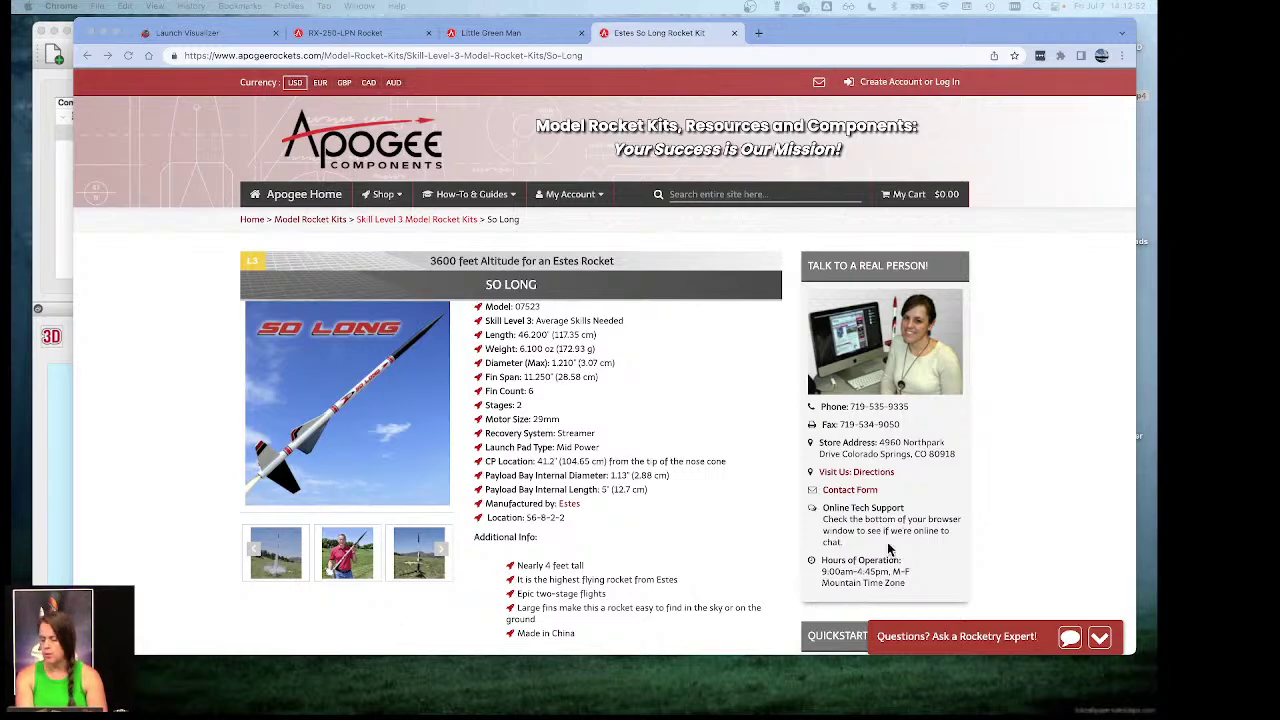
Step: Close the Estes So Long kit page and look through the Little Green Man kit's component descriptions
{"action": "left_click", "coordinate": [104, 35]}
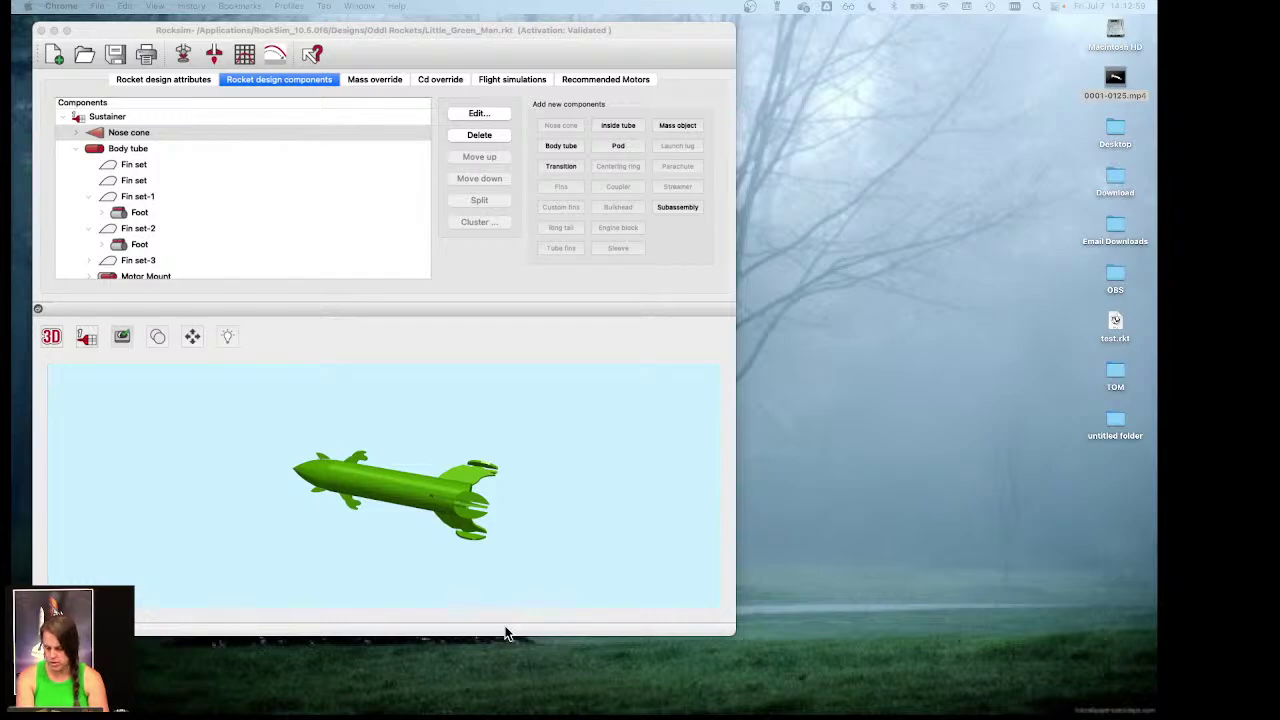
{"action": "left_click", "coordinate": [1030, 690]}
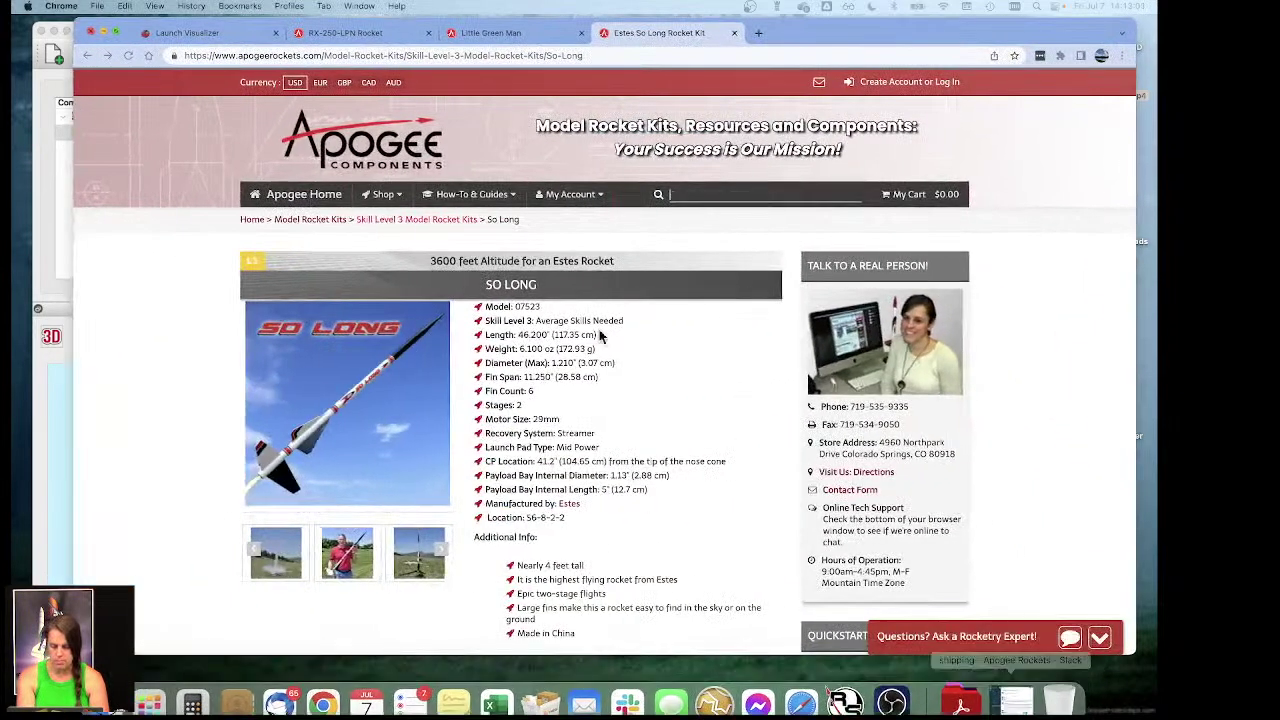
{"action": "left_click", "coordinate": [736, 33]}
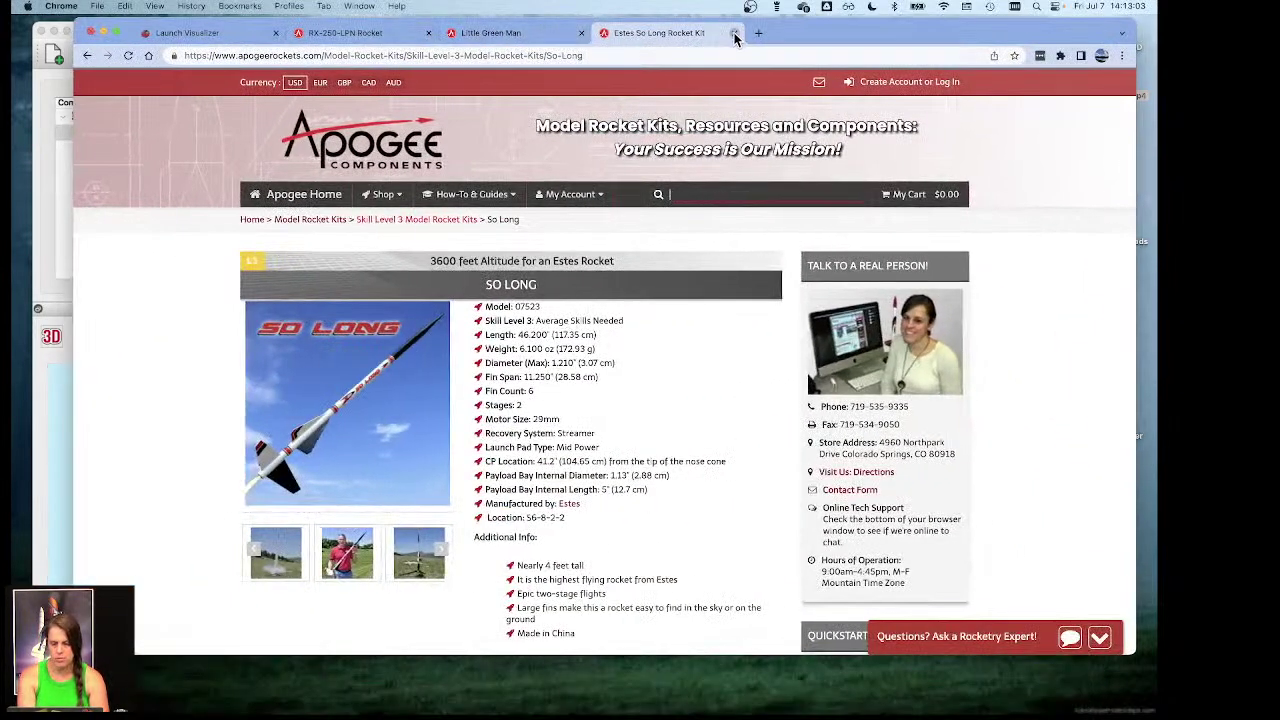
{"action": "scroll", "coordinate": [610, 392], "scroll_direction": "down", "scroll_amount": 5}
{"action": "scroll", "coordinate": [613, 397], "scroll_direction": "down", "scroll_amount": 10}
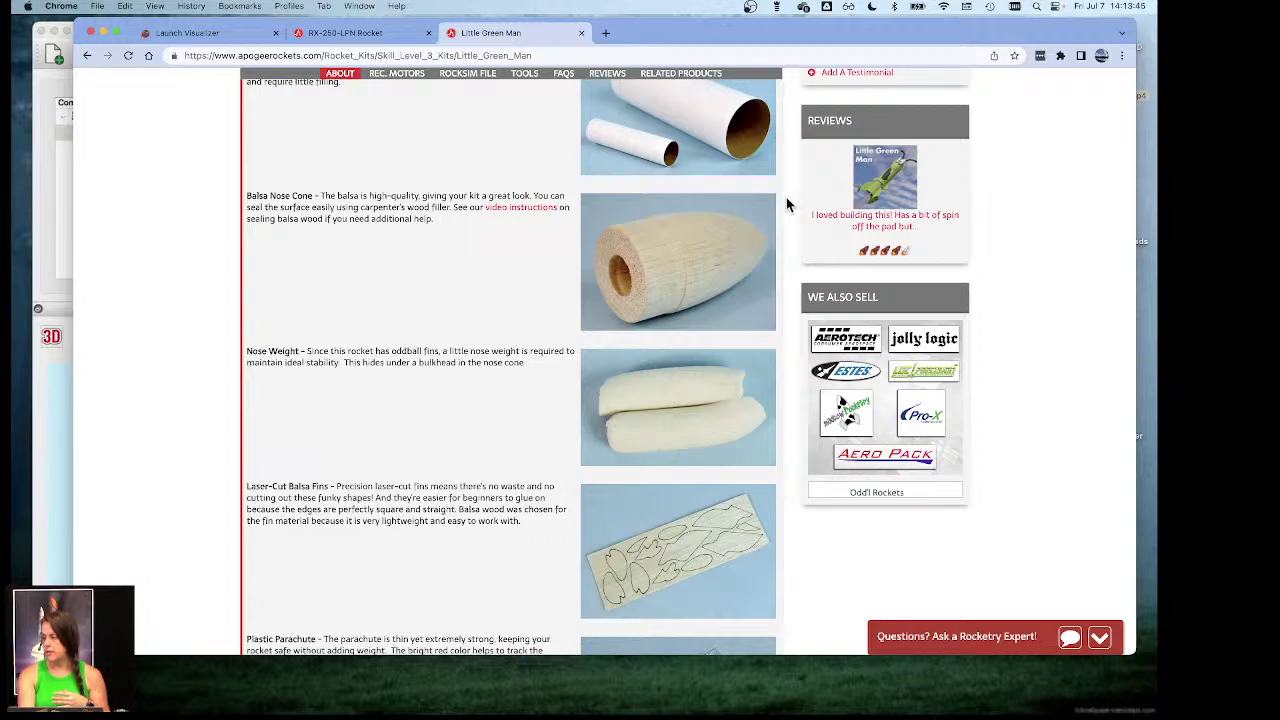
{"action": "left_click", "coordinate": [820, 341]}
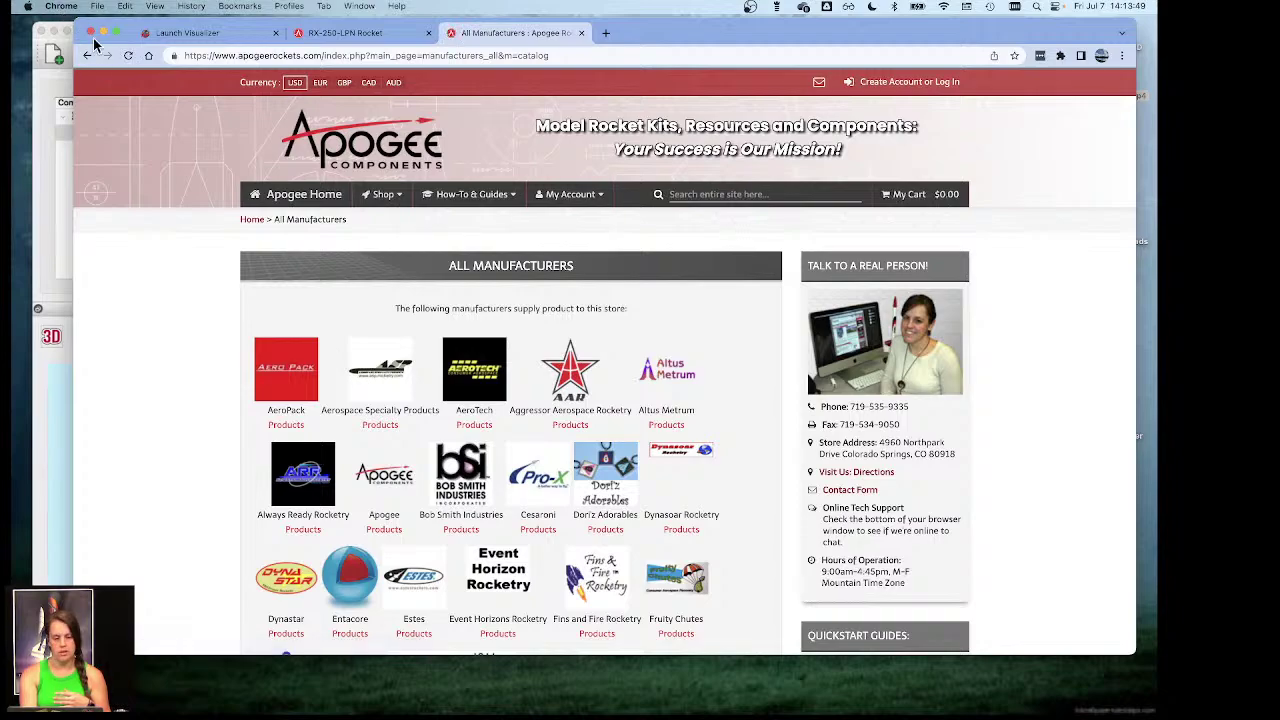
{"action": "left_click", "coordinate": [87, 55]}
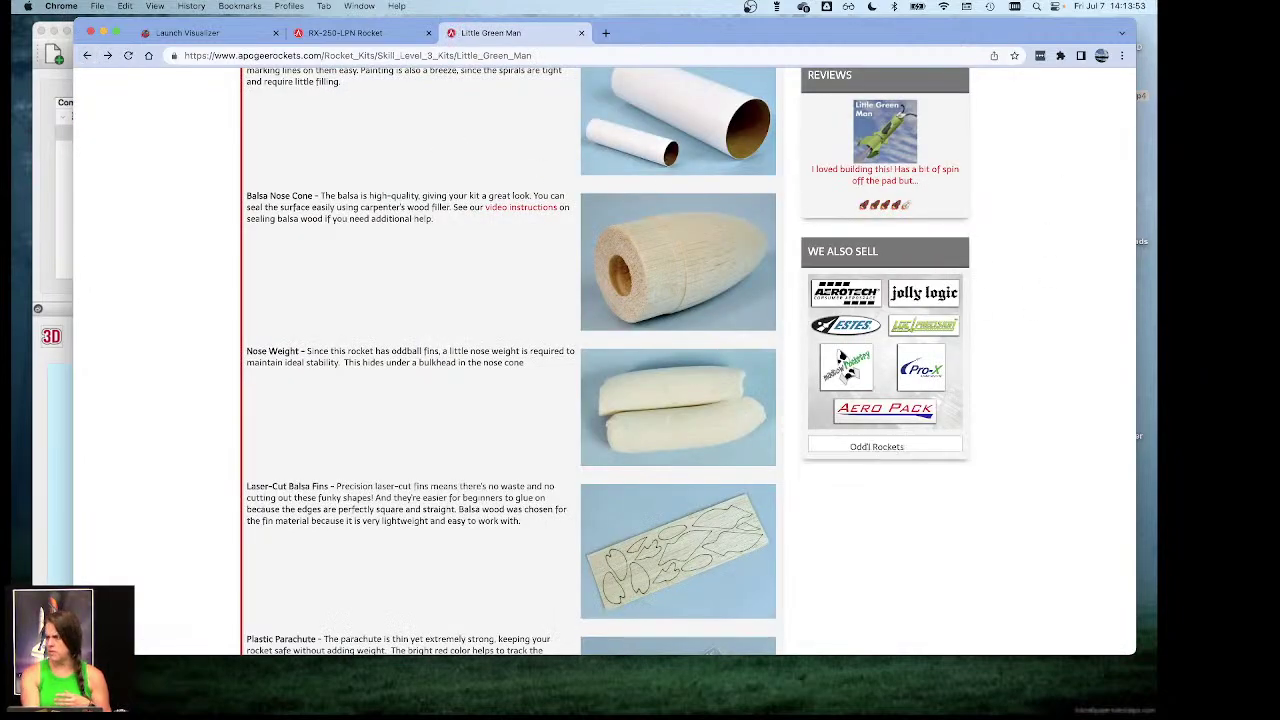
{"action": "left_click", "coordinate": [30, 555]}
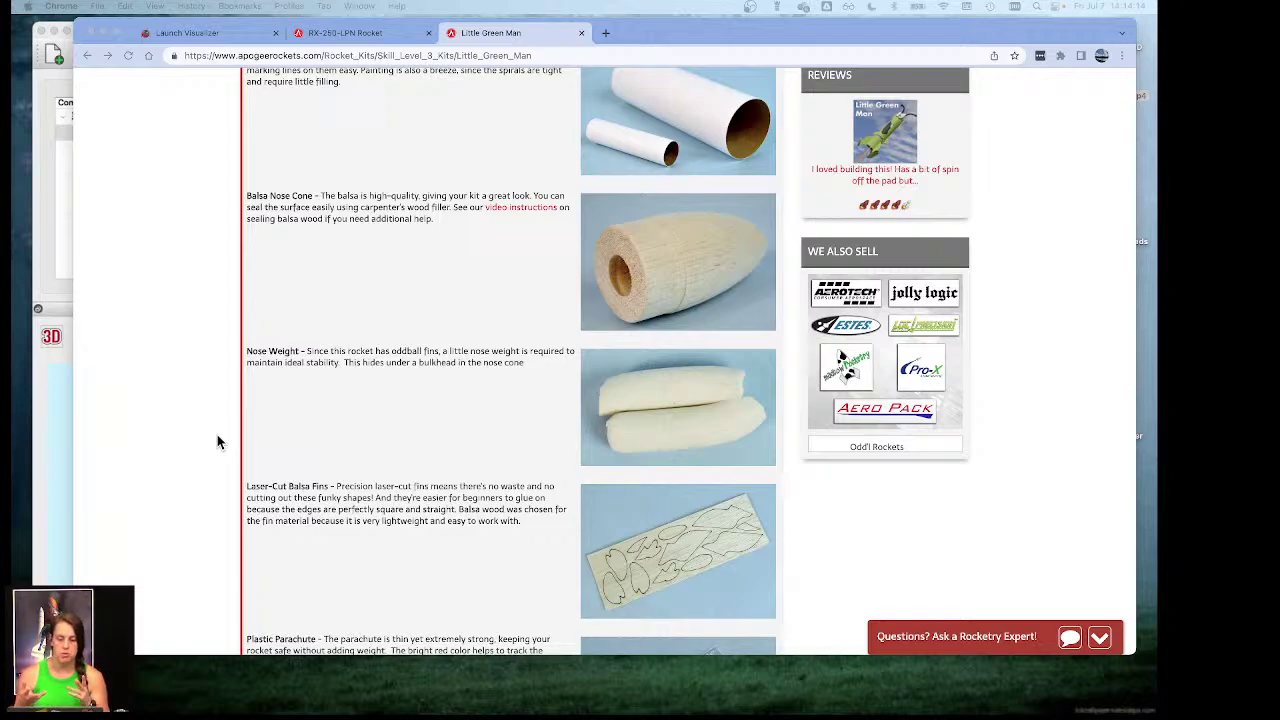
{"action": "left_click", "coordinate": [103, 33]}
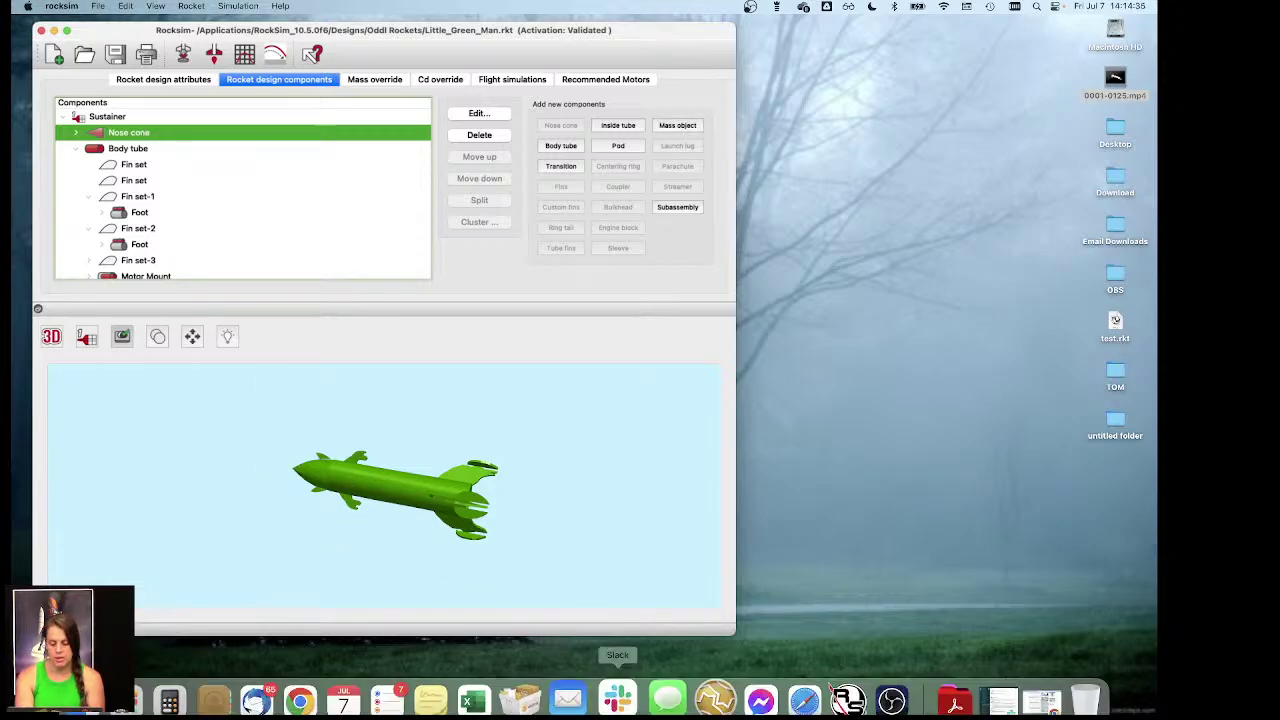
{"action": "left_click", "coordinate": [1030, 695]}
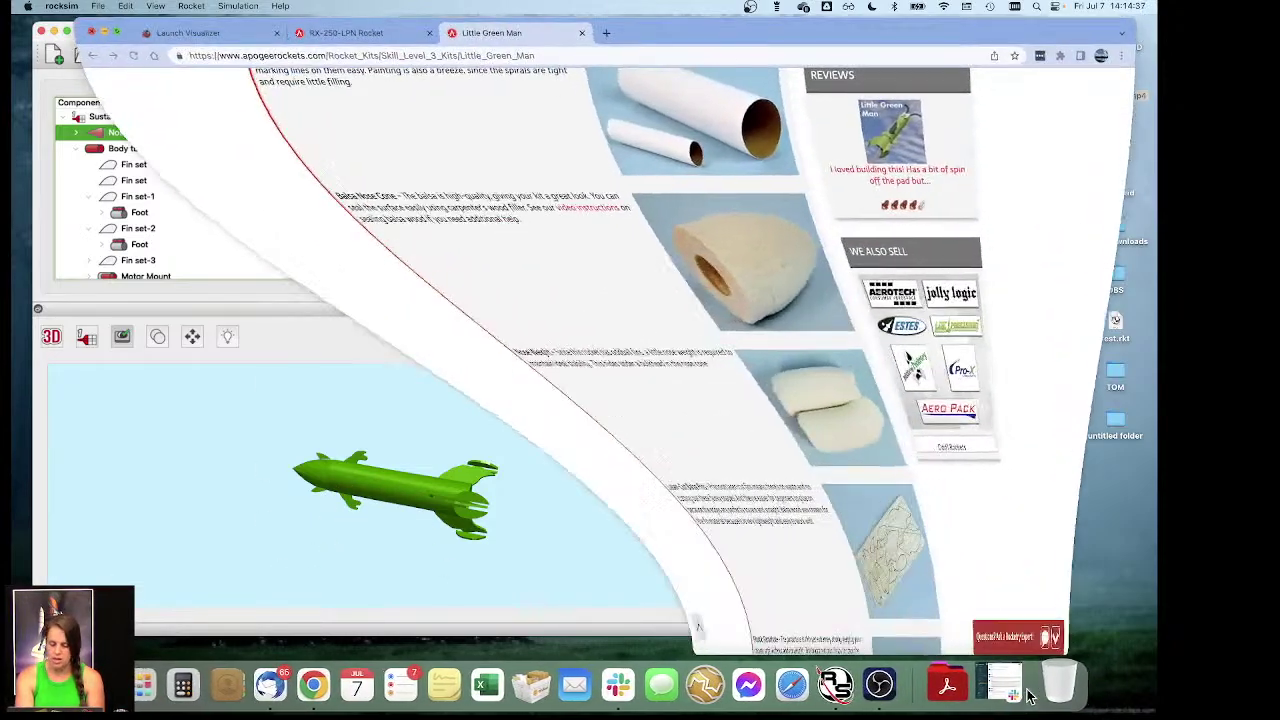
Step: View enlarged versions of the Little Green Man kit's first two product photos and close the viewer
{"action": "scroll", "coordinate": [479, 404], "scroll_direction": "up", "scroll_amount": 10}
{"action": "scroll", "coordinate": [470, 455], "scroll_direction": "up", "scroll_amount": 5}
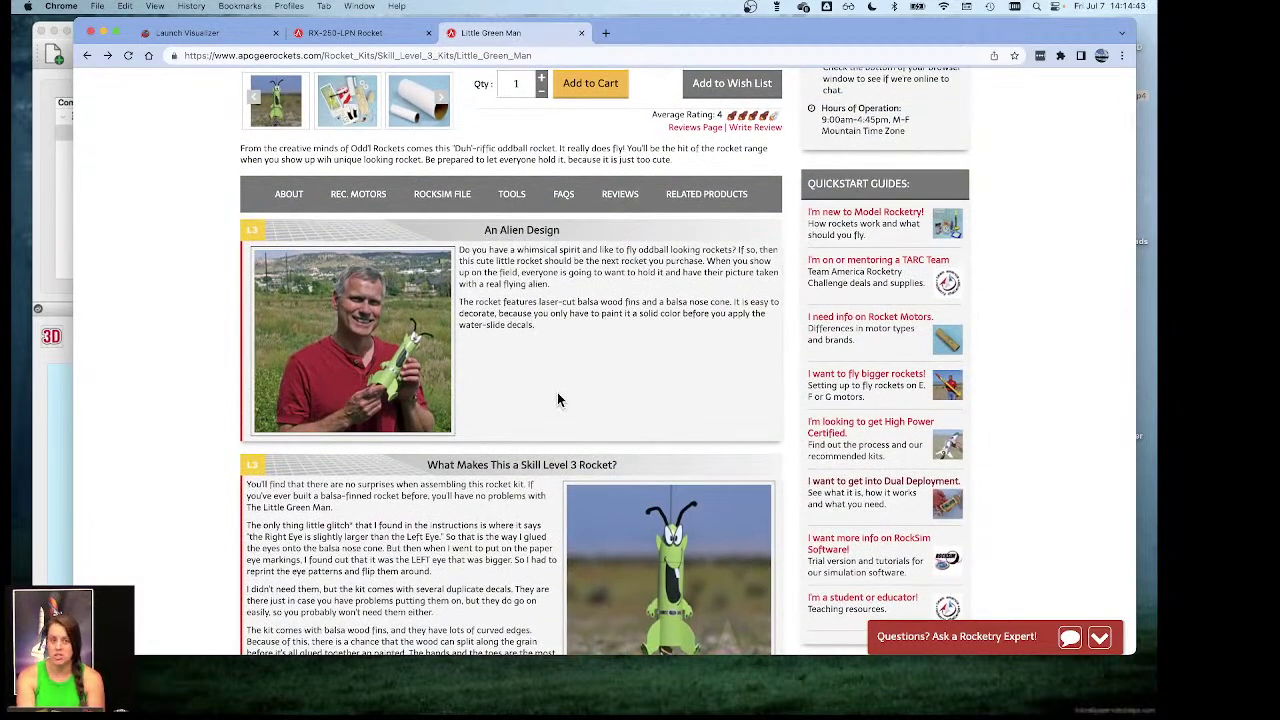
{"action": "scroll", "coordinate": [557, 400], "scroll_direction": "up", "scroll_amount": 5}
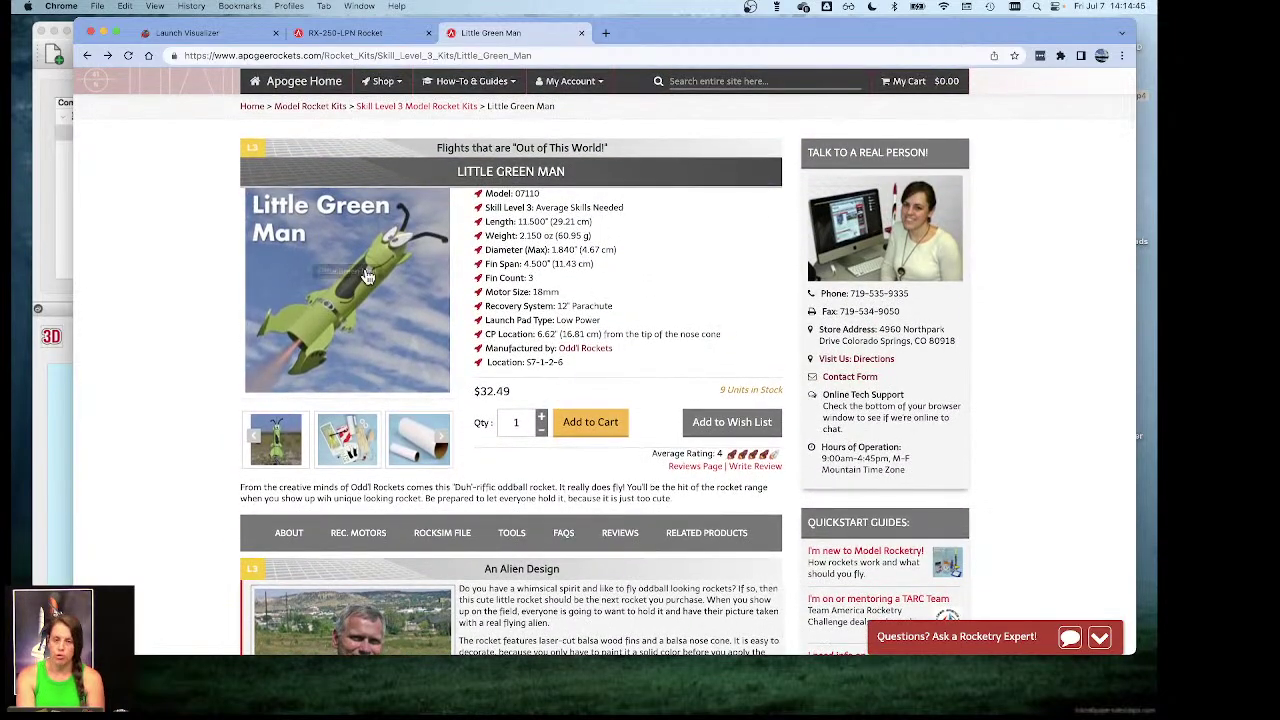
{"action": "left_click", "coordinate": [347, 295]}
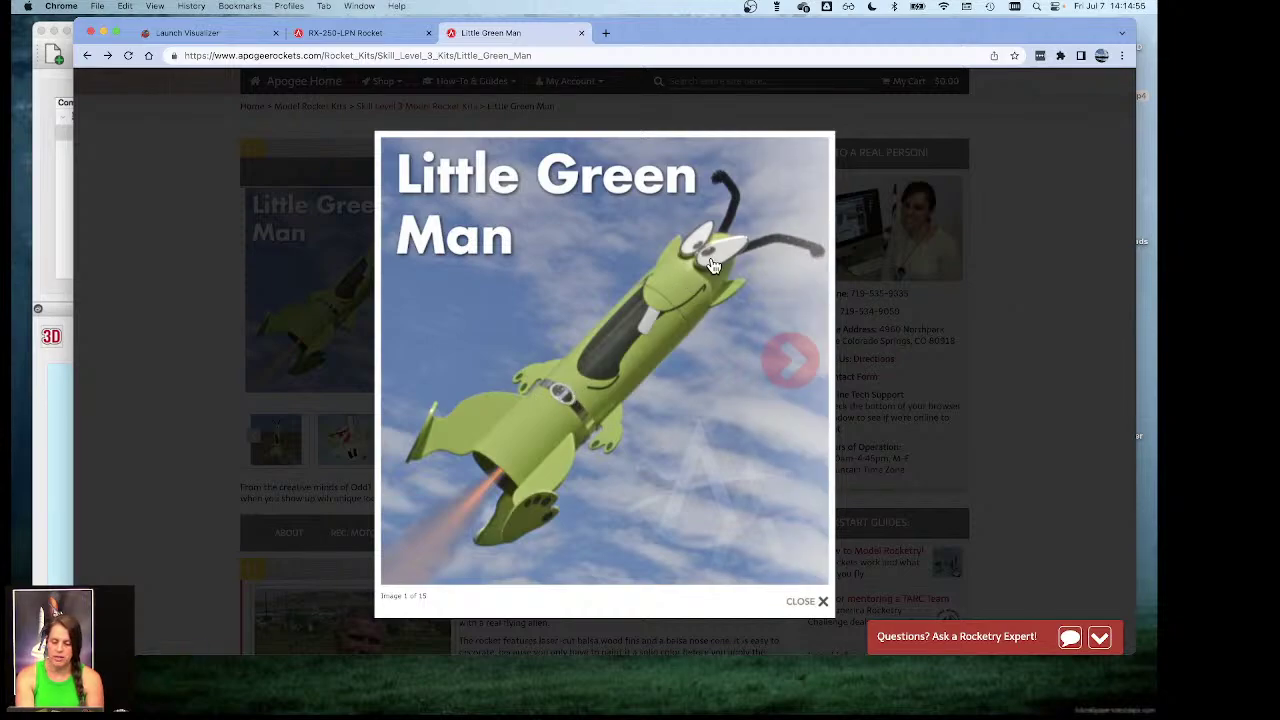
{"action": "left_click", "coordinate": [797, 362]}
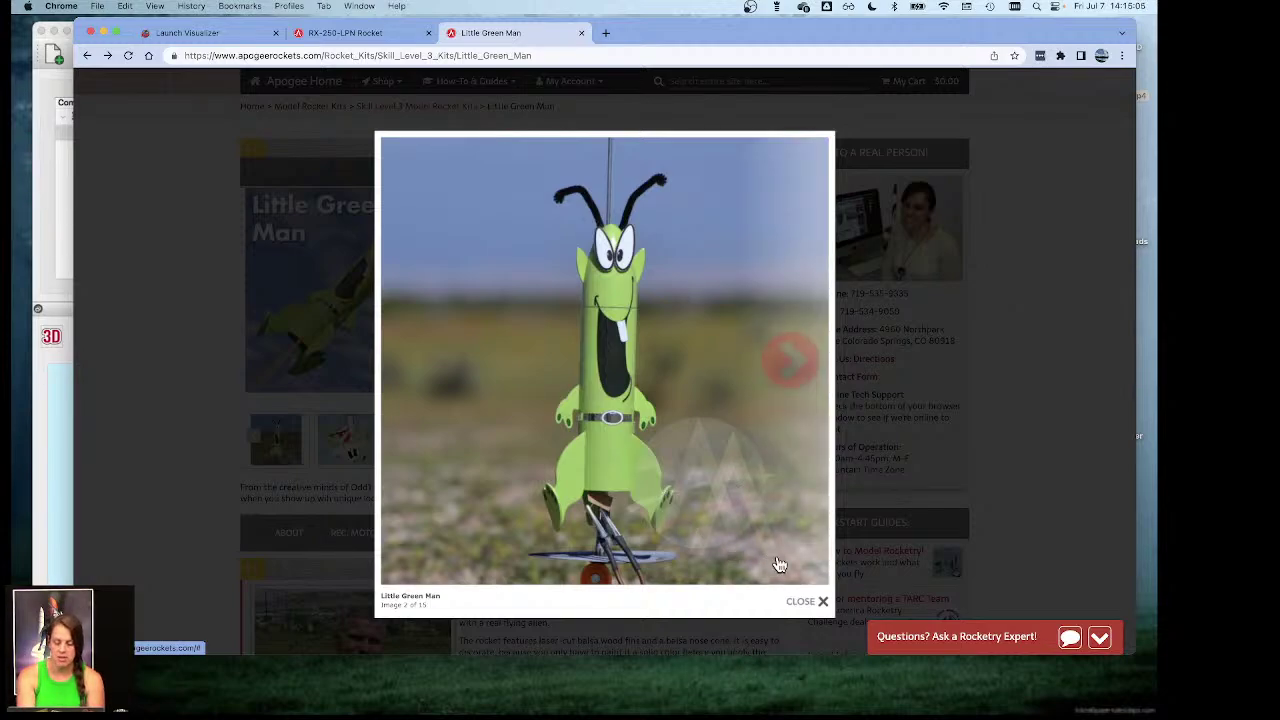
{"action": "left_click", "coordinate": [805, 604]}
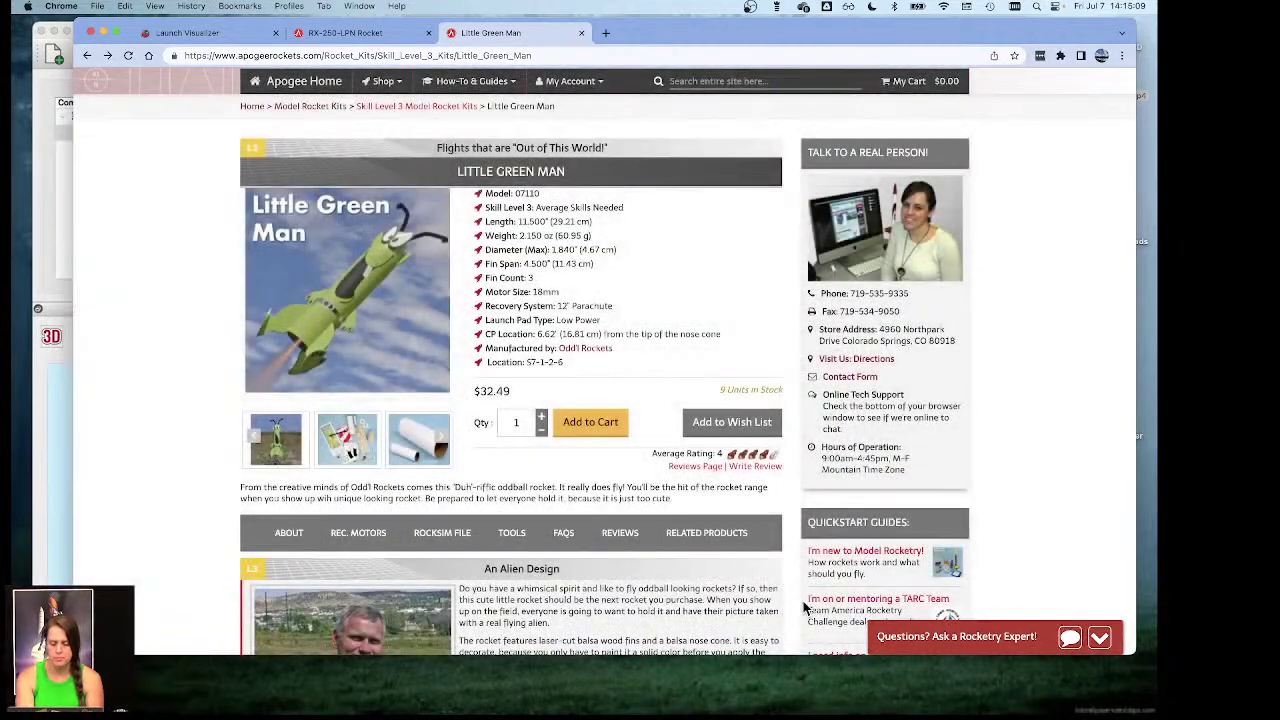
Step: Switch to RockSim and examine the Little Green Man rocket's 3D model up close
{"action": "left_click", "coordinate": [103, 31]}
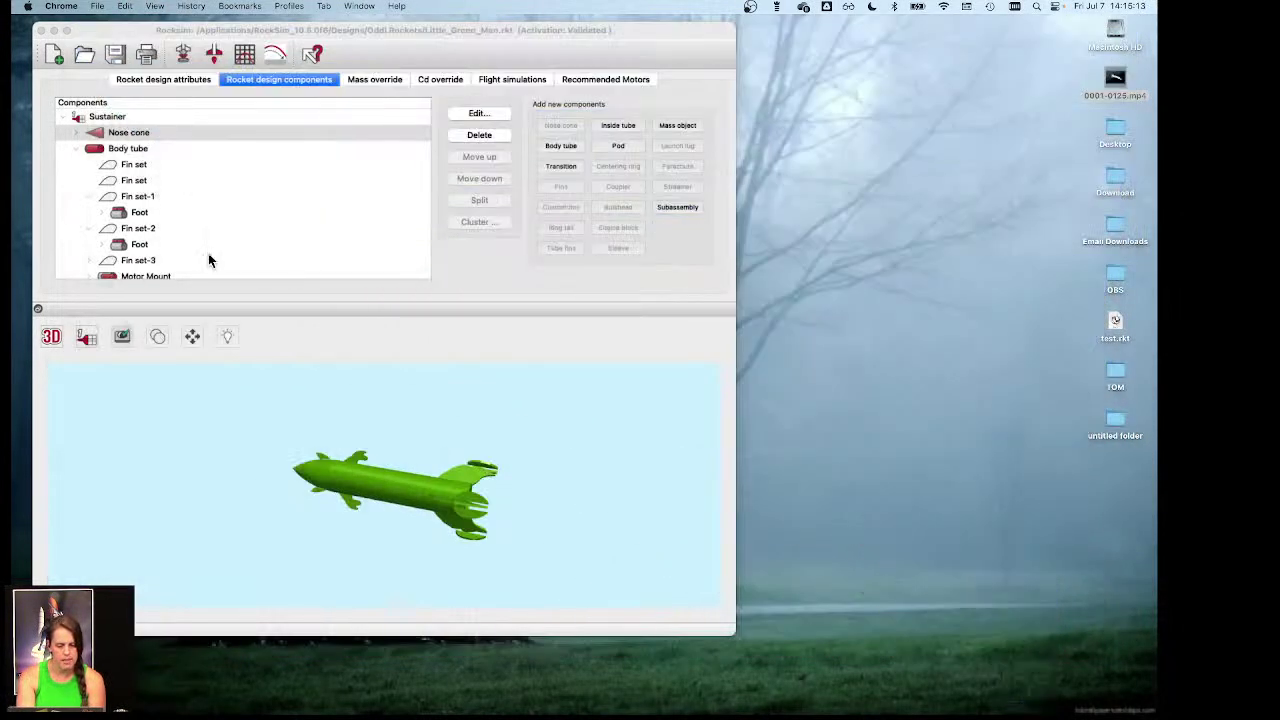
{"action": "left_click", "coordinate": [467, 357]}
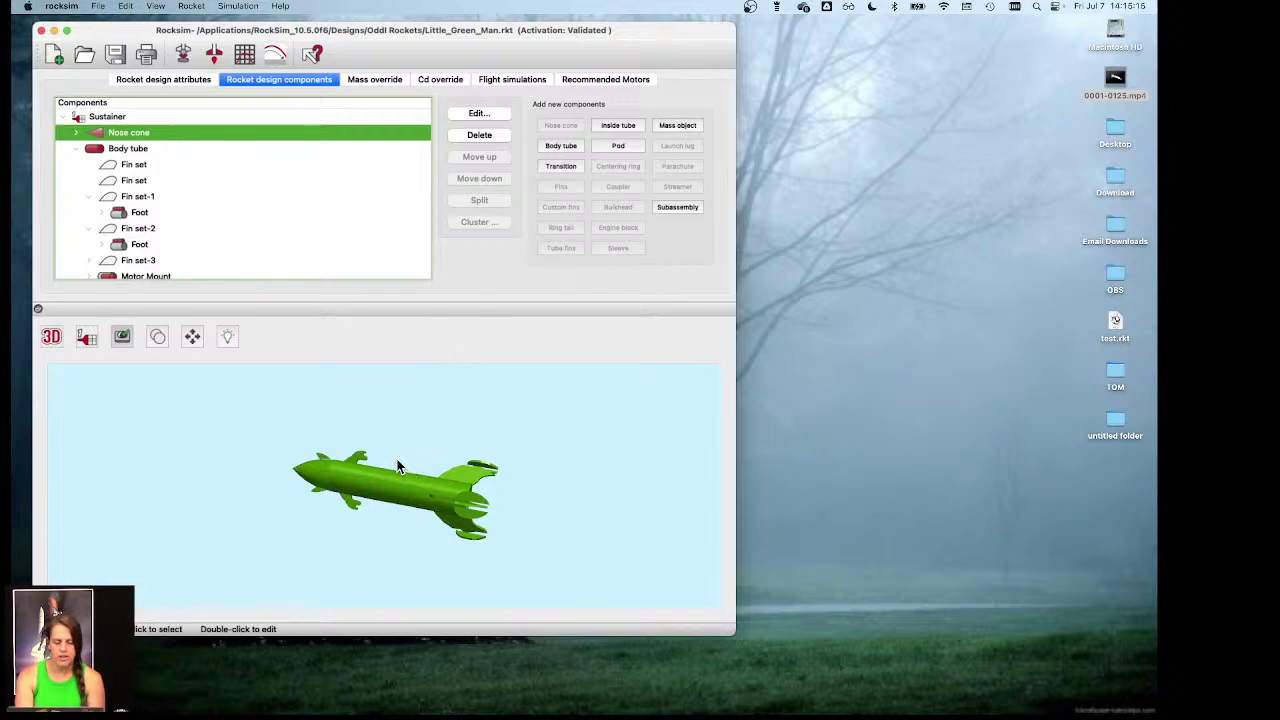
{"action": "left_click_drag", "start_coordinate": [397, 467], "coordinate": [408, 456]}
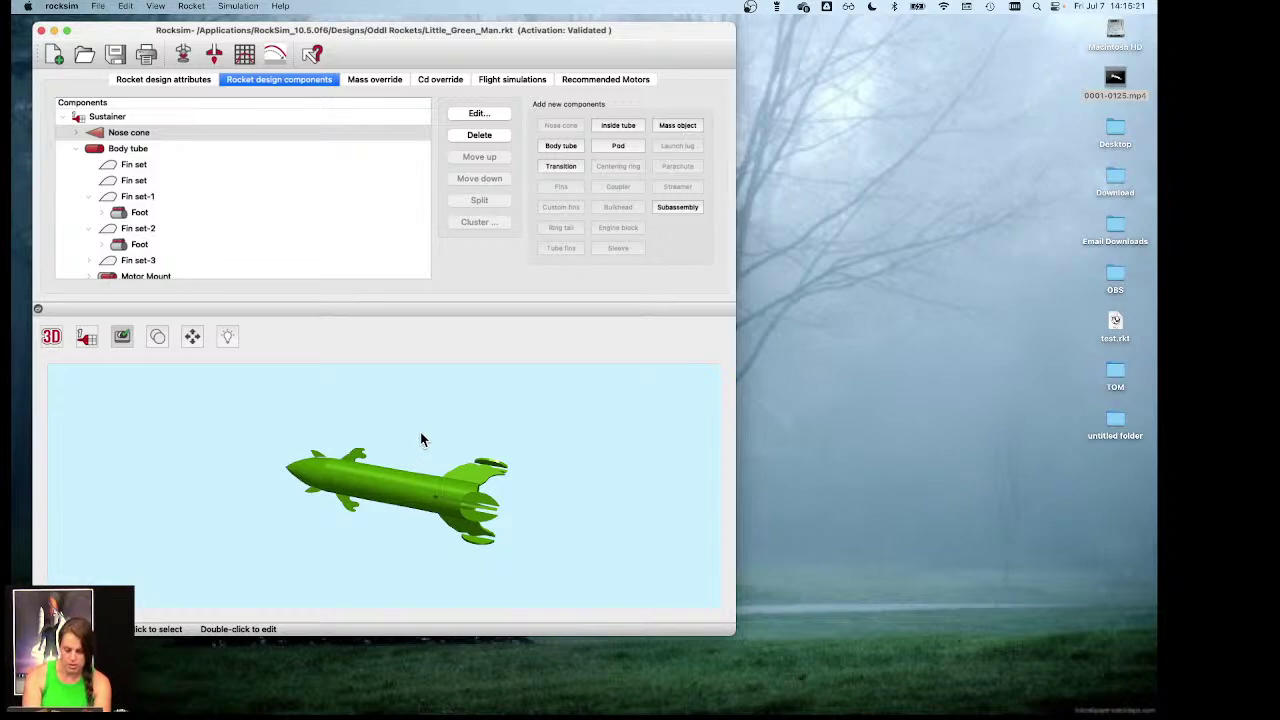
{"action": "left_click_drag", "start_coordinate": [365, 445], "coordinate": [373, 389]}
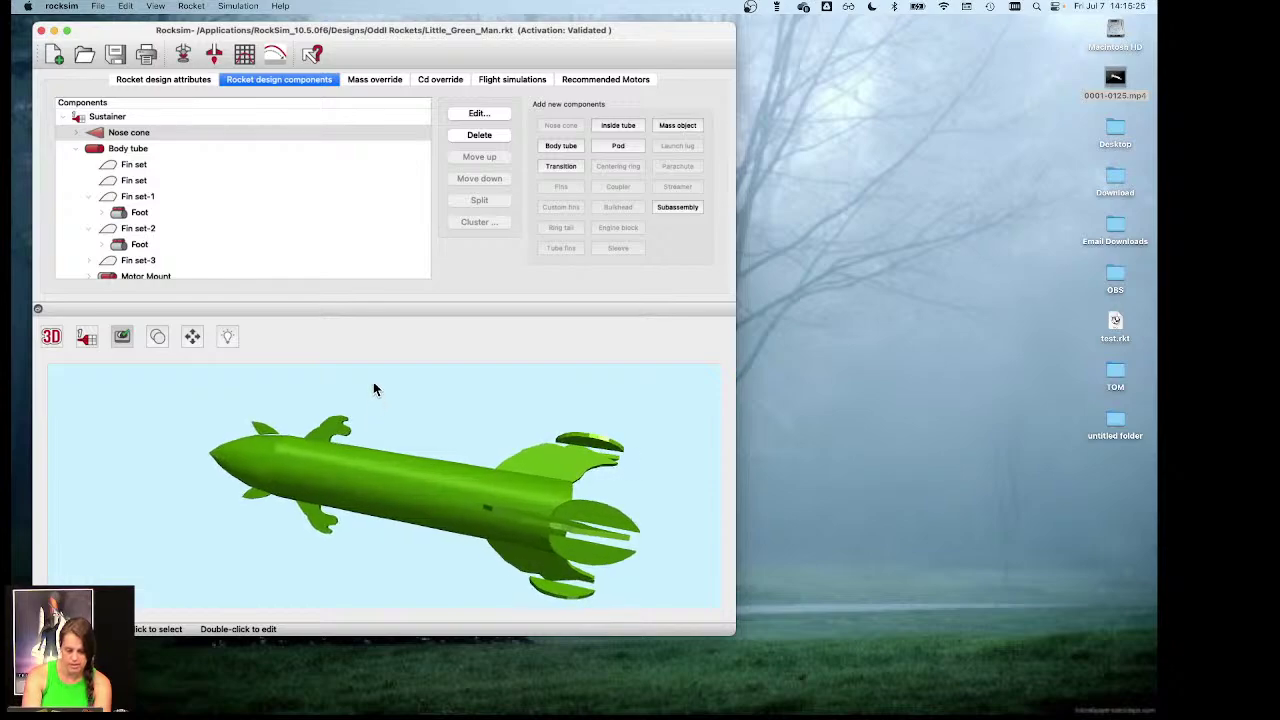
{"action": "scroll", "coordinate": [374, 389], "scroll_direction": "up", "scroll_amount": 2}
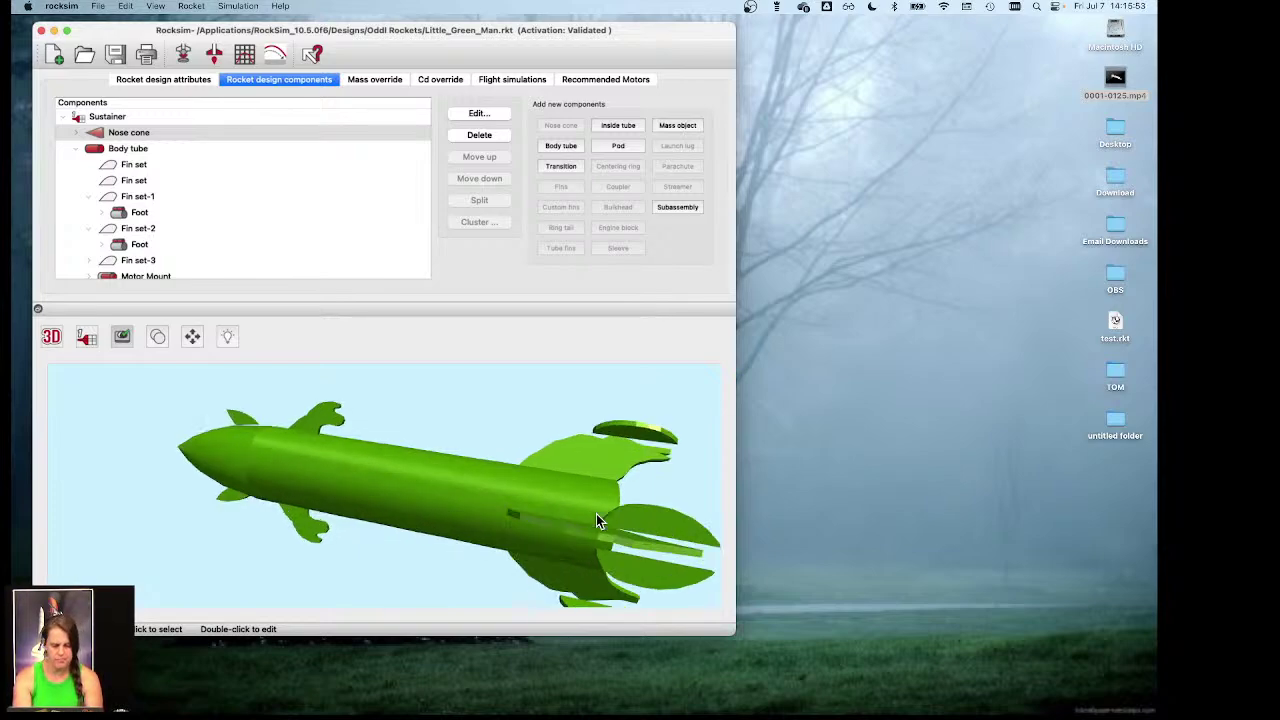
Step: Open the nose cone's properties and set its construction to Hollow
{"action": "left_click", "coordinate": [129, 133]}
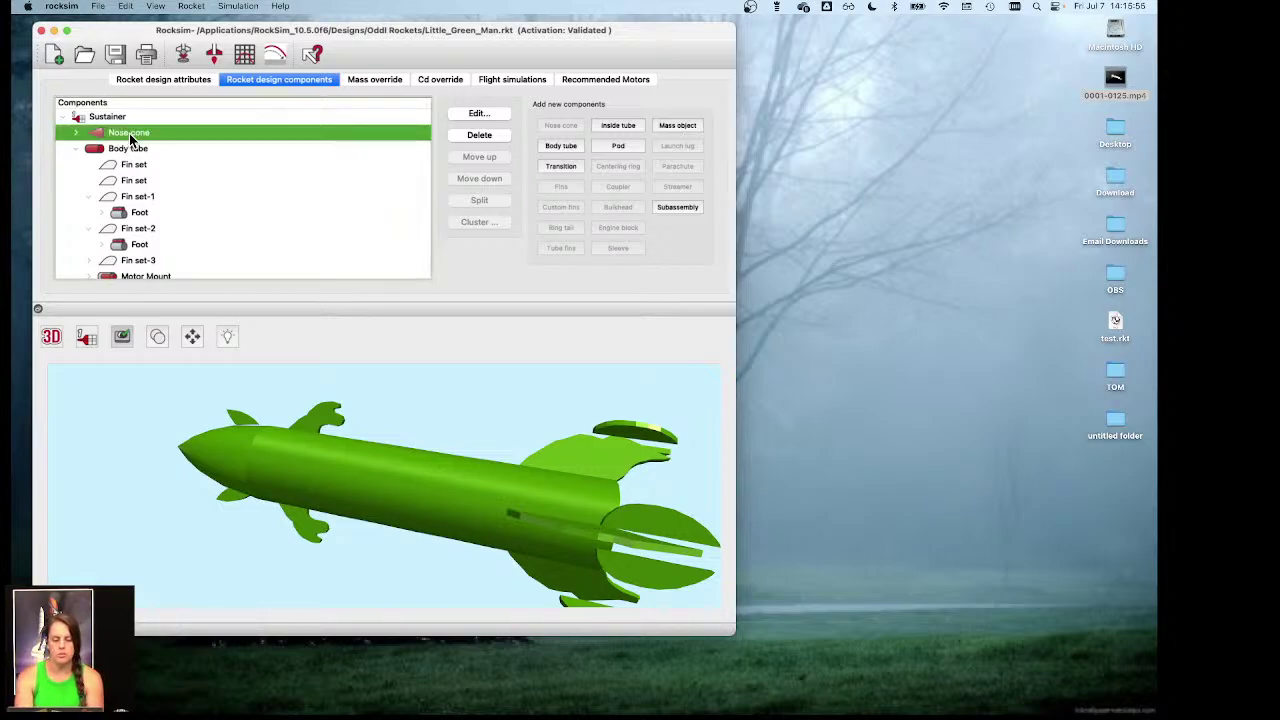
{"action": "left_click", "coordinate": [76, 133]}
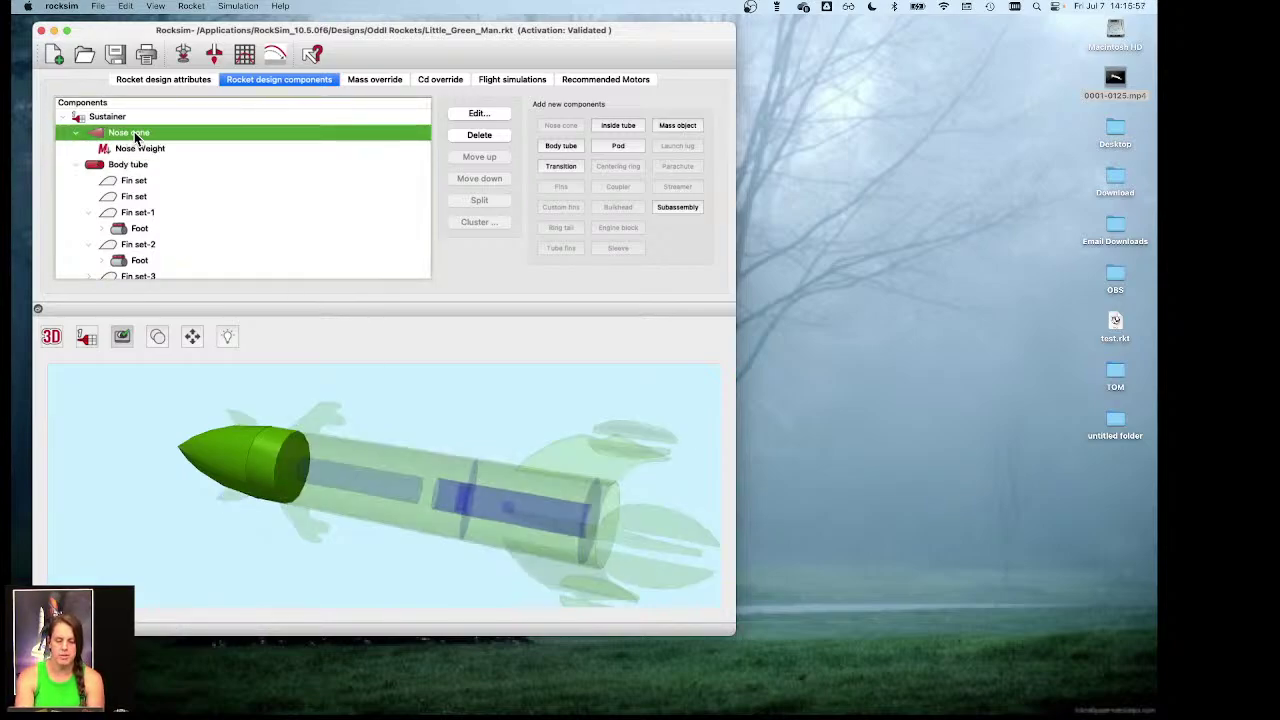
{"action": "double_click", "coordinate": [134, 131]}
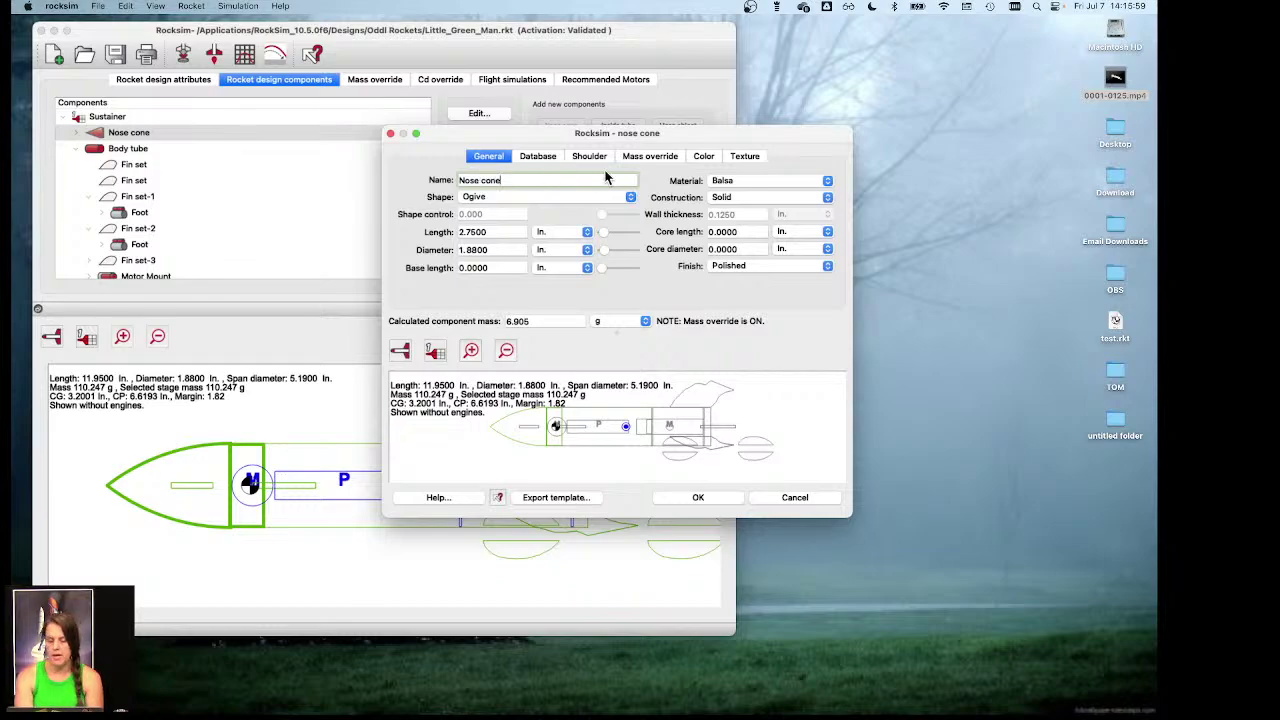
{"action": "left_click_drag", "start_coordinate": [673, 131], "coordinate": [628, 122]}
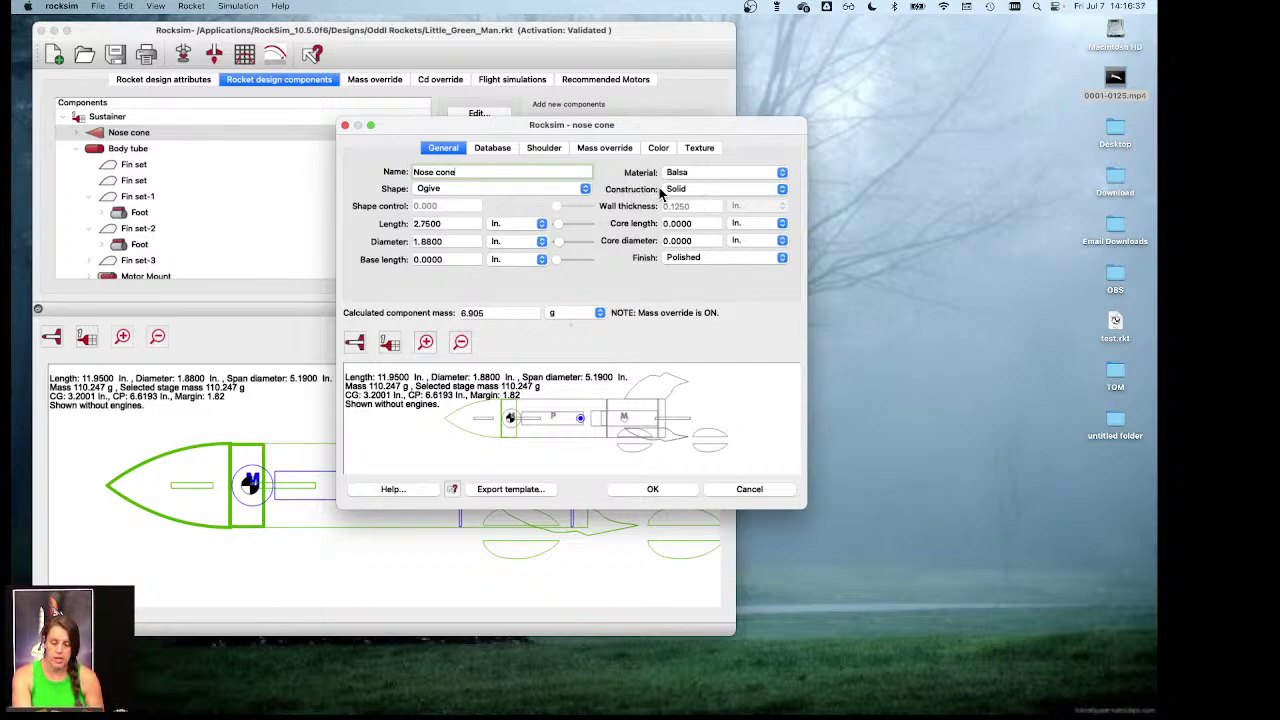
{"action": "left_click", "coordinate": [696, 189]}
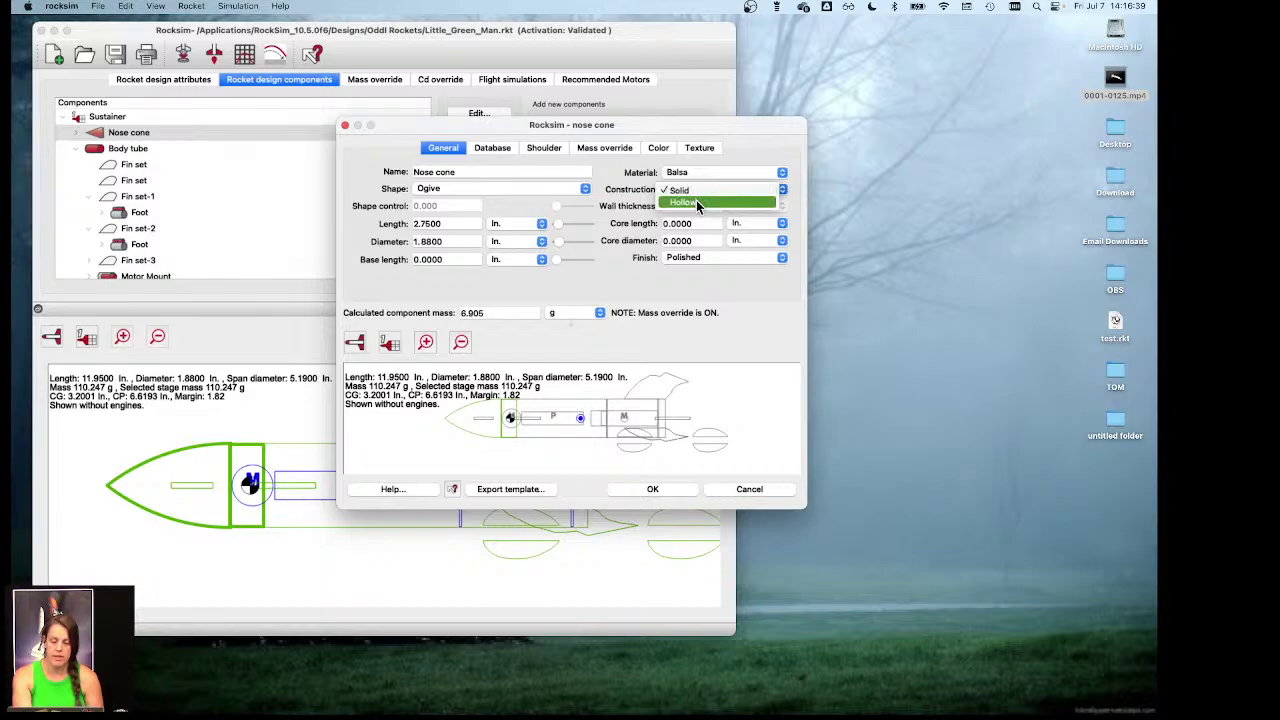
{"action": "left_click", "coordinate": [696, 200]}
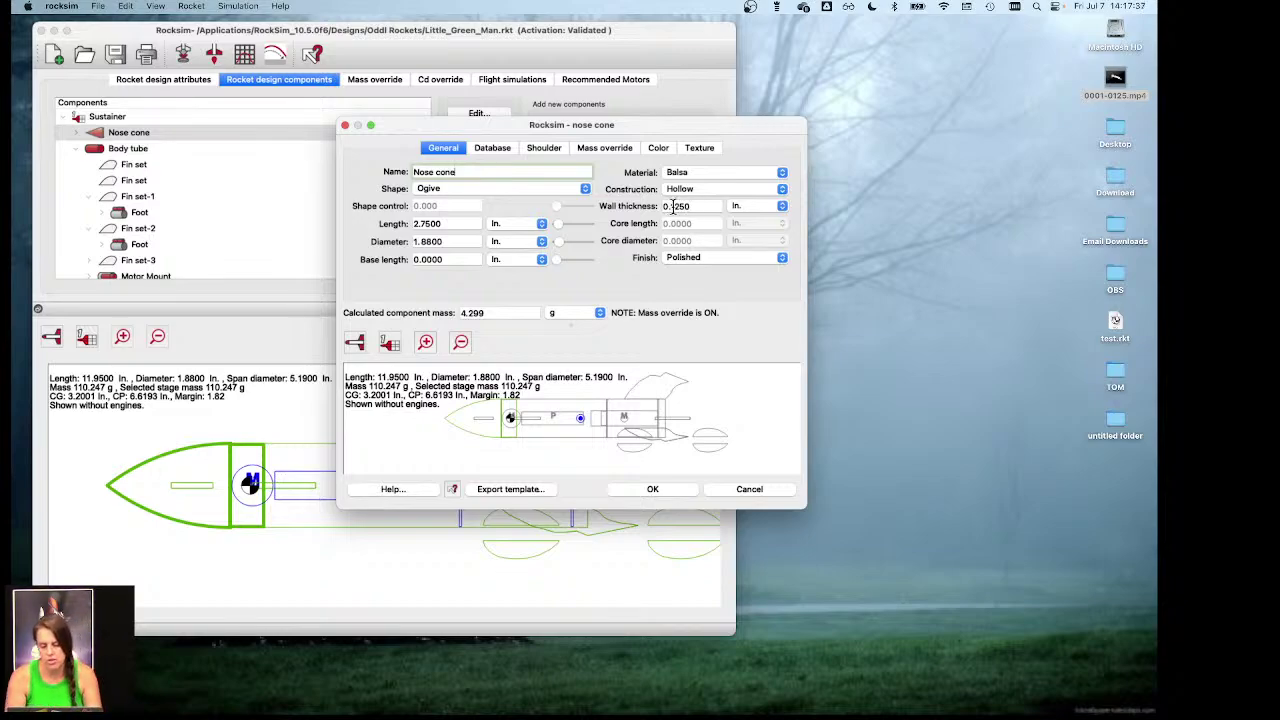
Step: Set the nose cone's wall thickness to 0.5 in
{"action": "left_click", "coordinate": [690, 206]}
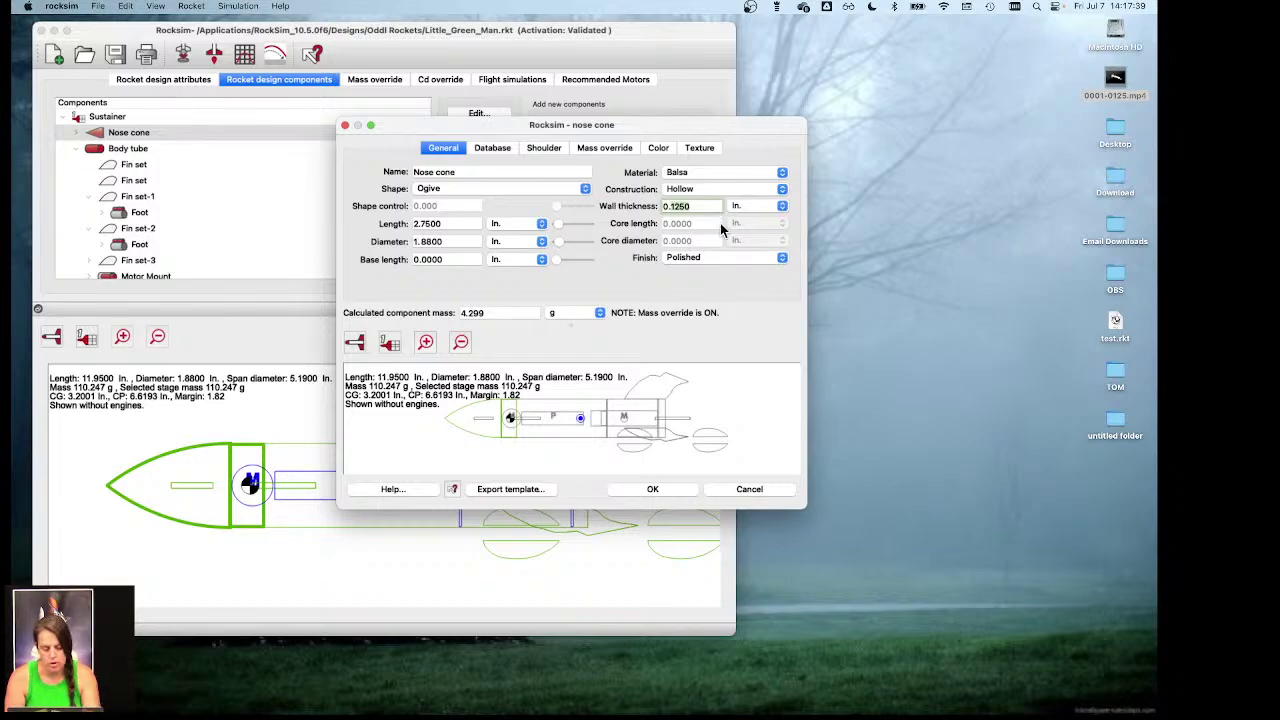
{"action": "key", "text": "BackSpace"}
{"action": "key", "text": "BackSpace"}
{"action": "key", "text": "BackSpace"}
{"action": "key", "text": "BackSpace"}
{"action": "type", "text": "5"}
{"action": "key", "text": "Return"}
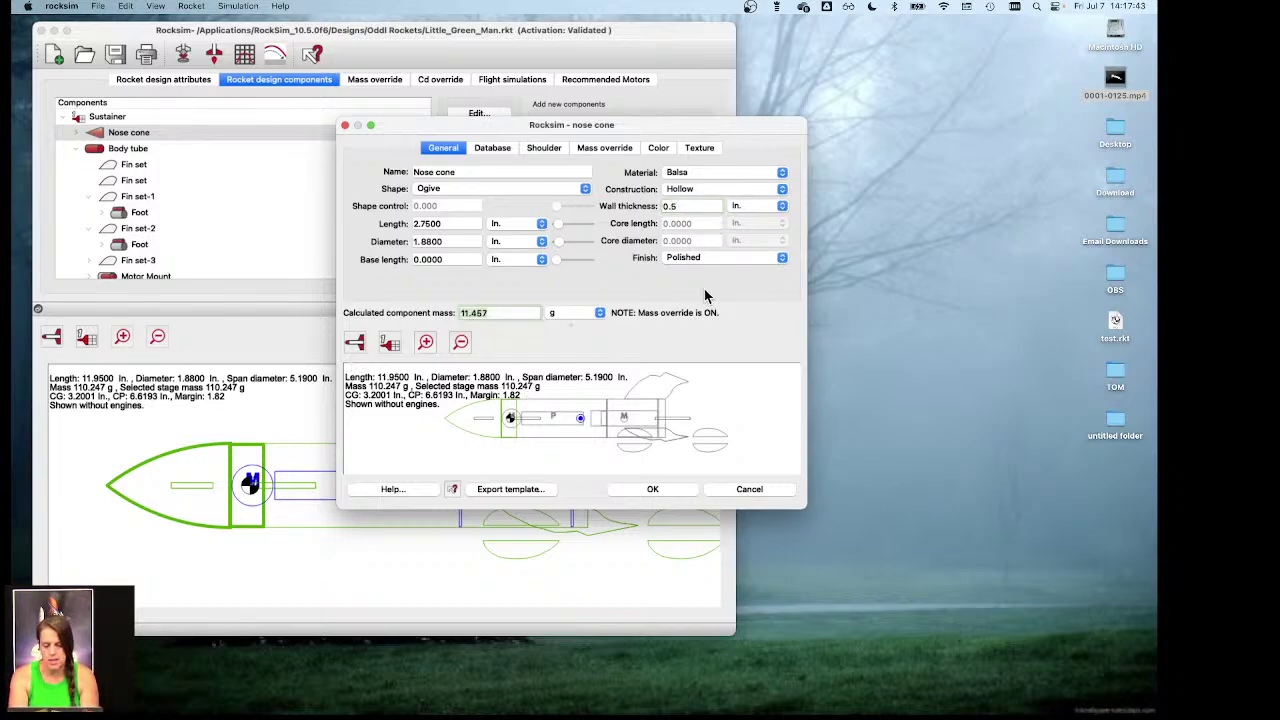
Step: Set the nose cone's wall thickness to 0.125 in
{"action": "left_click", "coordinate": [684, 205]}
{"action": "key", "text": "BackSpace"}
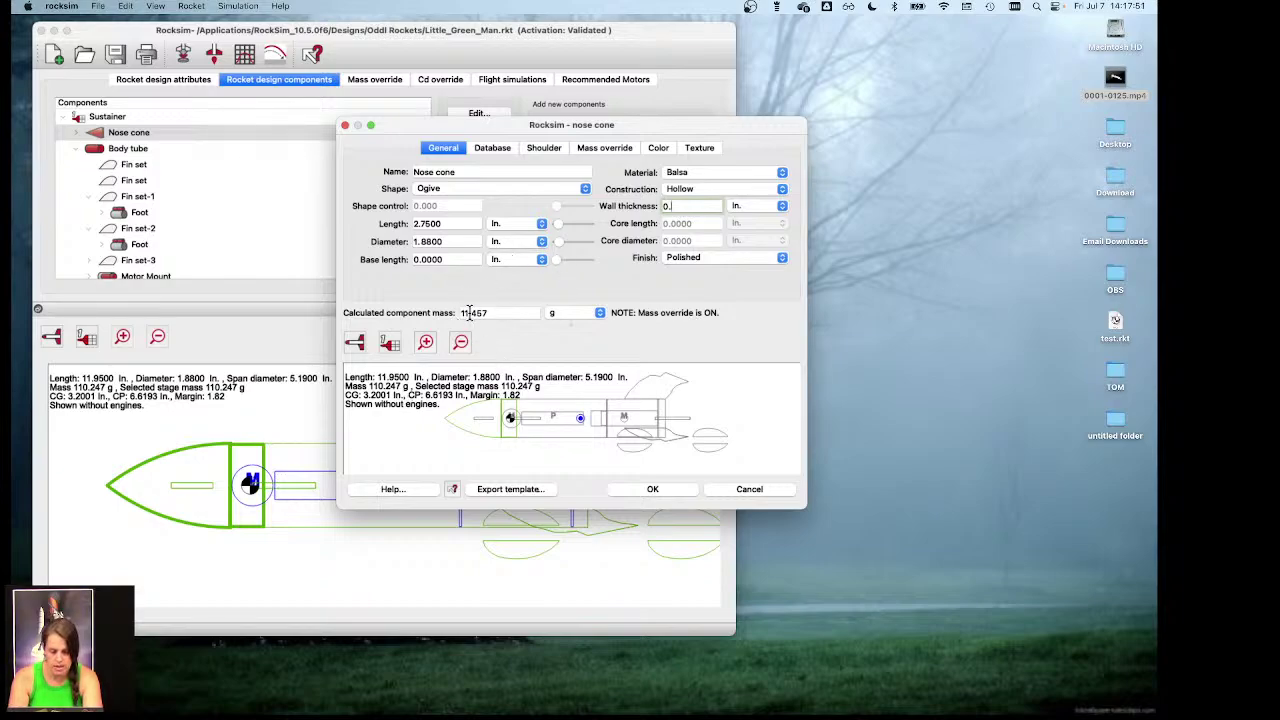
{"action": "type", "text": "125"}
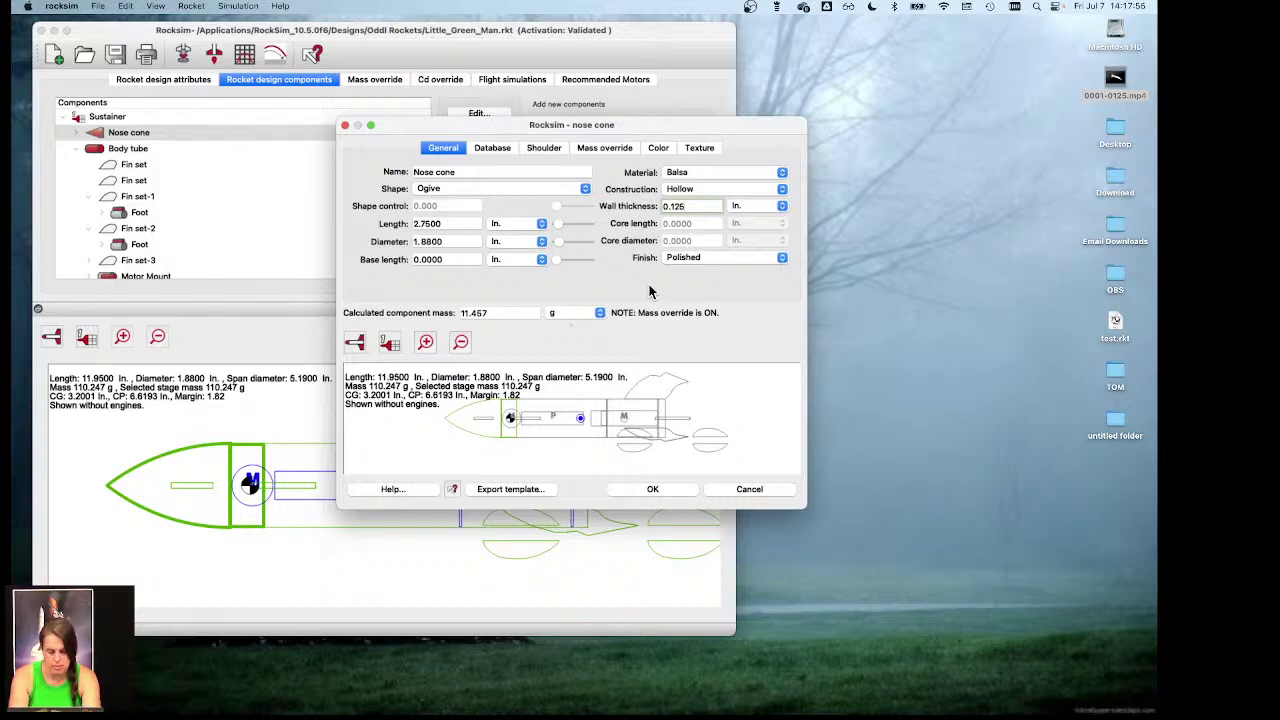
{"action": "key", "text": "Tab"}
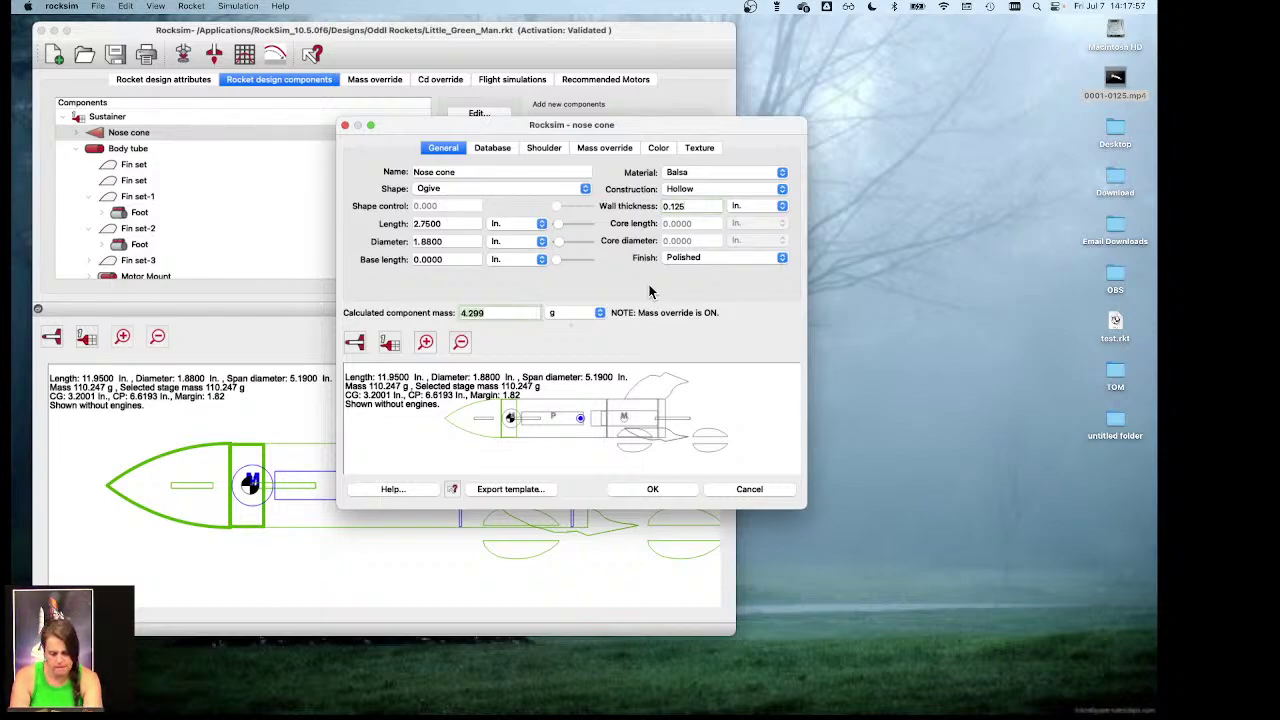
Step: Turn off the nose cone's mass override and set its wall thickness to 0.5 in
{"action": "left_click", "coordinate": [603, 150]}
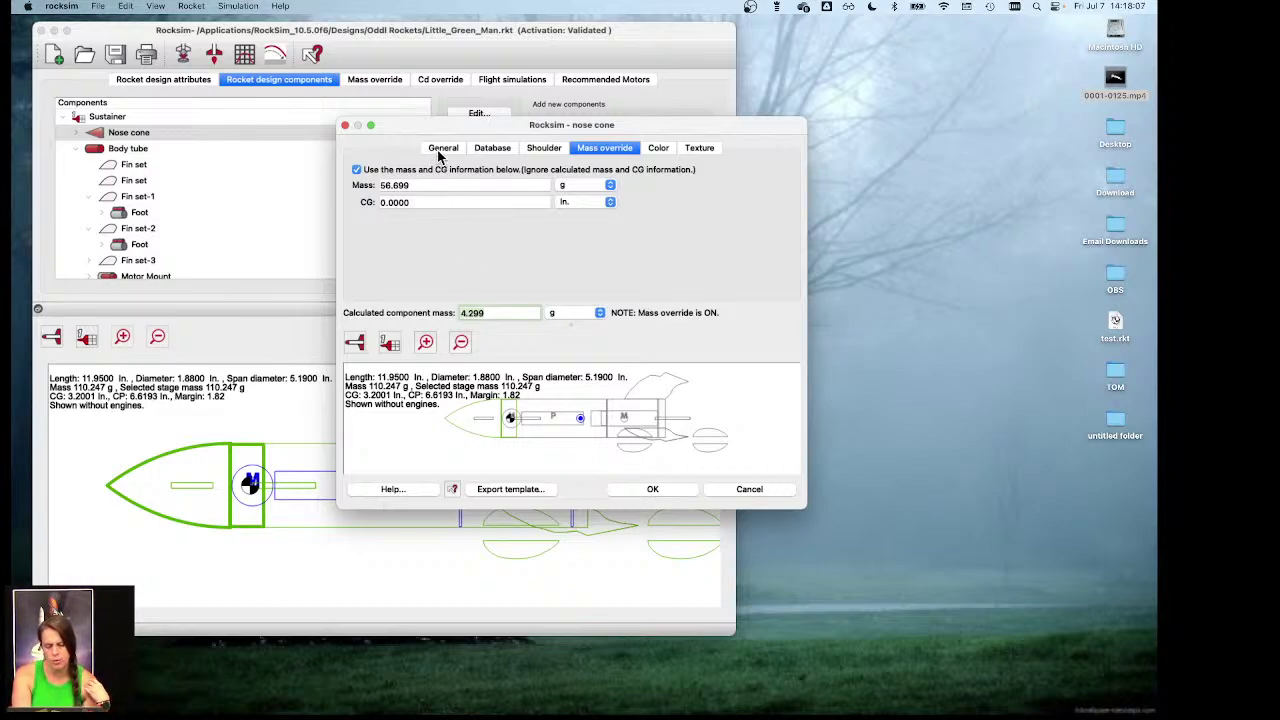
{"action": "left_click", "coordinate": [357, 170]}
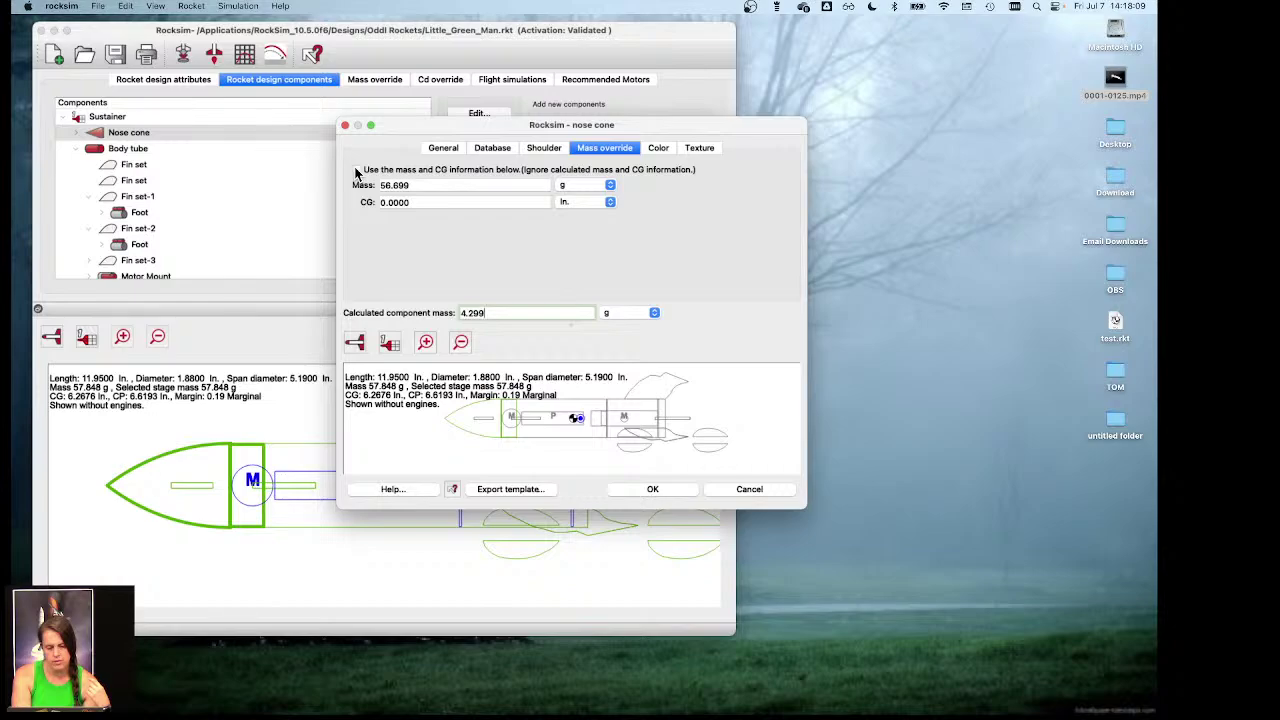
{"action": "left_click", "coordinate": [442, 149]}
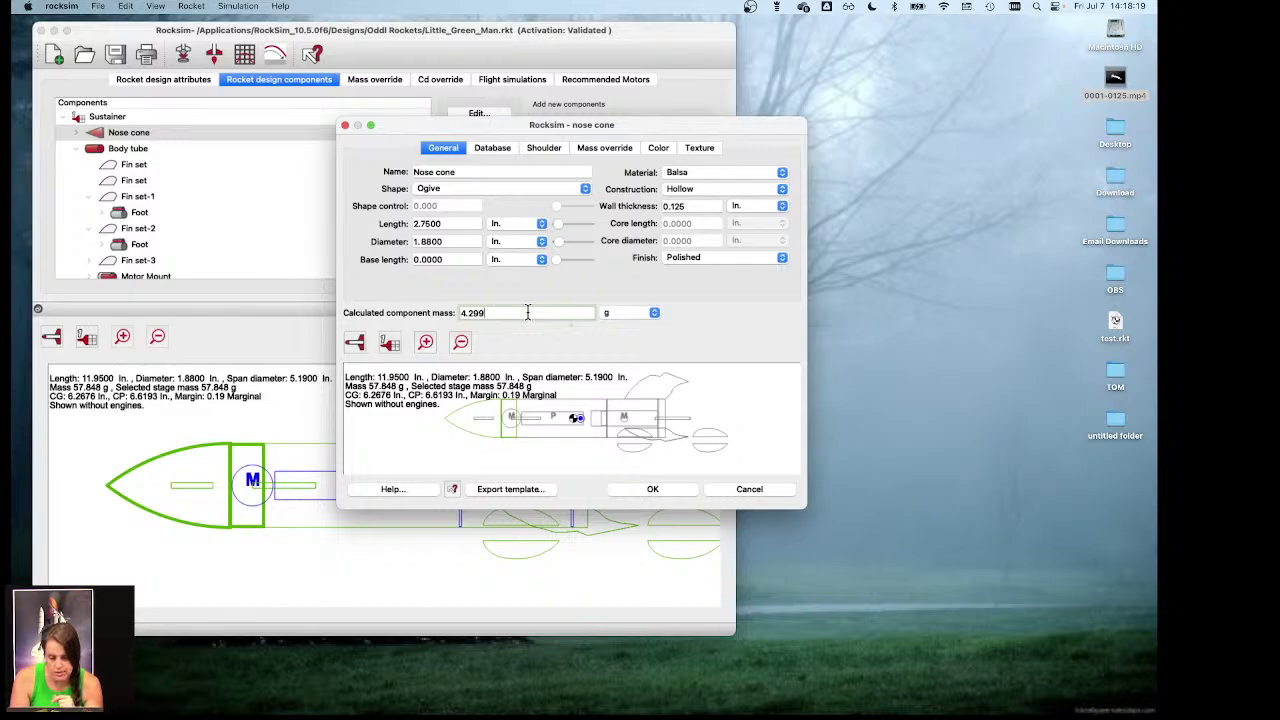
{"action": "left_click", "coordinate": [671, 207]}
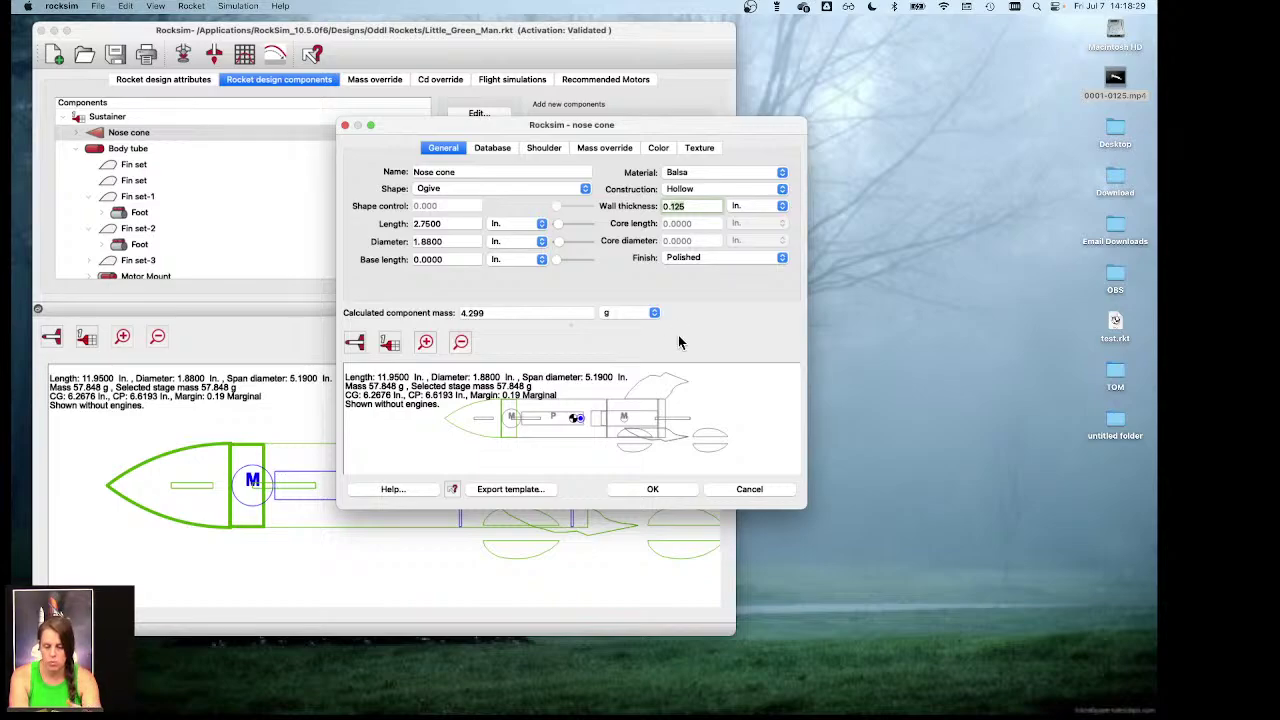
{"action": "type", "text": "0.5"}
{"action": "key", "text": "Return"}
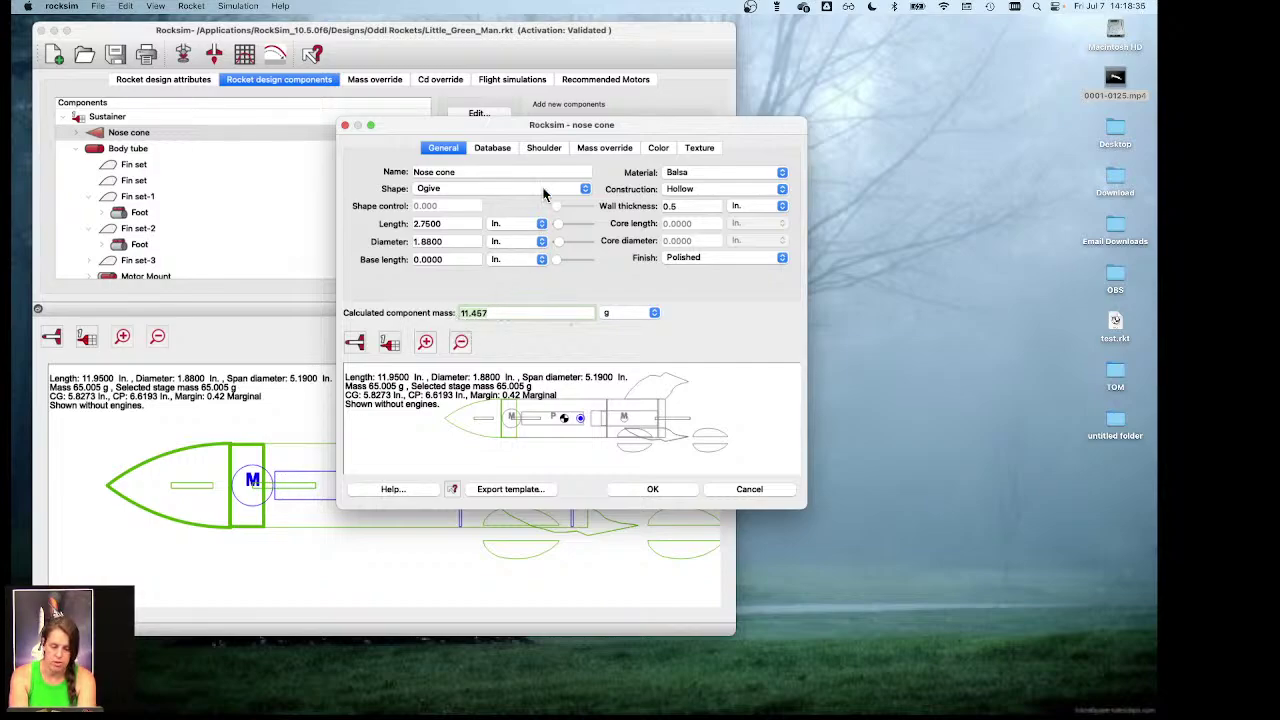
Step: Check the nose cone's mass override settings and change its construction to Solid
{"action": "left_click", "coordinate": [602, 148]}
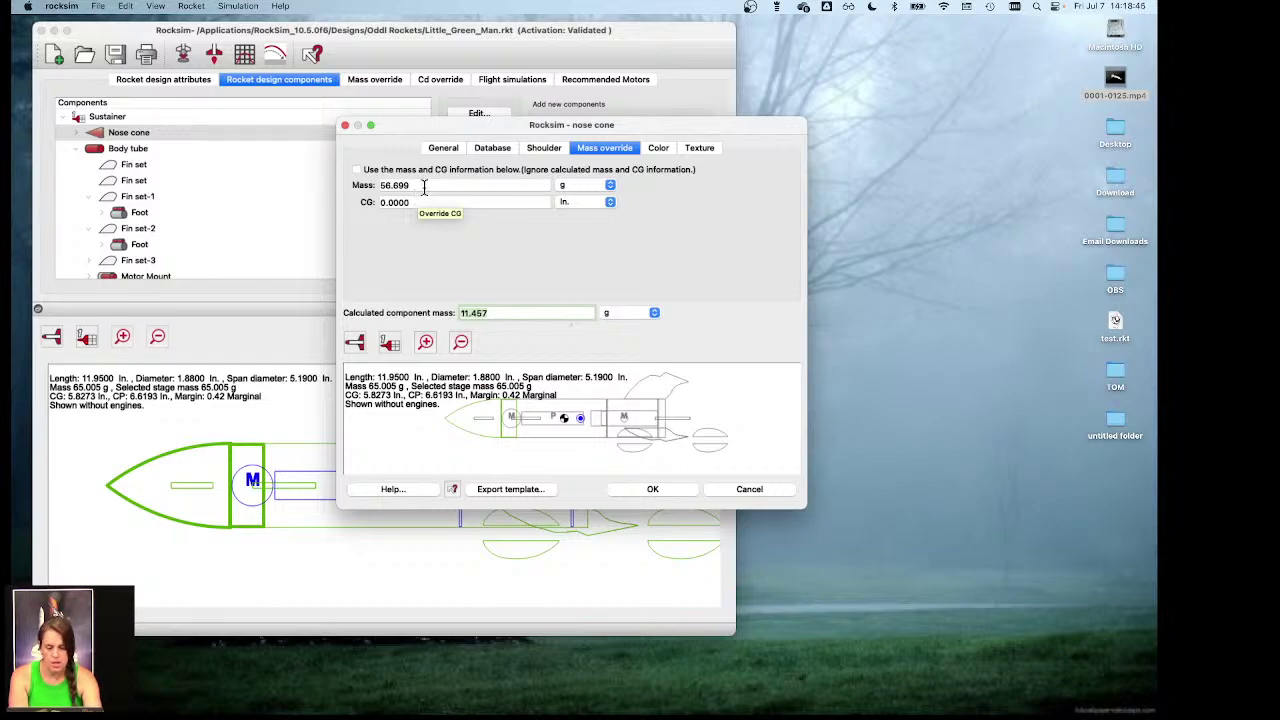
{"action": "left_click", "coordinate": [443, 149]}
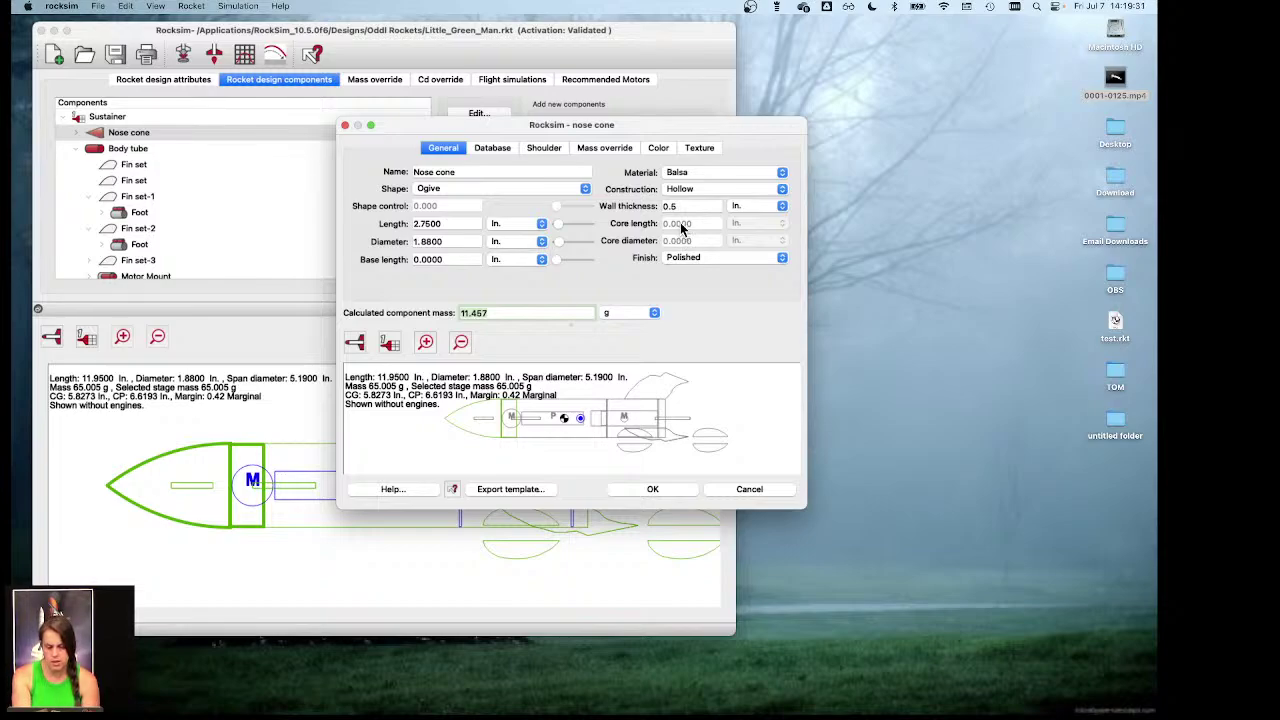
{"action": "left_click", "coordinate": [692, 190]}
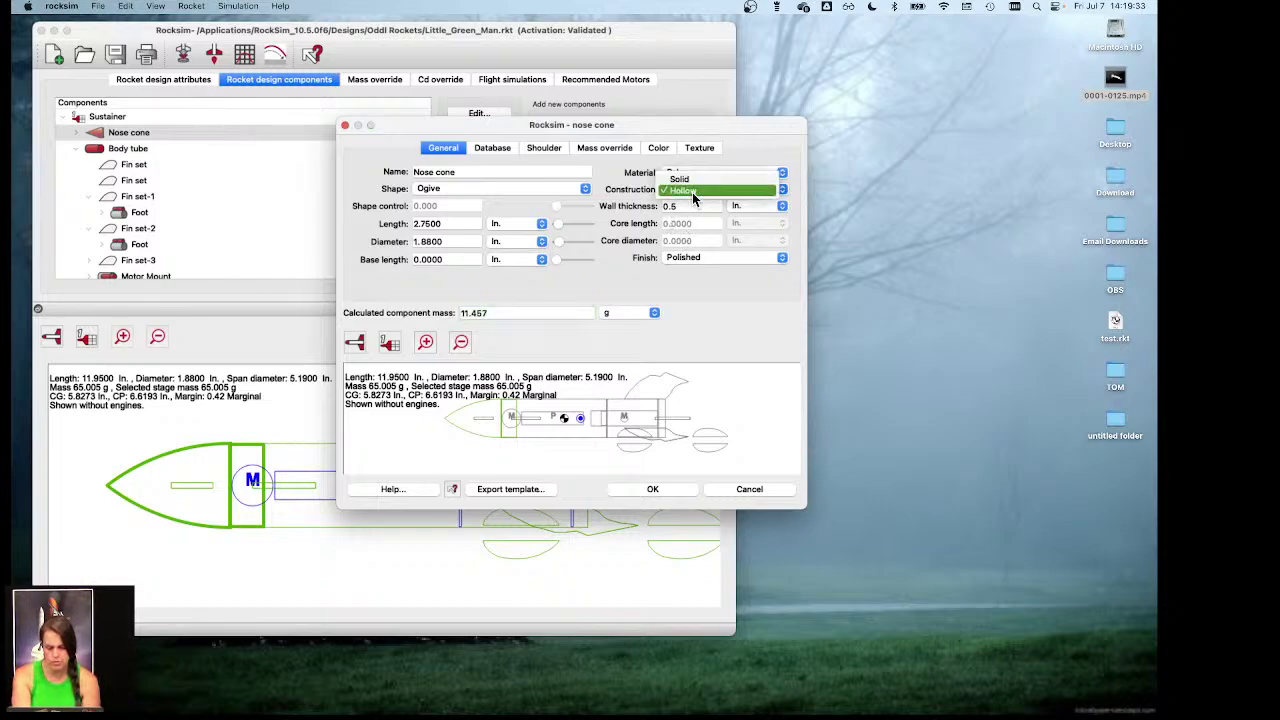
{"action": "left_click", "coordinate": [695, 177]}
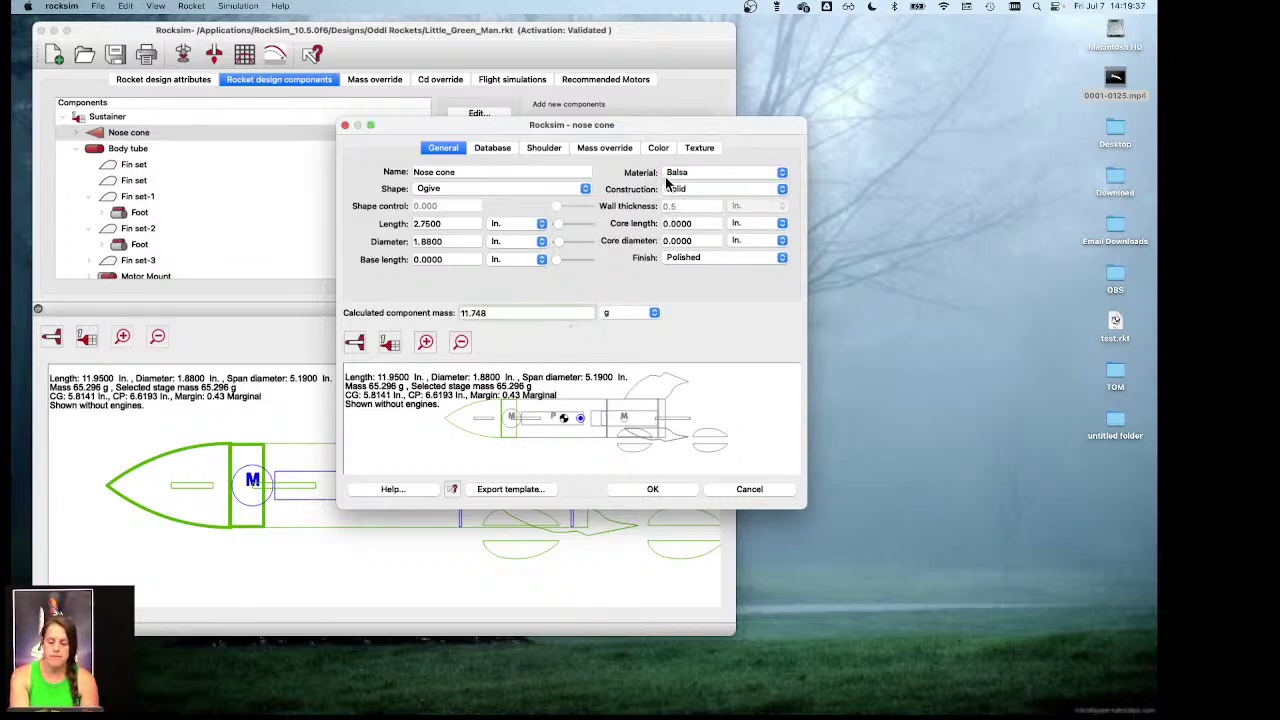
Step: Give the solid nose cone a core diameter of 0.5 in. and a core length of 1 in
{"action": "left_click", "coordinate": [682, 240]}
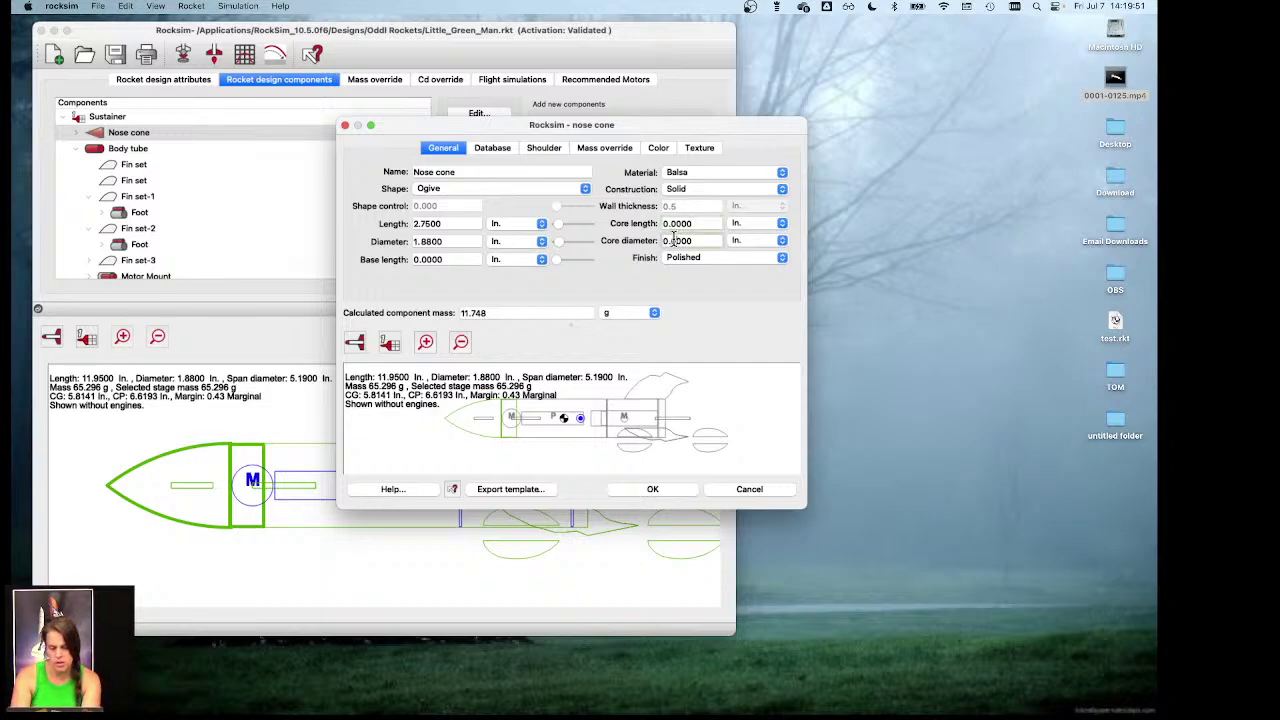
{"action": "key", "text": "BackSpace"}
{"action": "key", "text": "BackSpace"}
{"action": "key", "text": "BackSpace"}
{"action": "key", "text": "BackSpace"}
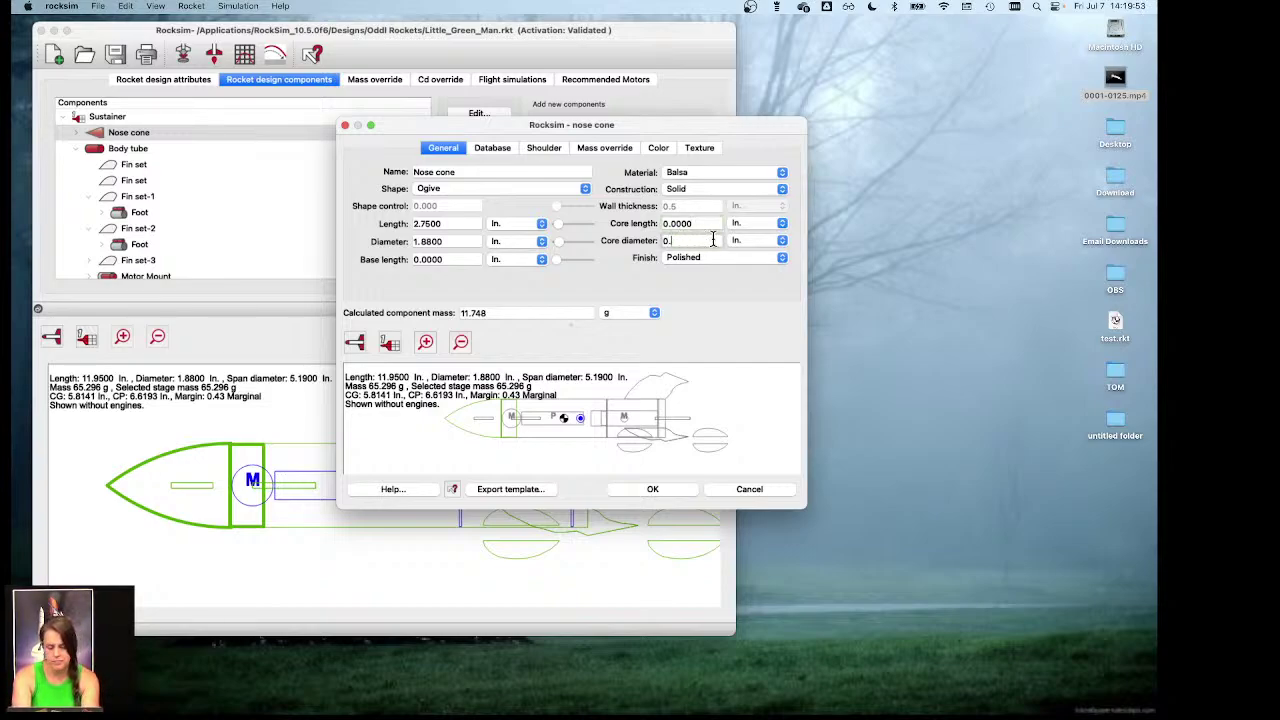
{"action": "type", "text": "5"}
{"action": "key", "text": "shift+Tab"}
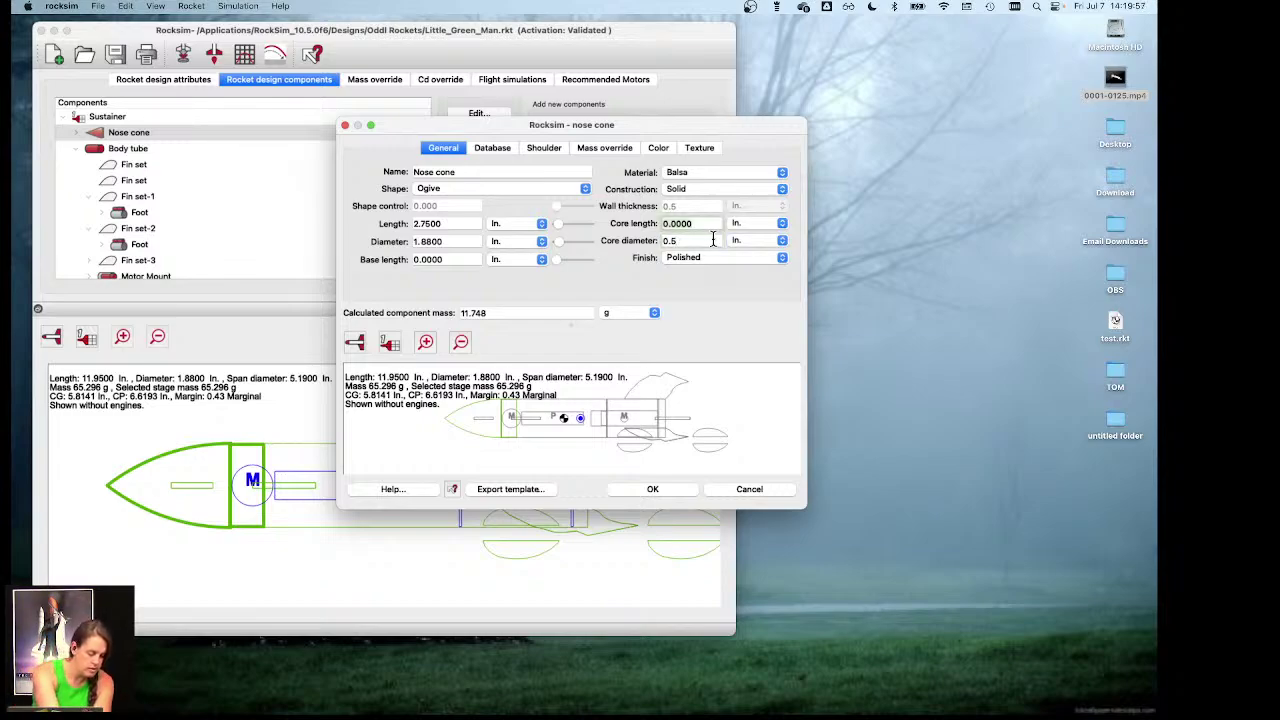
{"action": "type", "text": "1"}
{"action": "key", "text": "Tab"}
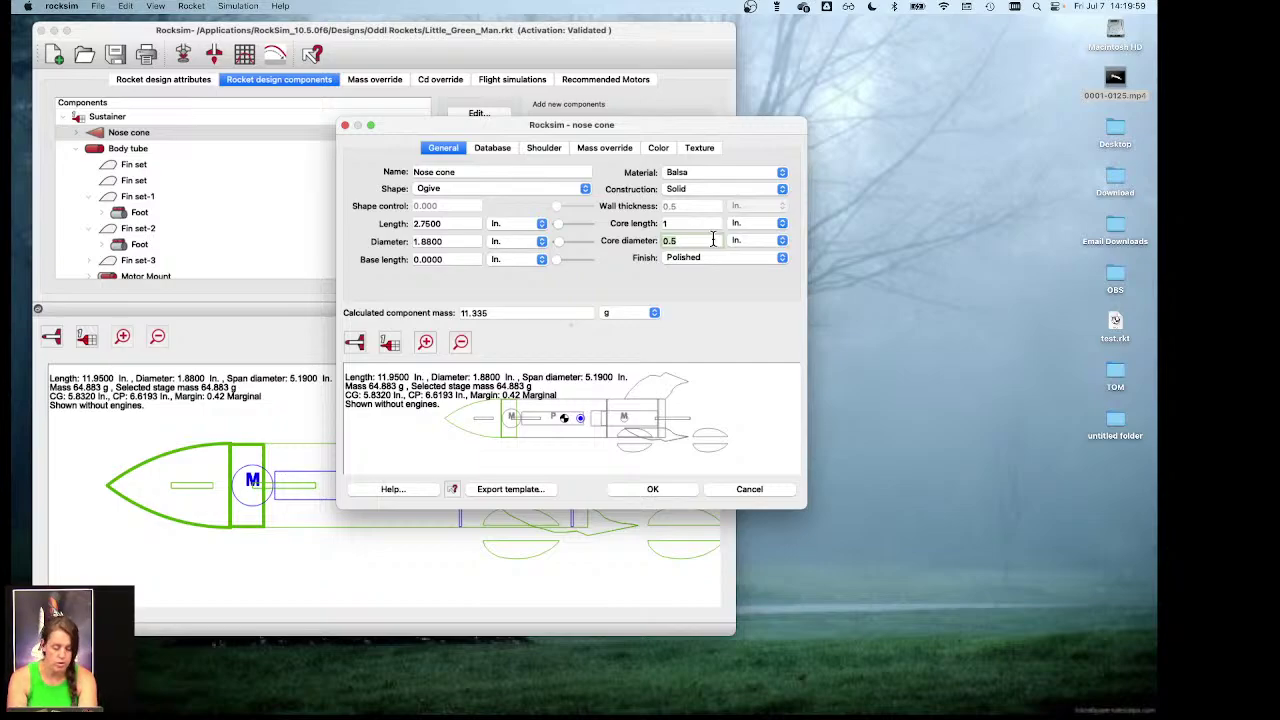
{"action": "key", "text": "Tab"}
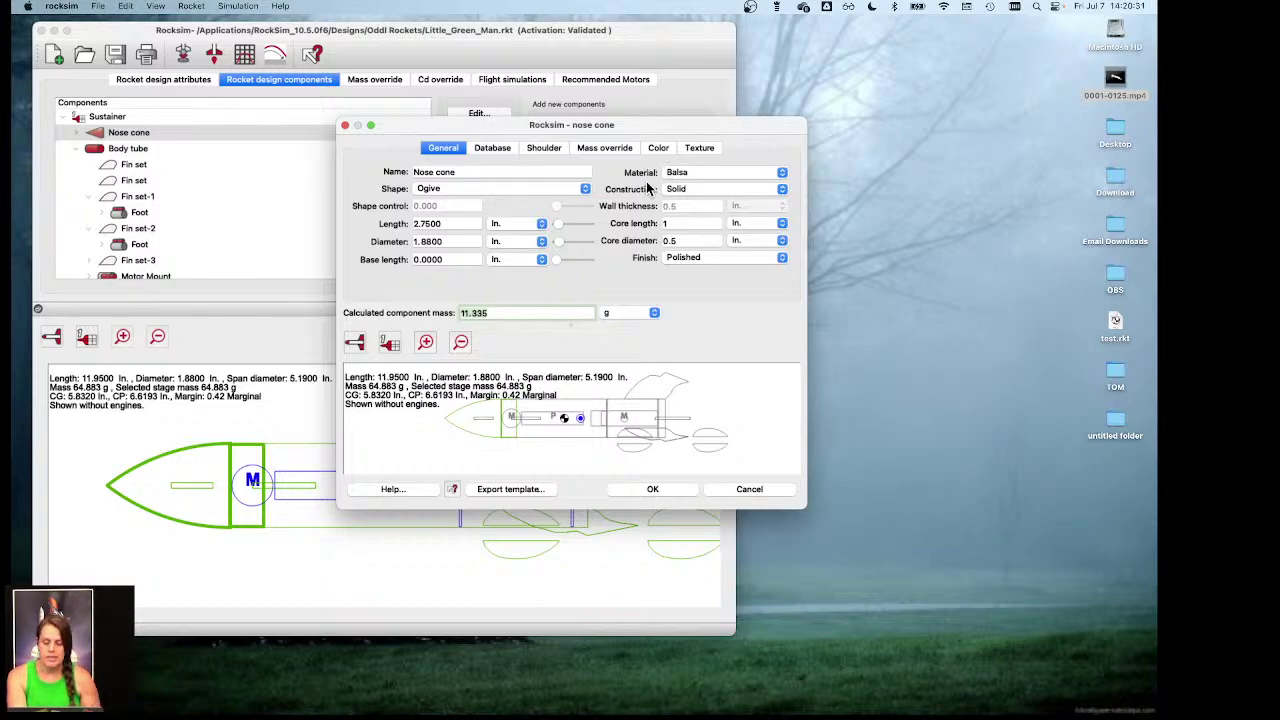
Step: Turn on the nose cone's mass and CG override, keeping its general settings as they are
{"action": "left_click", "coordinate": [596, 152]}
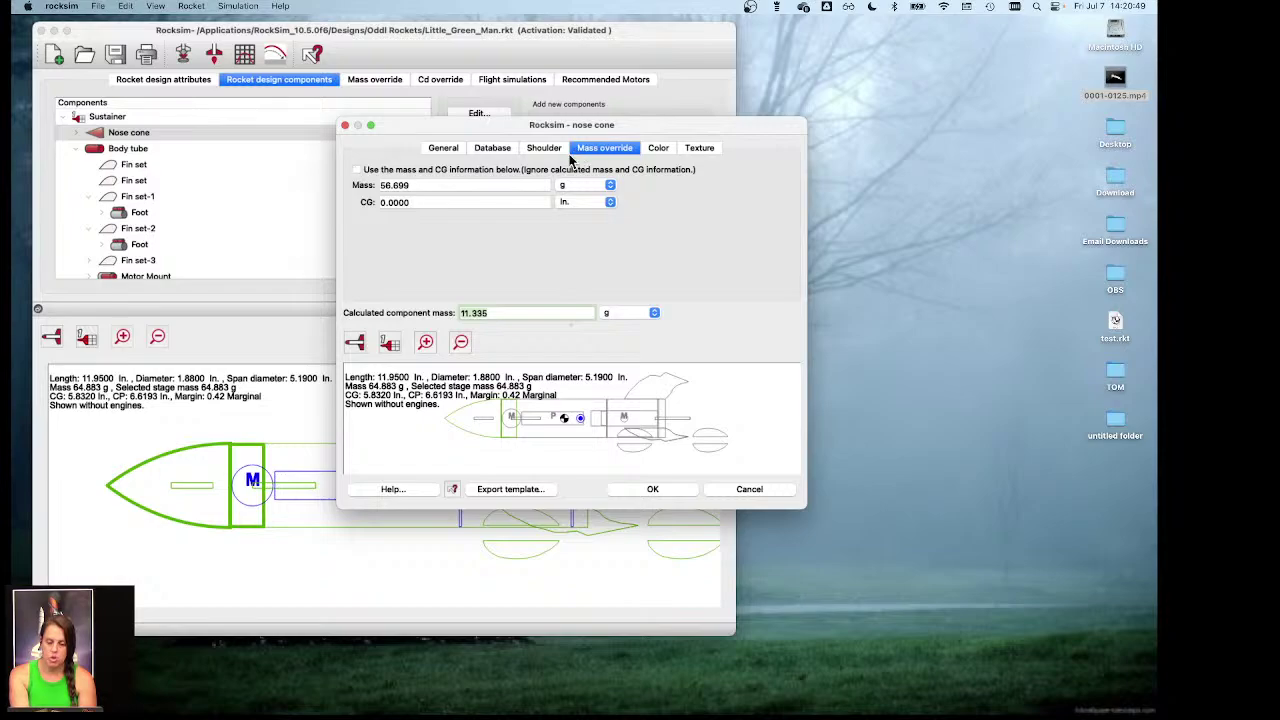
{"action": "left_click", "coordinate": [358, 170]}
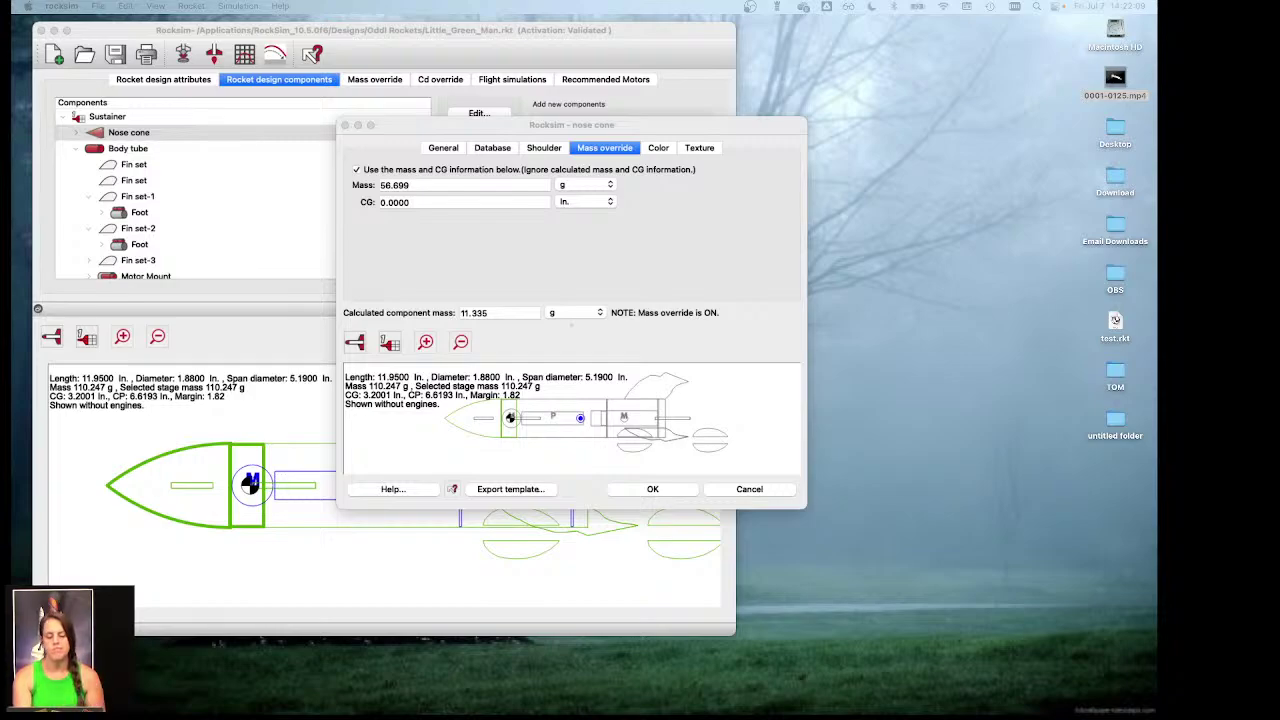
{"action": "left_click", "coordinate": [451, 150]}
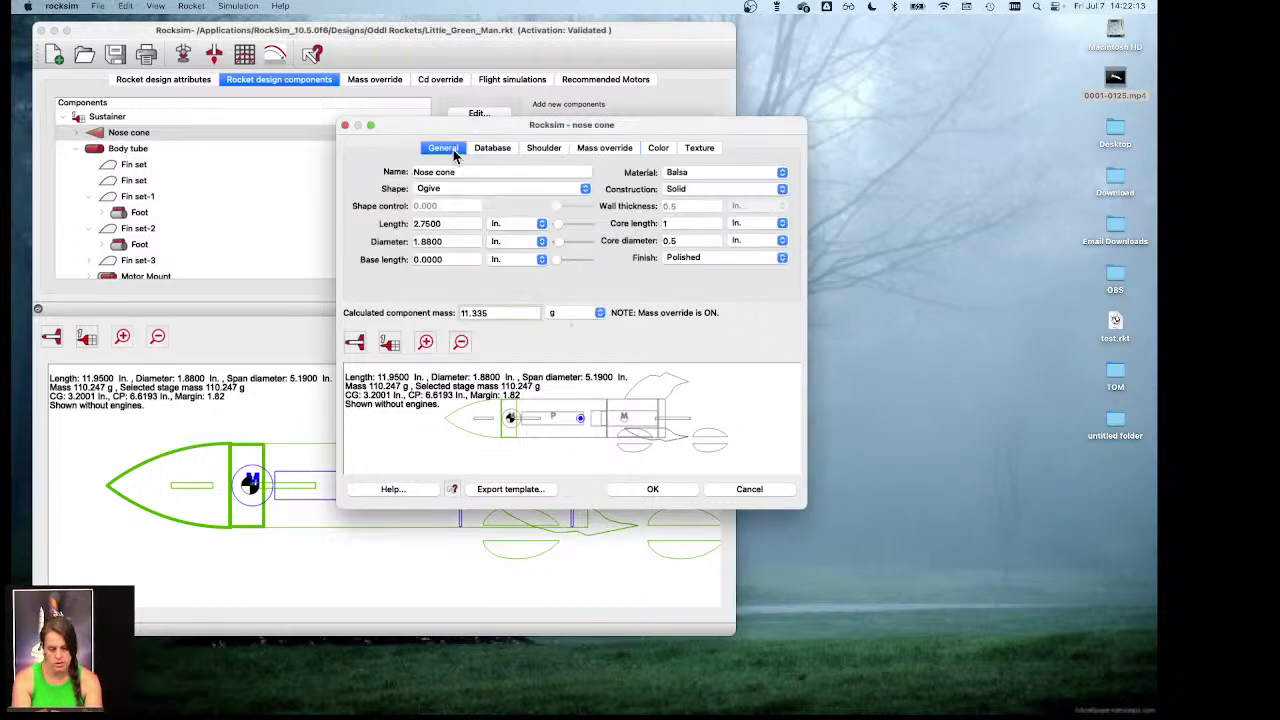
{"action": "left_click", "coordinate": [591, 150]}
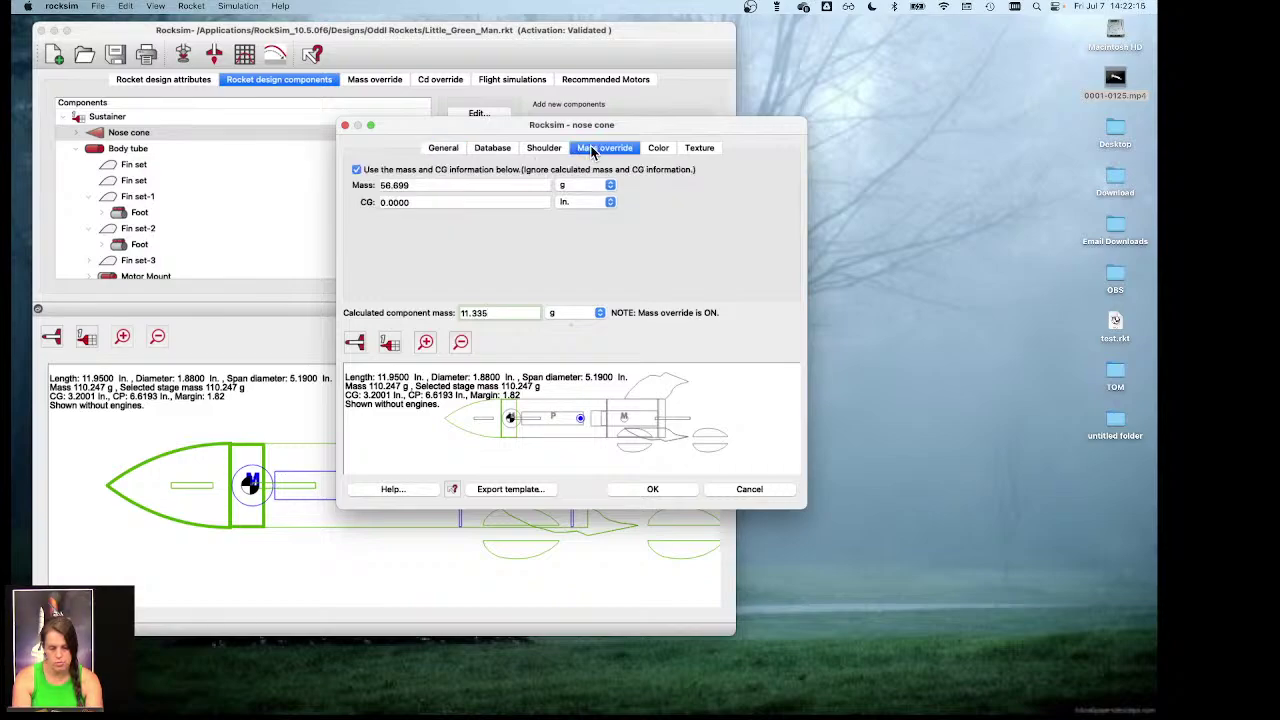
Step: Set the nose cone's override CG to 2.5 in
{"action": "left_click", "coordinate": [417, 202]}
{"action": "key", "text": "BackSpace"}
{"action": "key", "text": "BackSpace"}
{"action": "key", "text": "BackSpace"}
{"action": "key", "text": "BackSpace"}
{"action": "key", "text": "BackSpace"}
{"action": "key", "text": "BackSpace"}
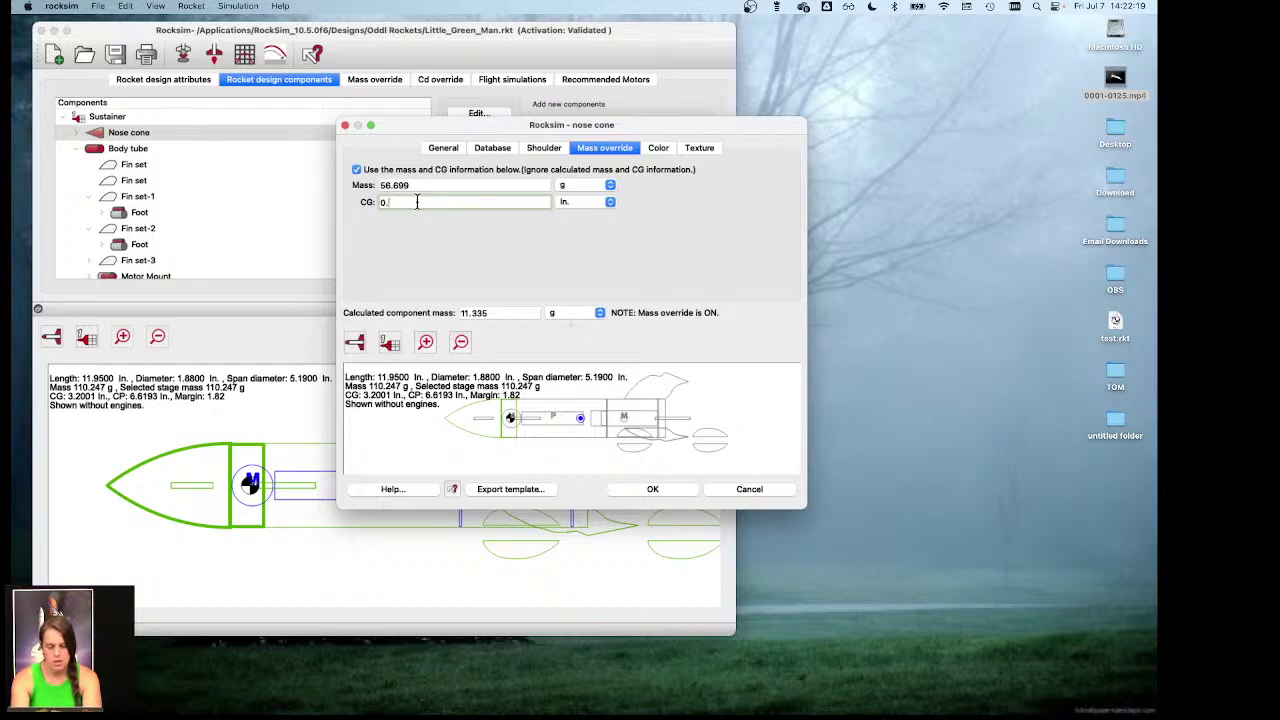
{"action": "type", "text": "25"}
{"action": "key", "text": "BackSpace"}
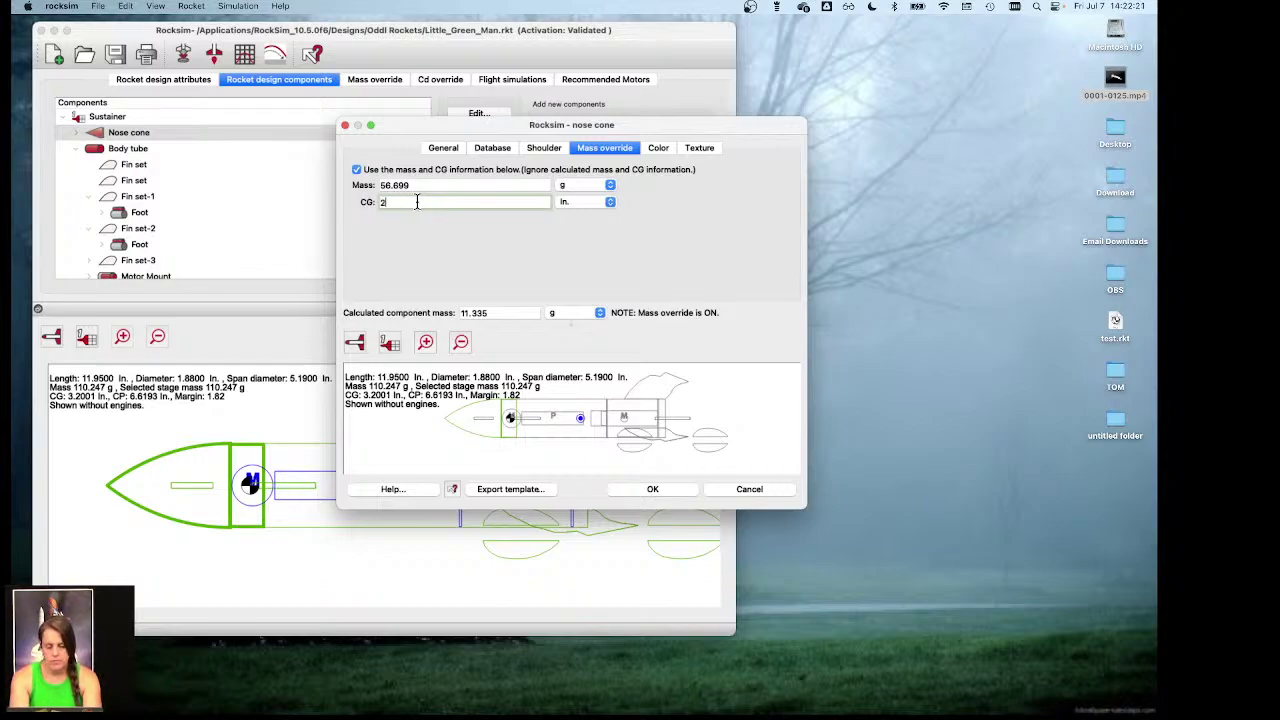
{"action": "type", "text": ".5"}
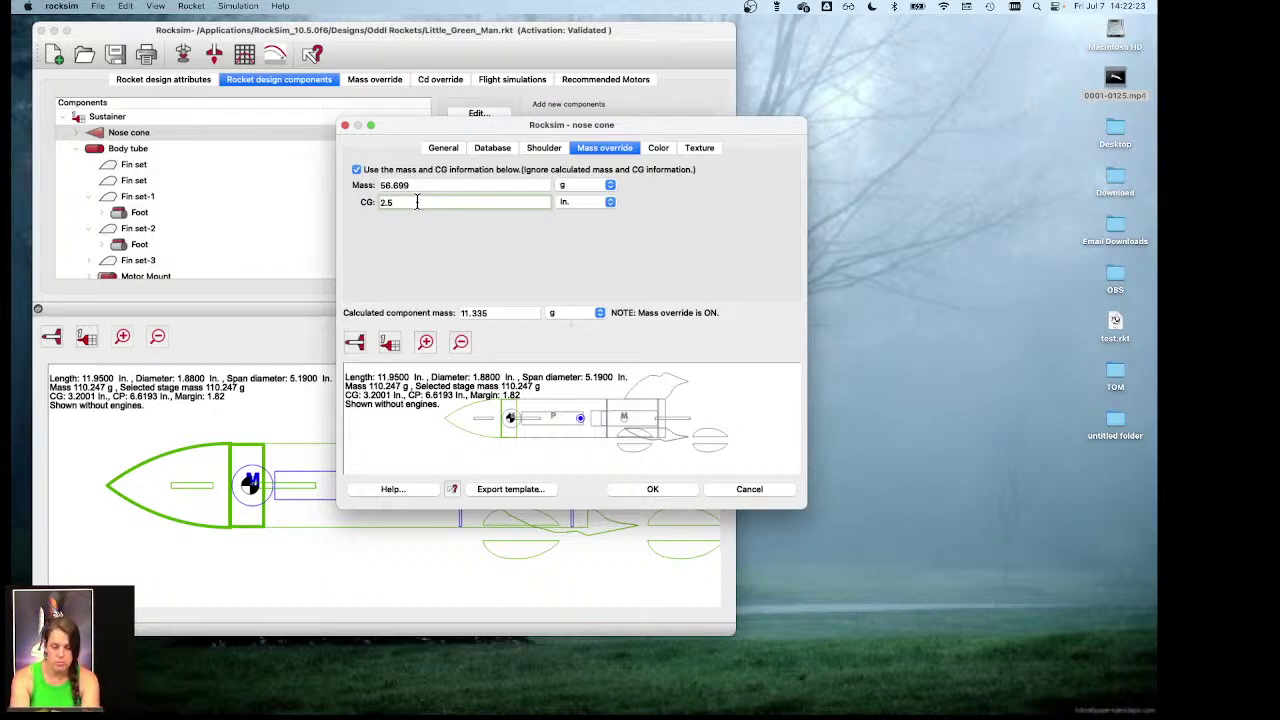
{"action": "key", "text": "Tab"}
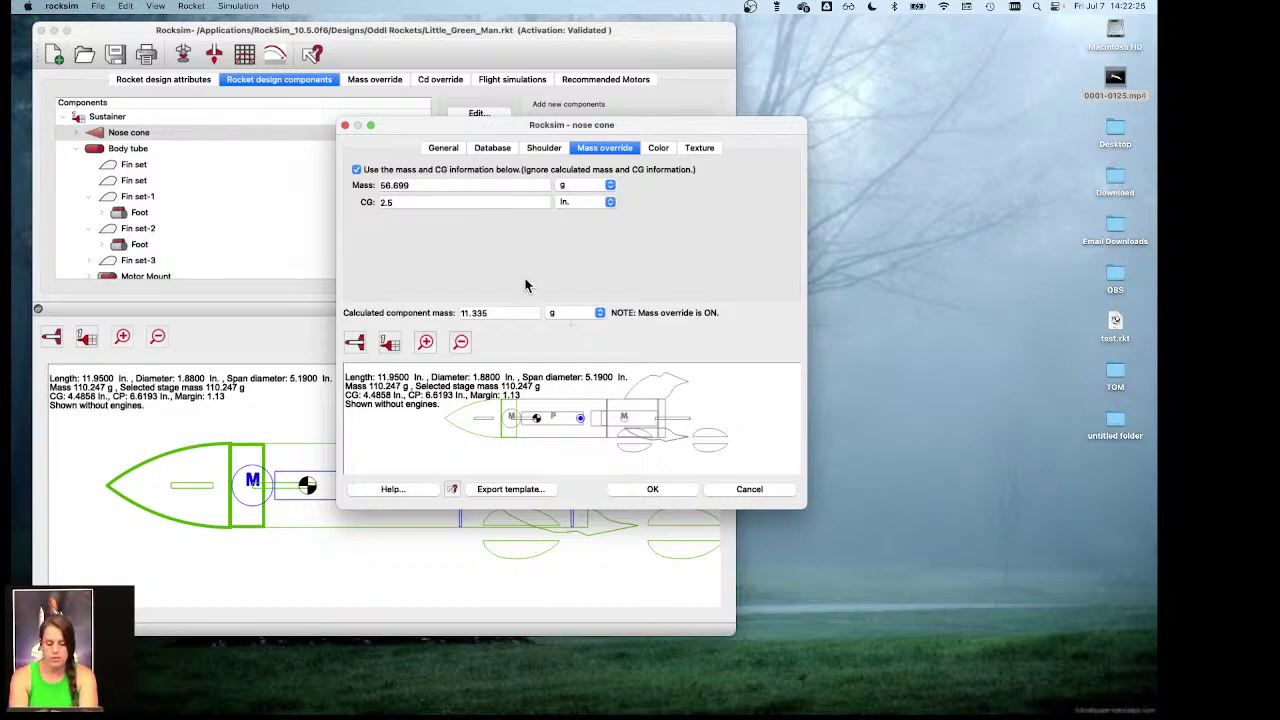
Step: Try an override CG of 0 in. for the nose cone and restore it to 2.5 in
{"action": "left_click", "coordinate": [405, 202]}
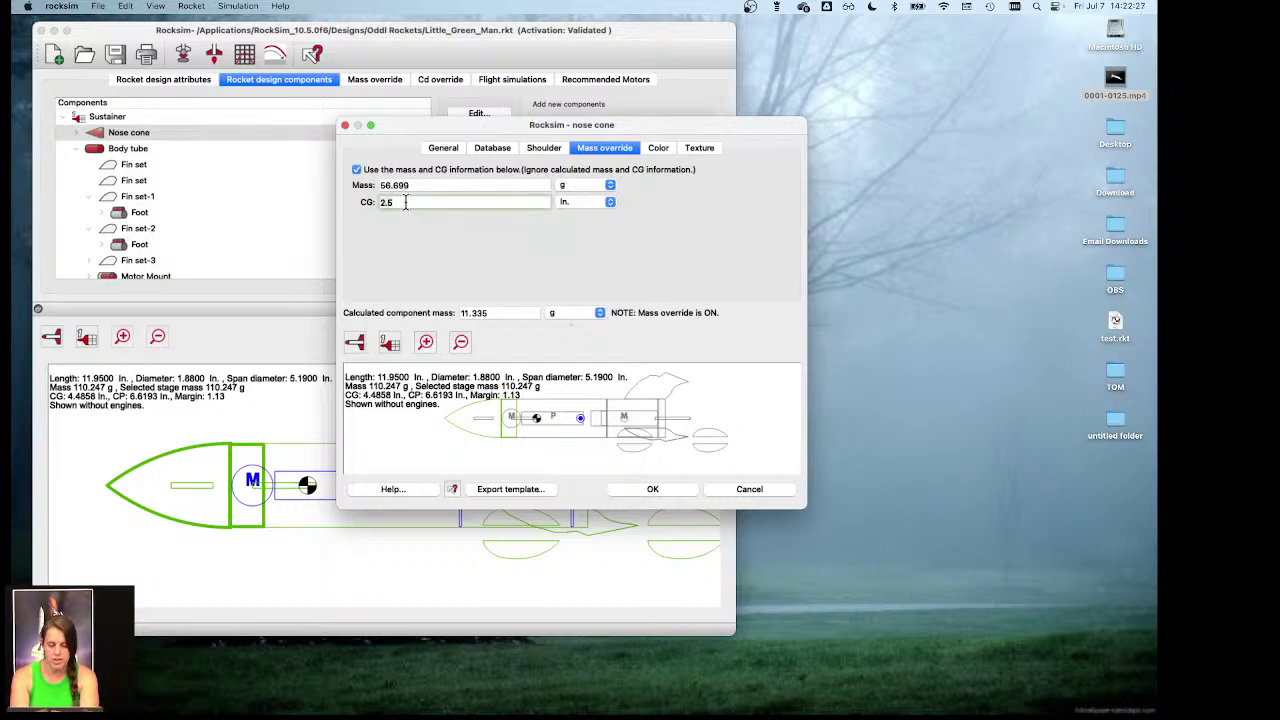
{"action": "key", "text": "BackSpace"}
{"action": "key", "text": "BackSpace"}
{"action": "key", "text": "BackSpace"}
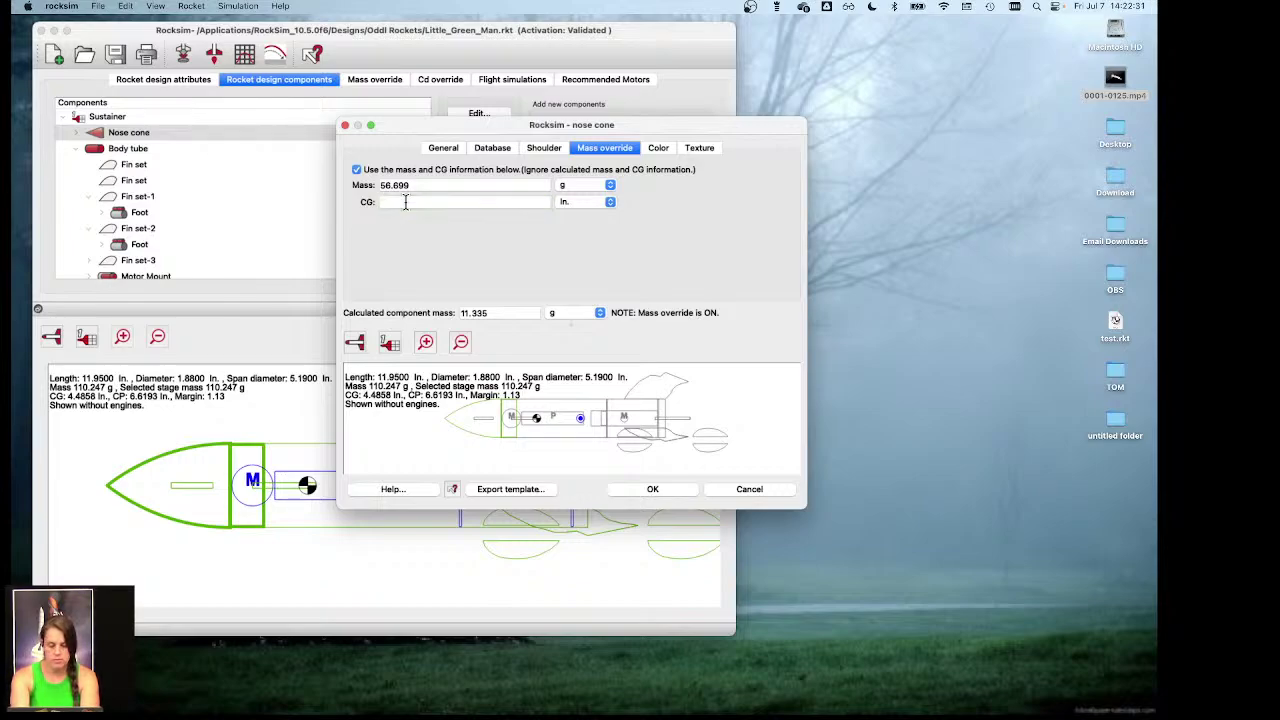
{"action": "type", "text": "0"}
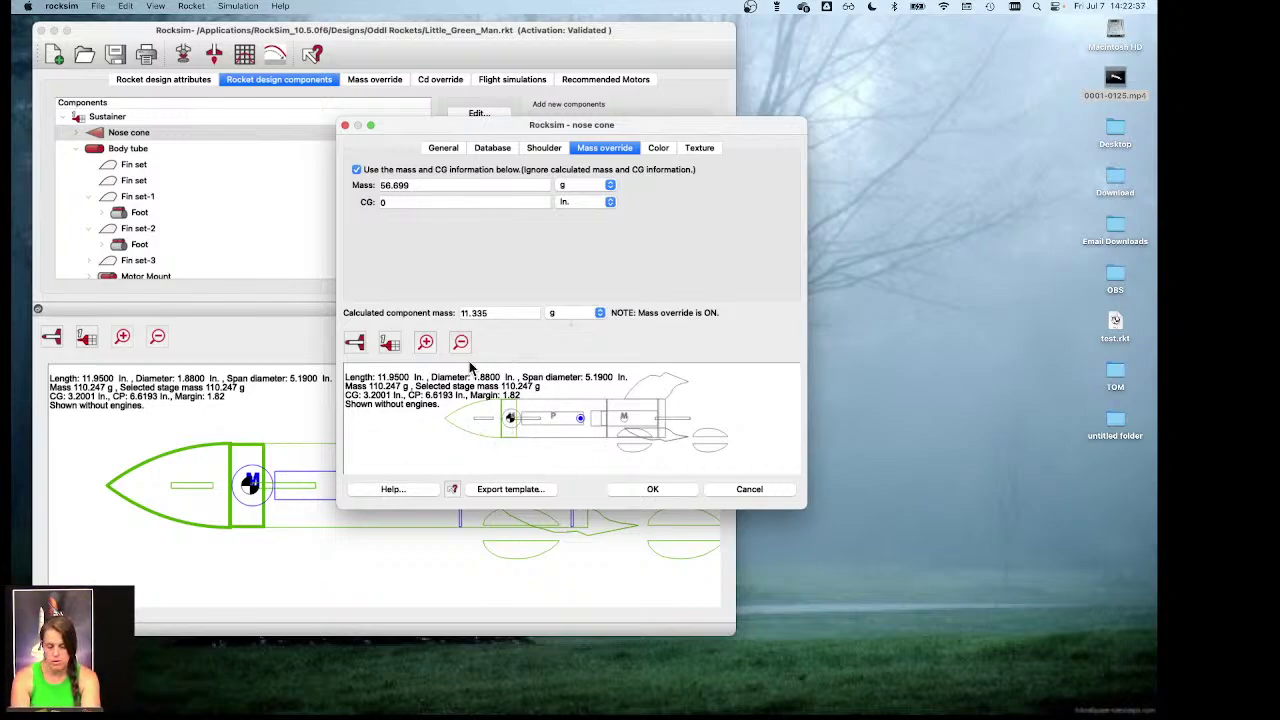
{"action": "left_click", "coordinate": [391, 201]}
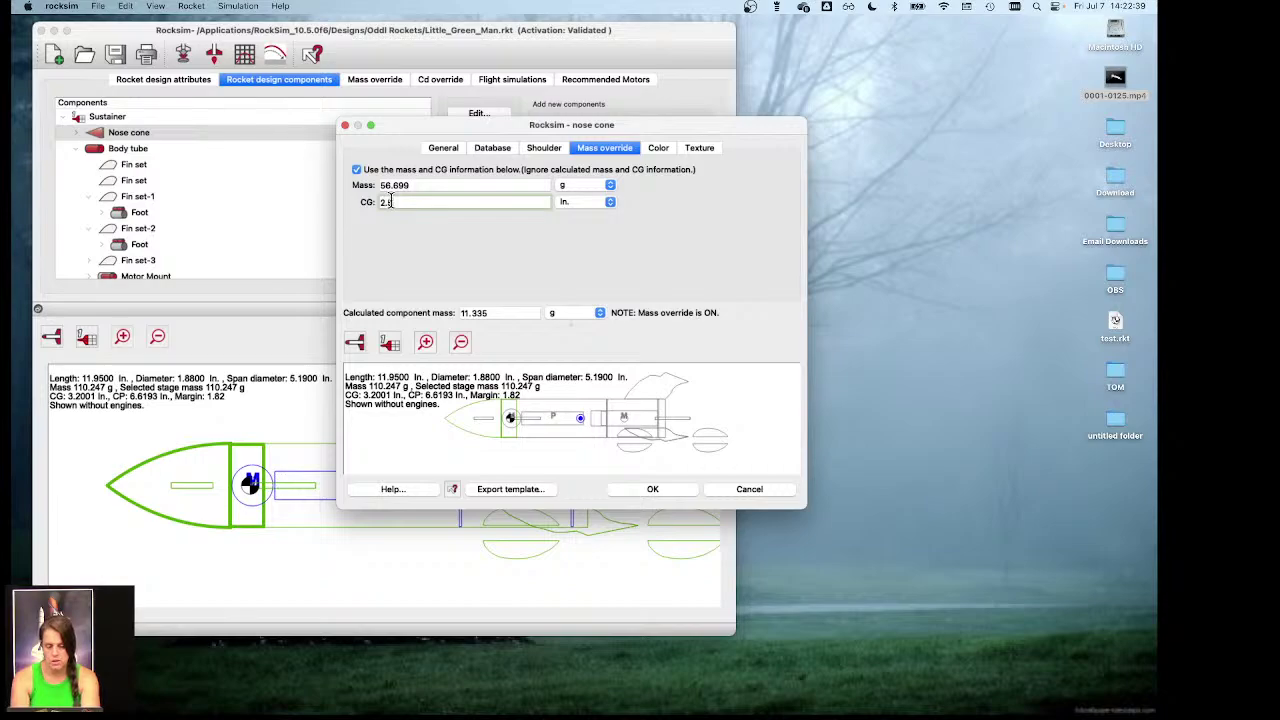
{"action": "key", "text": "Tab"}
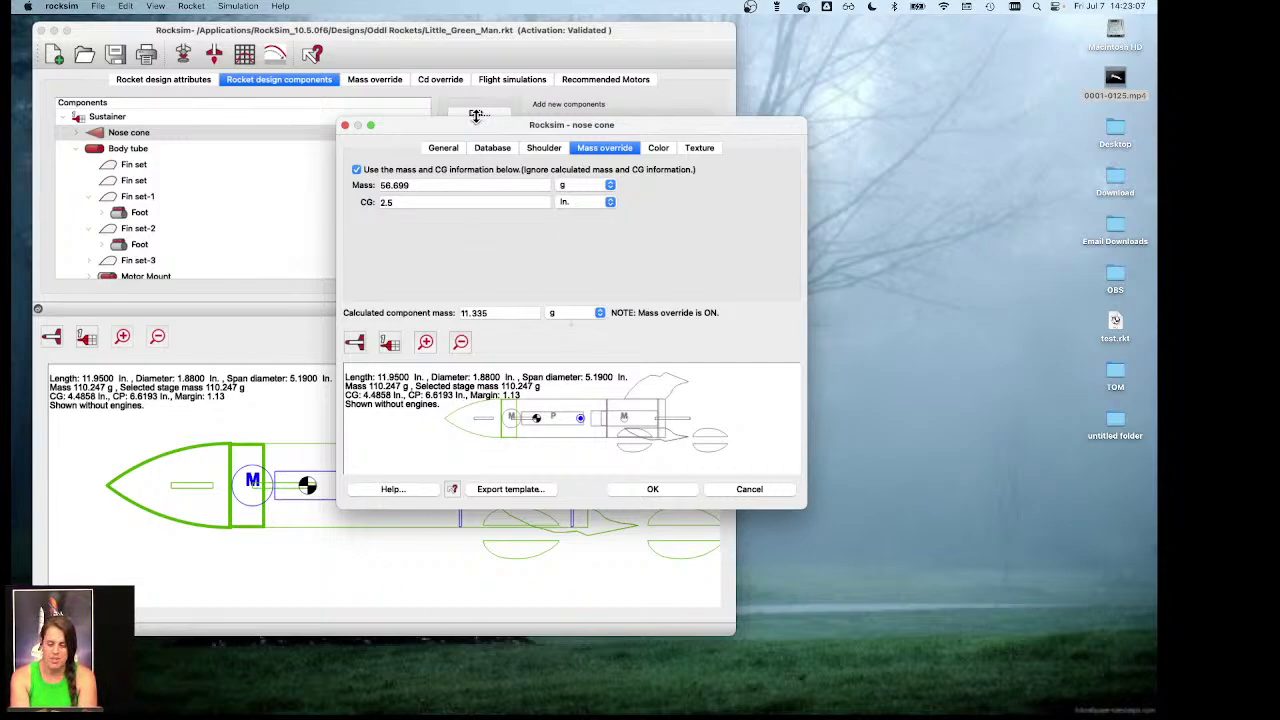
Step: Try 1 in. tubular nylon as the nose cone's material and restore Balsa
{"action": "left_click", "coordinate": [444, 149]}
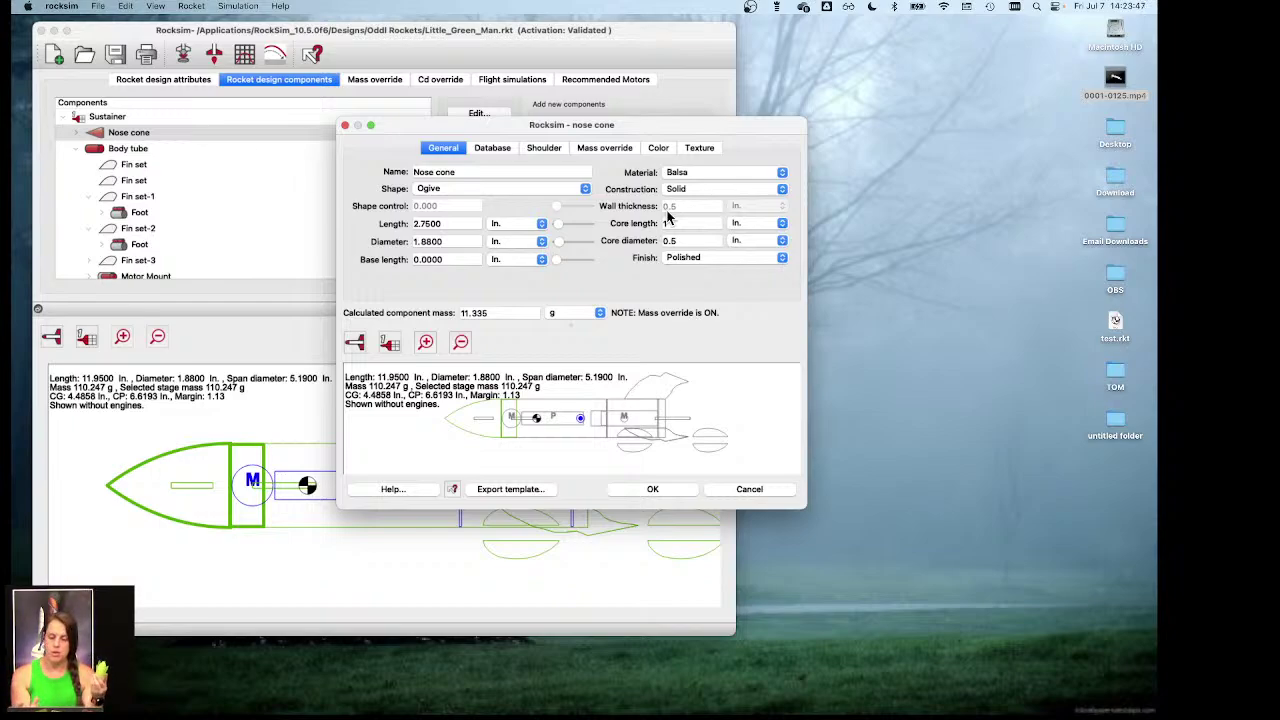
{"action": "left_click", "coordinate": [721, 173]}
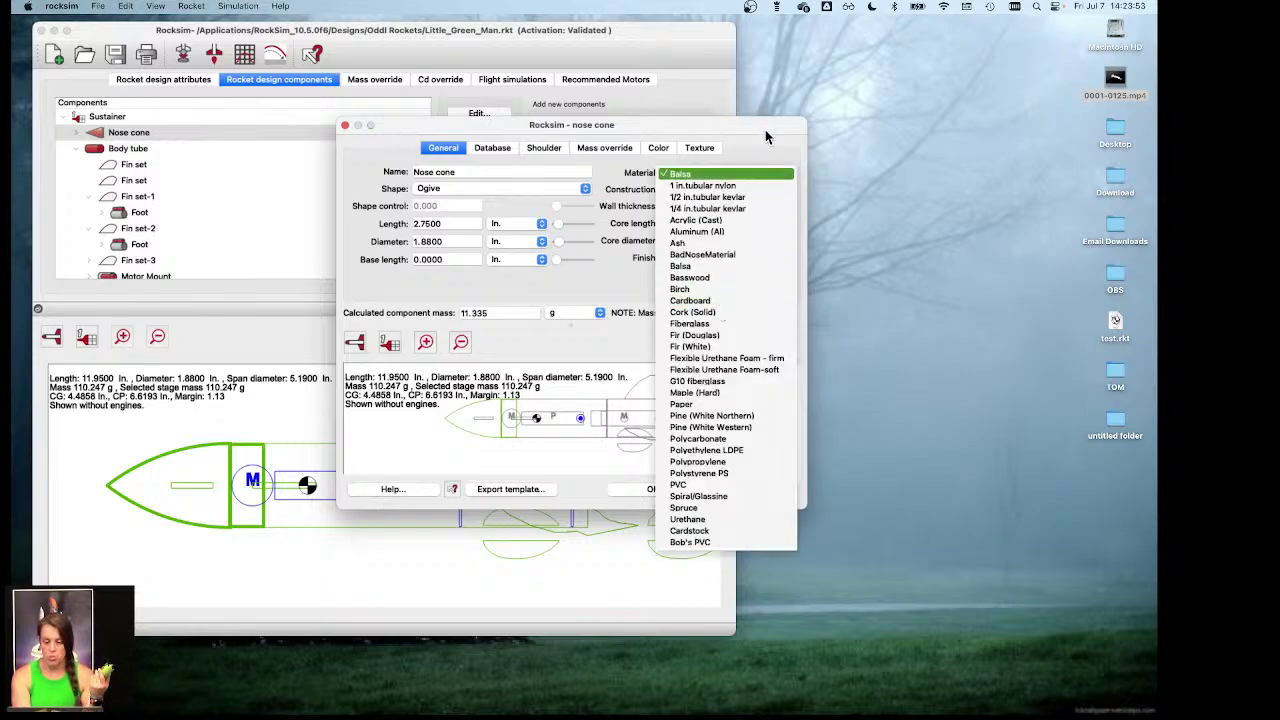
{"action": "left_click", "coordinate": [703, 185]}
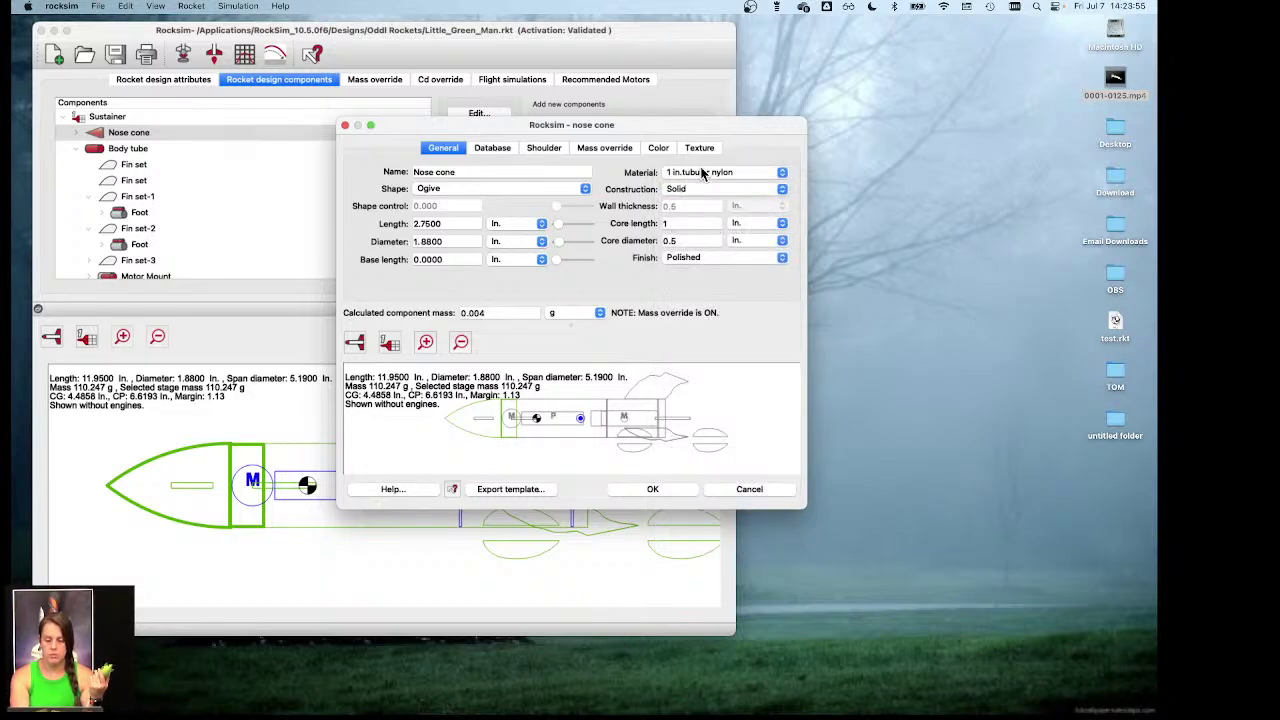
{"action": "left_click", "coordinate": [703, 174]}
{"action": "left_click", "coordinate": [700, 163]}
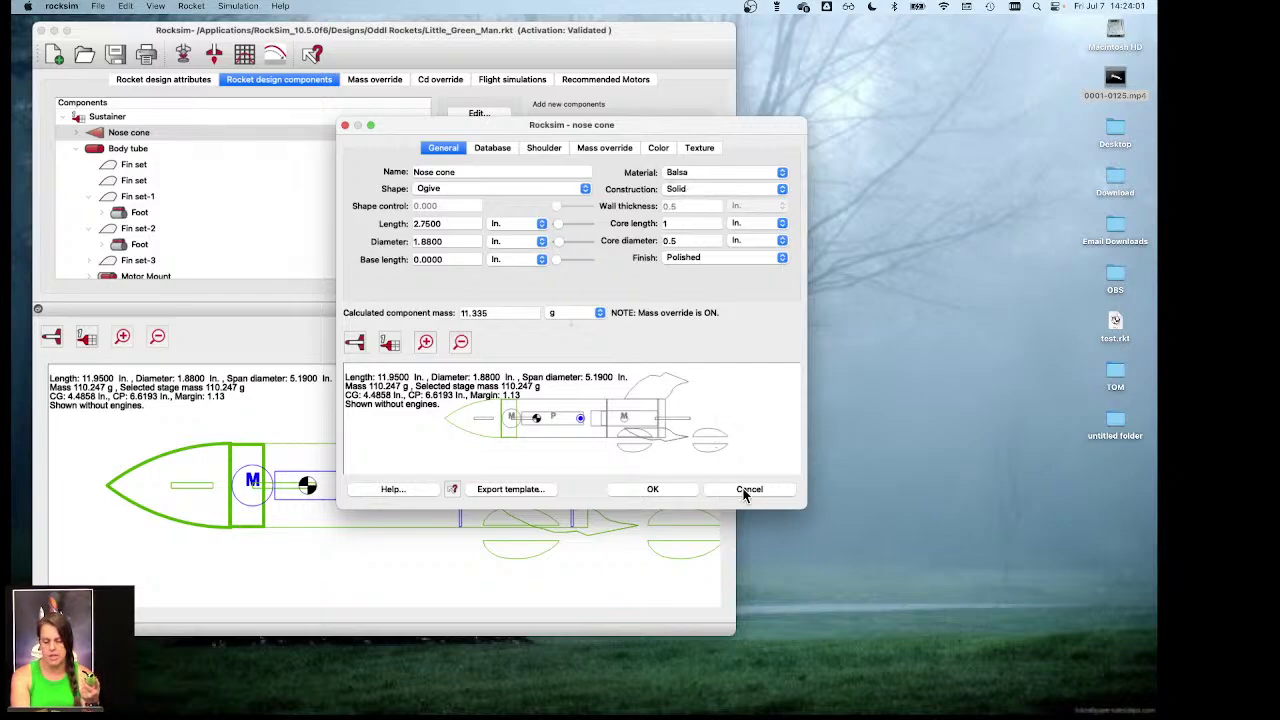
Step: Accept the nose cone's properties and open the materials database for editing
{"action": "left_click", "coordinate": [652, 489]}
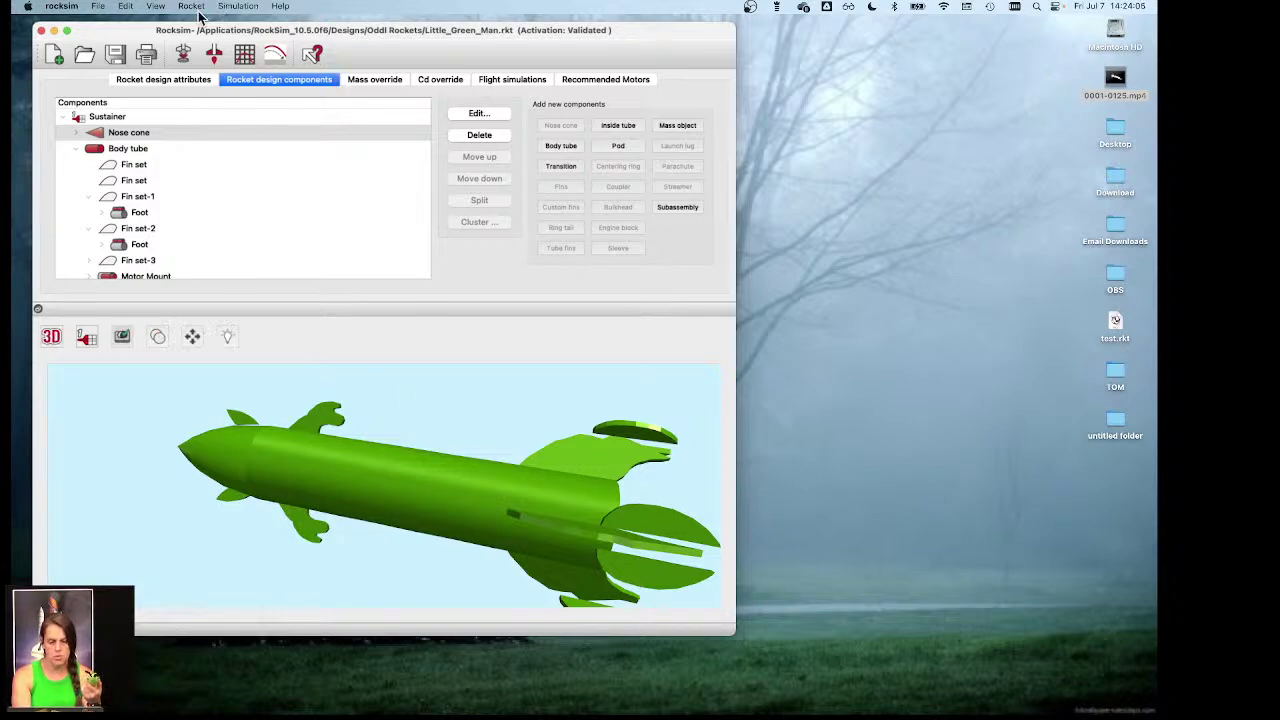
{"action": "left_click", "coordinate": [191, 6]}
{"action": "mouse_move", "coordinate": [197, 54]}
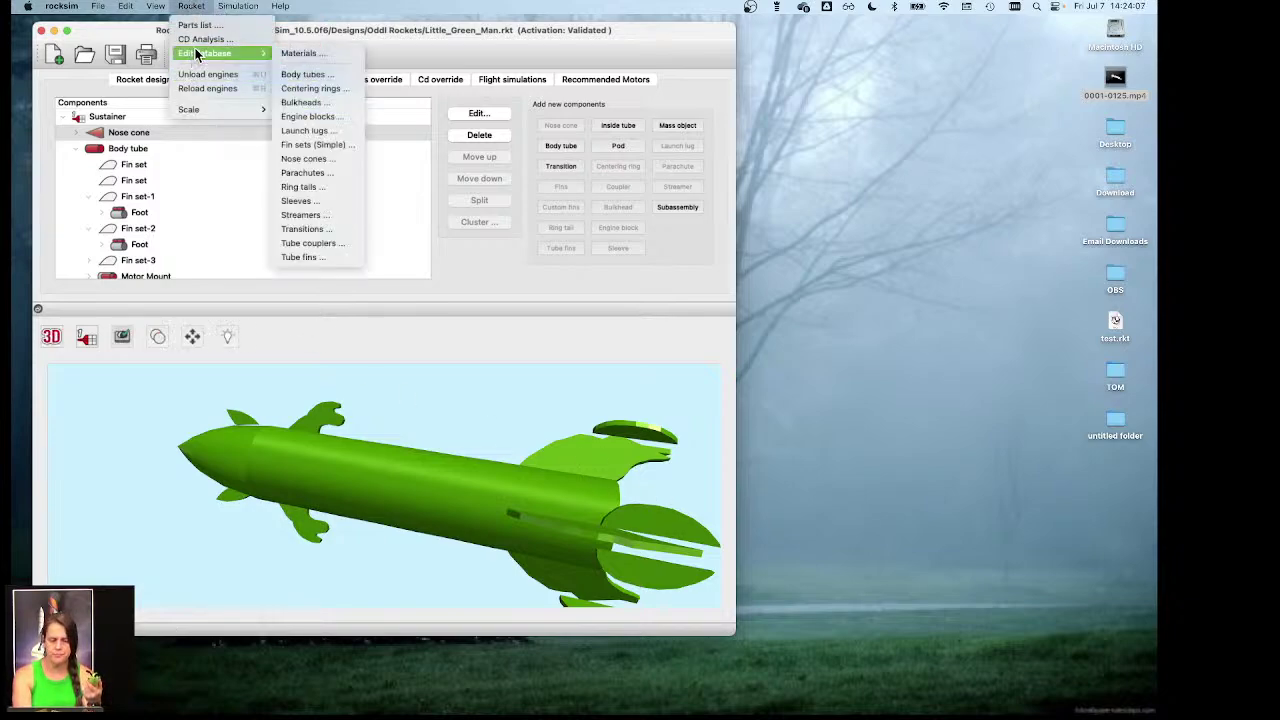
{"action": "left_click", "coordinate": [322, 54]}
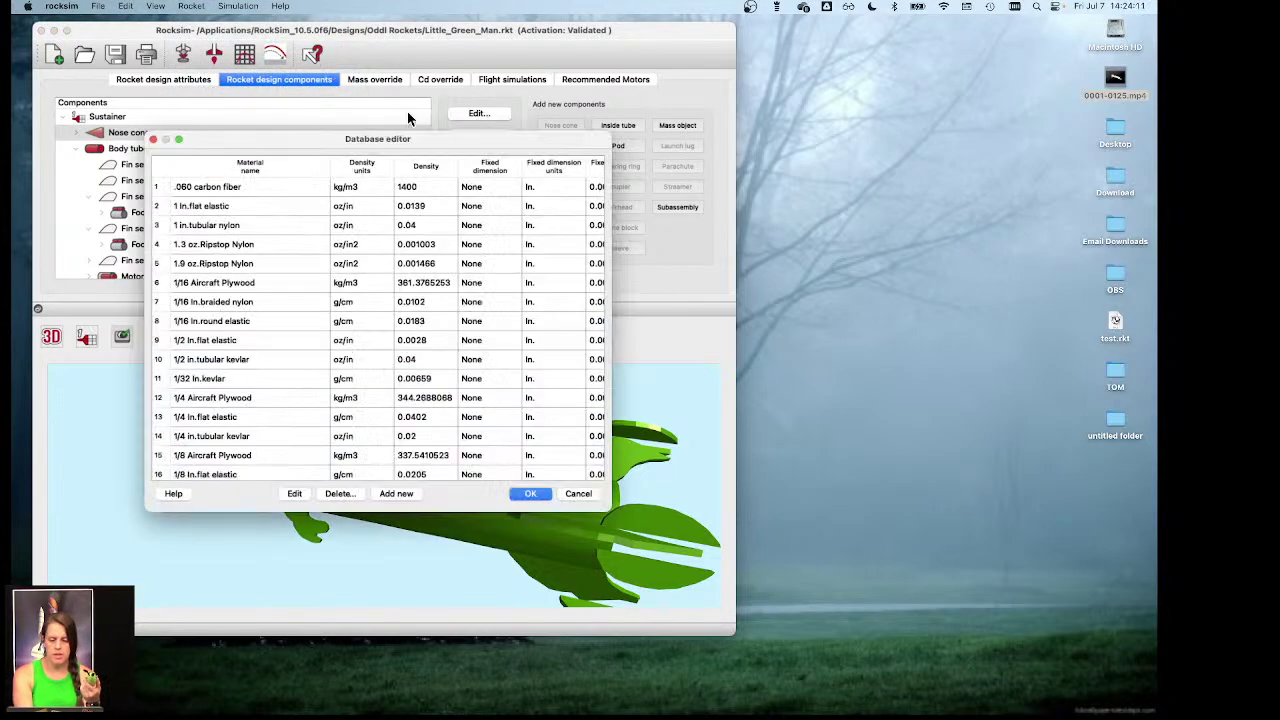
Step: Enlarge the materials database window, look through the materials and select the Balsa entry to examine its density
{"action": "left_click_drag", "start_coordinate": [470, 139], "coordinate": [584, 30]}
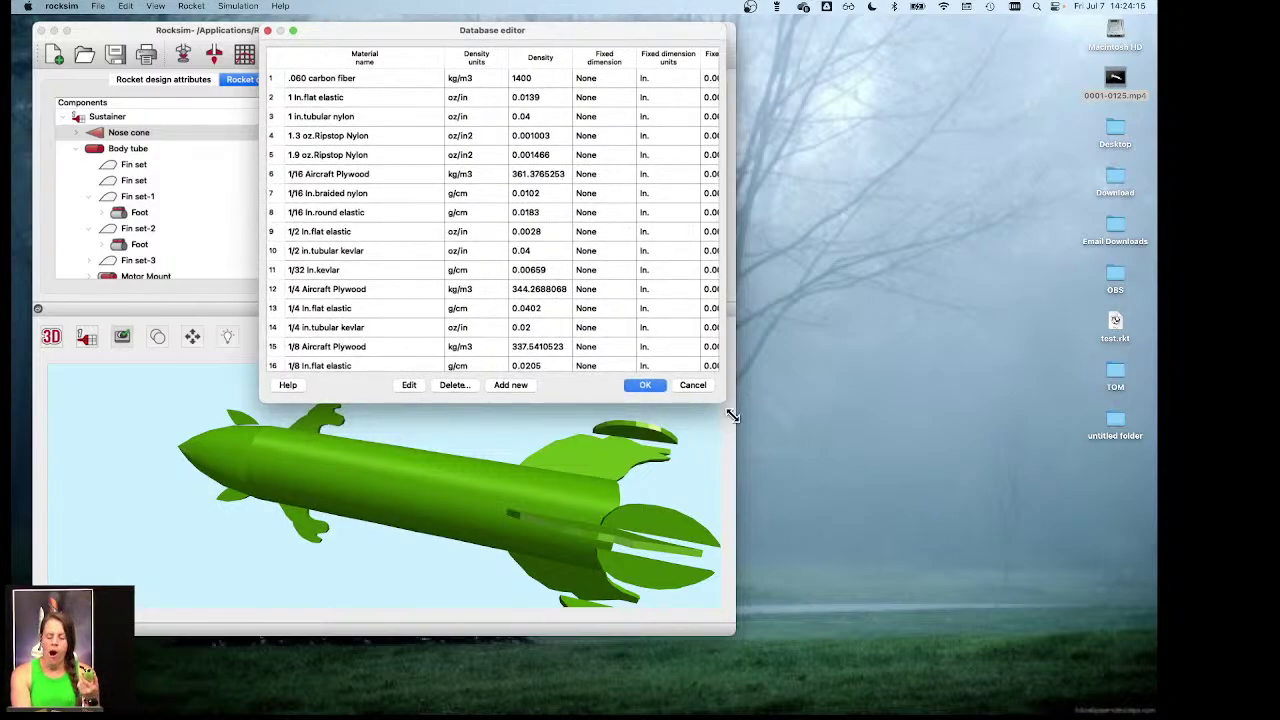
{"action": "left_click_drag", "start_coordinate": [721, 405], "coordinate": [1013, 675]}
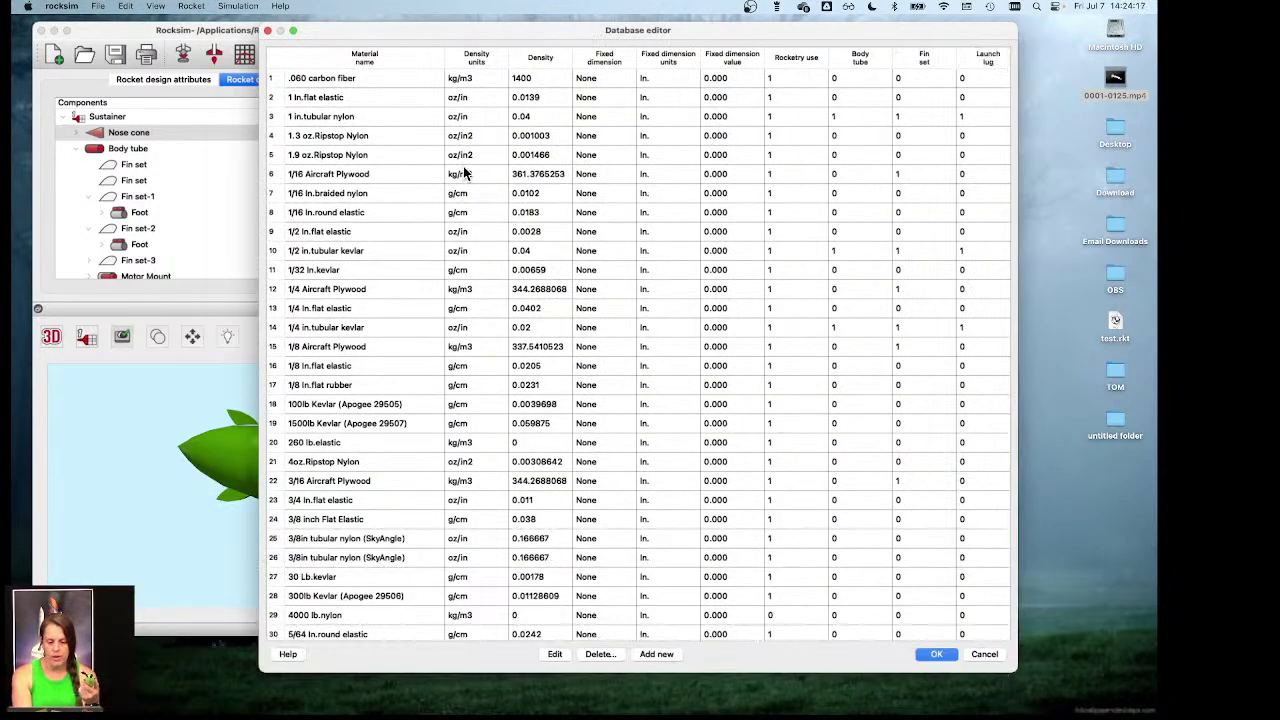
{"action": "scroll", "coordinate": [460, 273], "scroll_direction": "down", "scroll_amount": 15}
{"action": "scroll", "coordinate": [460, 273], "scroll_direction": "down", "scroll_amount": 6}
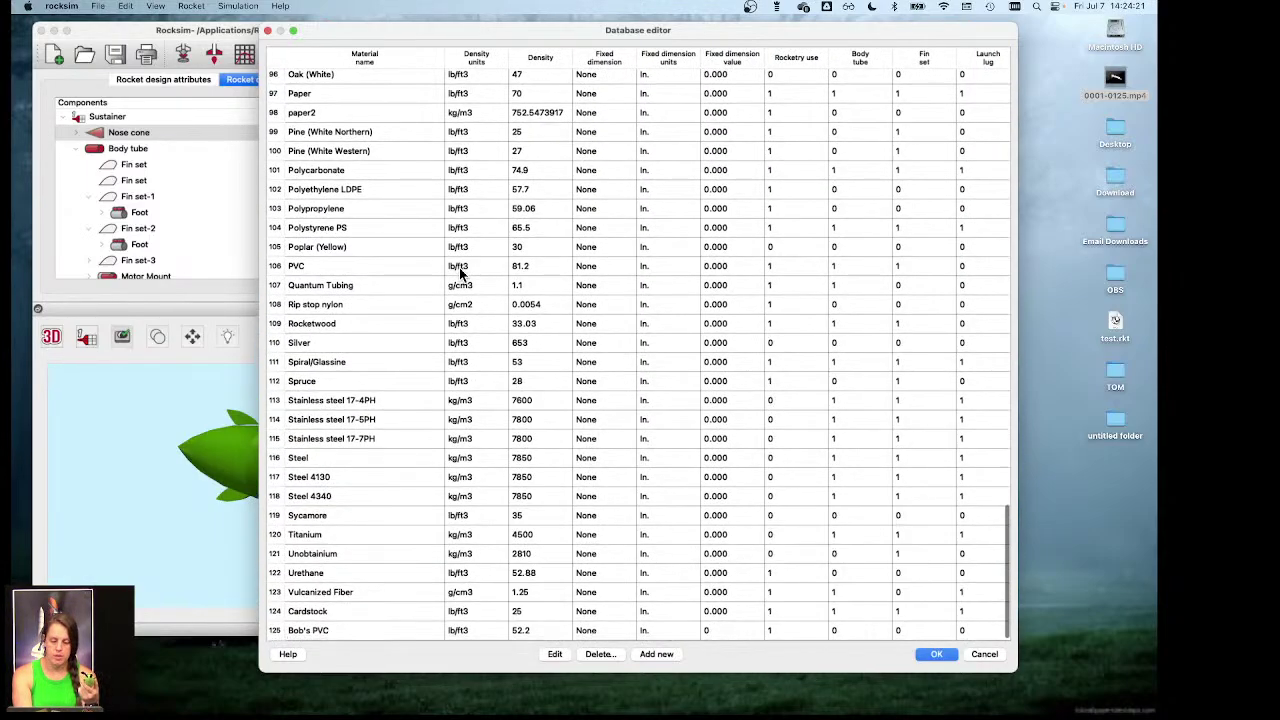
{"action": "scroll", "coordinate": [460, 273], "scroll_direction": "up", "scroll_amount": 15}
{"action": "scroll", "coordinate": [460, 273], "scroll_direction": "up", "scroll_amount": 2}
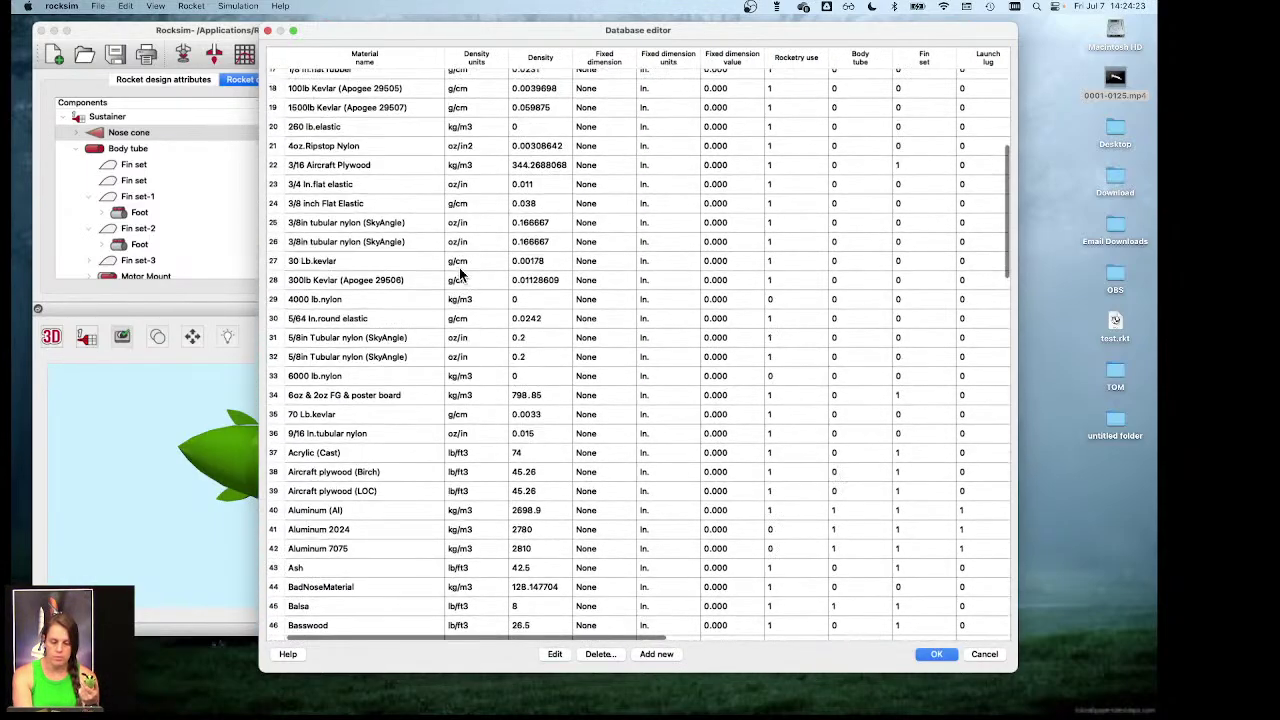
{"action": "scroll", "coordinate": [460, 273], "scroll_direction": "down", "scroll_amount": 5}
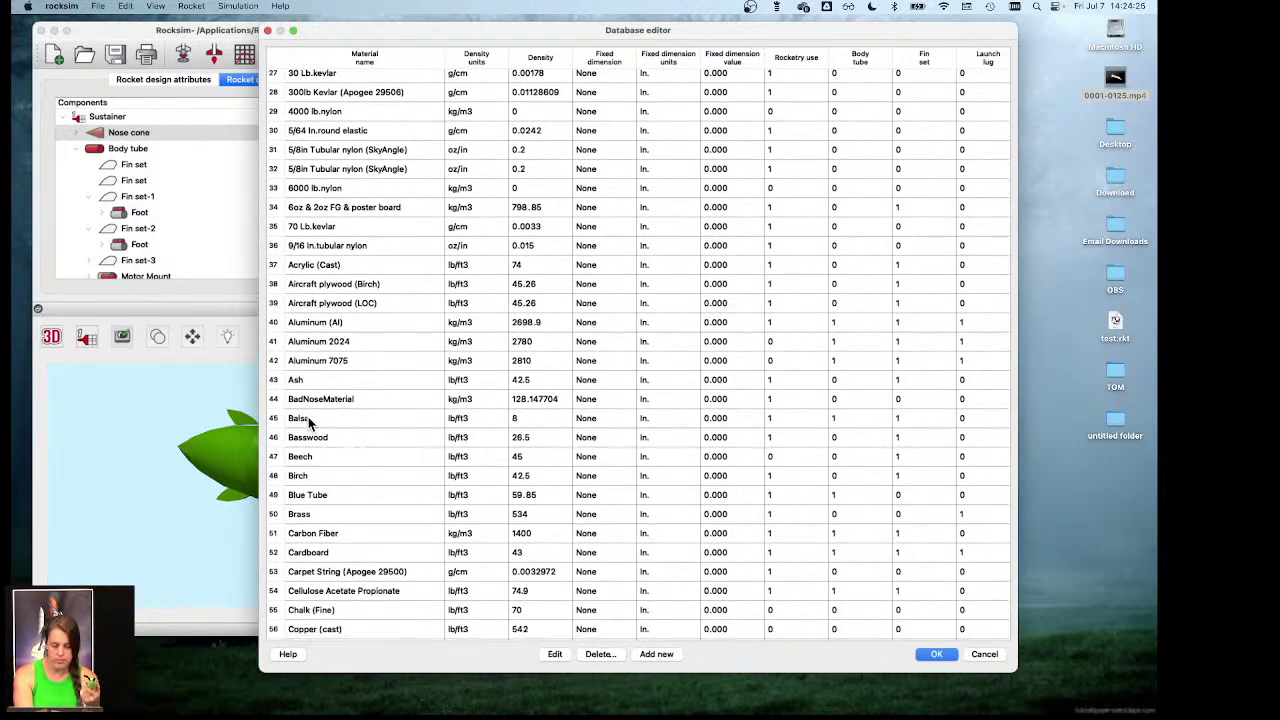
{"action": "left_click", "coordinate": [433, 418]}
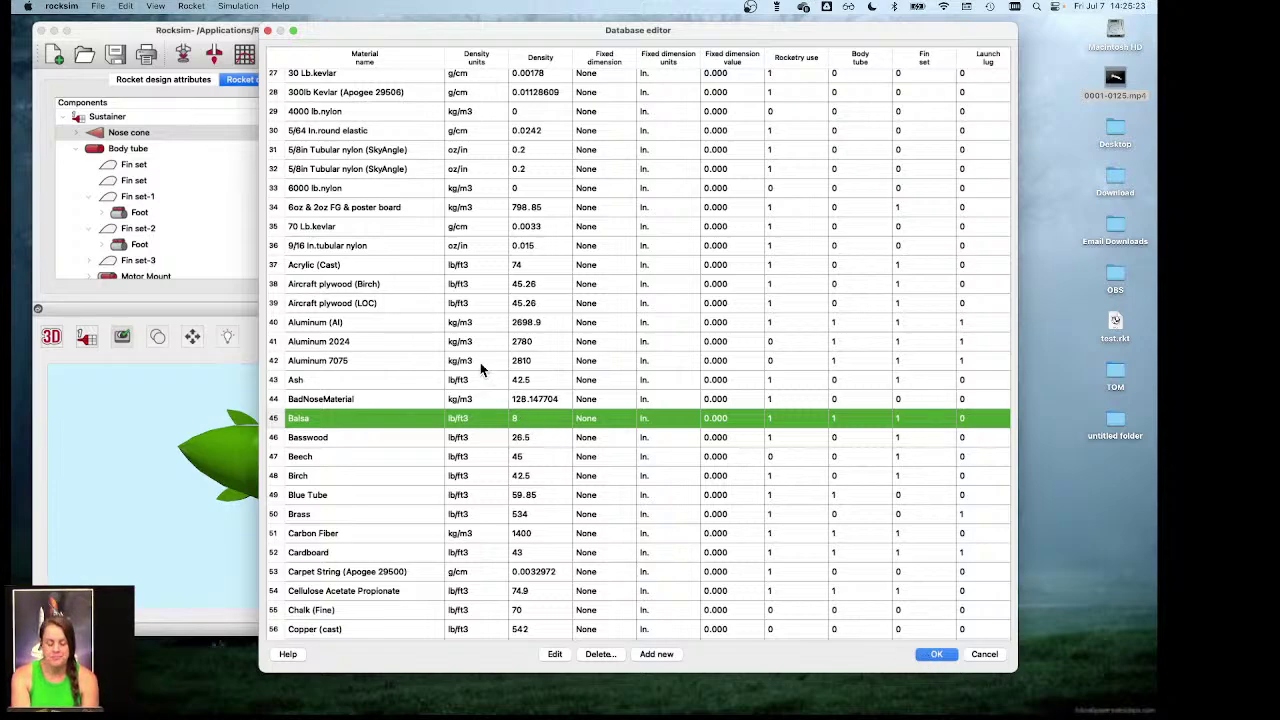
Step: Look through the remaining materials and their densities down to Bob's PVC, and close the materials database
{"action": "scroll", "coordinate": [480, 368], "scroll_direction": "down", "scroll_amount": 5}
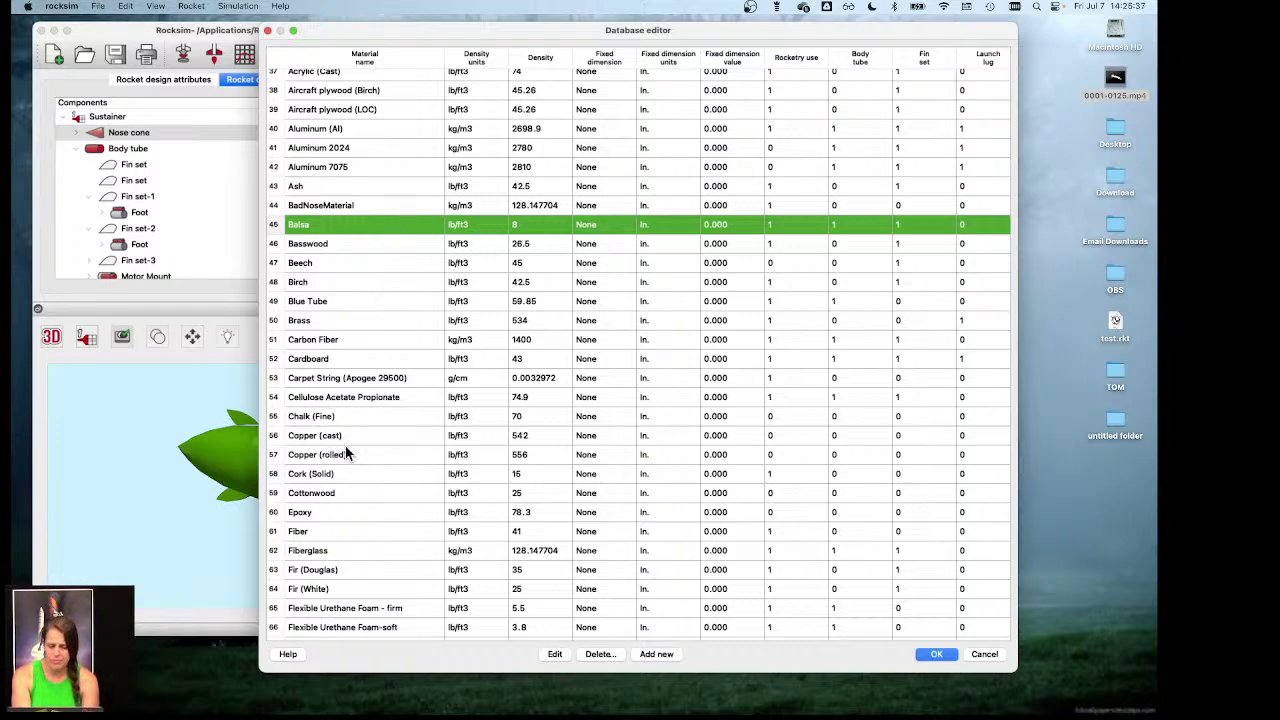
{"action": "scroll", "coordinate": [372, 336], "scroll_direction": "down", "scroll_amount": 4}
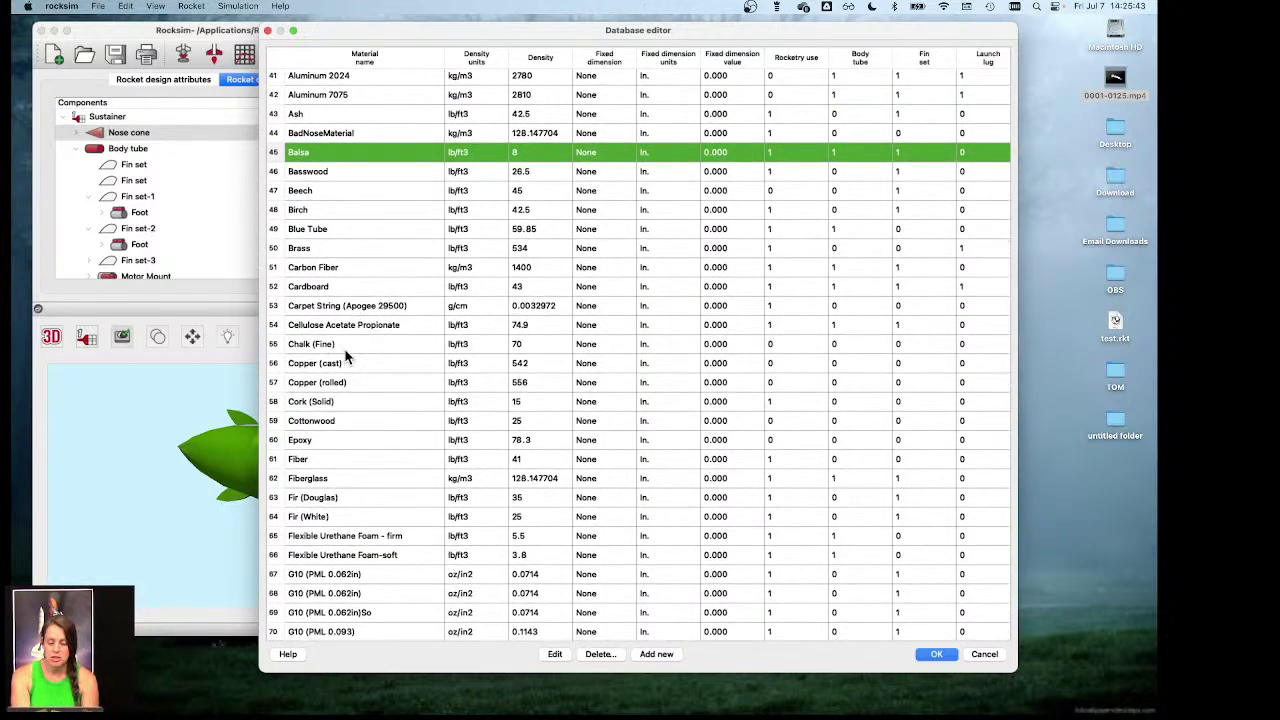
{"action": "scroll", "coordinate": [345, 356], "scroll_direction": "down", "scroll_amount": 9}
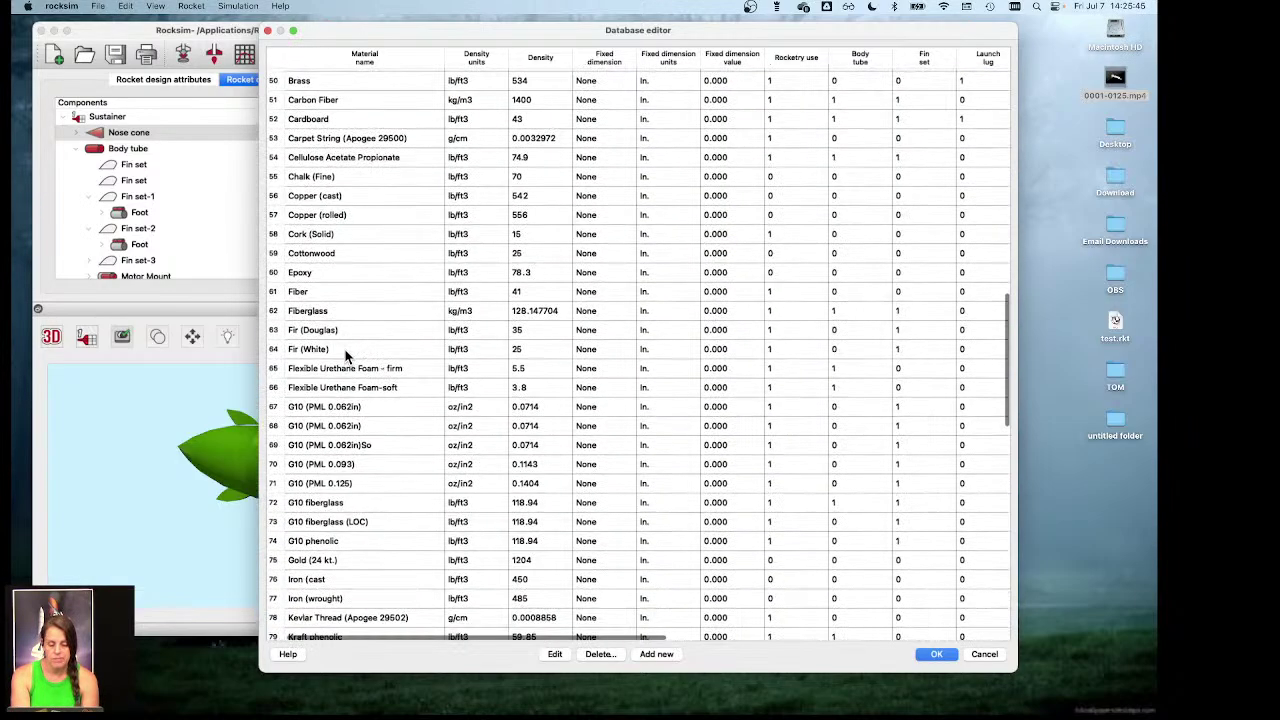
{"action": "scroll", "coordinate": [345, 356], "scroll_direction": "down", "scroll_amount": 10}
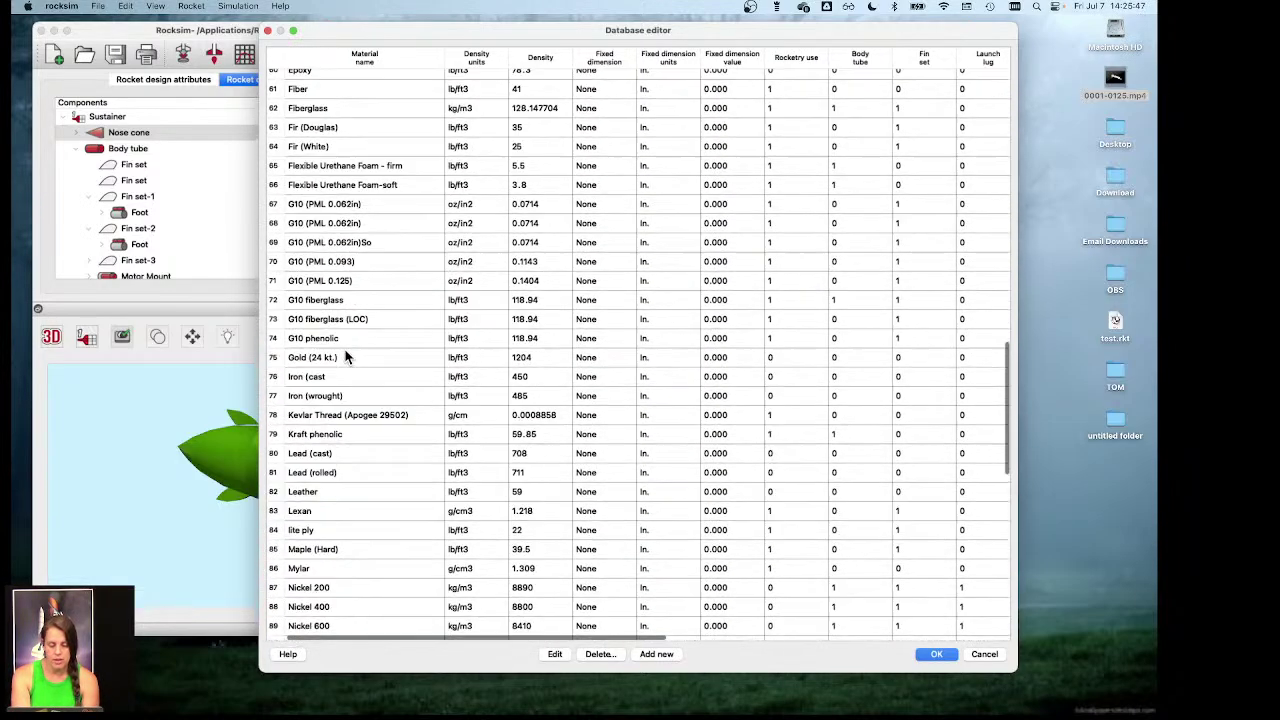
{"action": "scroll", "coordinate": [345, 356], "scroll_direction": "down", "scroll_amount": 20}
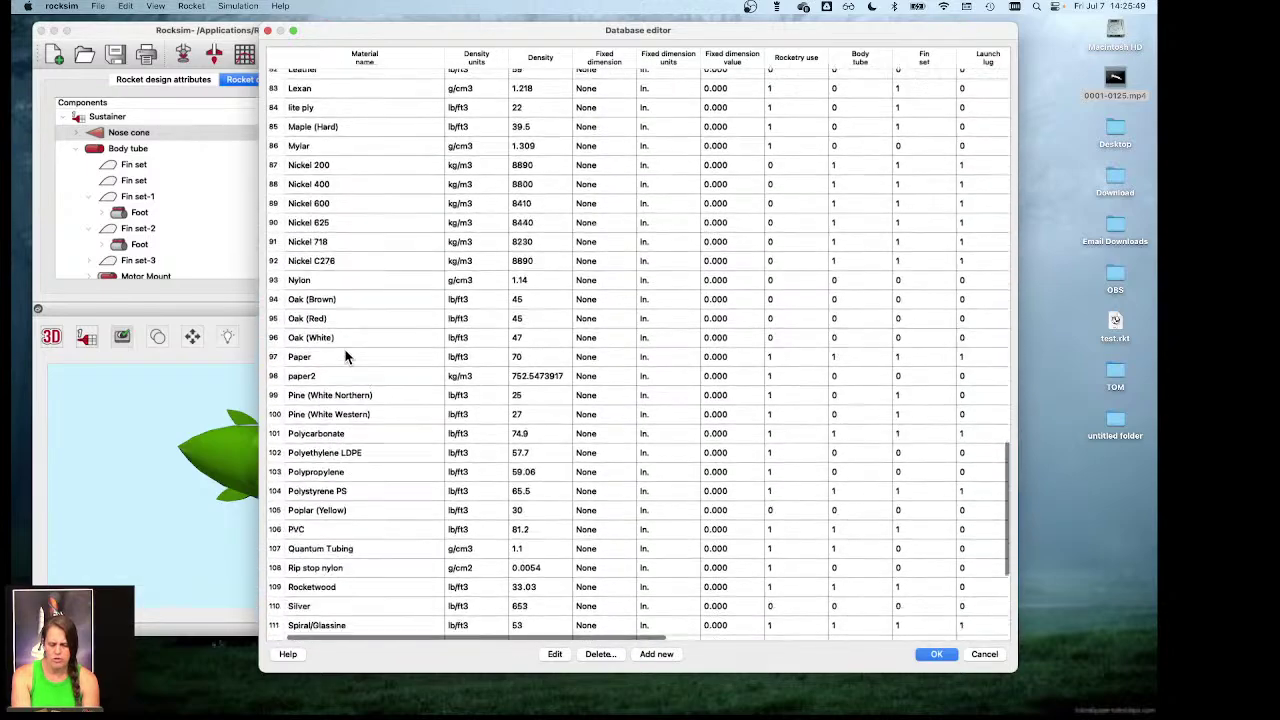
{"action": "scroll", "coordinate": [345, 356], "scroll_direction": "down", "scroll_amount": 12}
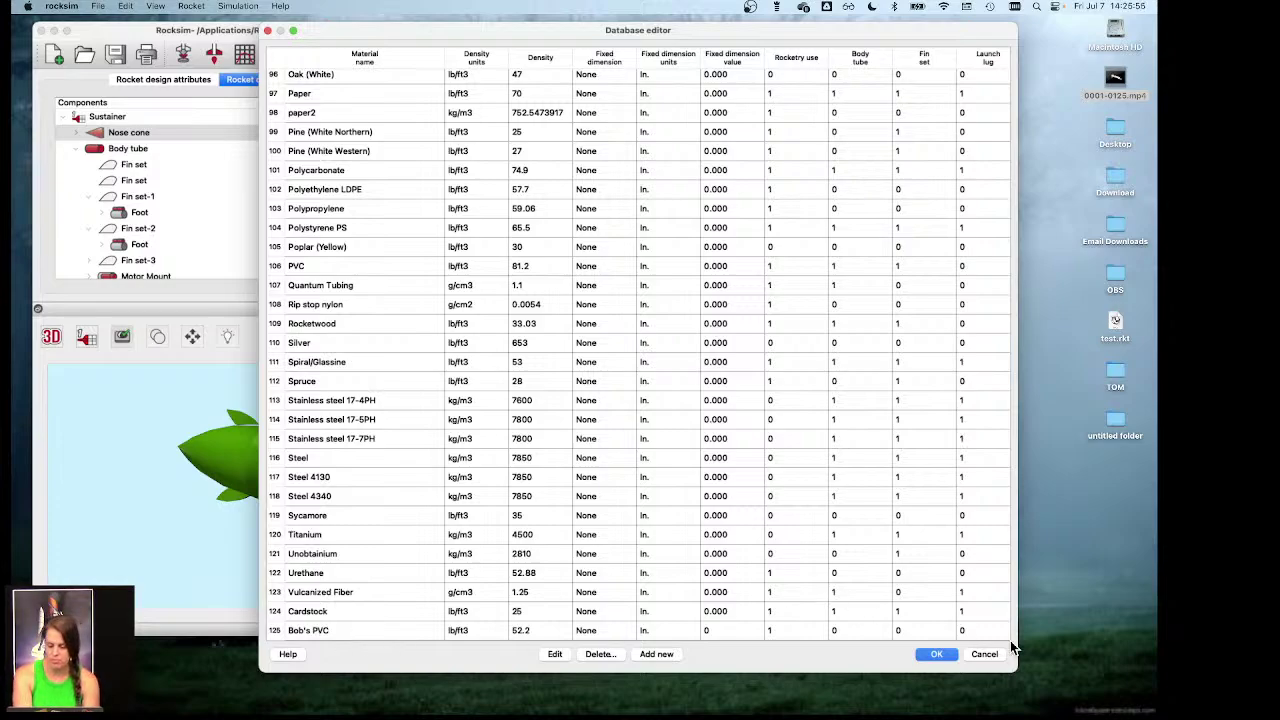
{"action": "left_click", "coordinate": [935, 654]}
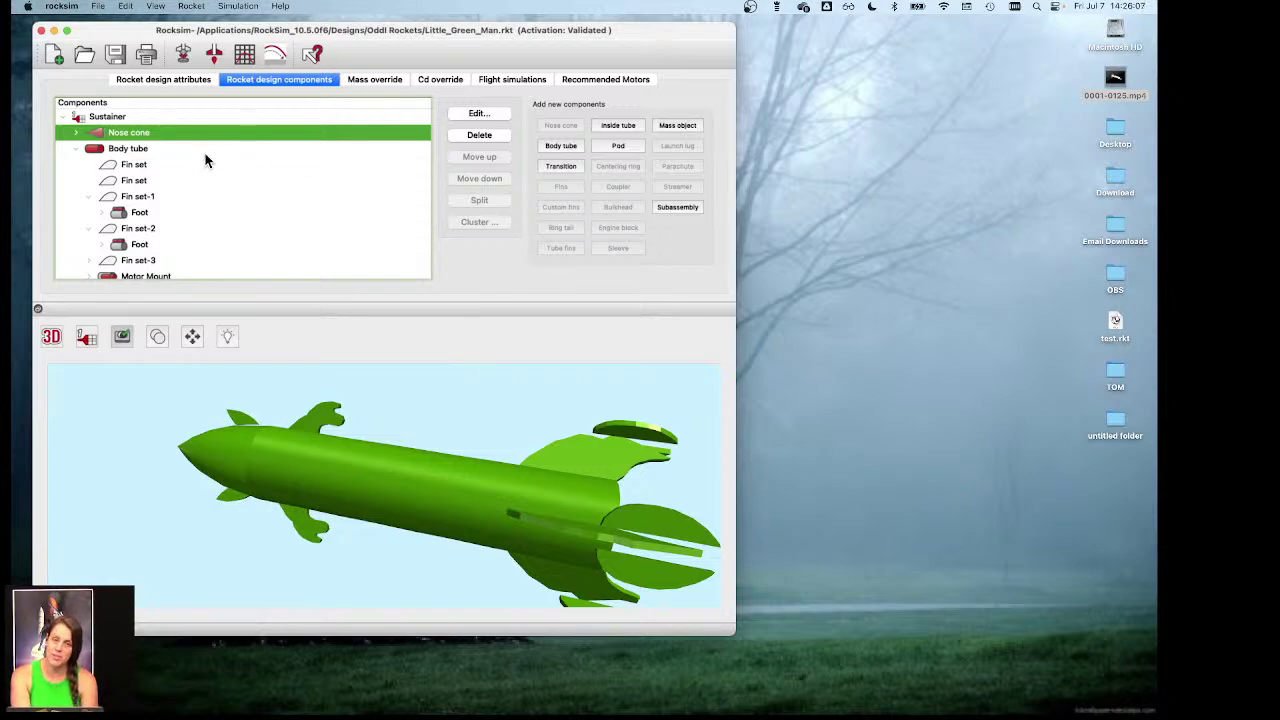
Step: Reopen the nose cone's properties, review its mass and CG override values, and close the properties
{"action": "double_click", "coordinate": [143, 134]}
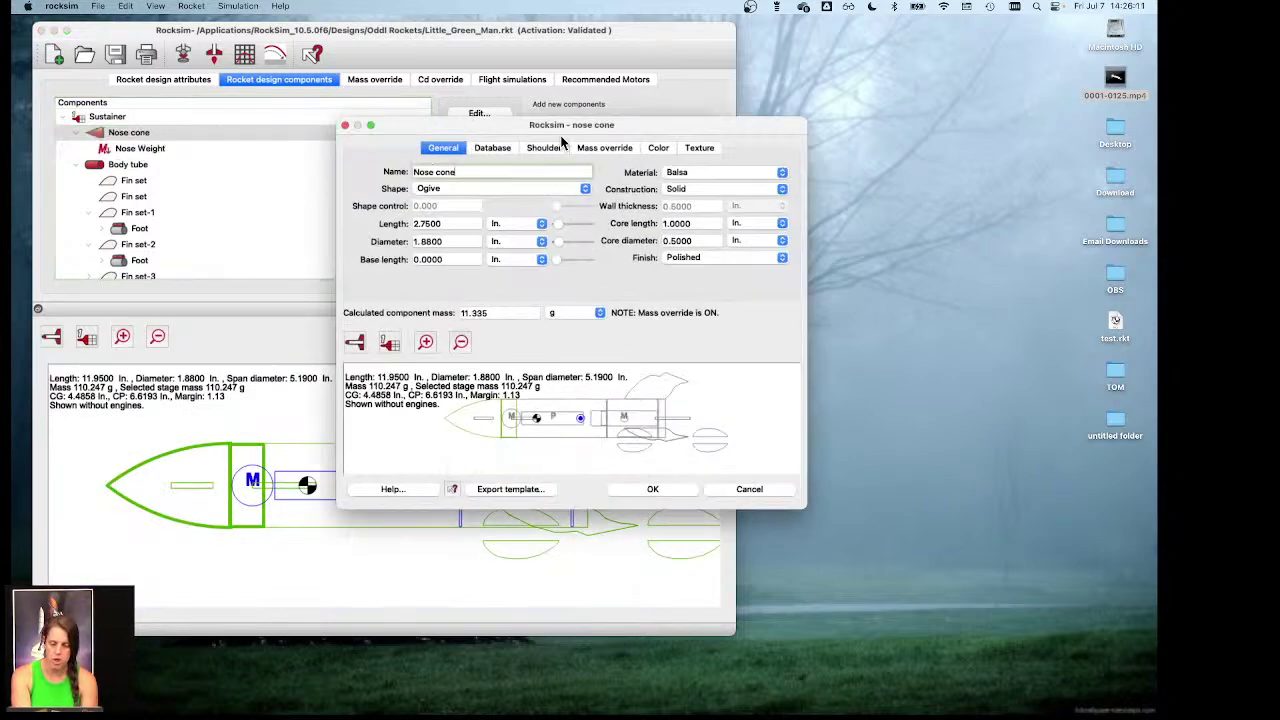
{"action": "left_click", "coordinate": [598, 148]}
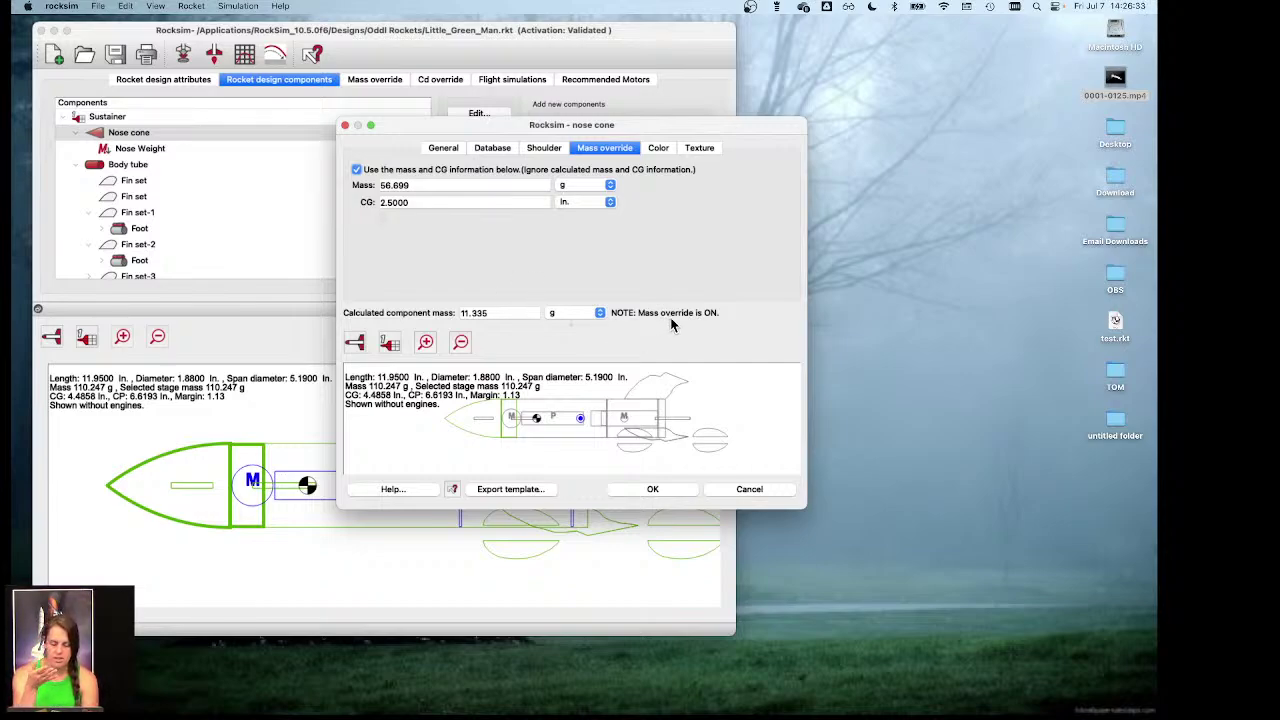
{"action": "left_click", "coordinate": [650, 490]}
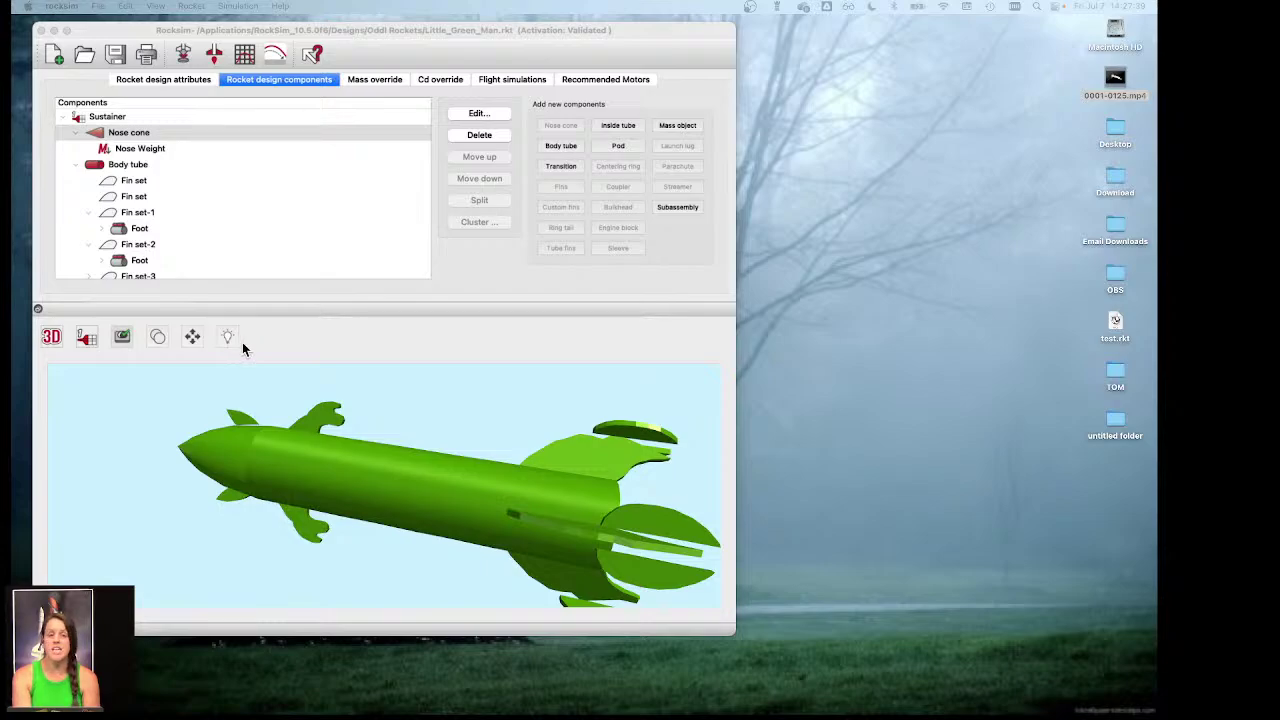
Step: Switch to the Launch Visualizer in Chrome and open the motor selection for the Apogee_Aspire design
{"action": "mouse_move", "coordinate": [243, 712]}
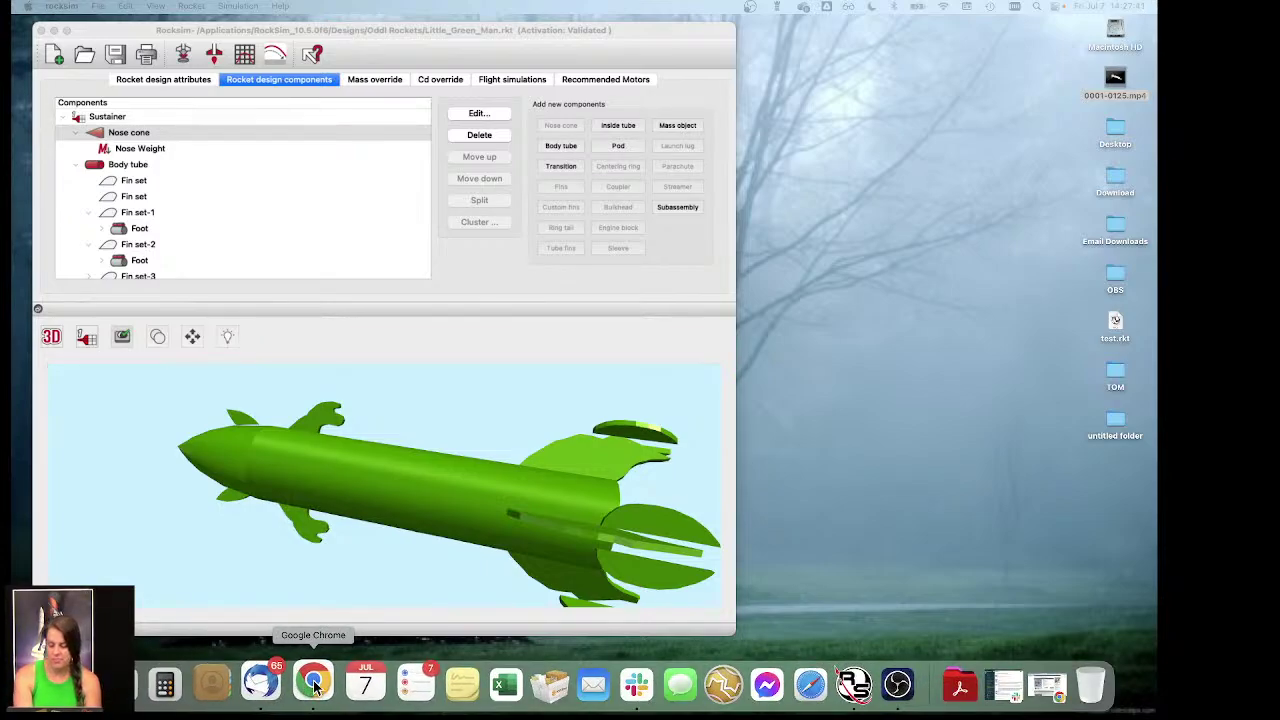
{"action": "left_click", "coordinate": [1005, 685]}
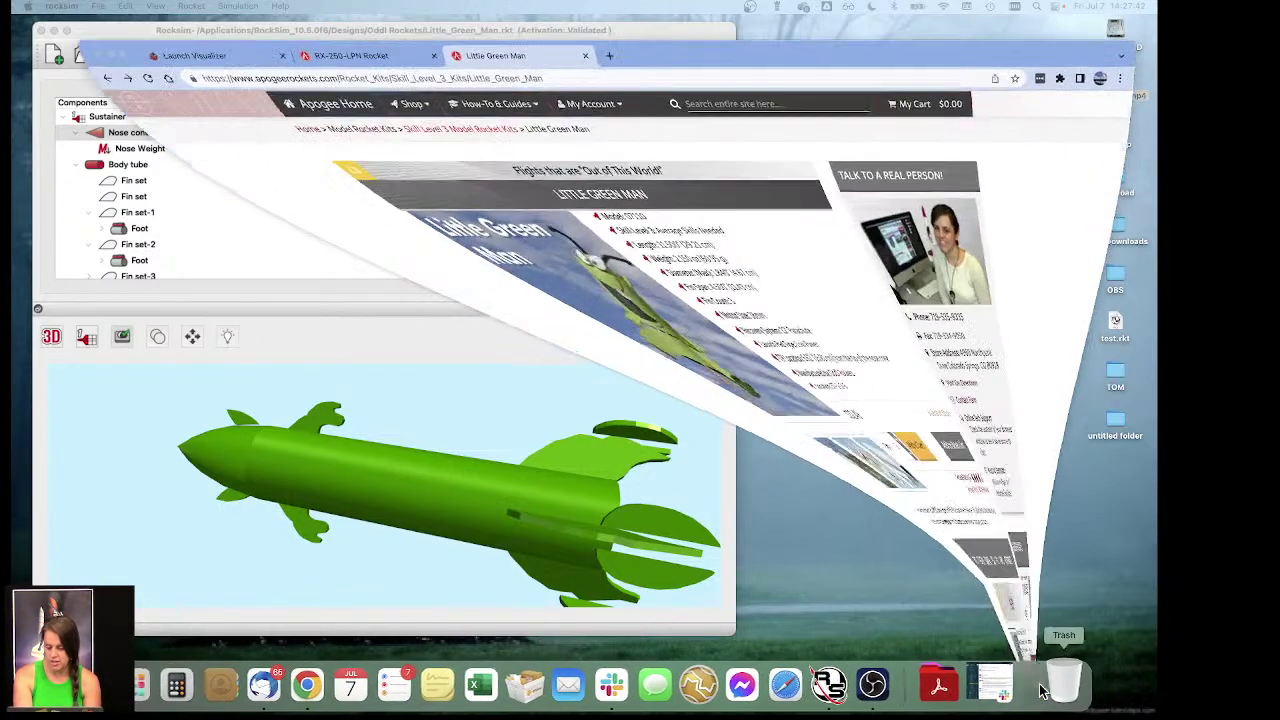
{"action": "left_click", "coordinate": [187, 36]}
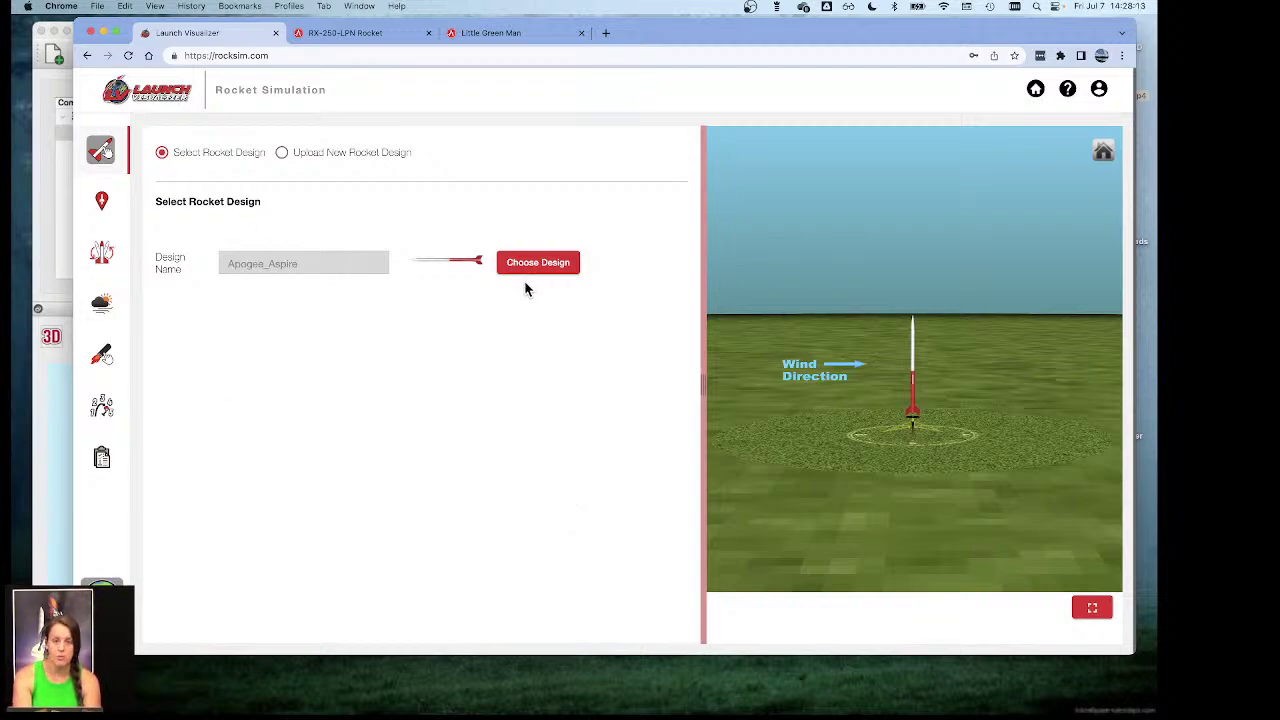
{"action": "left_click", "coordinate": [127, 245]}
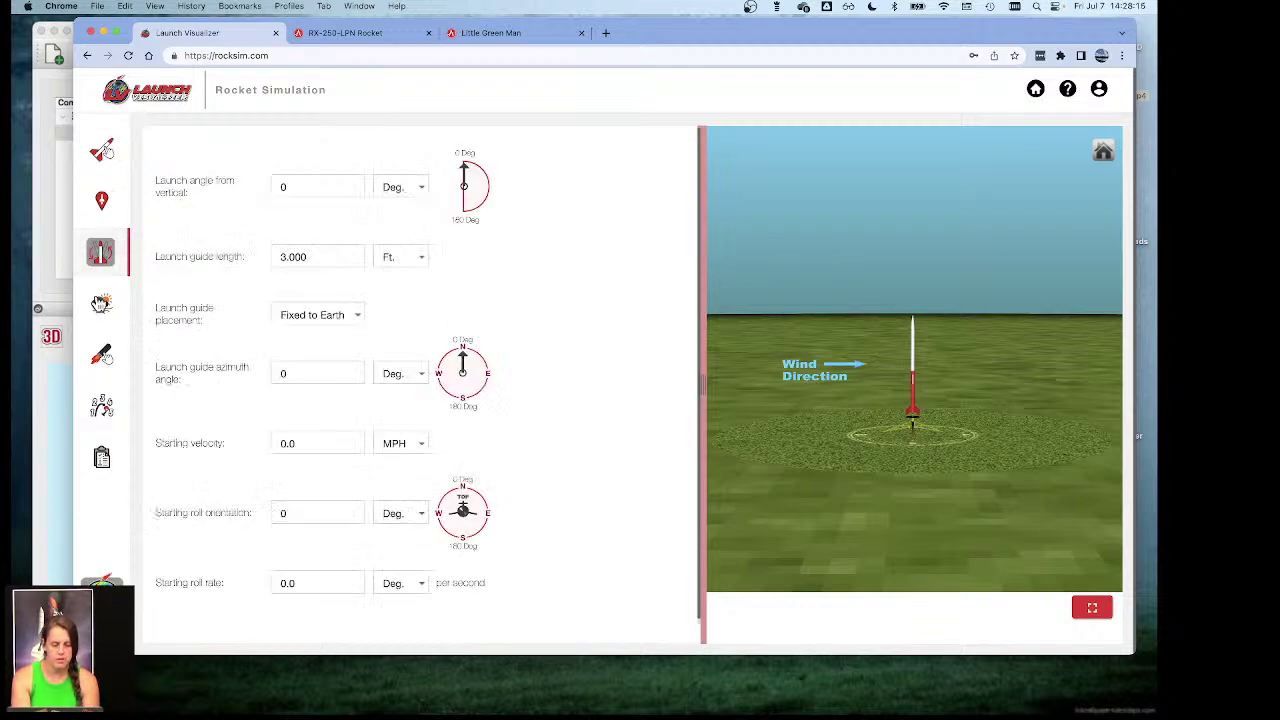
{"action": "left_click", "coordinate": [101, 357]}
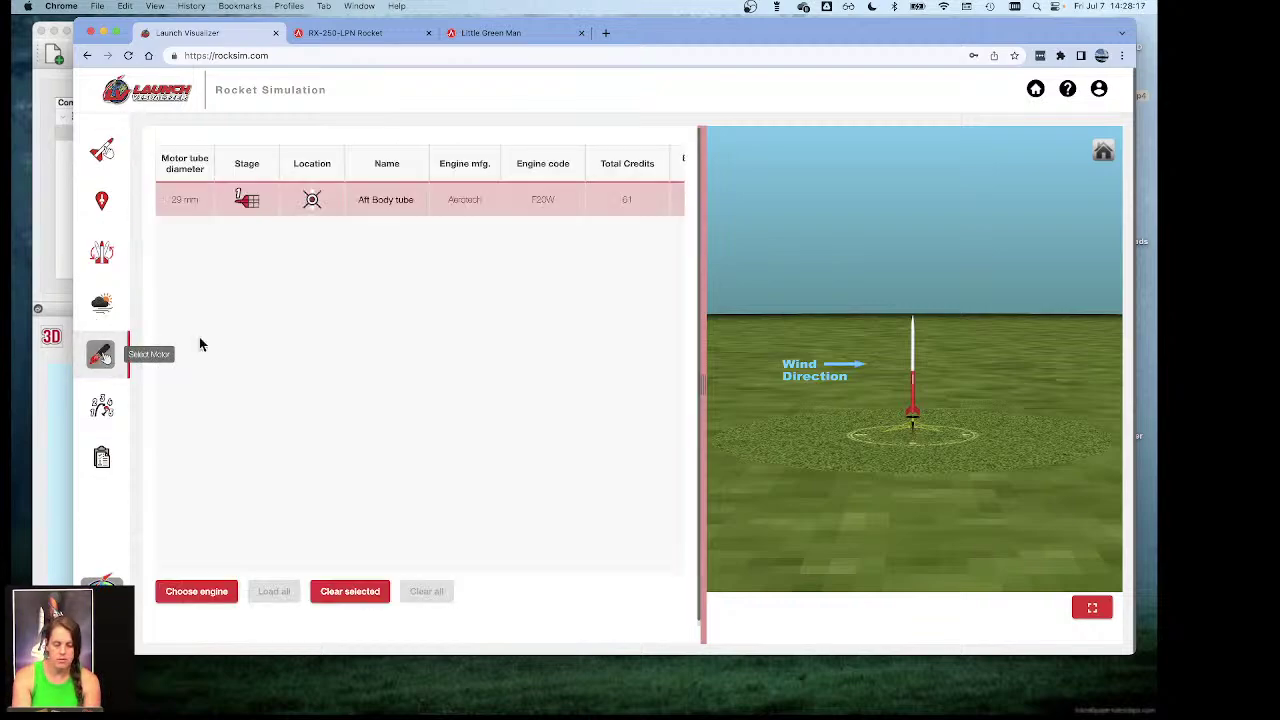
Step: Sort the available motors by engine code and load the Apogee F10 with an 8-second ejection delay
{"action": "left_click", "coordinate": [197, 592]}
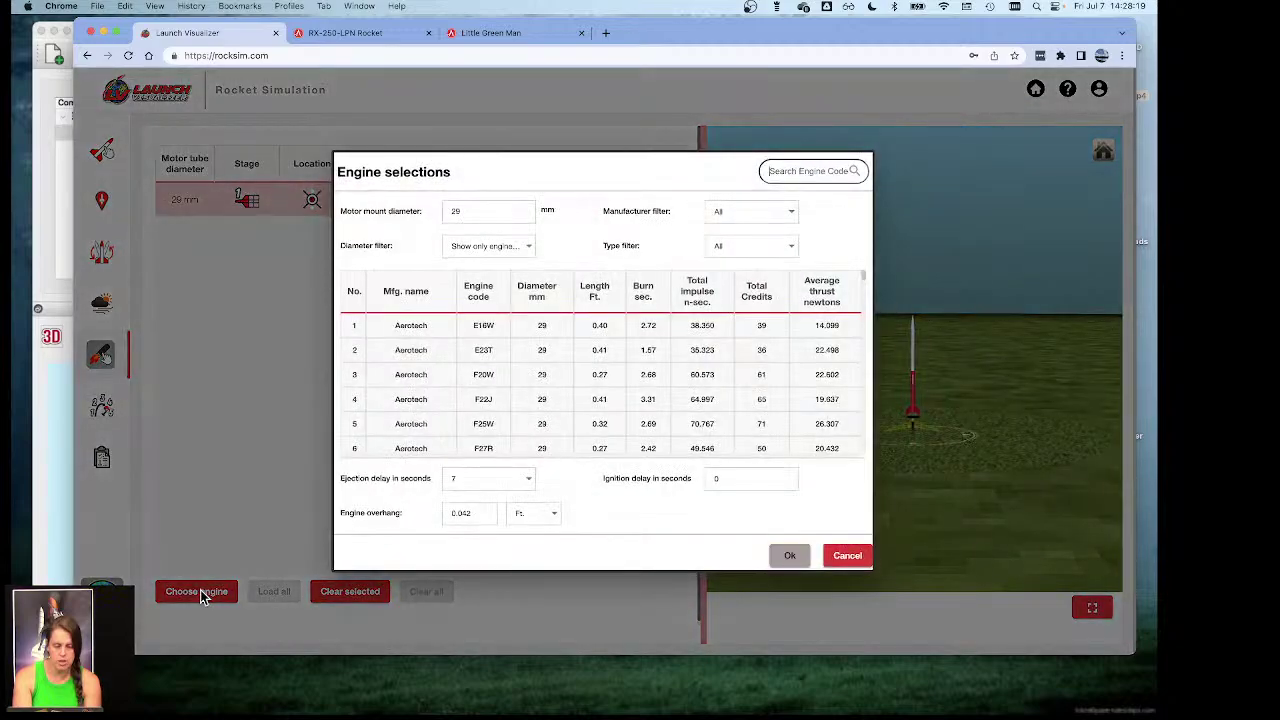
{"action": "scroll", "coordinate": [398, 418], "scroll_direction": "down", "scroll_amount": 5}
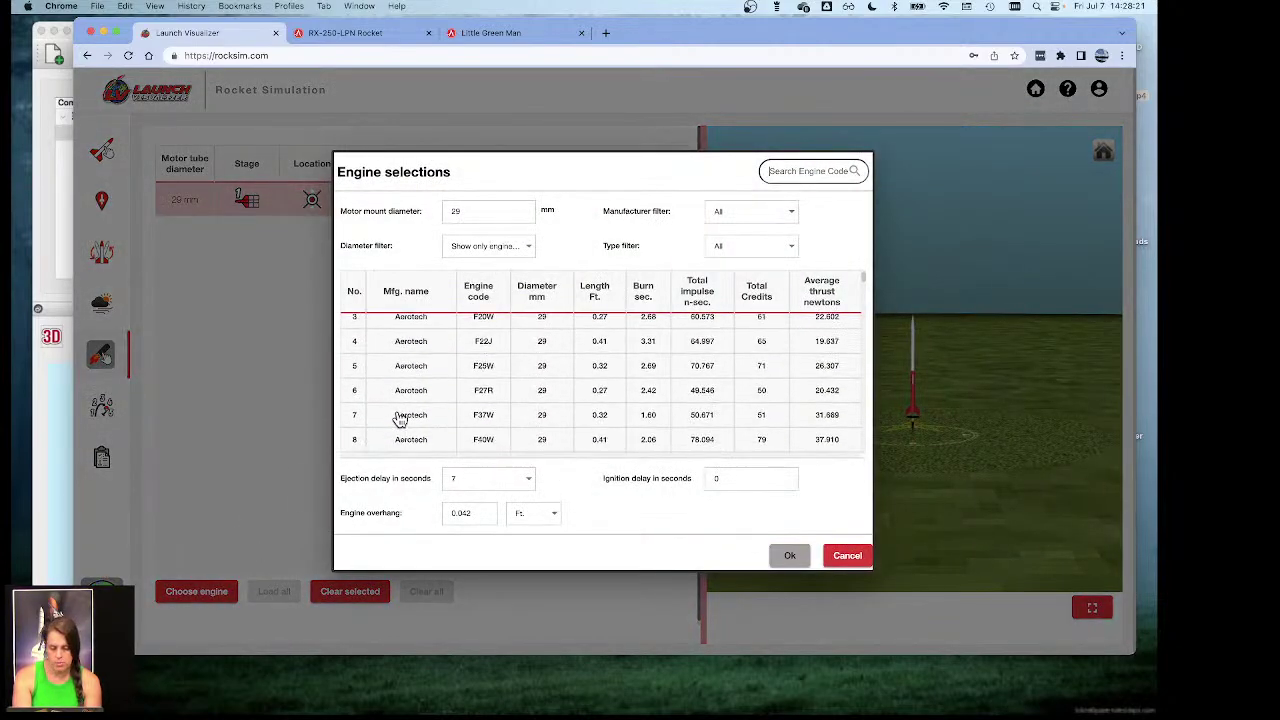
{"action": "left_click", "coordinate": [483, 291]}
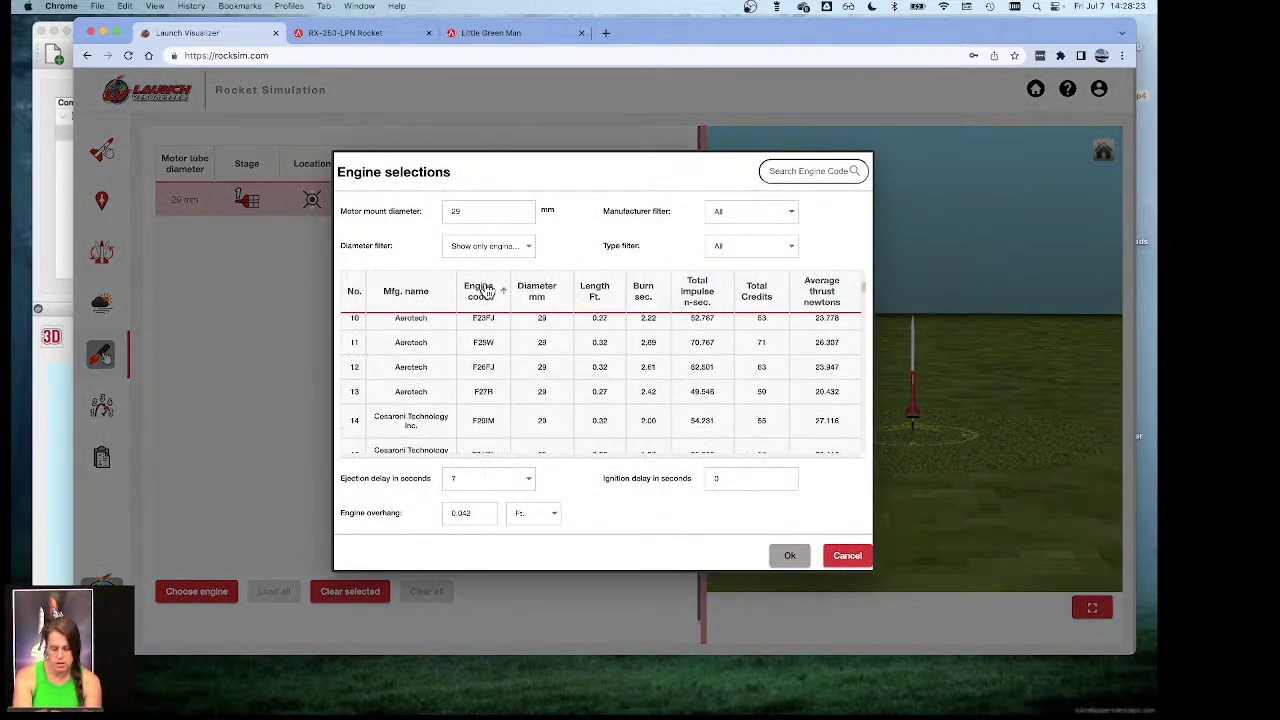
{"action": "scroll", "coordinate": [486, 371], "scroll_direction": "up", "scroll_amount": 3}
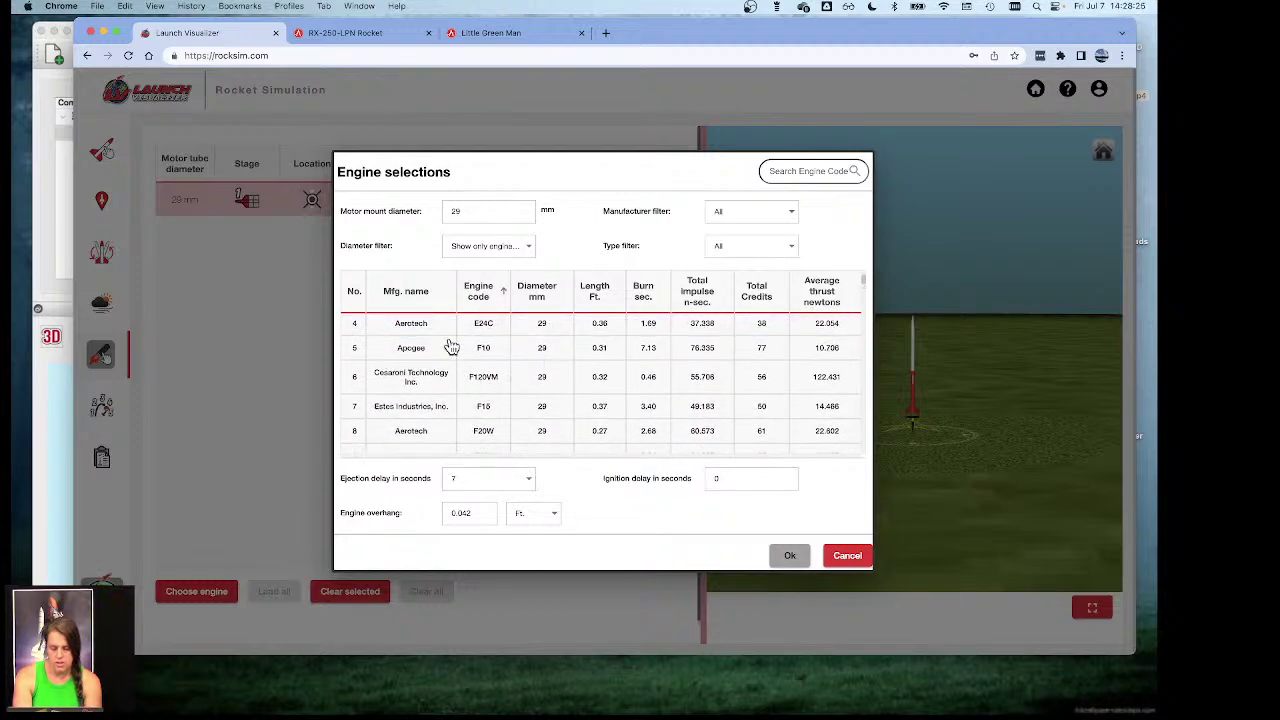
{"action": "left_click", "coordinate": [449, 347]}
{"action": "left_click", "coordinate": [519, 488]}
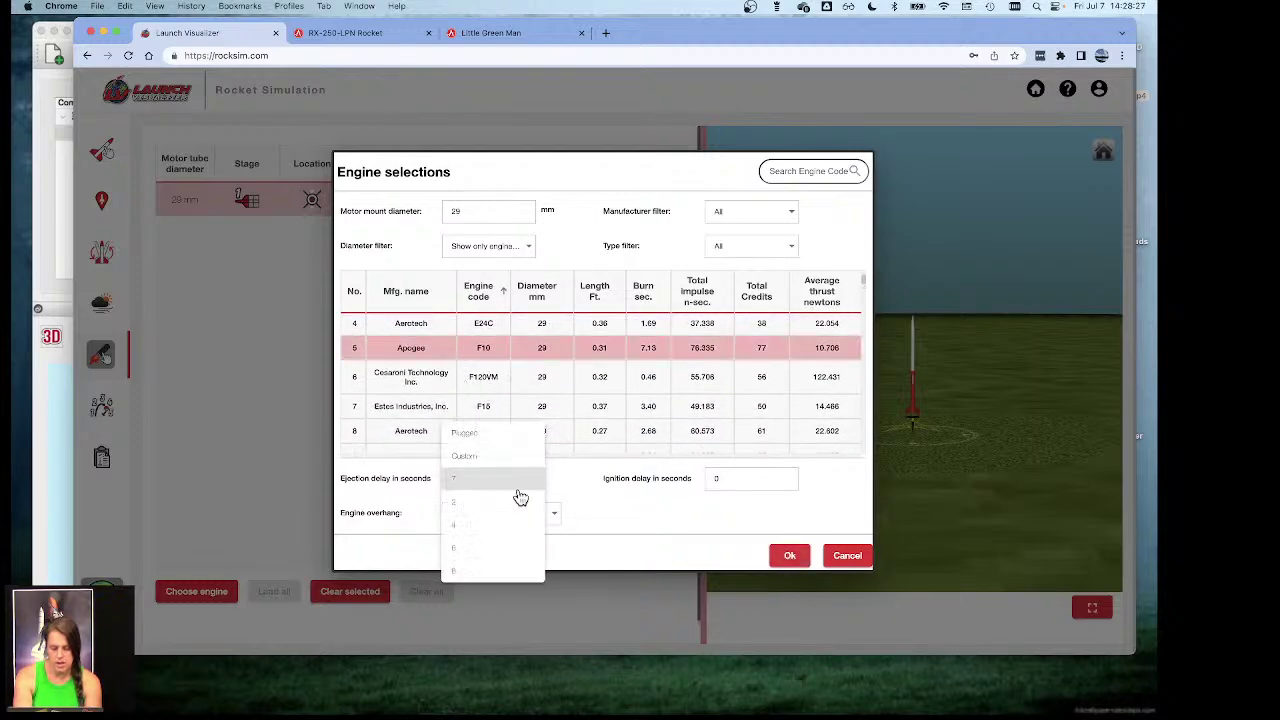
{"action": "left_click", "coordinate": [465, 571]}
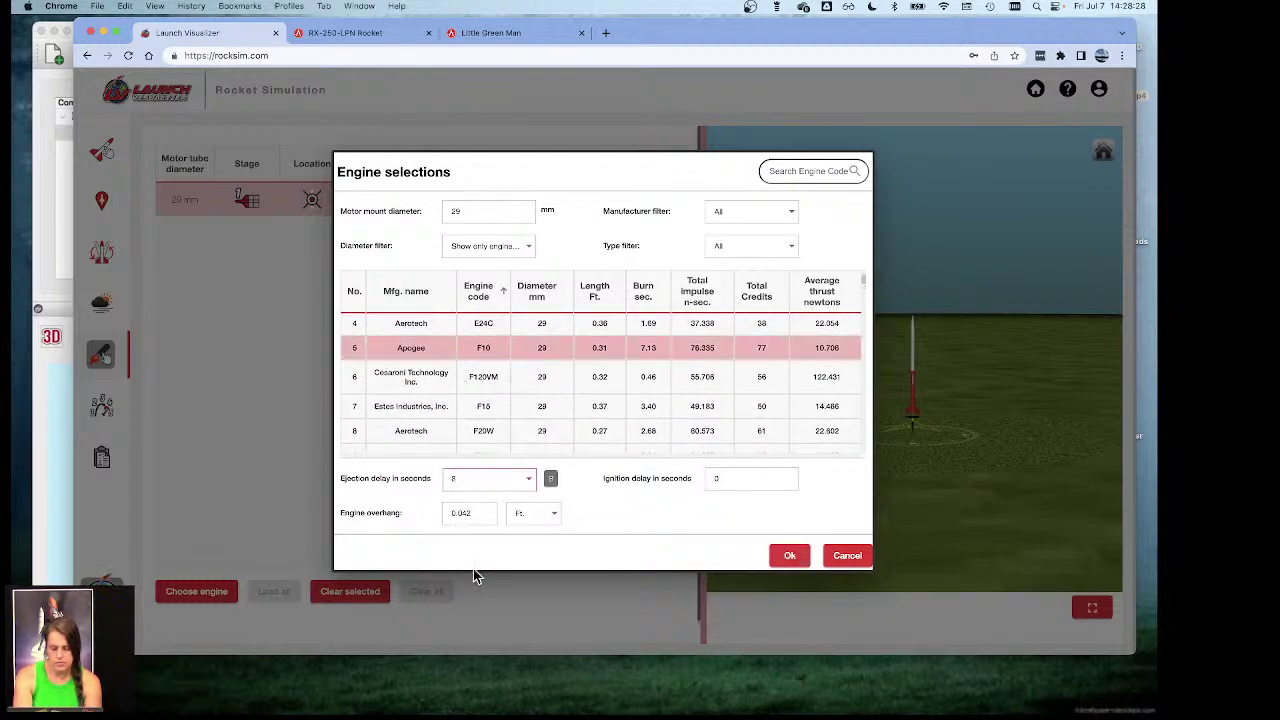
{"action": "left_click", "coordinate": [790, 556]}
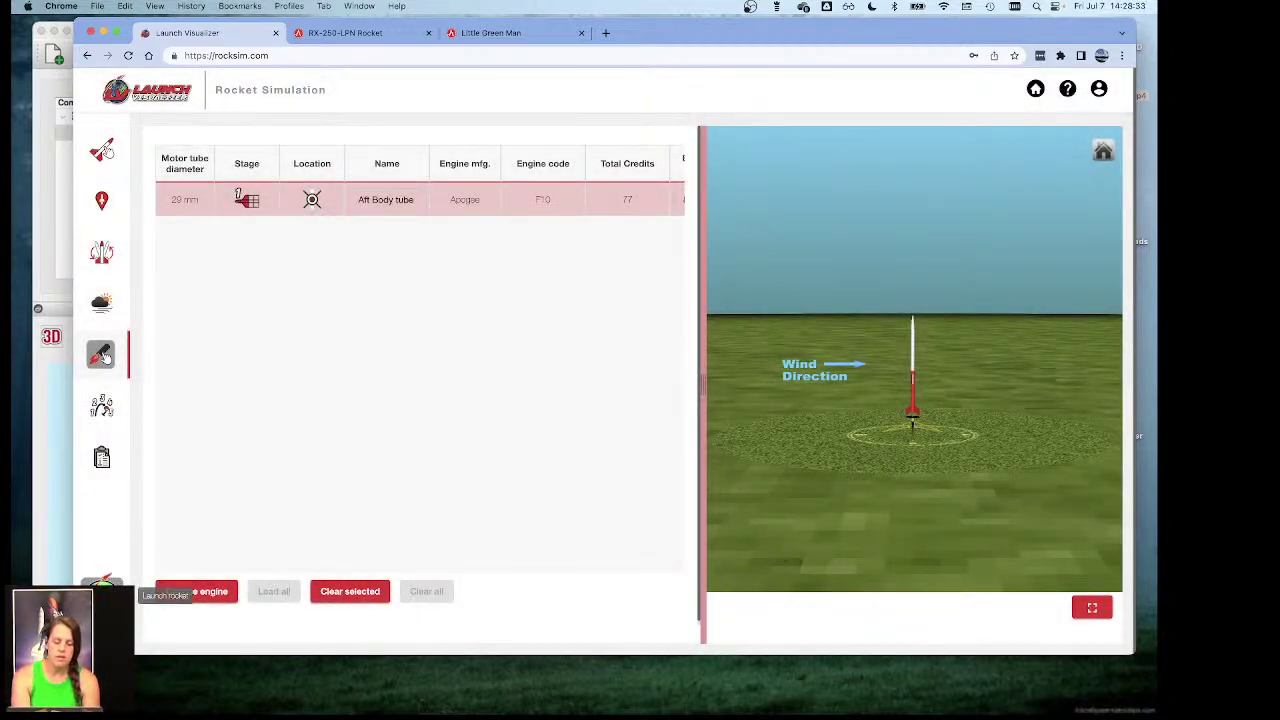
Step: Run the launch simulation without comments and watch the rocket's 3D flight animation, pausing it at about 15 s
{"action": "left_click", "coordinate": [102, 584]}
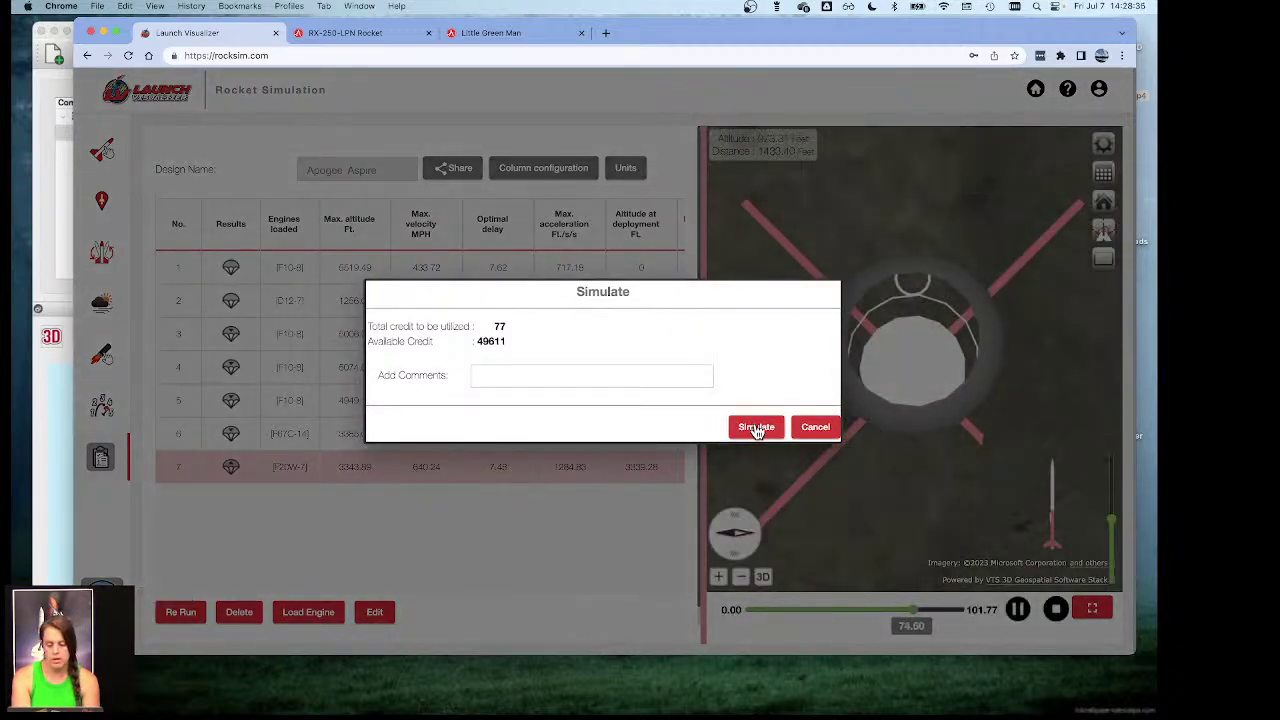
{"action": "left_click", "coordinate": [757, 428]}
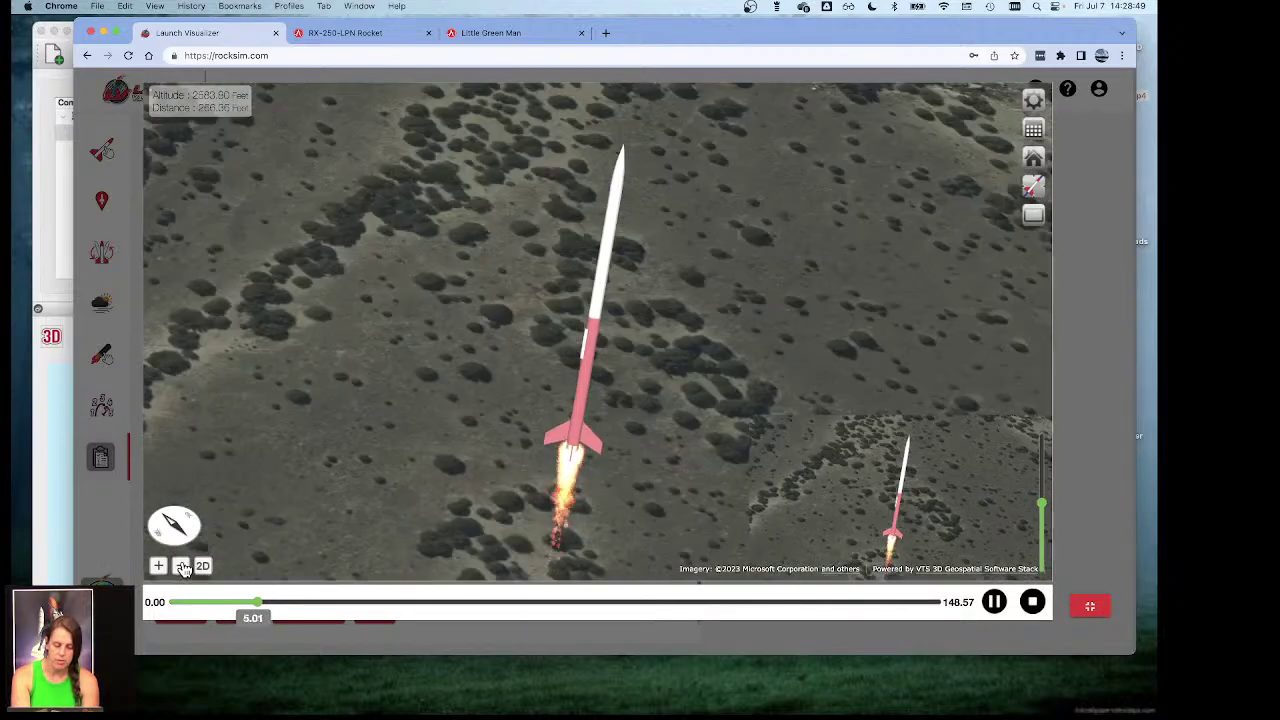
{"action": "left_click", "coordinate": [183, 567]}
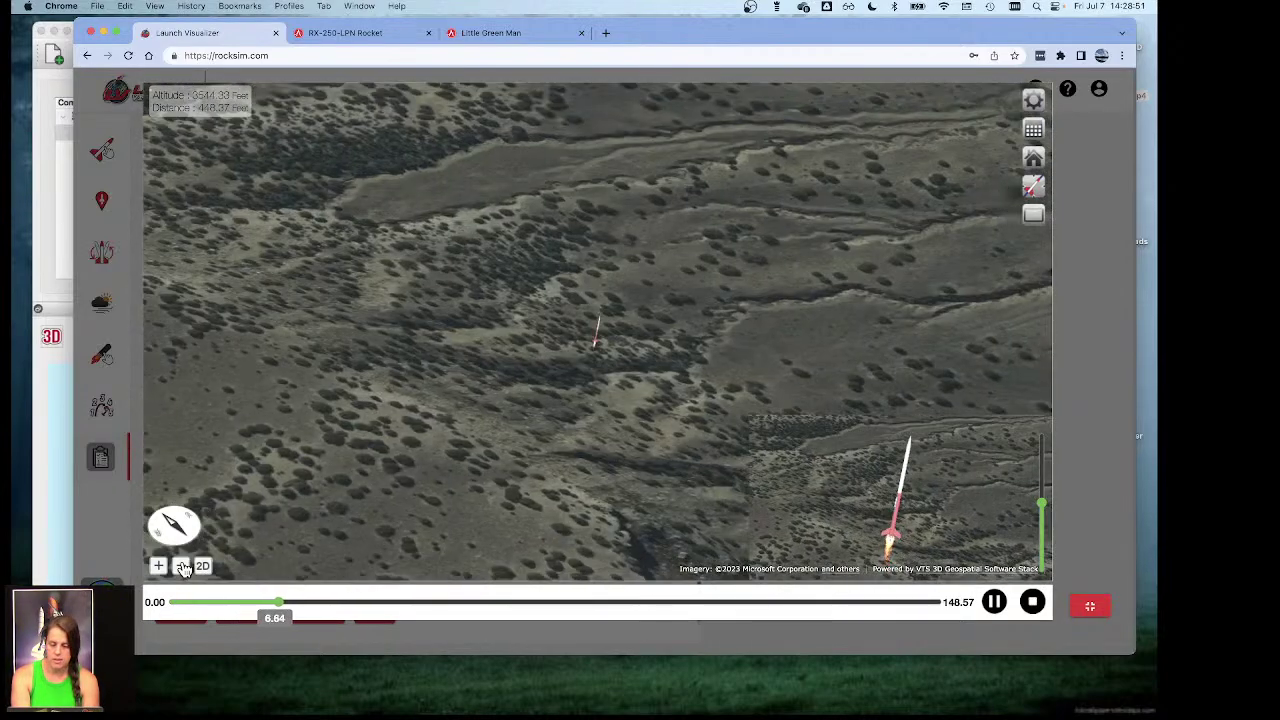
{"action": "left_click", "coordinate": [158, 567]}
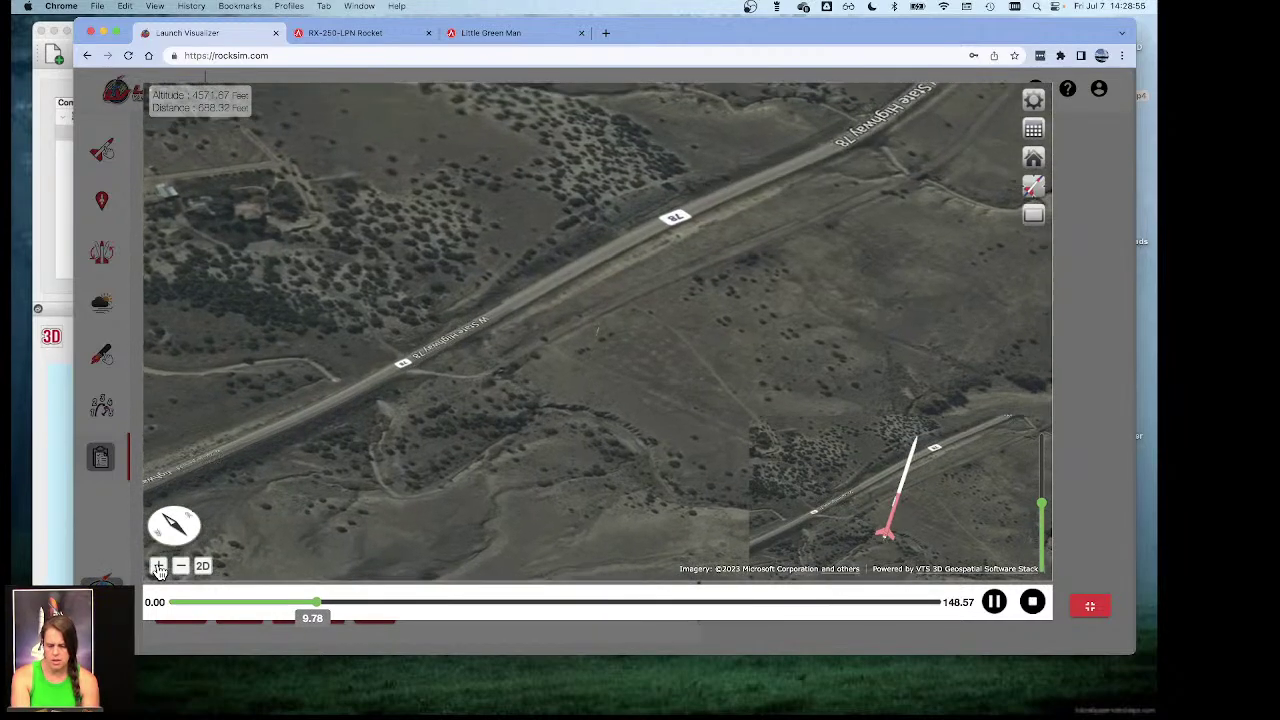
{"action": "left_click", "coordinate": [158, 567]}
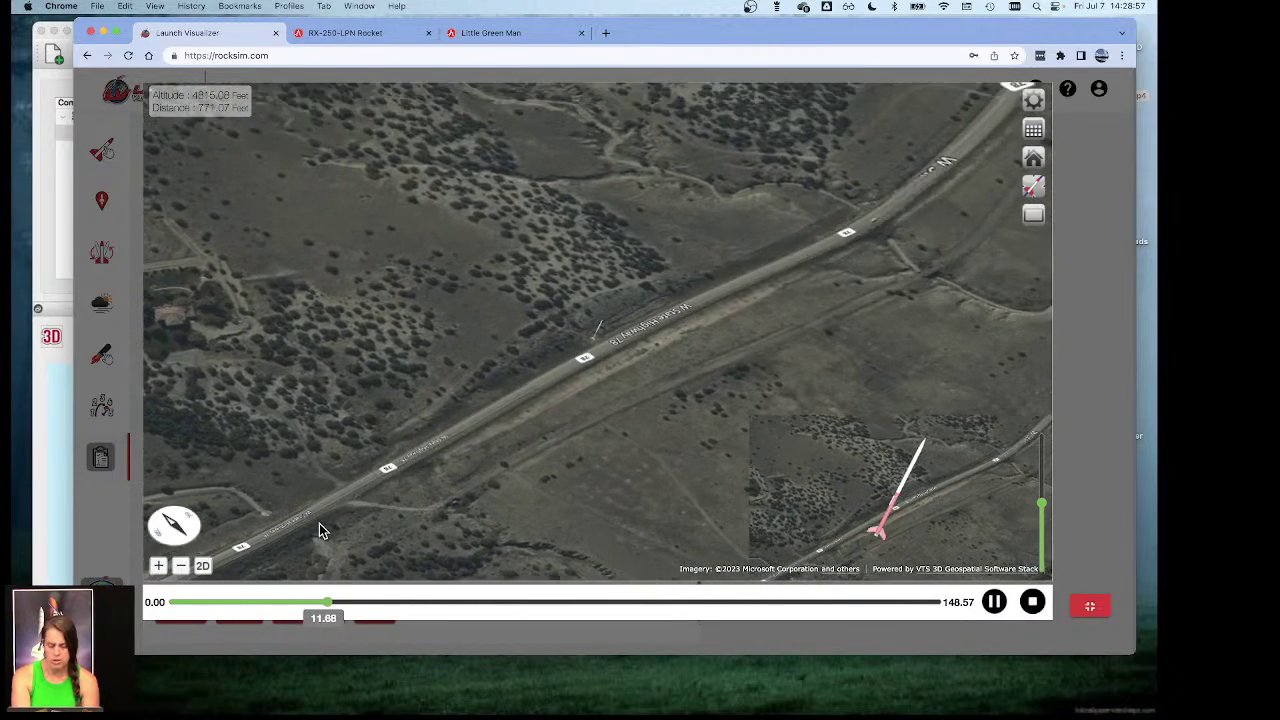
{"action": "left_click", "coordinate": [158, 567]}
{"action": "left_click", "coordinate": [158, 567]}
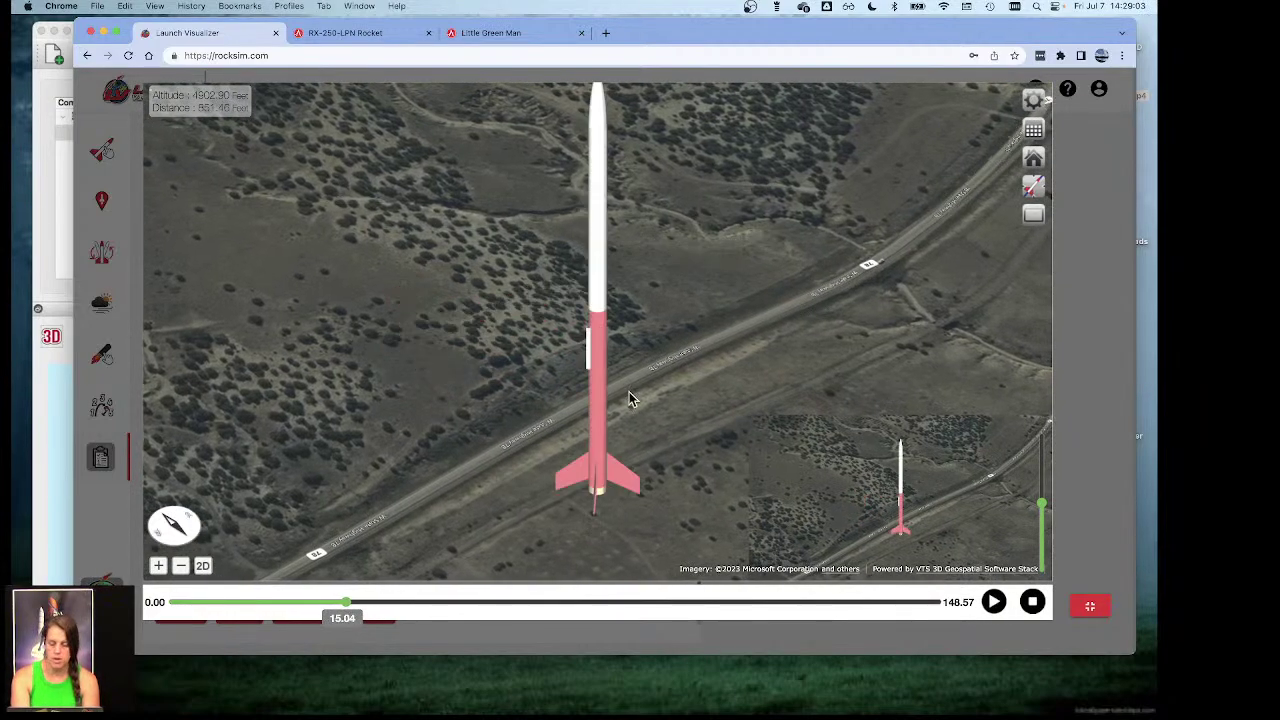
Step: Change the camera to the flight-path arc view and replay the flight animation from 0.00 s
{"action": "left_click", "coordinate": [1037, 190]}
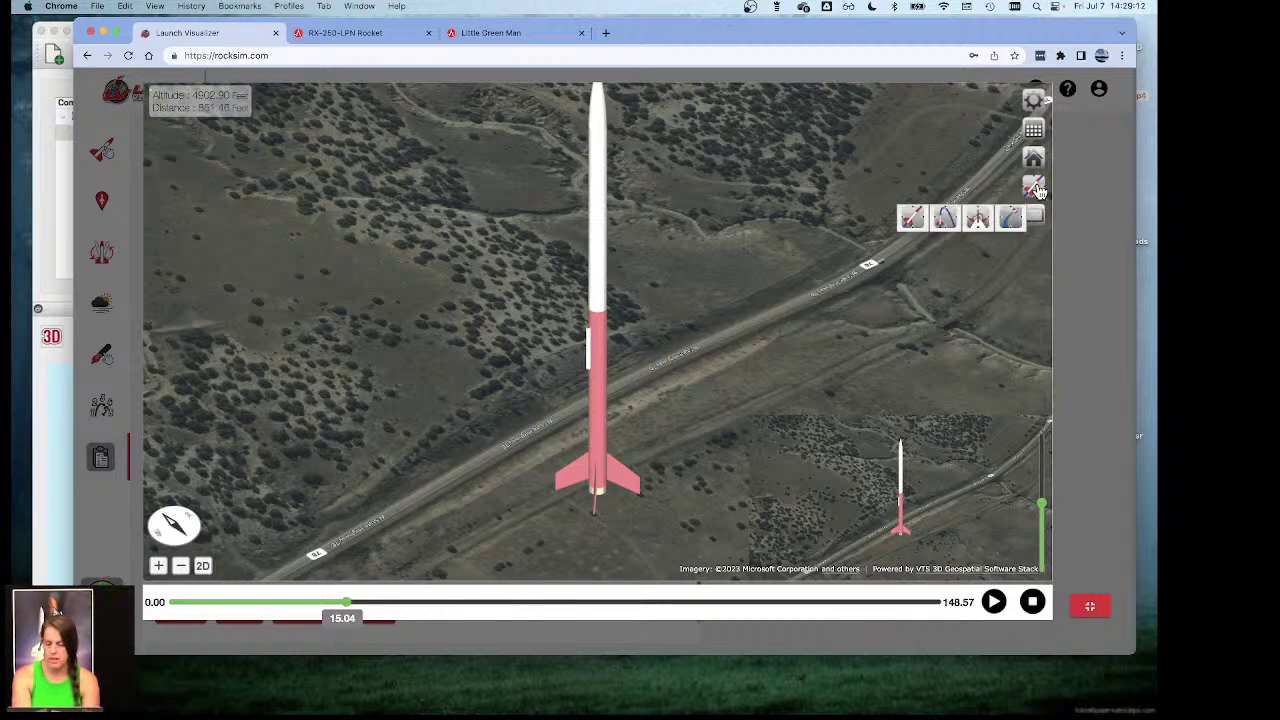
{"action": "left_click", "coordinate": [943, 219]}
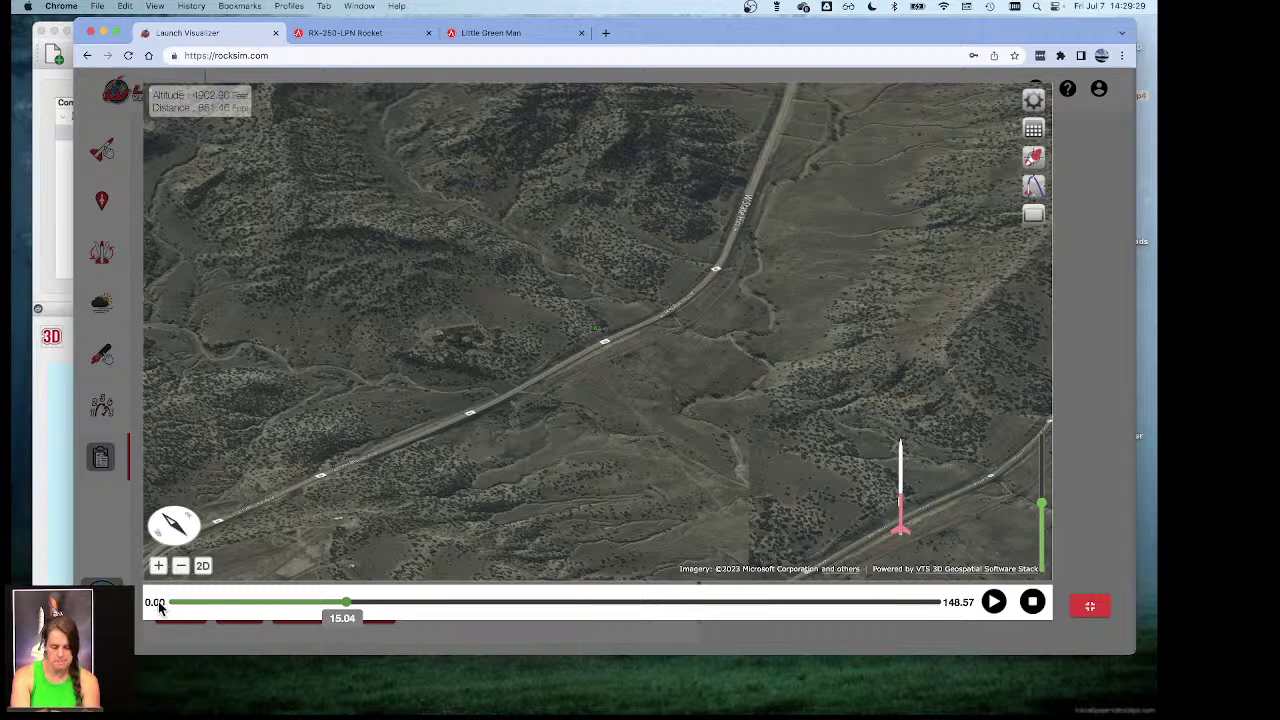
{"action": "key", "text": "Left"}
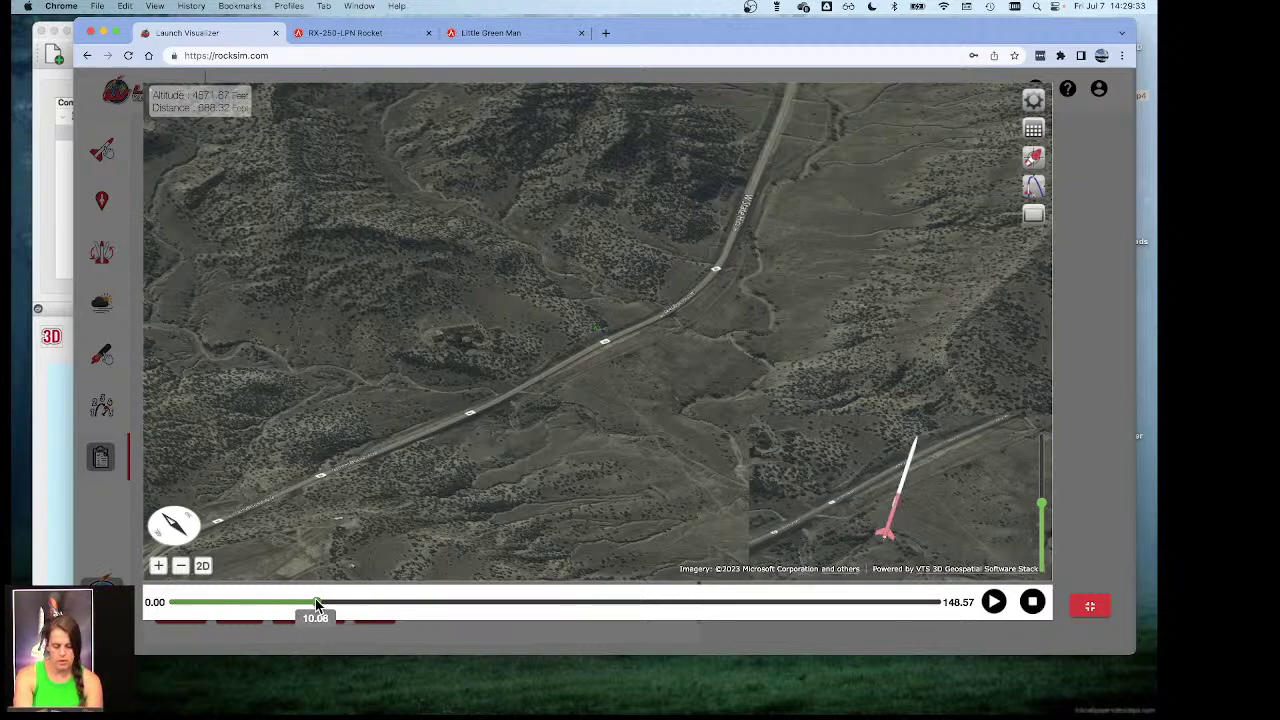
{"action": "left_click_drag", "start_coordinate": [315, 603], "coordinate": [166, 604]}
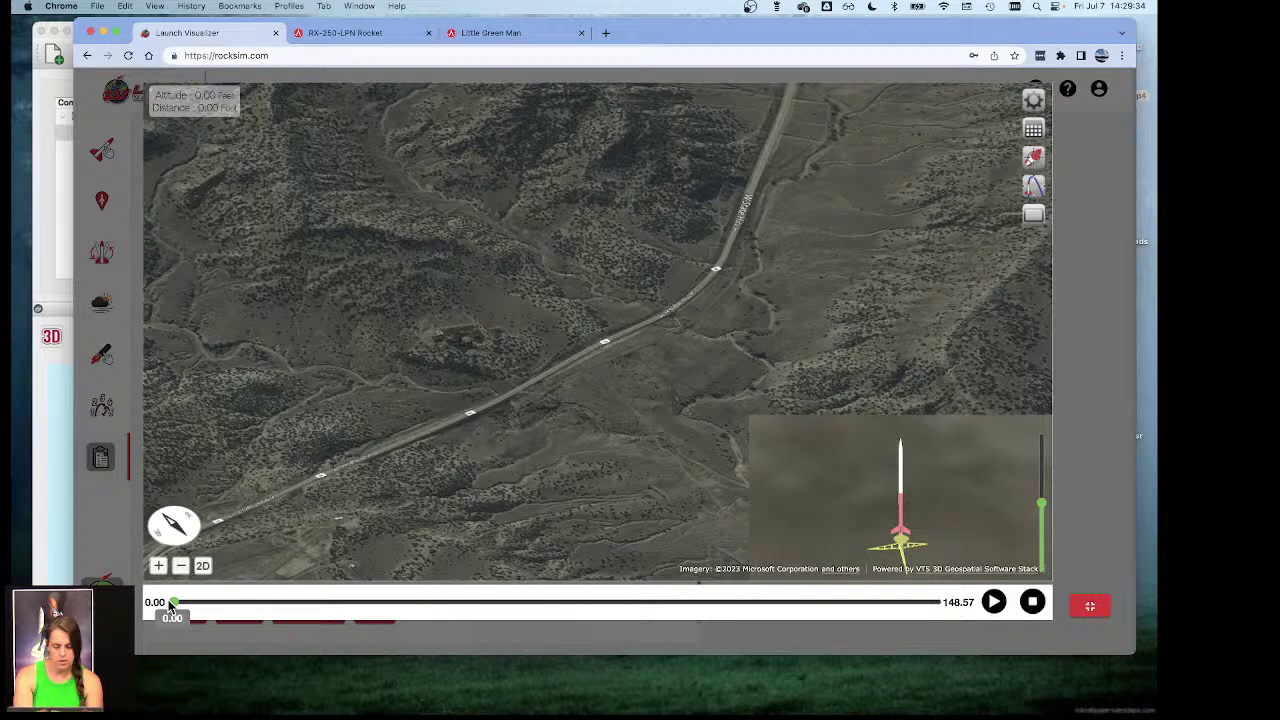
{"action": "left_click", "coordinate": [993, 603]}
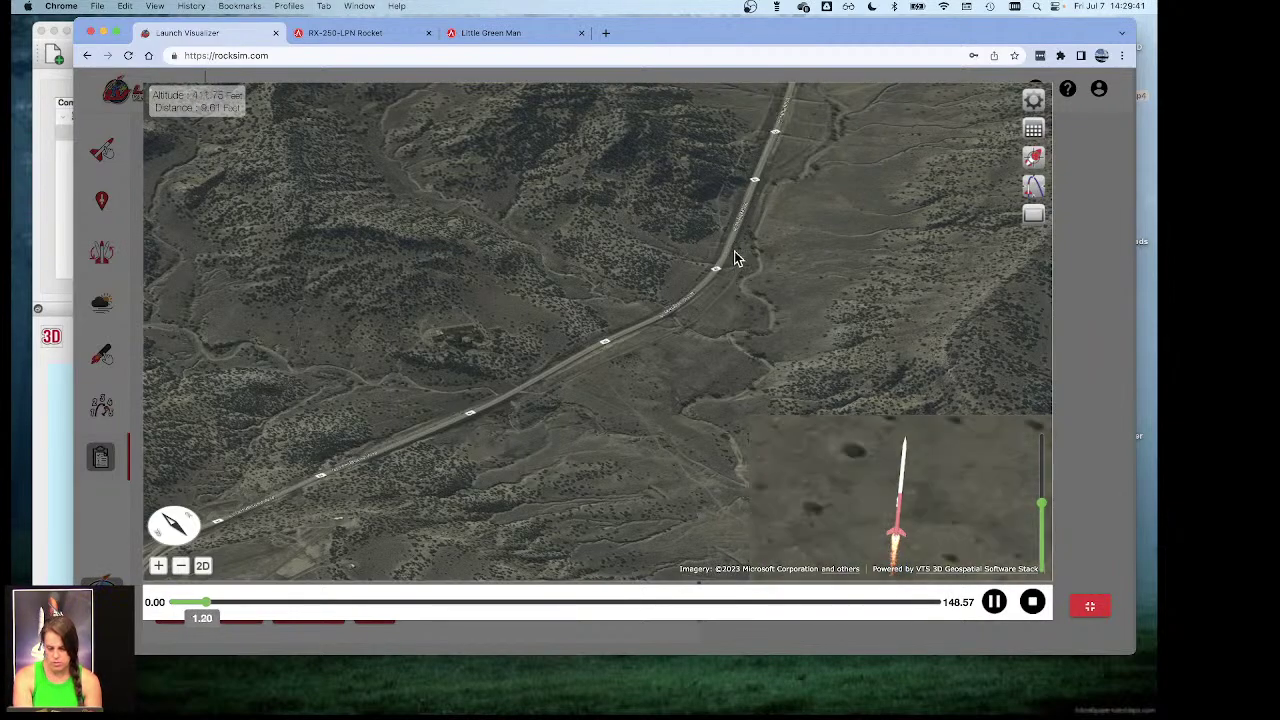
{"action": "left_click", "coordinate": [182, 566]}
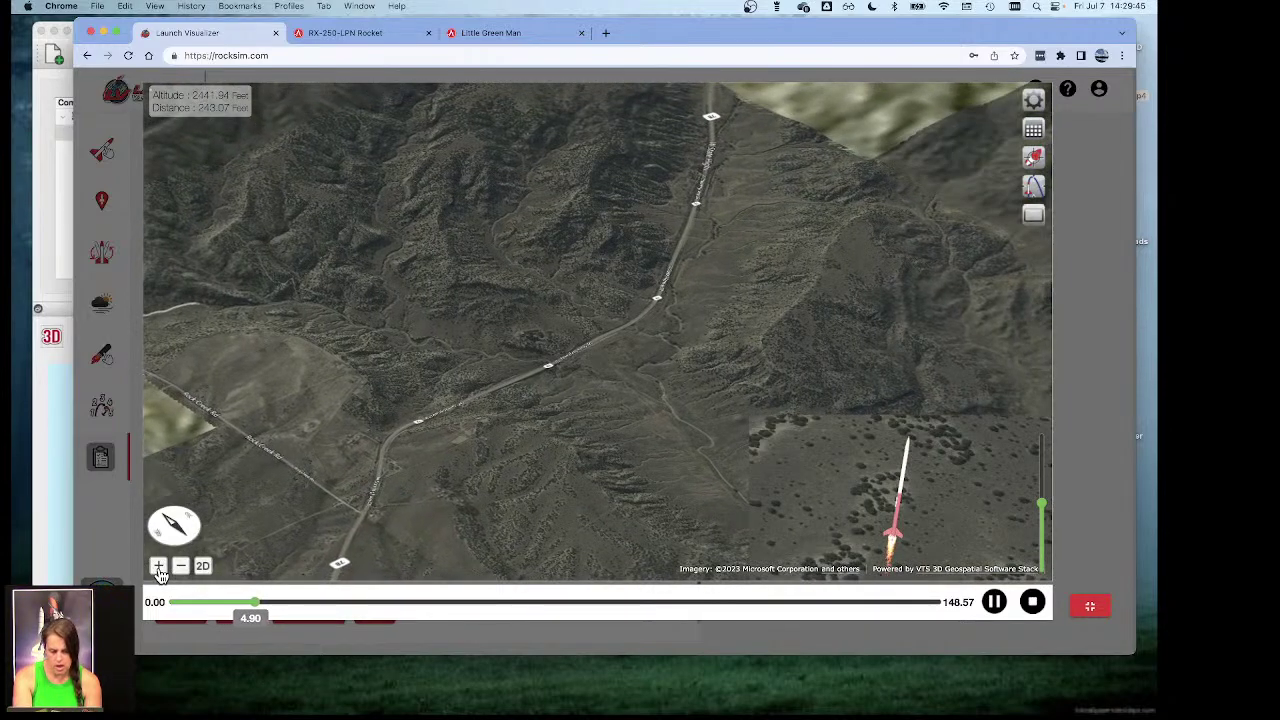
{"action": "left_click", "coordinate": [159, 567]}
{"action": "left_click", "coordinate": [159, 567]}
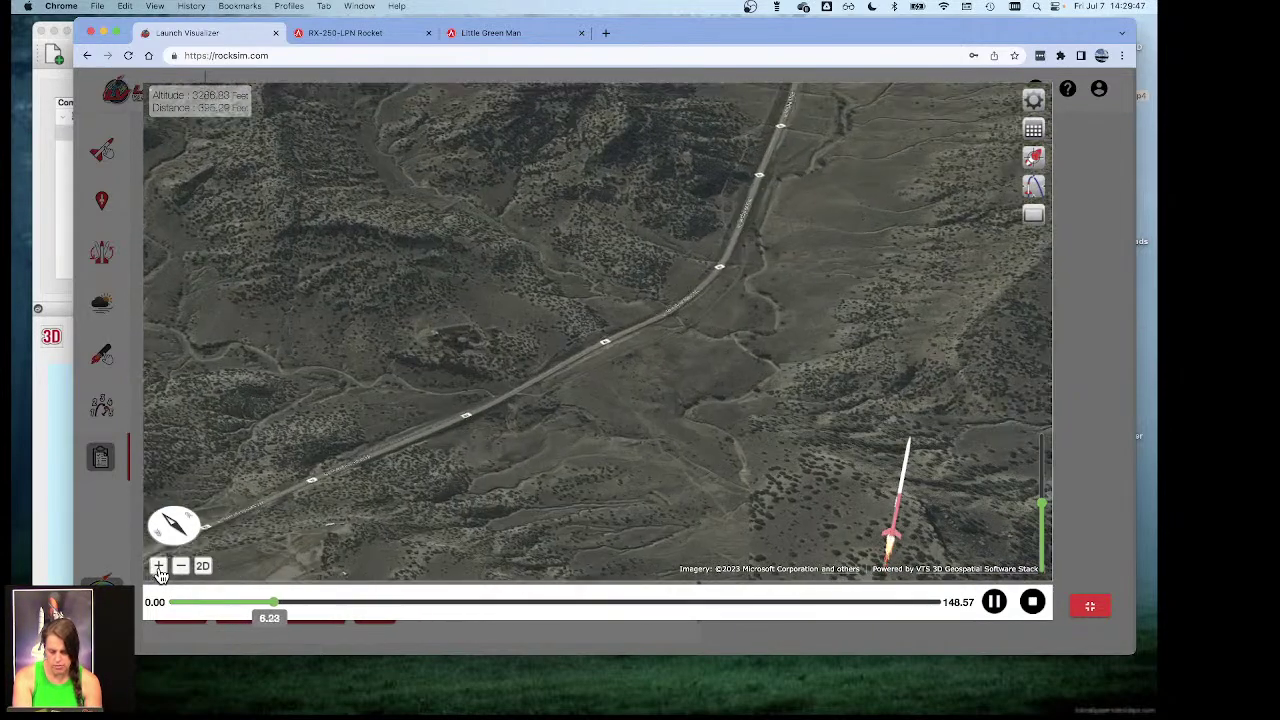
Step: Examine the flight path over the terrain at closer and wider zoom while the animation plays, and stop playback
{"action": "left_click", "coordinate": [159, 567]}
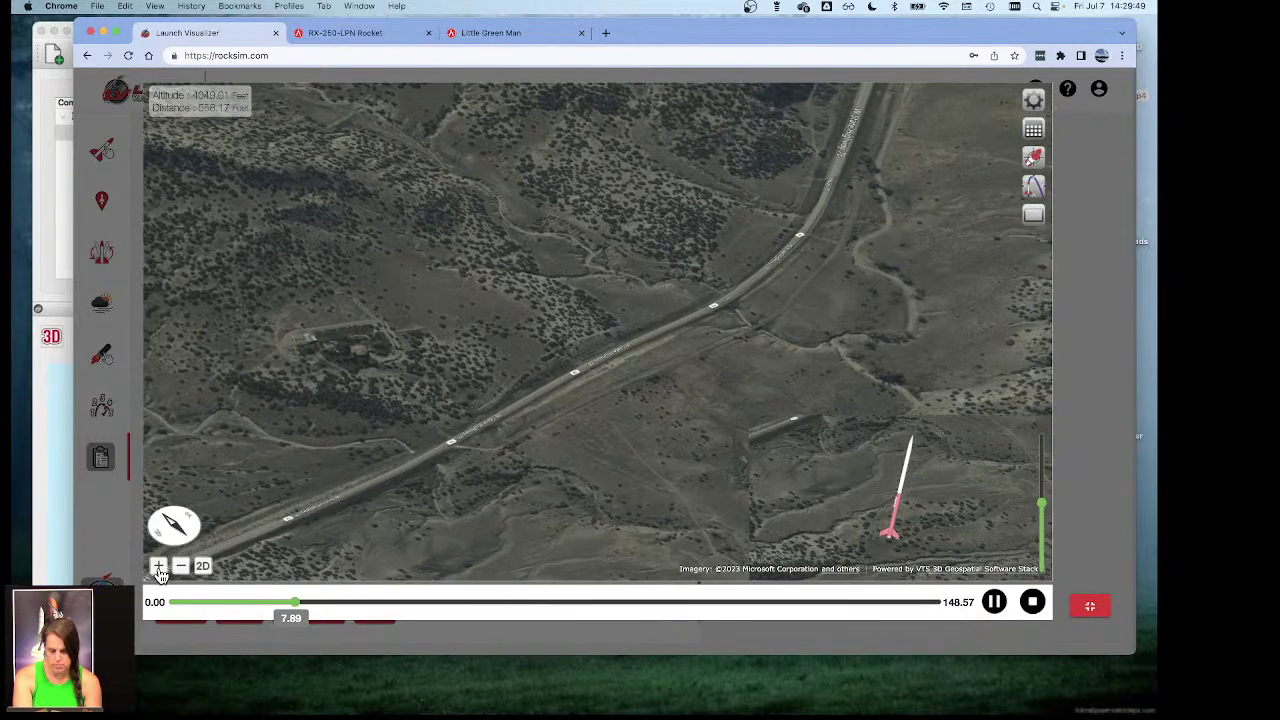
{"action": "left_click", "coordinate": [159, 567]}
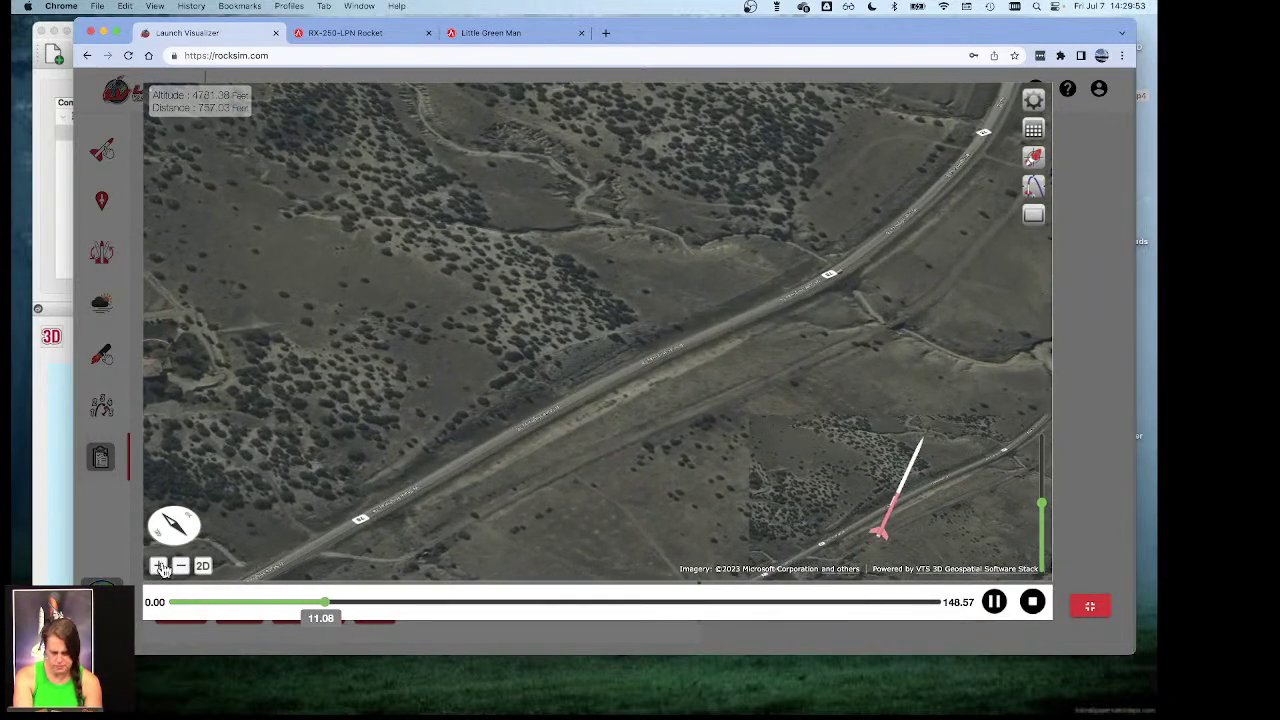
{"action": "scroll", "coordinate": [525, 466], "scroll_direction": "up", "scroll_amount": 10}
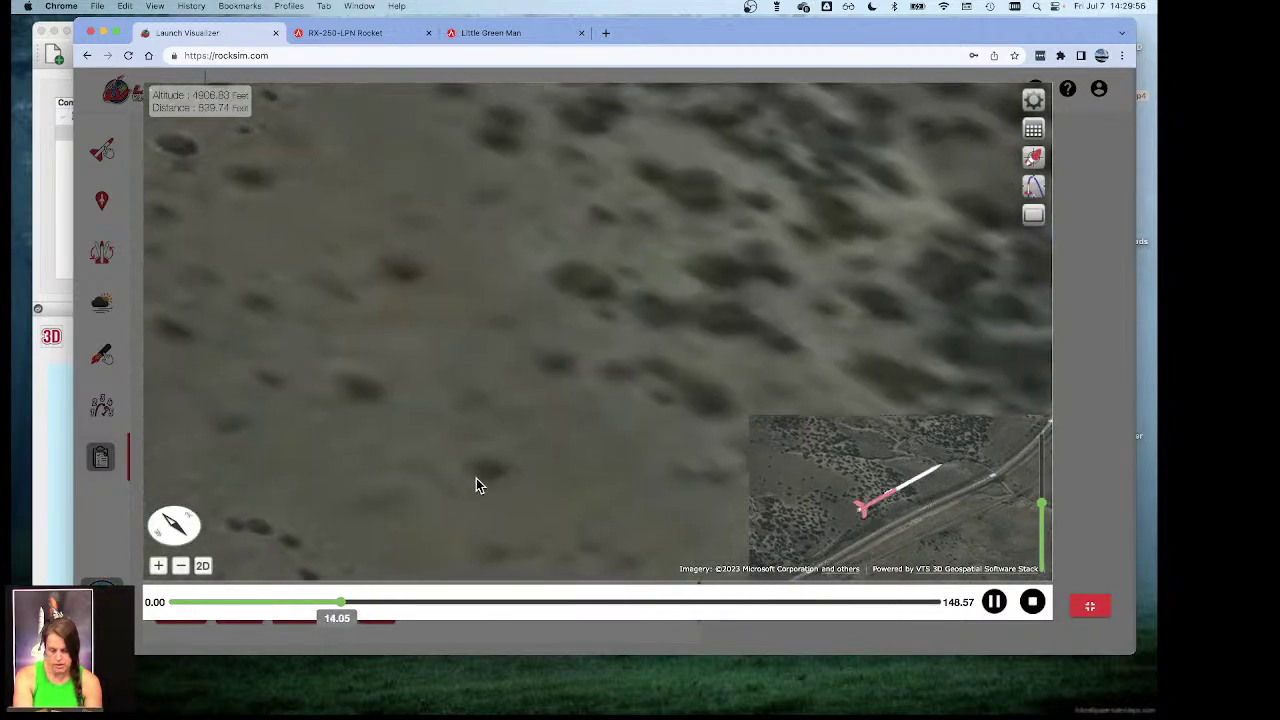
{"action": "left_click", "coordinate": [181, 566]}
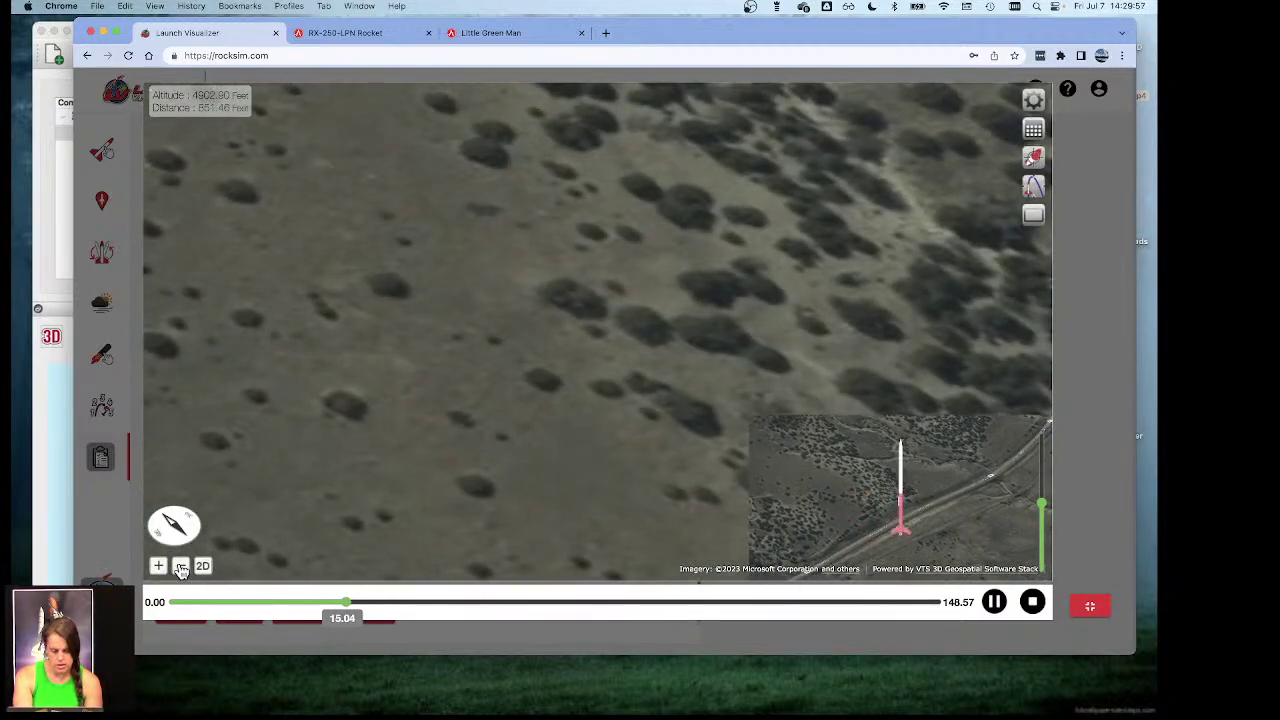
{"action": "left_click", "coordinate": [181, 566]}
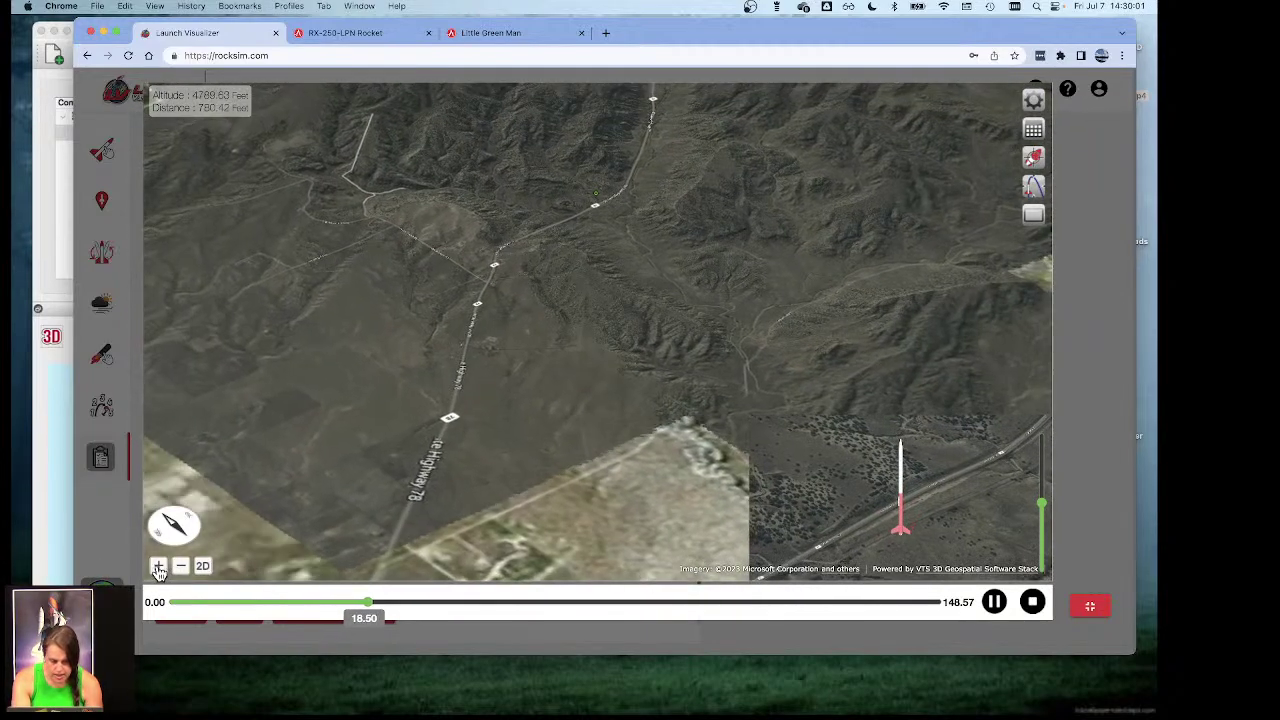
{"action": "left_click", "coordinate": [158, 567]}
{"action": "left_click", "coordinate": [158, 567]}
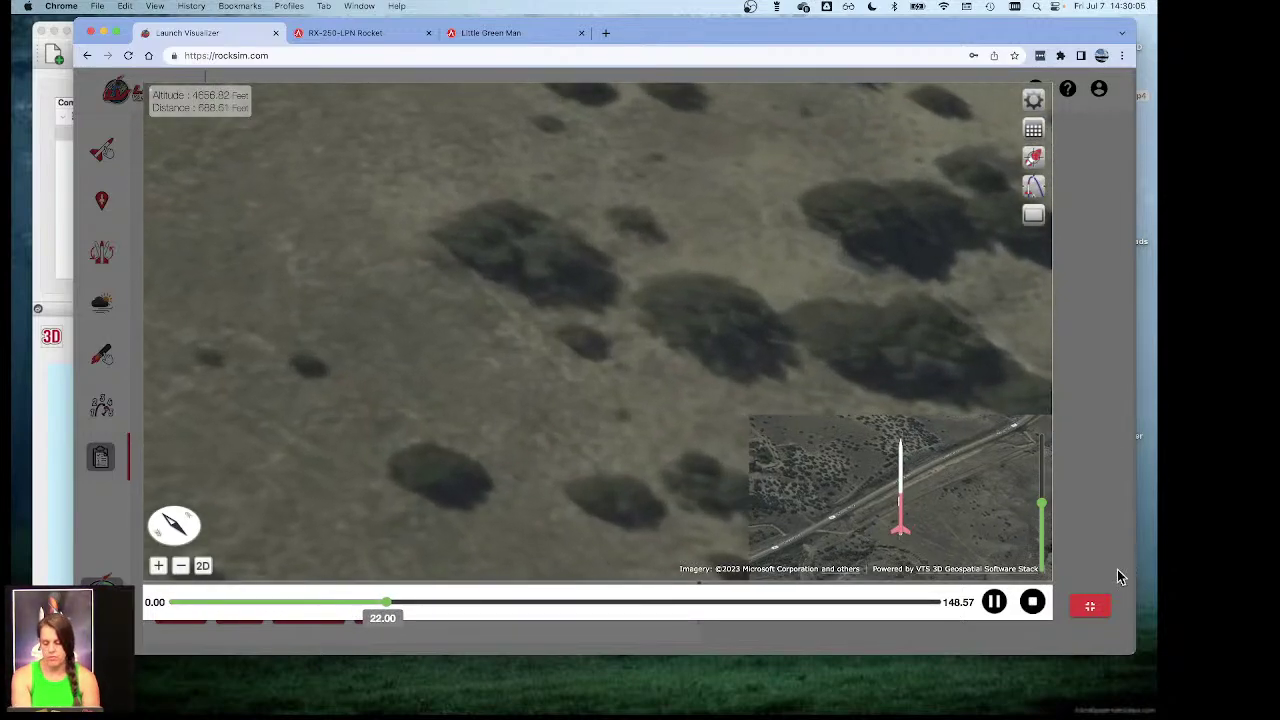
{"action": "left_click", "coordinate": [994, 601]}
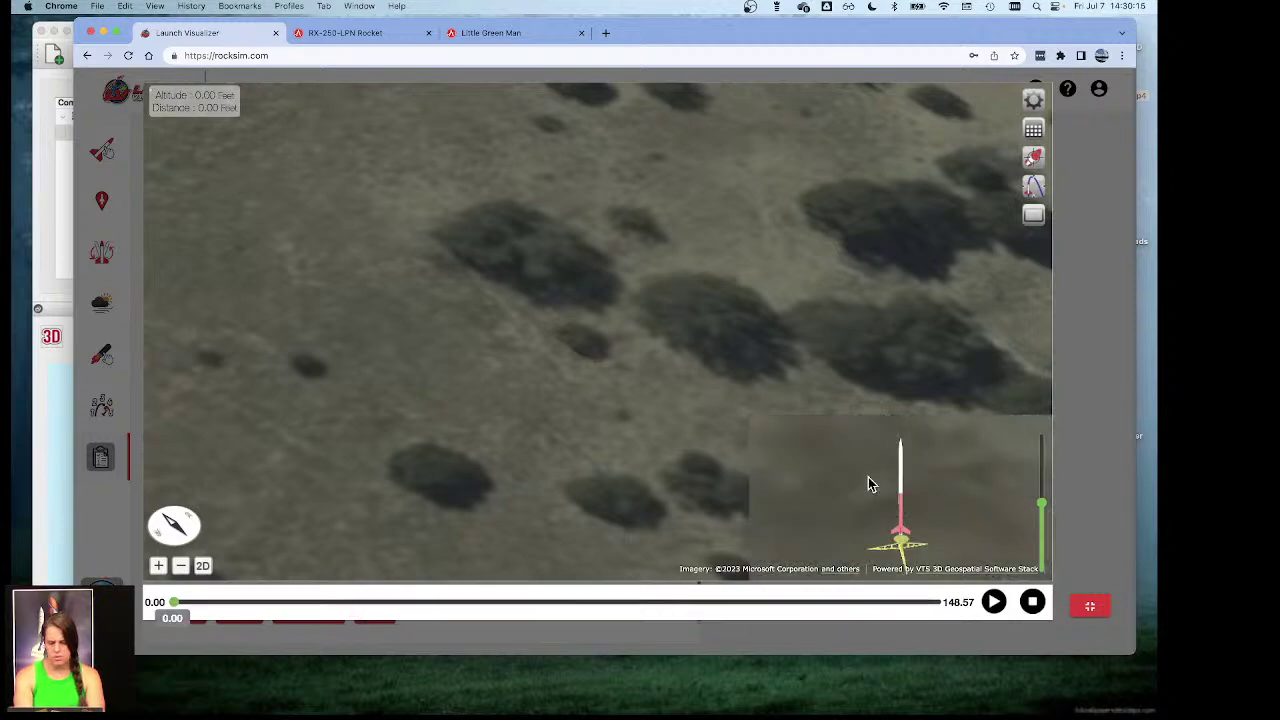
Step: Recentre the view on the rocket, change the camera to the overhead view looking down on the nose, and watch the flight
{"action": "left_click", "coordinate": [1035, 164]}
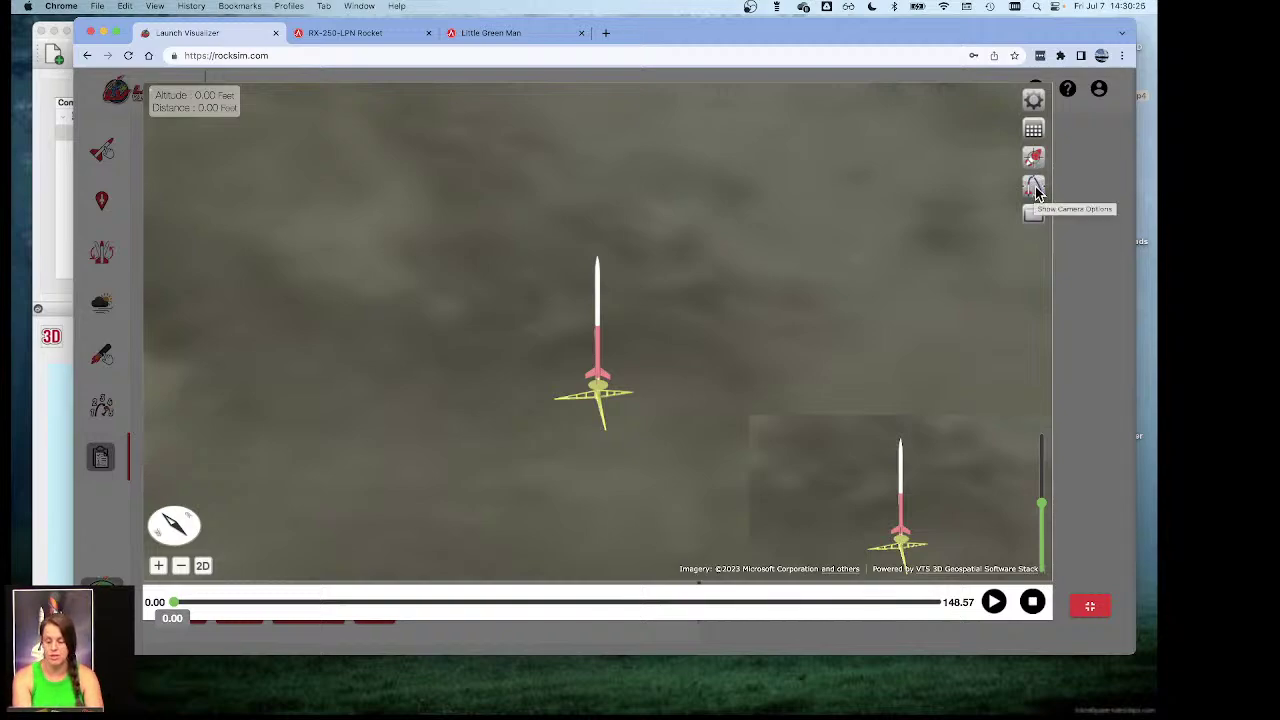
{"action": "left_click", "coordinate": [1034, 188]}
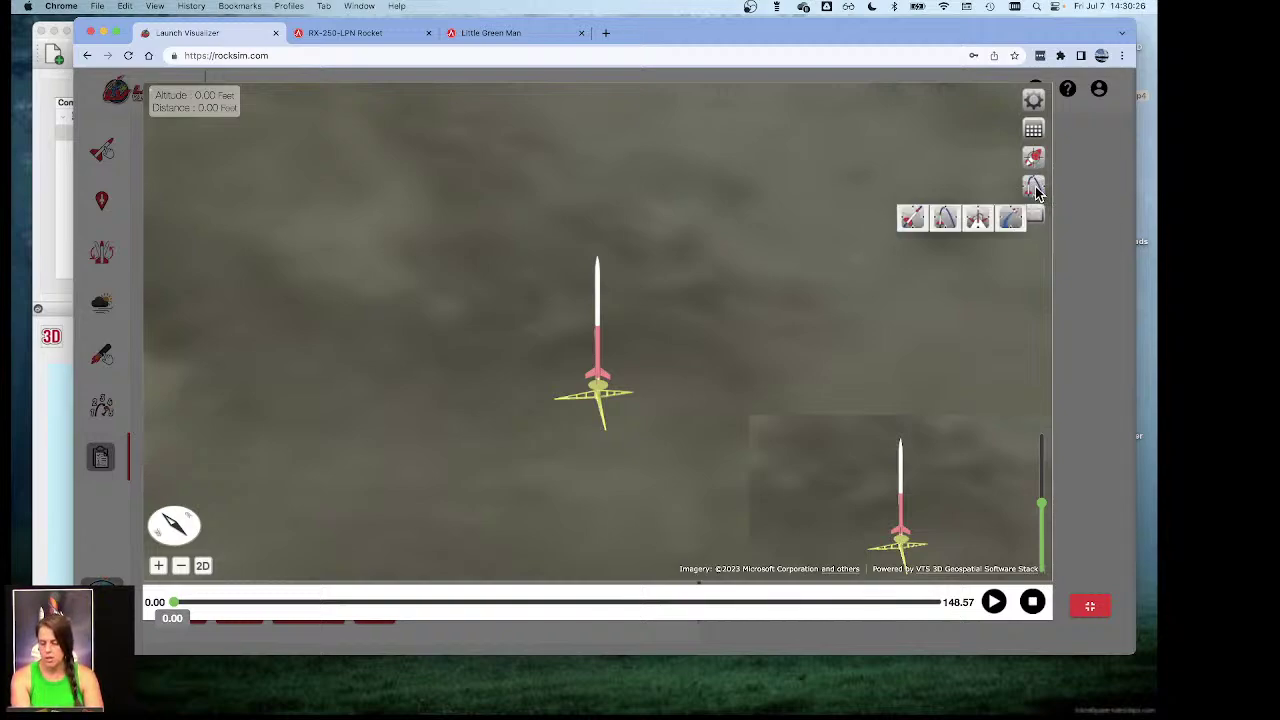
{"action": "left_click", "coordinate": [975, 222]}
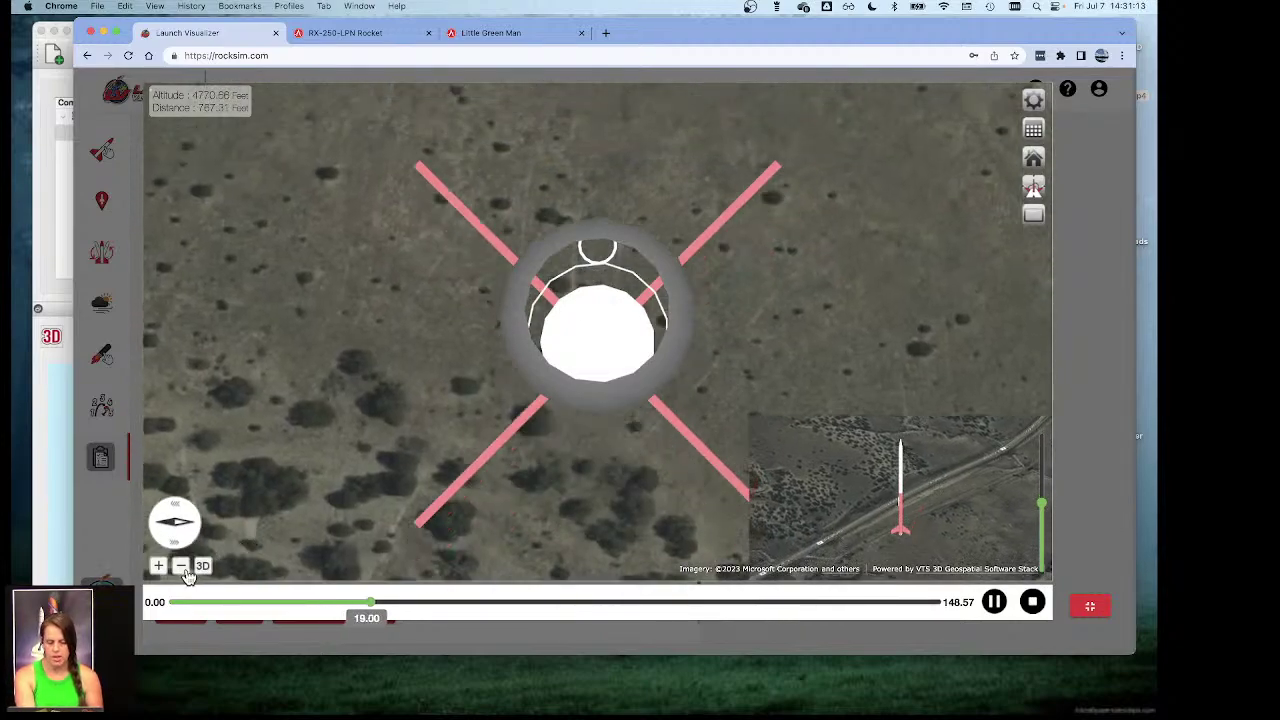
{"action": "left_click", "coordinate": [181, 567]}
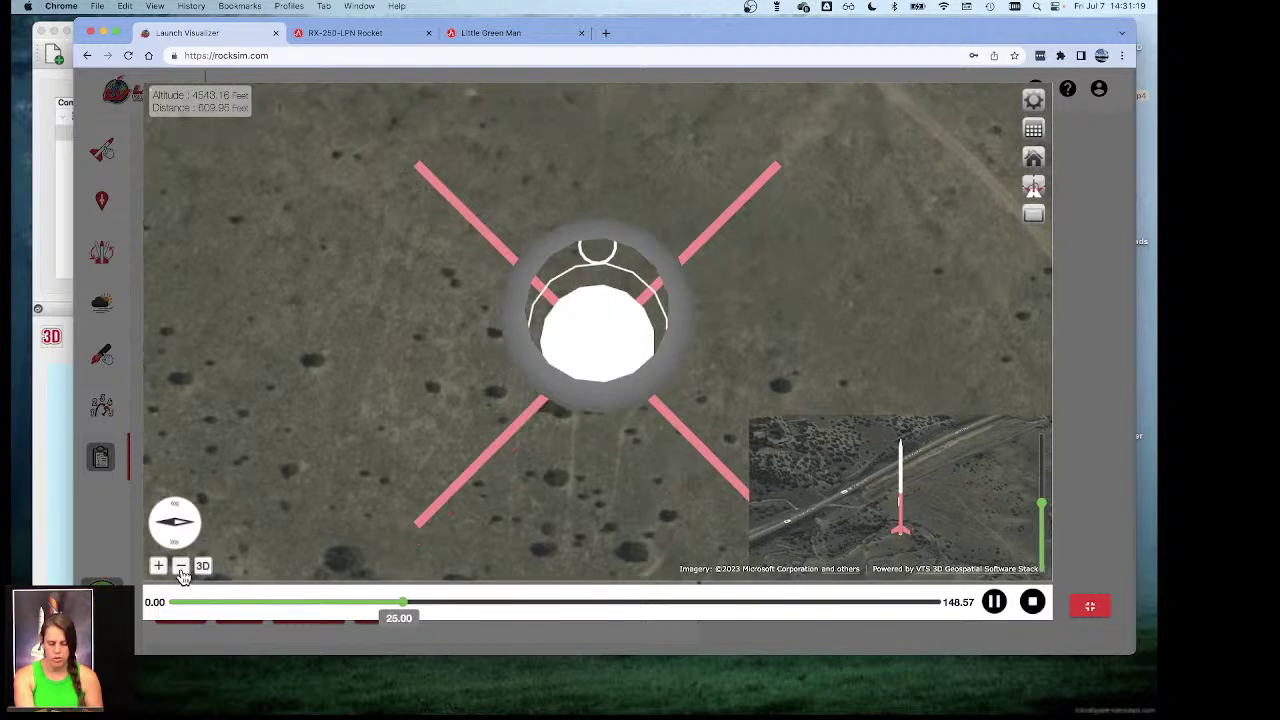
{"action": "left_click", "coordinate": [181, 567]}
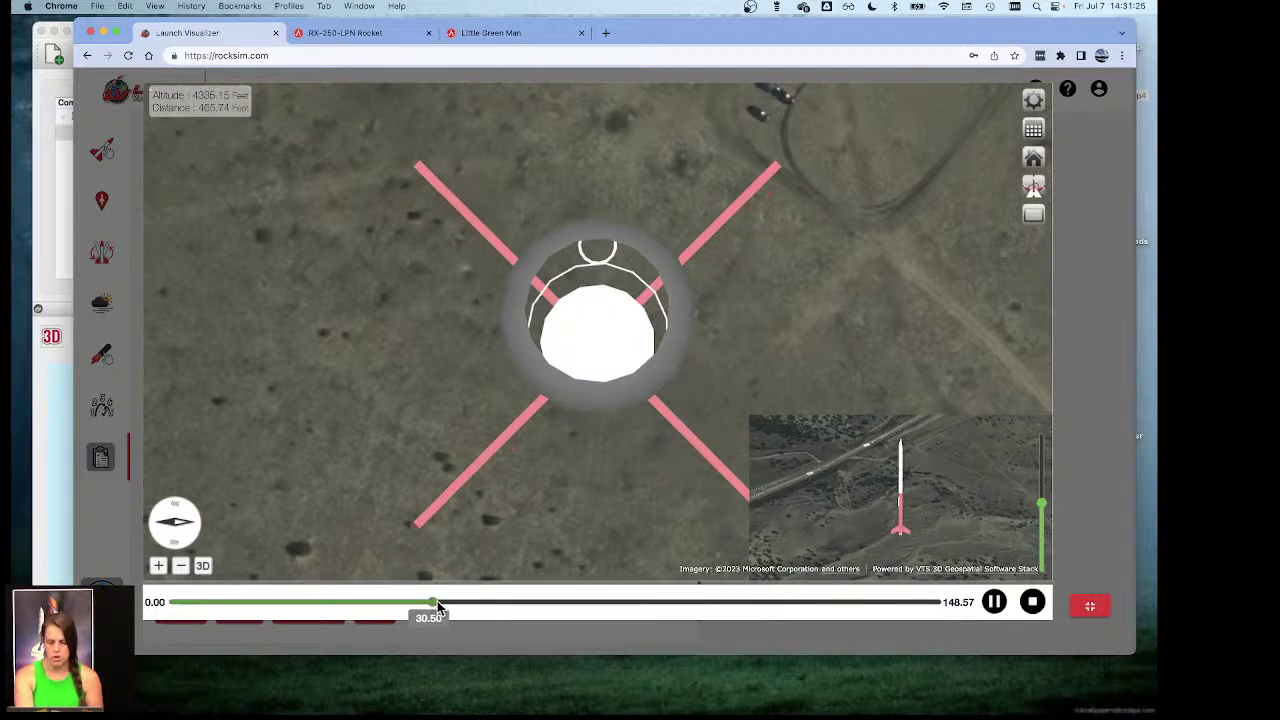
{"action": "left_click", "coordinate": [994, 604]}
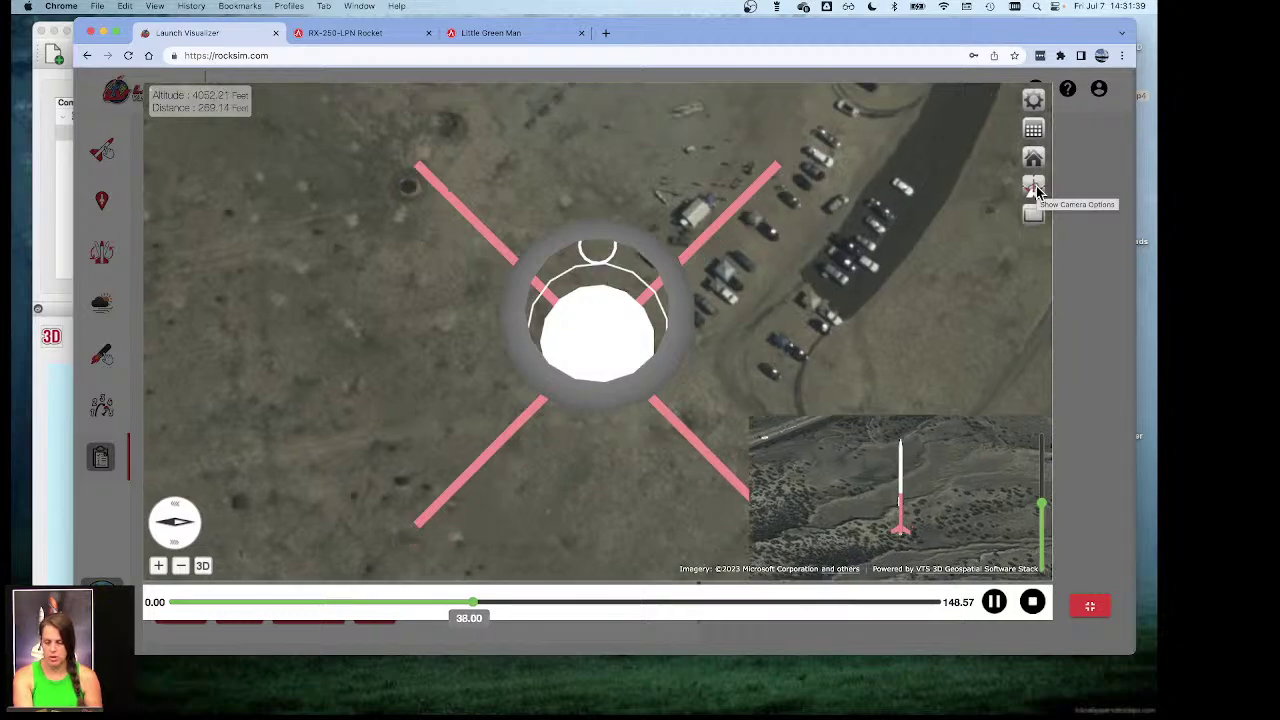
Step: Change the camera from the overhead view to the last camera option, the one with the blue icon
{"action": "left_click", "coordinate": [1035, 189]}
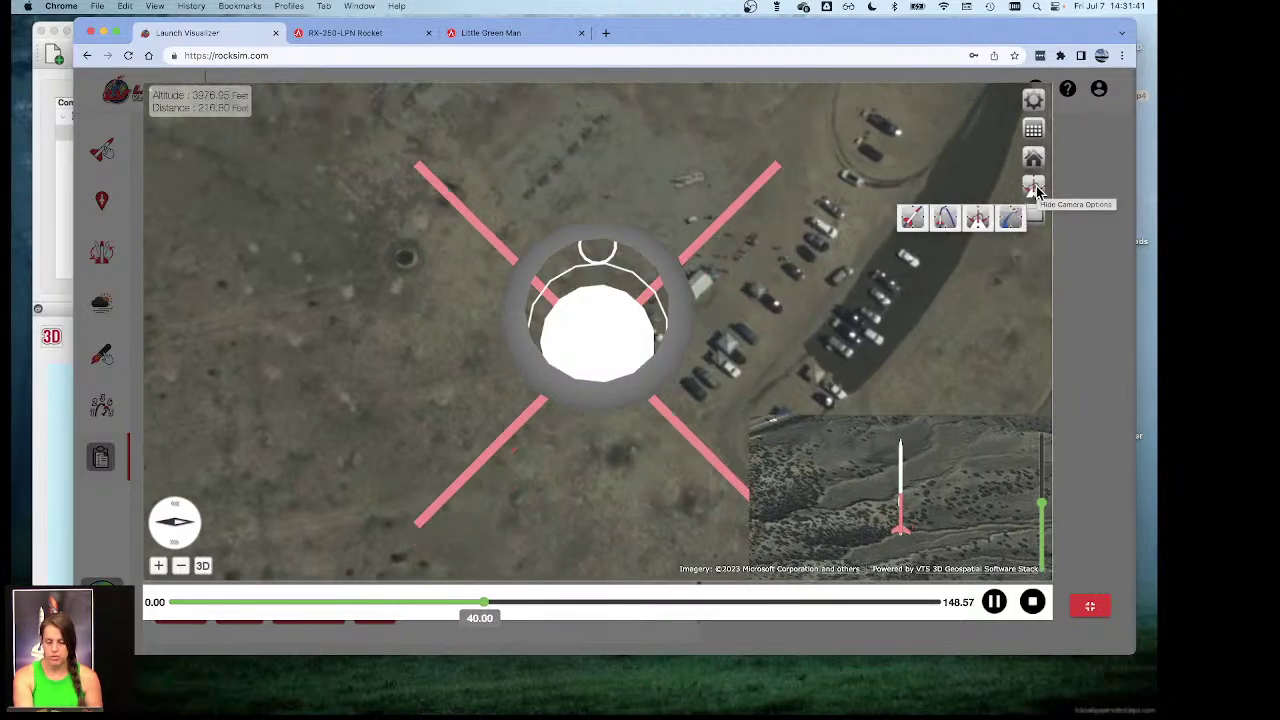
{"action": "left_click", "coordinate": [1035, 189]}
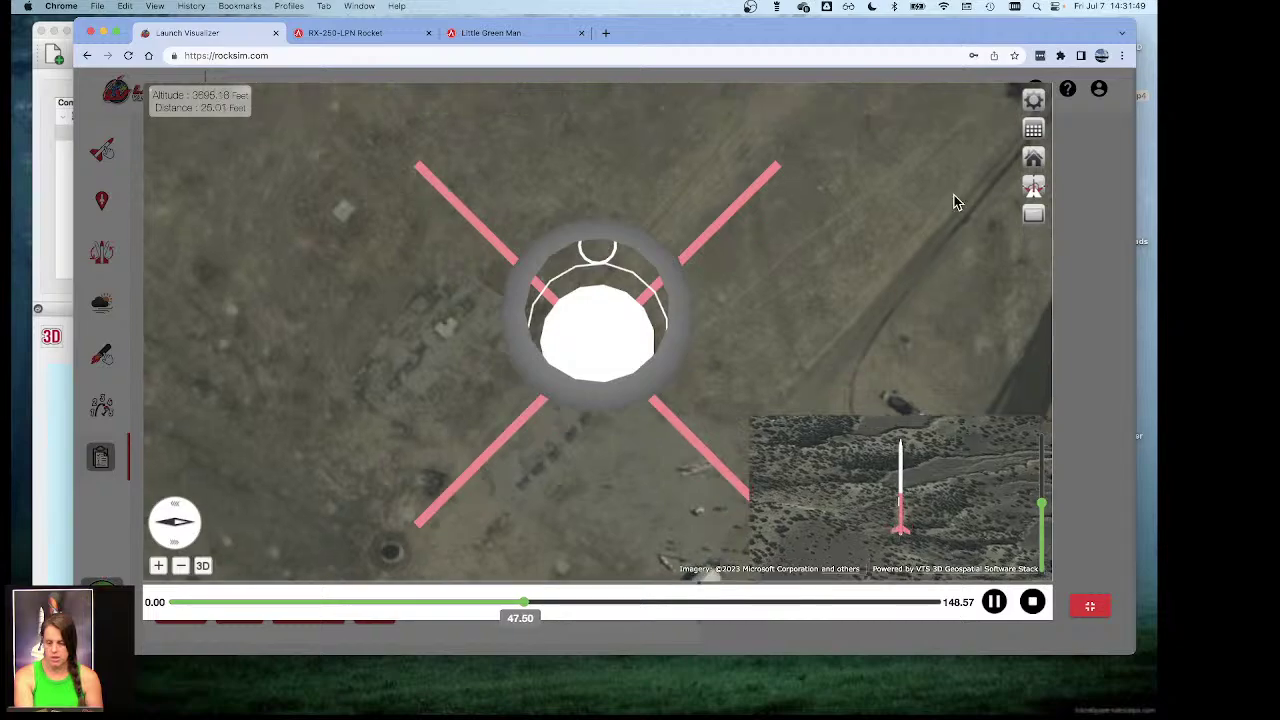
{"action": "left_click", "coordinate": [1034, 192]}
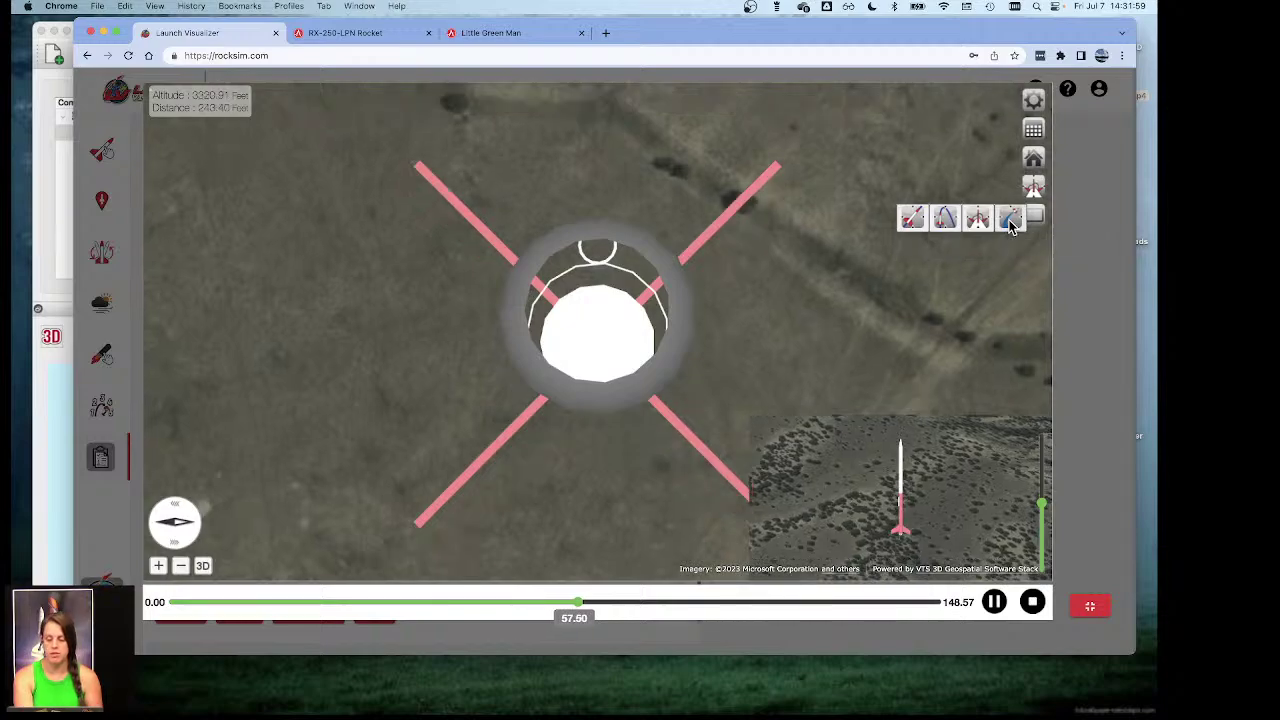
{"action": "left_click", "coordinate": [1010, 220]}
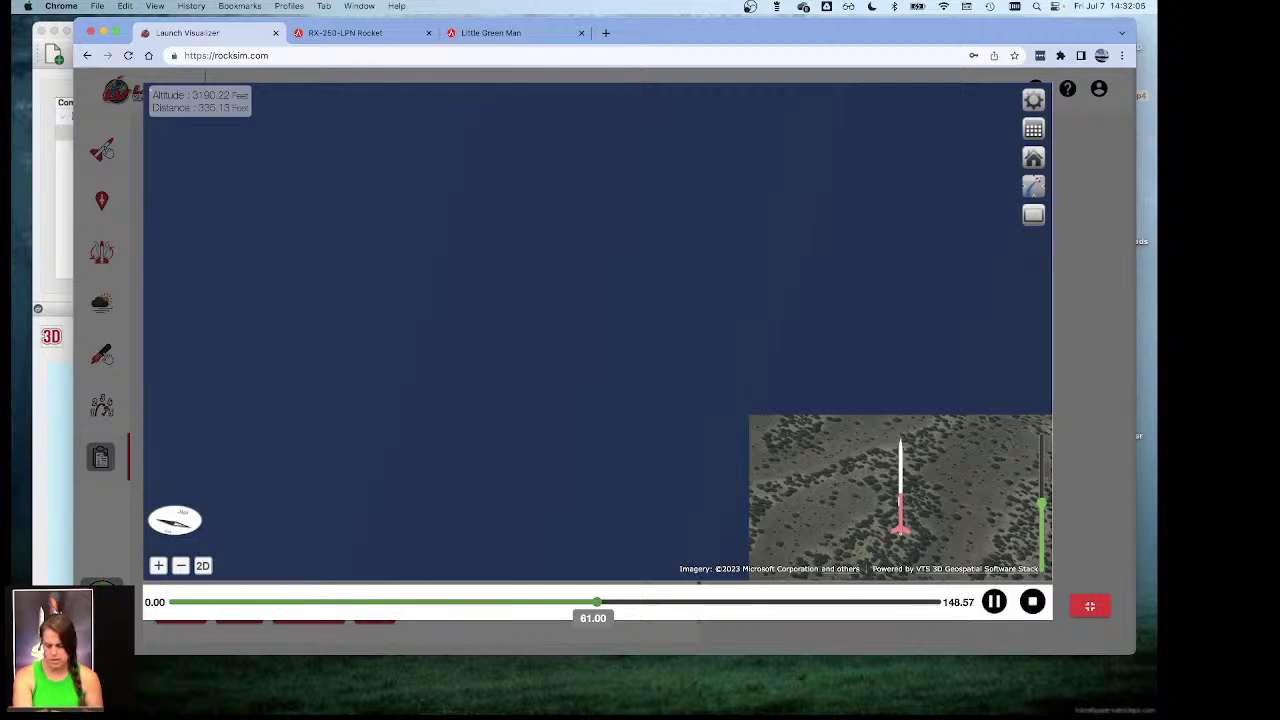
Step: Pause the flight animation, rewind it to 0.00 s, replay the launch and pause at about 36.5 s
{"action": "left_click", "coordinate": [995, 601]}
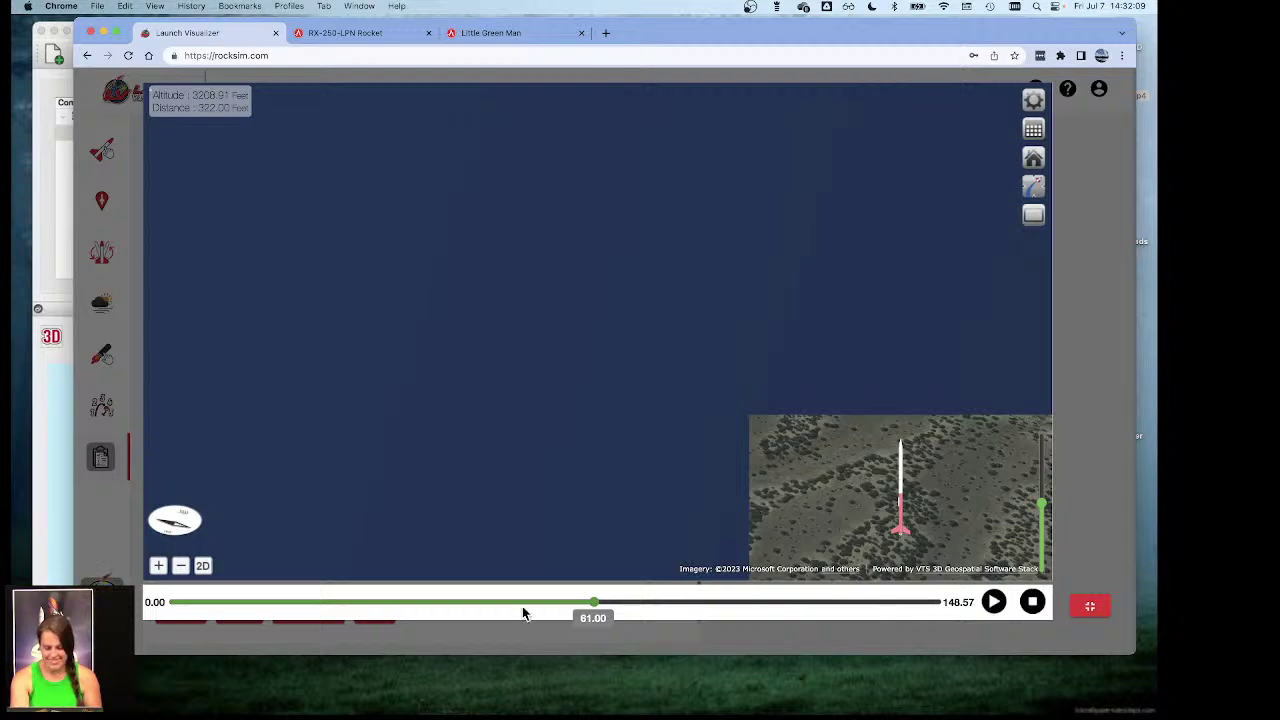
{"action": "left_click", "coordinate": [596, 604]}
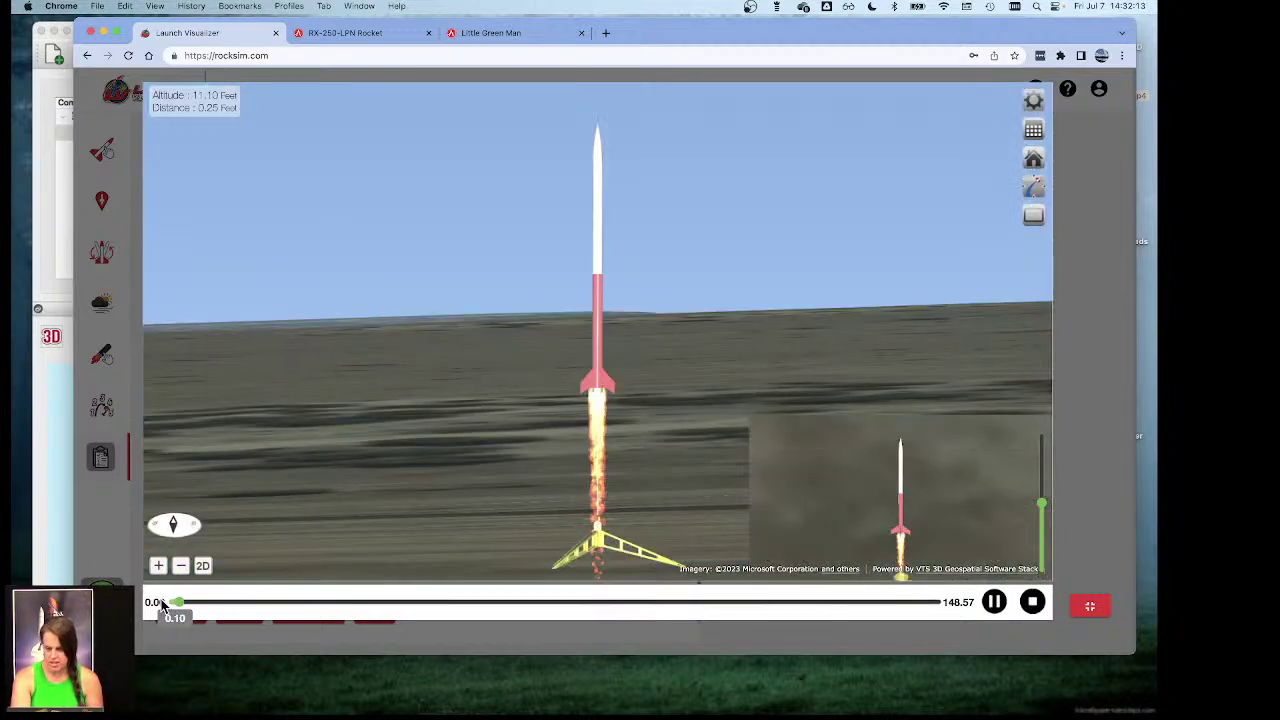
{"action": "left_click", "coordinate": [994, 602]}
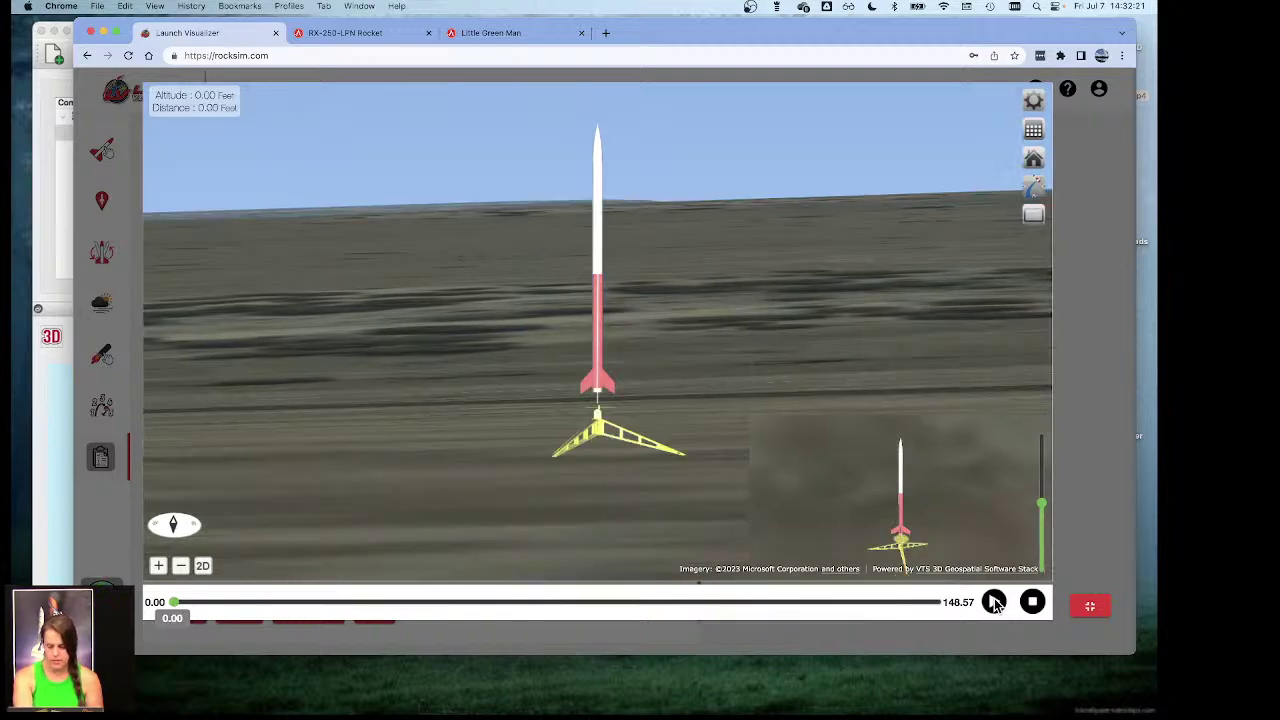
{"action": "left_click", "coordinate": [994, 602]}
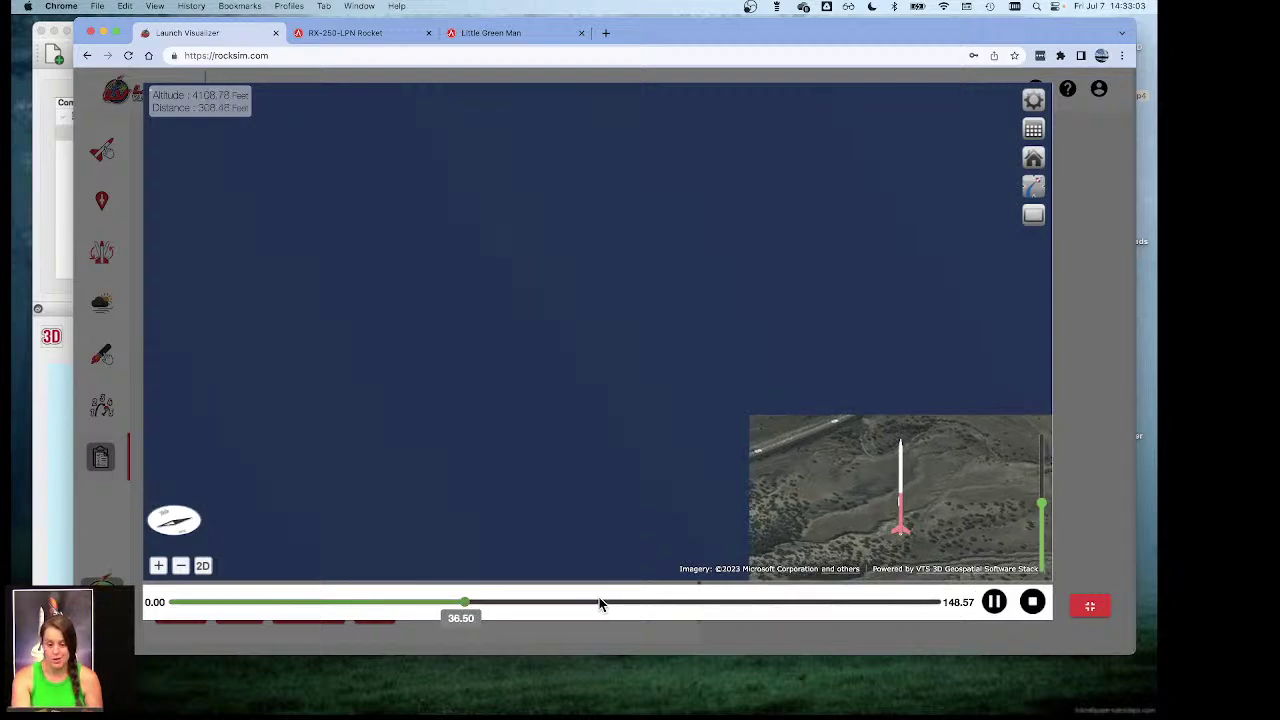
{"action": "key", "text": "space"}
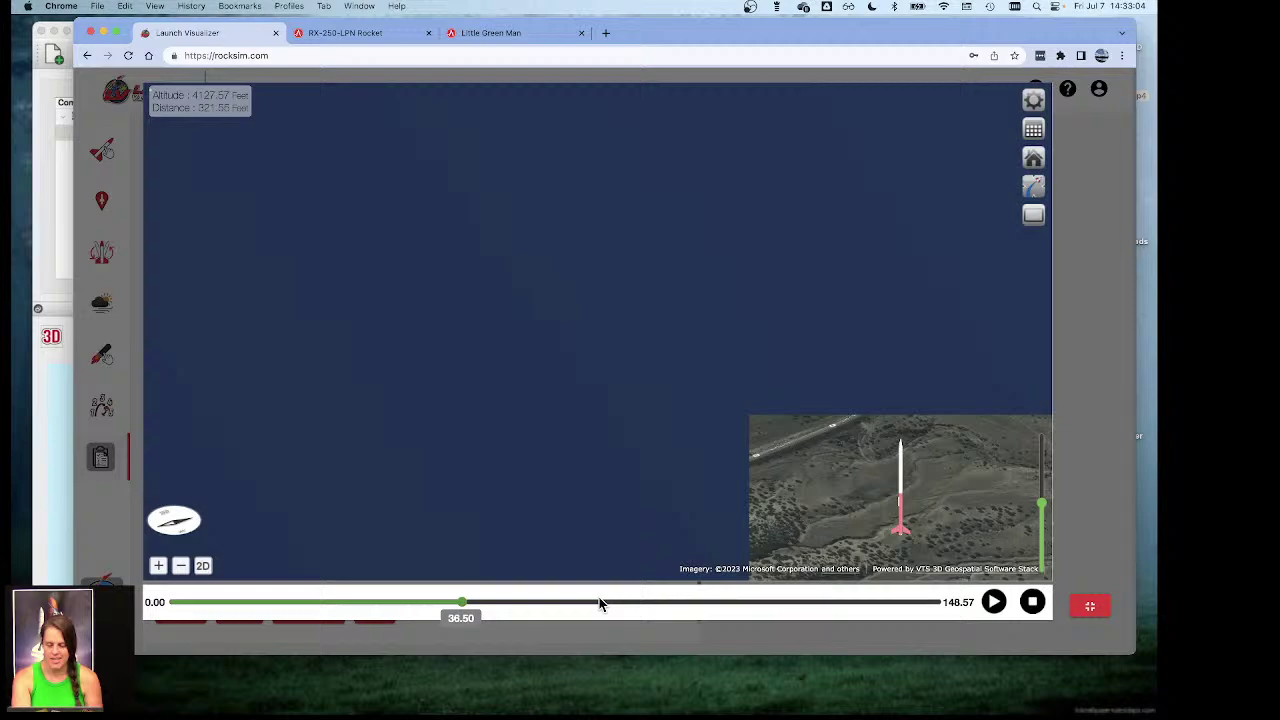
Step: Leave the full-screen flight animation and return to the Apogee_Aspire simulation results table
{"action": "left_click", "coordinate": [1092, 608]}
{"action": "left_click", "coordinate": [1093, 610]}
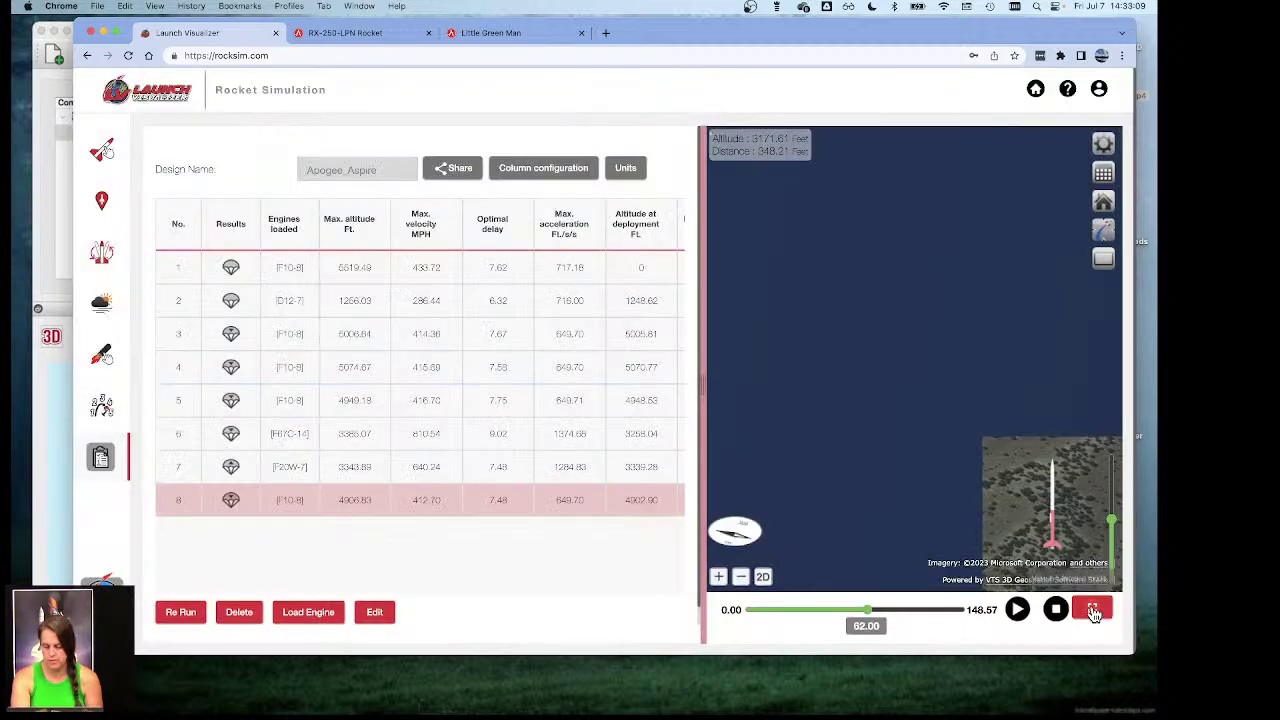
{"action": "left_click", "coordinate": [1093, 610]}
{"action": "left_click", "coordinate": [1093, 610]}
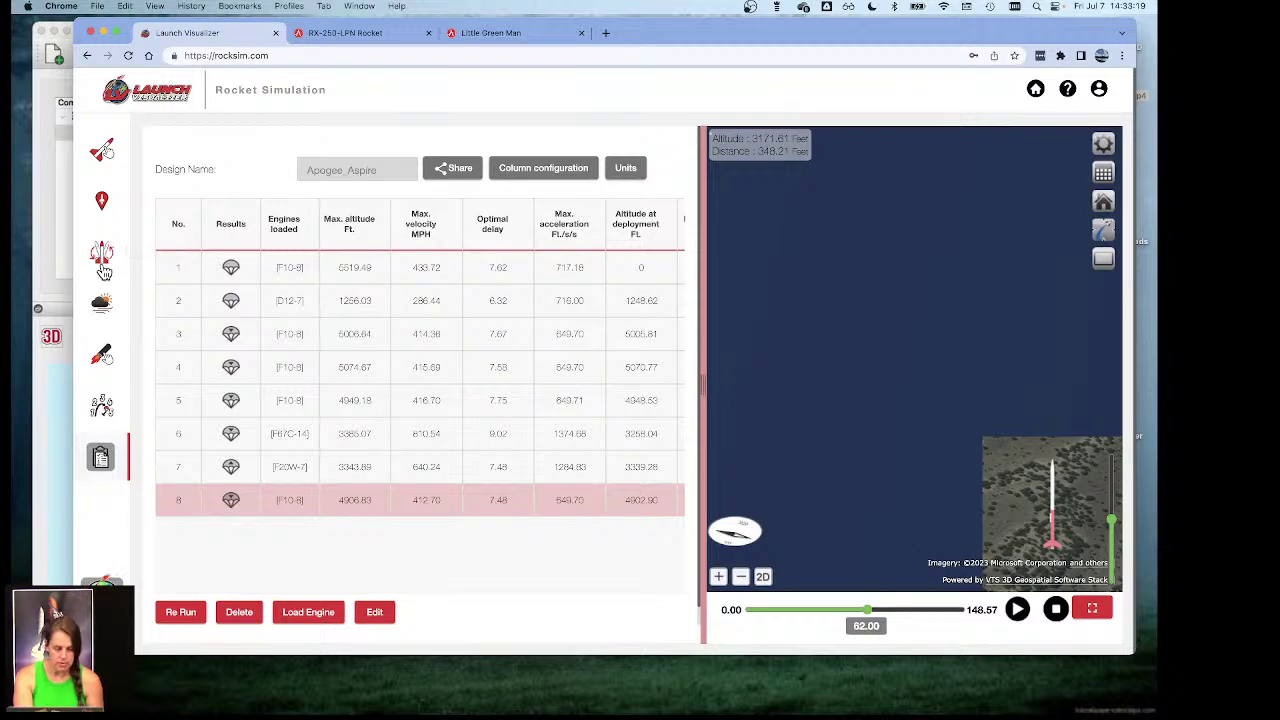
Step: Review the launch conditions, starting state and rocket selection settings of the simulation
{"action": "left_click", "coordinate": [101, 303]}
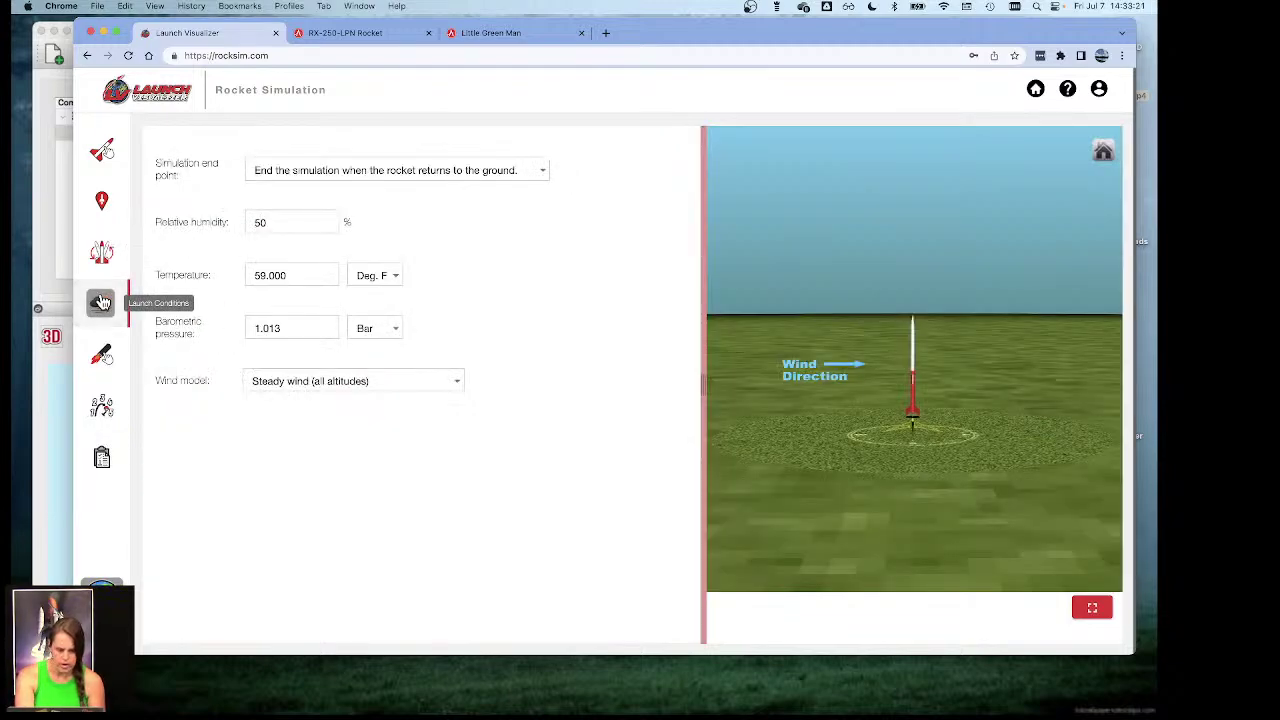
{"action": "left_click", "coordinate": [104, 256]}
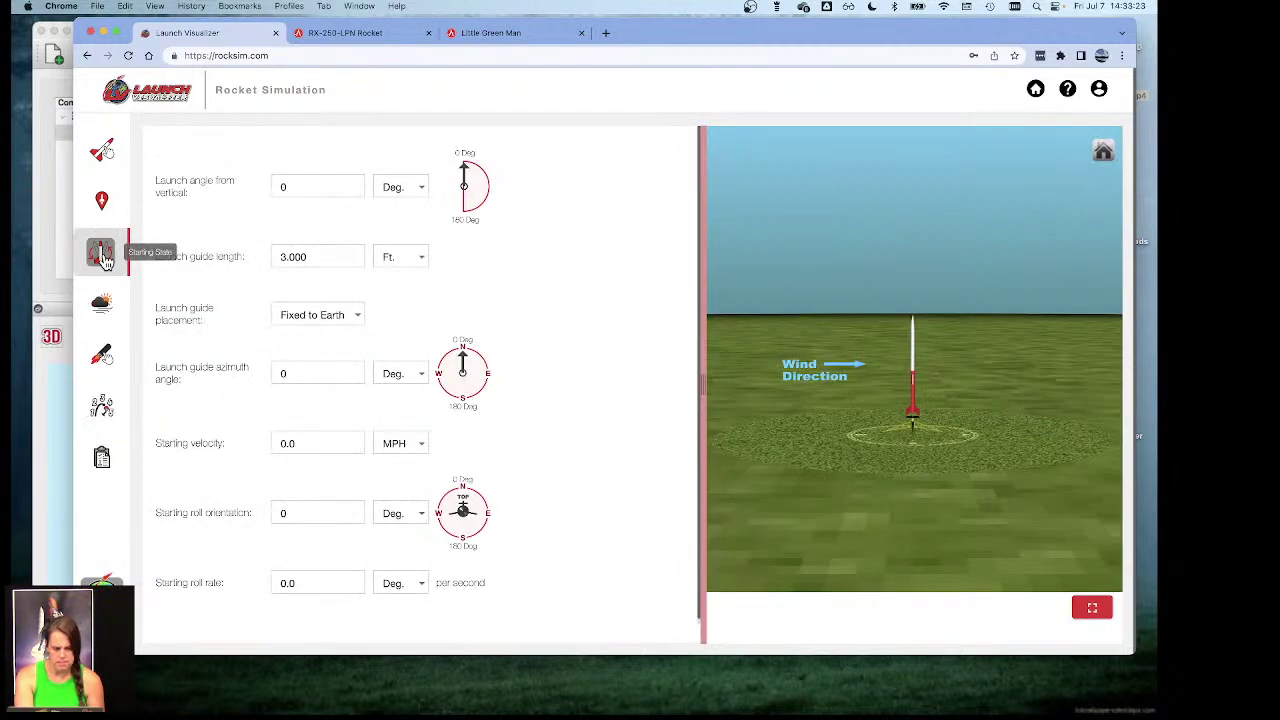
{"action": "left_click", "coordinate": [101, 307]}
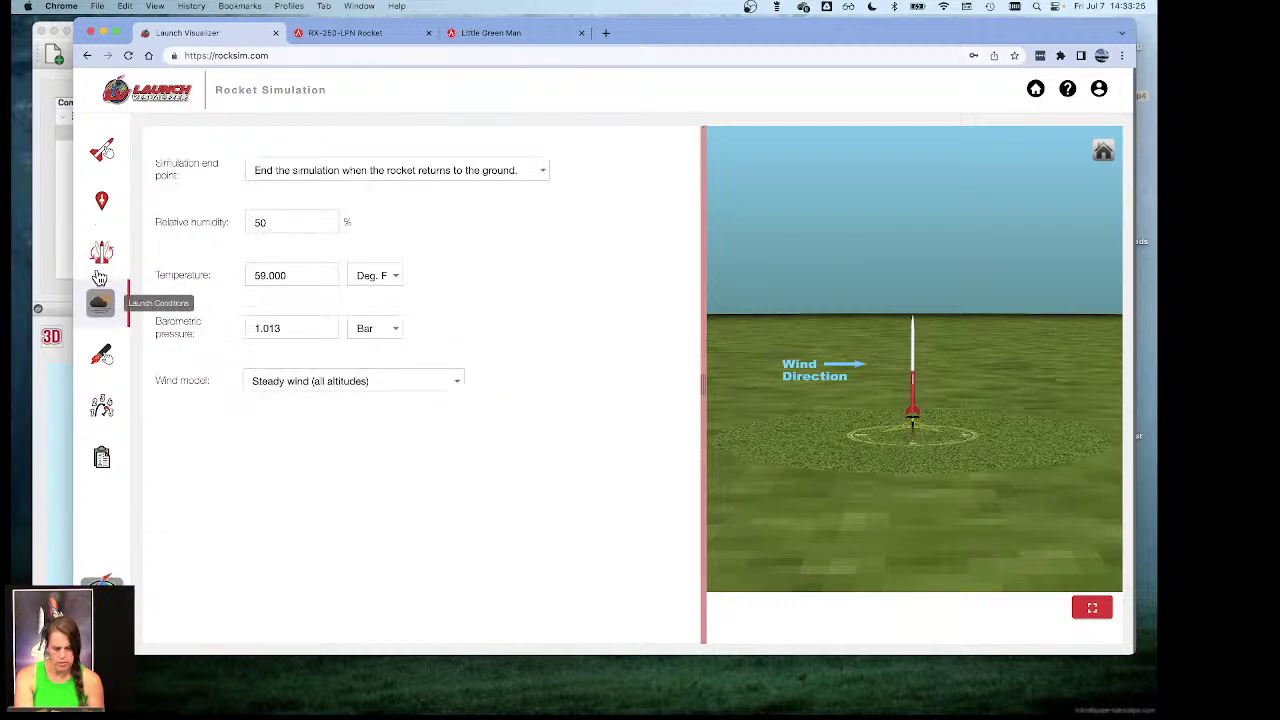
{"action": "left_click", "coordinate": [101, 254]}
{"action": "left_click", "coordinate": [102, 152]}
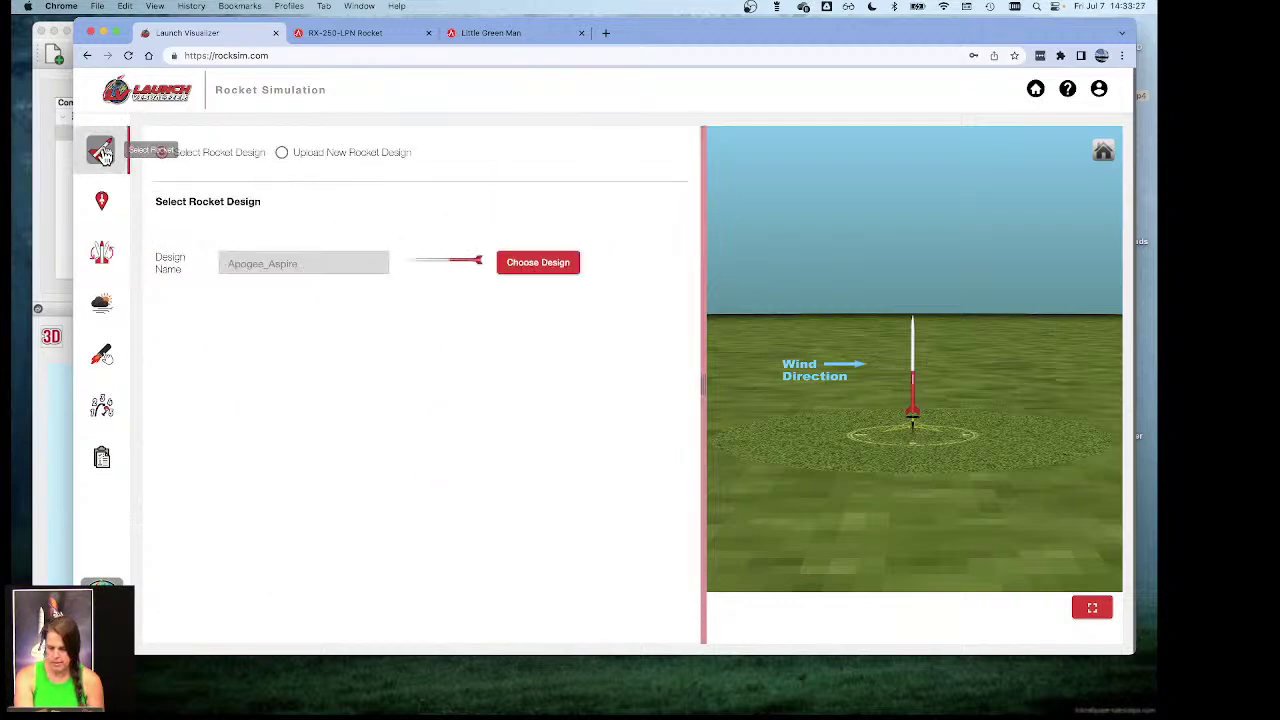
Step: Return to the simulation results and change the flight camera to the overhead view of the rocket
{"action": "left_click", "coordinate": [102, 460]}
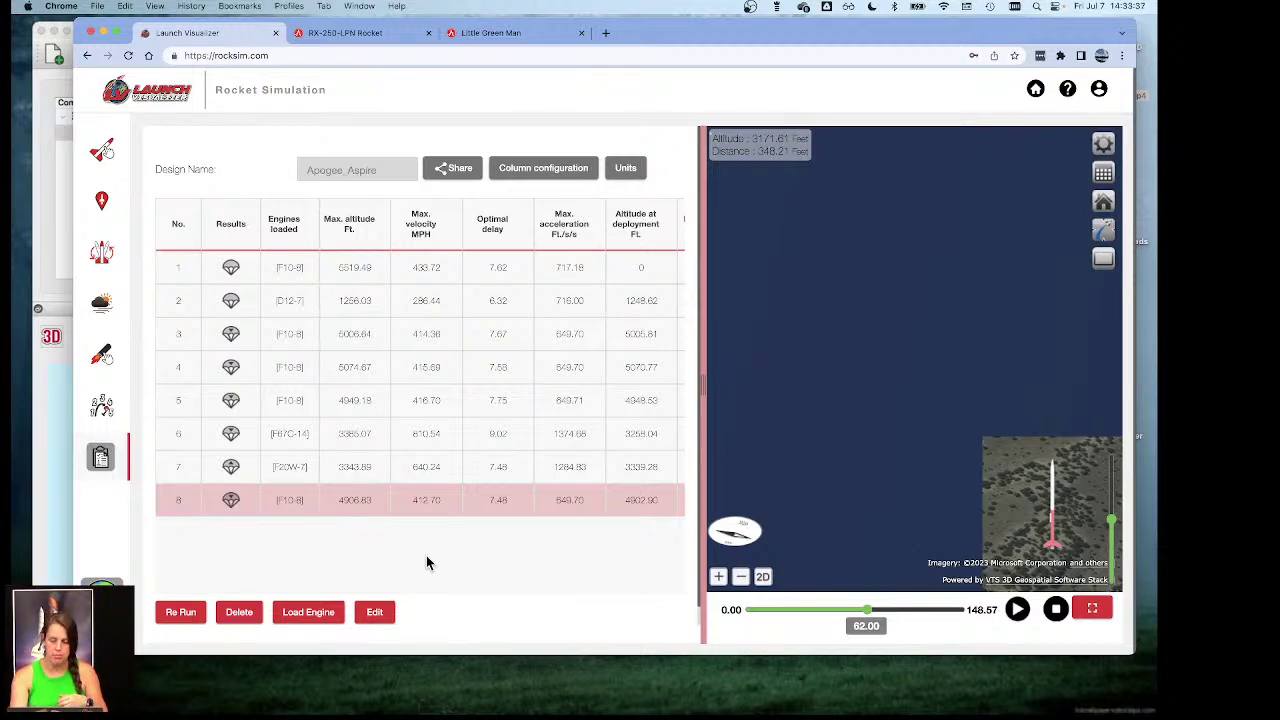
{"action": "left_click", "coordinate": [1104, 233]}
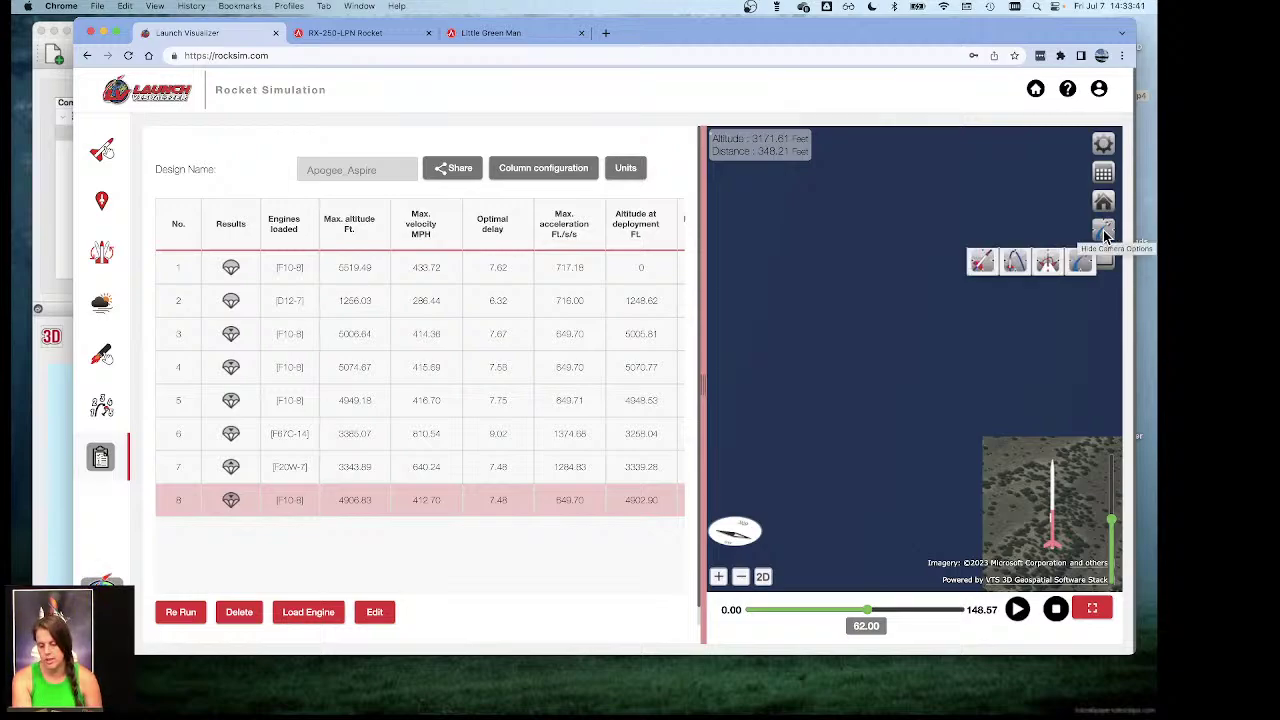
{"action": "left_click", "coordinate": [1048, 262]}
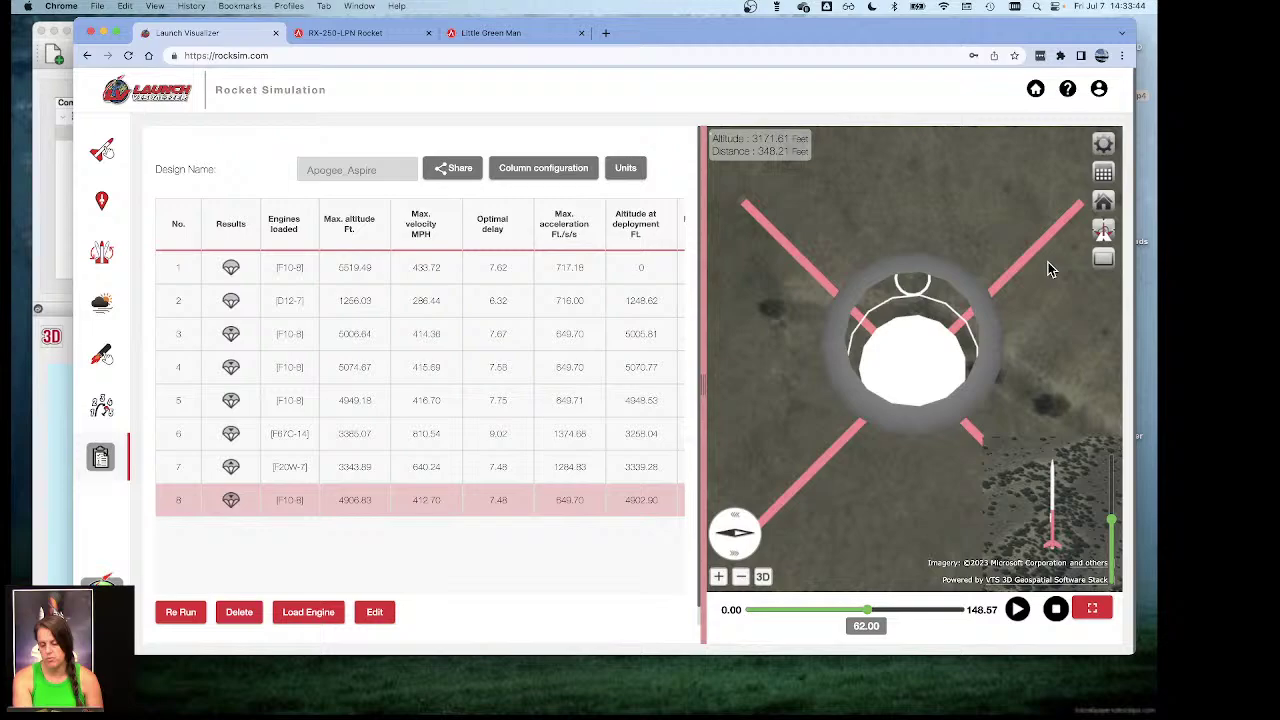
Step: Enable thrust smoke and tracking smoke in the flight profile preferences, keeping the flame display on
{"action": "left_click", "coordinate": [1105, 149]}
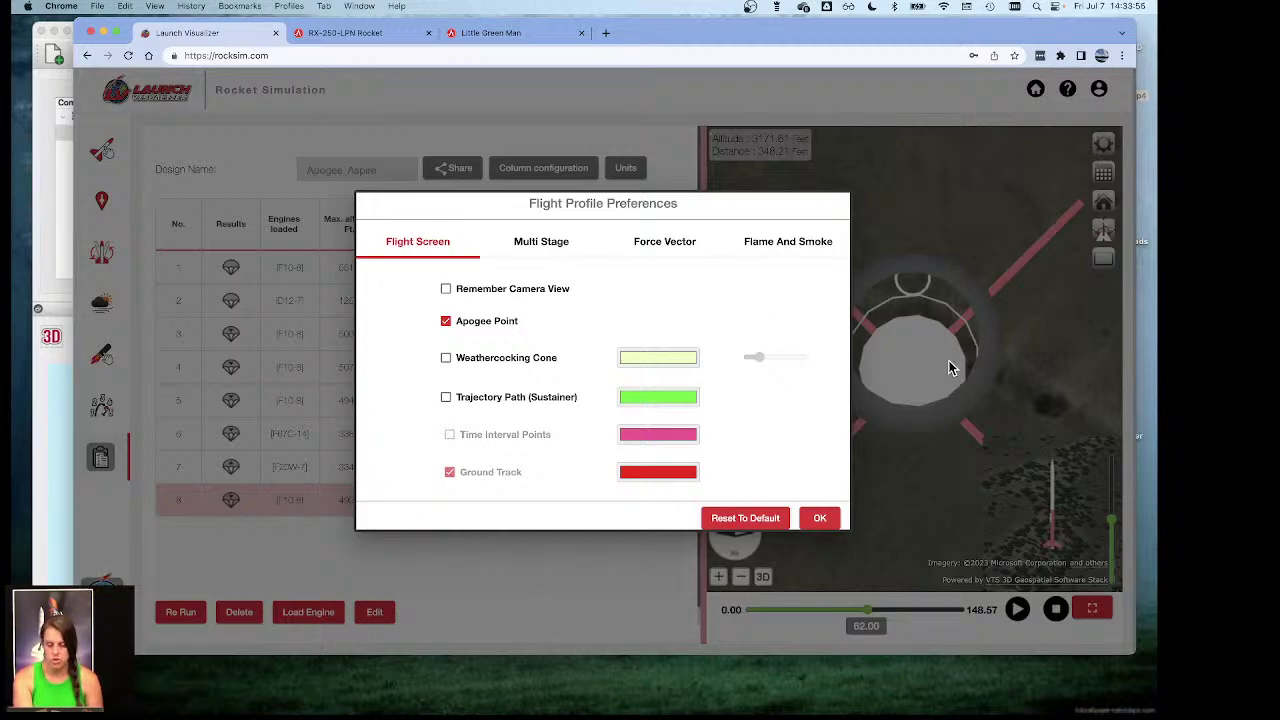
{"action": "left_click", "coordinate": [786, 253]}
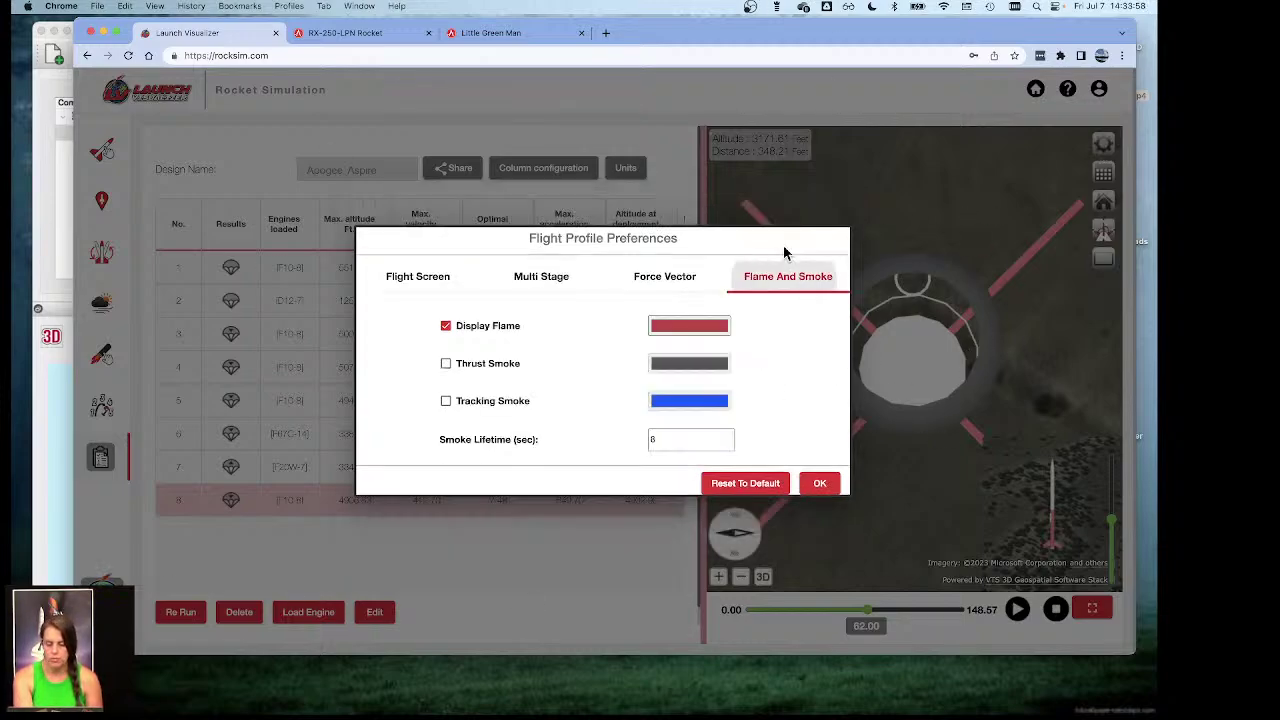
{"action": "left_click", "coordinate": [447, 329]}
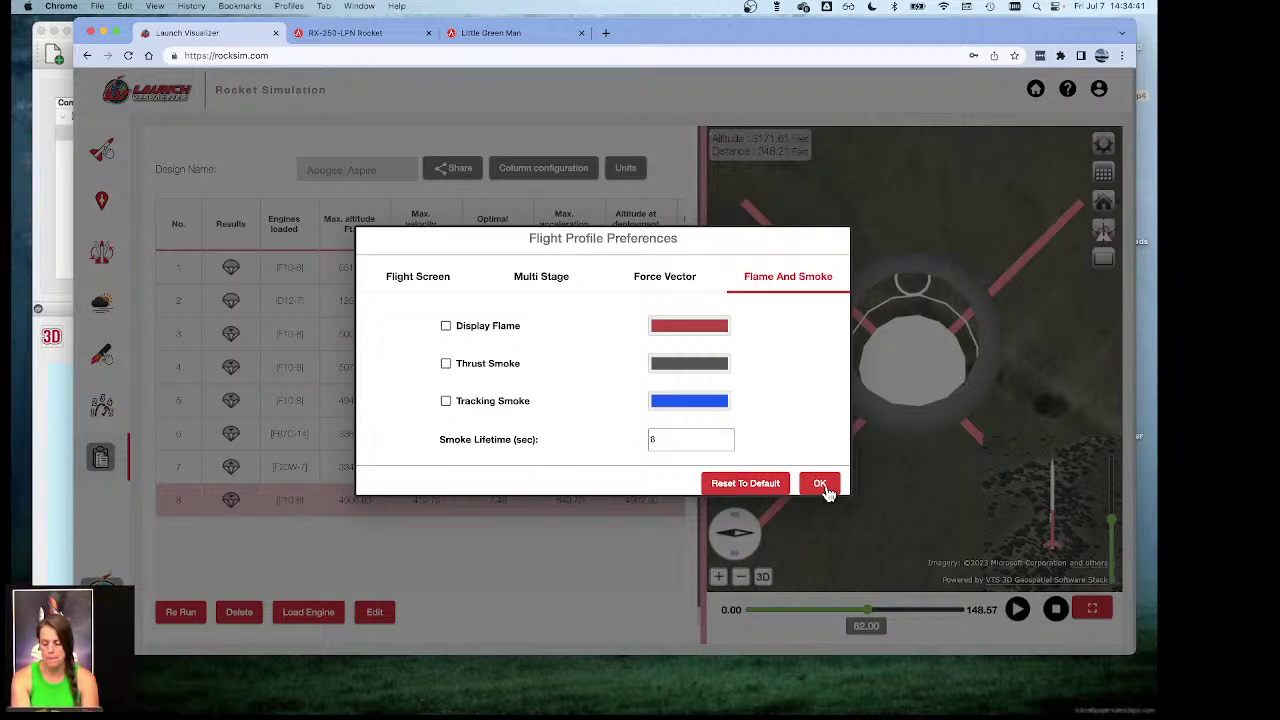
{"action": "left_click", "coordinate": [446, 326]}
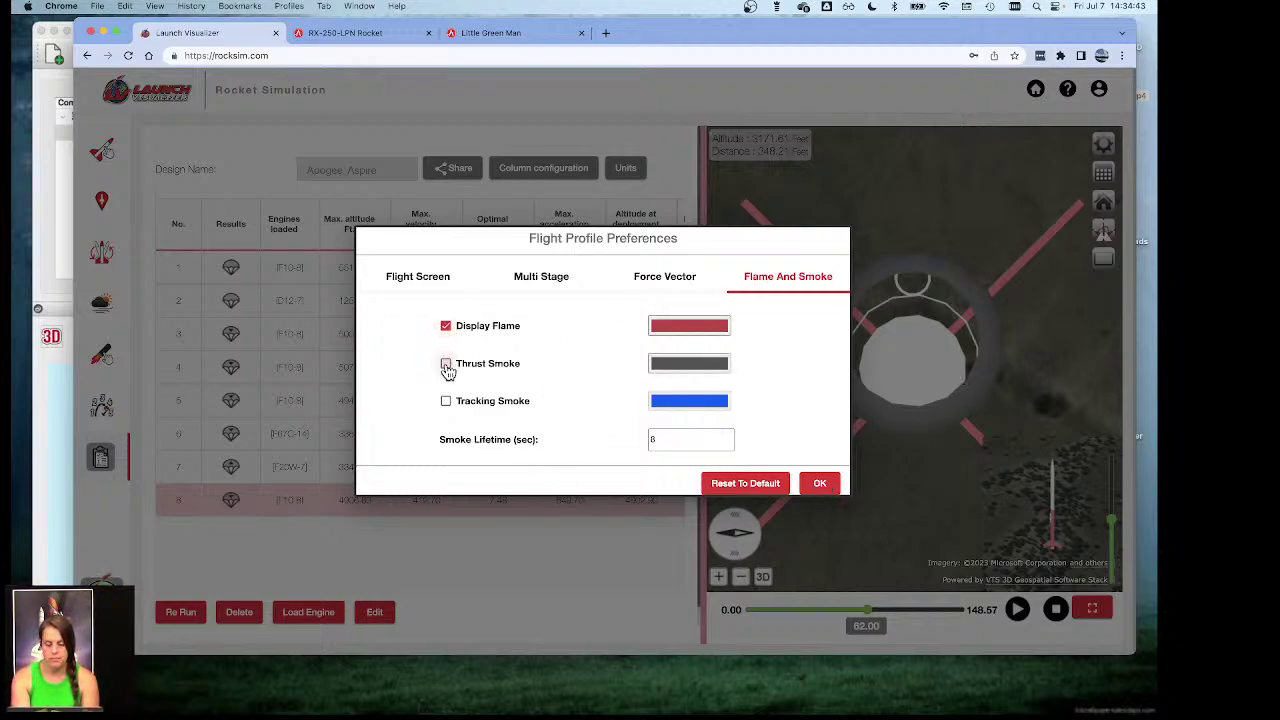
{"action": "left_click", "coordinate": [446, 364]}
{"action": "left_click", "coordinate": [446, 401]}
{"action": "left_click", "coordinate": [819, 485]}
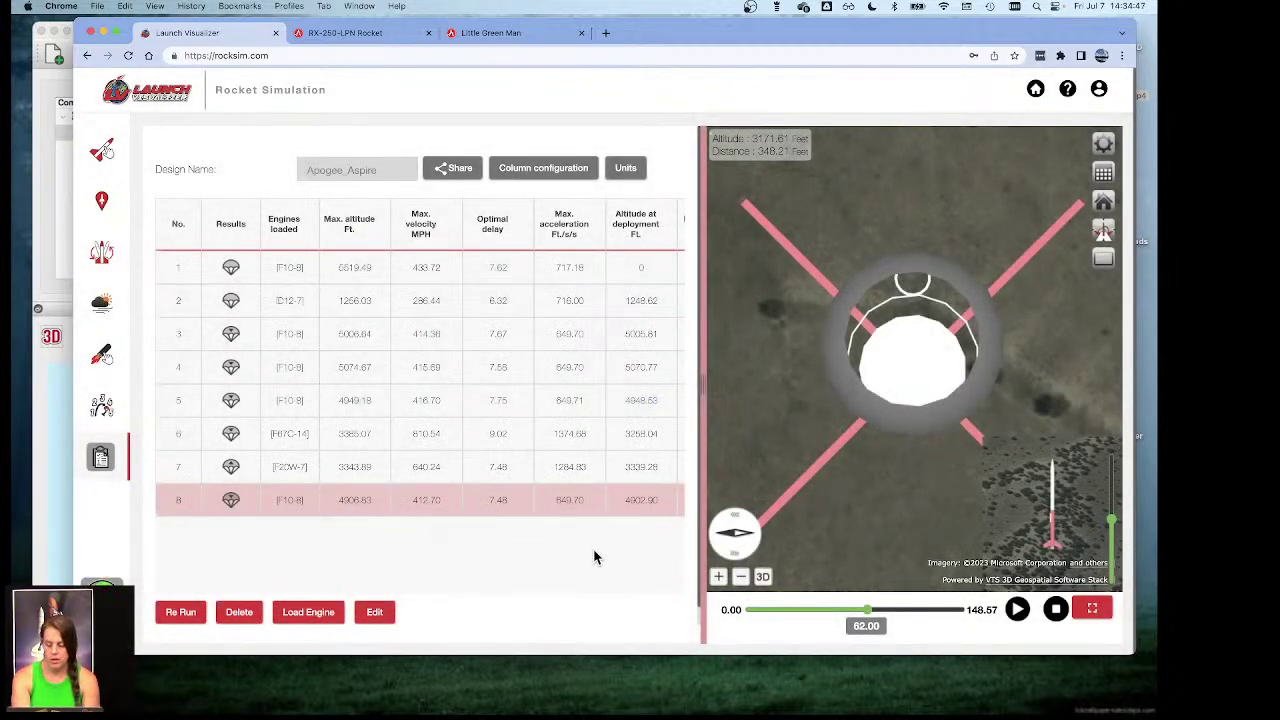
Step: Play the flight animation of simulation 8 in full screen, return to the results table and pause at 67.00 s
{"action": "left_click", "coordinate": [515, 510]}
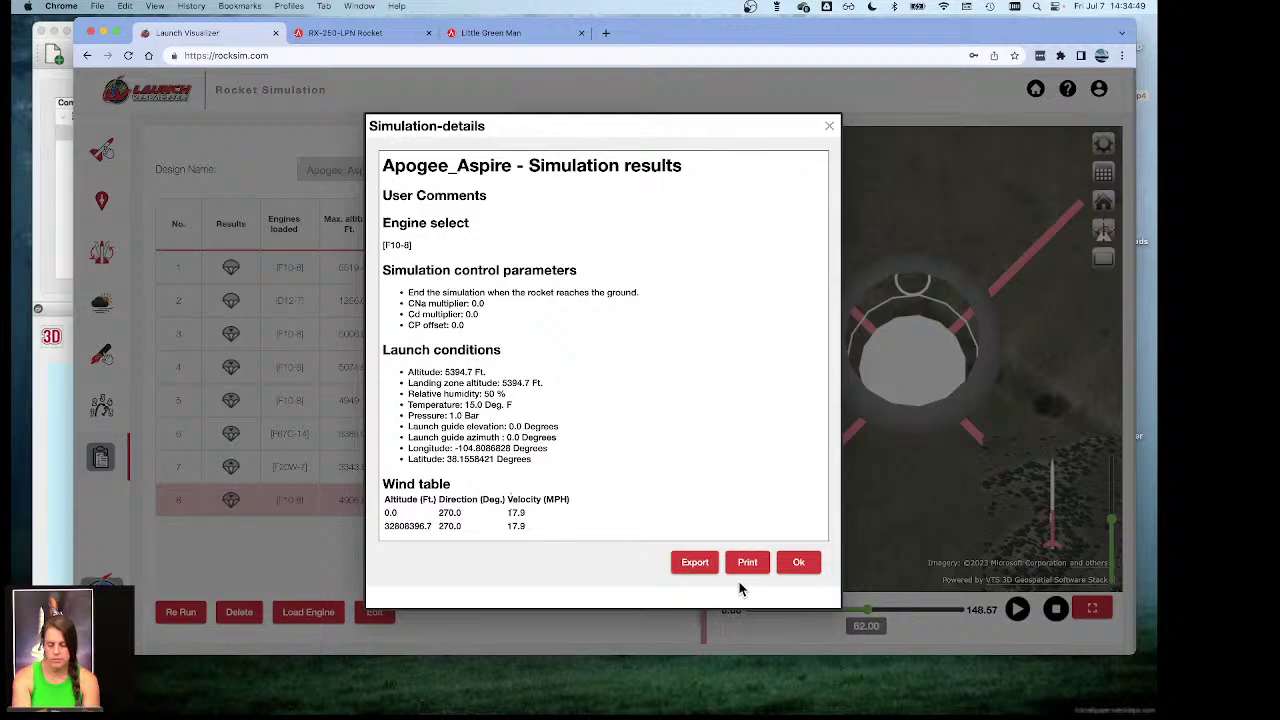
{"action": "left_click", "coordinate": [802, 562]}
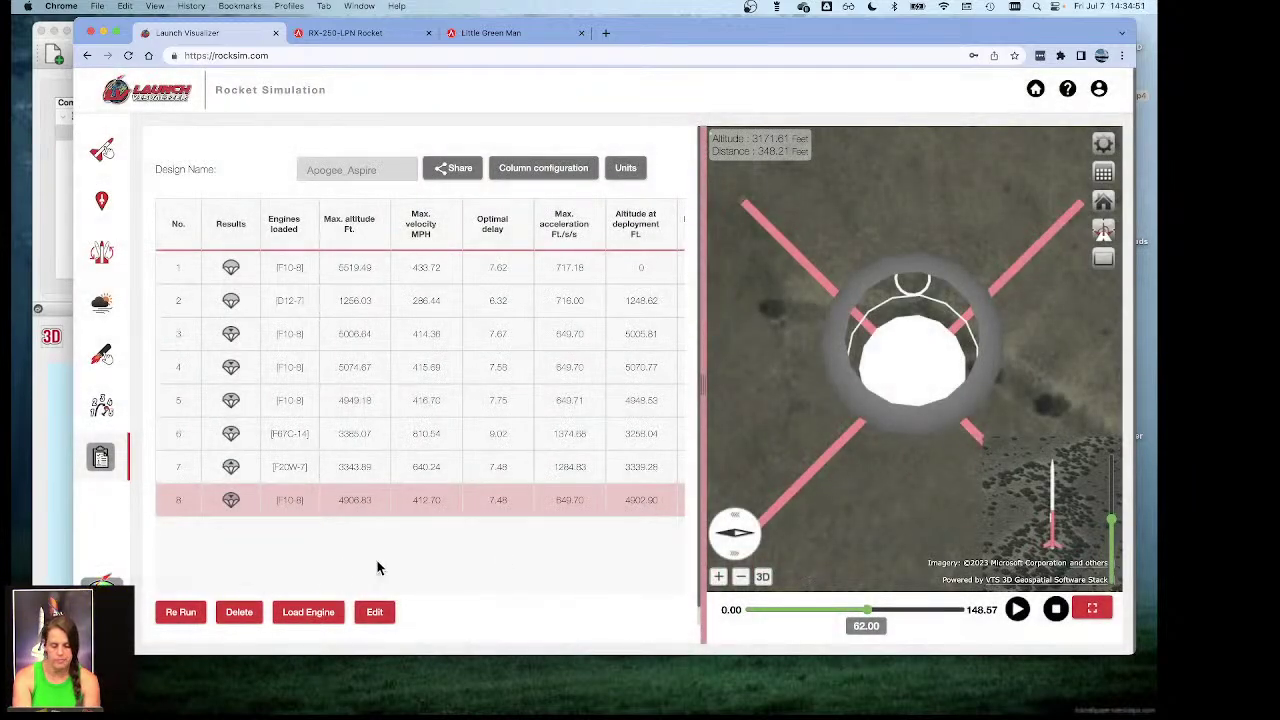
{"action": "left_click", "coordinate": [1093, 609]}
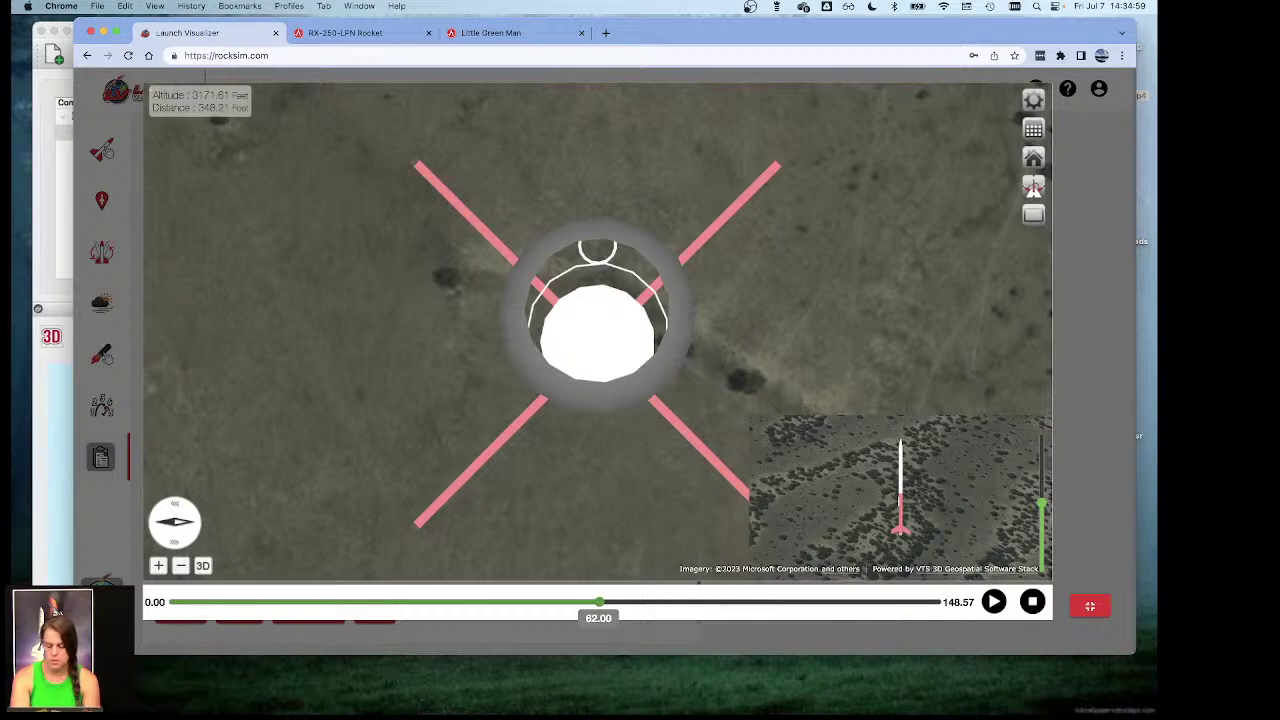
{"action": "left_click", "coordinate": [994, 603]}
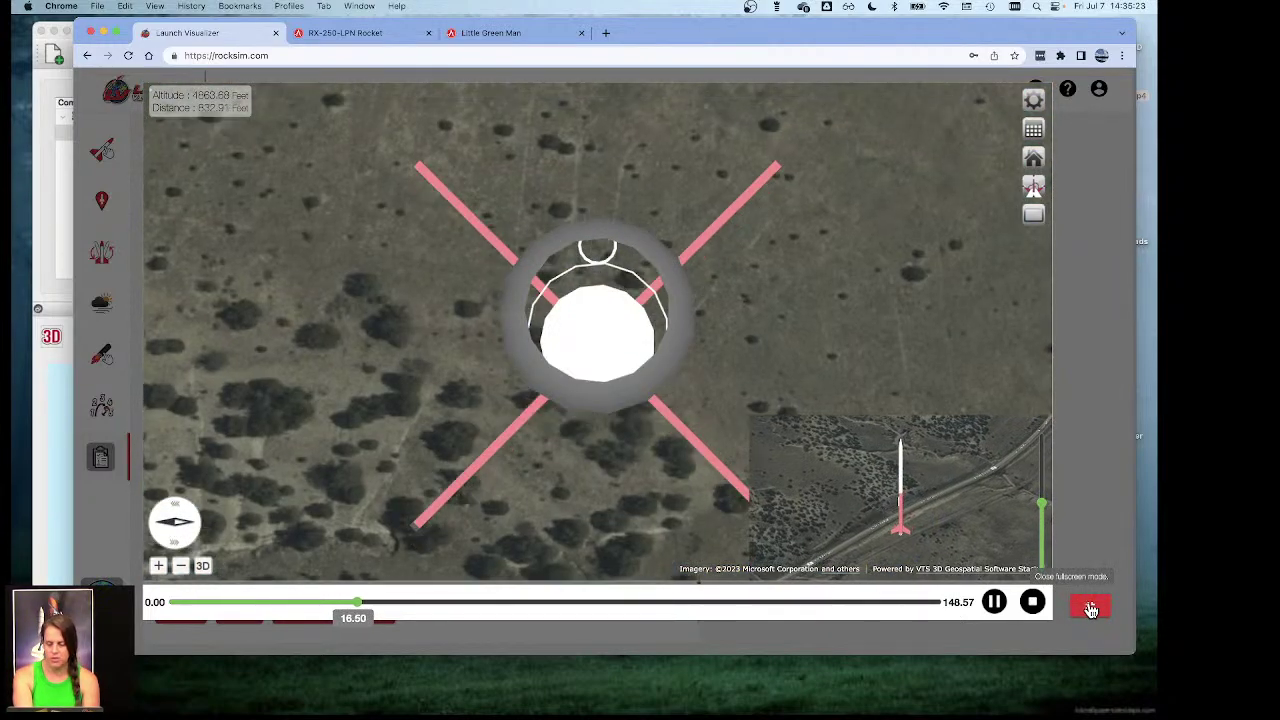
{"action": "left_click", "coordinate": [1091, 610]}
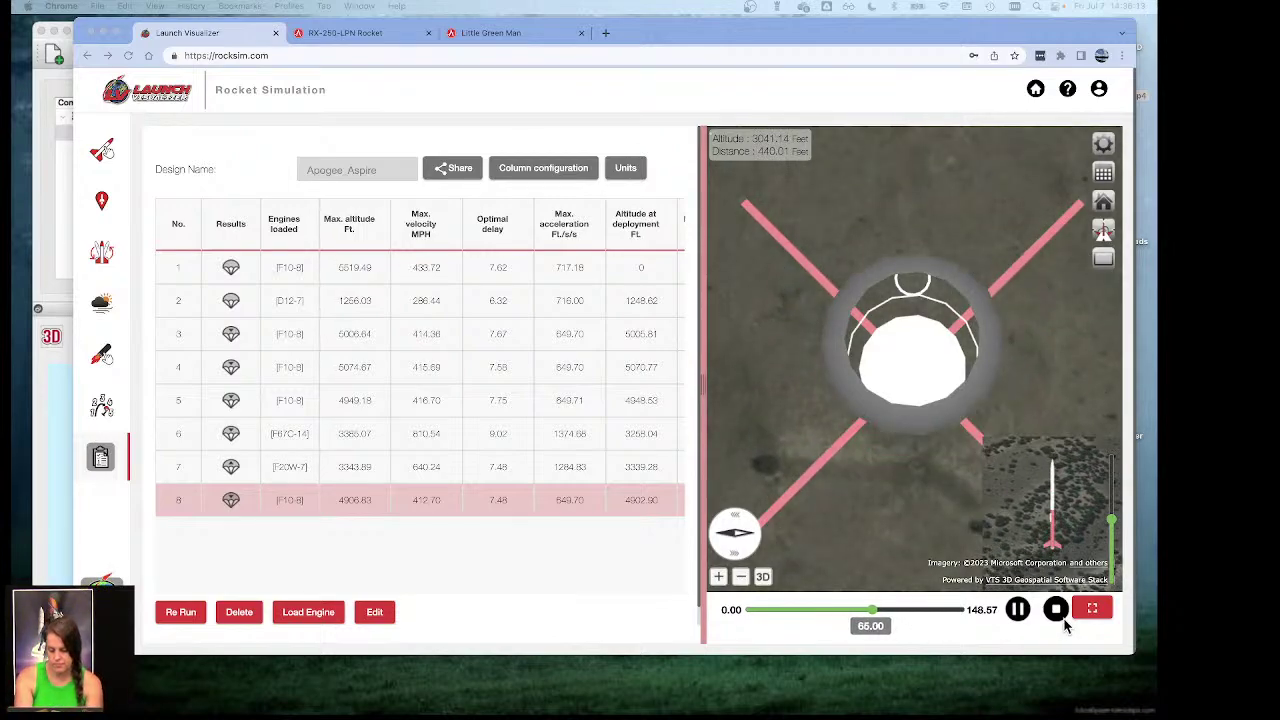
{"action": "left_click", "coordinate": [1018, 609]}
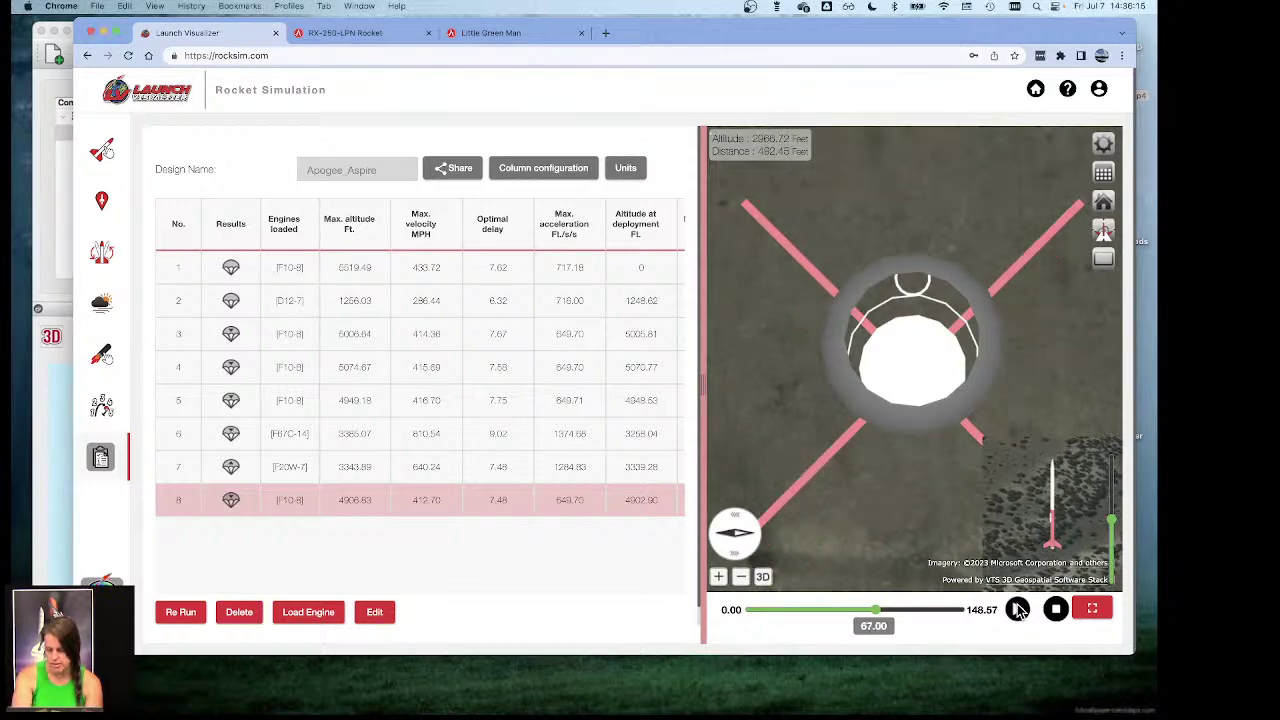
Step: Switch to RockSim and browse to the Designs folder for opening another design file
{"action": "left_click", "coordinate": [103, 34]}
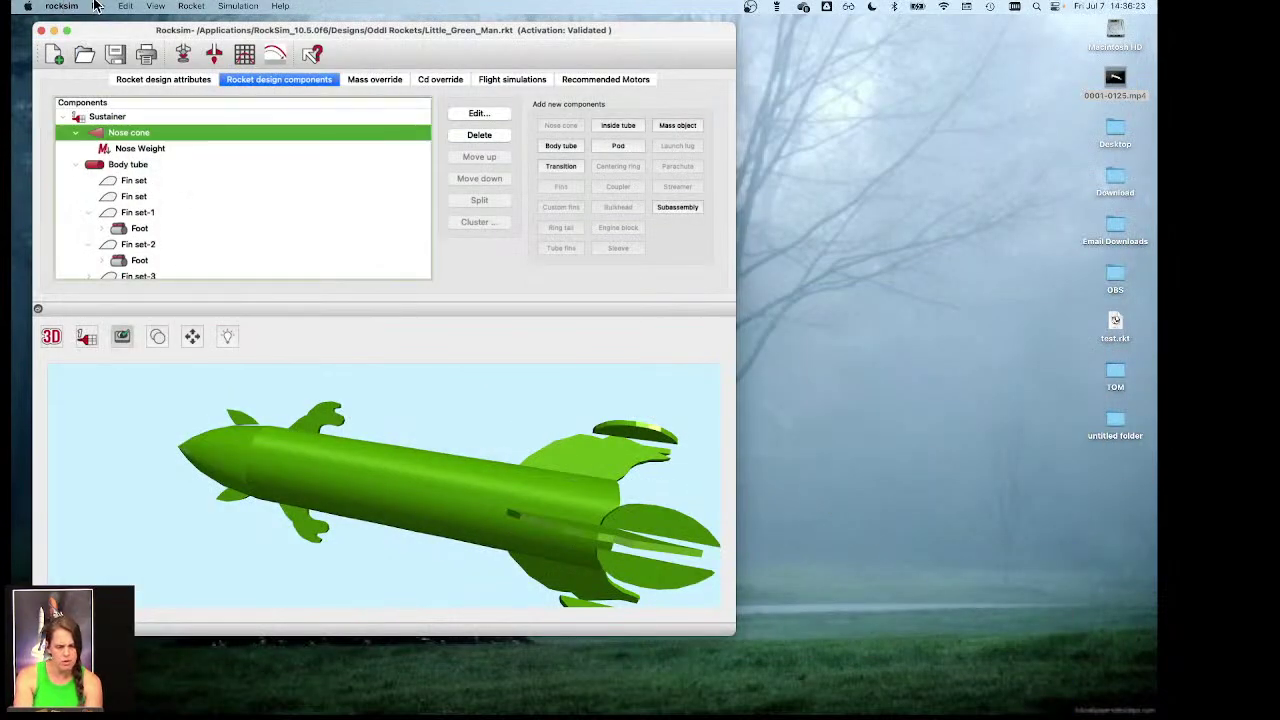
{"action": "left_click", "coordinate": [98, 6]}
{"action": "mouse_move", "coordinate": [112, 42]}
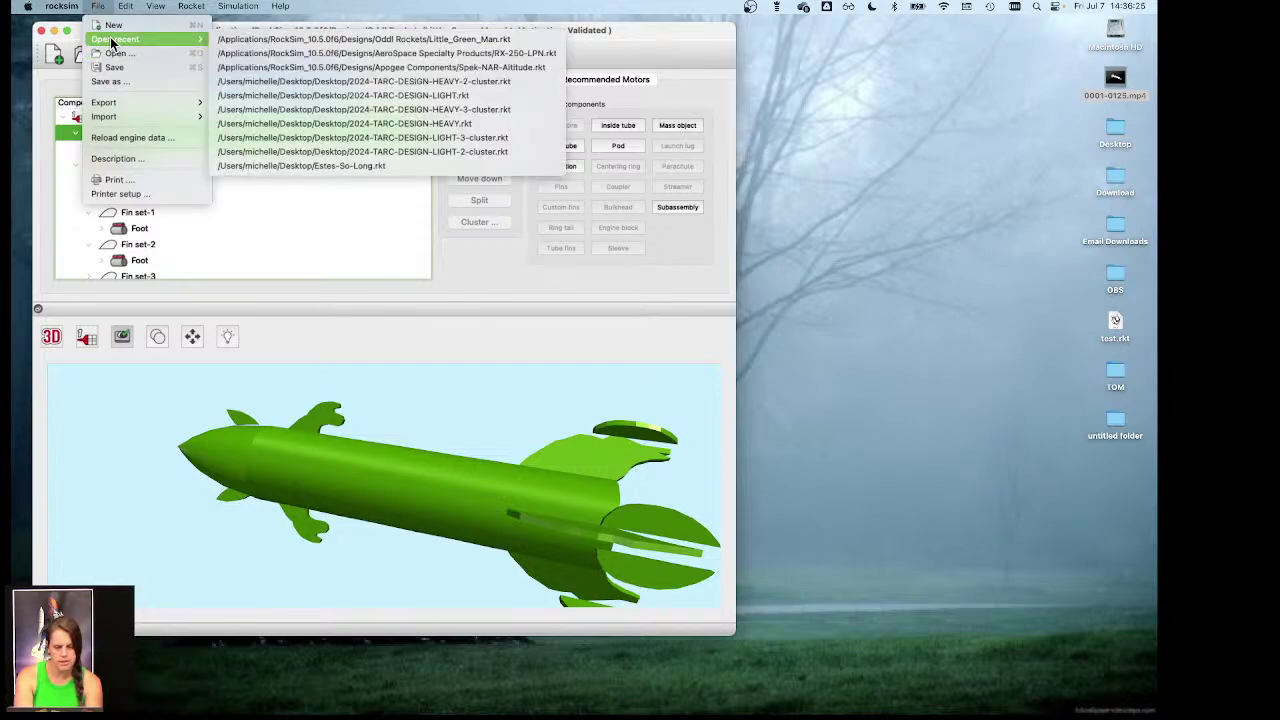
{"action": "key", "text": "Escape"}
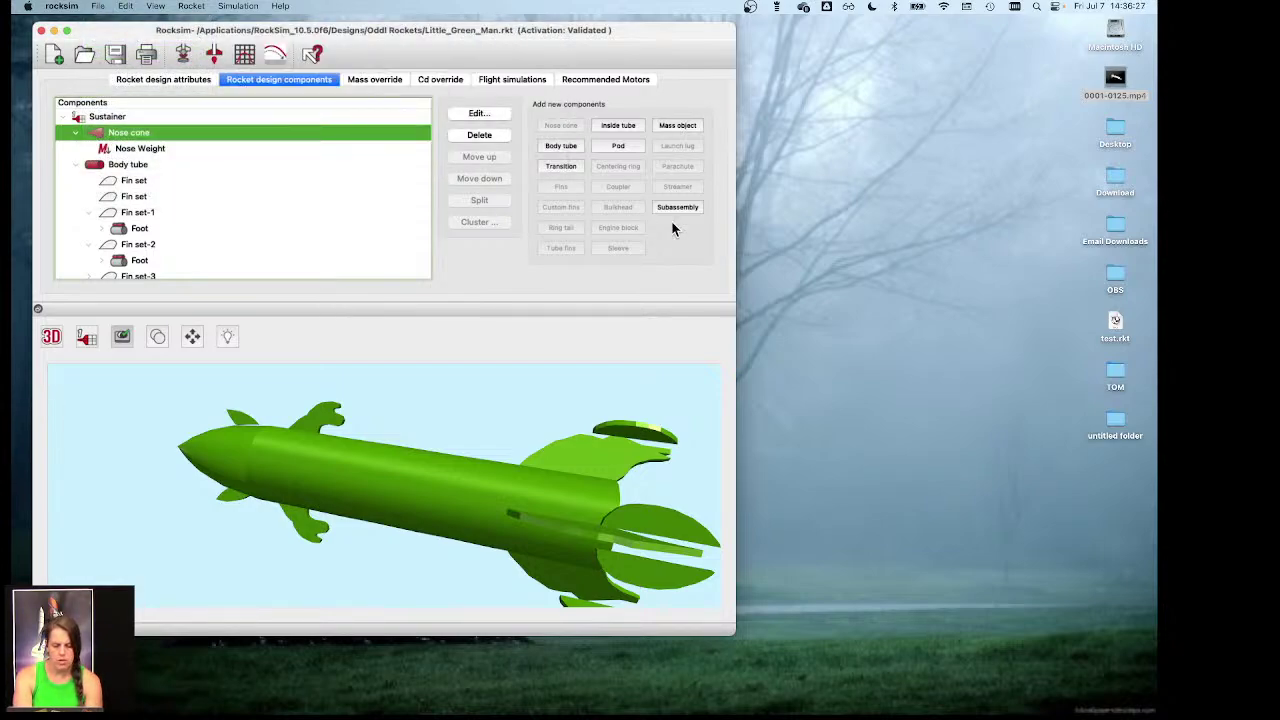
{"action": "key", "text": "super+o"}
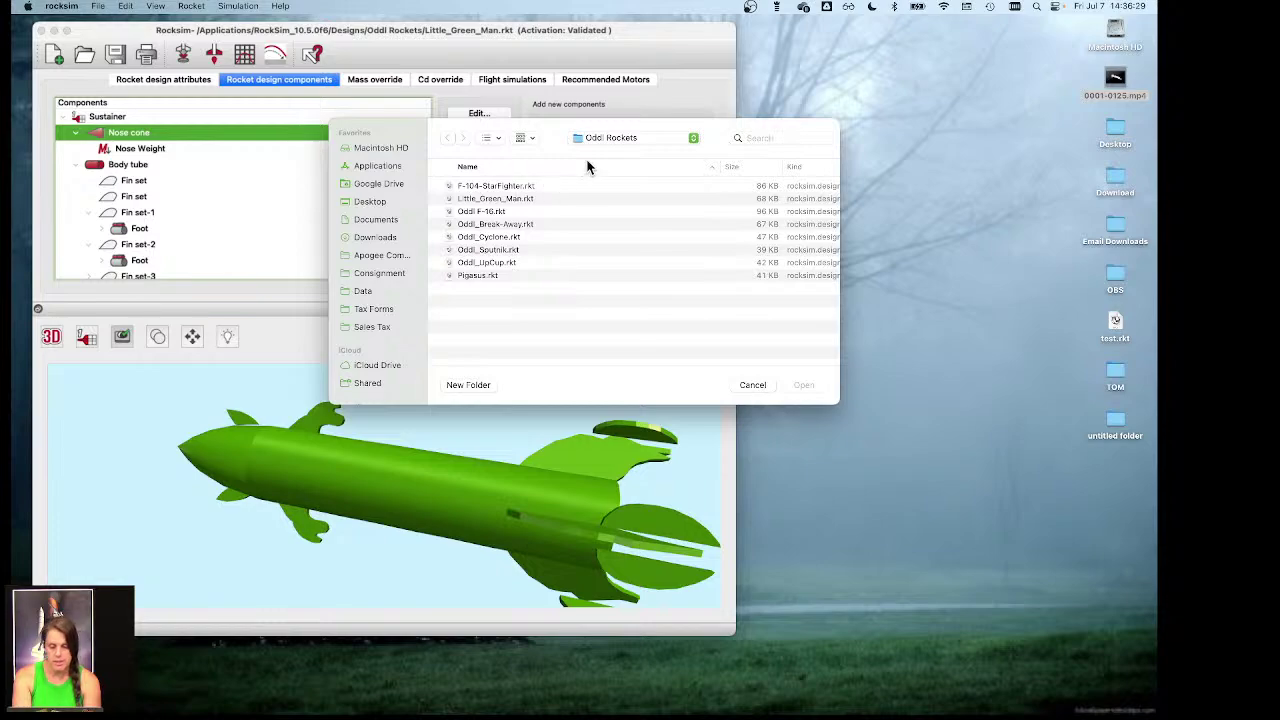
{"action": "left_click", "coordinate": [608, 139]}
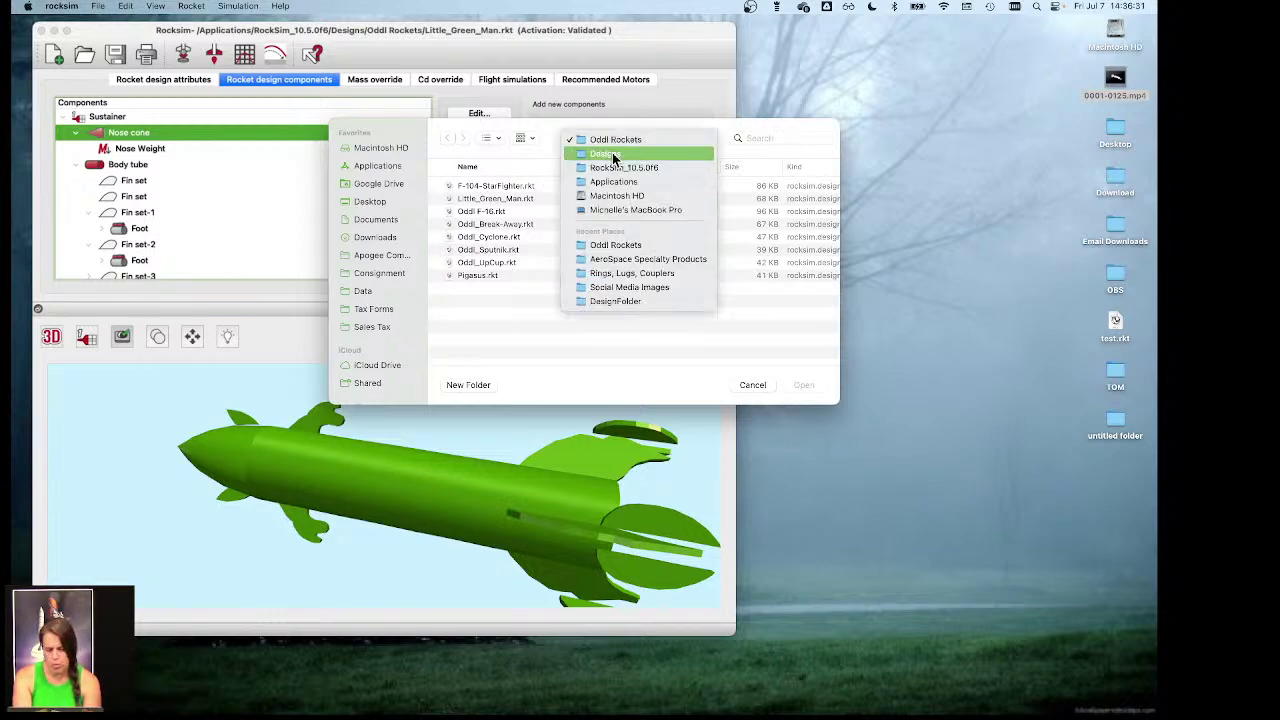
{"action": "left_click", "coordinate": [613, 155]}
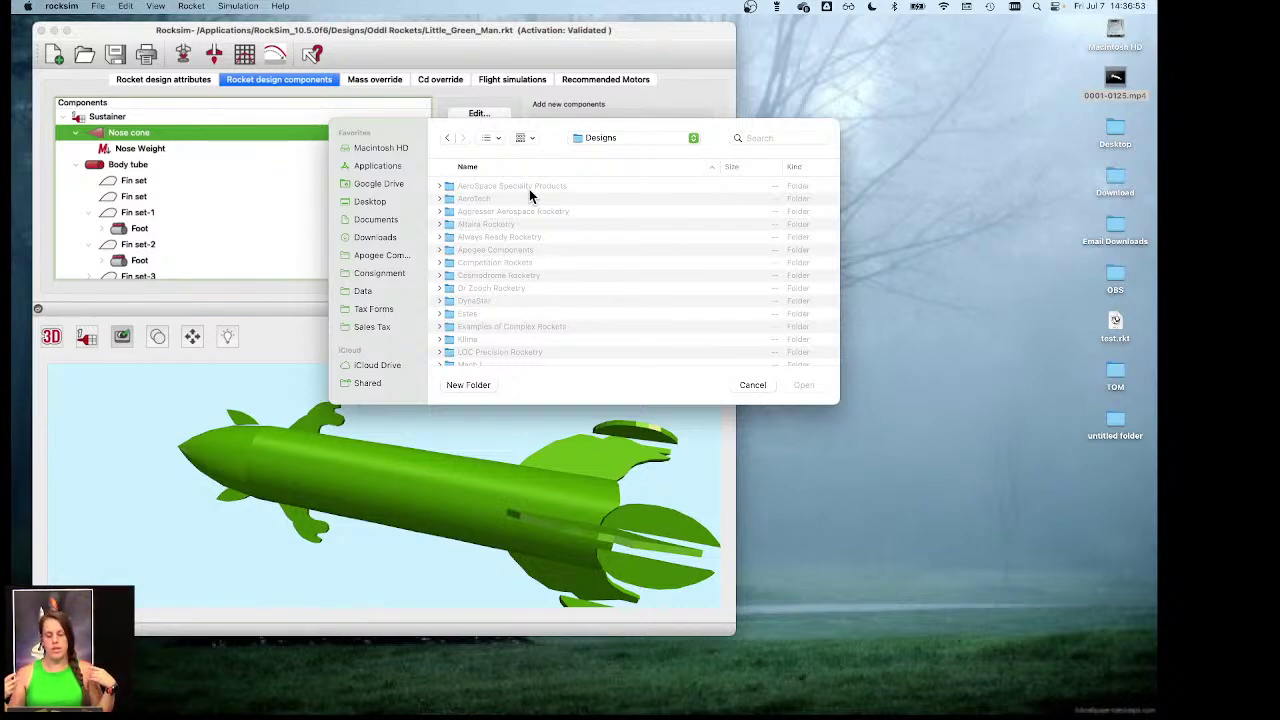
Step: Open DynaStar_Rip-Roar.RKT from the DynaStar folder, saving the changes to the current Little Green Man design
{"action": "scroll", "coordinate": [508, 305], "scroll_direction": "down", "scroll_amount": 5}
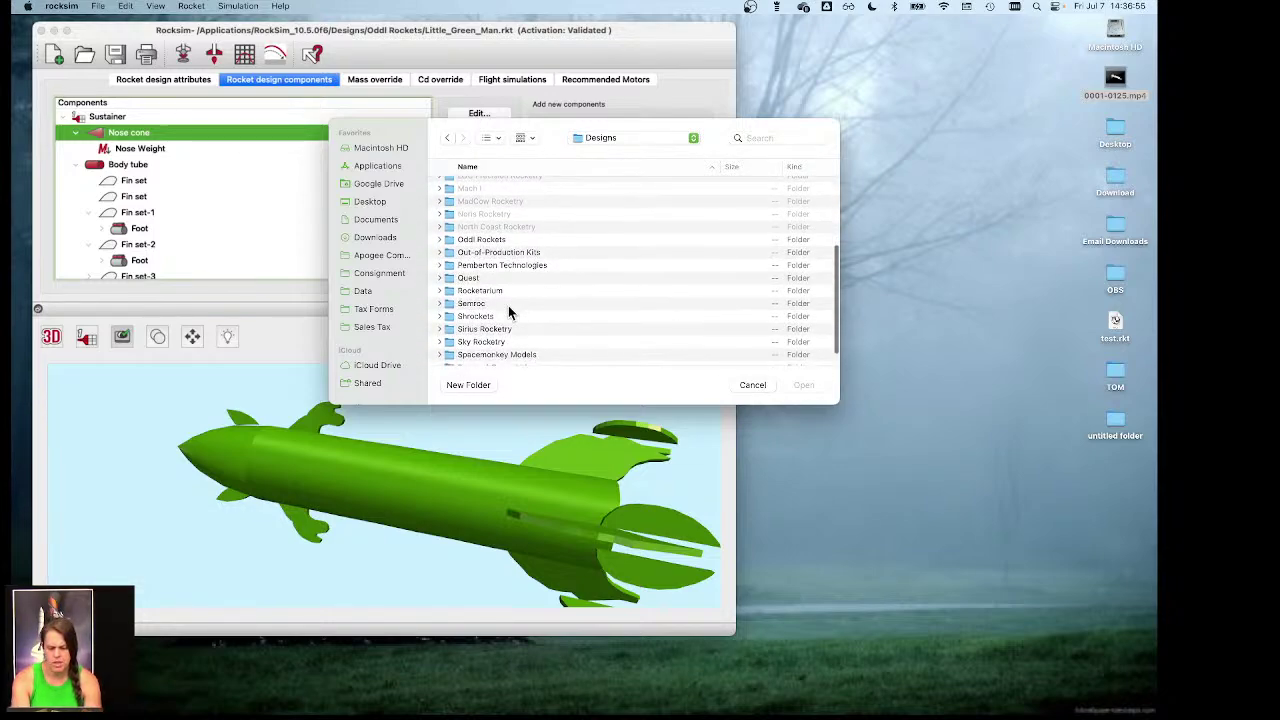
{"action": "scroll", "coordinate": [508, 305], "scroll_direction": "up", "scroll_amount": 5}
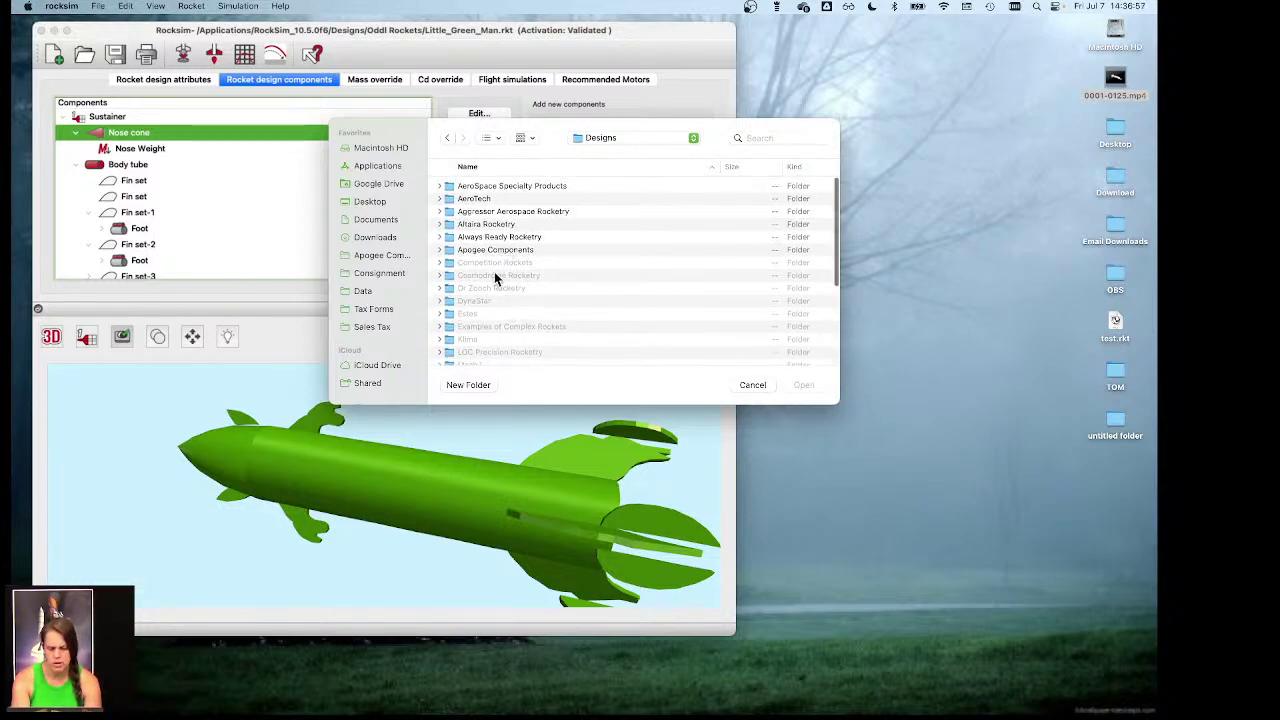
{"action": "double_click", "coordinate": [483, 300]}
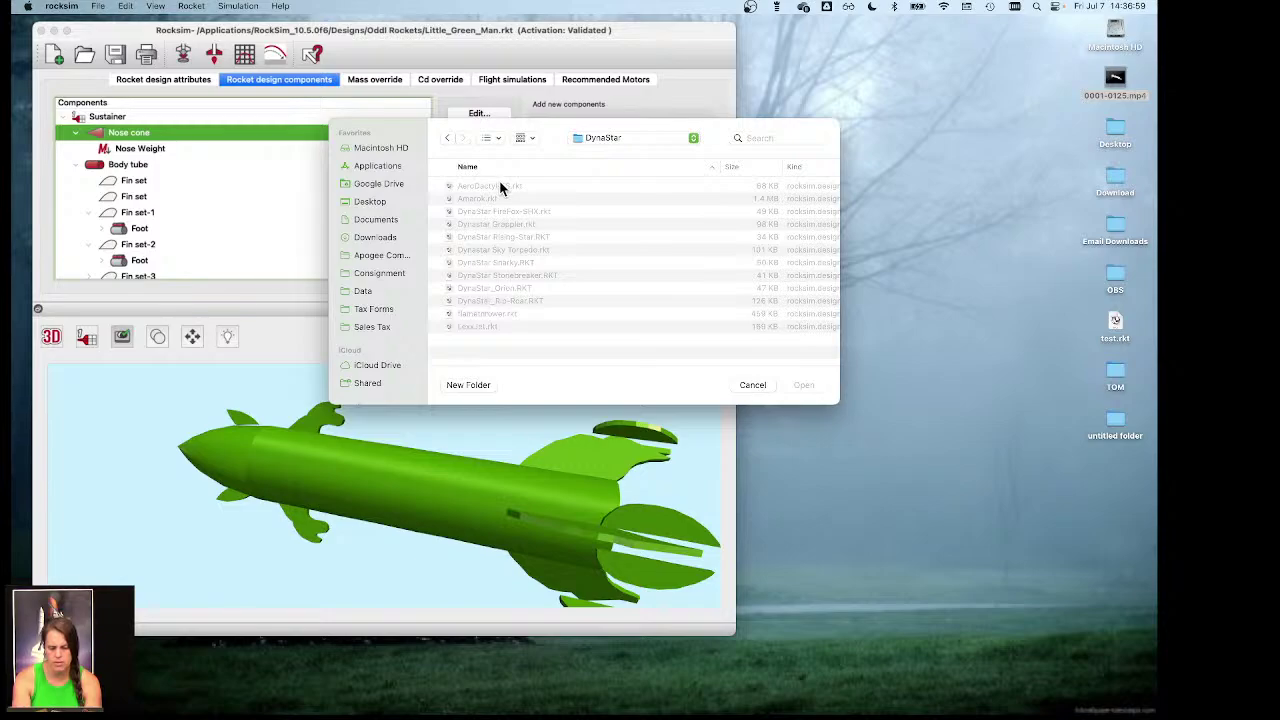
{"action": "left_click", "coordinate": [513, 301]}
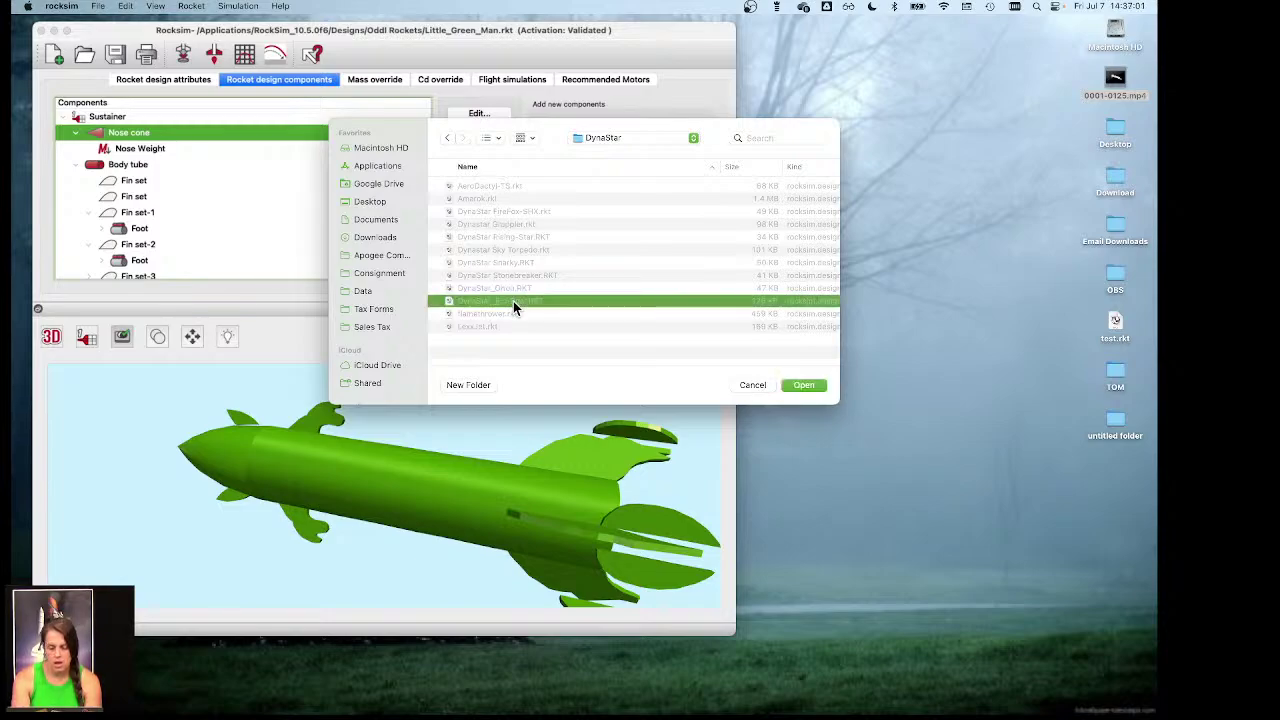
{"action": "left_click", "coordinate": [805, 385]}
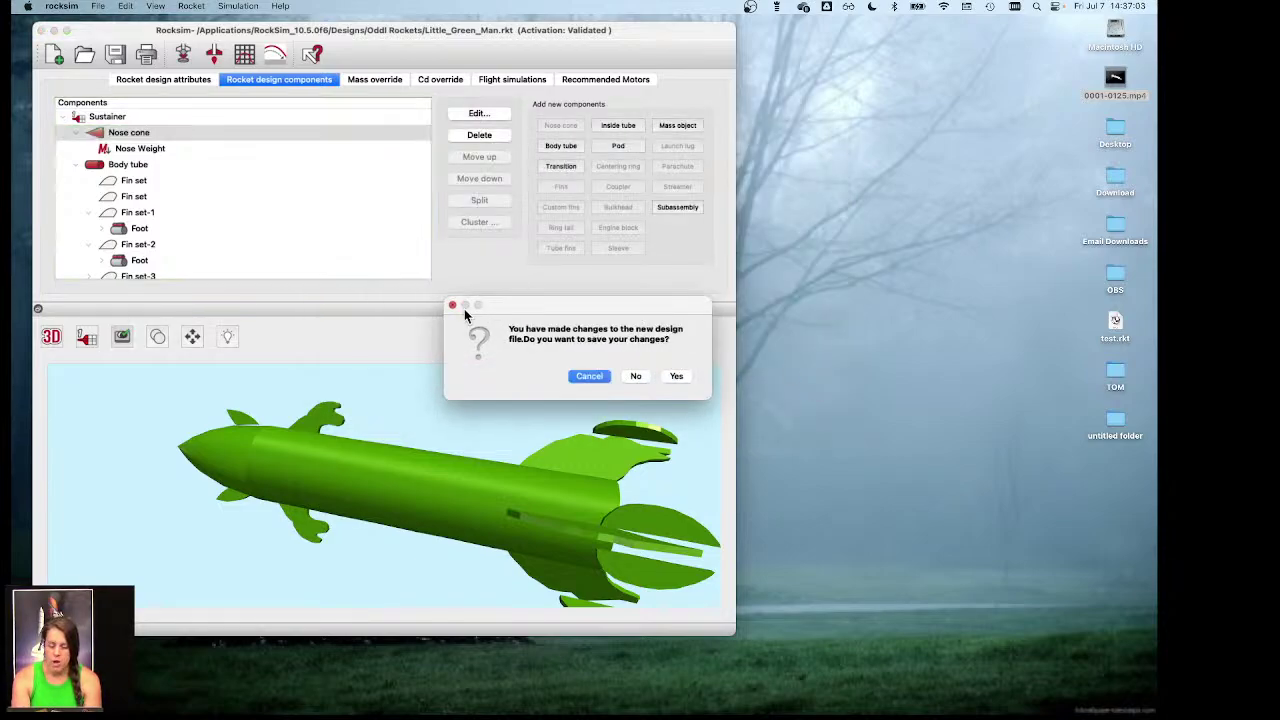
{"action": "left_click", "coordinate": [677, 378]}
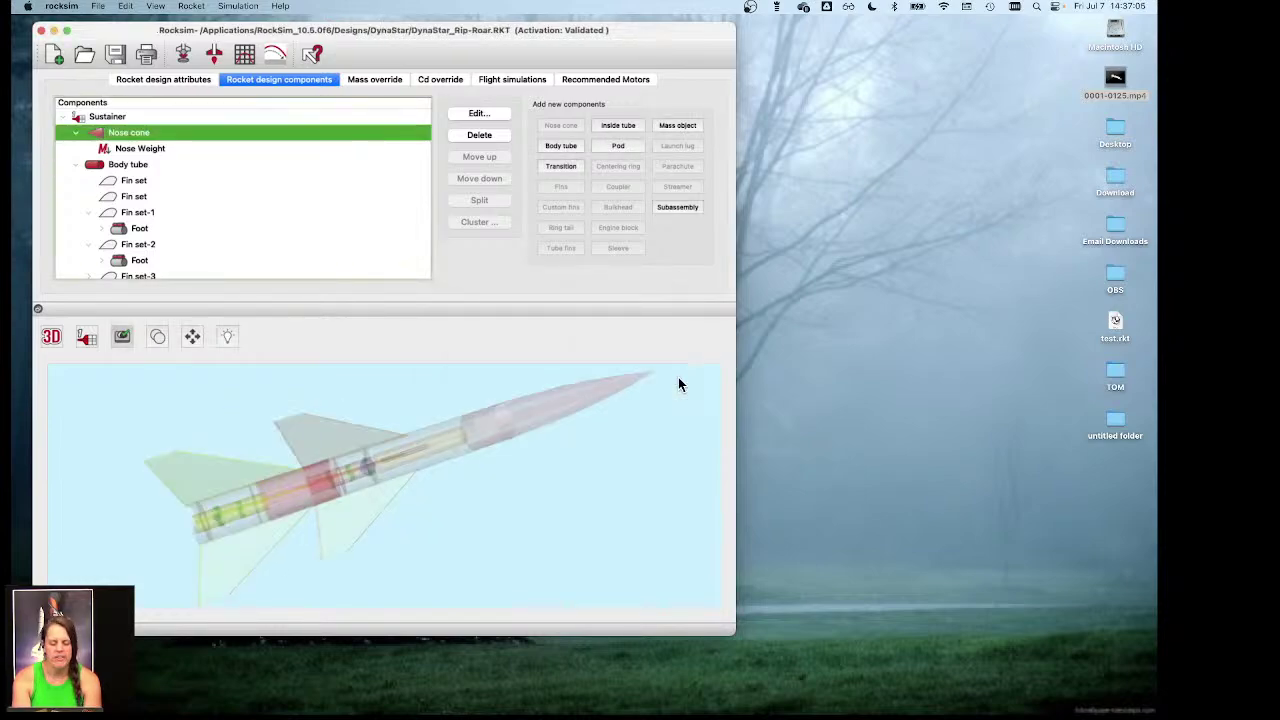
Step: Select the Booster Body tube and expand it to inspect its components
{"action": "left_click", "coordinate": [250, 428]}
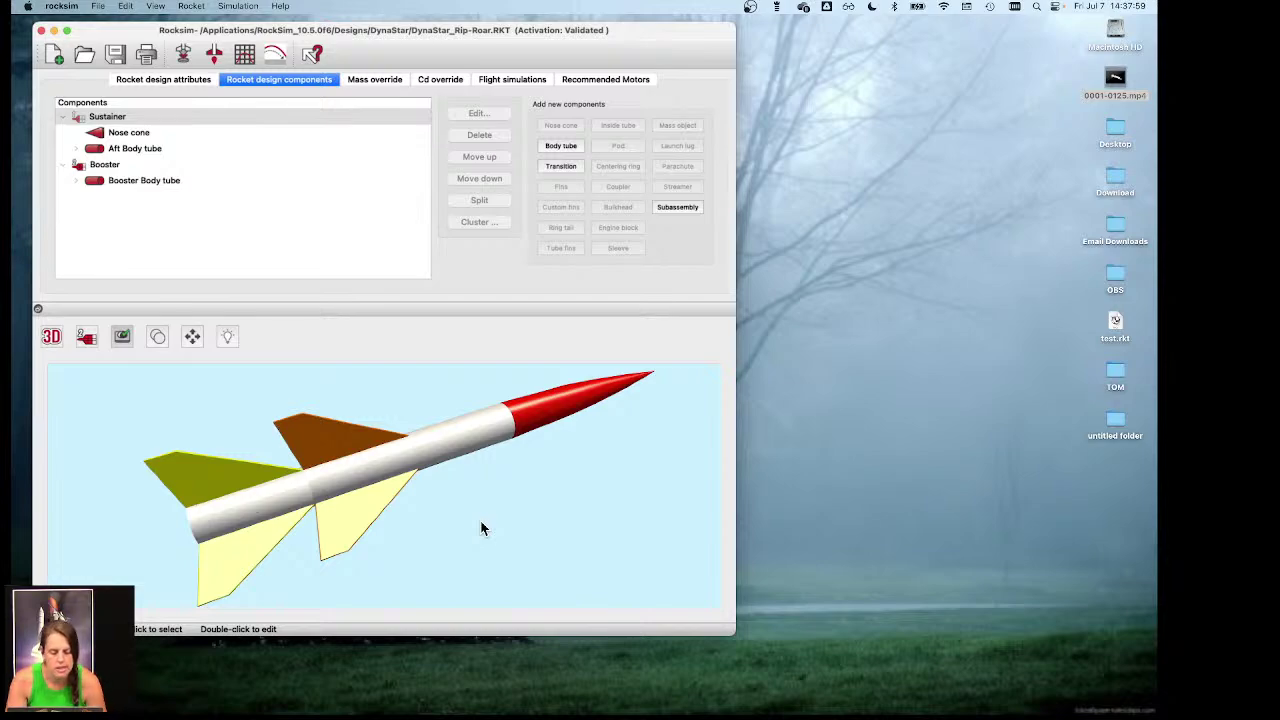
{"action": "left_click", "coordinate": [149, 180]}
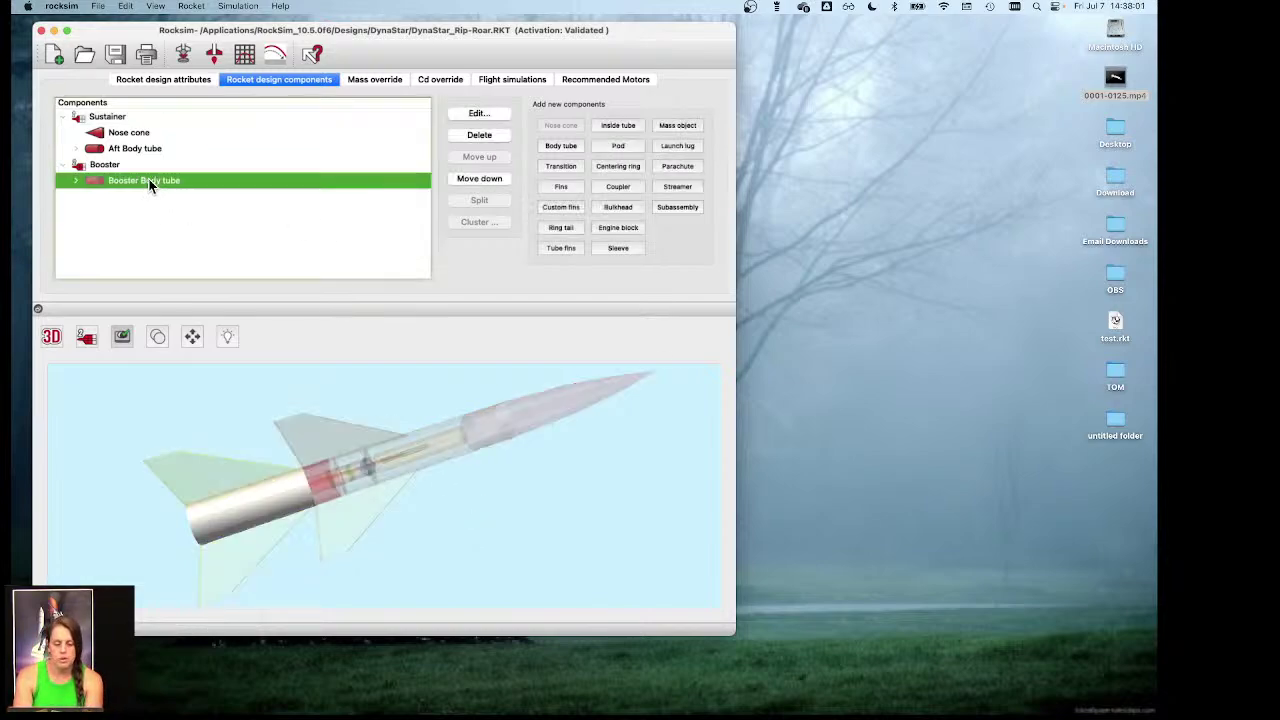
{"action": "left_click", "coordinate": [75, 180]}
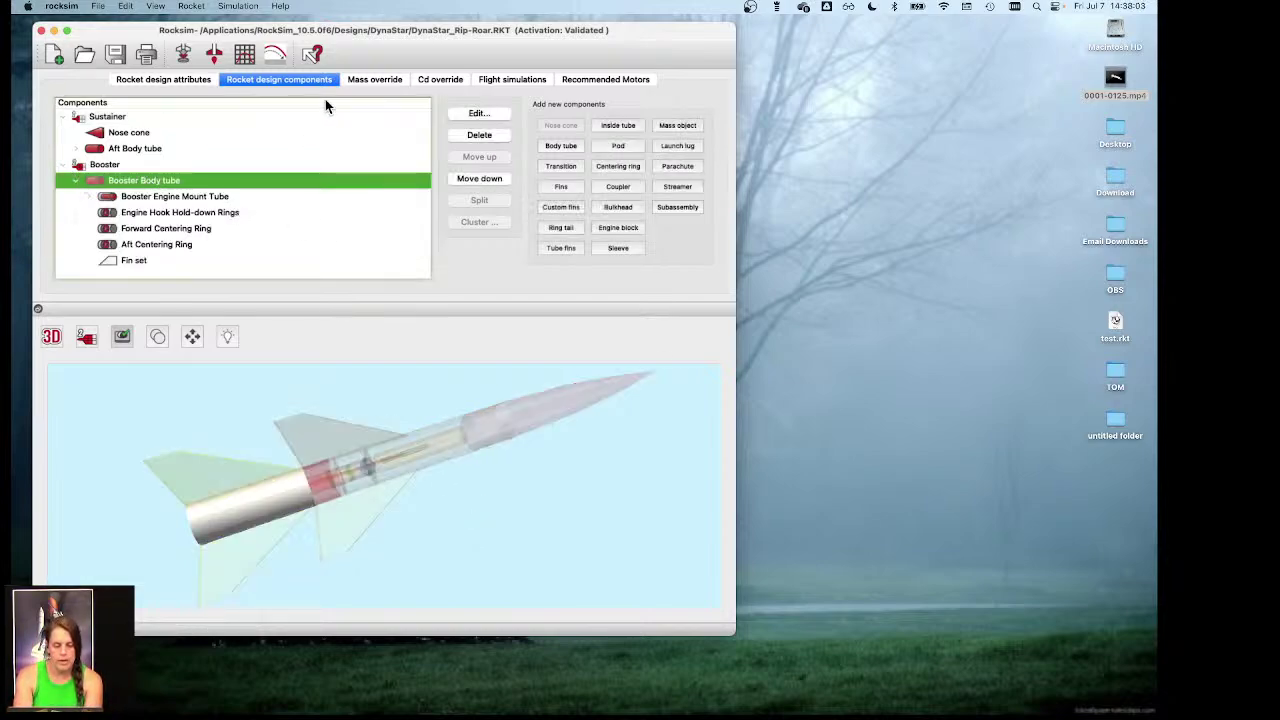
Step: Review the engine selection and flight events in the simulation properties, leaving them unchanged
{"action": "left_click", "coordinate": [183, 57]}
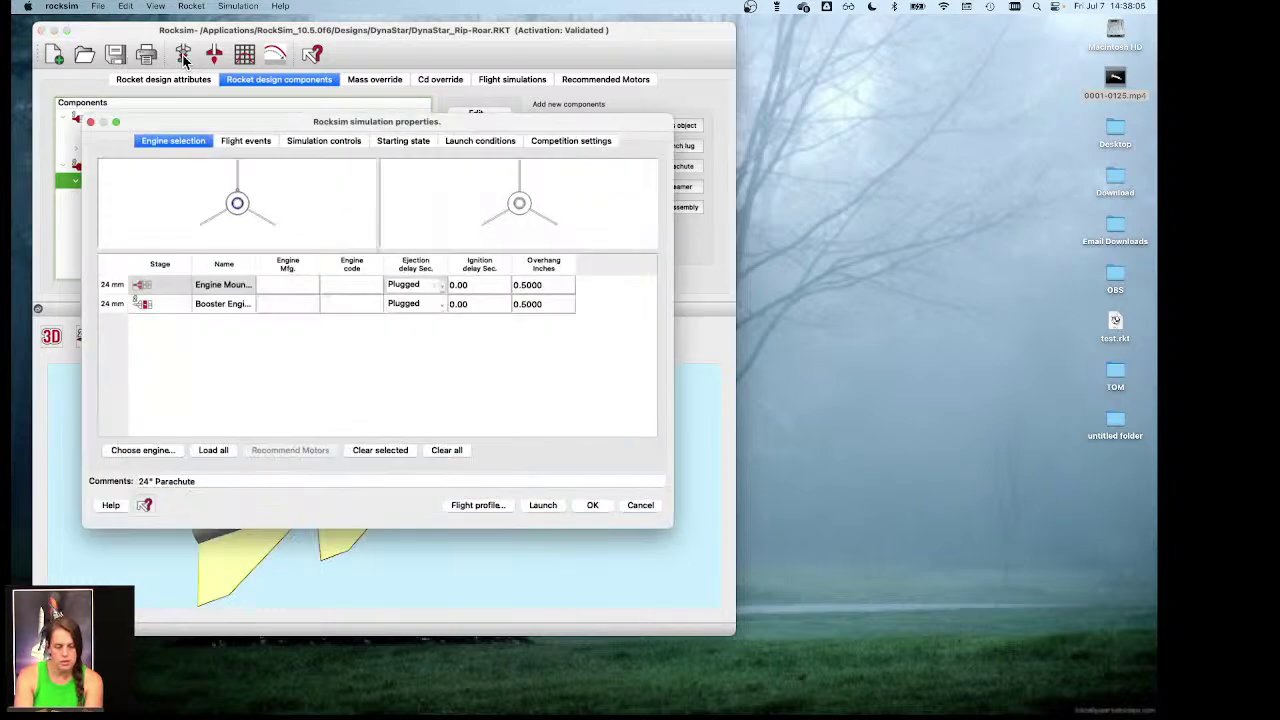
{"action": "left_click", "coordinate": [248, 143]}
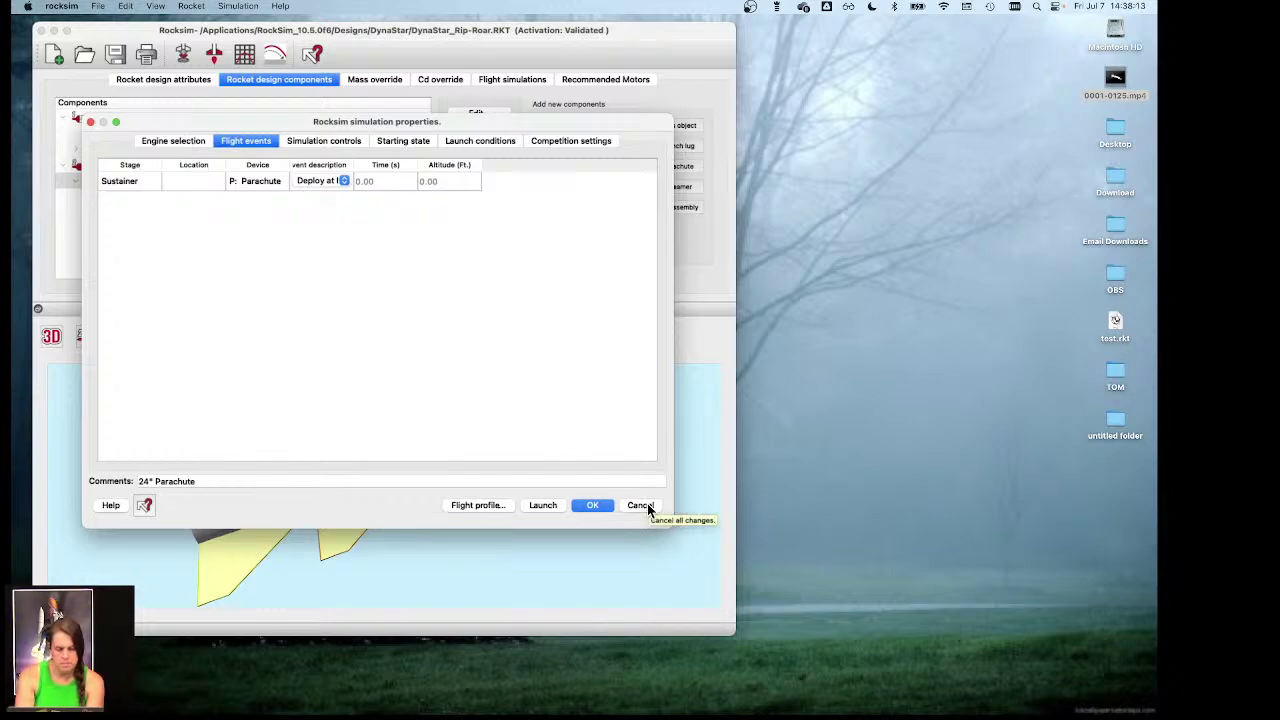
{"action": "left_click", "coordinate": [647, 506]}
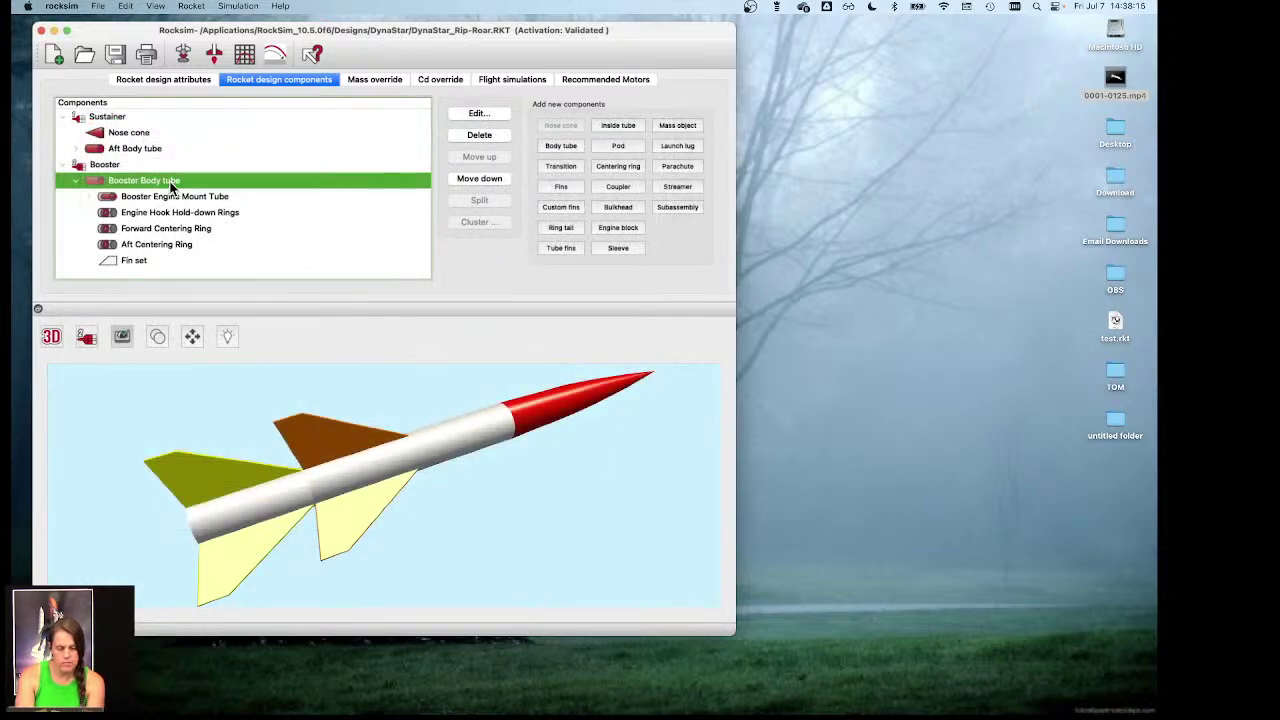
Step: Compare the booster stage with the sustainer's Aft Body tube and expand the tube to inspect its components
{"action": "left_click", "coordinate": [116, 167]}
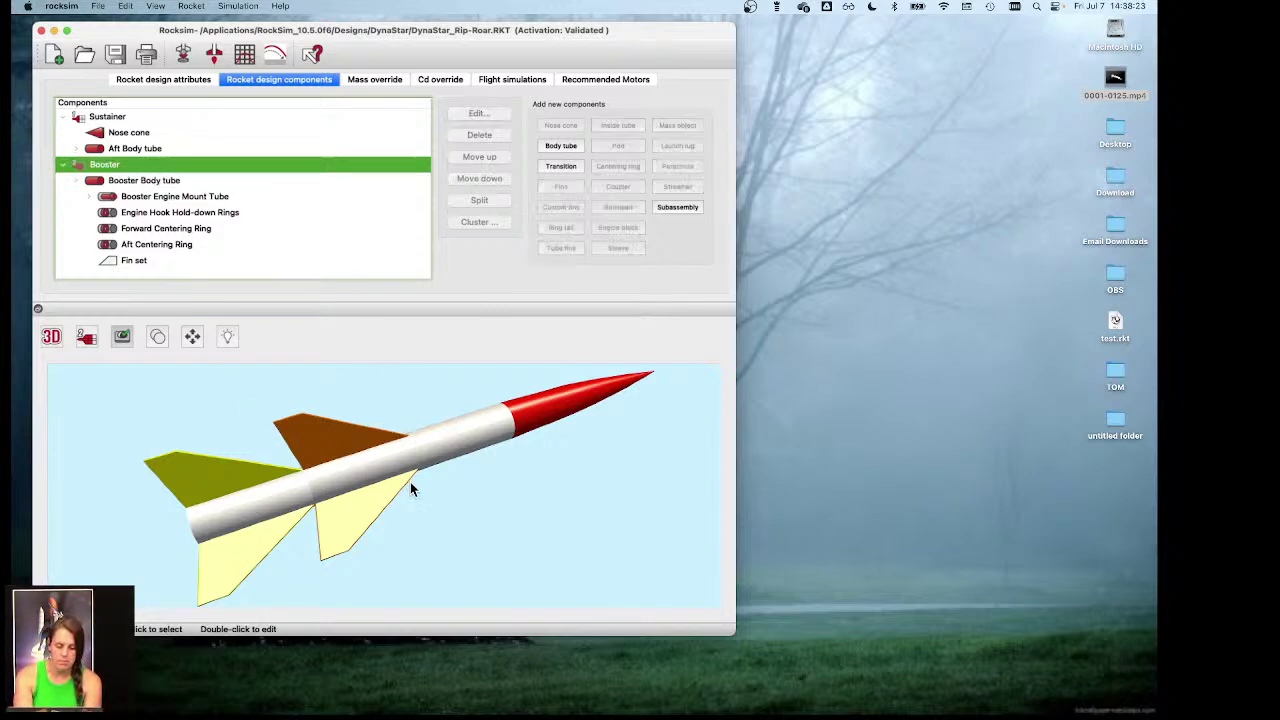
{"action": "left_click", "coordinate": [455, 443]}
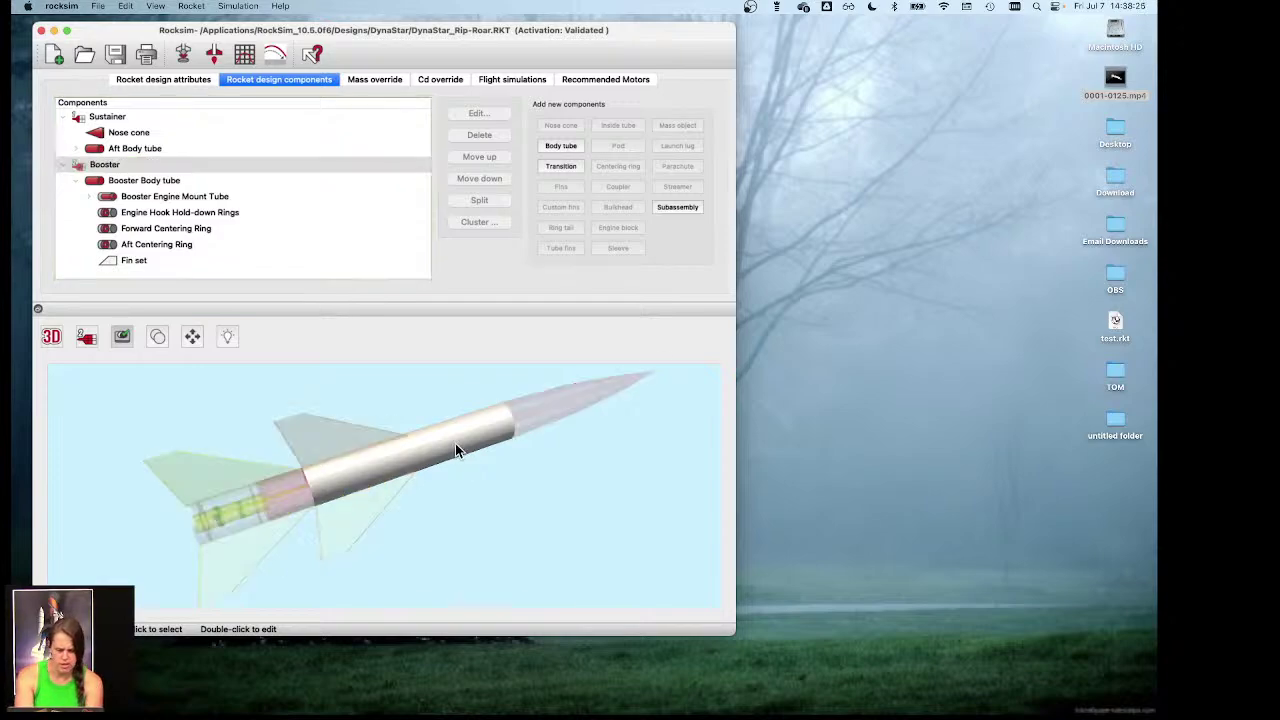
{"action": "left_click", "coordinate": [463, 482]}
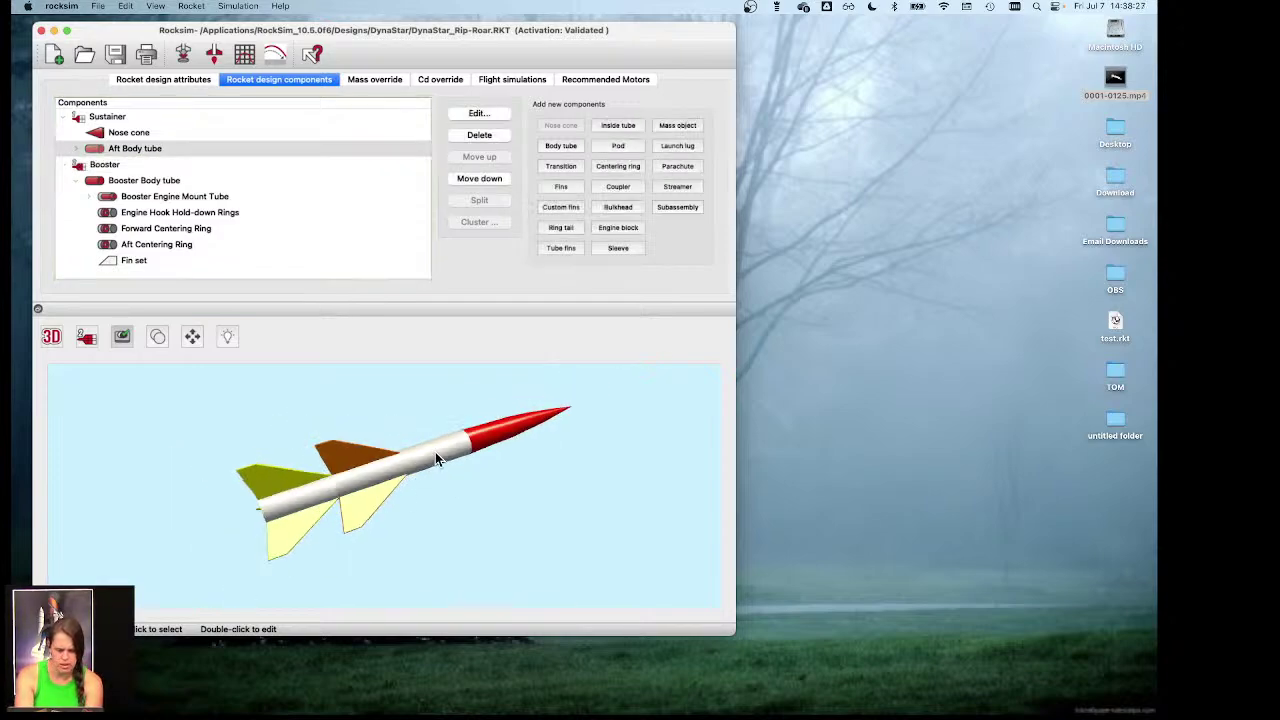
{"action": "scroll", "coordinate": [435, 451], "scroll_direction": "up", "scroll_amount": 2}
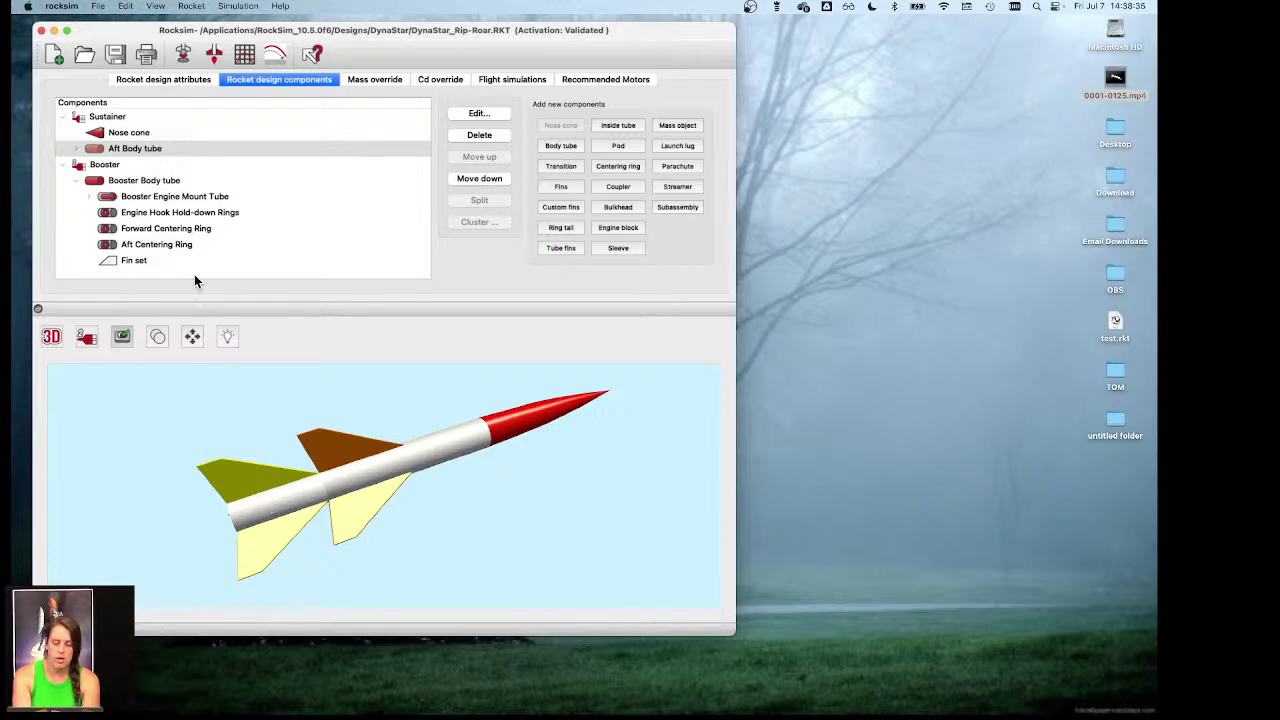
{"action": "left_click", "coordinate": [81, 148]}
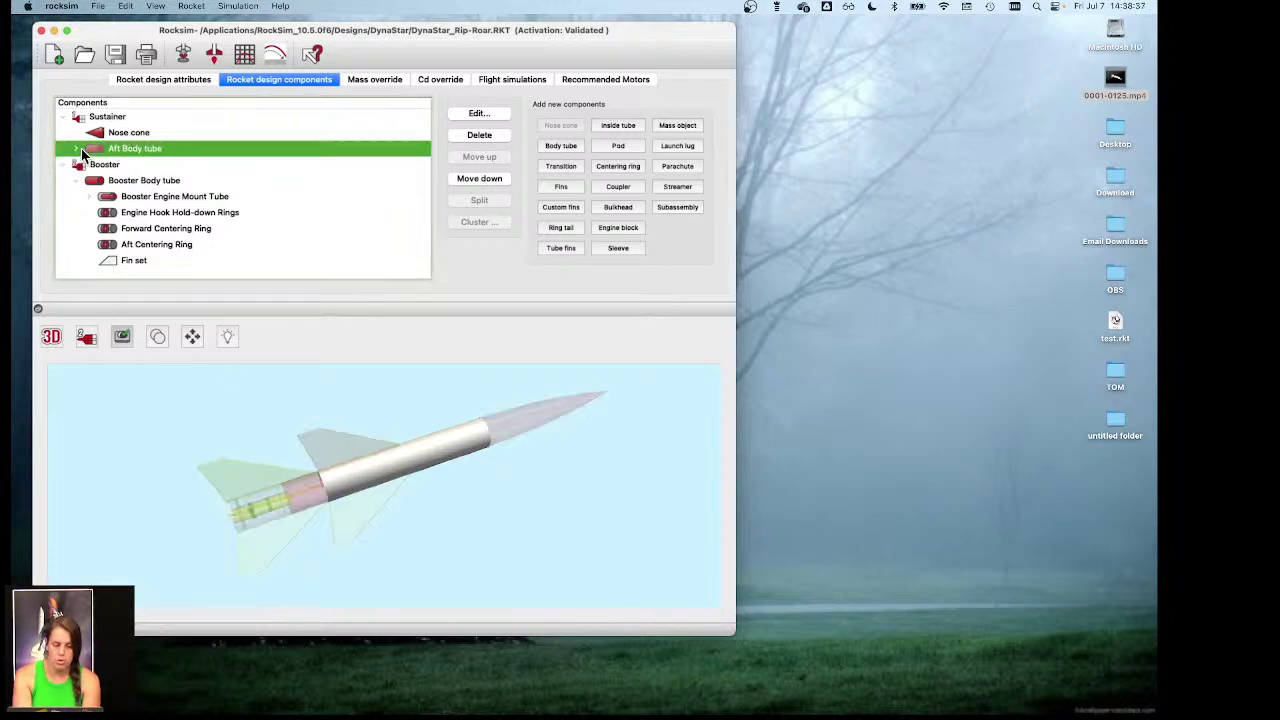
{"action": "left_click", "coordinate": [75, 148]}
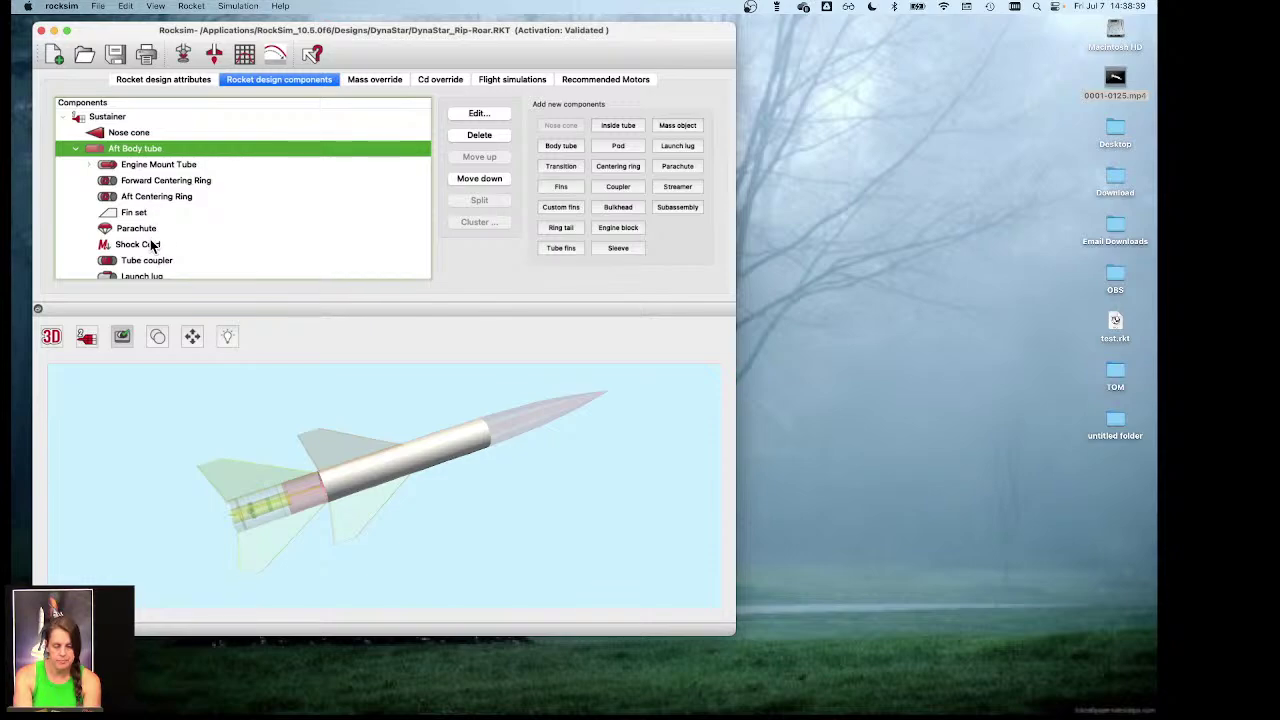
Step: Collapse the Aft Body tube and load an Estes D12 with a 7-second ejection delay into the sustainer's engine mount
{"action": "left_click", "coordinate": [150, 232]}
{"action": "left_click", "coordinate": [76, 148]}
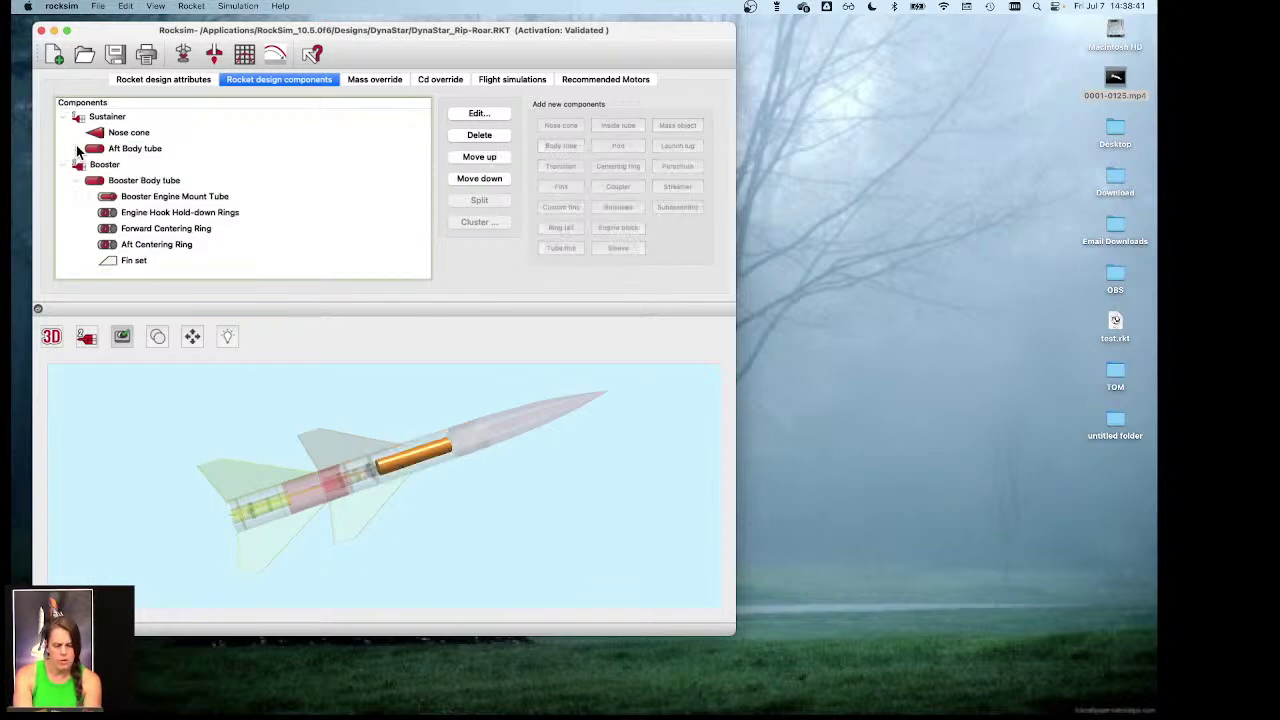
{"action": "left_click", "coordinate": [185, 58]}
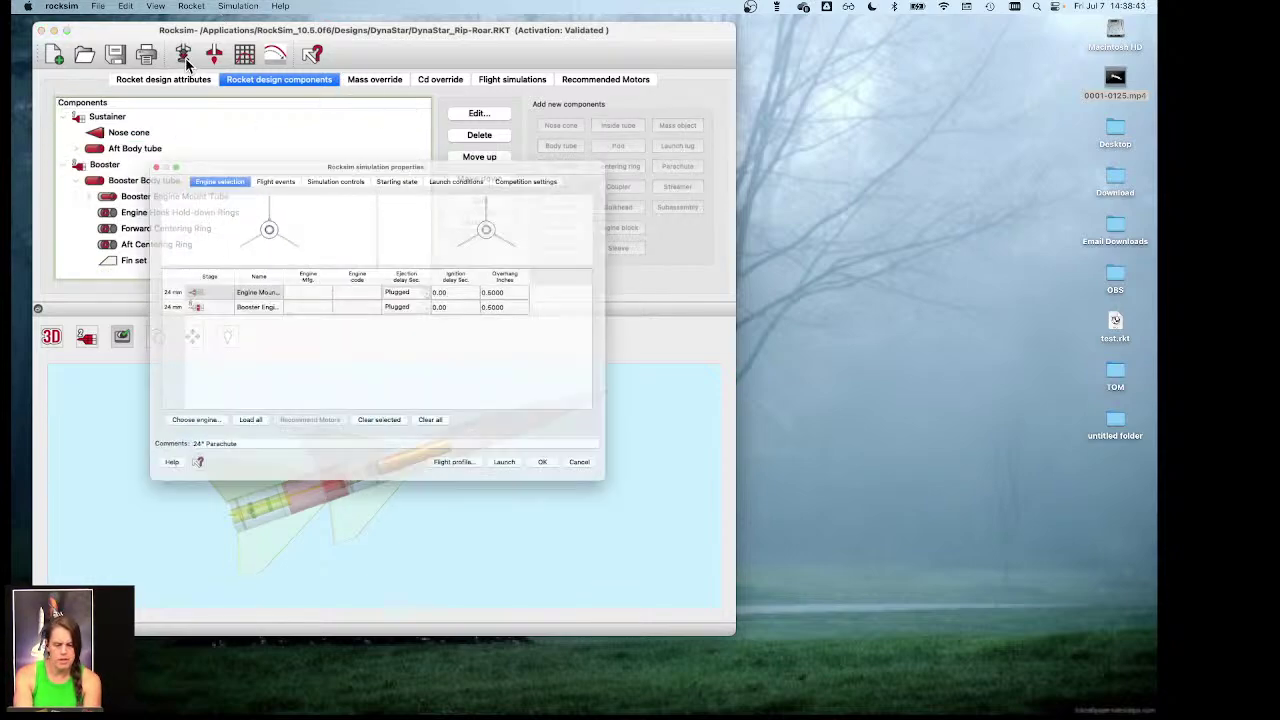
{"action": "left_click", "coordinate": [165, 452]}
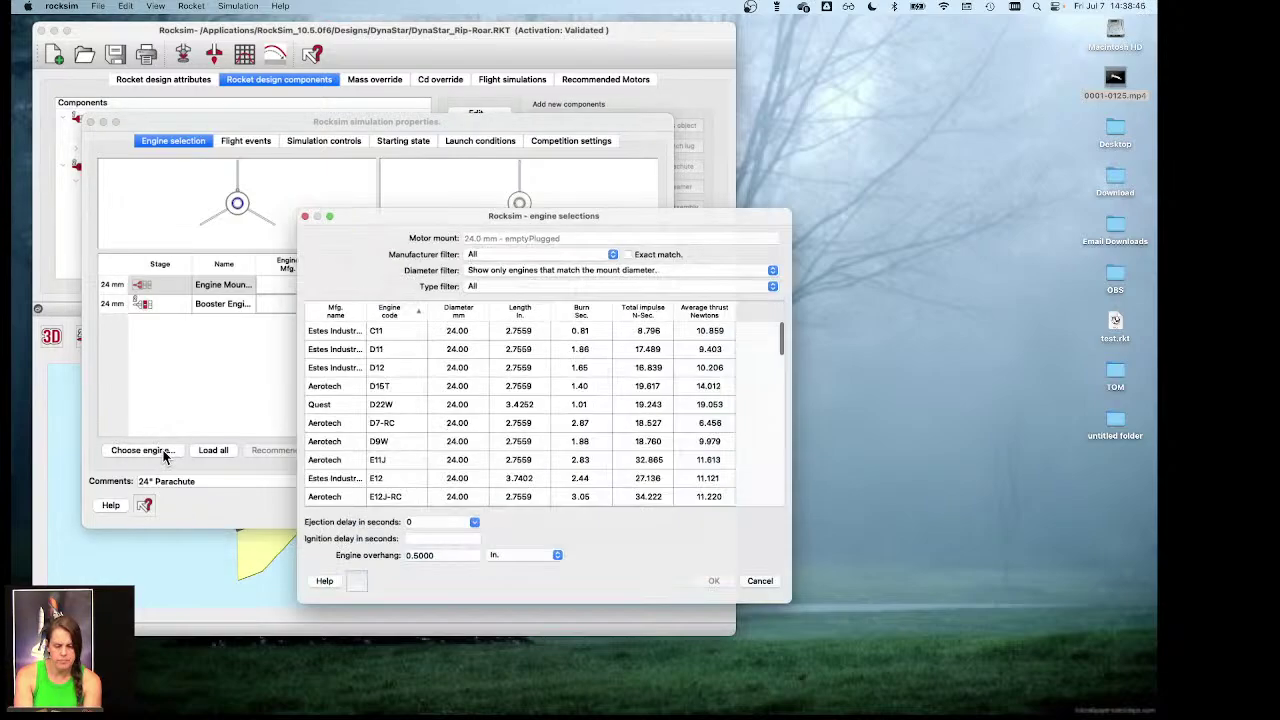
{"action": "left_click", "coordinate": [331, 363]}
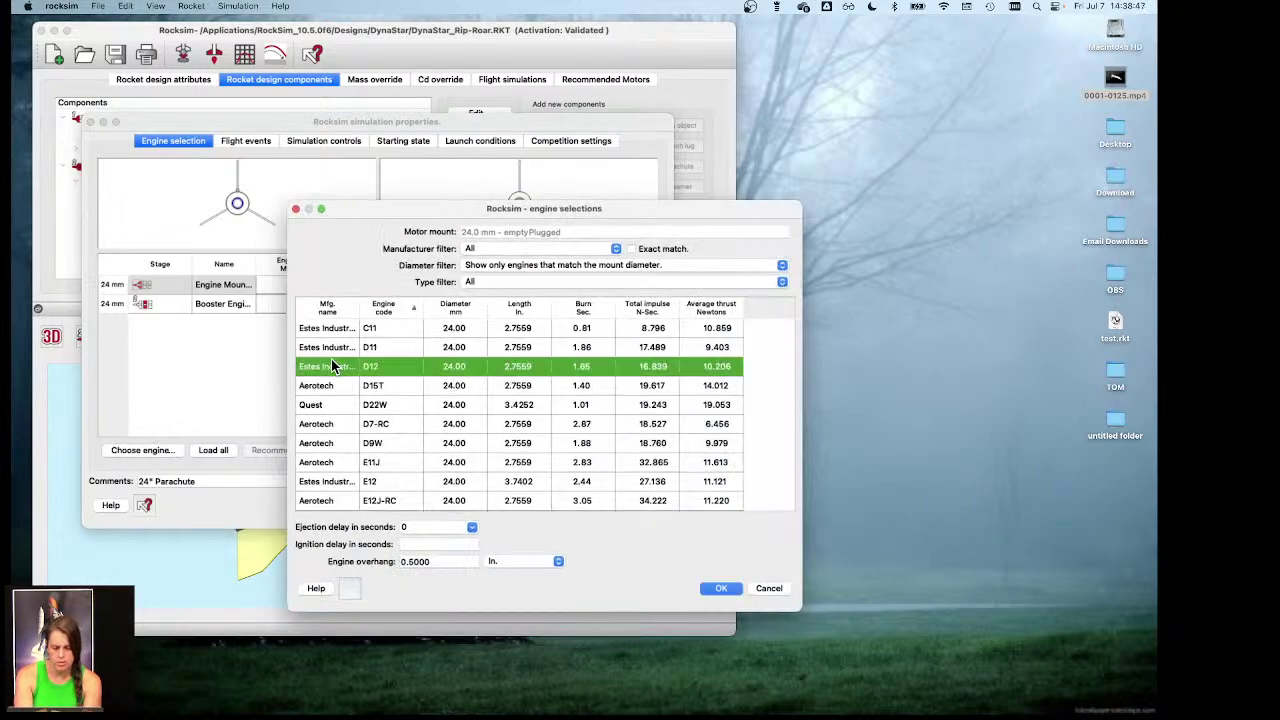
{"action": "left_click", "coordinate": [471, 527]}
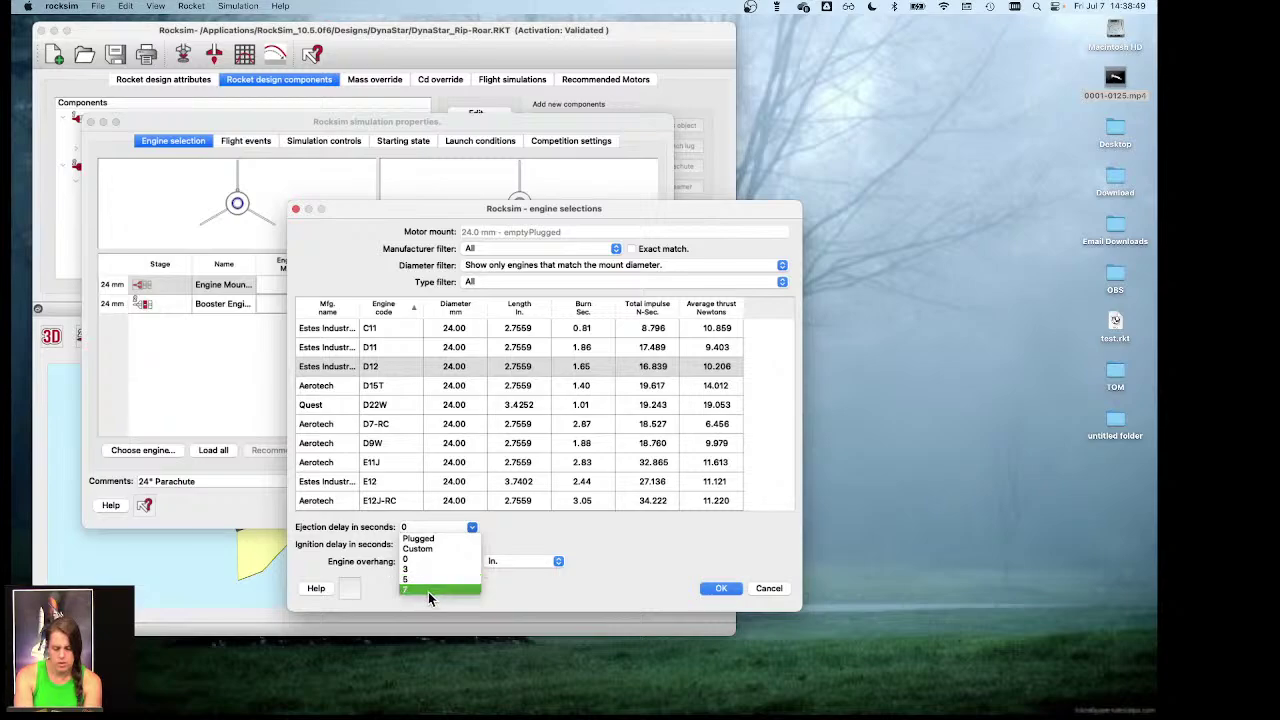
{"action": "left_click", "coordinate": [436, 588]}
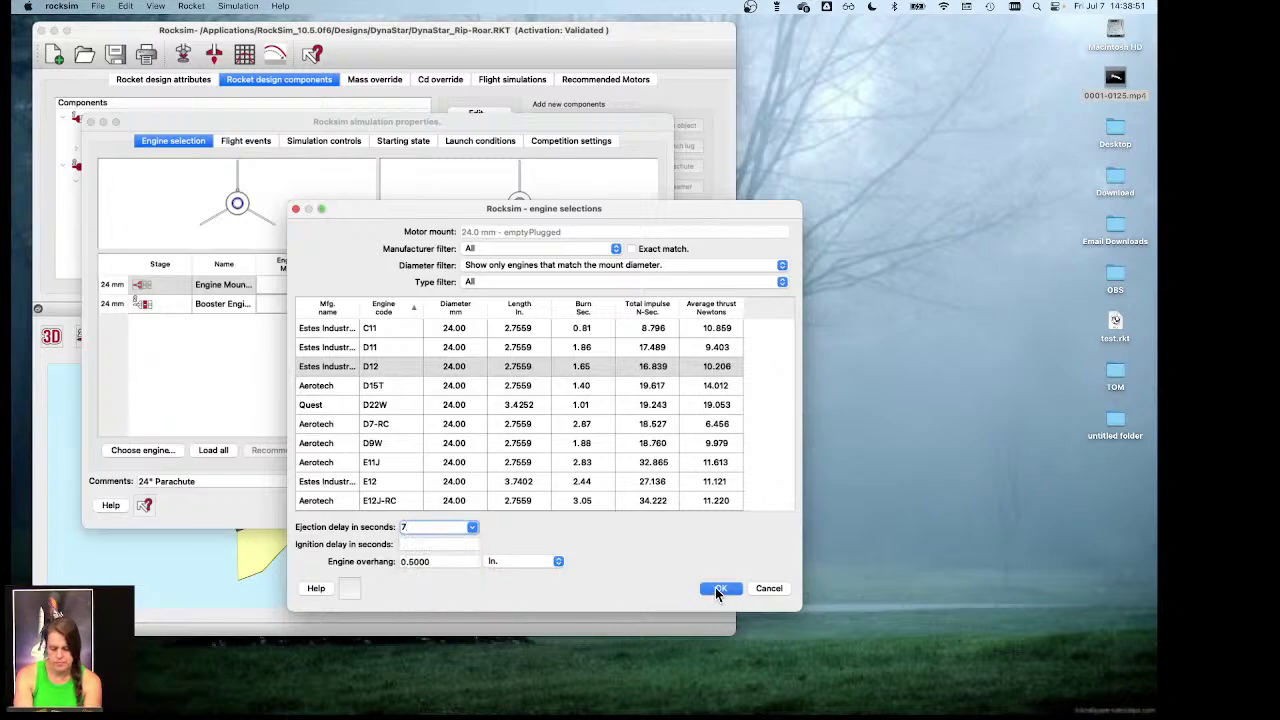
{"action": "left_click", "coordinate": [716, 588]}
Step: Load the same D12 engine into the booster mount with a 0-second ejection delay and launch the simulation
{"action": "left_click", "coordinate": [215, 449]}
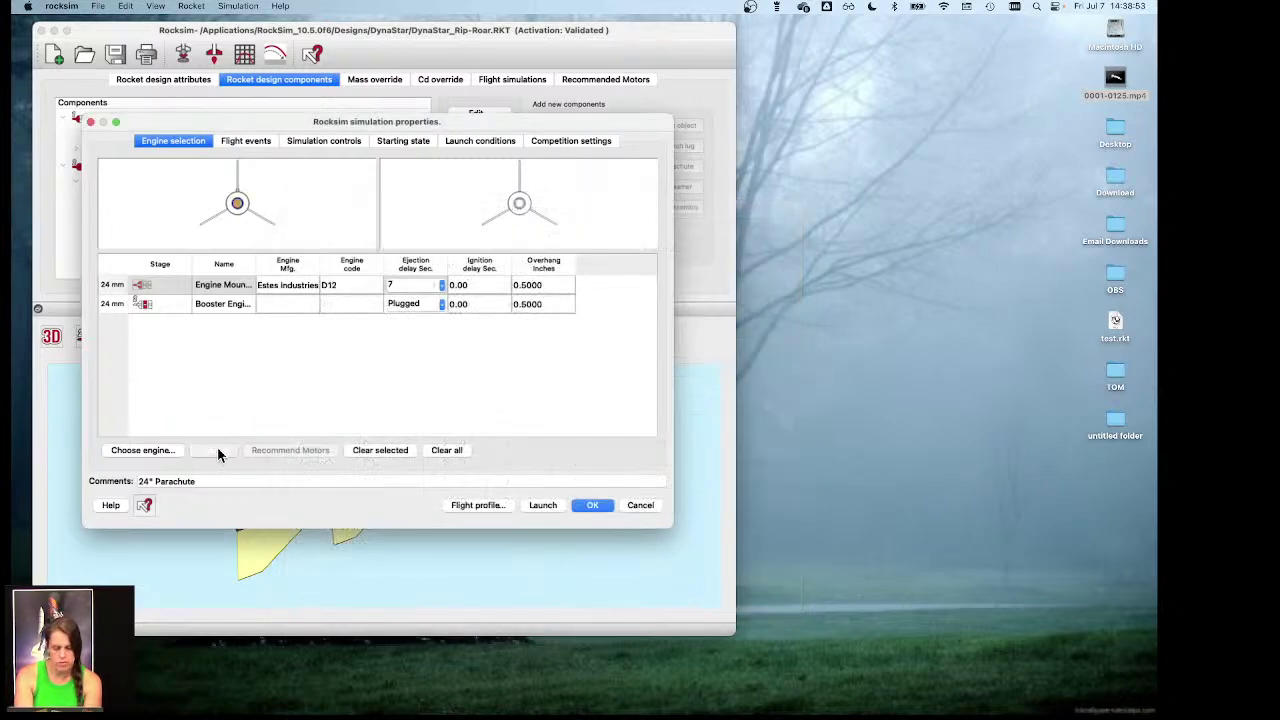
{"action": "left_click", "coordinate": [417, 305]}
{"action": "left_click", "coordinate": [441, 306]}
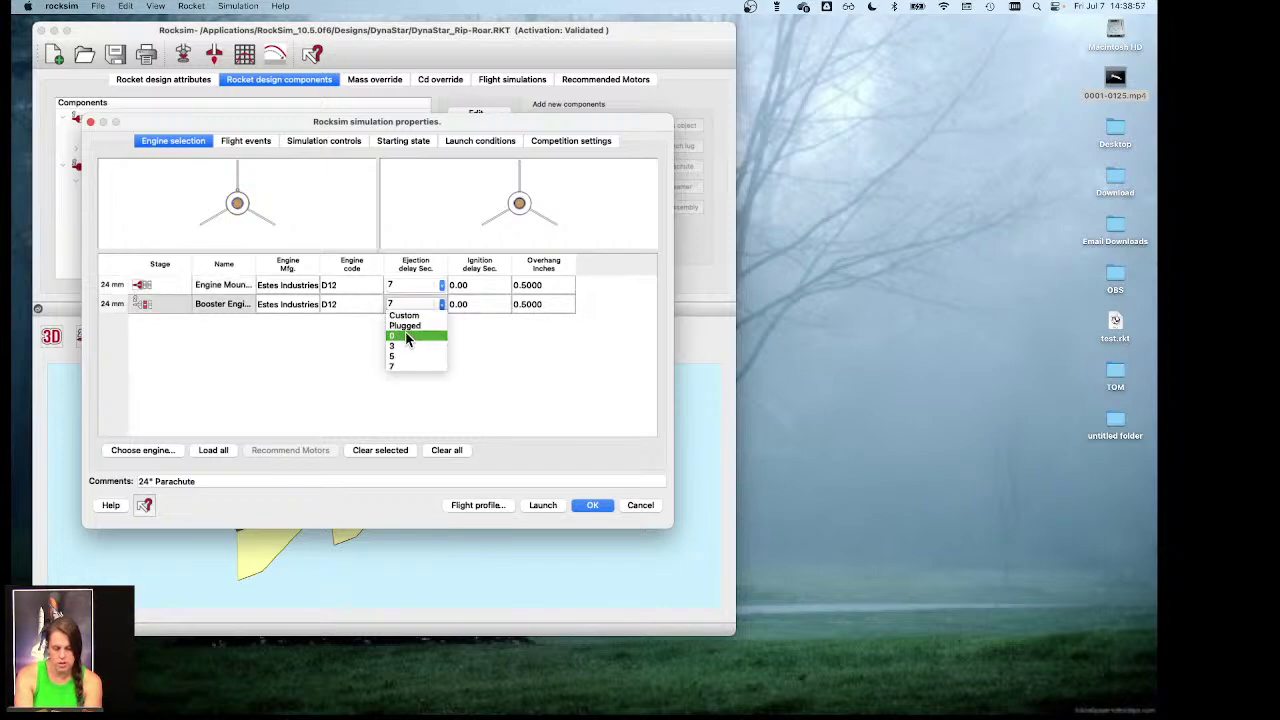
{"action": "left_click", "coordinate": [405, 331]}
{"action": "left_click", "coordinate": [416, 284]}
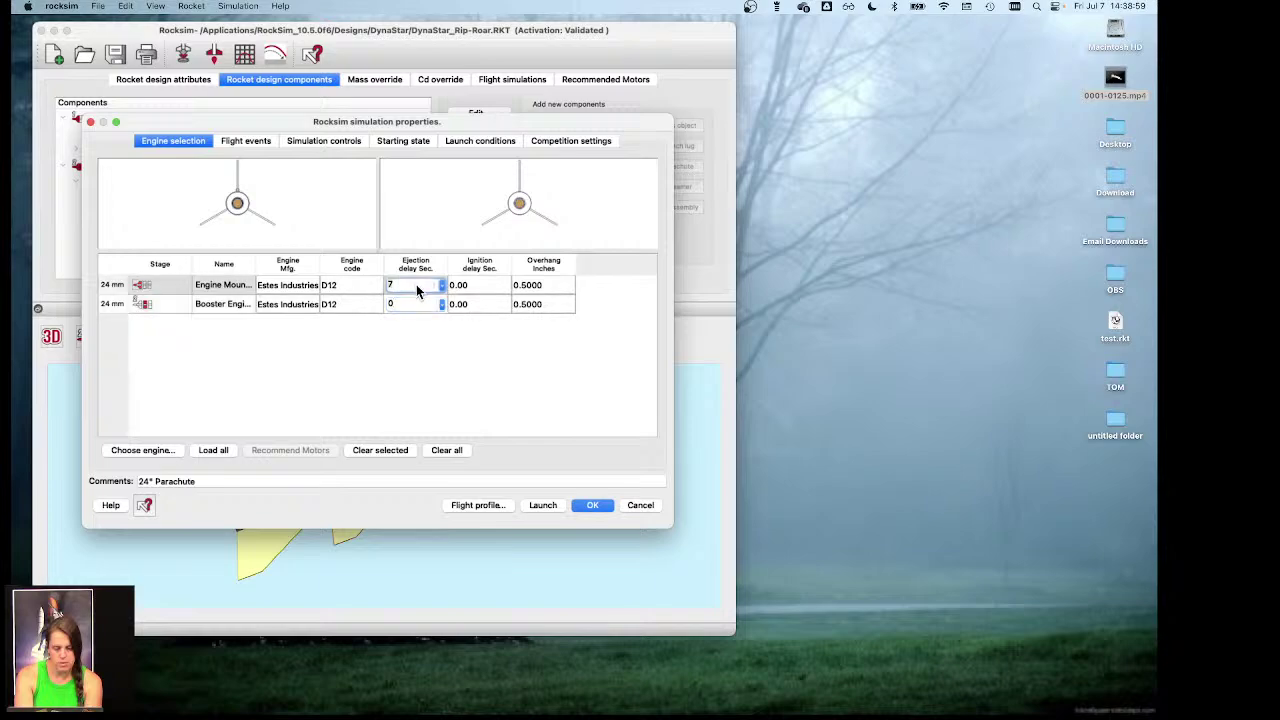
{"action": "left_click", "coordinate": [543, 505]}
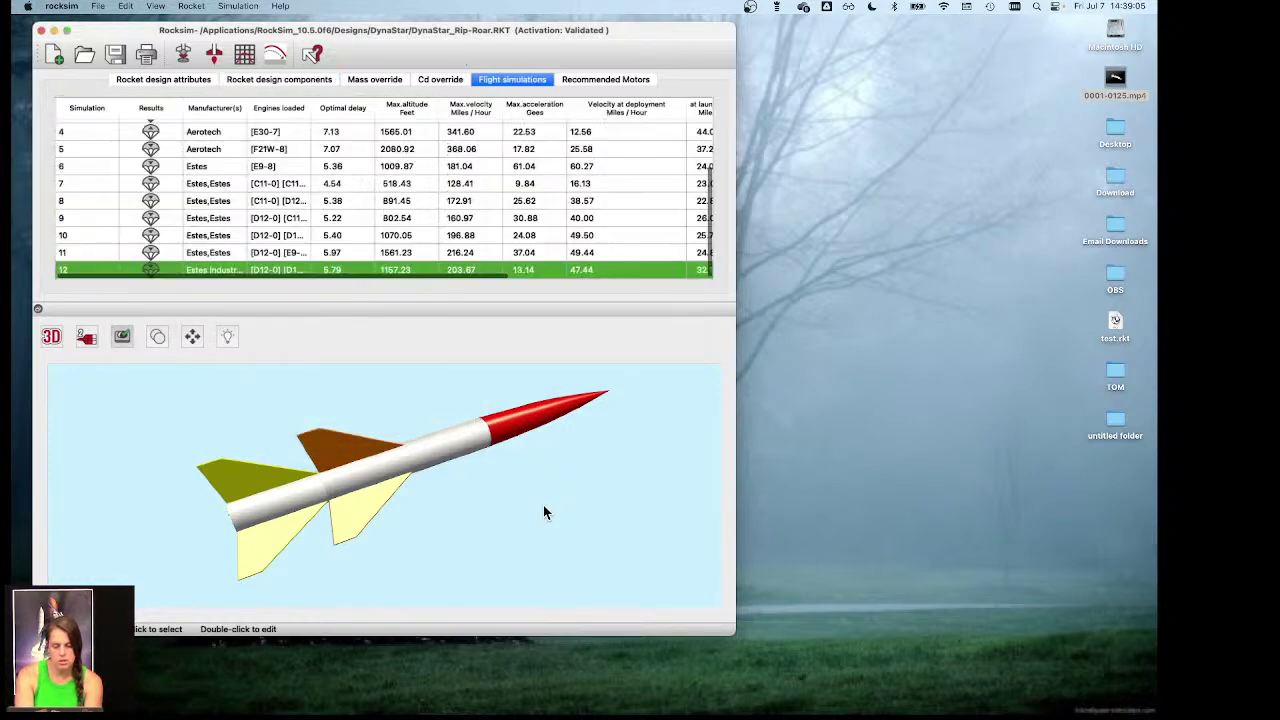
Step: Play the two-stage flight of simulation 12 in an enlarged 2D flight profile and close the profile
{"action": "scroll", "coordinate": [428, 221], "scroll_direction": "right", "scroll_amount": 1}
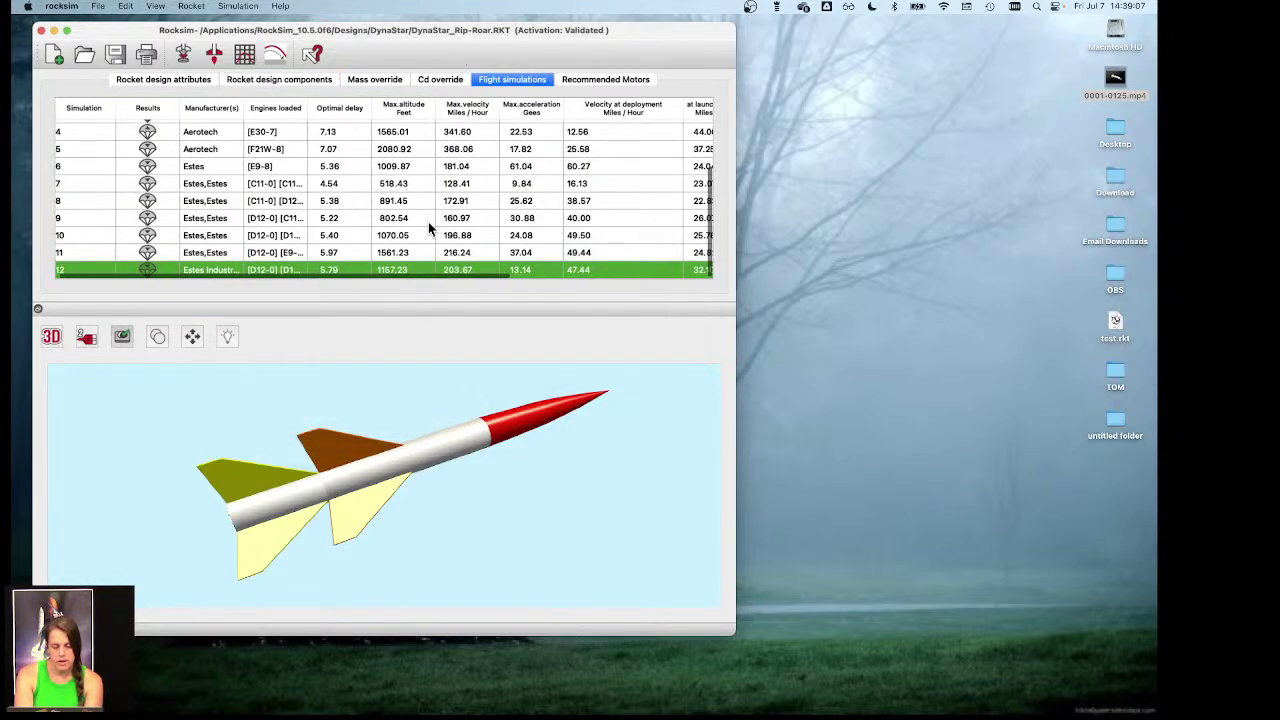
{"action": "left_click", "coordinate": [274, 56]}
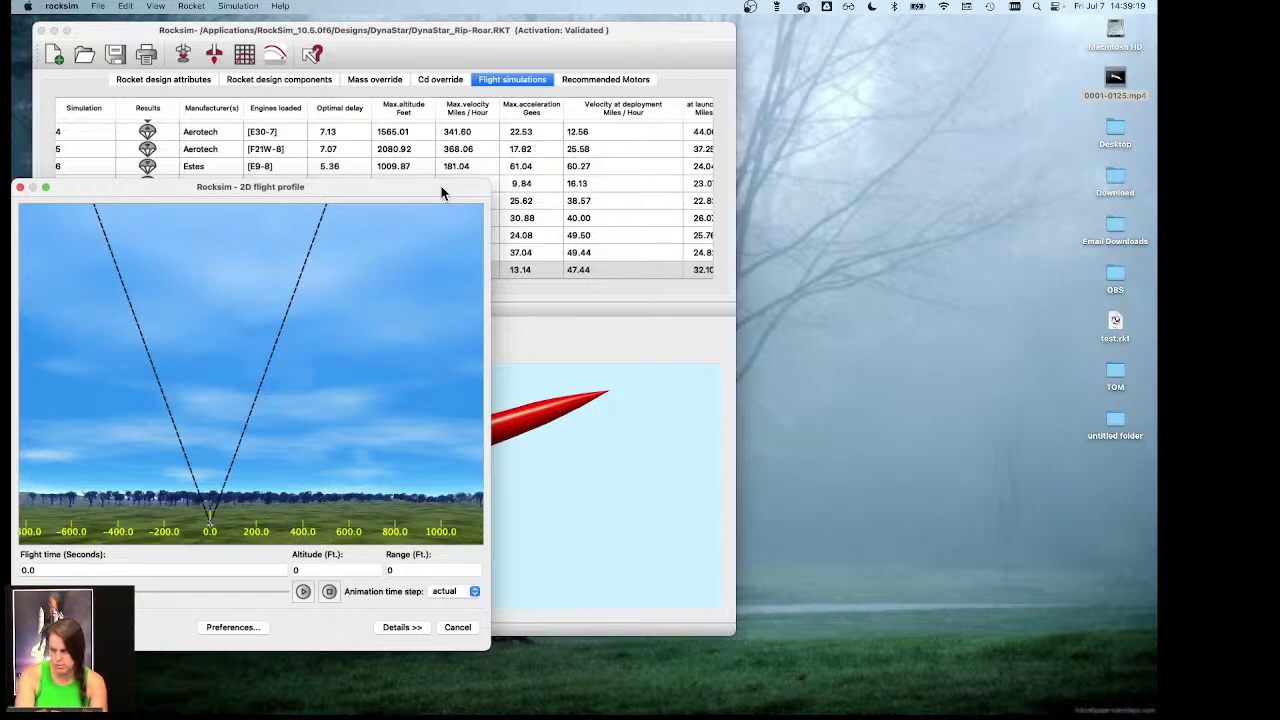
{"action": "left_click_drag", "start_coordinate": [449, 190], "coordinate": [1076, 15]}
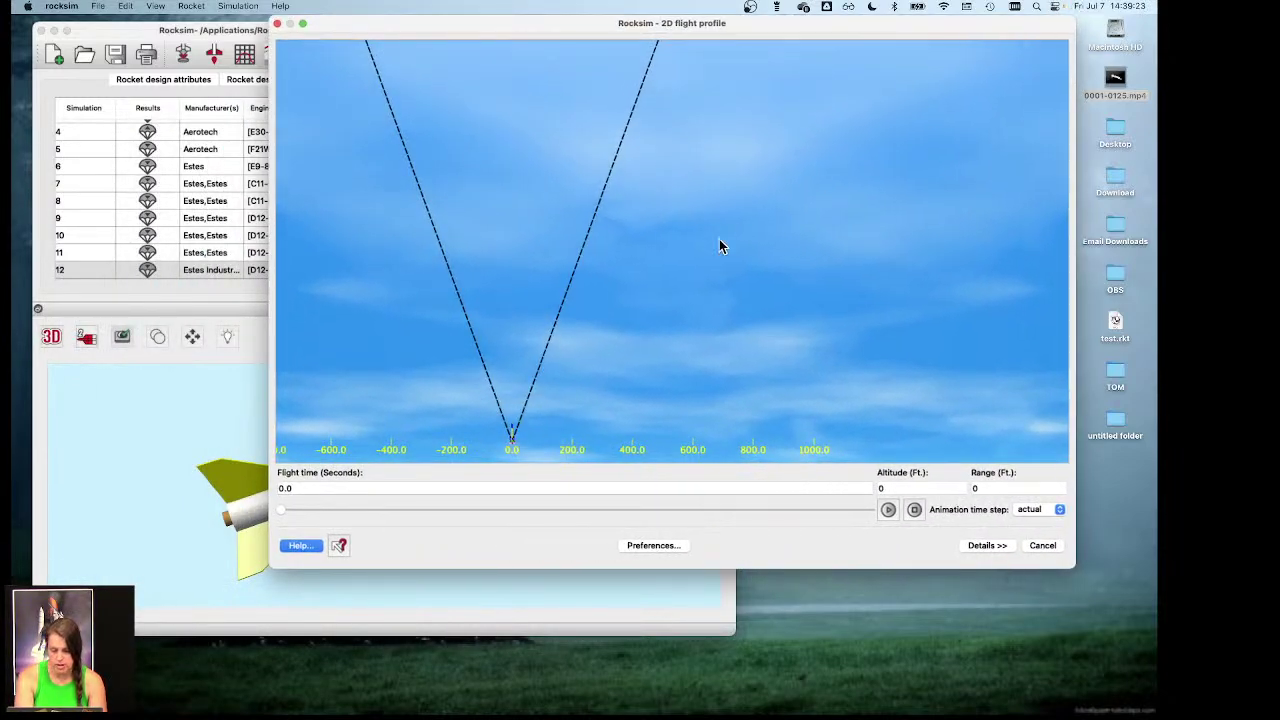
{"action": "left_click_drag", "start_coordinate": [1073, 566], "coordinate": [1077, 692]}
{"action": "left_click", "coordinate": [894, 640]}
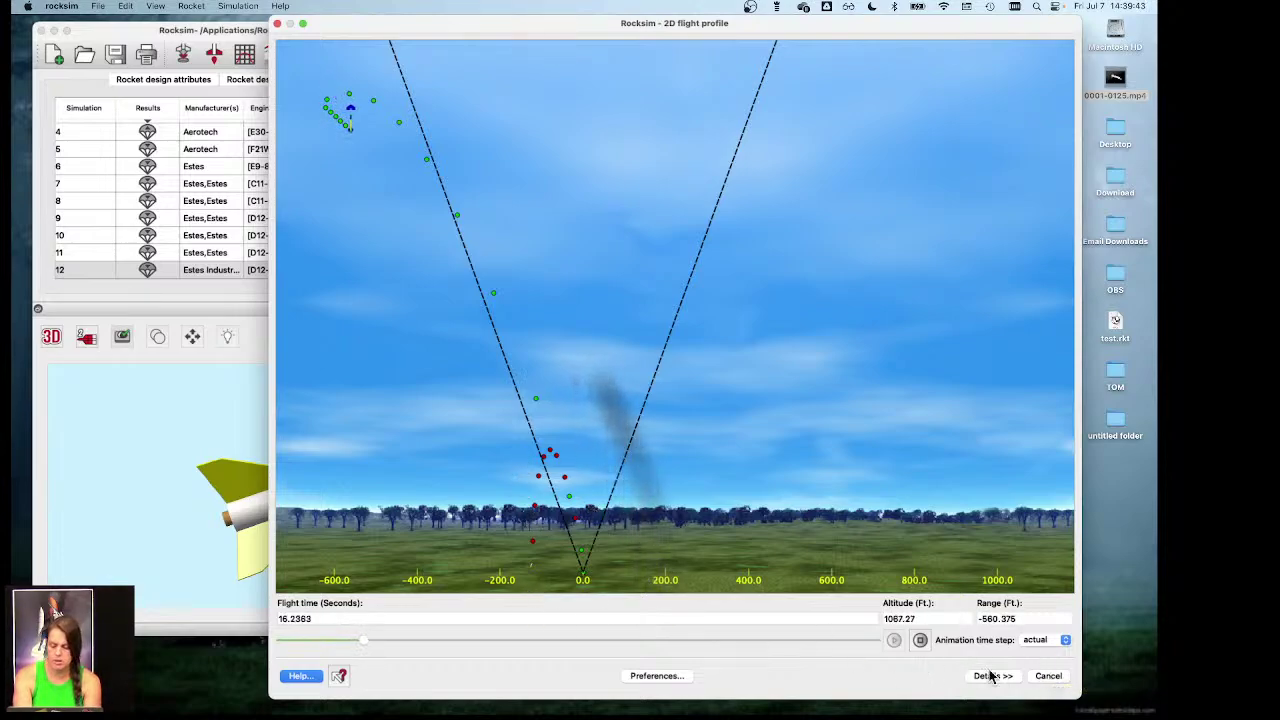
{"action": "left_click", "coordinate": [1048, 676]}
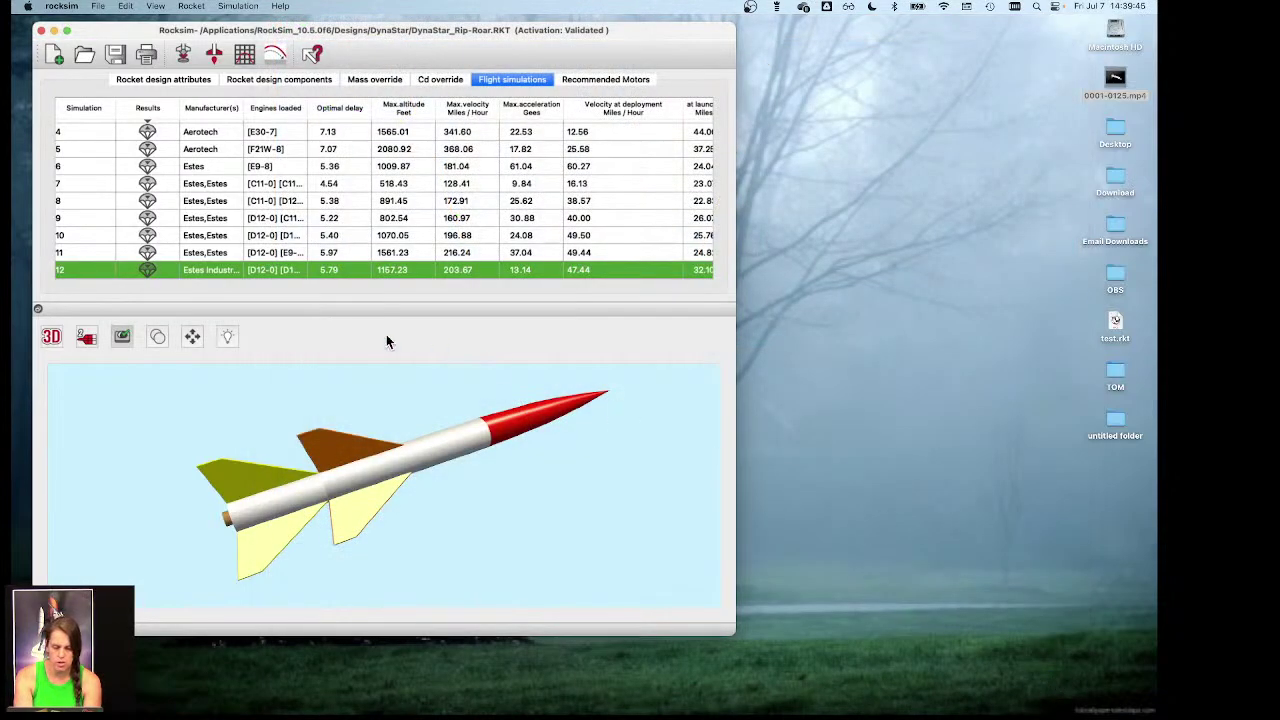
Step: Open the details of simulation 12 and review the control parameters, launch conditions, launch guide data and weathercocking notes
{"action": "double_click", "coordinate": [464, 271]}
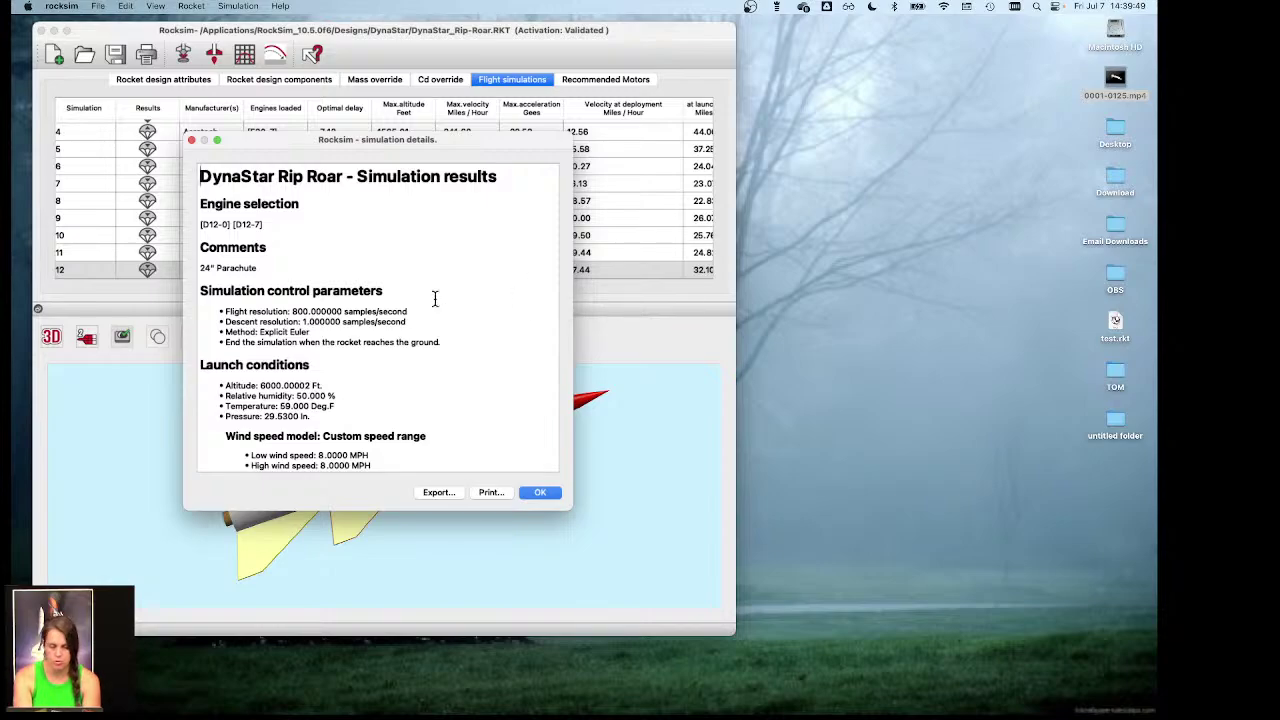
{"action": "scroll", "coordinate": [363, 308], "scroll_direction": "down", "scroll_amount": 3}
{"action": "scroll", "coordinate": [363, 308], "scroll_direction": "down", "scroll_amount": 1}
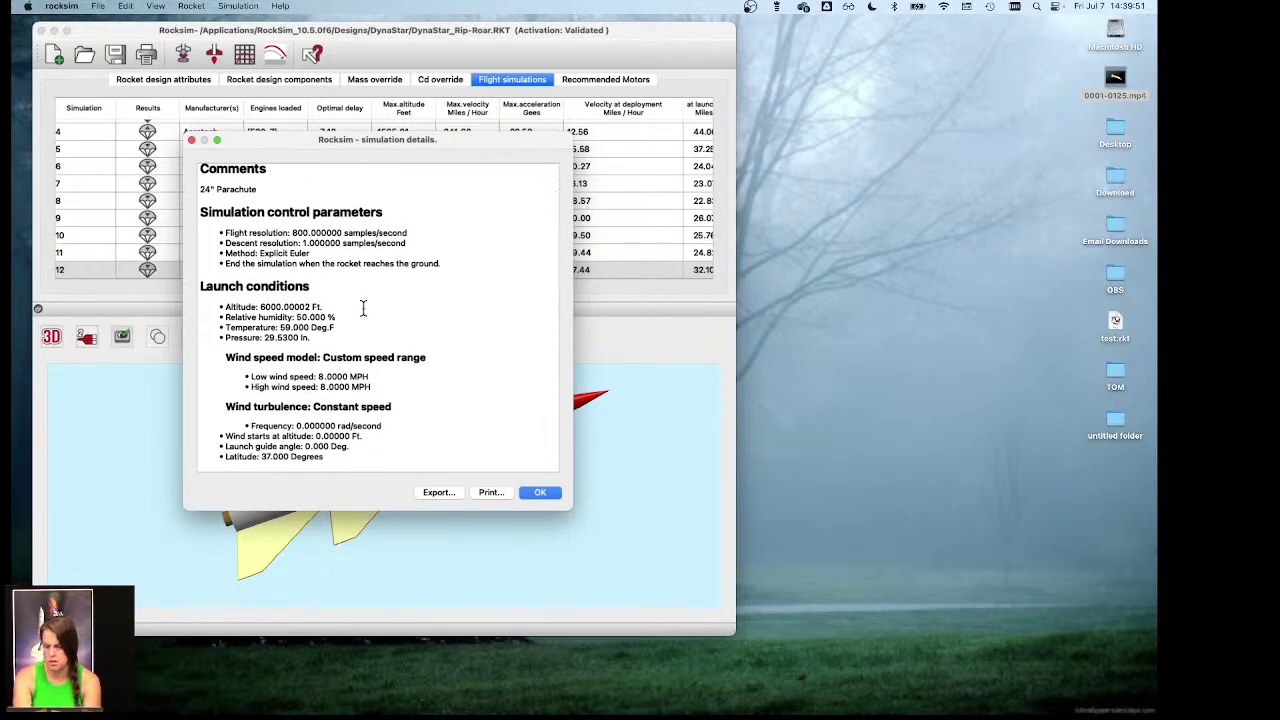
{"action": "scroll", "coordinate": [305, 357], "scroll_direction": "down", "scroll_amount": 8}
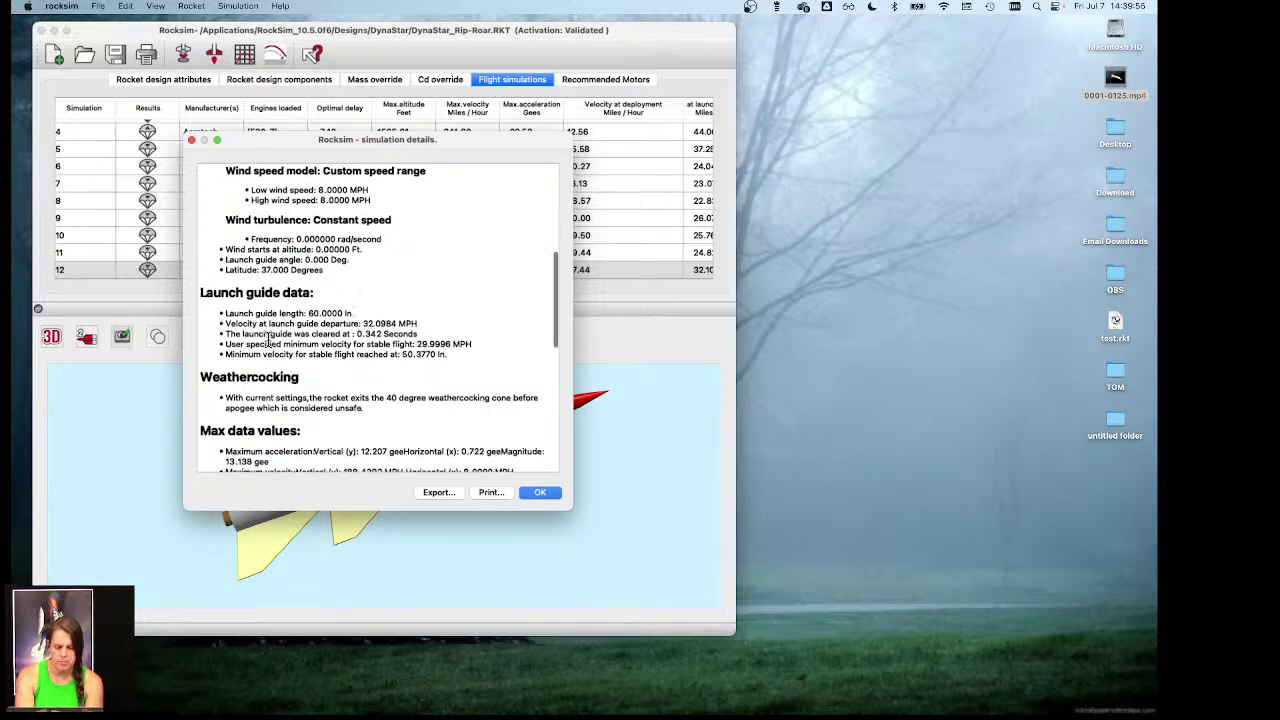
{"action": "scroll", "coordinate": [264, 336], "scroll_direction": "down", "scroll_amount": 8}
{"action": "scroll", "coordinate": [267, 341], "scroll_direction": "up", "scroll_amount": 11}
{"action": "scroll", "coordinate": [267, 341], "scroll_direction": "up", "scroll_amount": 3}
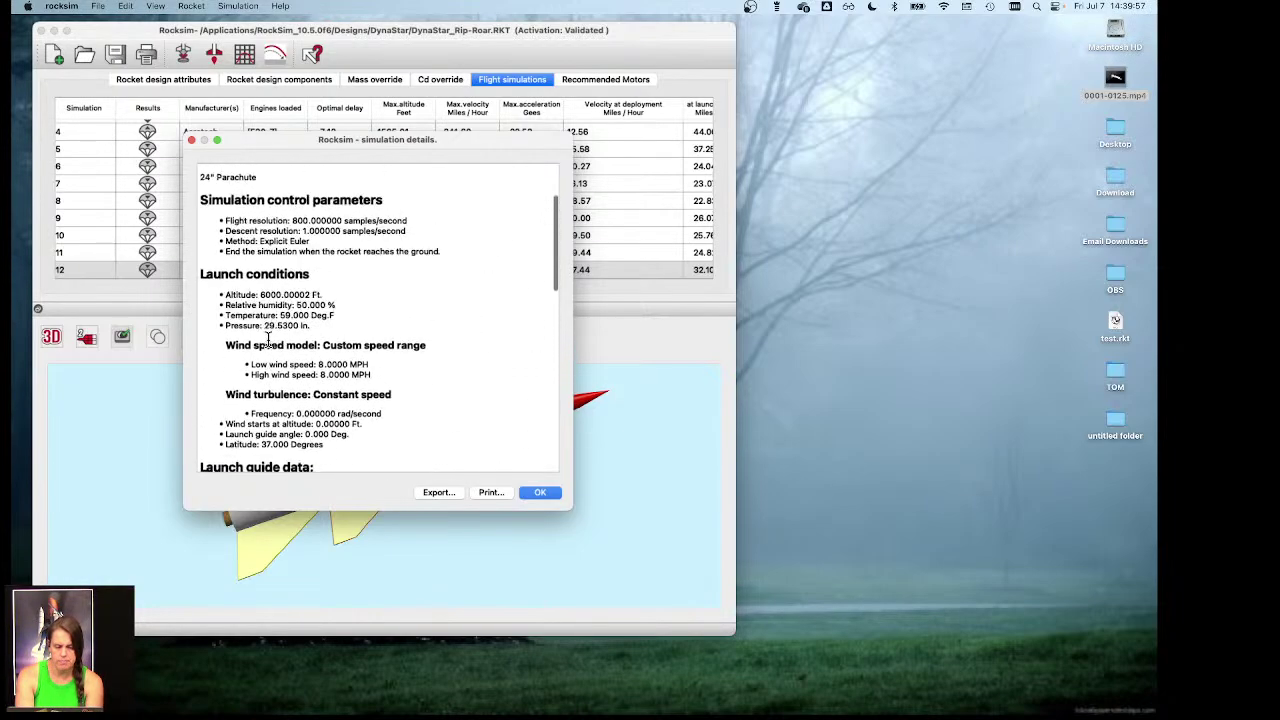
Step: Check the time to landing and the recovery system data in the simulation details, and close the report
{"action": "scroll", "coordinate": [267, 341], "scroll_direction": "down", "scroll_amount": 15}
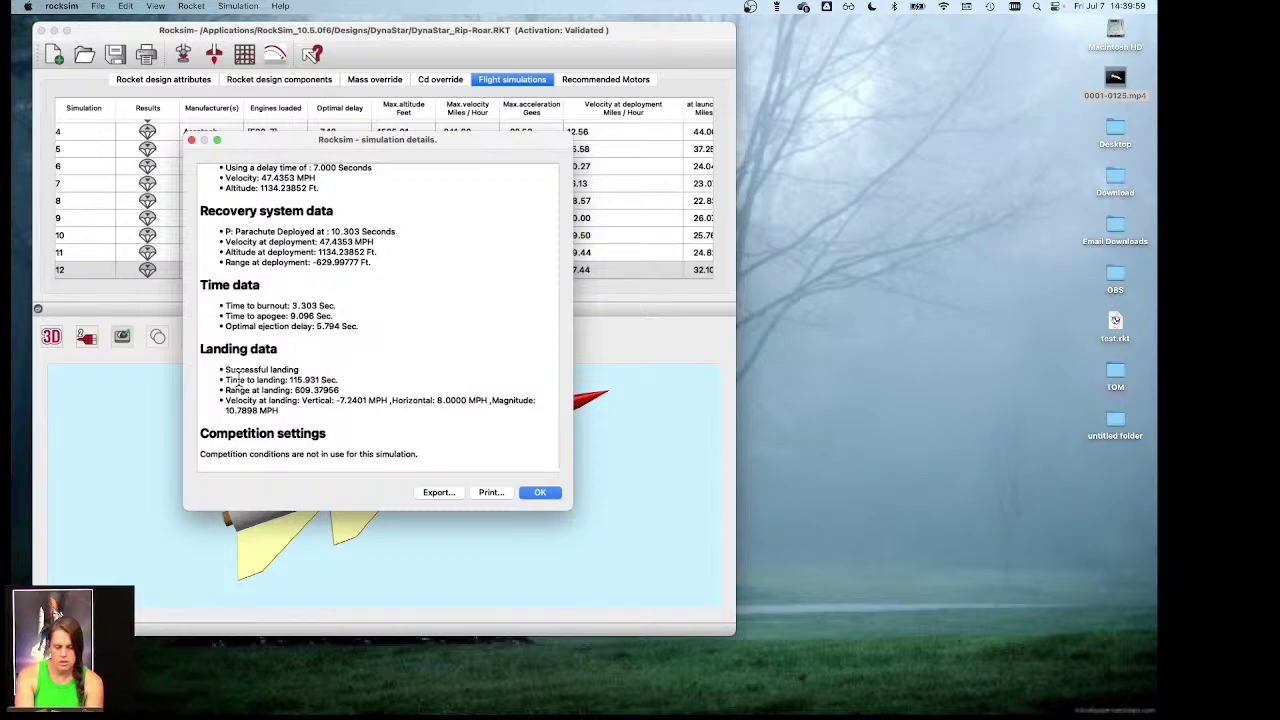
{"action": "left_click_drag", "start_coordinate": [224, 380], "coordinate": [342, 378]}
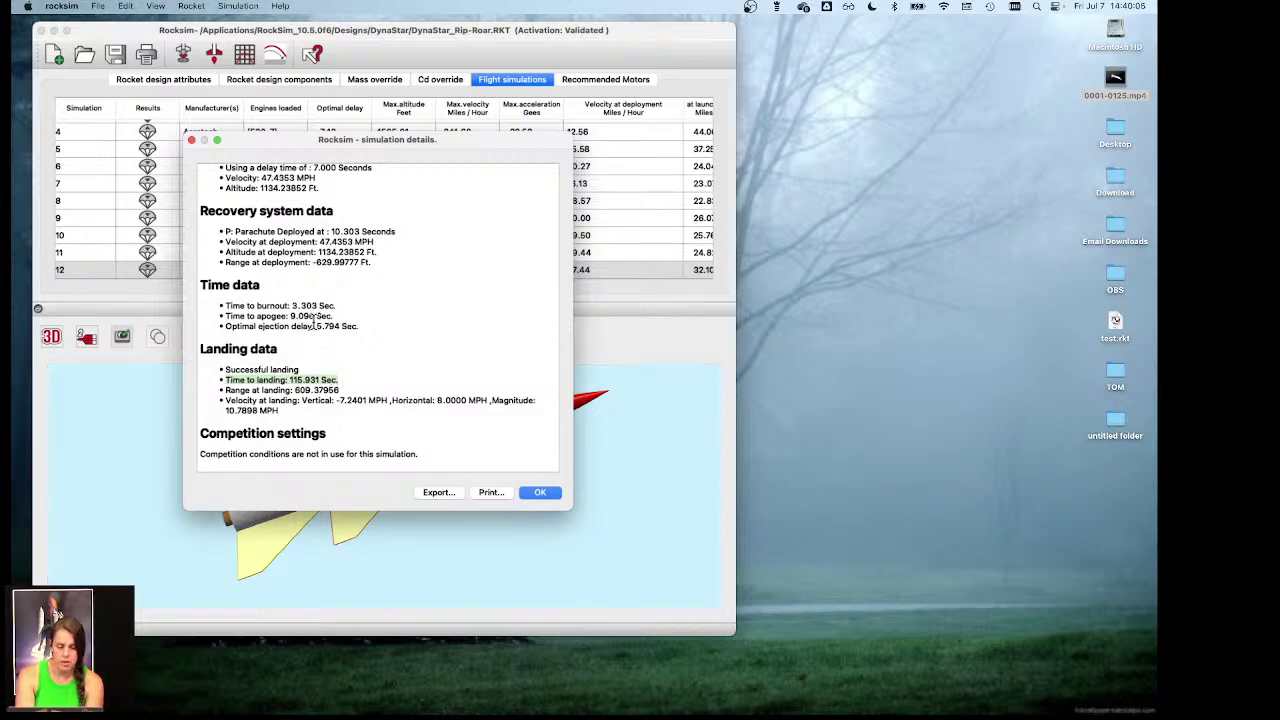
{"action": "scroll", "coordinate": [314, 322], "scroll_direction": "up", "scroll_amount": 2}
{"action": "left_click_drag", "start_coordinate": [228, 270], "coordinate": [364, 308]}
{"action": "scroll", "coordinate": [408, 285], "scroll_direction": "up", "scroll_amount": 12}
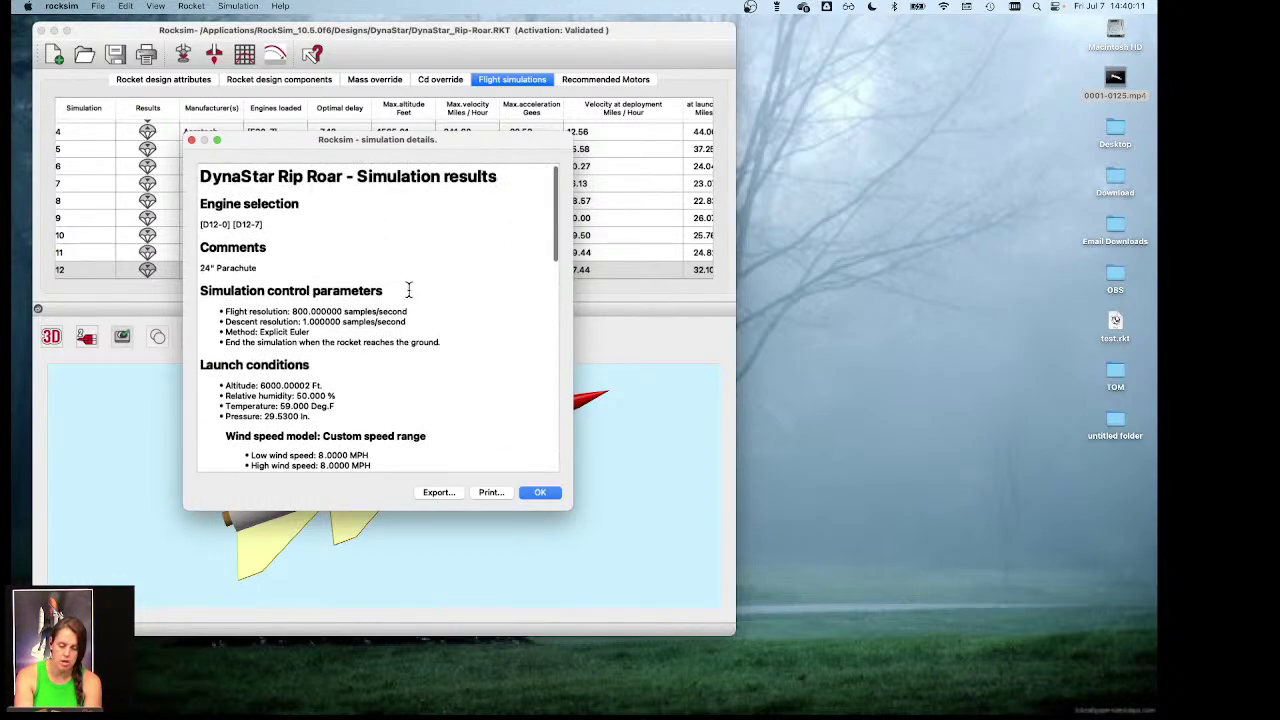
{"action": "left_click", "coordinate": [535, 494]}
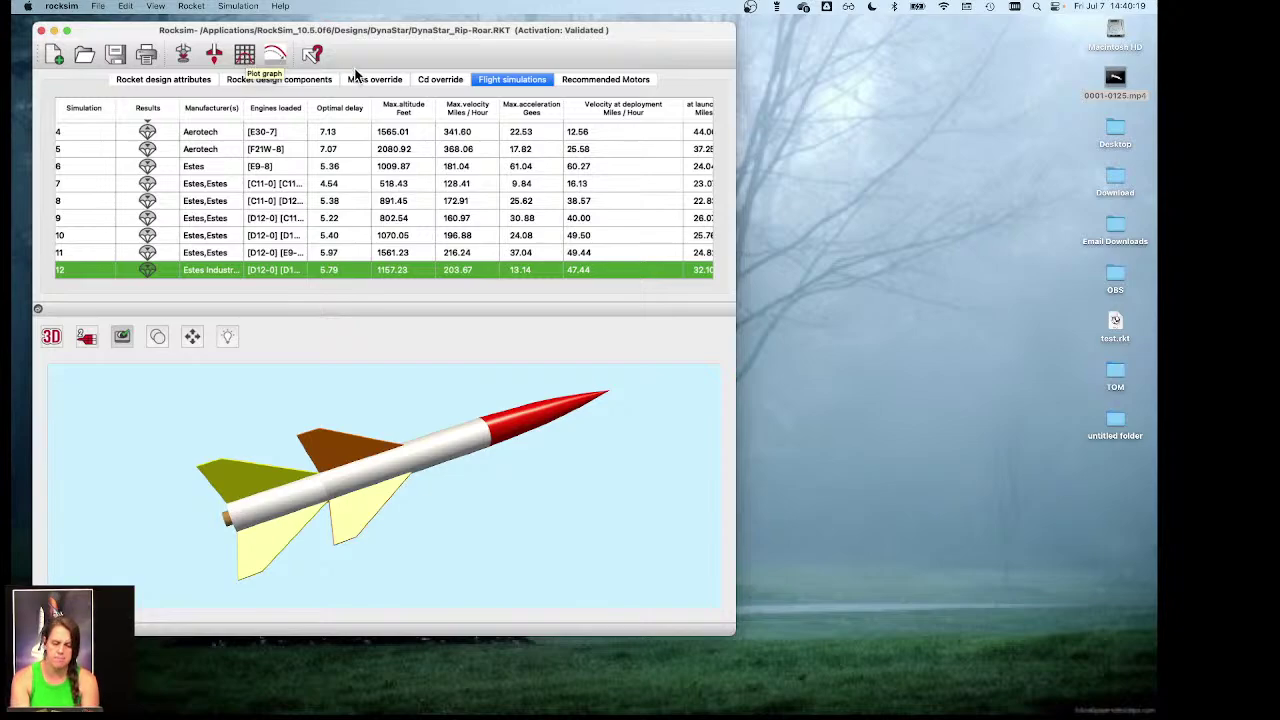
Step: Return to the rocket design components and expand the Aft Body tube to inspect its existing parachute
{"action": "left_click_drag", "start_coordinate": [395, 31], "coordinate": [405, 31]}
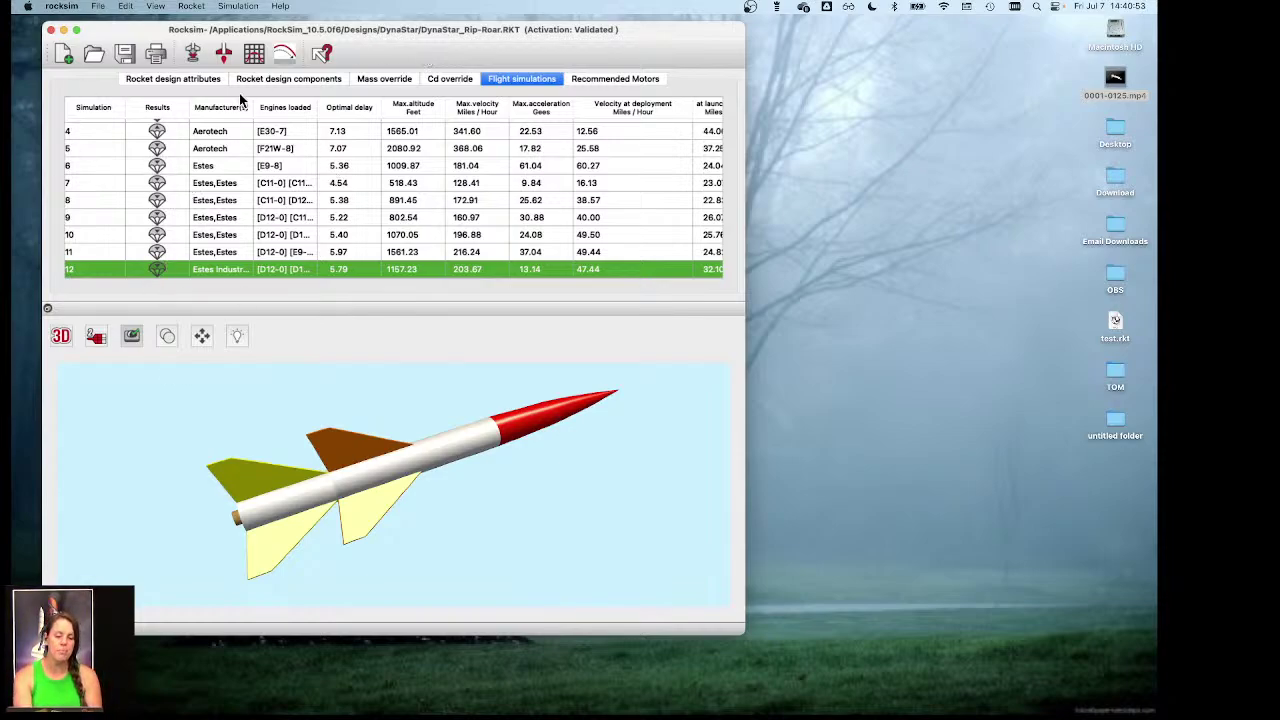
{"action": "left_click", "coordinate": [288, 79]}
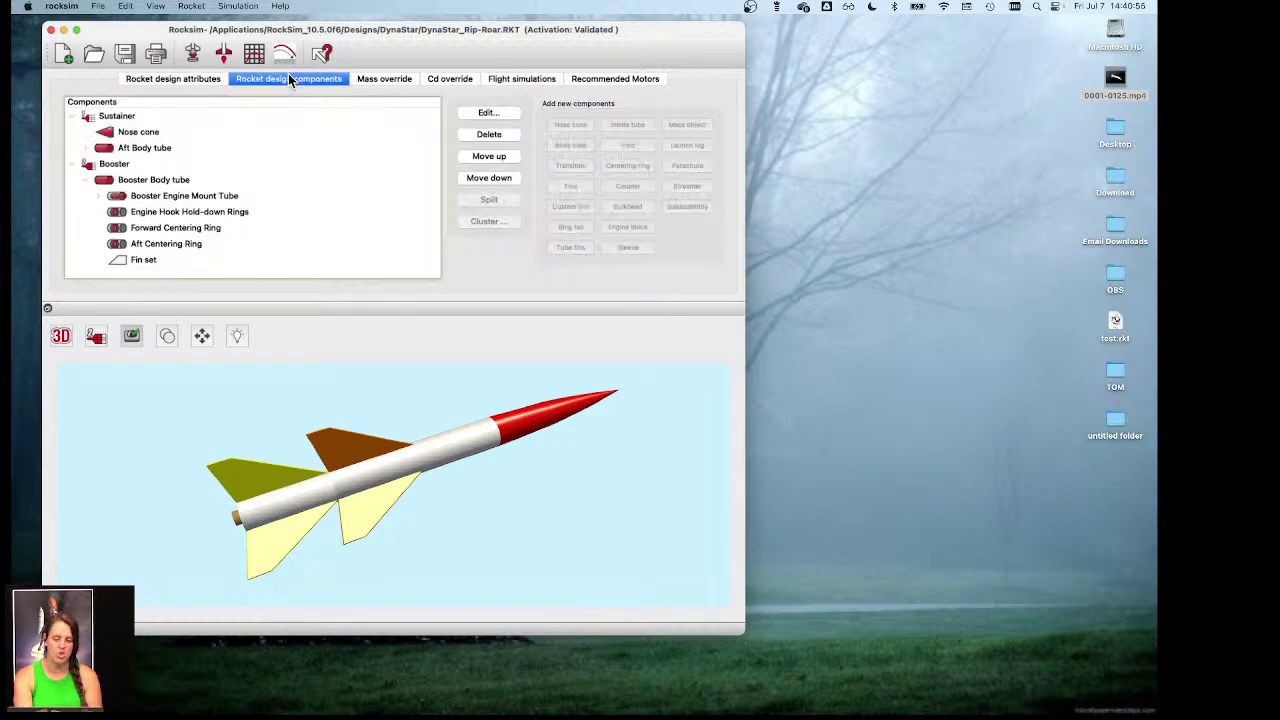
{"action": "left_click", "coordinate": [132, 148]}
{"action": "left_click", "coordinate": [87, 148]}
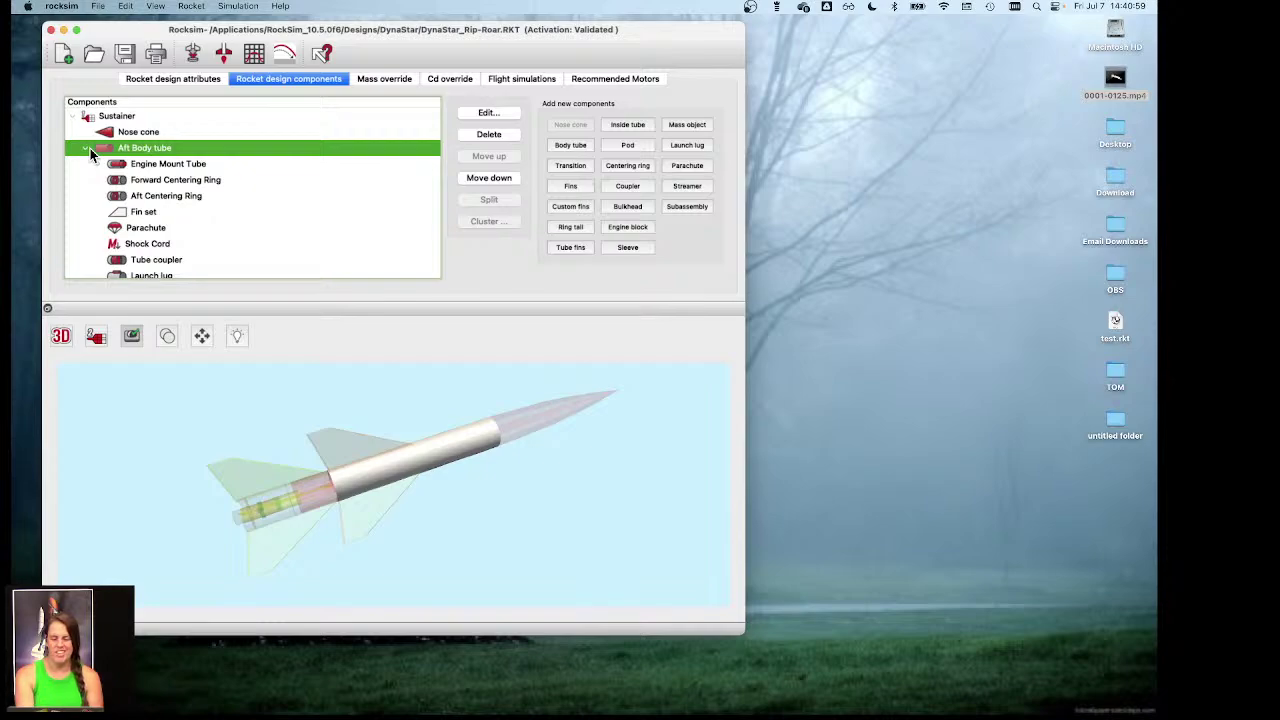
{"action": "left_click", "coordinate": [150, 228]}
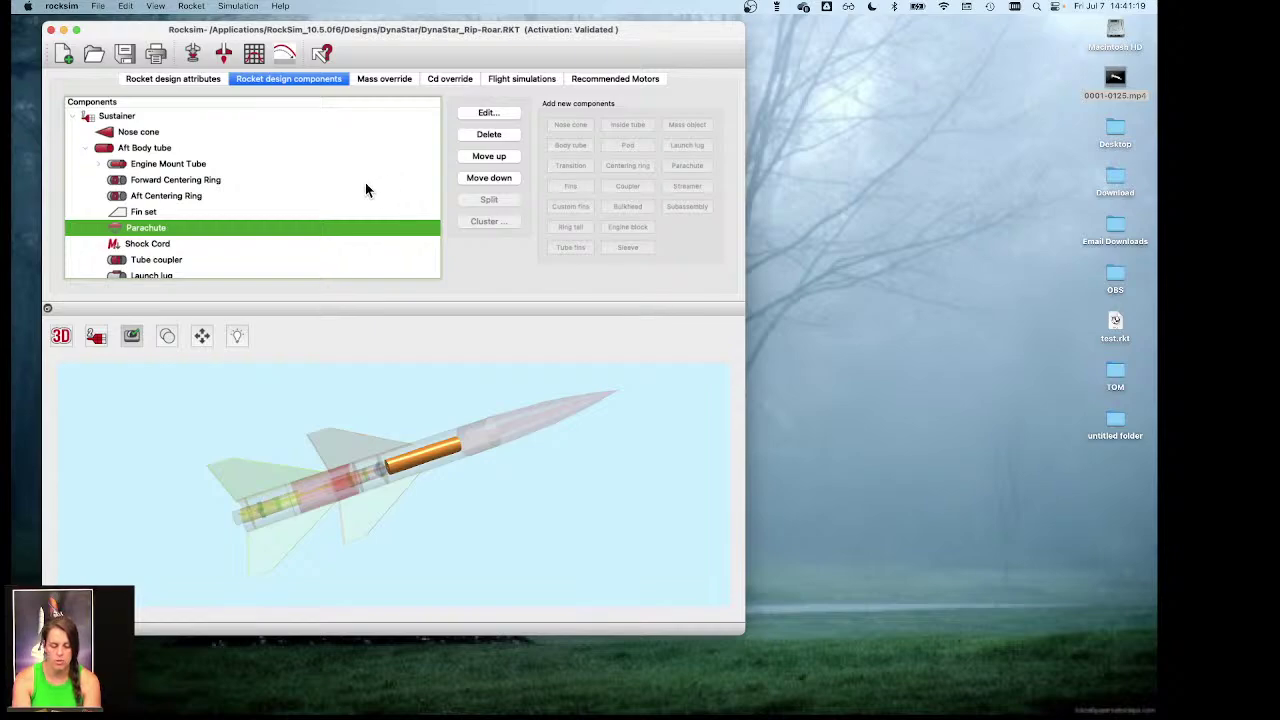
Step: Add a second parachute to the Aft Body tube as a custom part, without choosing one from the database
{"action": "left_click", "coordinate": [132, 148]}
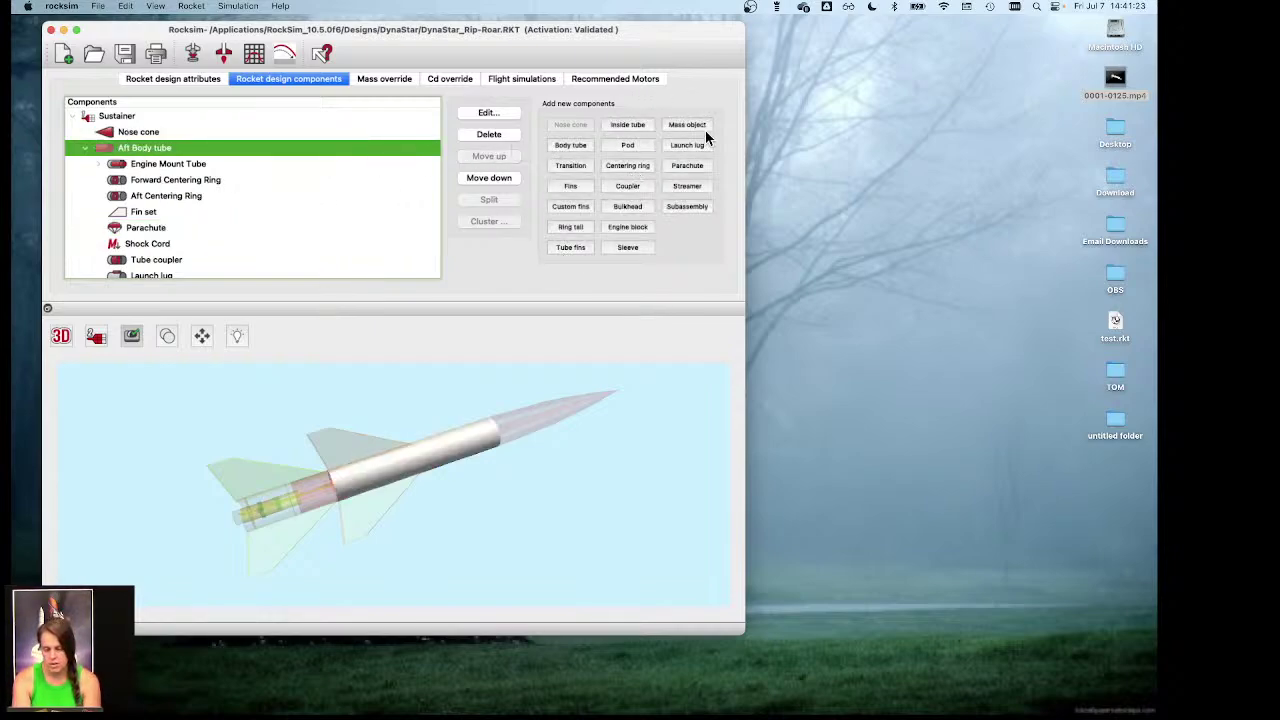
{"action": "left_click", "coordinate": [686, 166]}
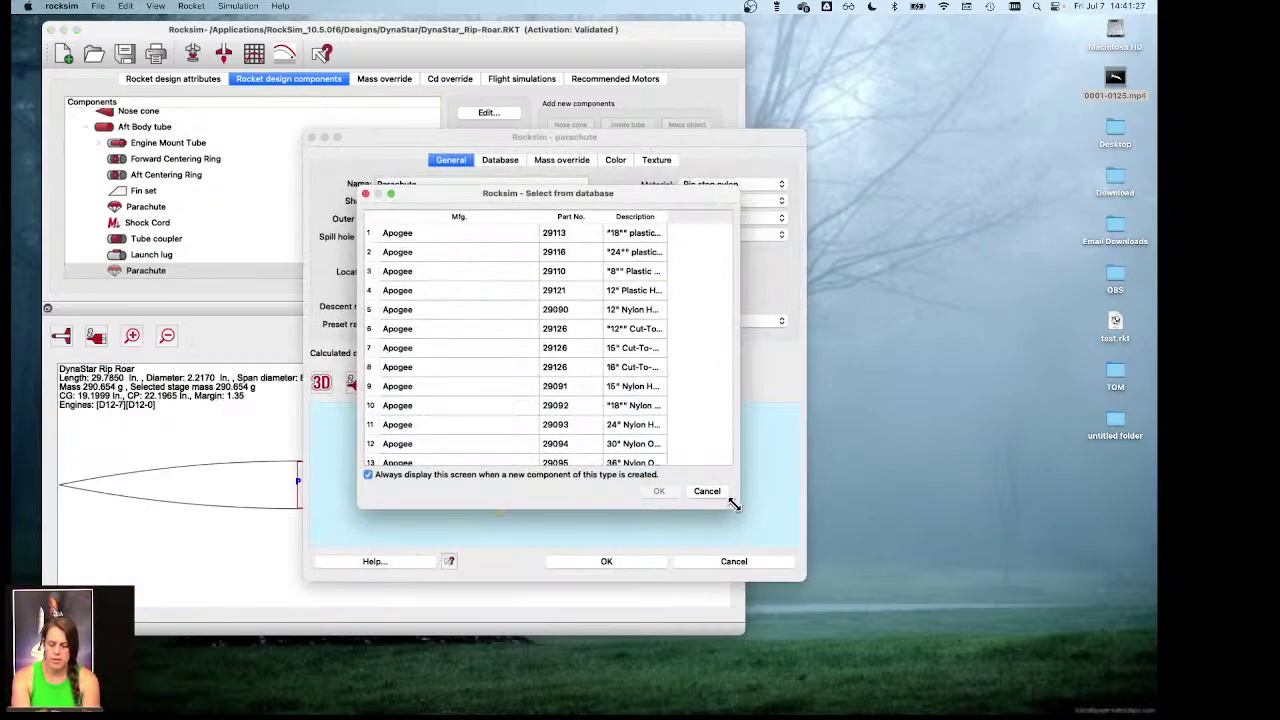
{"action": "left_click_drag", "start_coordinate": [737, 507], "coordinate": [832, 568]}
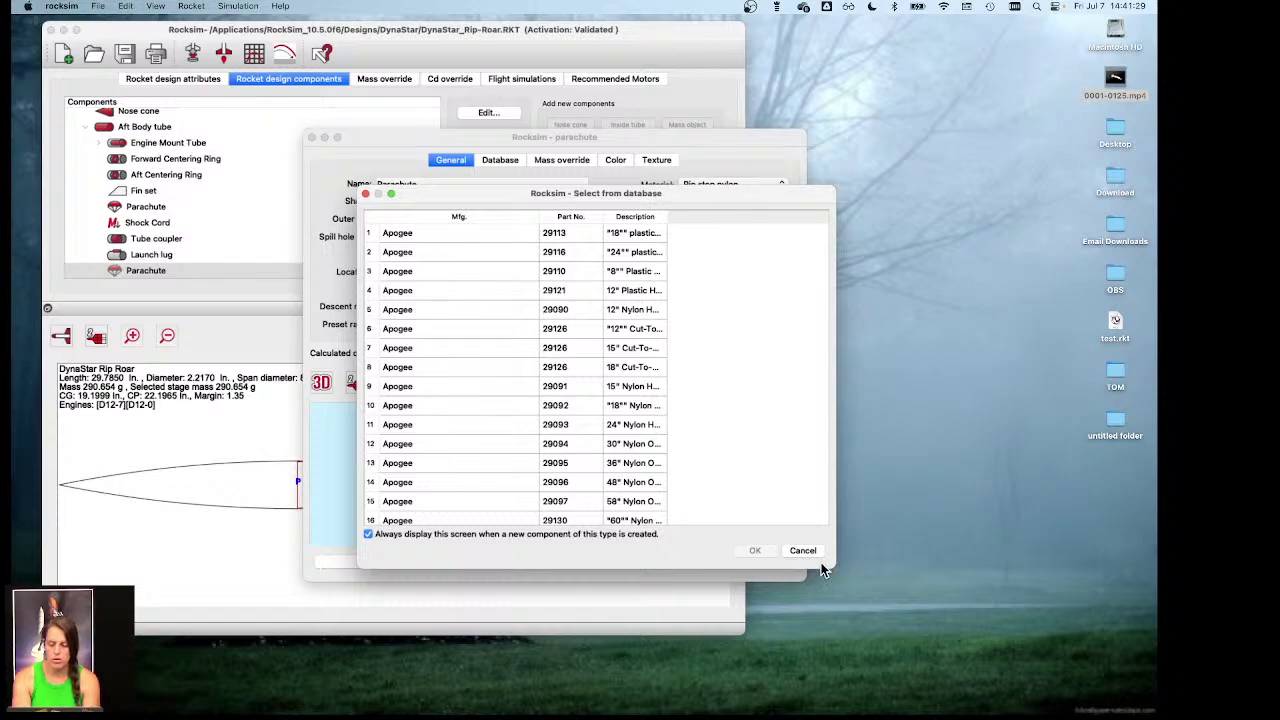
{"action": "left_click", "coordinate": [803, 551]}
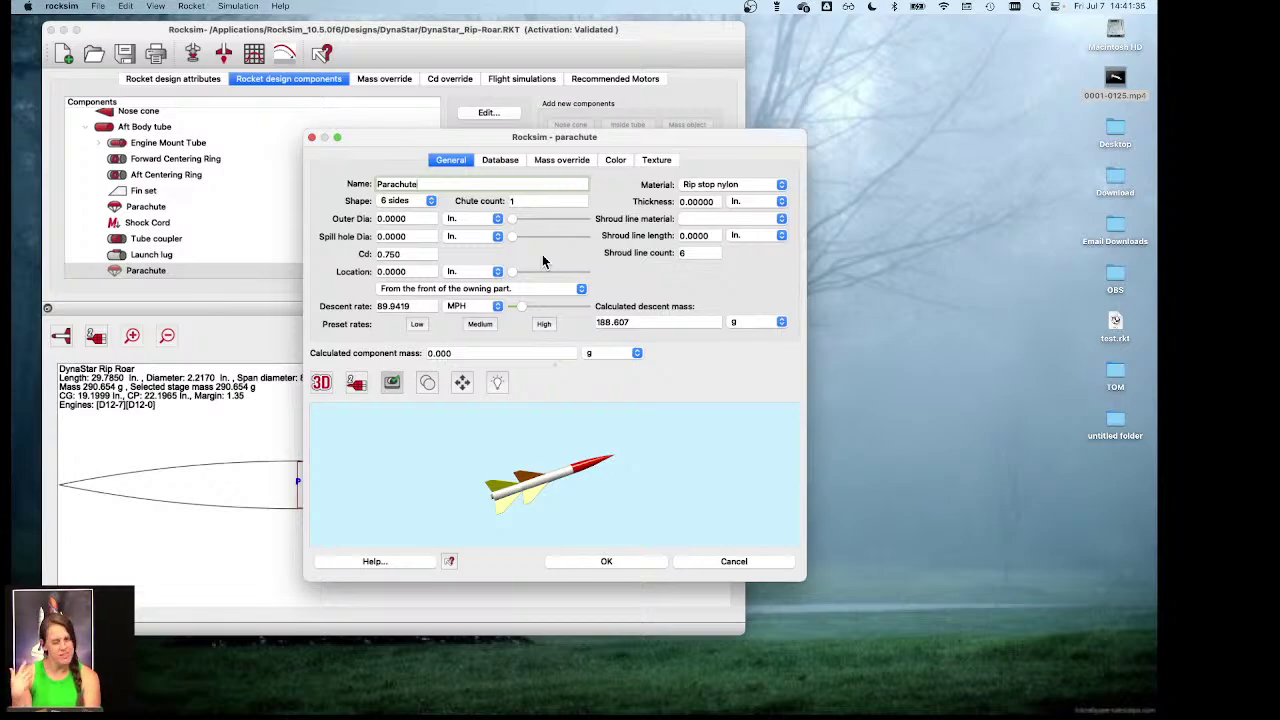
Step: Set the new parachute's outer diameter to 1 in. and its spill hole diameter to 0.5 in
{"action": "left_click", "coordinate": [377, 219]}
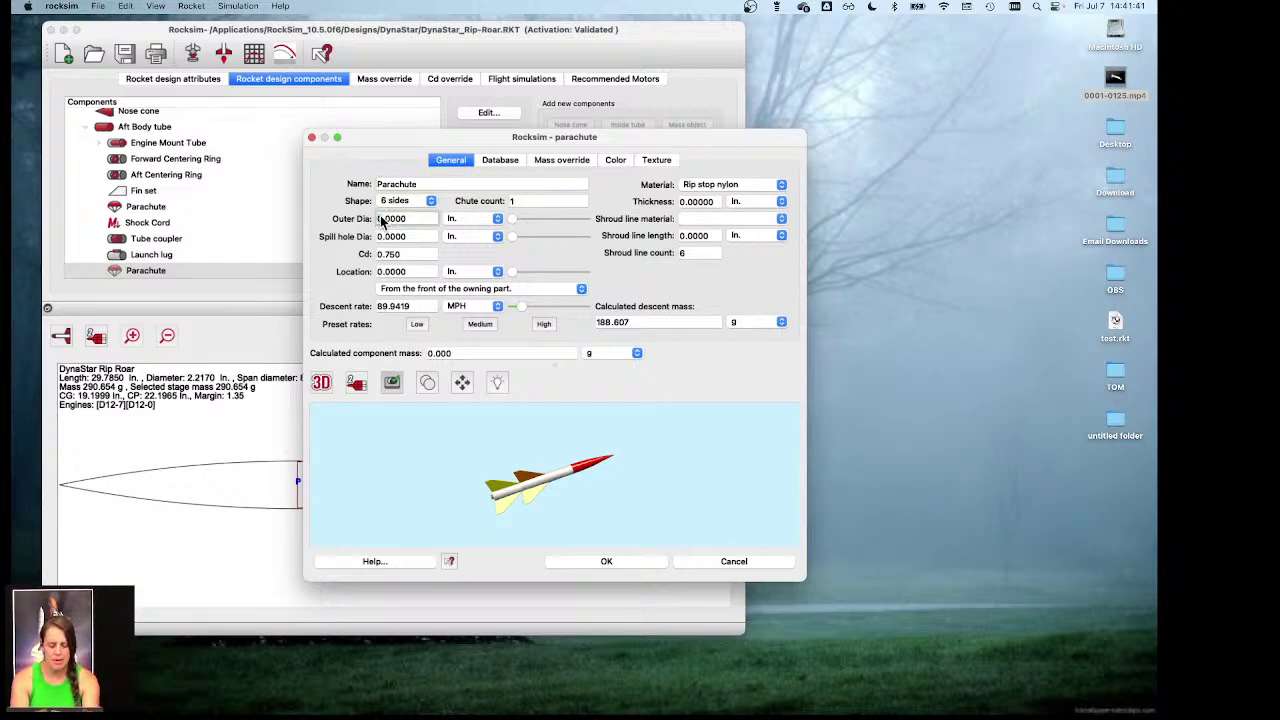
{"action": "double_click", "coordinate": [380, 219]}
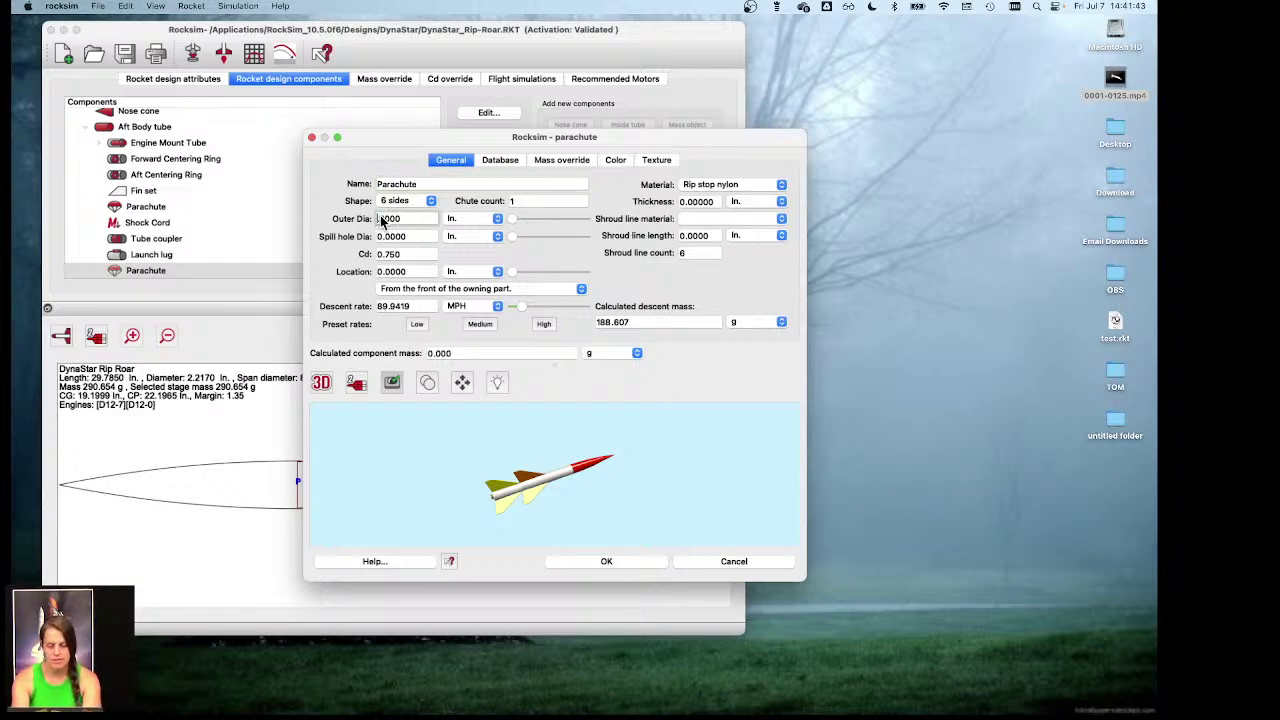
{"action": "type", "text": "1"}
{"action": "key", "text": "Tab"}
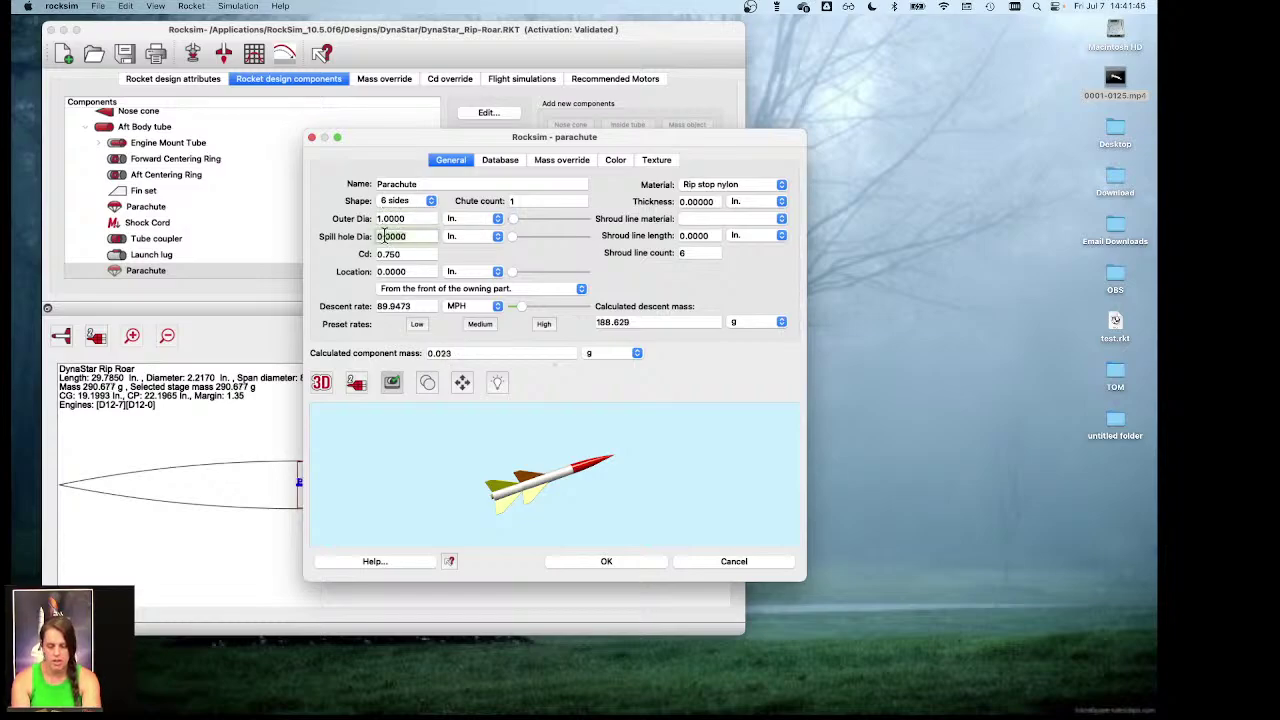
{"action": "left_click", "coordinate": [383, 236]}
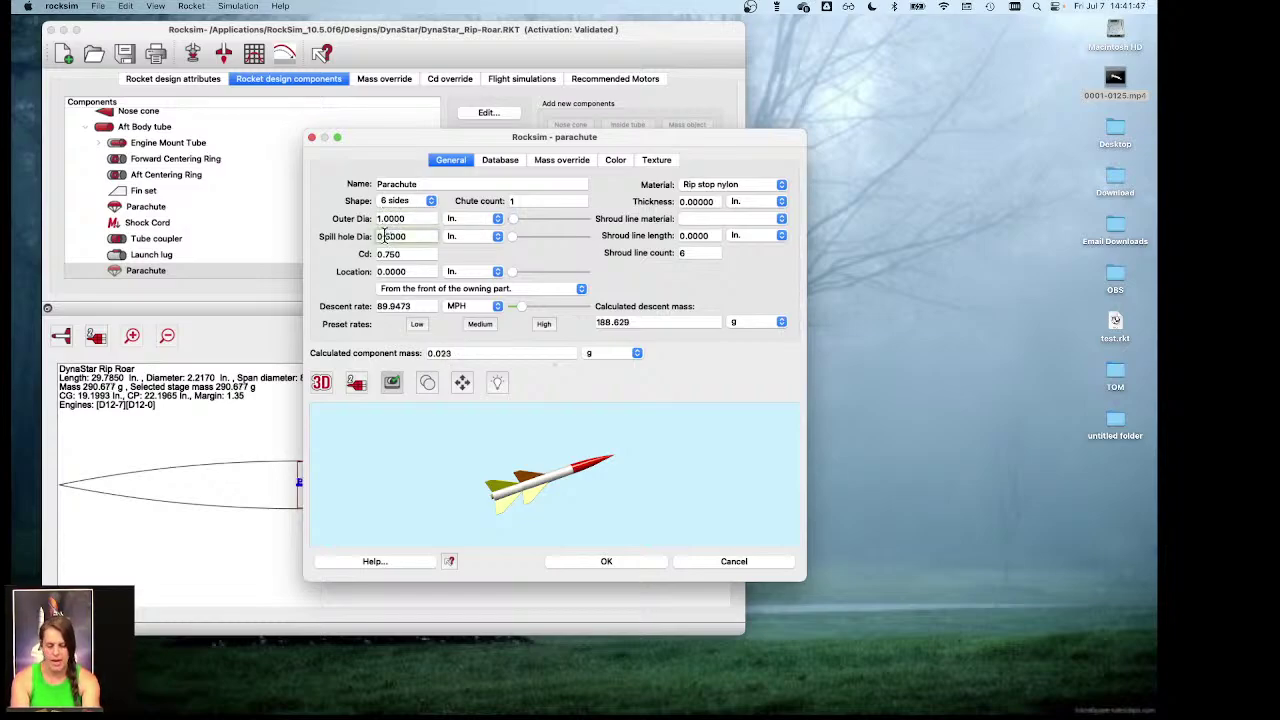
{"action": "key", "text": "Tab"}
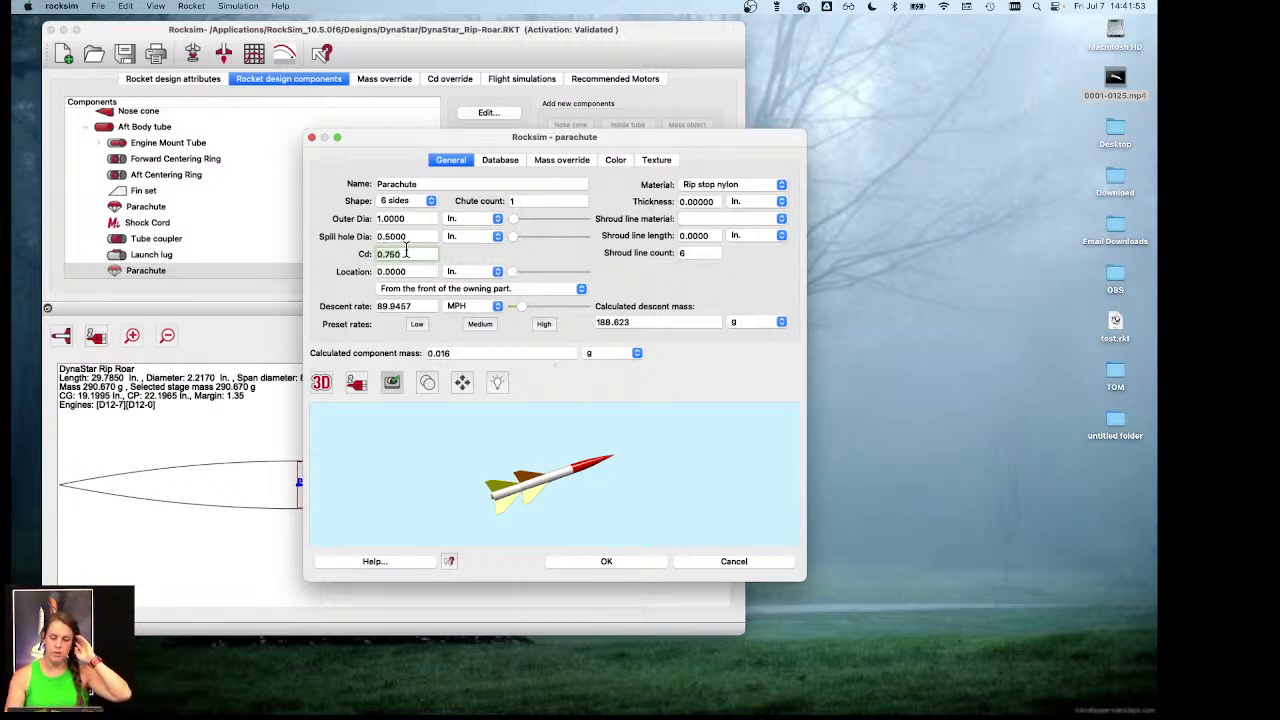
Step: Switch the preview to the 2D side view and locate the parachute 1.375 in. from the front of the Aft Body tube
{"action": "left_click", "coordinate": [521, 273]}
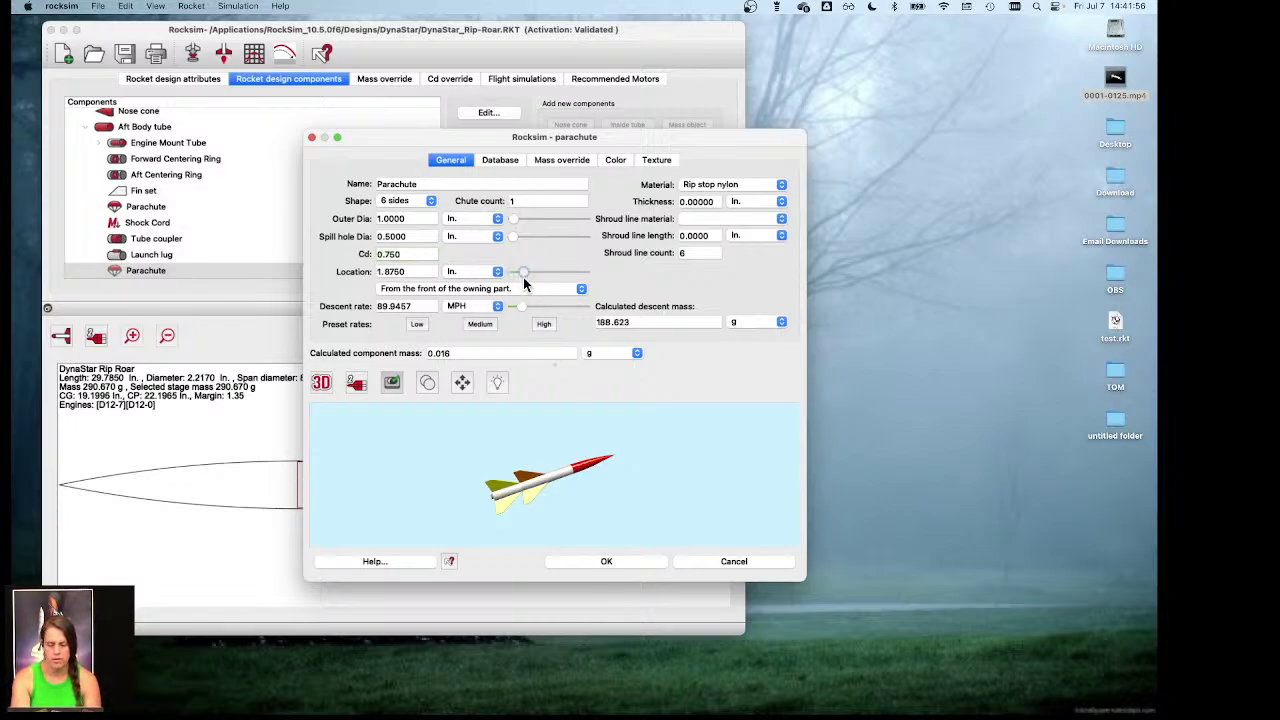
{"action": "left_click", "coordinate": [321, 383]}
{"action": "left_click", "coordinate": [322, 323]}
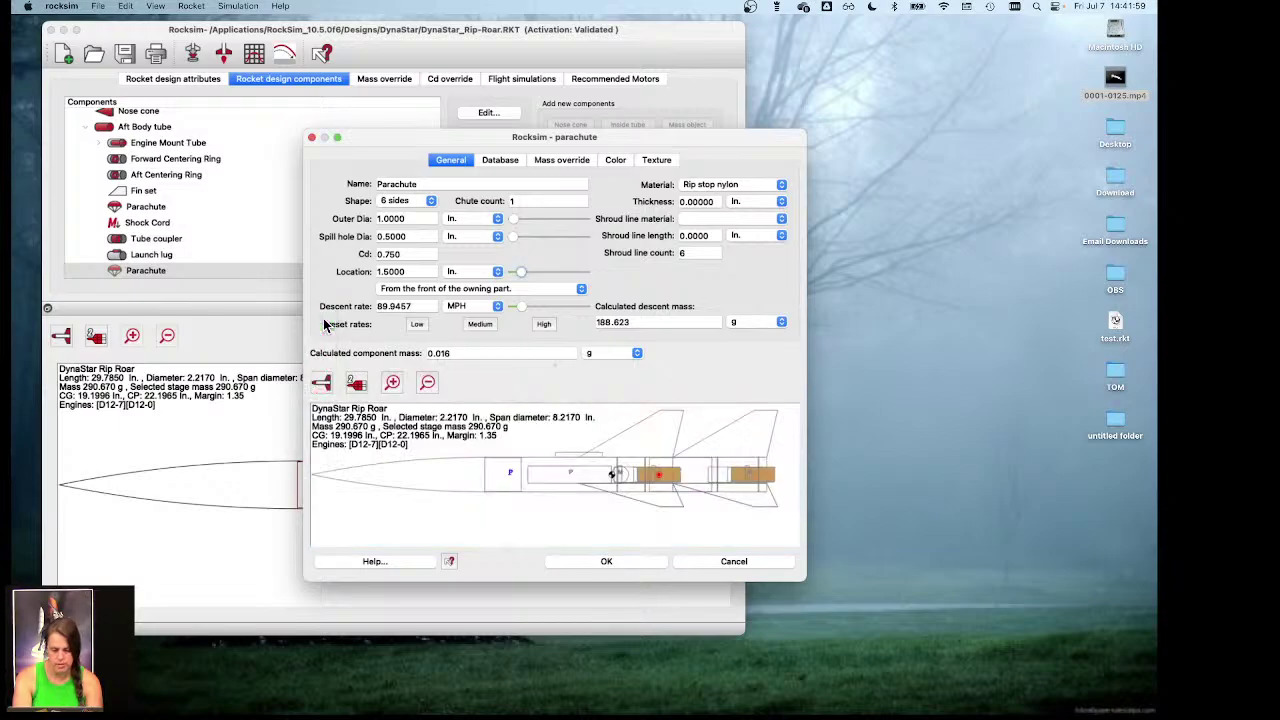
{"action": "left_click", "coordinate": [512, 273]}
{"action": "left_click_drag", "start_coordinate": [520, 274], "coordinate": [524, 271]}
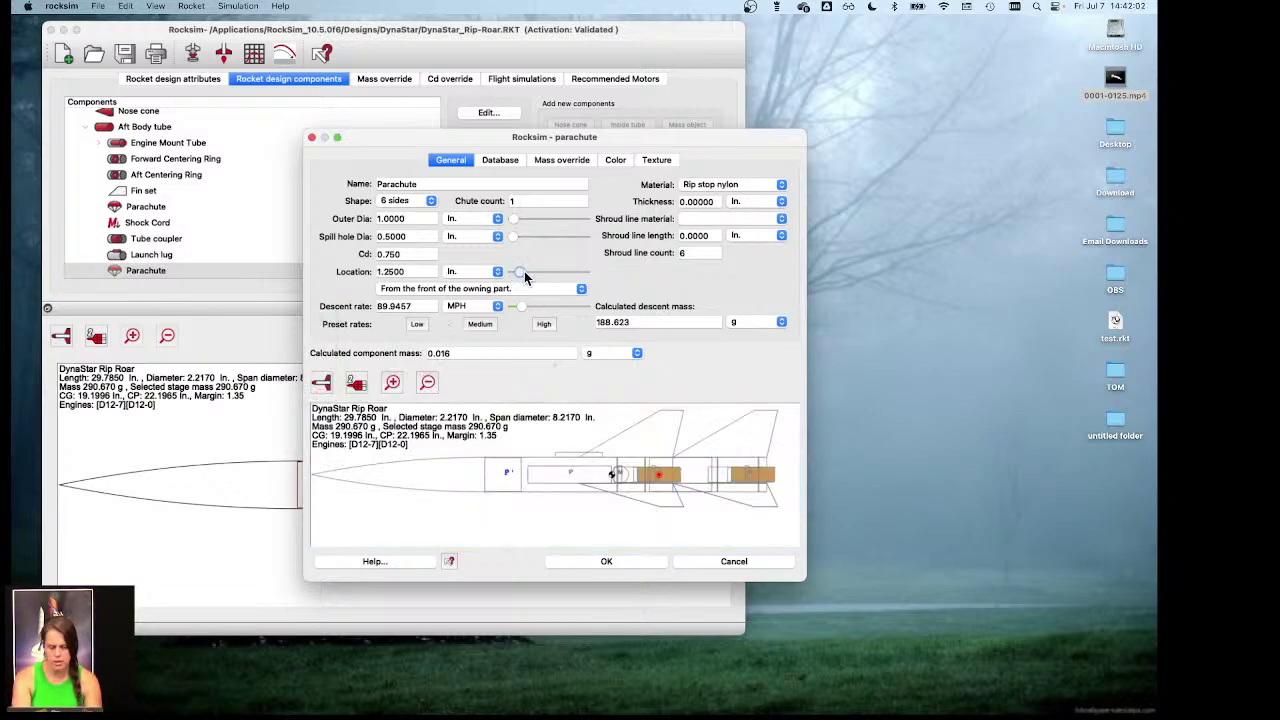
Step: Choose Carpet String (Apogee 29500) as the parachute's shroud line material
{"action": "left_click", "coordinate": [731, 218]}
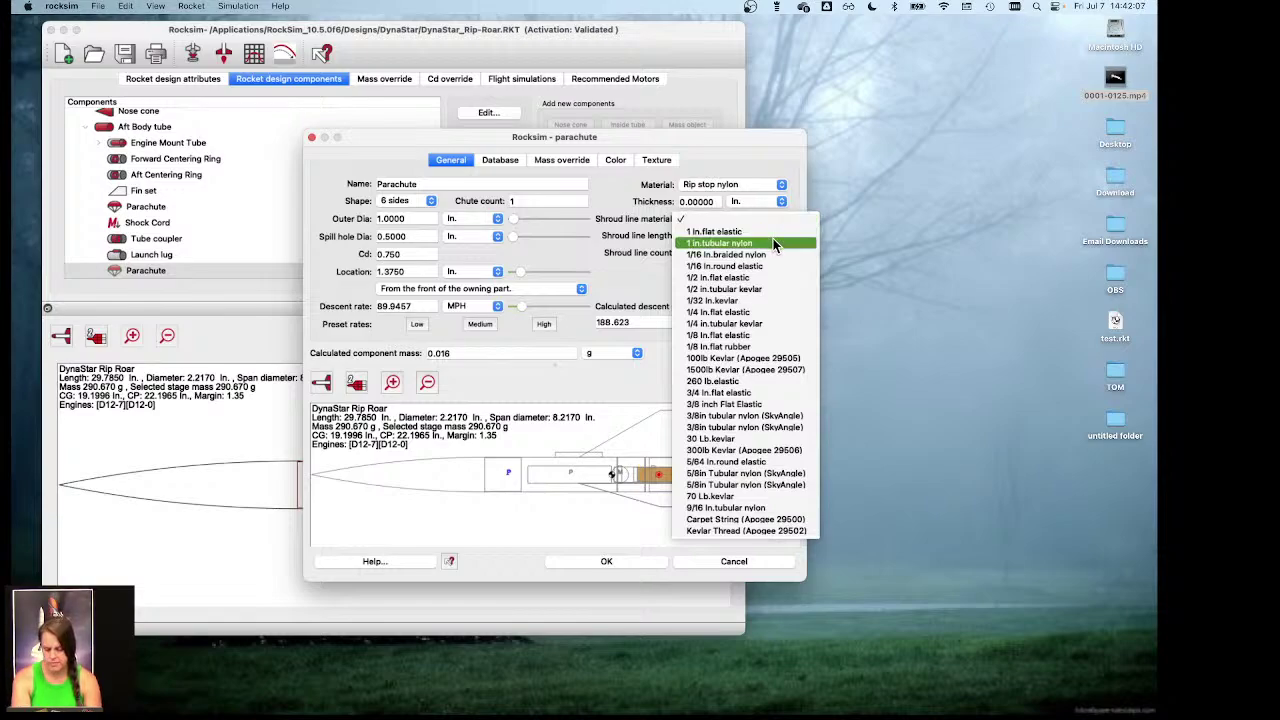
{"action": "left_click", "coordinate": [755, 522]}
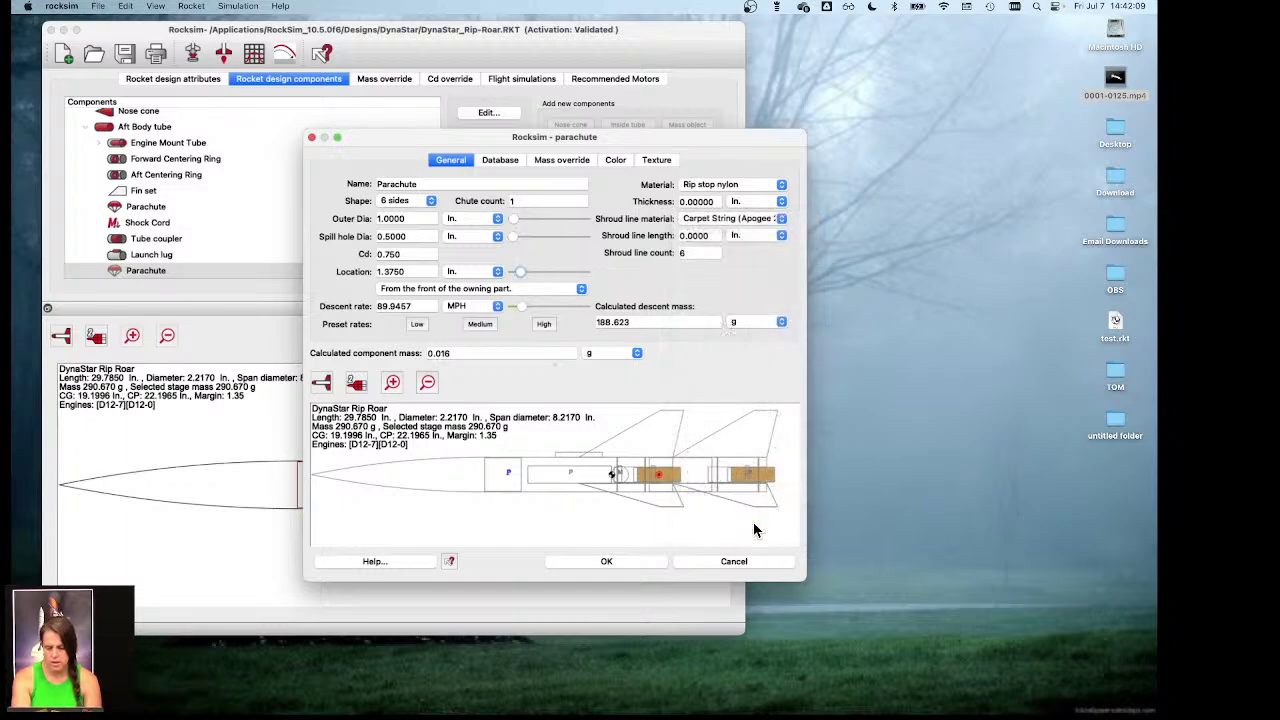
{"action": "left_click", "coordinate": [442, 352]}
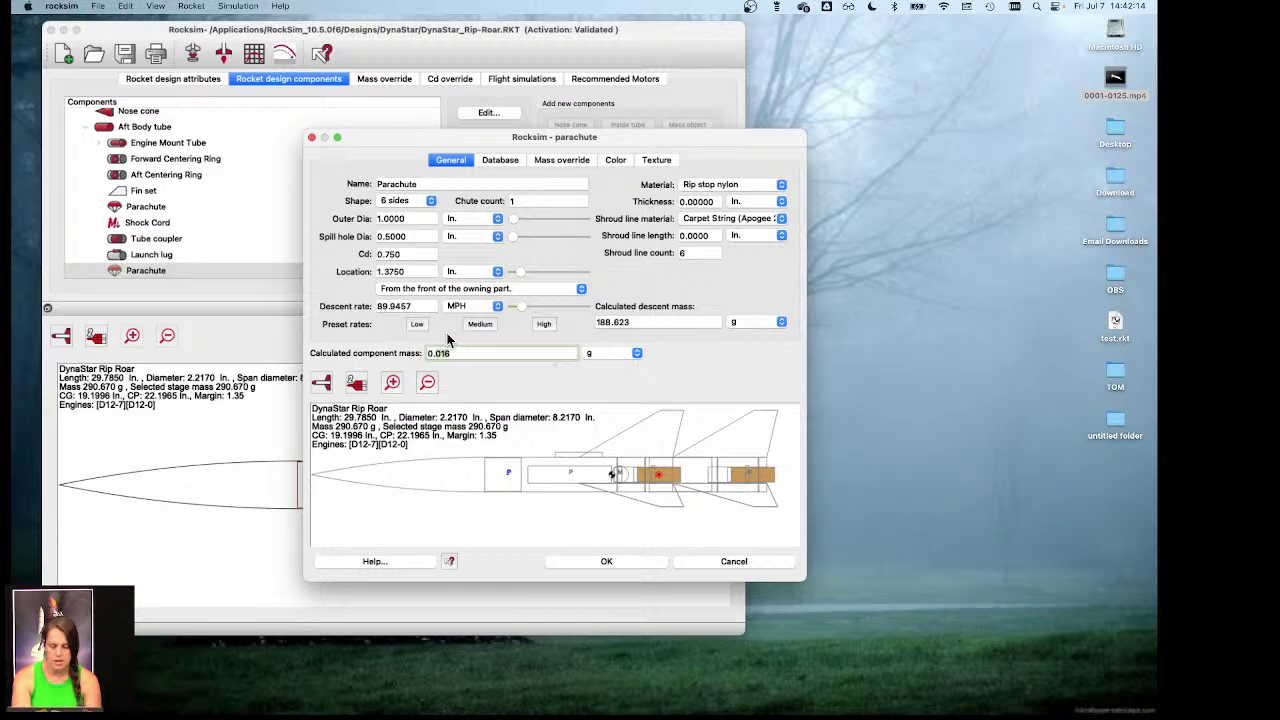
Step: Try the high, medium and low preset descent rates for the new parachute, and discard the part
{"action": "left_click", "coordinate": [543, 325]}
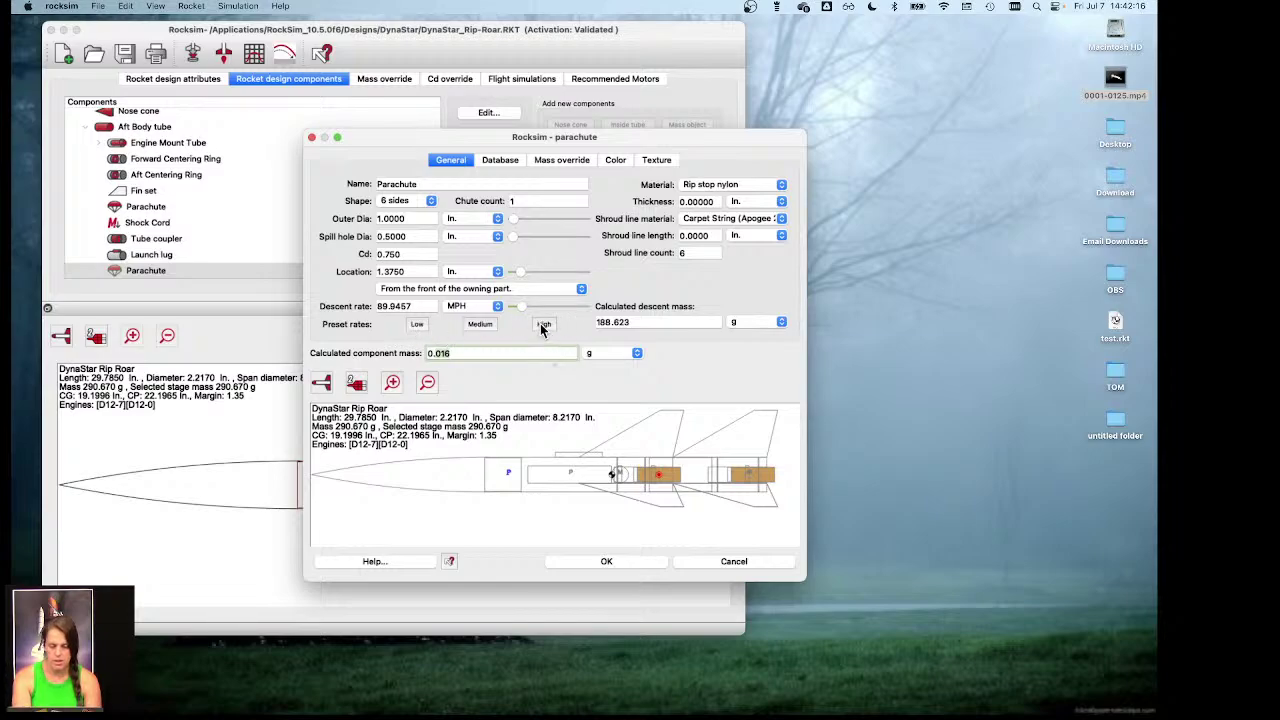
{"action": "left_click", "coordinate": [480, 324]}
{"action": "left_click", "coordinate": [420, 326]}
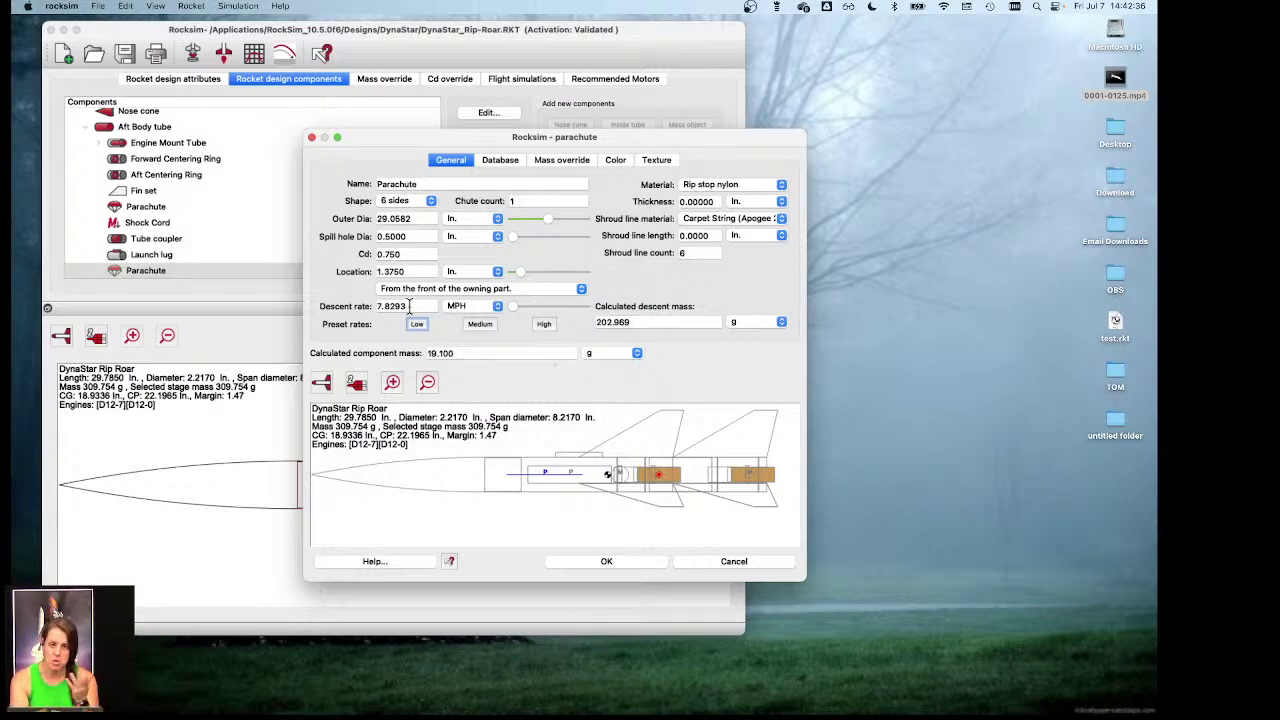
{"action": "left_click", "coordinate": [720, 564]}
{"action": "left_click", "coordinate": [580, 376]}
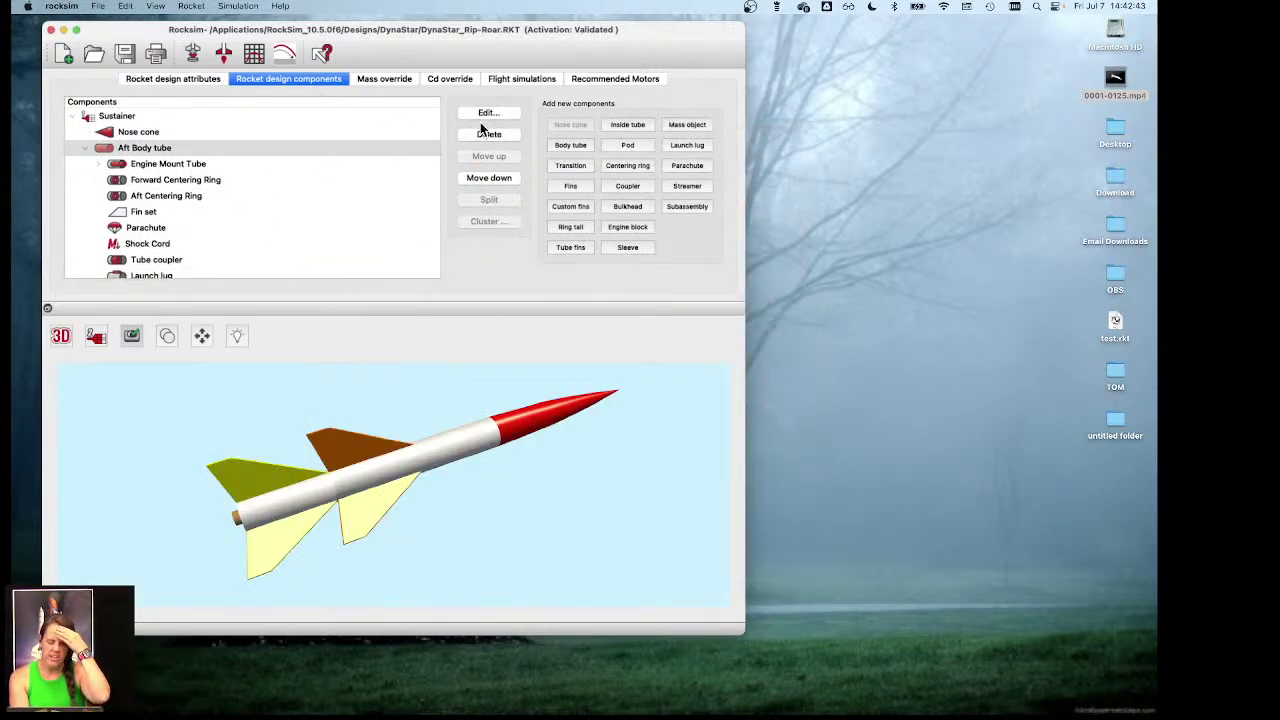
Step: Return to the flight simulations and look through the table of simulation results
{"action": "left_click", "coordinate": [522, 78]}
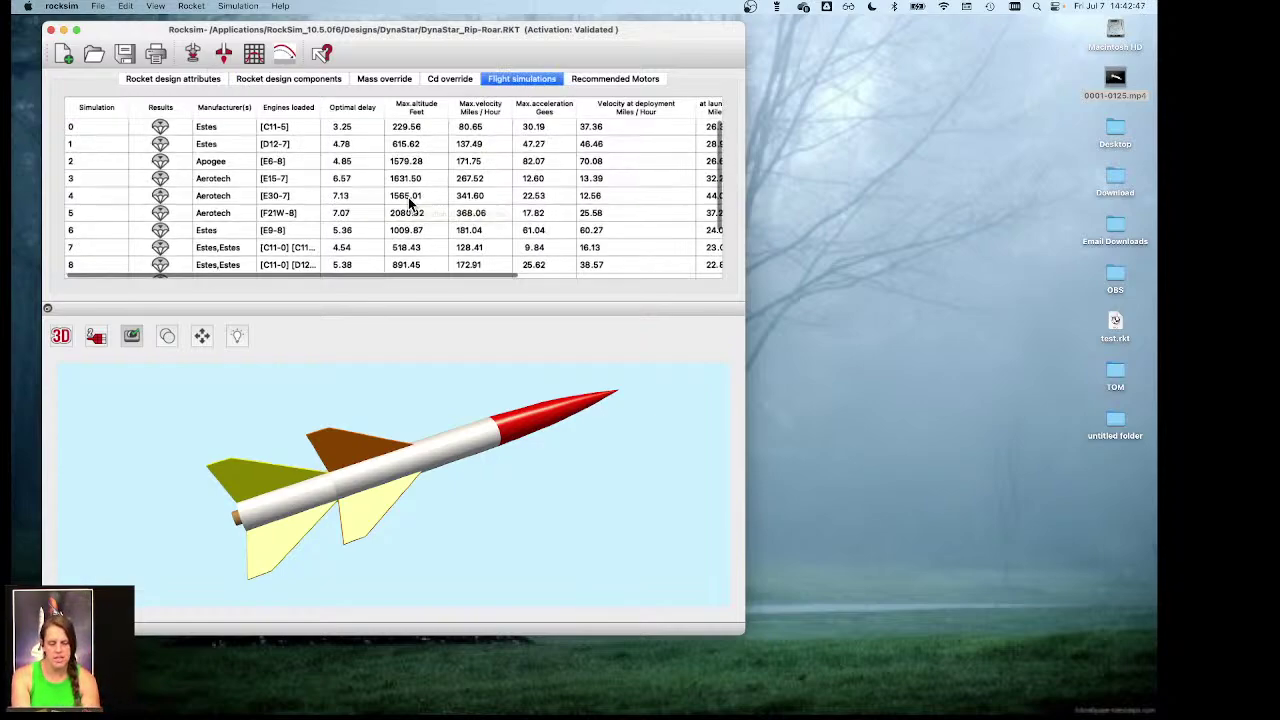
{"action": "scroll", "coordinate": [409, 203], "scroll_direction": "down", "scroll_amount": 3}
{"action": "scroll", "coordinate": [408, 199], "scroll_direction": "up", "scroll_amount": 3}
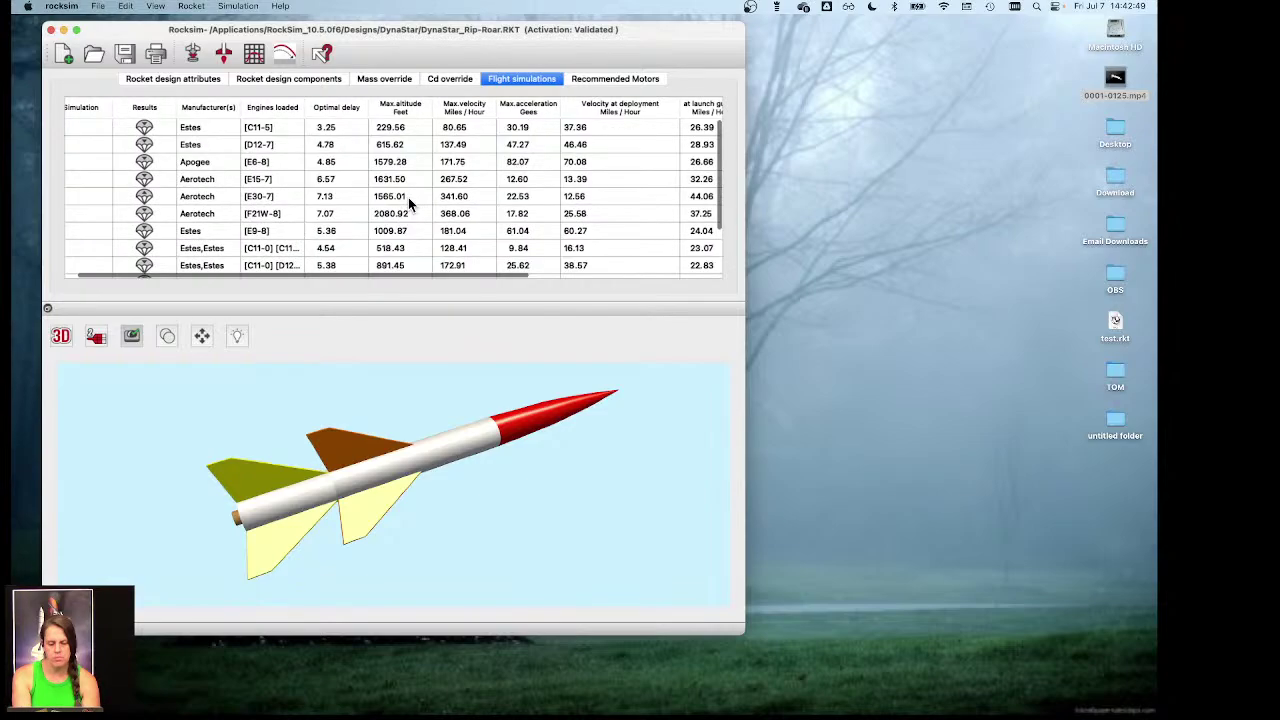
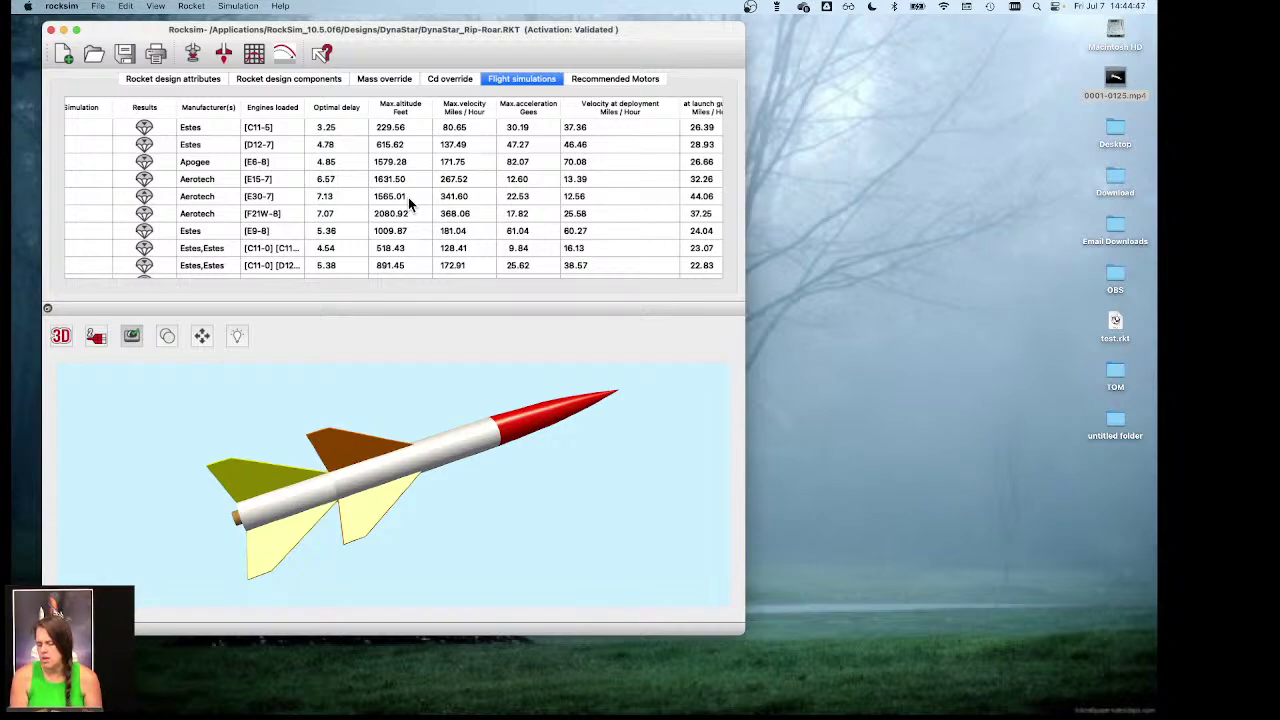
Step: Open the nose cone's properties and review its material options, keeping Polystyrene PS
{"action": "left_click", "coordinate": [274, 79]}
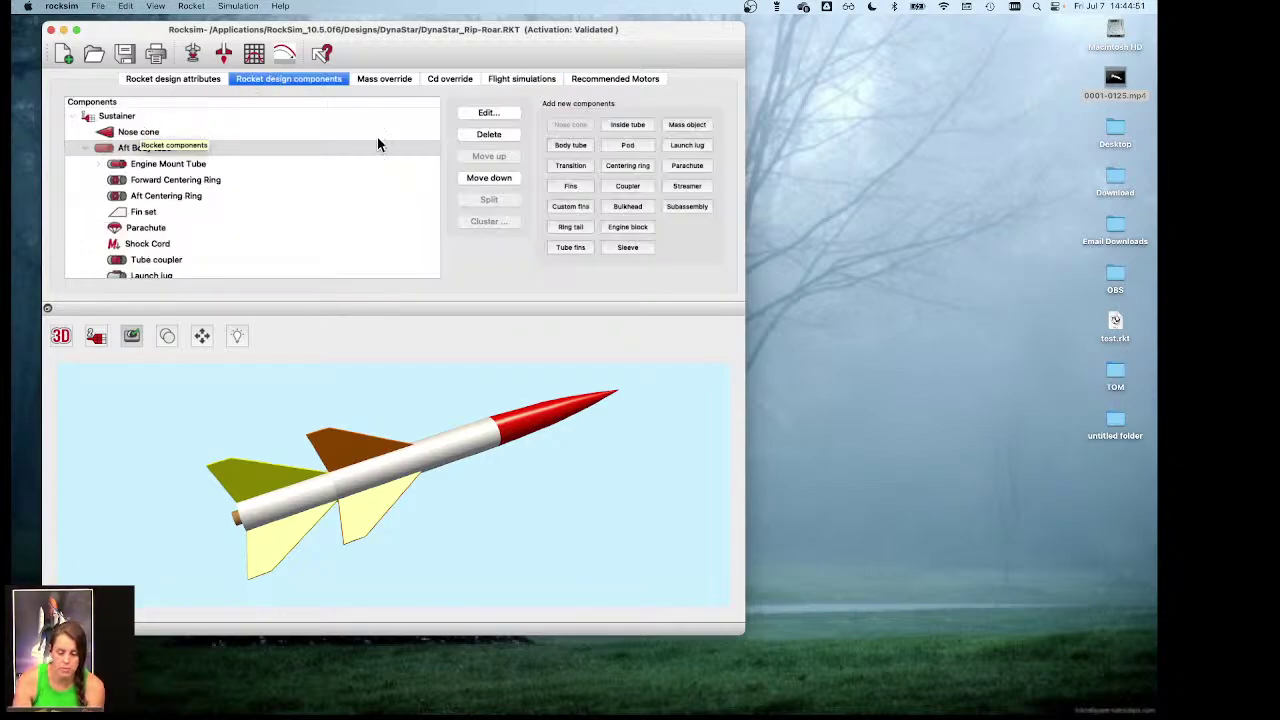
{"action": "left_click", "coordinate": [125, 133]}
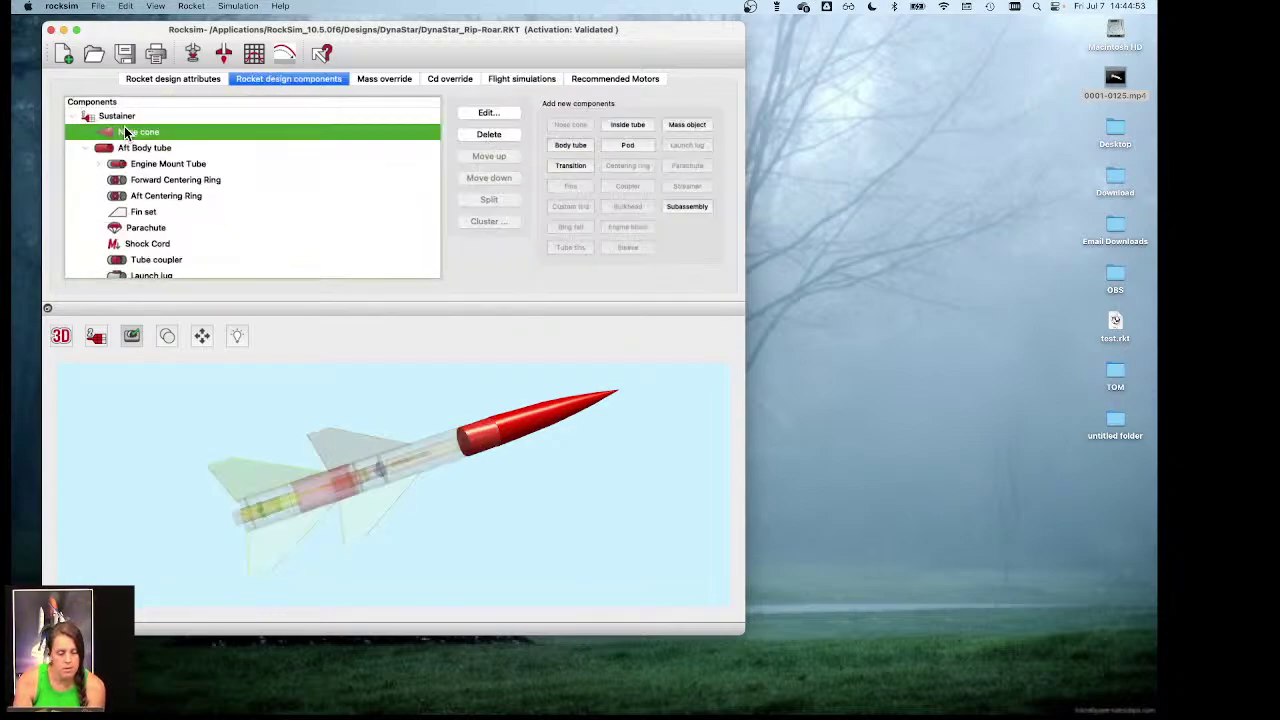
{"action": "left_click", "coordinate": [490, 114]}
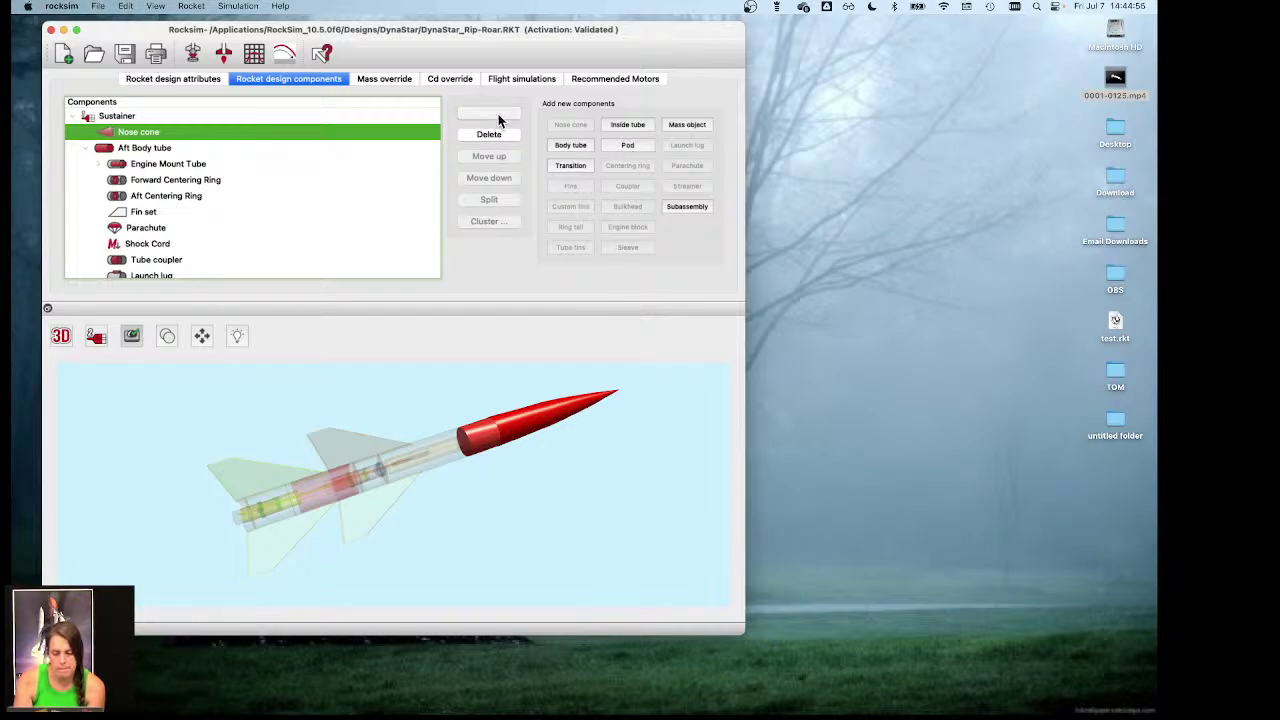
{"action": "left_click", "coordinate": [728, 174]}
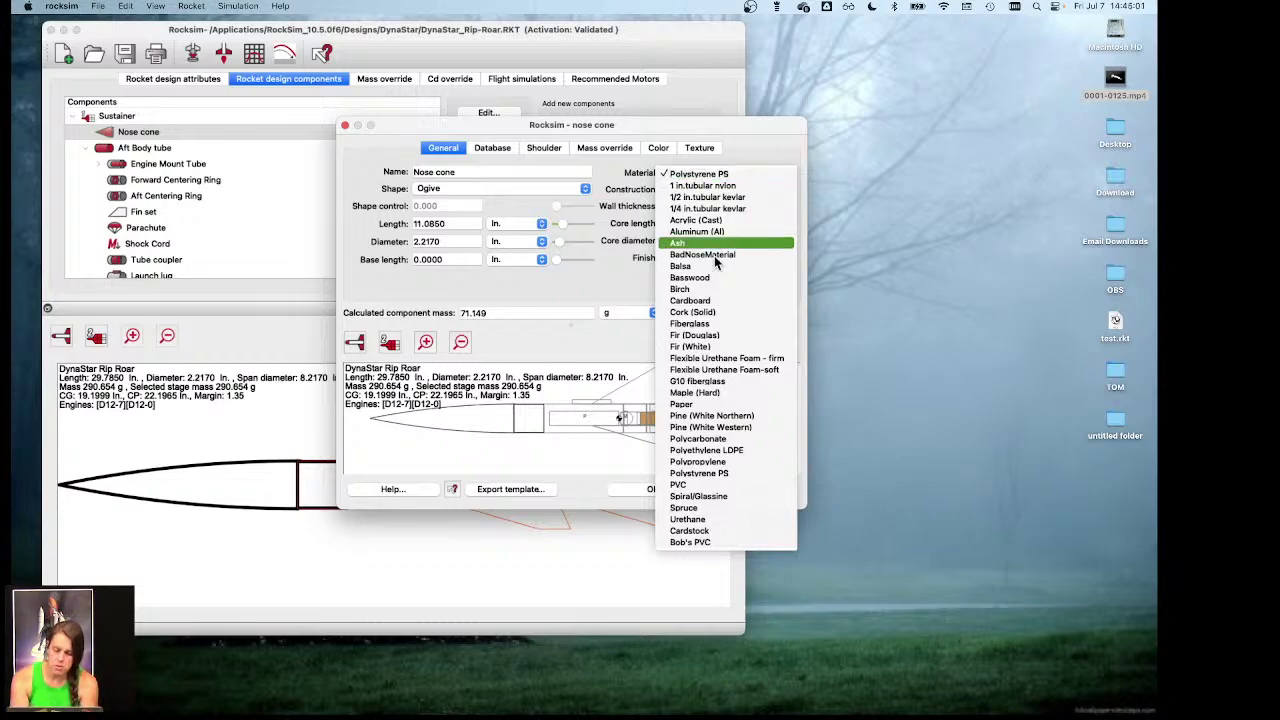
{"action": "left_click", "coordinate": [721, 474]}
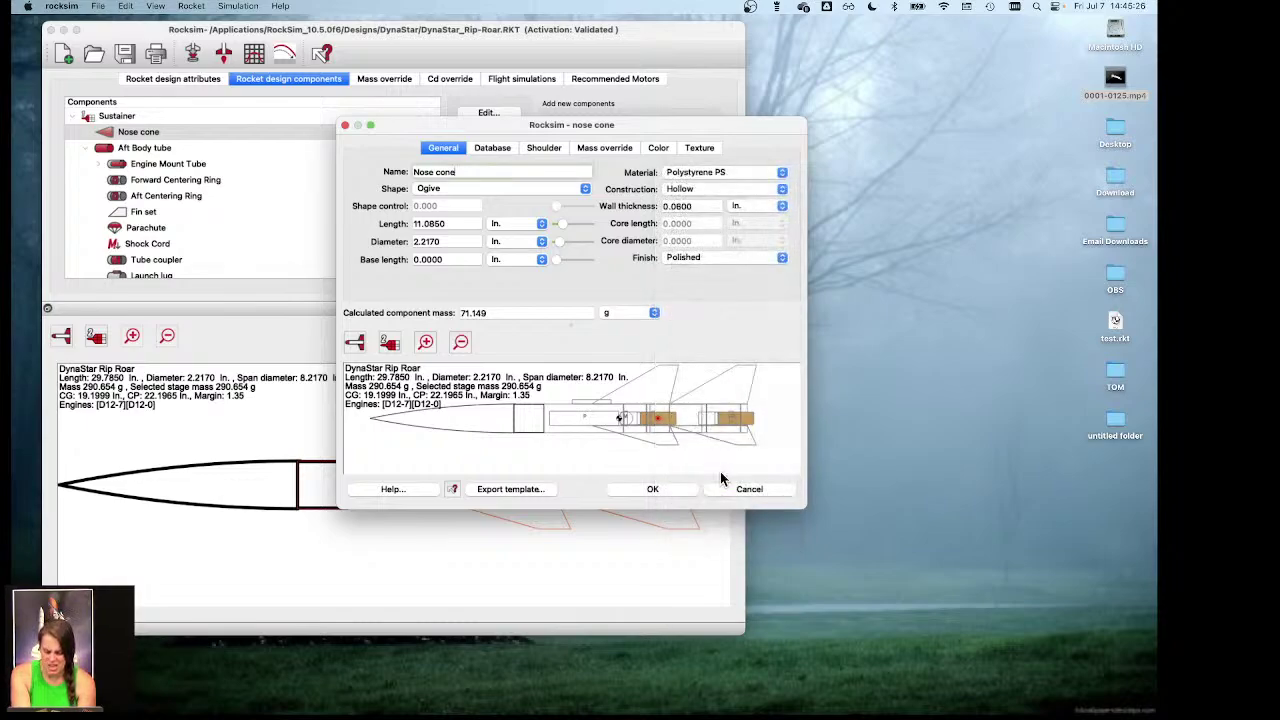
Step: Try Polyethylene LDPE as the nose cone's material, and discard the change
{"action": "left_click", "coordinate": [724, 174]}
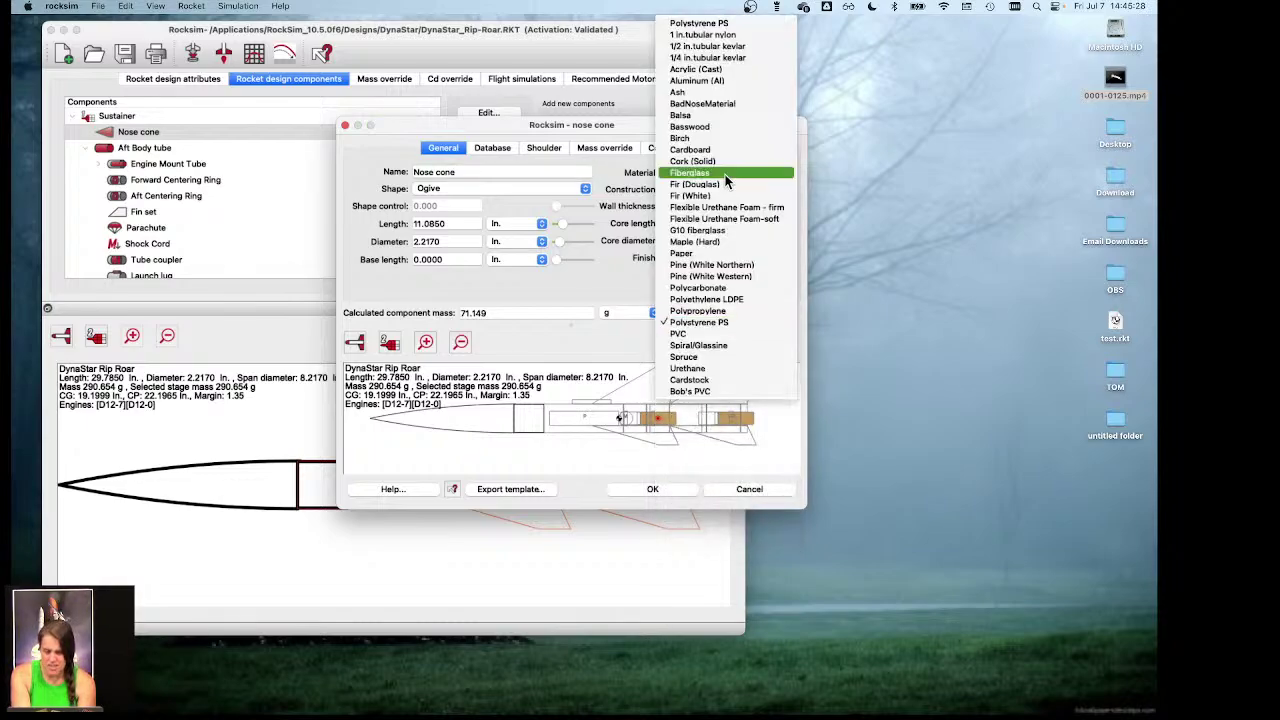
{"action": "left_click", "coordinate": [752, 299]}
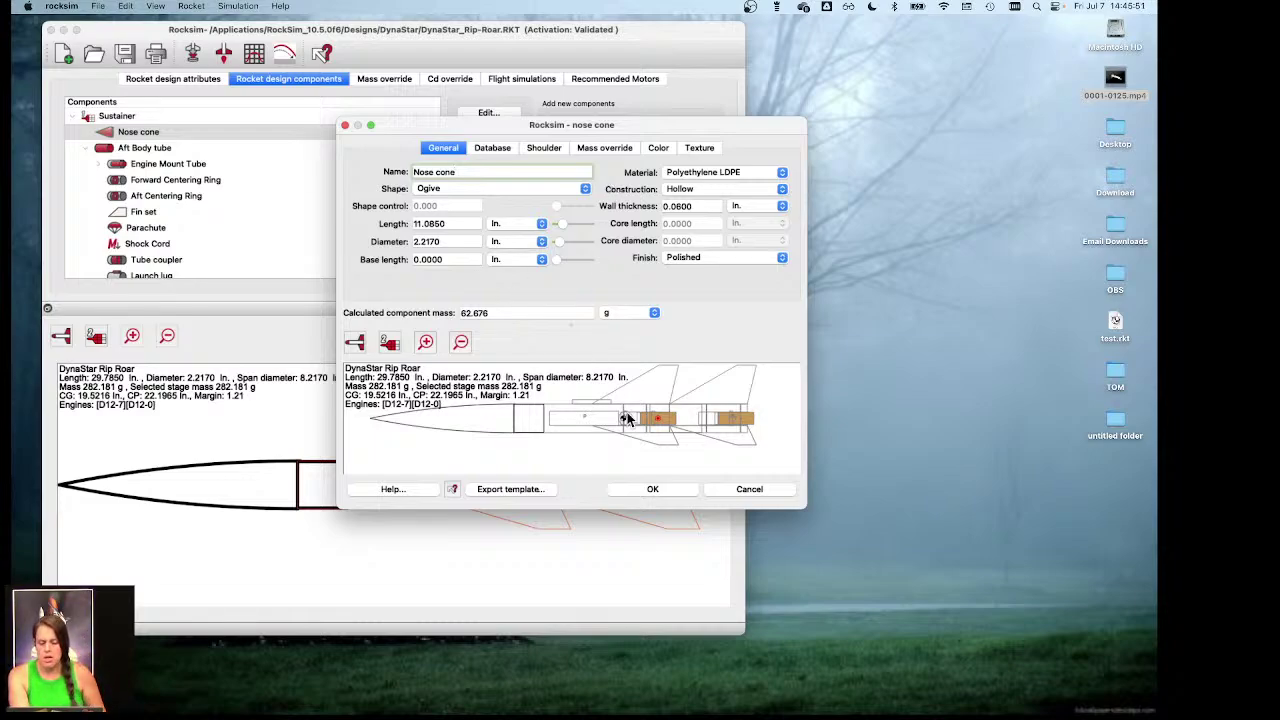
{"action": "left_click", "coordinate": [752, 489]}
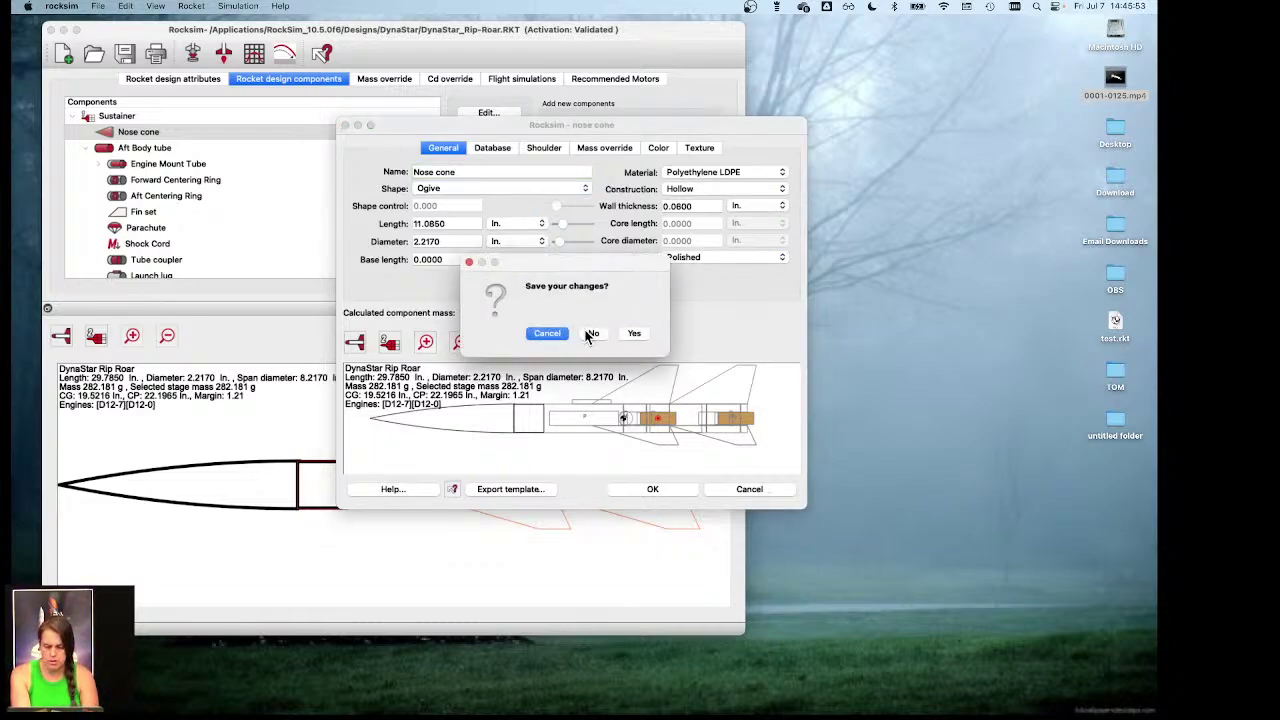
{"action": "left_click", "coordinate": [591, 335]}
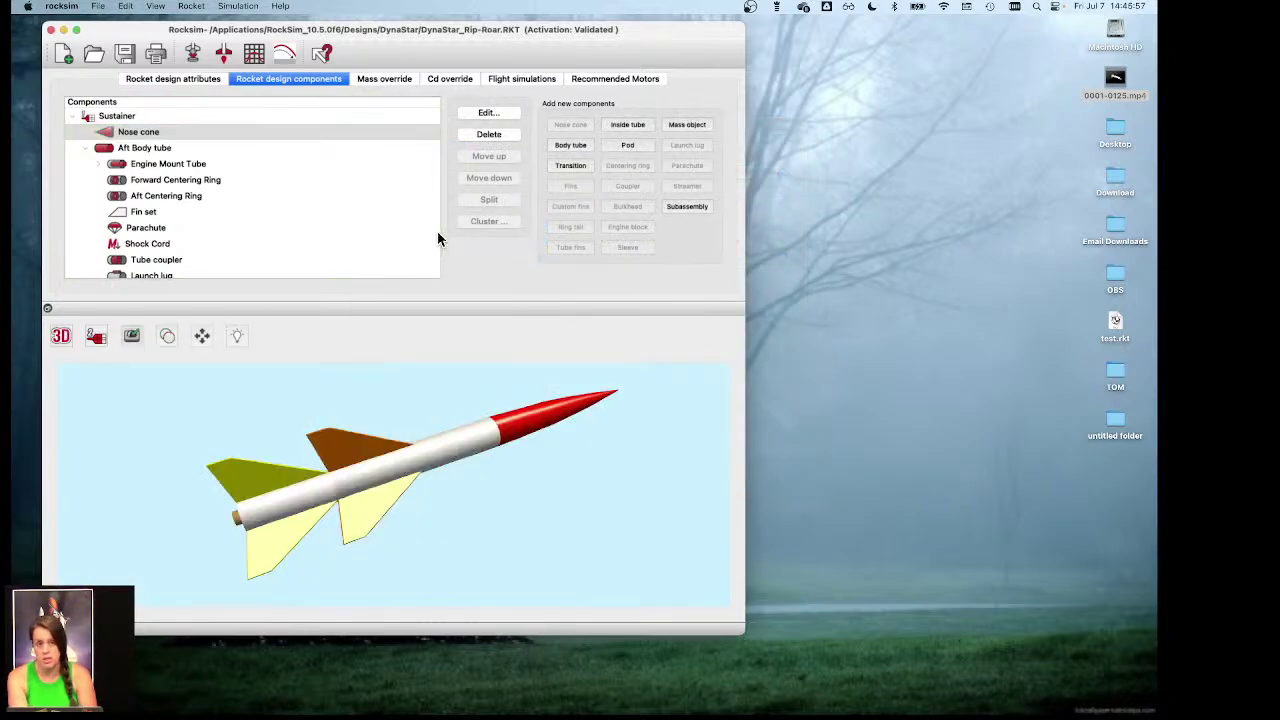
Step: Open the materials database for editing and locate the Chalk (Fine) entry
{"action": "left_click", "coordinate": [192, 6]}
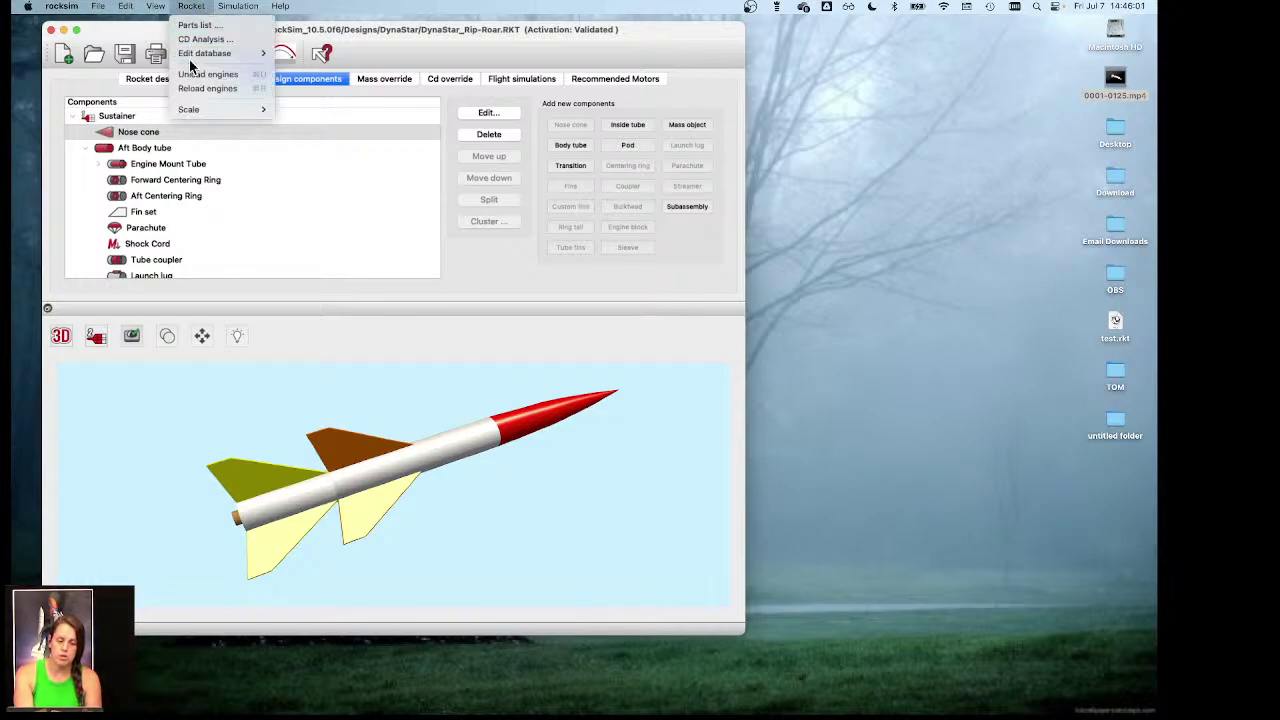
{"action": "mouse_move", "coordinate": [196, 51]}
{"action": "left_click", "coordinate": [301, 52]}
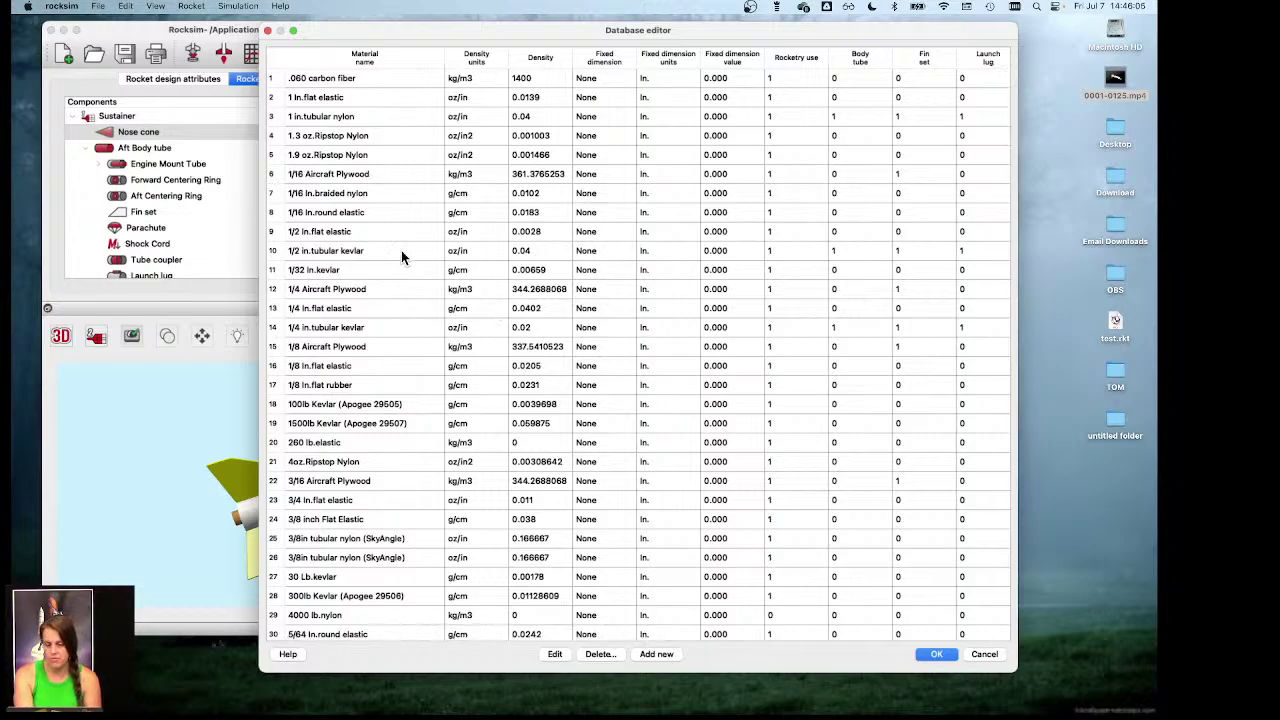
{"action": "scroll", "coordinate": [401, 252], "scroll_direction": "down", "scroll_amount": 10}
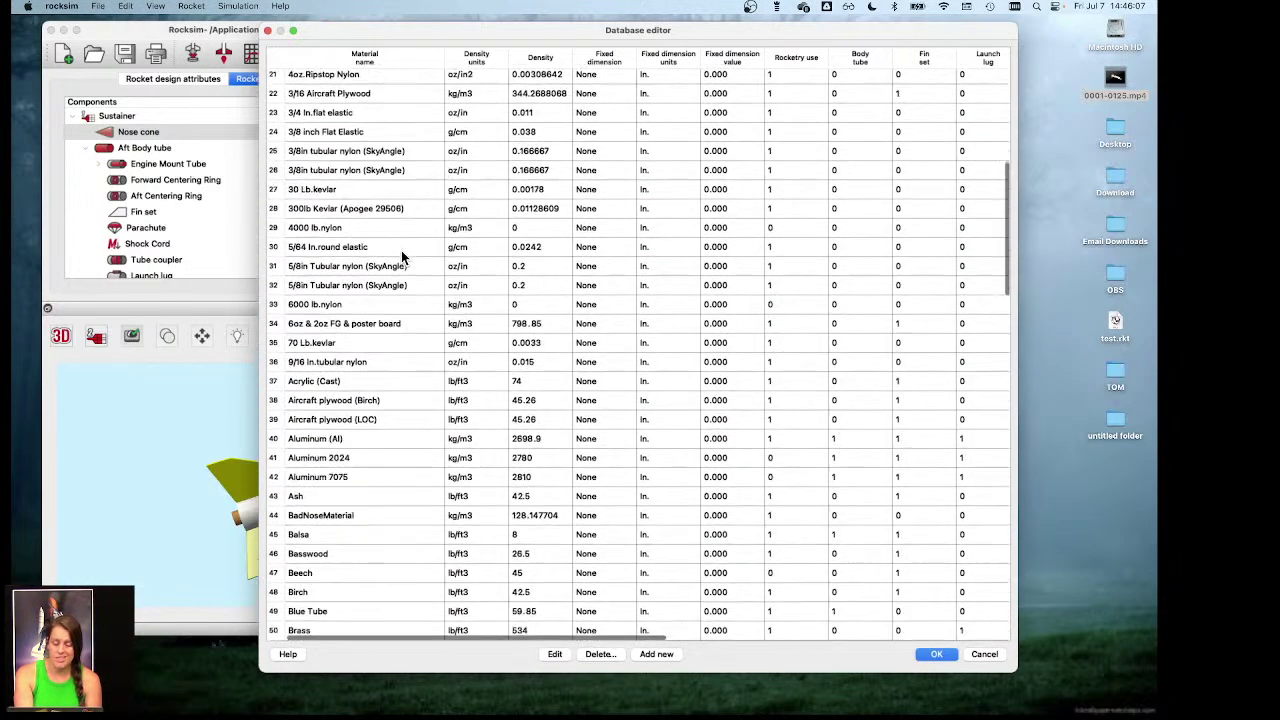
{"action": "scroll", "coordinate": [401, 257], "scroll_direction": "down", "scroll_amount": 1}
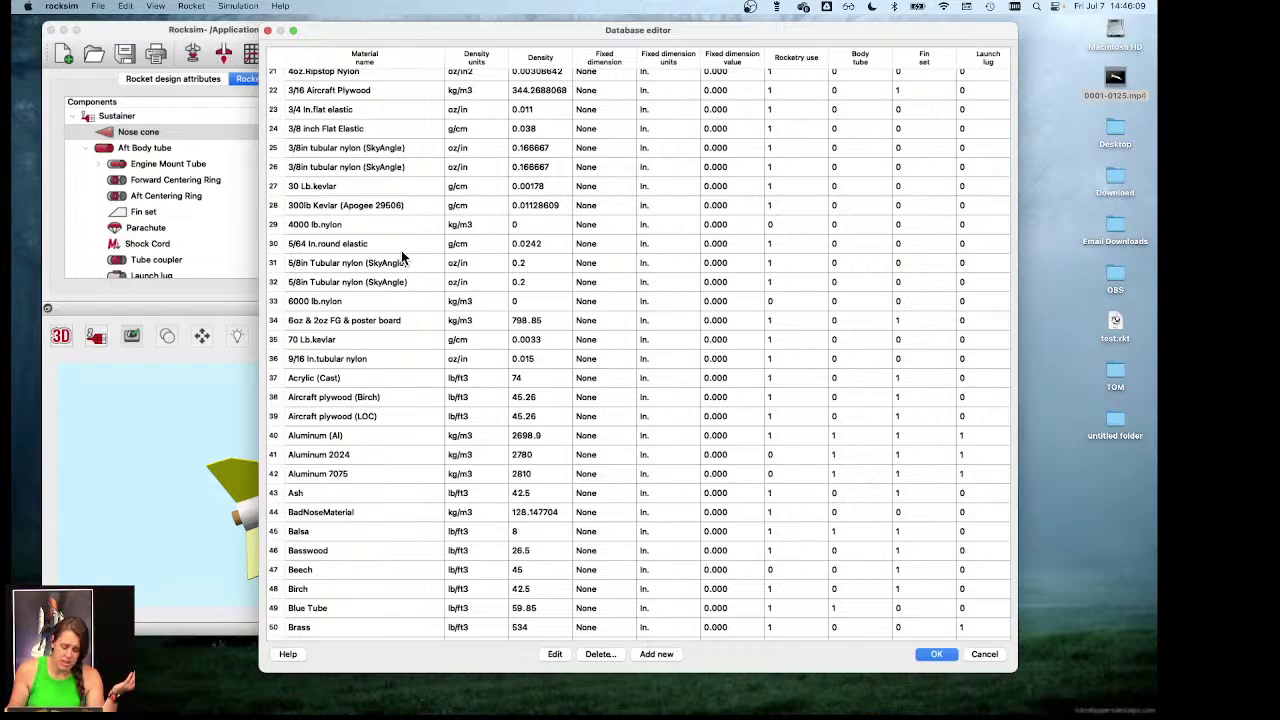
{"action": "scroll", "coordinate": [402, 257], "scroll_direction": "down", "scroll_amount": 11}
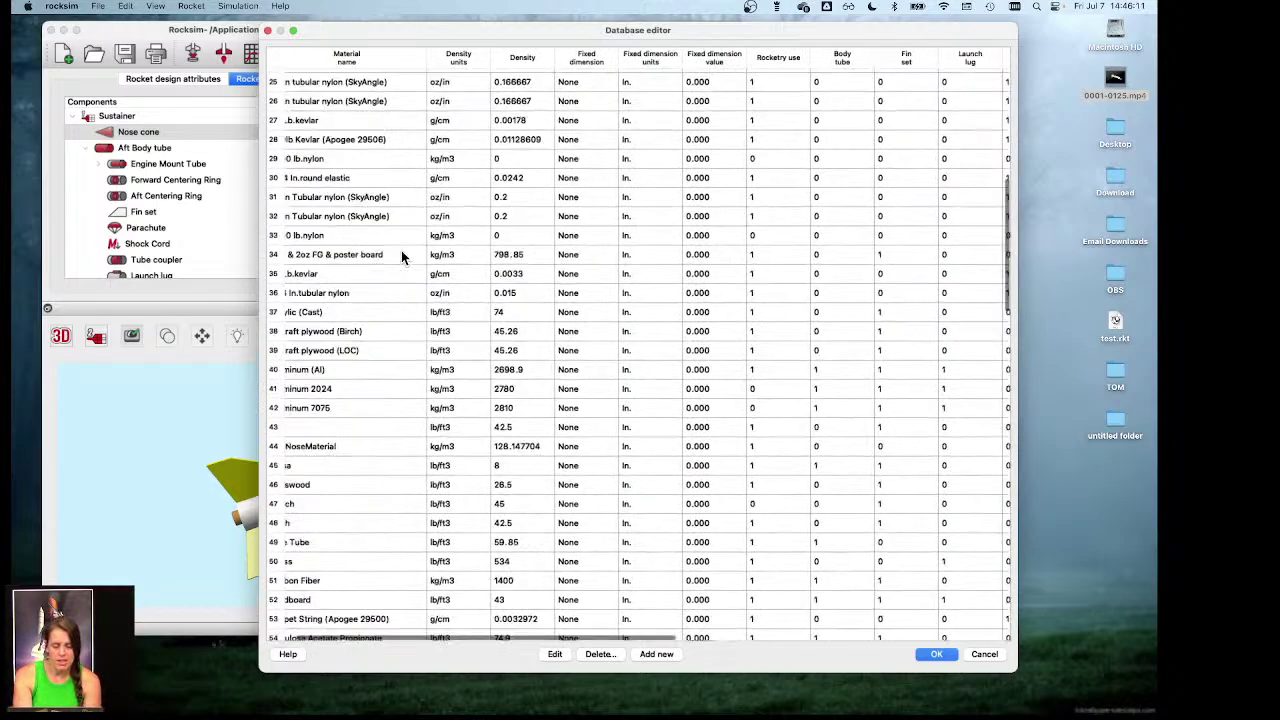
{"action": "scroll", "coordinate": [401, 258], "scroll_direction": "down", "scroll_amount": 2}
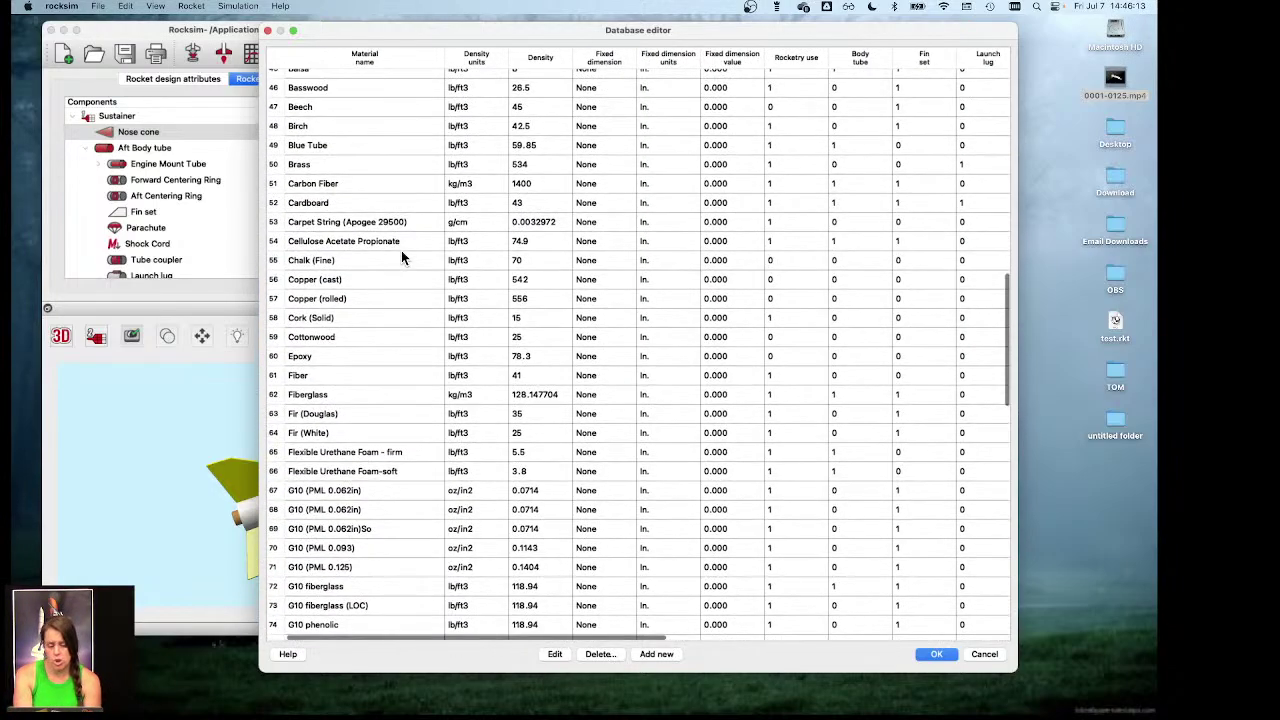
{"action": "scroll", "coordinate": [401, 257], "scroll_direction": "up", "scroll_amount": 2}
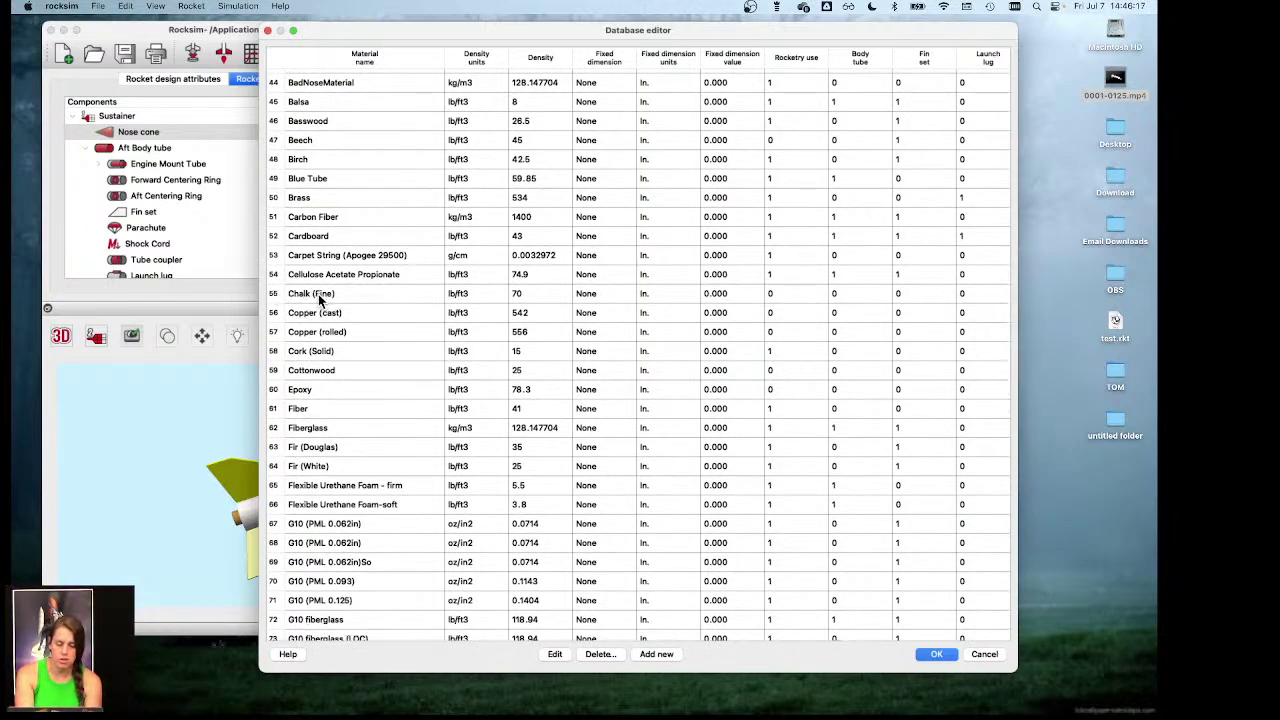
Step: Enable Rocketry use and Nose cone for the Chalk (Fine) material and save the materials database
{"action": "left_click", "coordinate": [791, 297]}
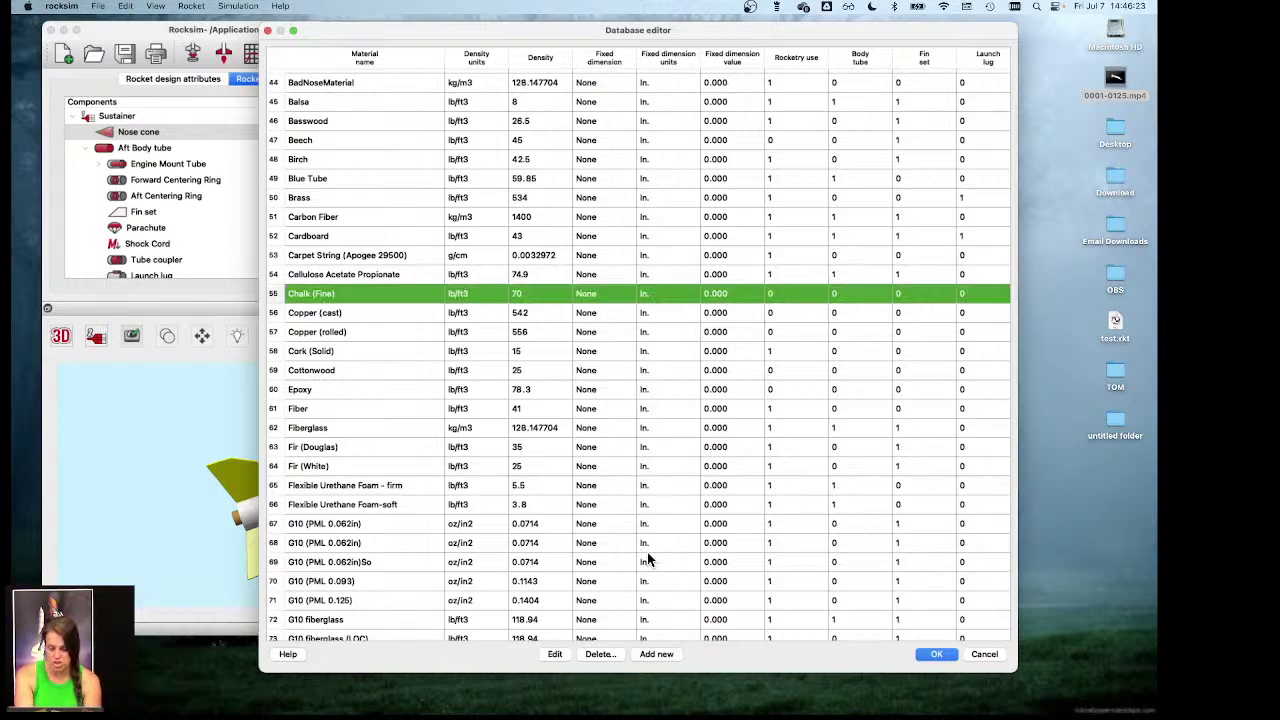
{"action": "left_click", "coordinate": [554, 654]}
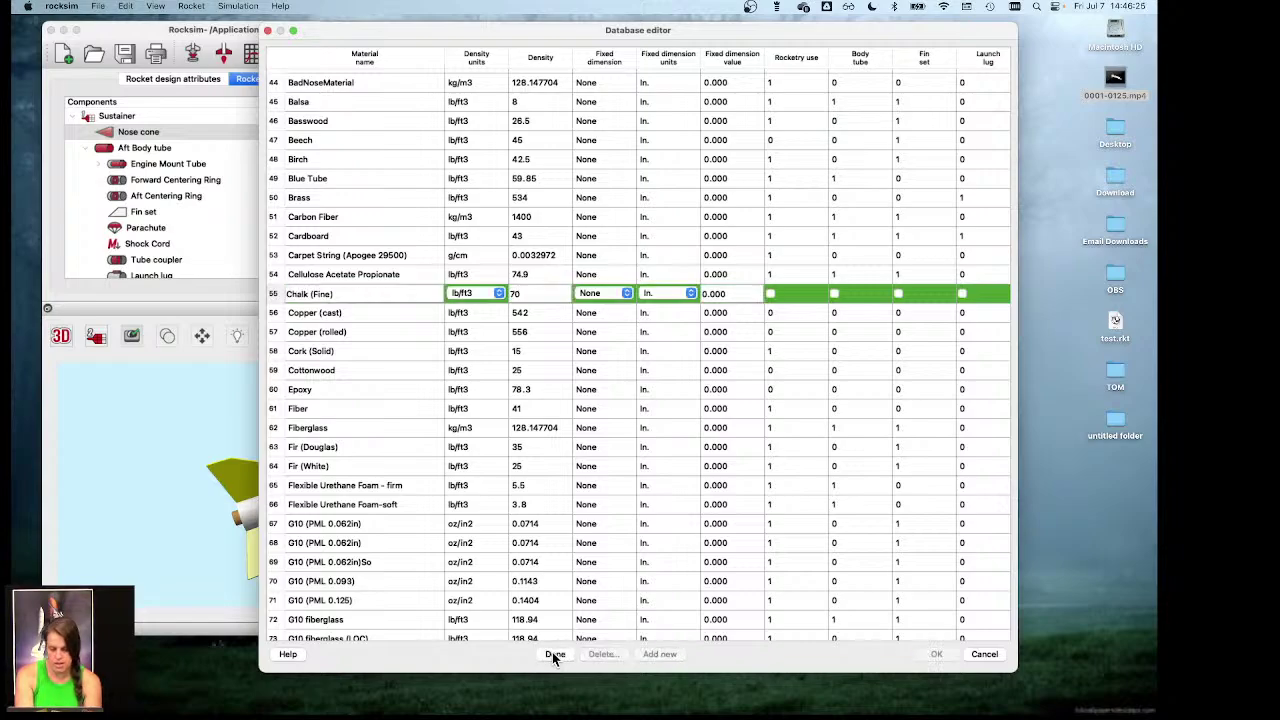
{"action": "scroll", "coordinate": [757, 288], "scroll_direction": "right", "scroll_amount": 10}
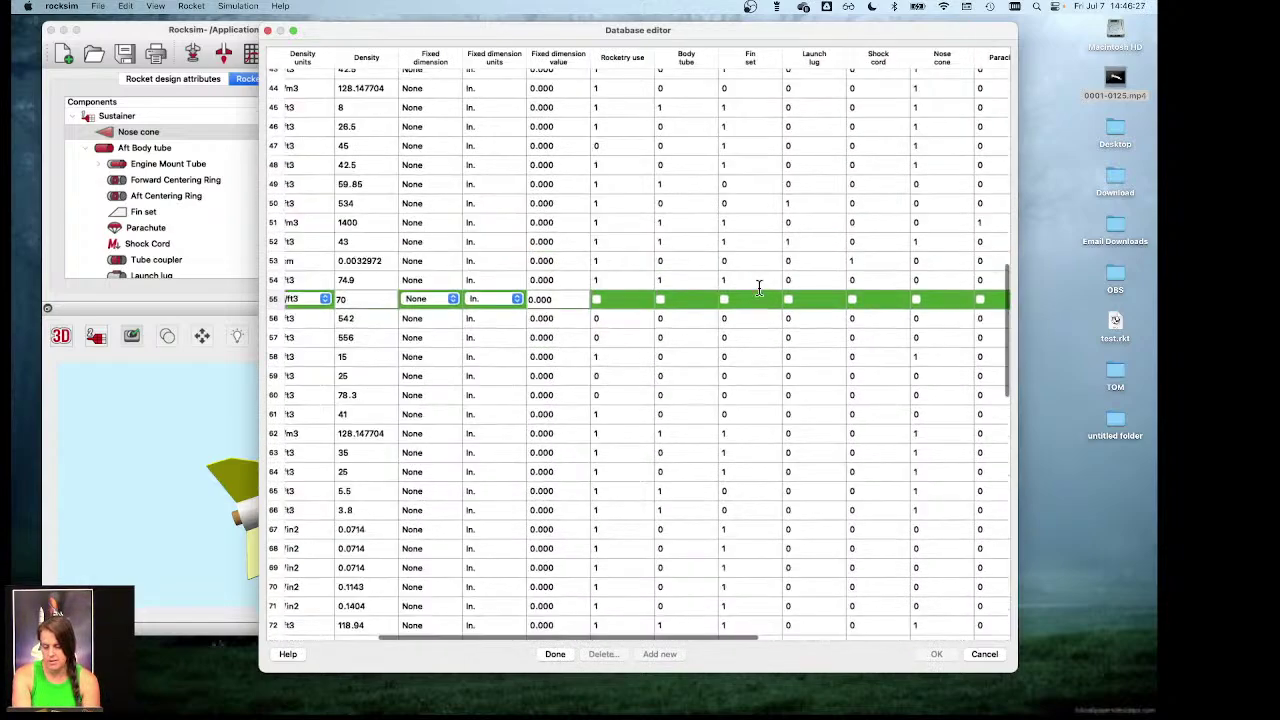
{"action": "scroll", "coordinate": [757, 288], "scroll_direction": "left", "scroll_amount": 5}
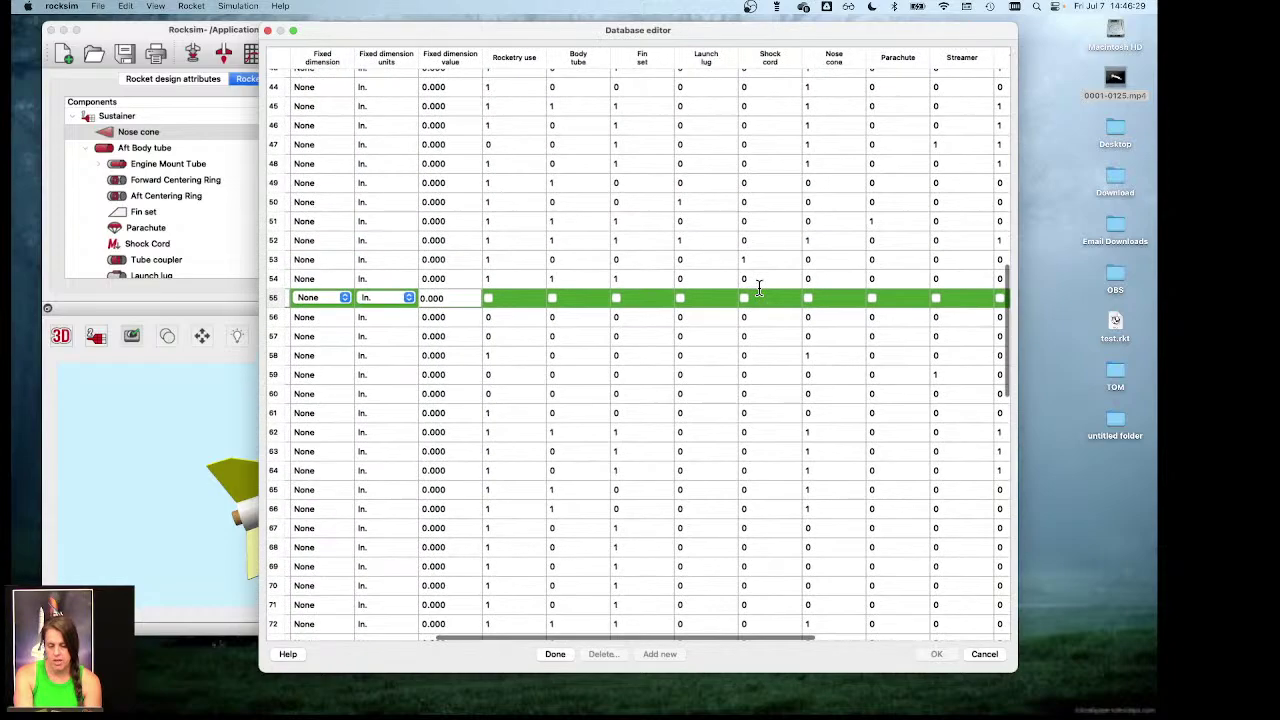
{"action": "left_click", "coordinate": [489, 298]}
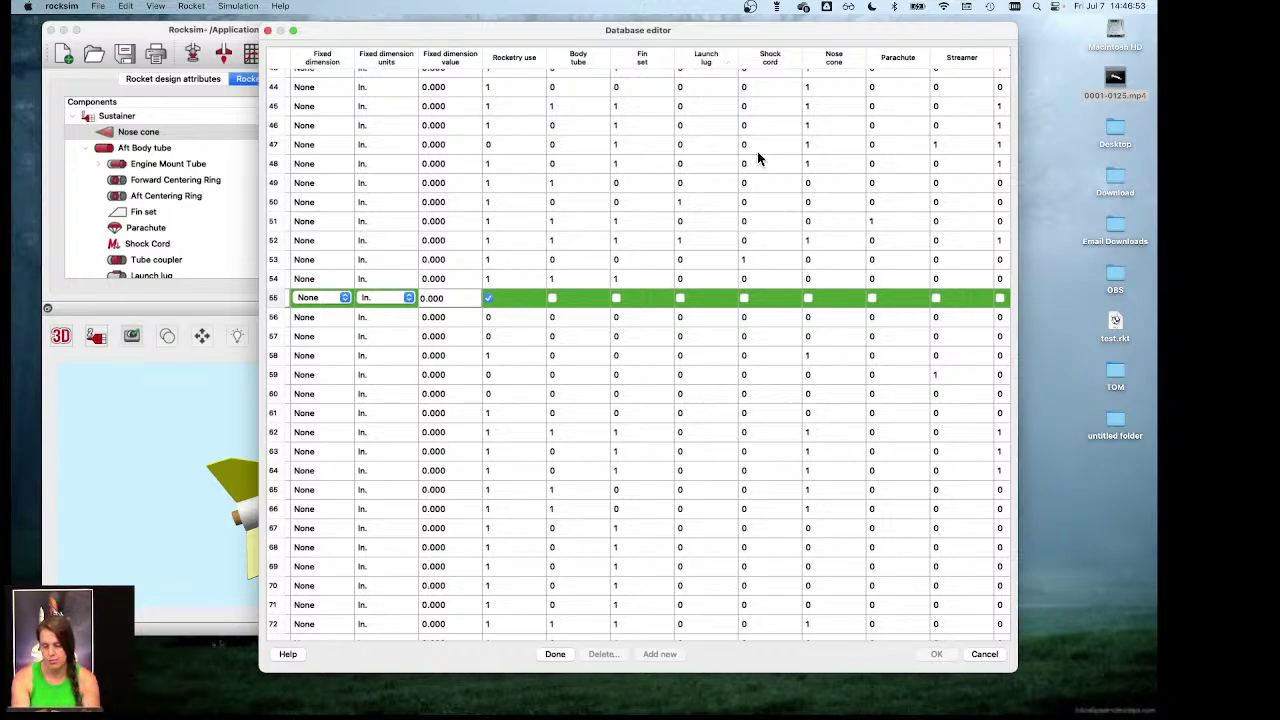
{"action": "left_click", "coordinate": [808, 298]}
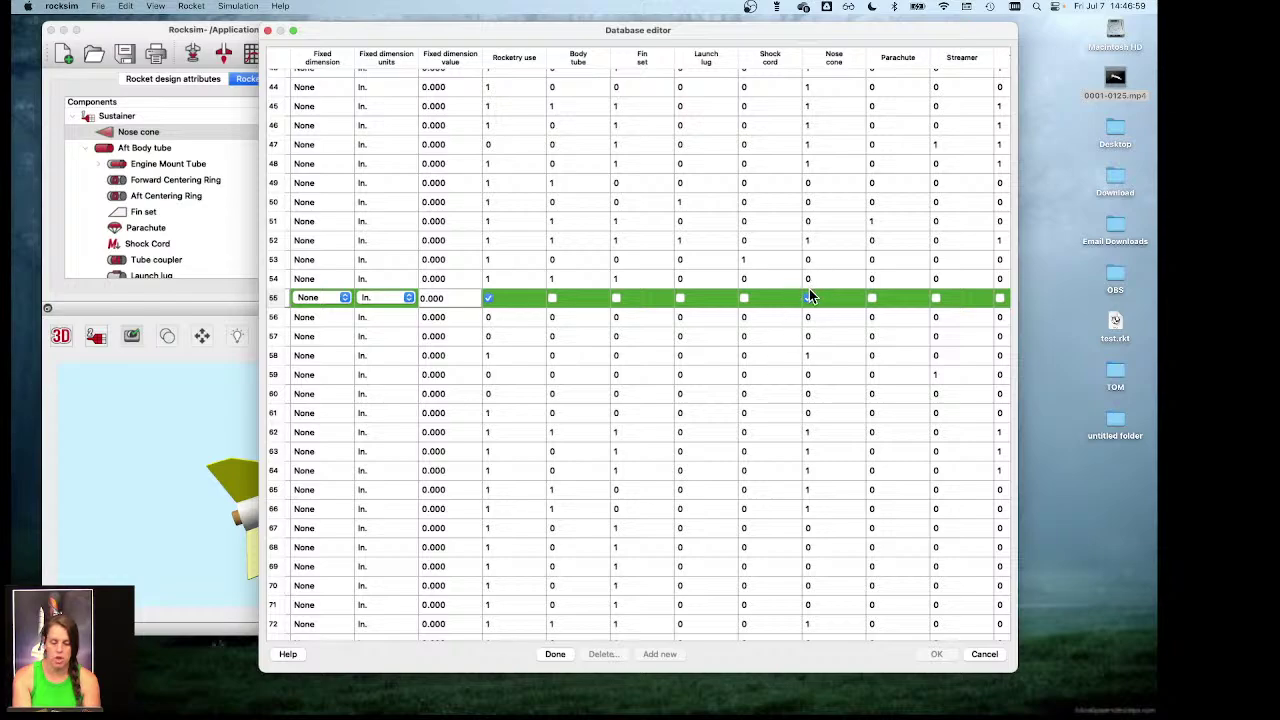
{"action": "left_click", "coordinate": [554, 654]}
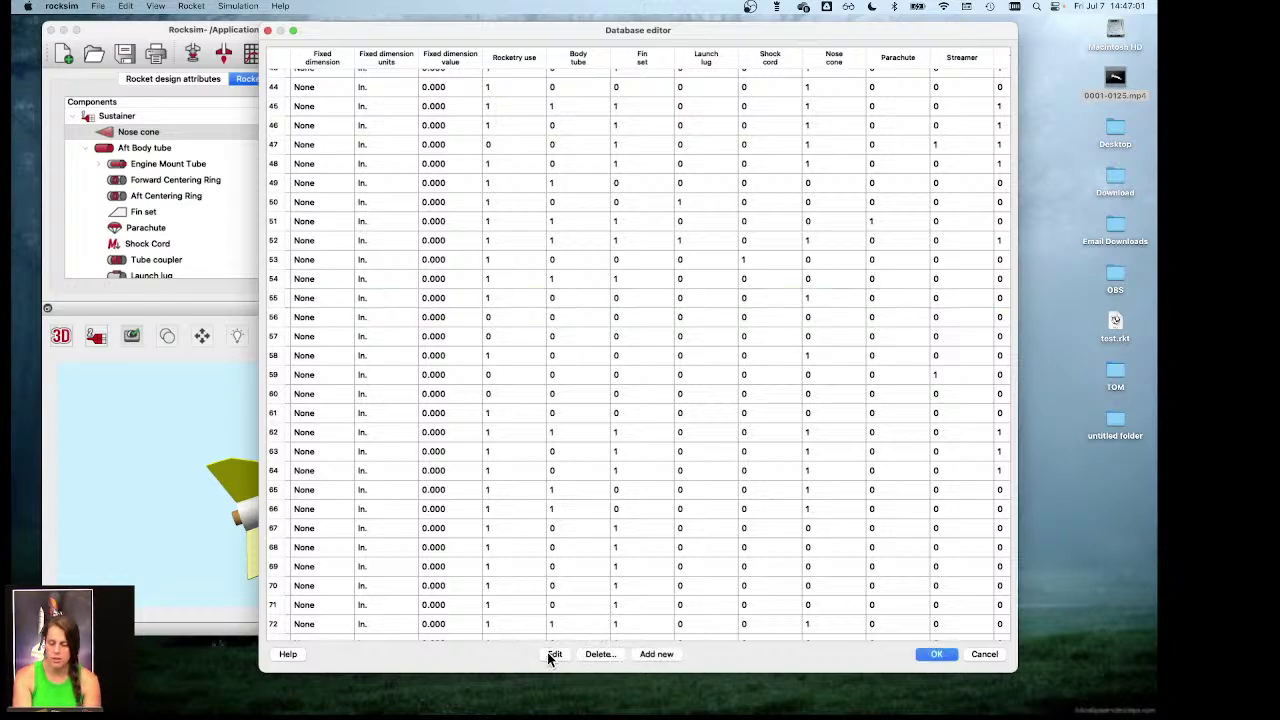
{"action": "left_click", "coordinate": [937, 654]}
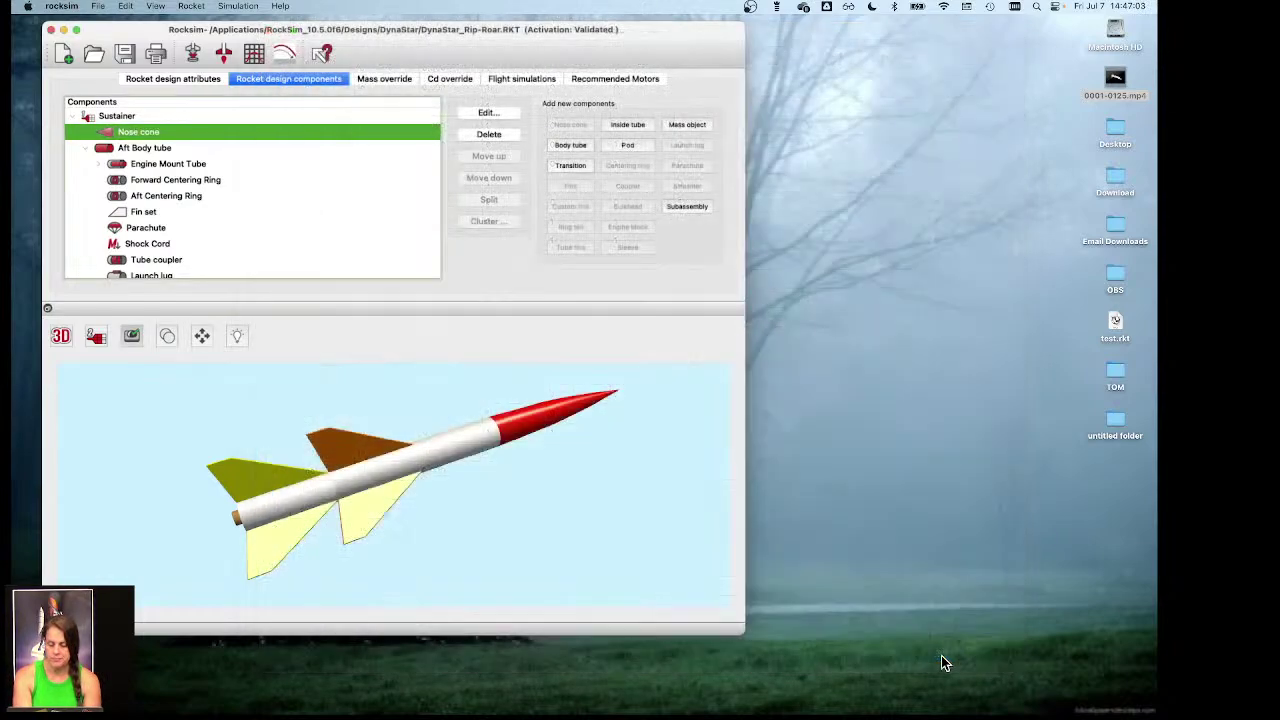
Step: Try Chalk (Fine) as the nose cone's material, and discard the change
{"action": "double_click", "coordinate": [172, 134]}
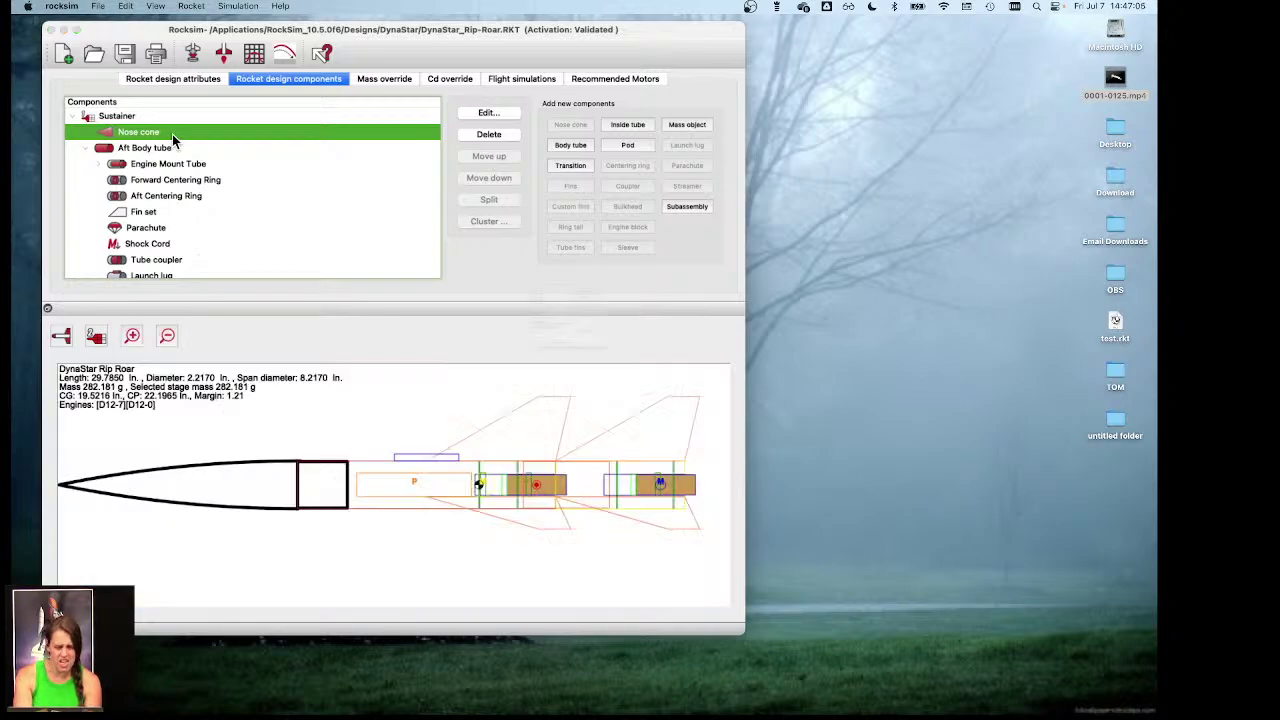
{"action": "left_click", "coordinate": [711, 172]}
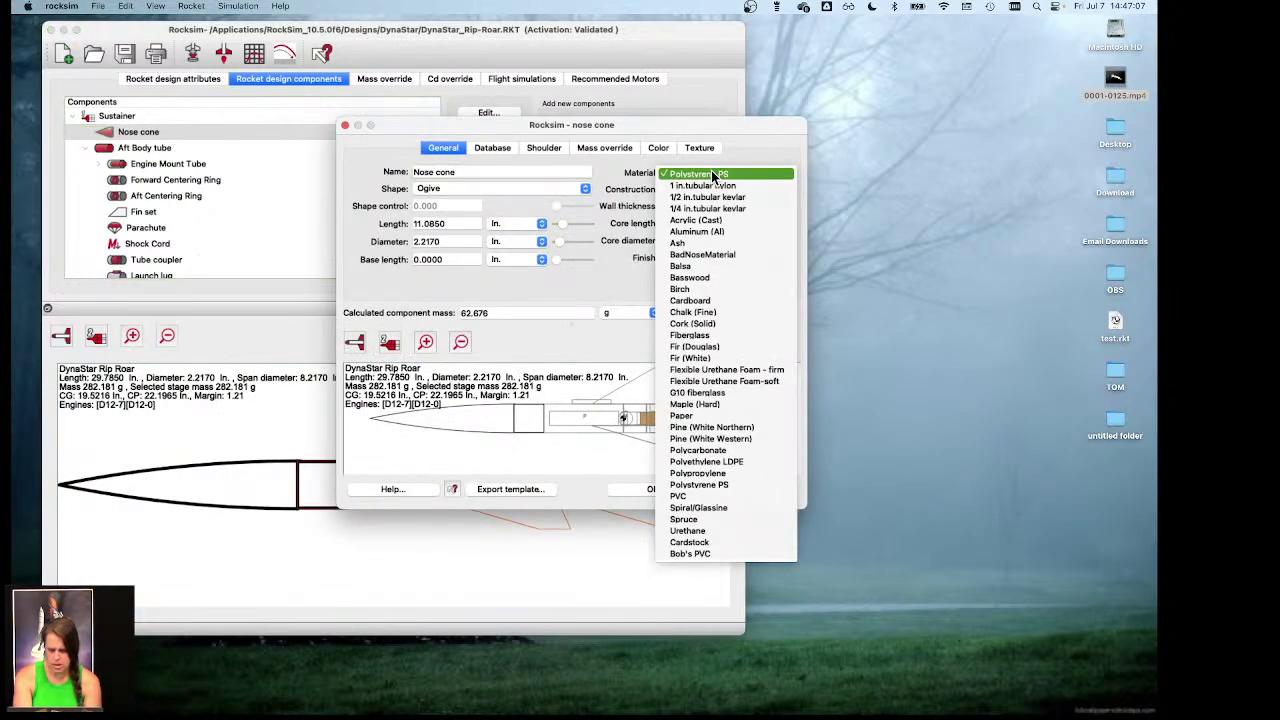
{"action": "left_click", "coordinate": [732, 312]}
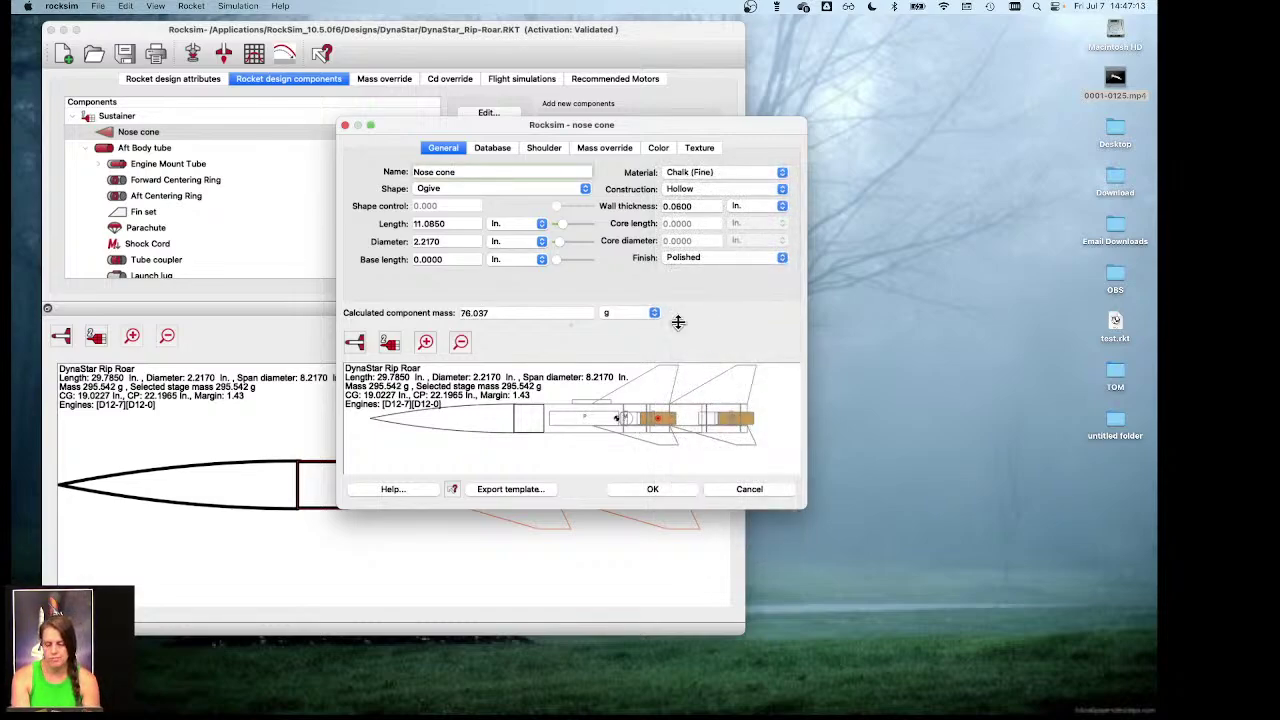
{"action": "left_click", "coordinate": [746, 491]}
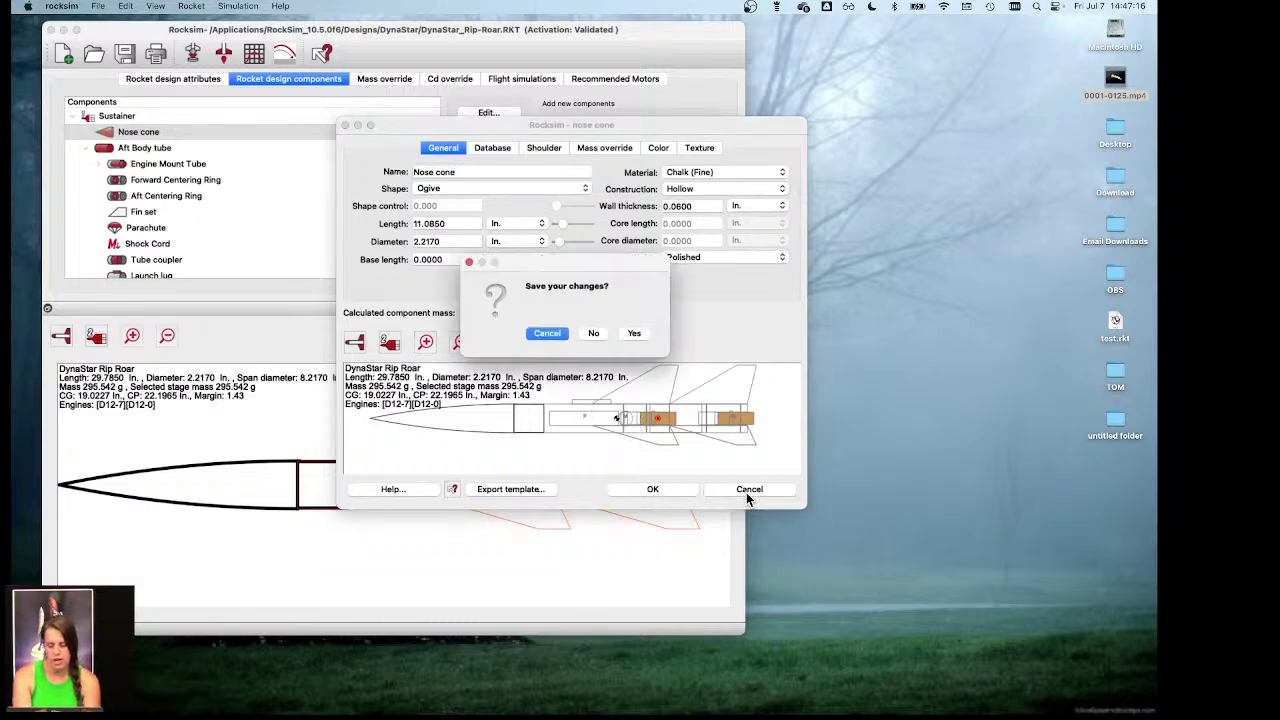
{"action": "left_click", "coordinate": [590, 333]}
Step: Select the nose cone in the component tree and open the materials database for editing
{"action": "left_click", "coordinate": [193, 6]}
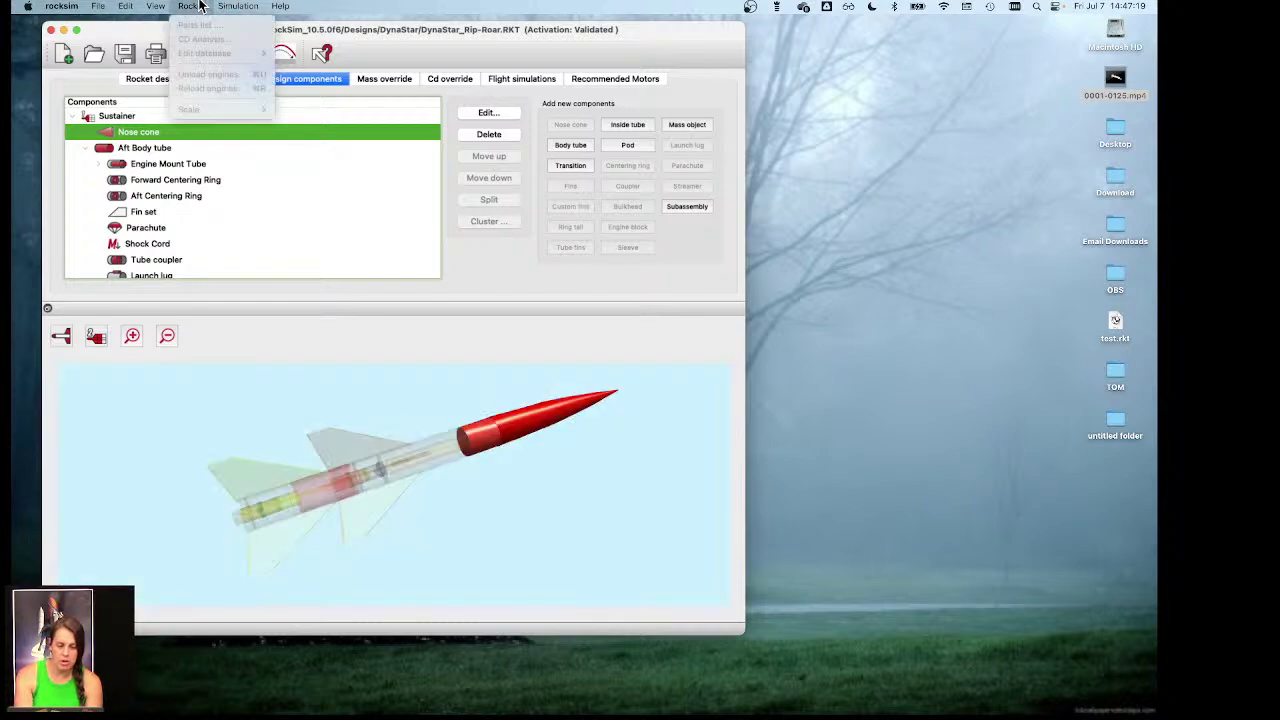
{"action": "left_click", "coordinate": [200, 5]}
{"action": "left_click", "coordinate": [200, 5]}
{"action": "left_click", "coordinate": [200, 5]}
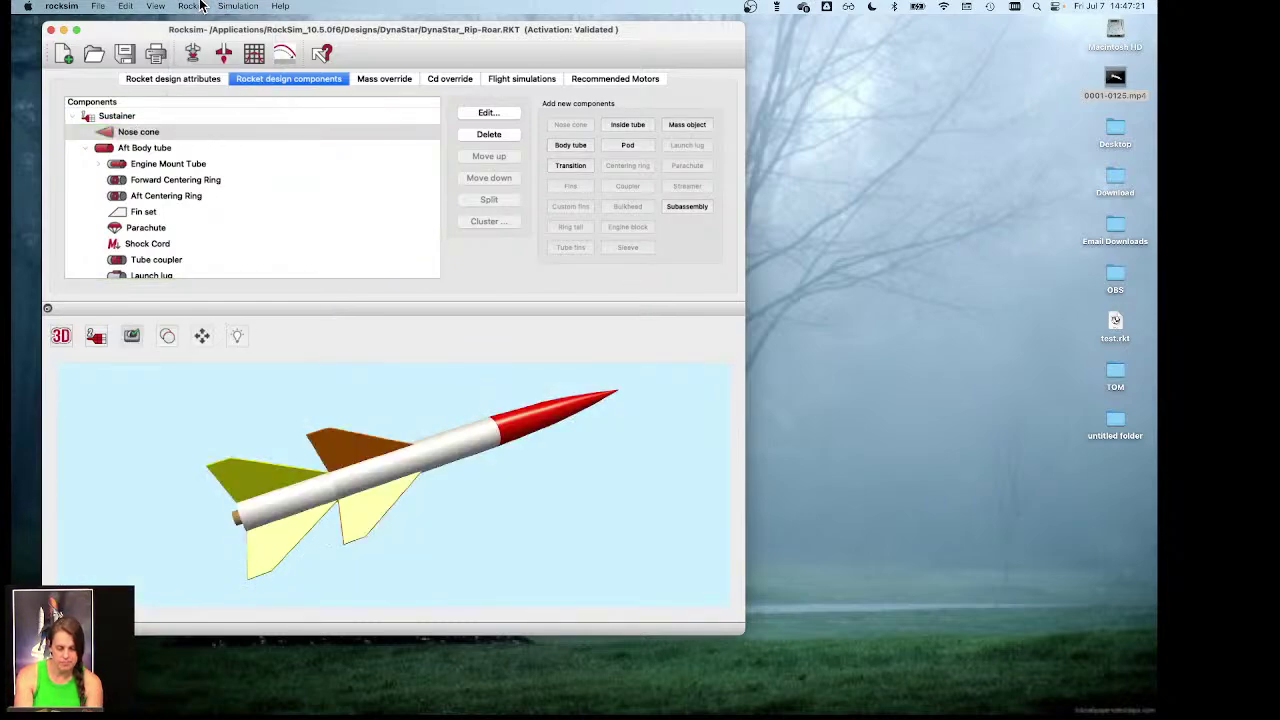
{"action": "left_click", "coordinate": [178, 151]}
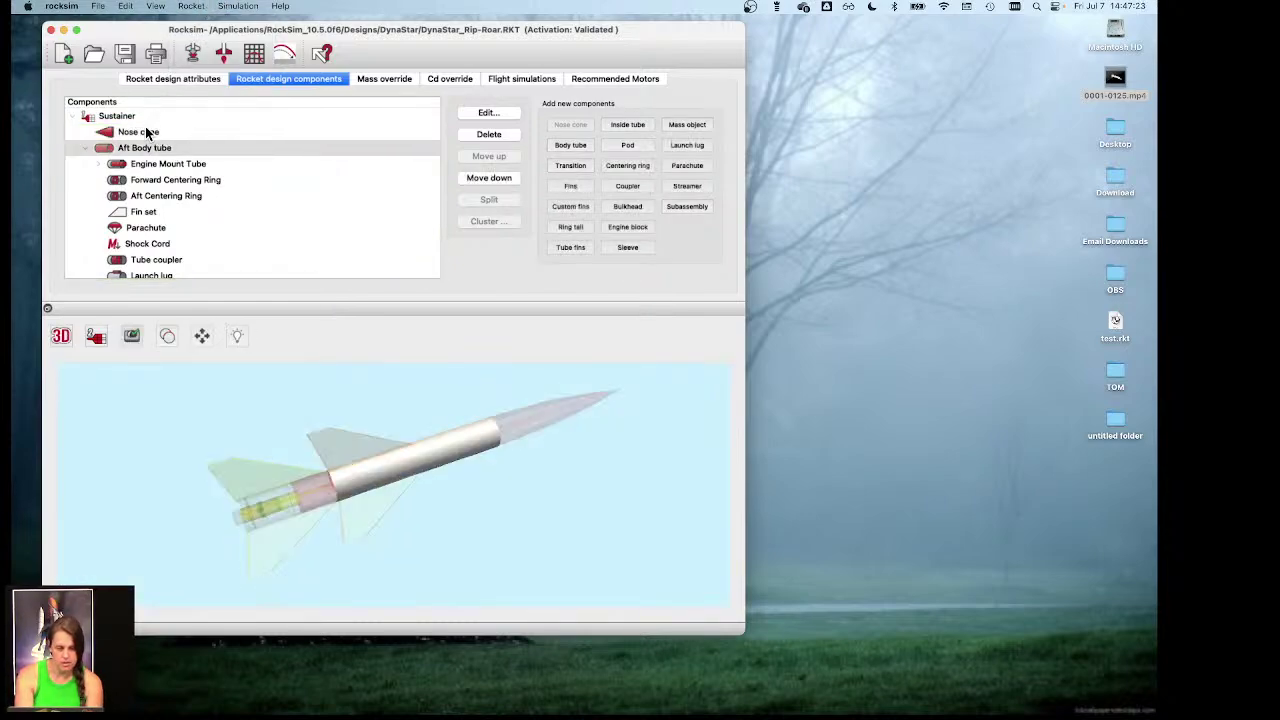
{"action": "left_click", "coordinate": [146, 133]}
{"action": "left_click", "coordinate": [191, 6]}
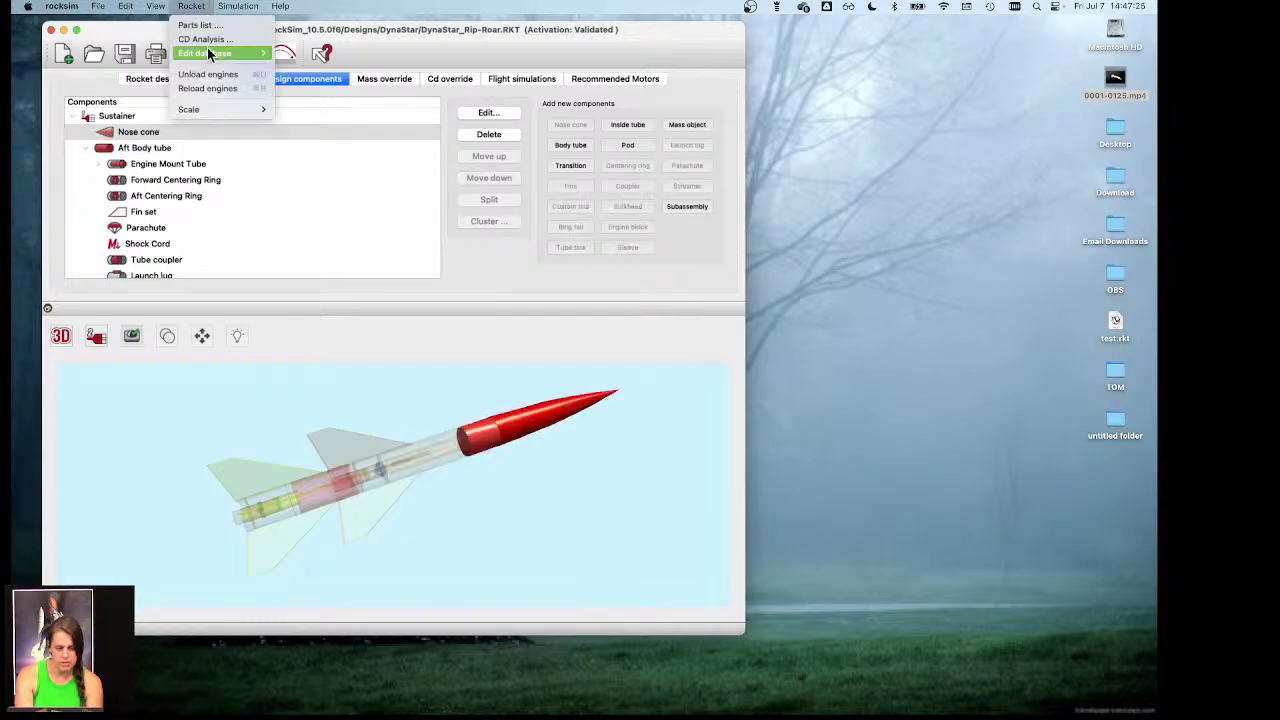
{"action": "left_click", "coordinate": [301, 55]}
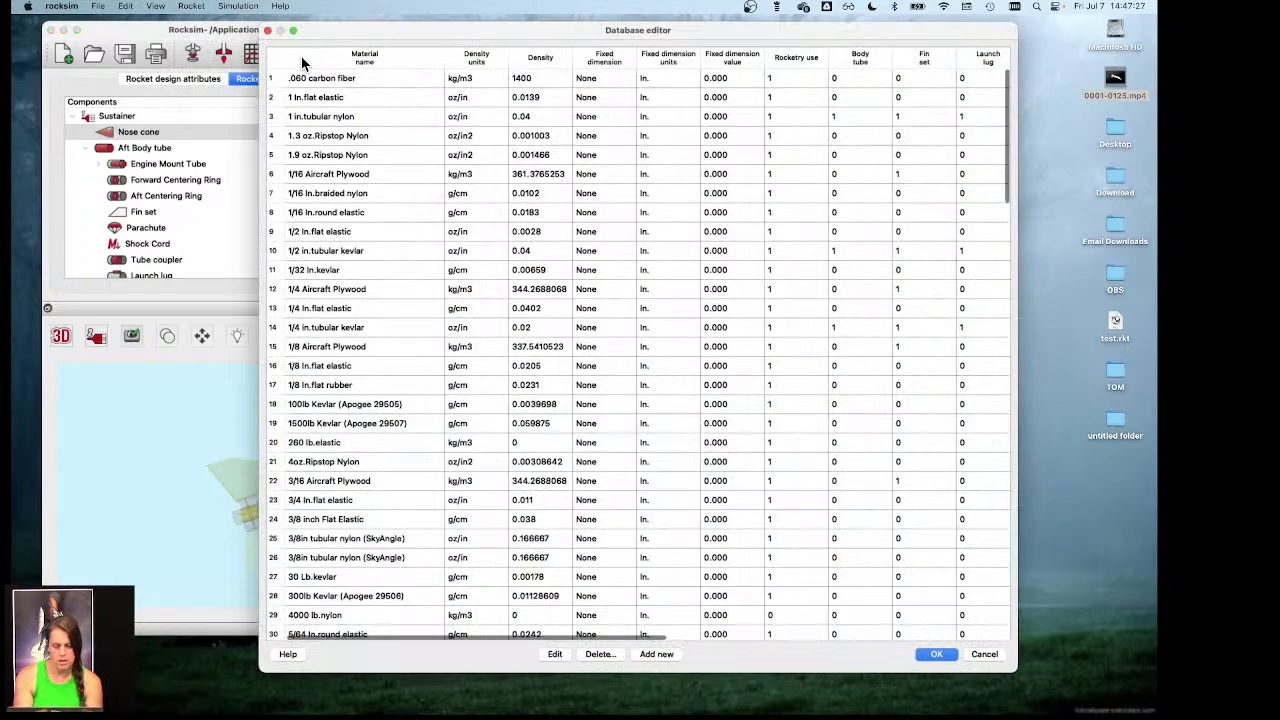
Step: Add a new entry named PLA at the end of the materials database
{"action": "scroll", "coordinate": [363, 290], "scroll_direction": "down", "scroll_amount": 15}
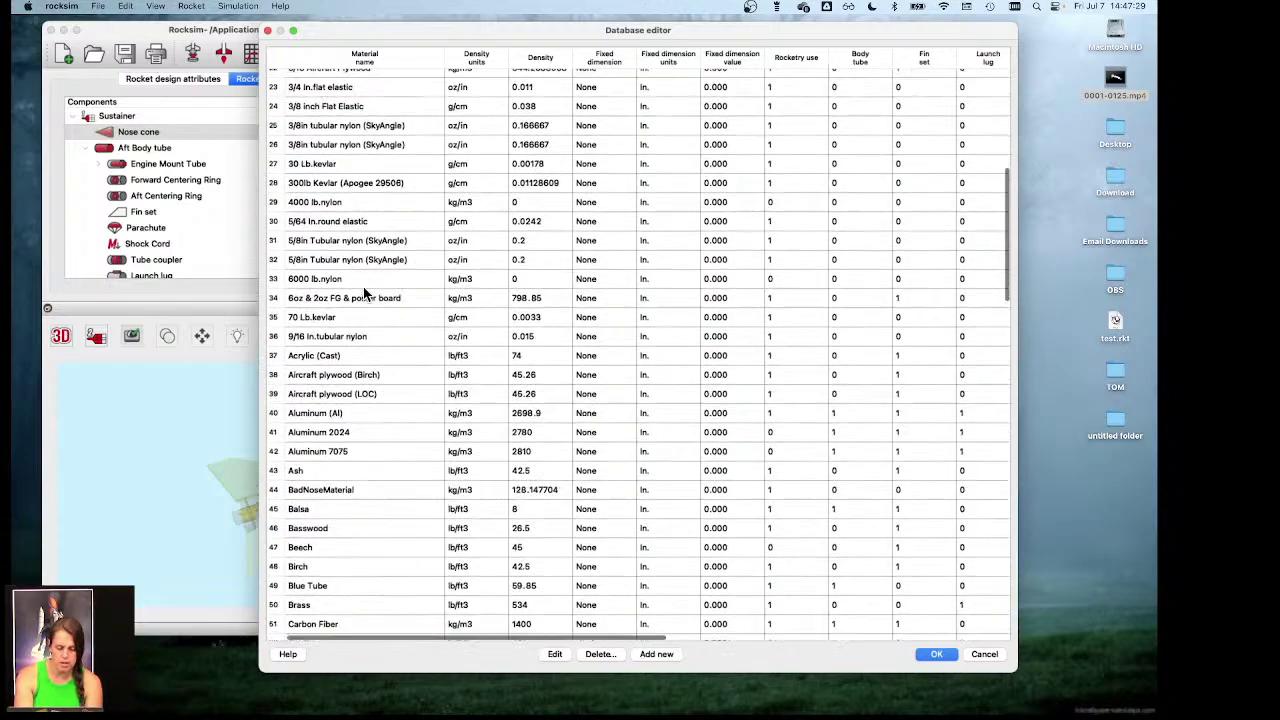
{"action": "scroll", "coordinate": [365, 293], "scroll_direction": "down", "scroll_amount": 13}
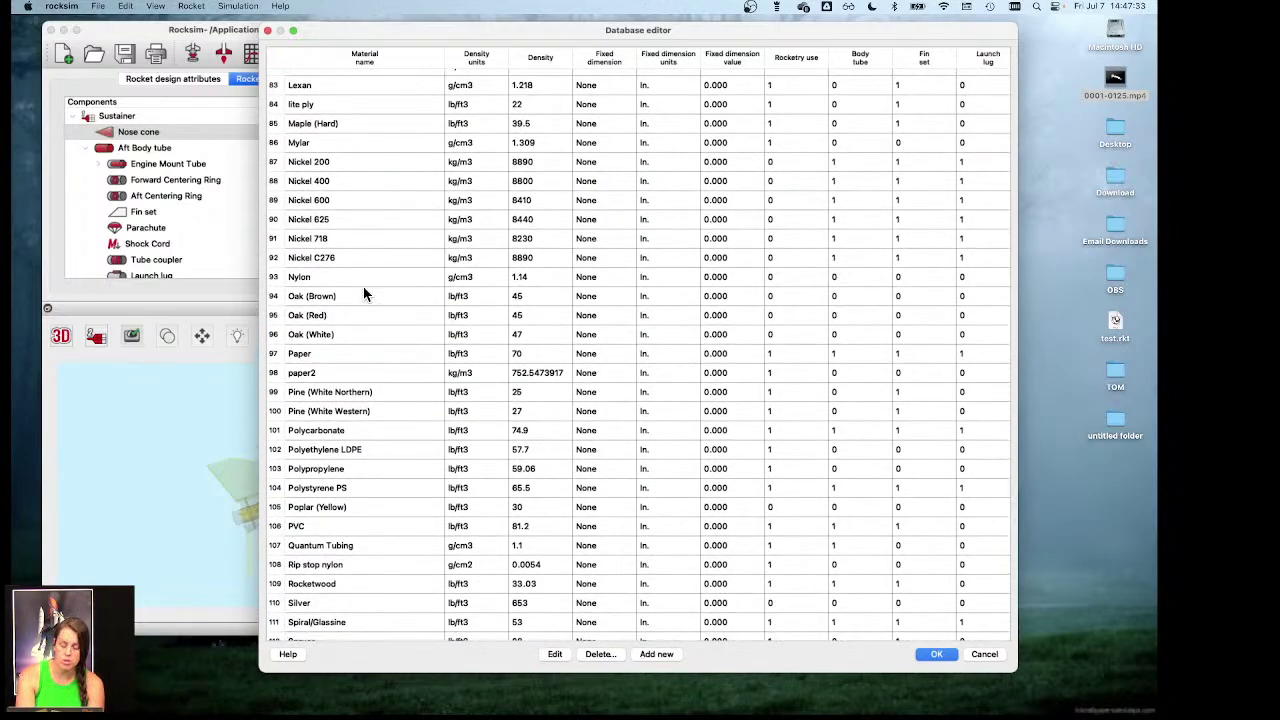
{"action": "scroll", "coordinate": [363, 290], "scroll_direction": "down", "scroll_amount": 4}
{"action": "scroll", "coordinate": [363, 290], "scroll_direction": "down", "scroll_amount": 1}
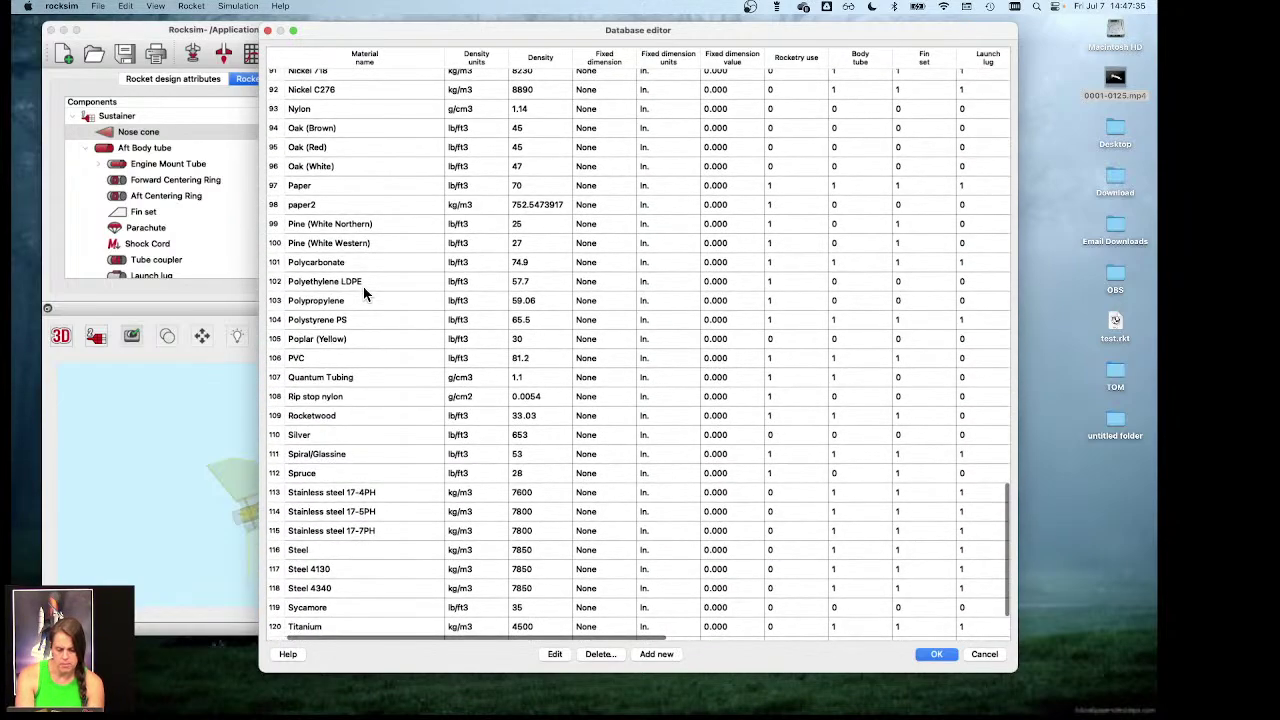
{"action": "scroll", "coordinate": [363, 286], "scroll_direction": "down", "scroll_amount": 3}
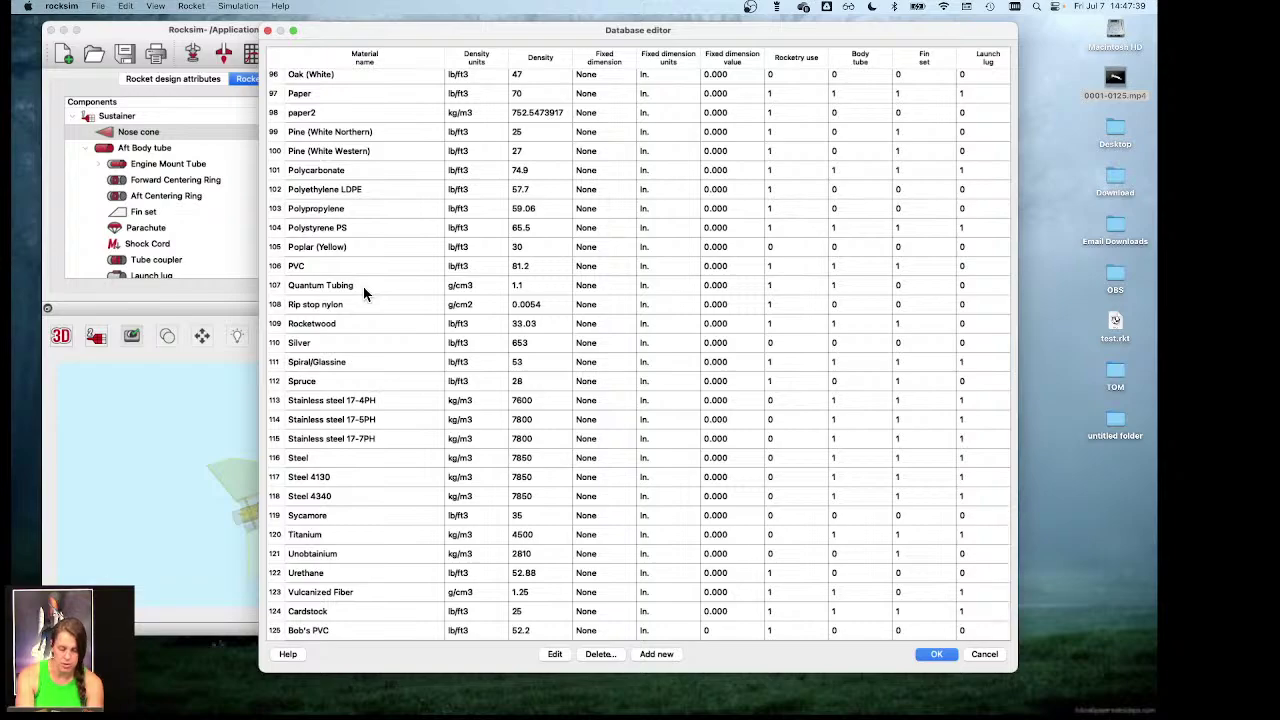
{"action": "scroll", "coordinate": [363, 286], "scroll_direction": "up", "scroll_amount": 5}
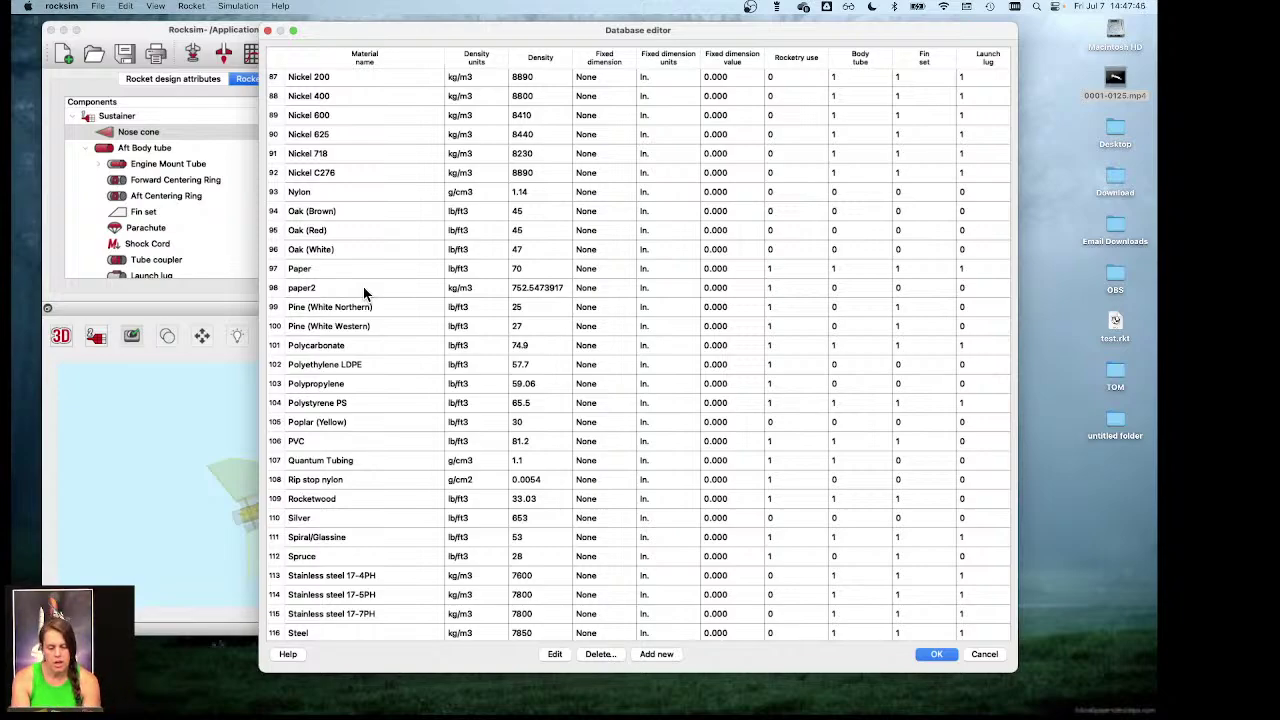
{"action": "scroll", "coordinate": [363, 292], "scroll_direction": "up", "scroll_amount": 2}
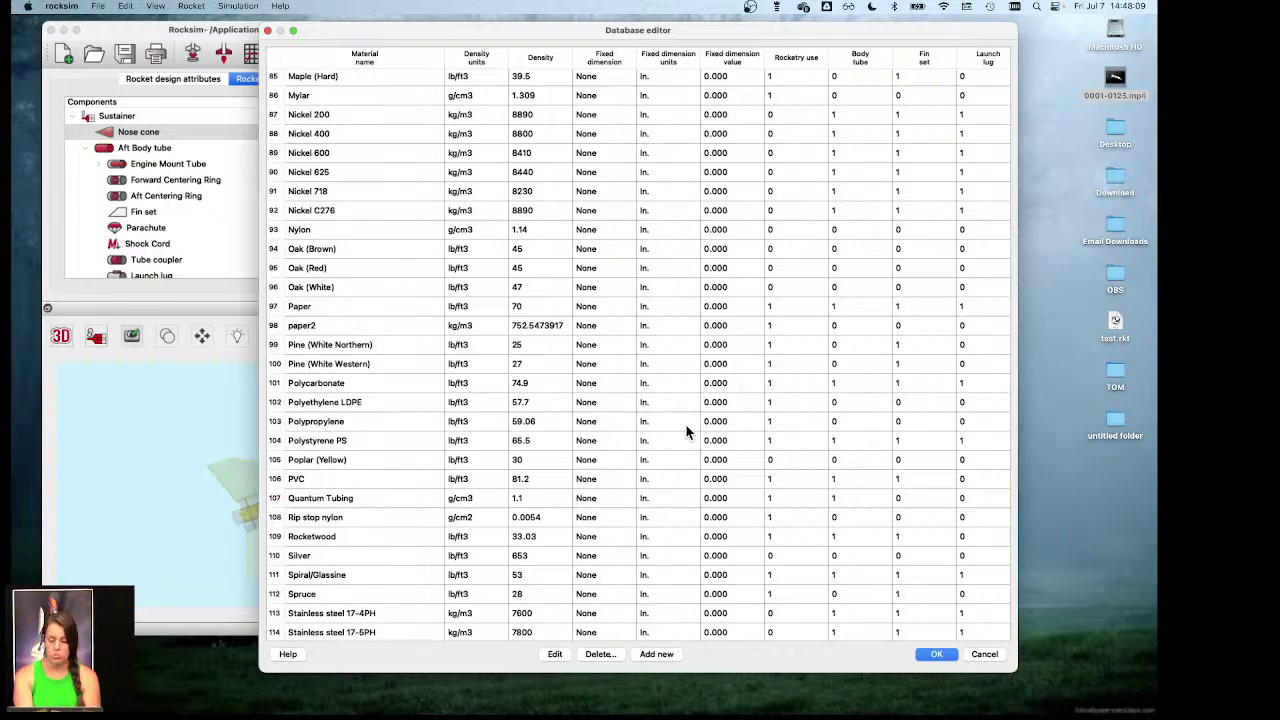
{"action": "left_click", "coordinate": [667, 658]}
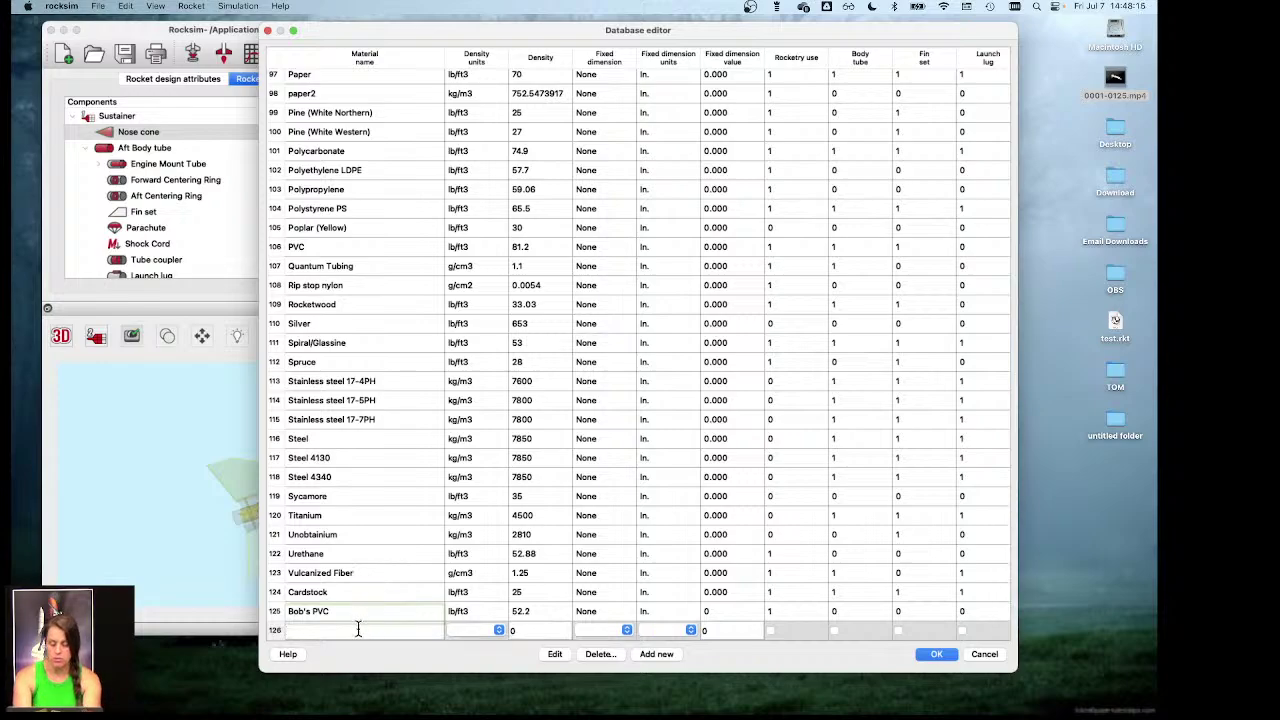
{"action": "type", "text": "PLA"}
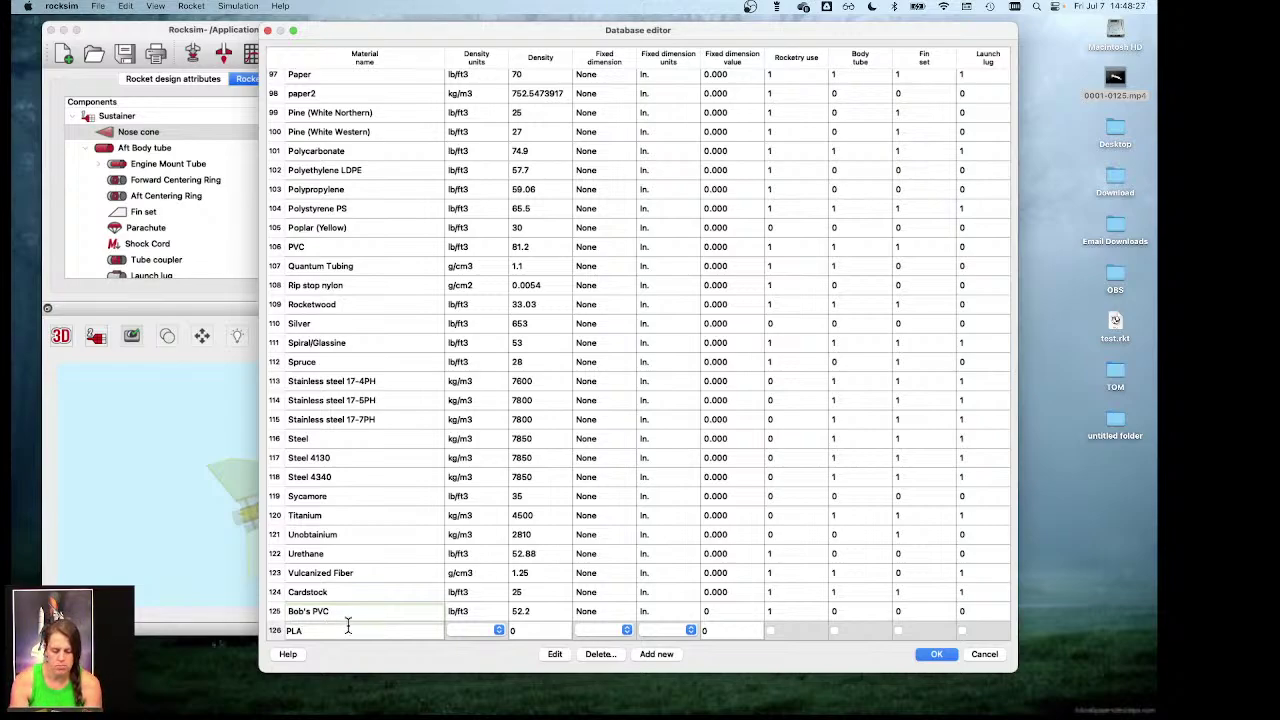
Step: Set the PLA material's density units to lb/ft3 and its density to 1
{"action": "left_click", "coordinate": [456, 632]}
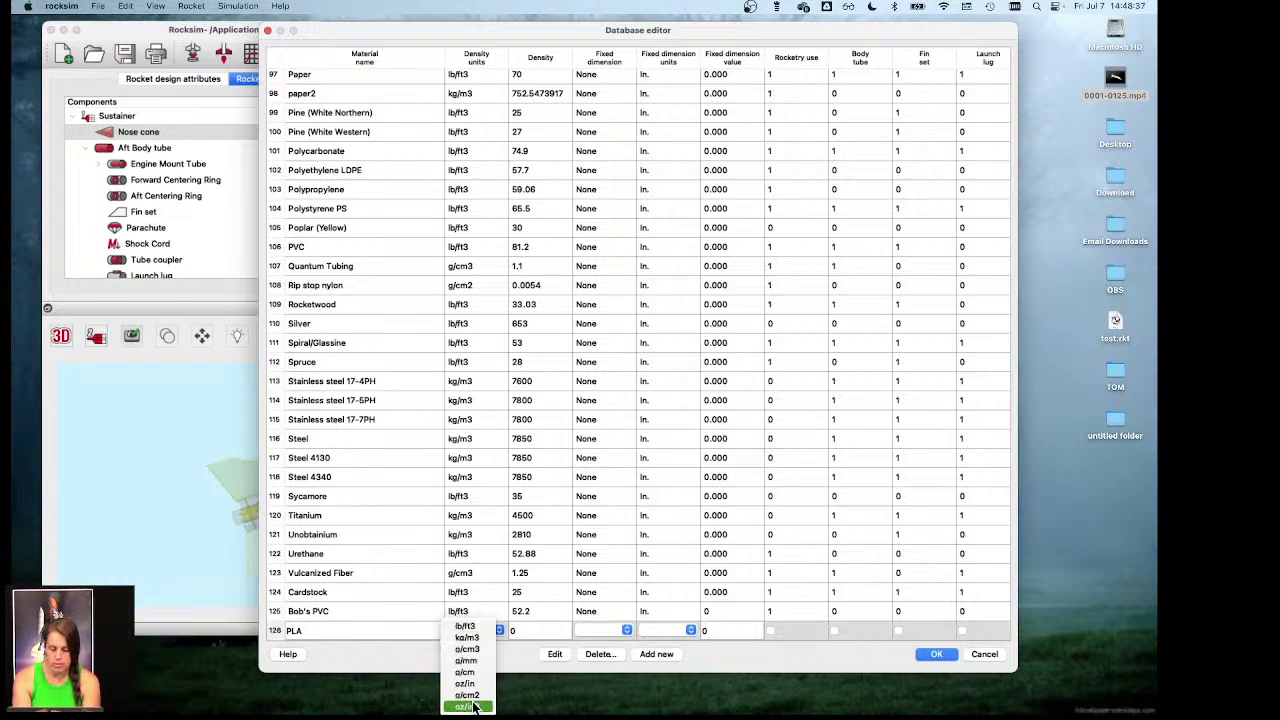
{"action": "left_click", "coordinate": [475, 632]}
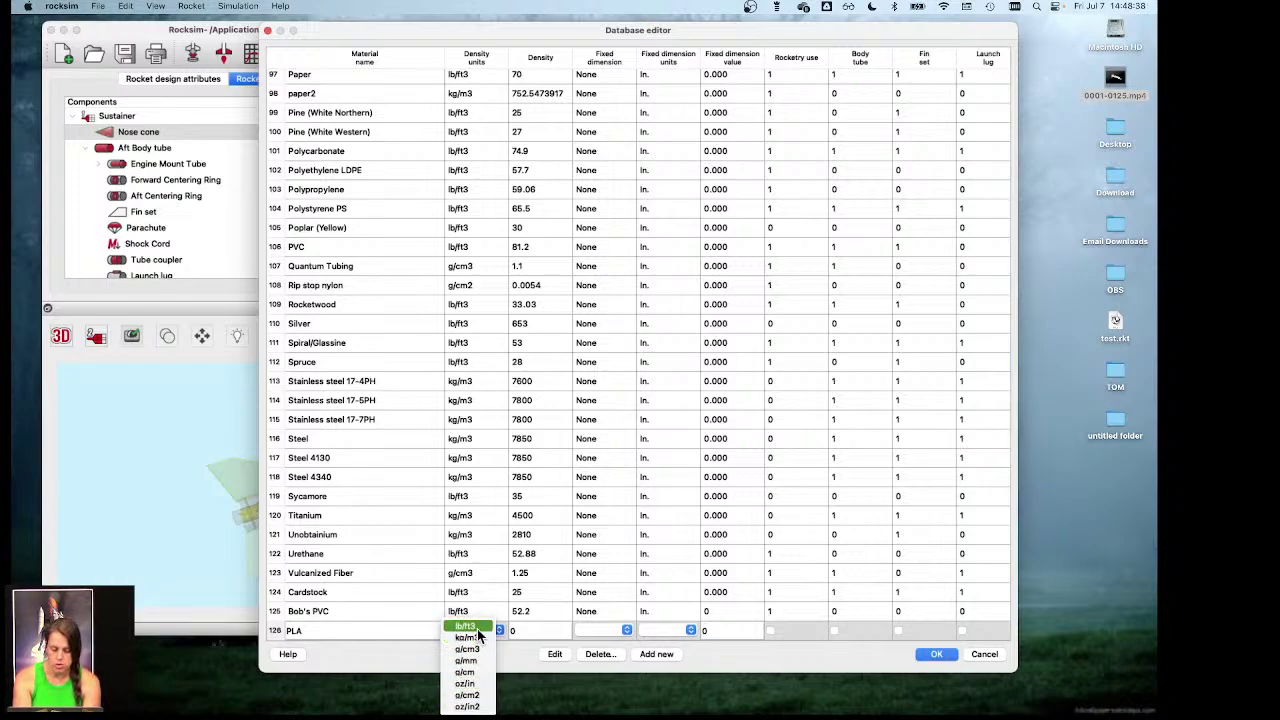
{"action": "left_click", "coordinate": [535, 630]}
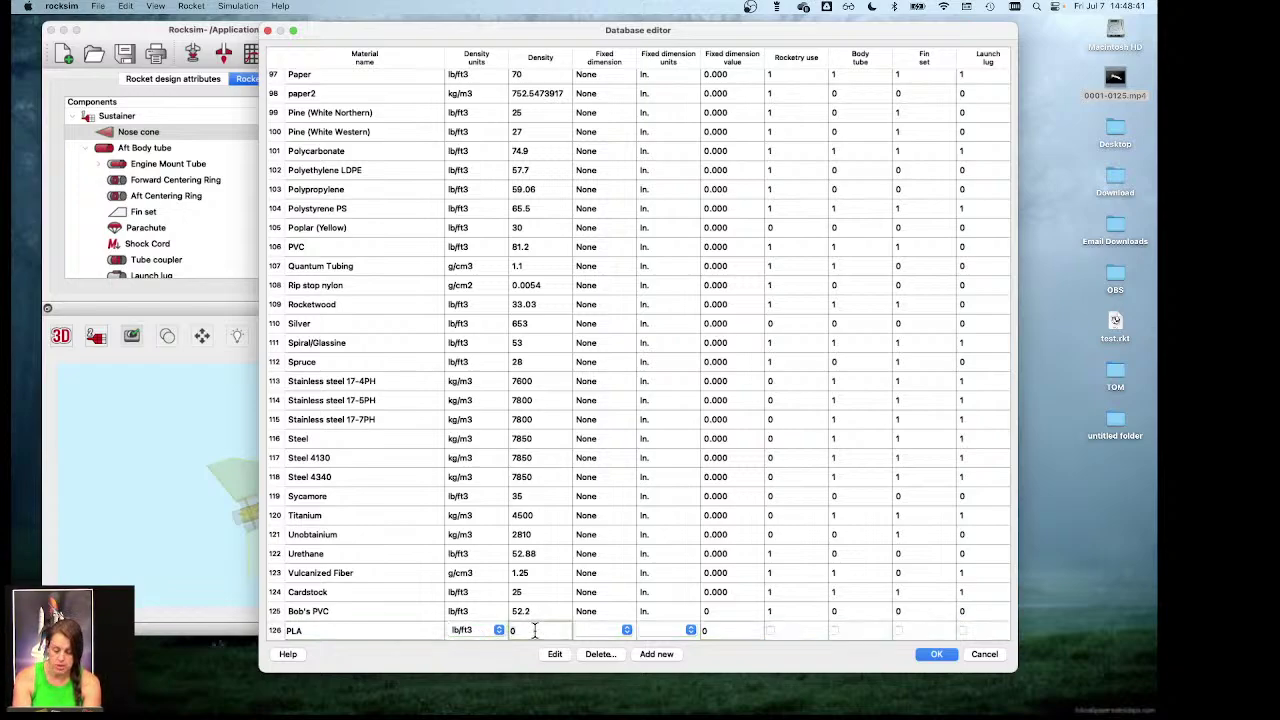
{"action": "type", "text": "1"}
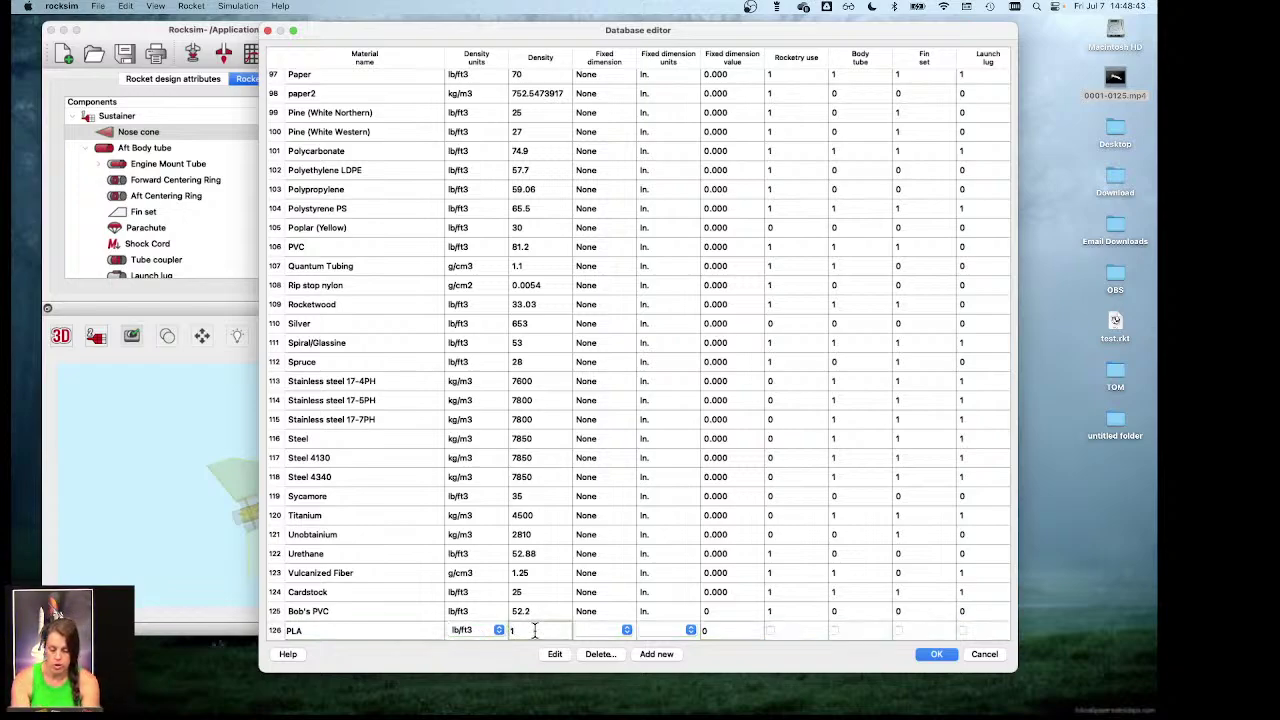
Step: Set the PLA material's fixed dimension to None and its fixed dimension units to In
{"action": "left_click", "coordinate": [616, 629]}
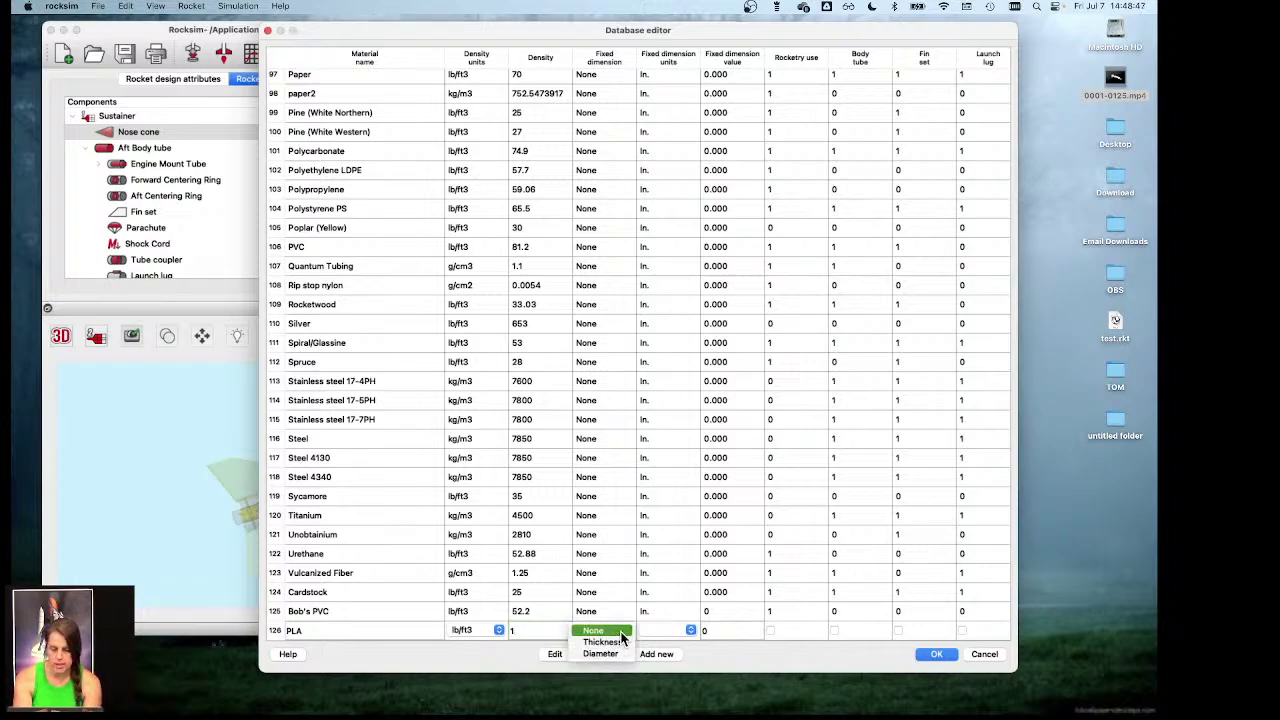
{"action": "left_click", "coordinate": [600, 630]}
{"action": "left_click", "coordinate": [690, 630]}
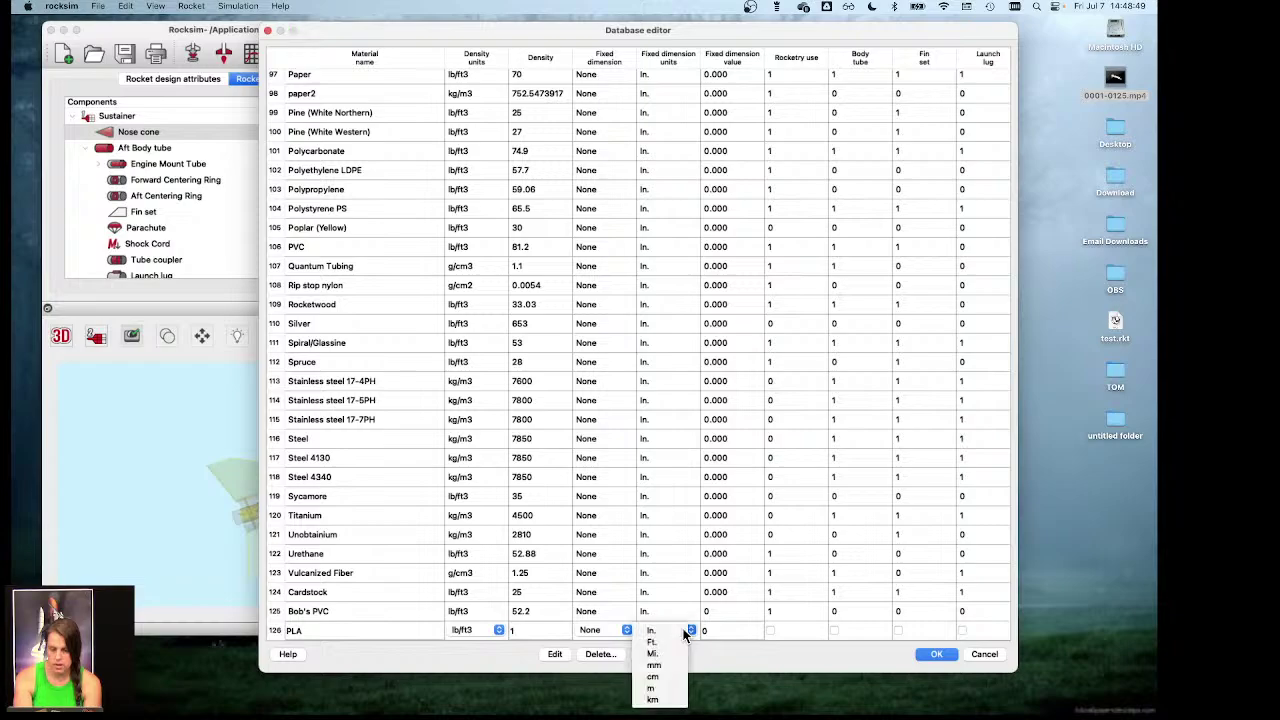
{"action": "left_click", "coordinate": [674, 631]}
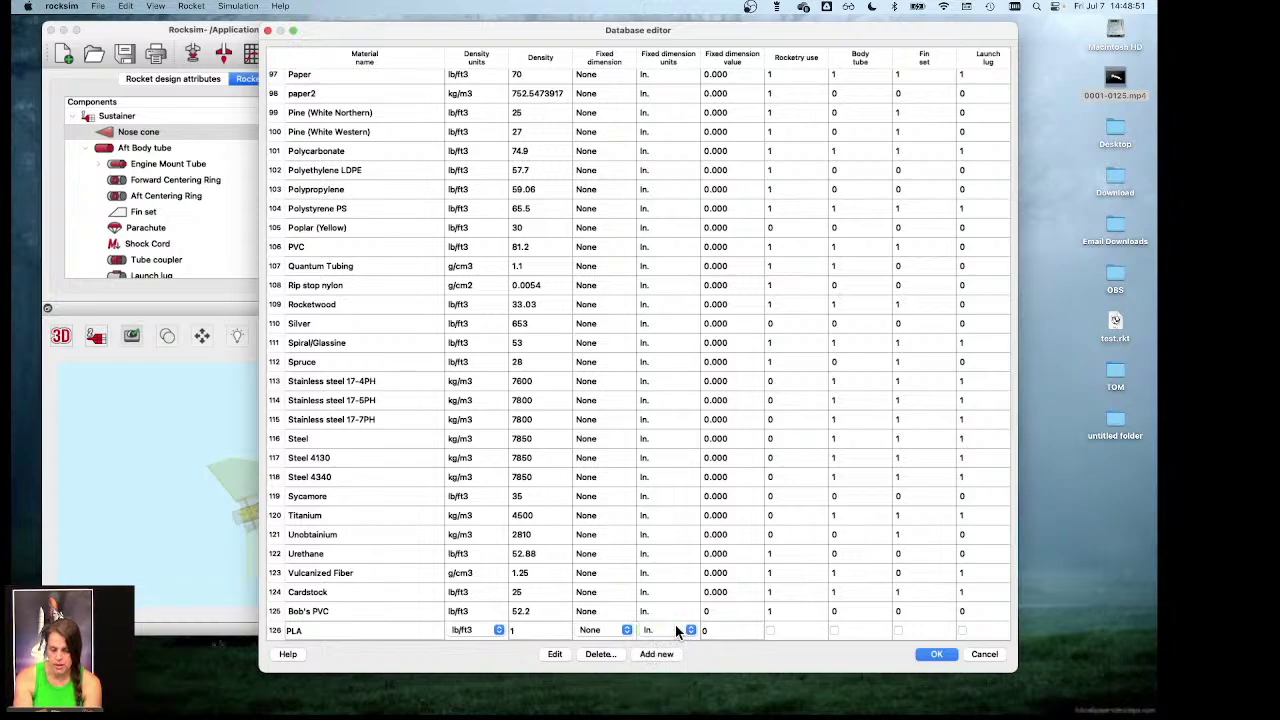
Step: Enable Rocketry use and Nose cone for the PLA material and save the materials database
{"action": "scroll", "coordinate": [745, 363], "scroll_direction": "up", "scroll_amount": 2}
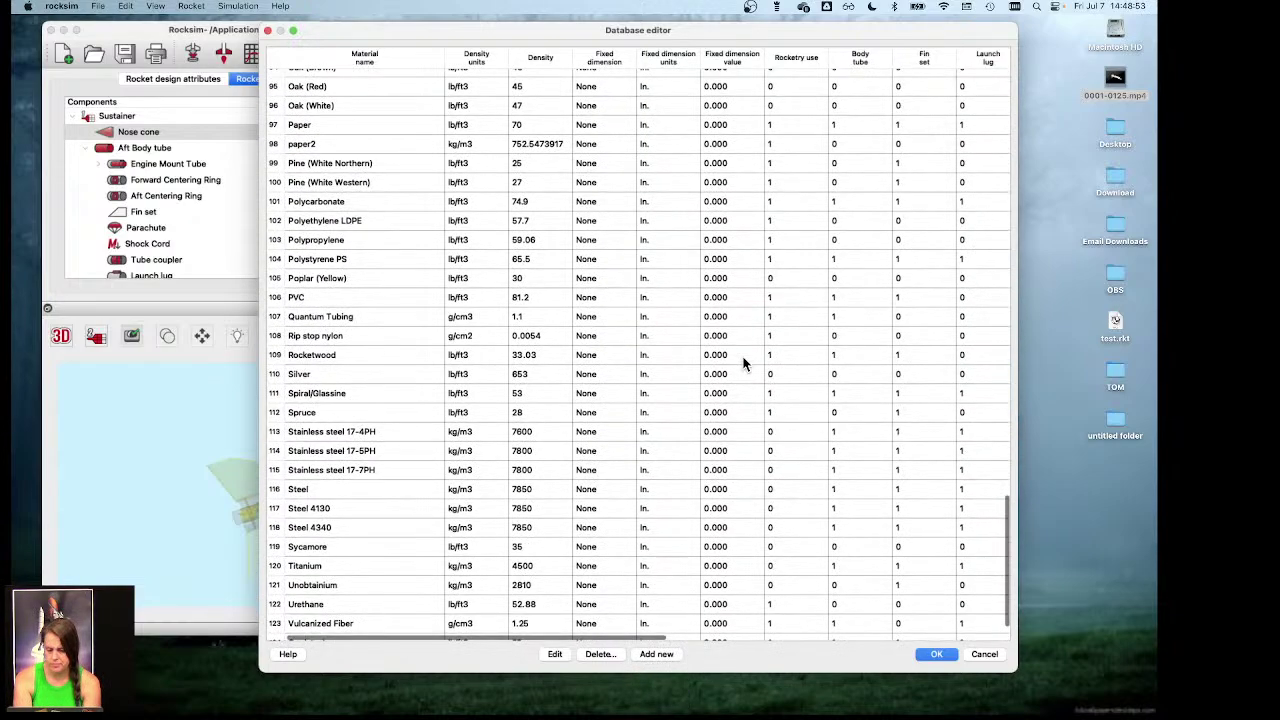
{"action": "scroll", "coordinate": [745, 363], "scroll_direction": "up", "scroll_amount": 10}
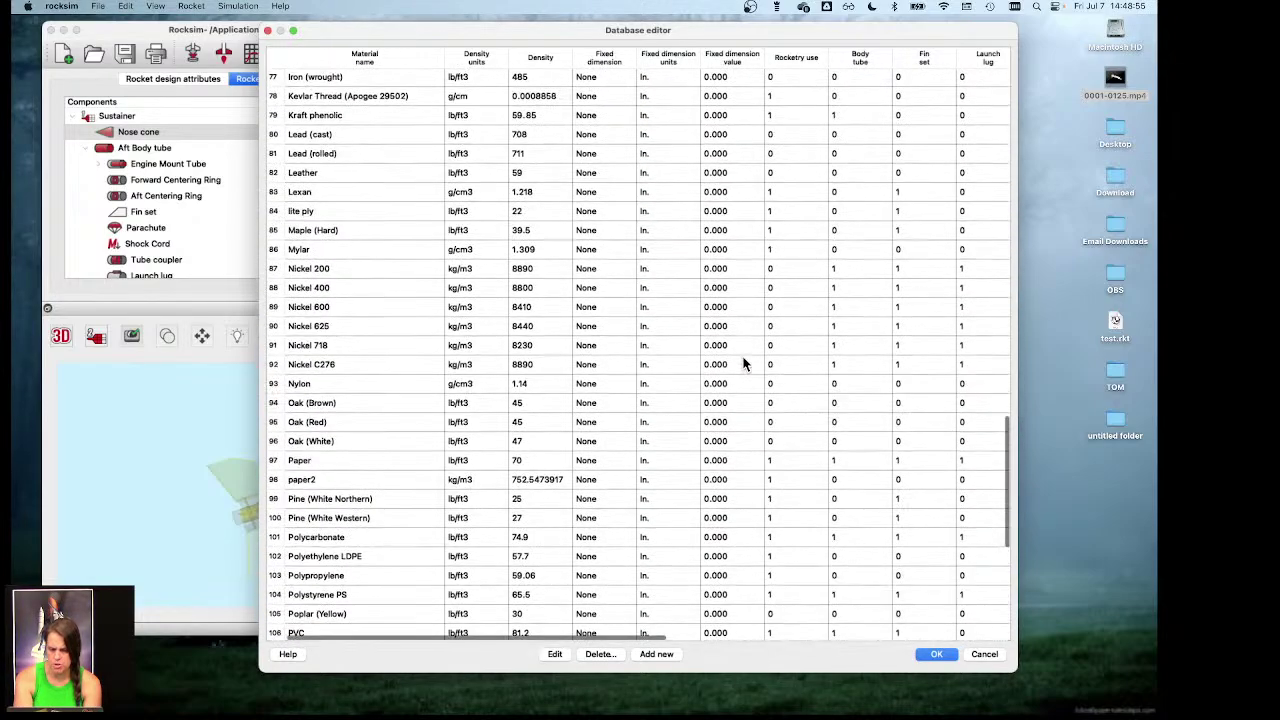
{"action": "scroll", "coordinate": [745, 363], "scroll_direction": "down", "scroll_amount": 10}
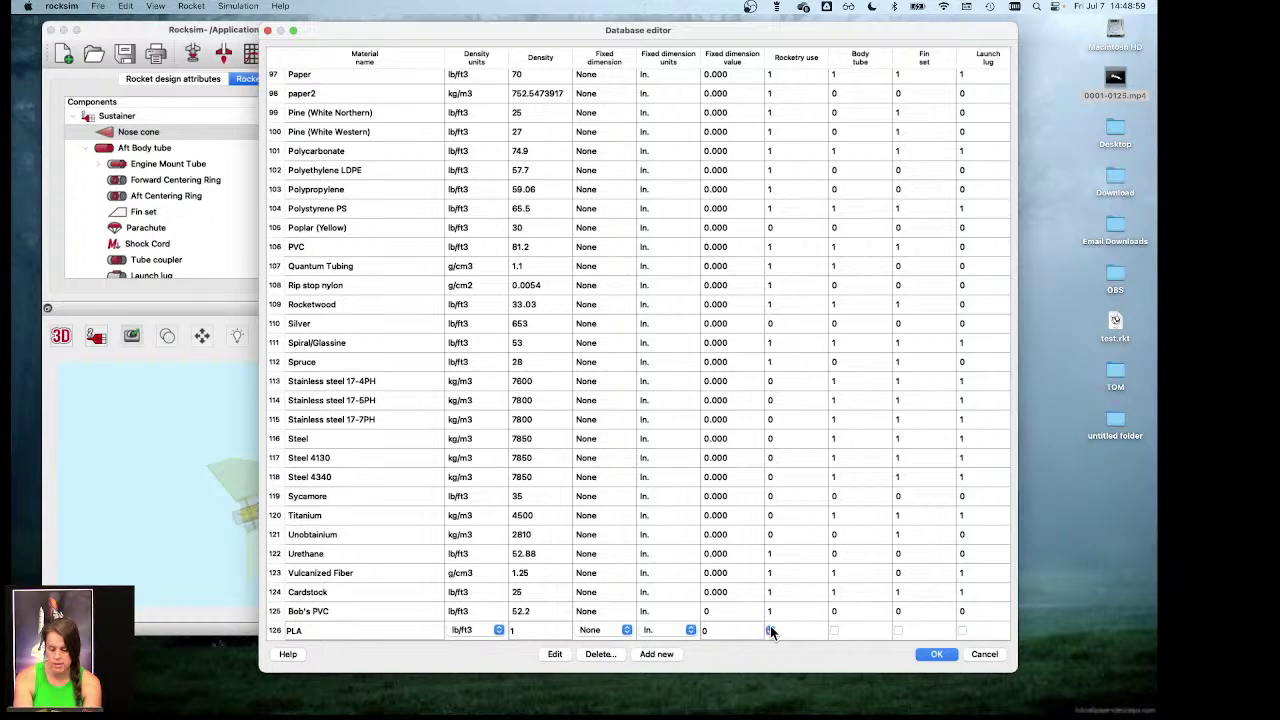
{"action": "left_click", "coordinate": [770, 630]}
{"action": "scroll", "coordinate": [925, 631], "scroll_direction": "right", "scroll_amount": 10}
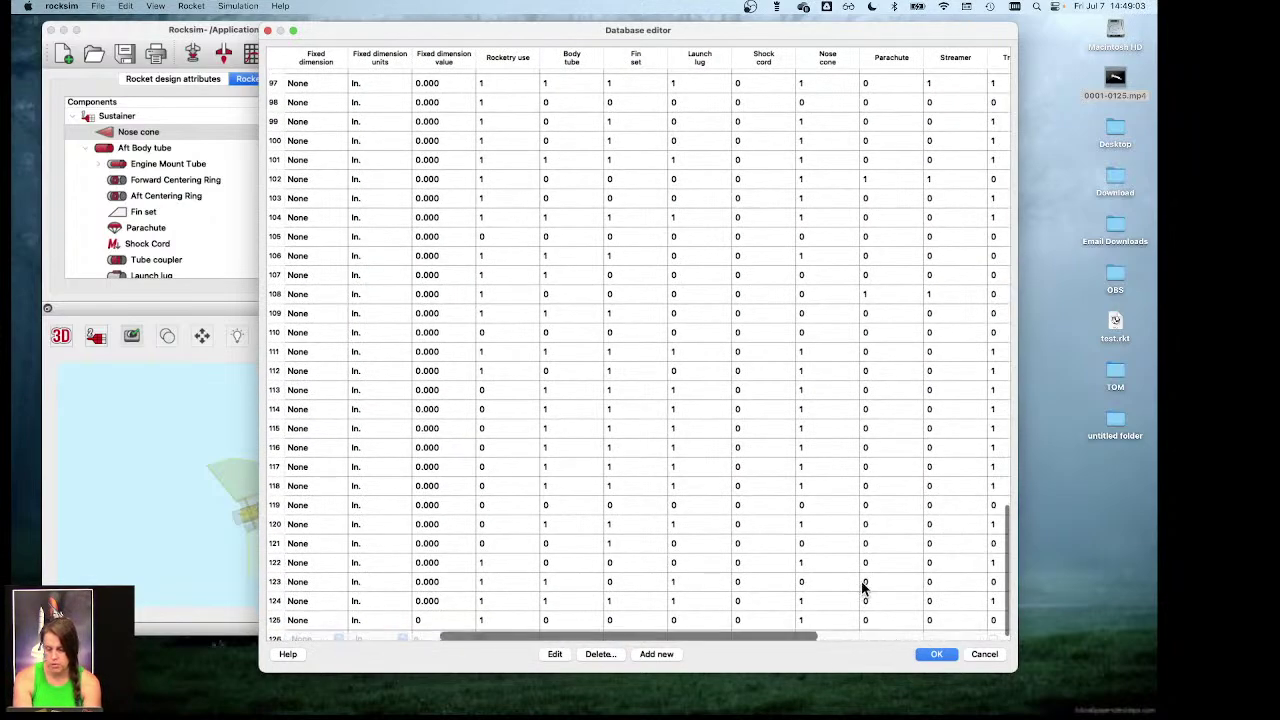
{"action": "scroll", "coordinate": [863, 625], "scroll_direction": "right", "scroll_amount": 2}
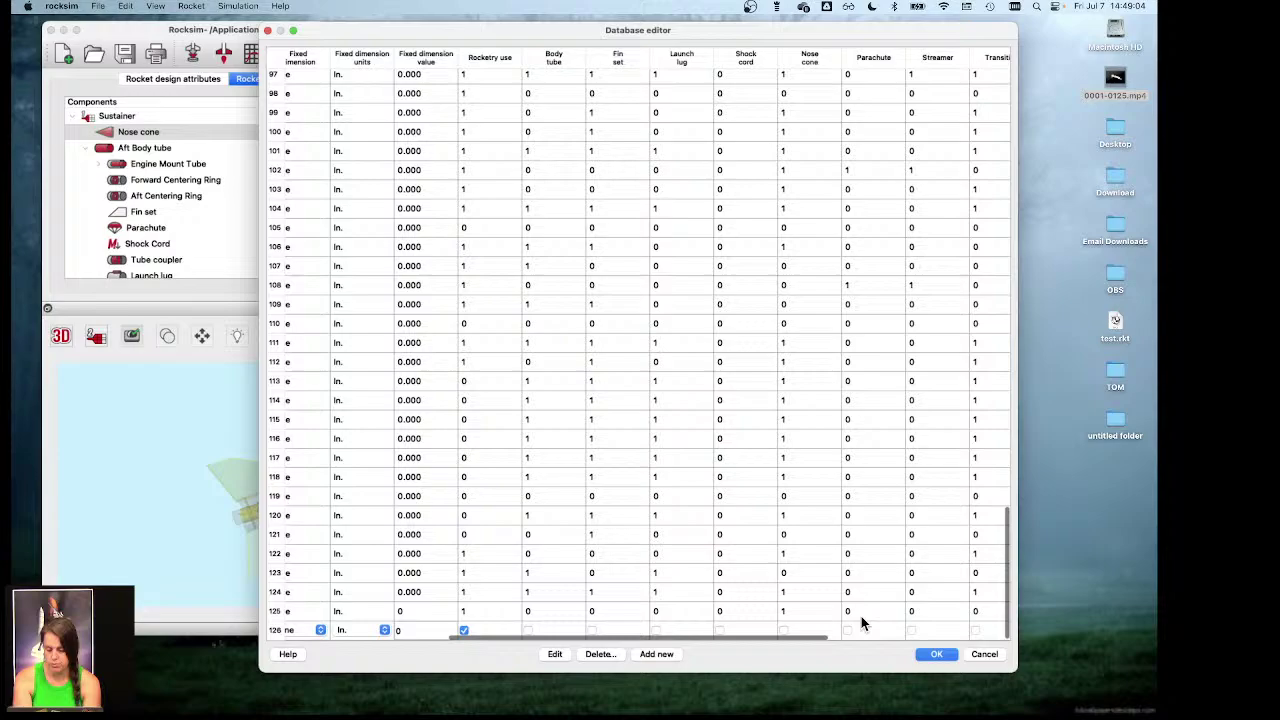
{"action": "left_click", "coordinate": [783, 630]}
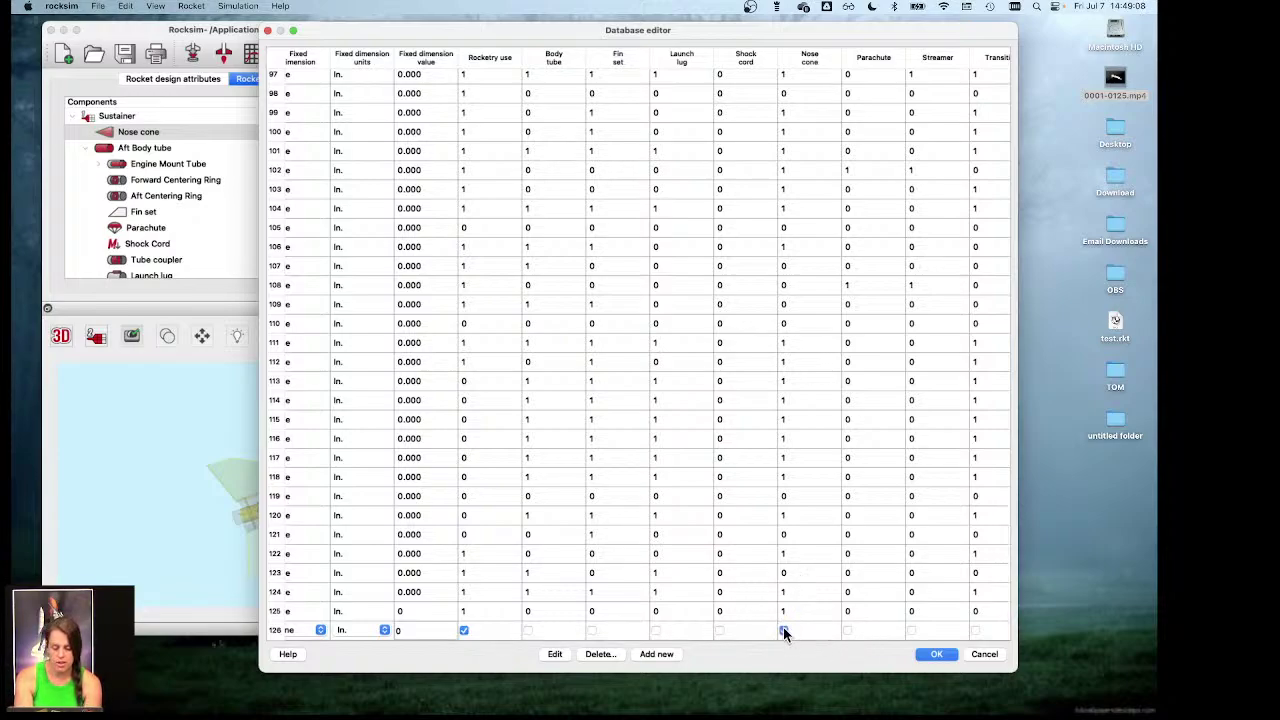
{"action": "left_click", "coordinate": [935, 655]}
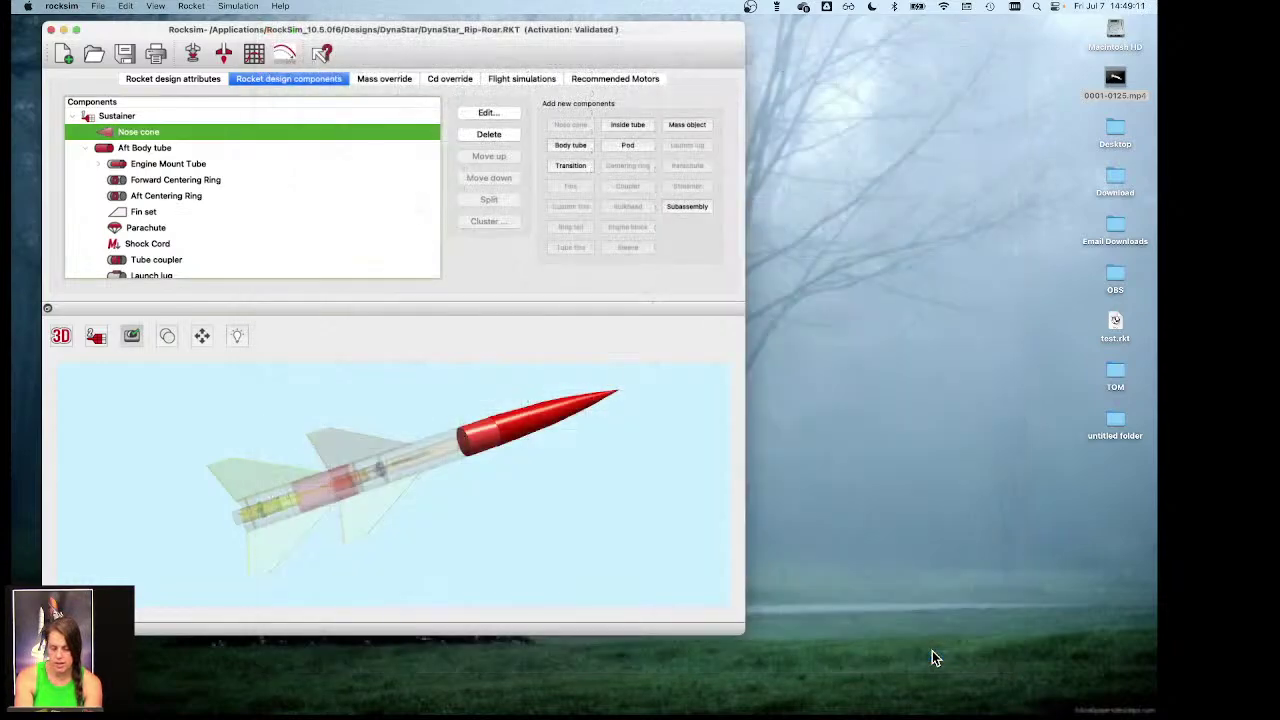
Step: Reopen the materials database, check the PLA entry at the end of the list, and close the database
{"action": "left_click", "coordinate": [191, 6]}
{"action": "mouse_move", "coordinate": [194, 55]}
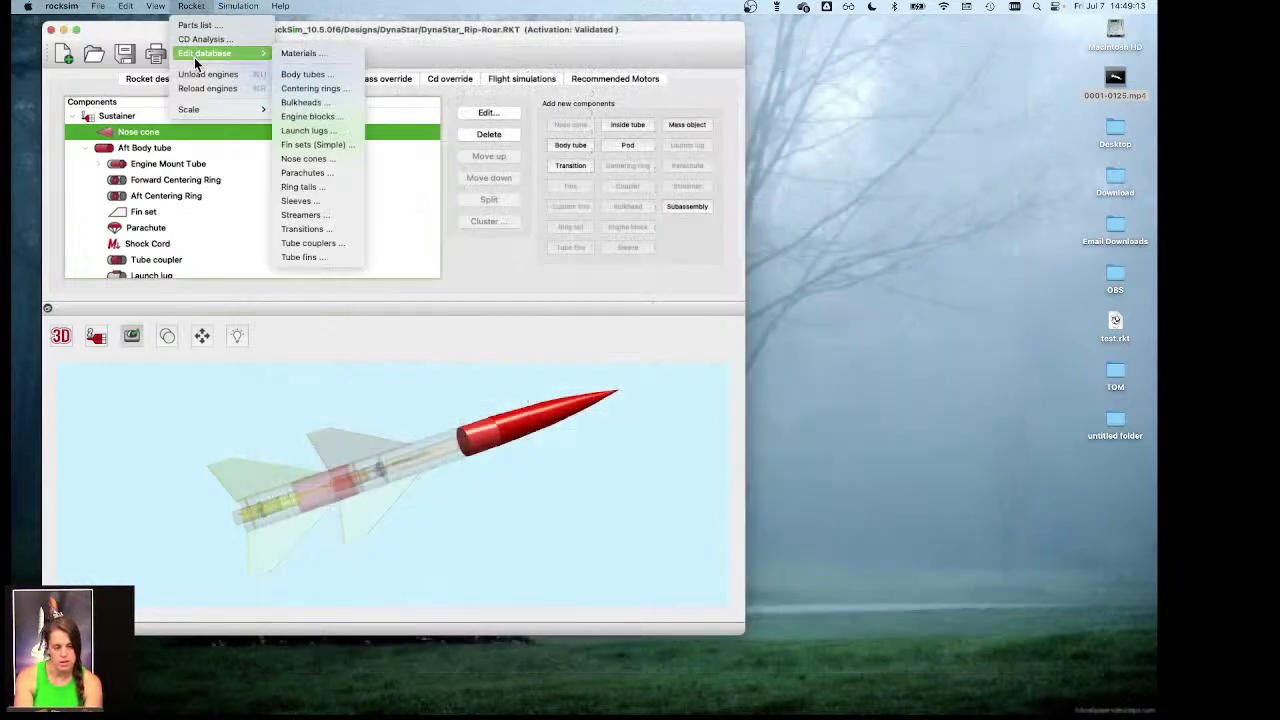
{"action": "left_click", "coordinate": [296, 53]}
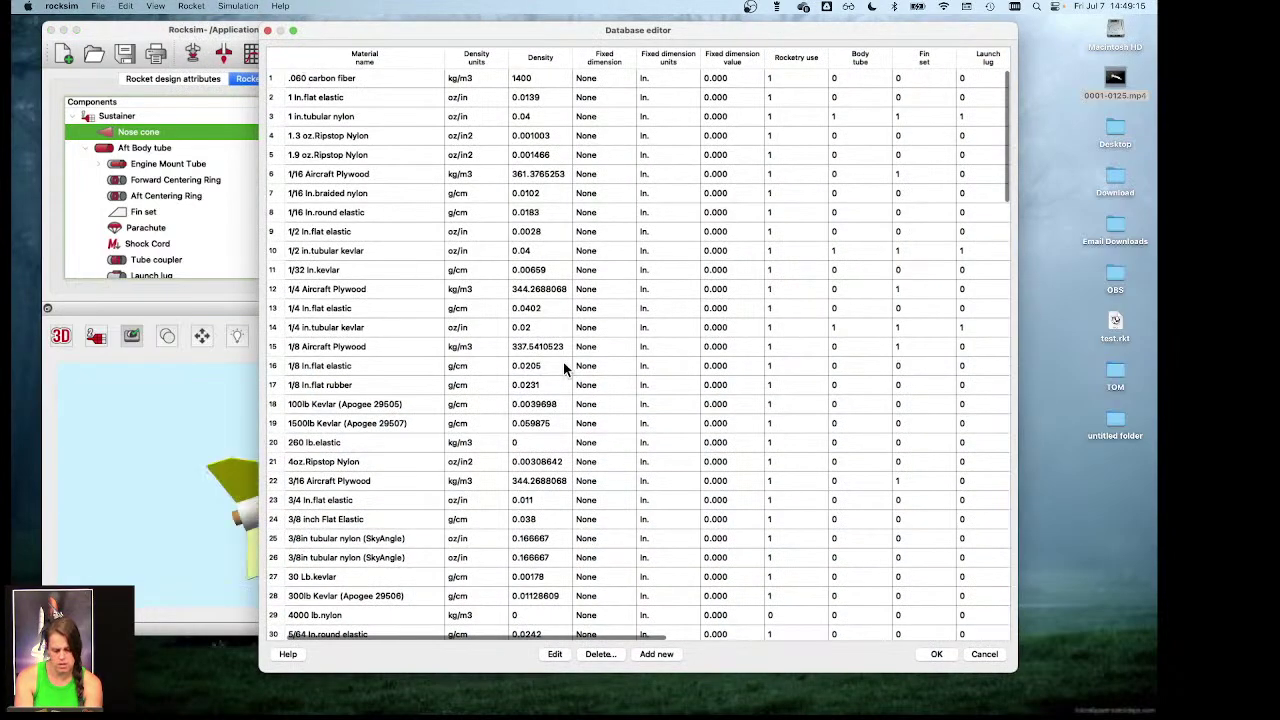
{"action": "scroll", "coordinate": [563, 361], "scroll_direction": "down", "scroll_amount": 20}
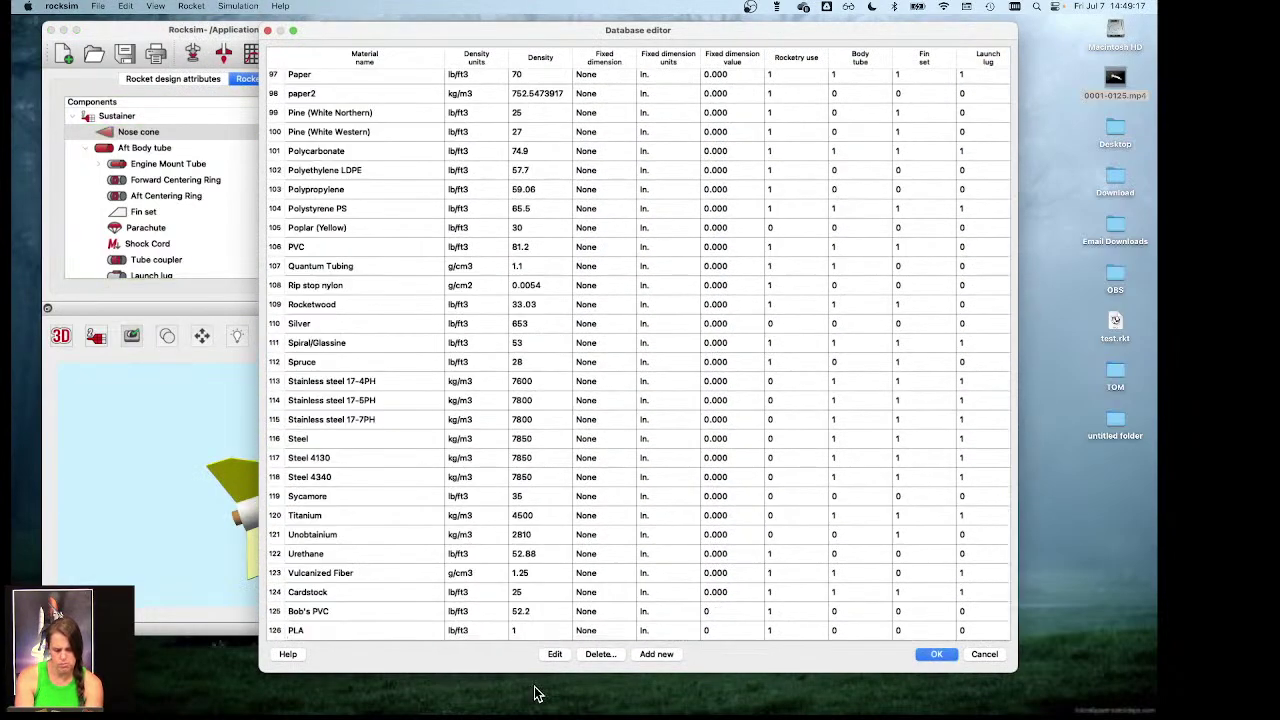
{"action": "left_click", "coordinate": [939, 654]}
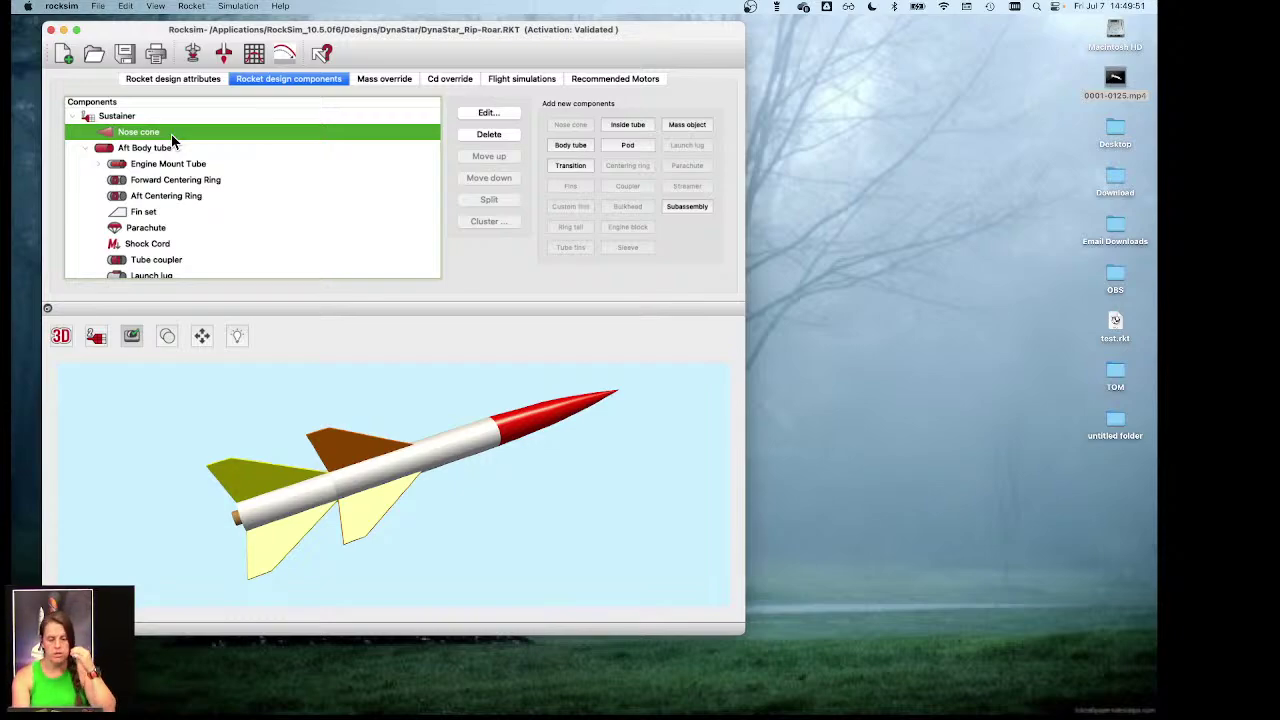
Step: Reset RockSim to its factory default settings through the Miscellaneous application preferences, accept the restart, and relaunch RockSim
{"action": "left_click", "coordinate": [66, 6]}
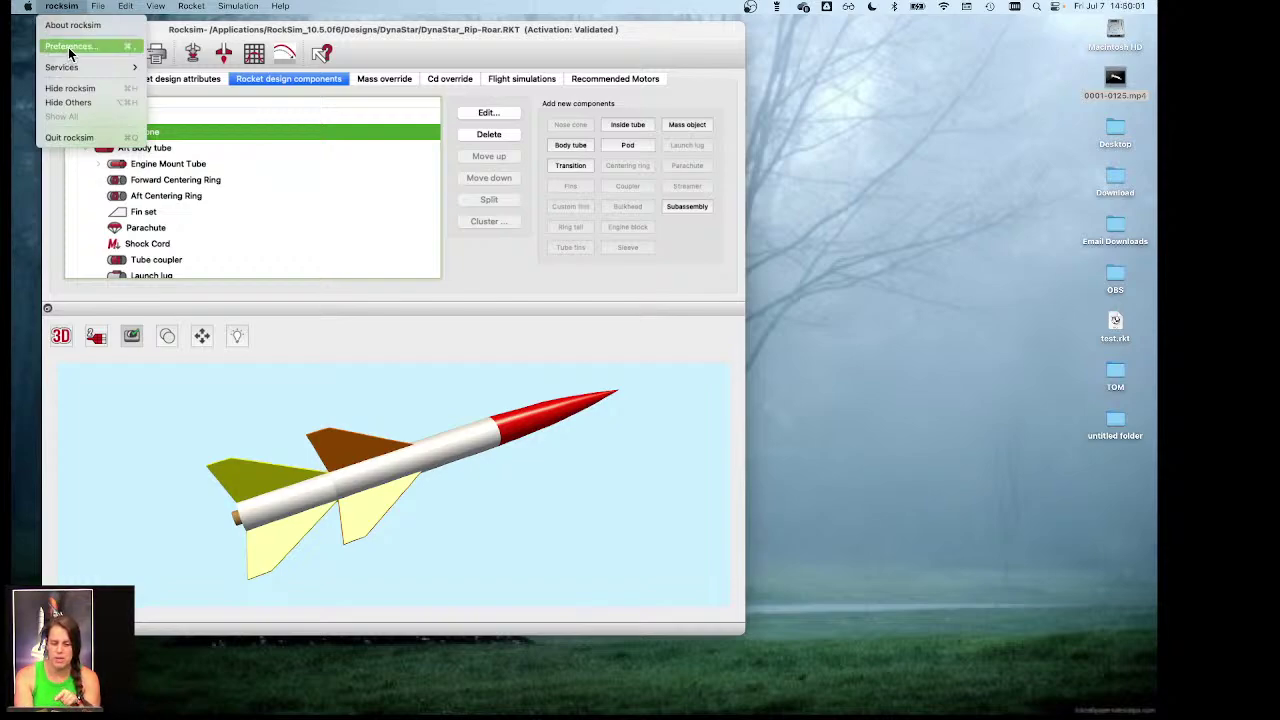
{"action": "mouse_move", "coordinate": [133, 5]}
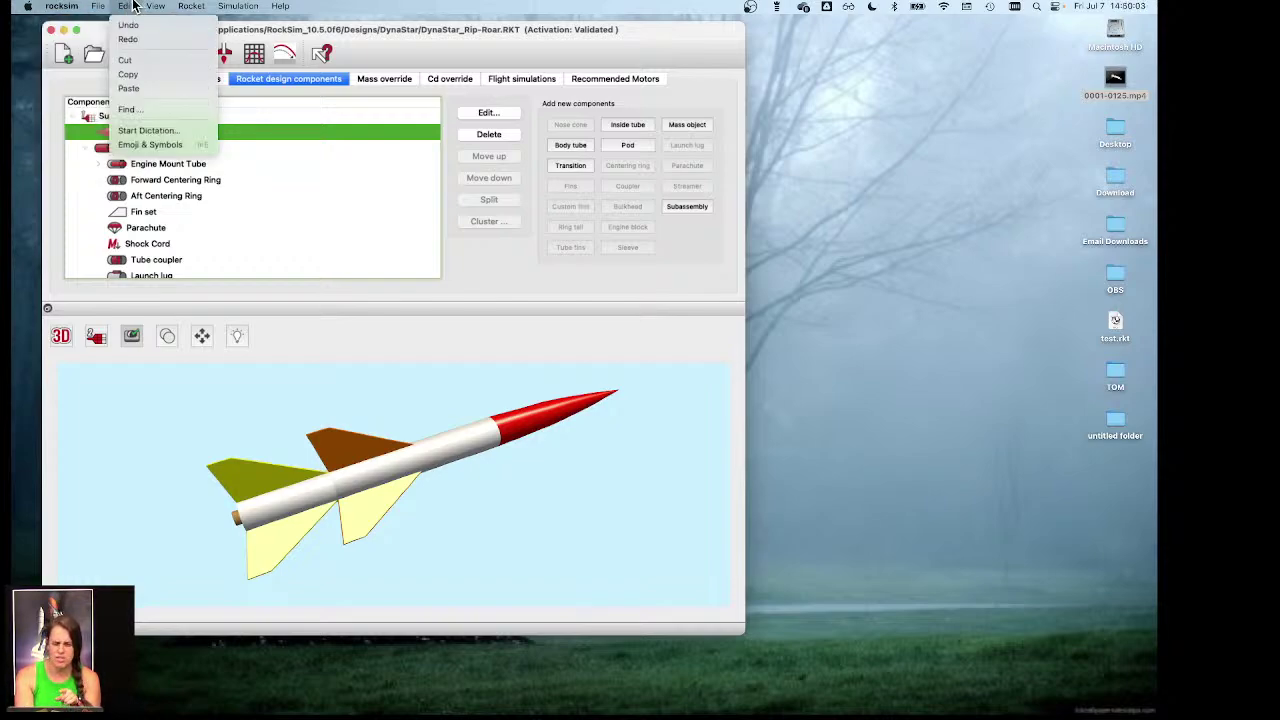
{"action": "mouse_move", "coordinate": [58, 7]}
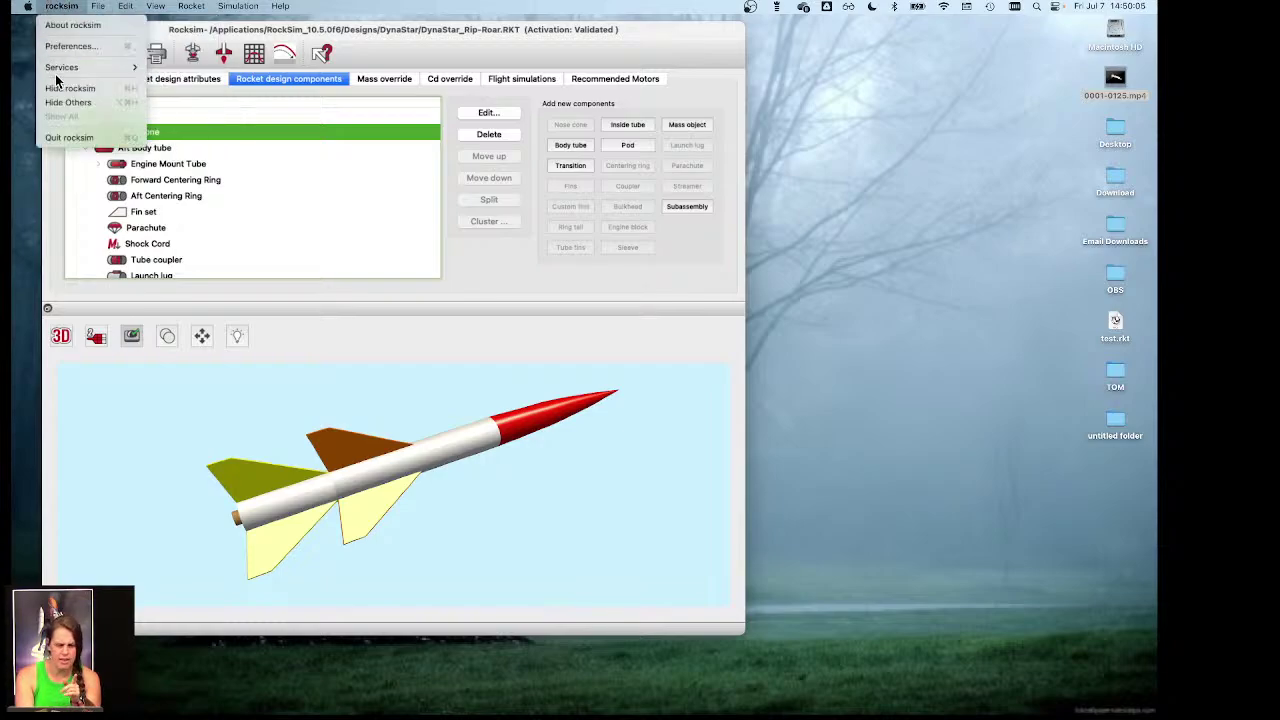
{"action": "left_click", "coordinate": [78, 44]}
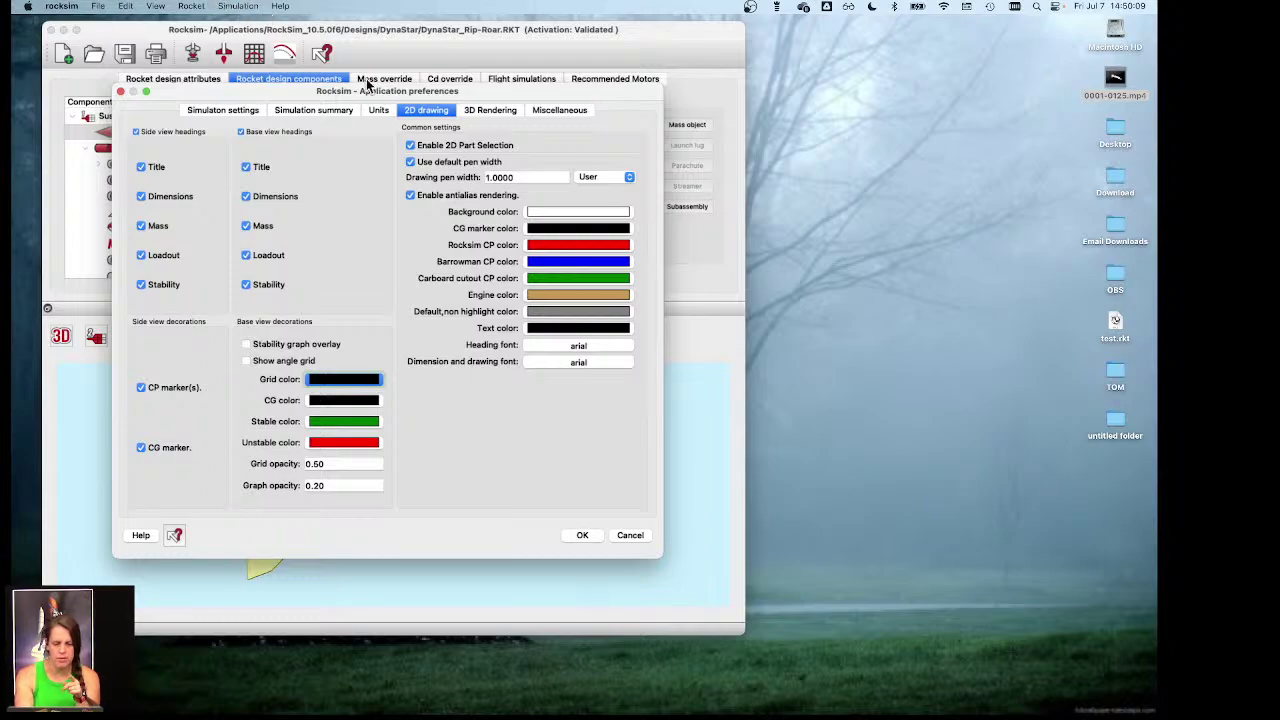
{"action": "left_click", "coordinate": [566, 111]}
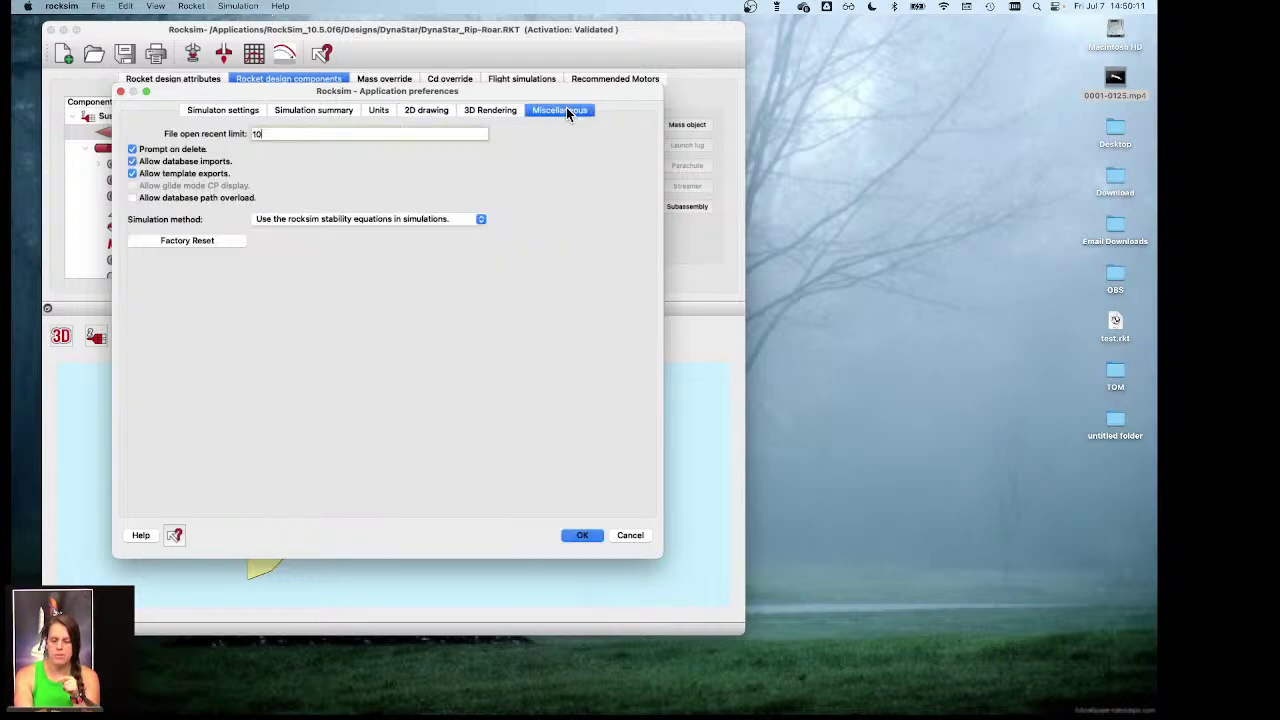
{"action": "left_click", "coordinate": [201, 239]}
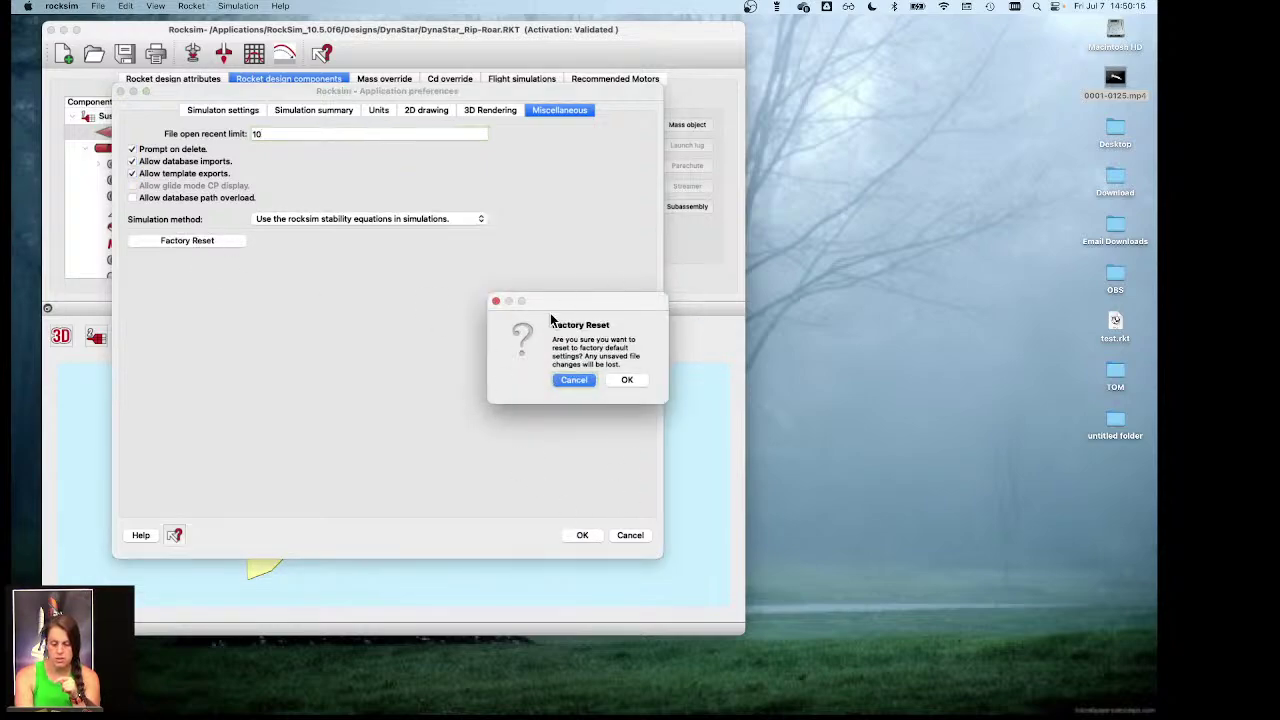
{"action": "left_click", "coordinate": [628, 380]}
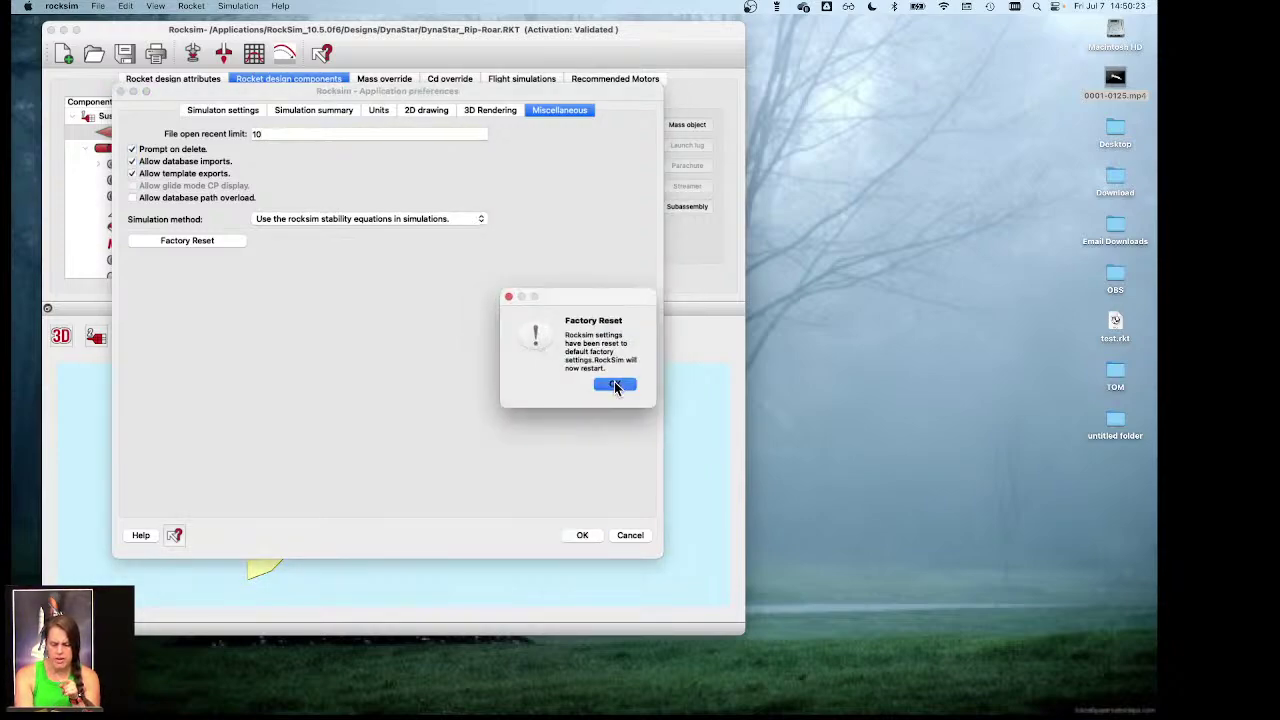
{"action": "left_click", "coordinate": [612, 384]}
{"action": "mouse_move", "coordinate": [643, 695]}
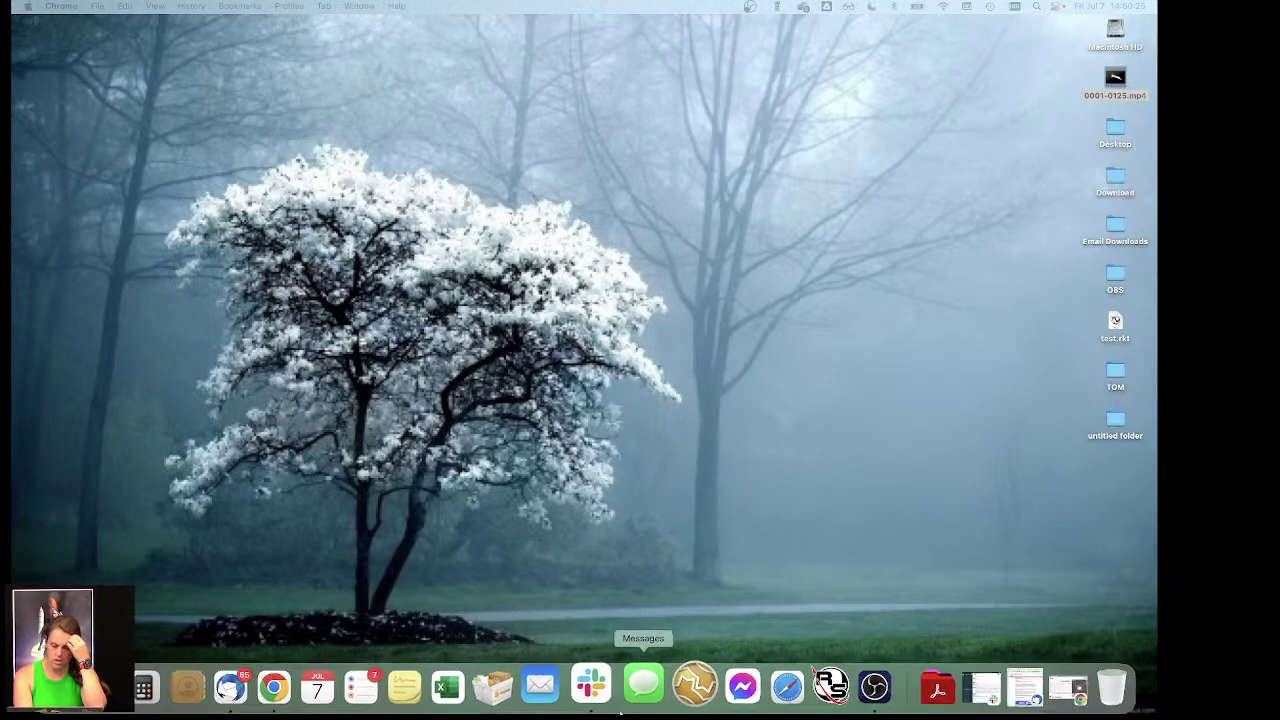
{"action": "left_click", "coordinate": [810, 680]}
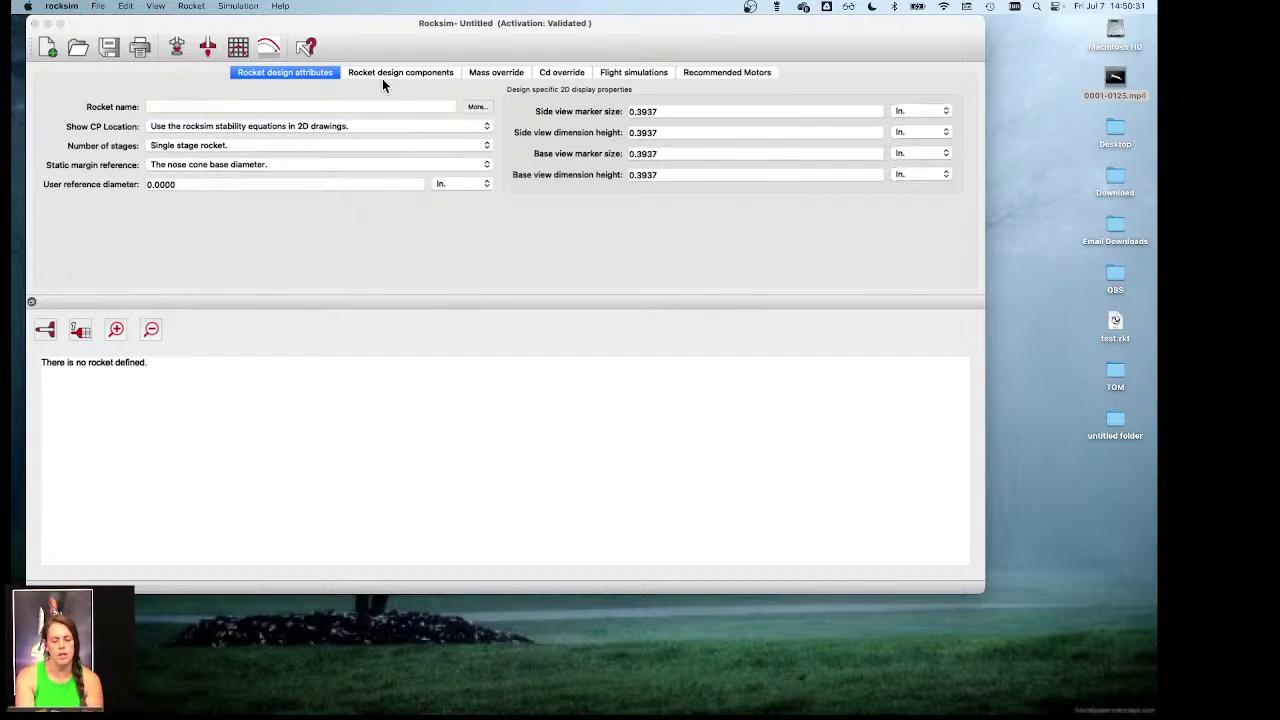
Step: Add Apogee's 74mm TARC nose cone to the empty design, check its available materials for PLA, and discard the nose cone
{"action": "left_click", "coordinate": [400, 72]}
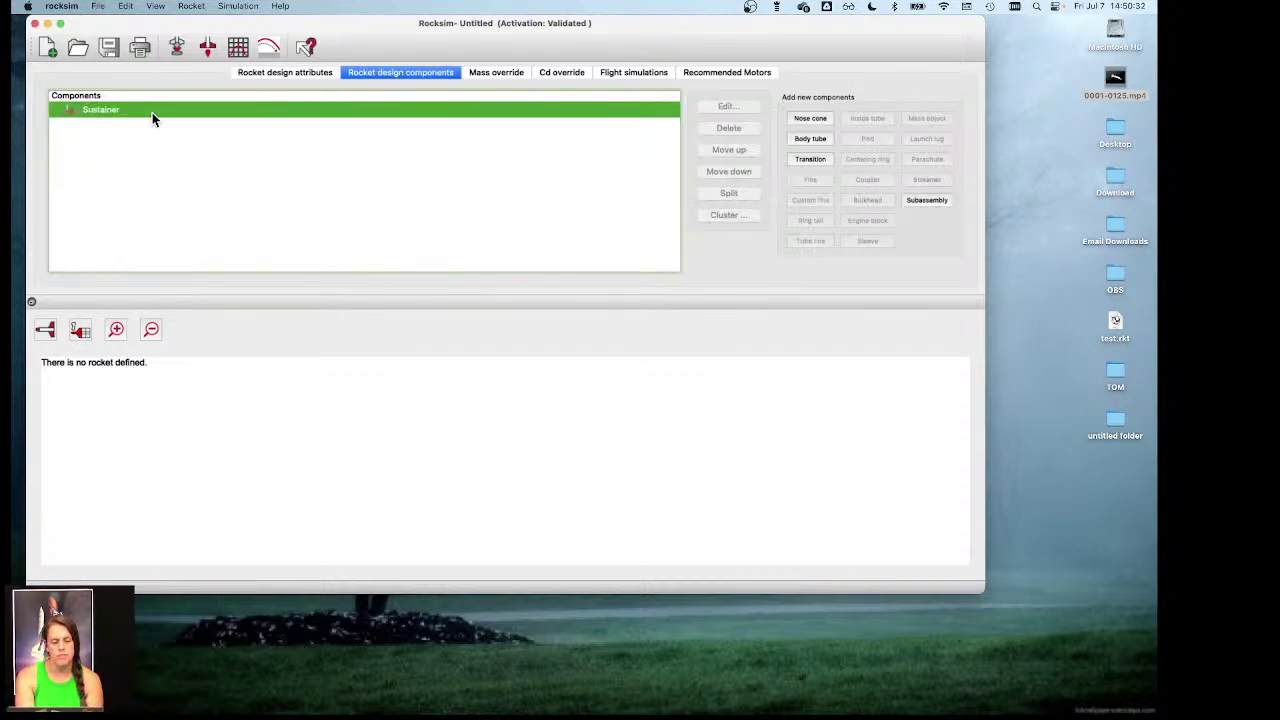
{"action": "left_click", "coordinate": [811, 120]}
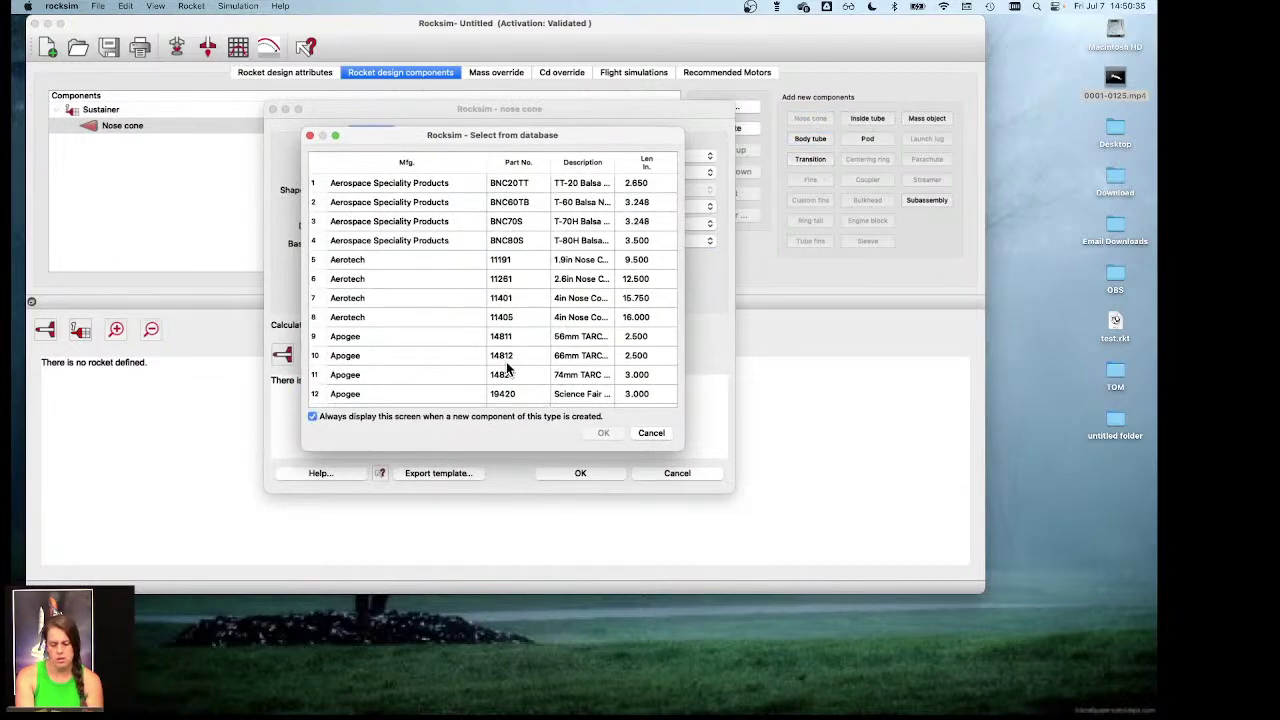
{"action": "double_click", "coordinate": [402, 381]}
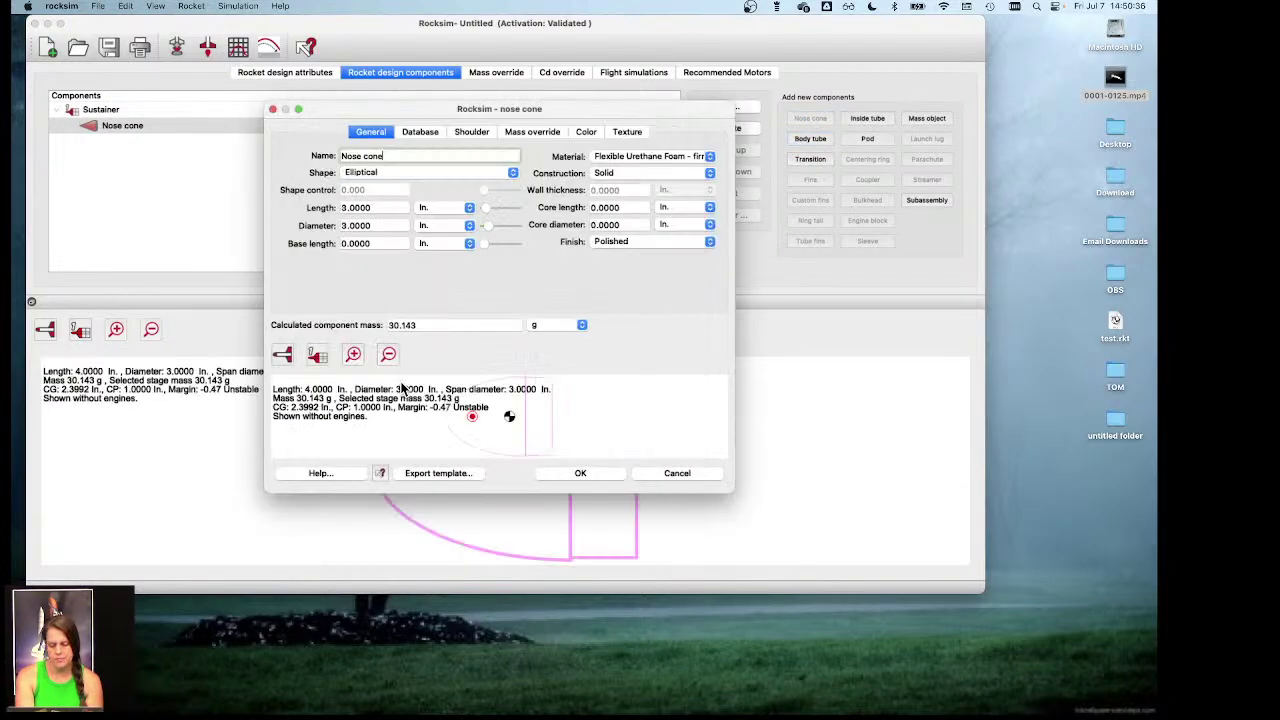
{"action": "left_click", "coordinate": [619, 153]}
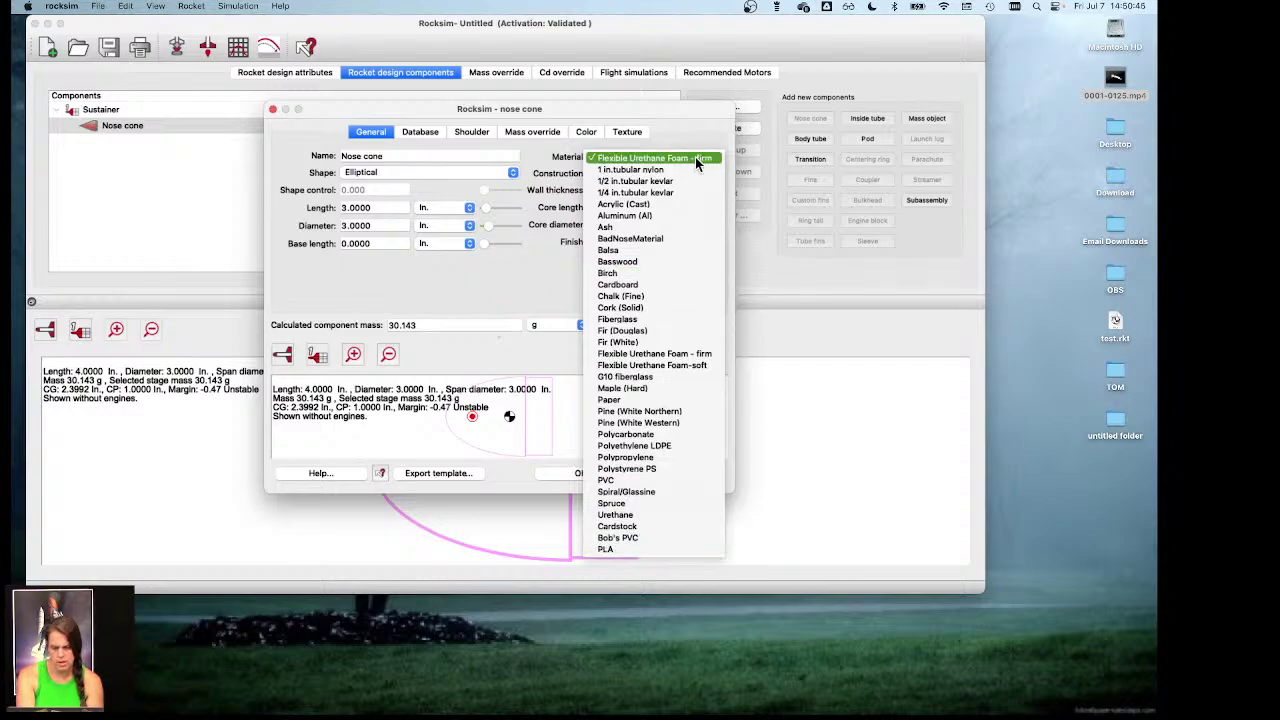
{"action": "left_click", "coordinate": [685, 119]}
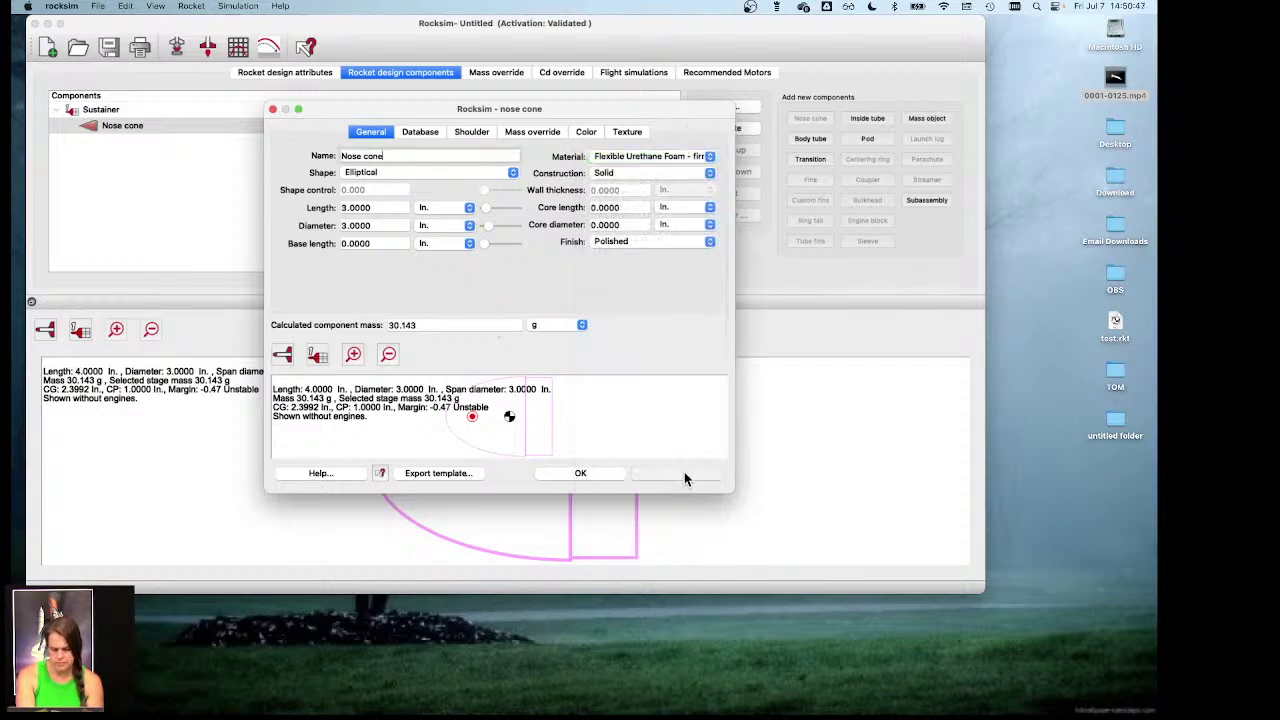
{"action": "left_click", "coordinate": [680, 476]}
{"action": "left_click", "coordinate": [523, 319]}
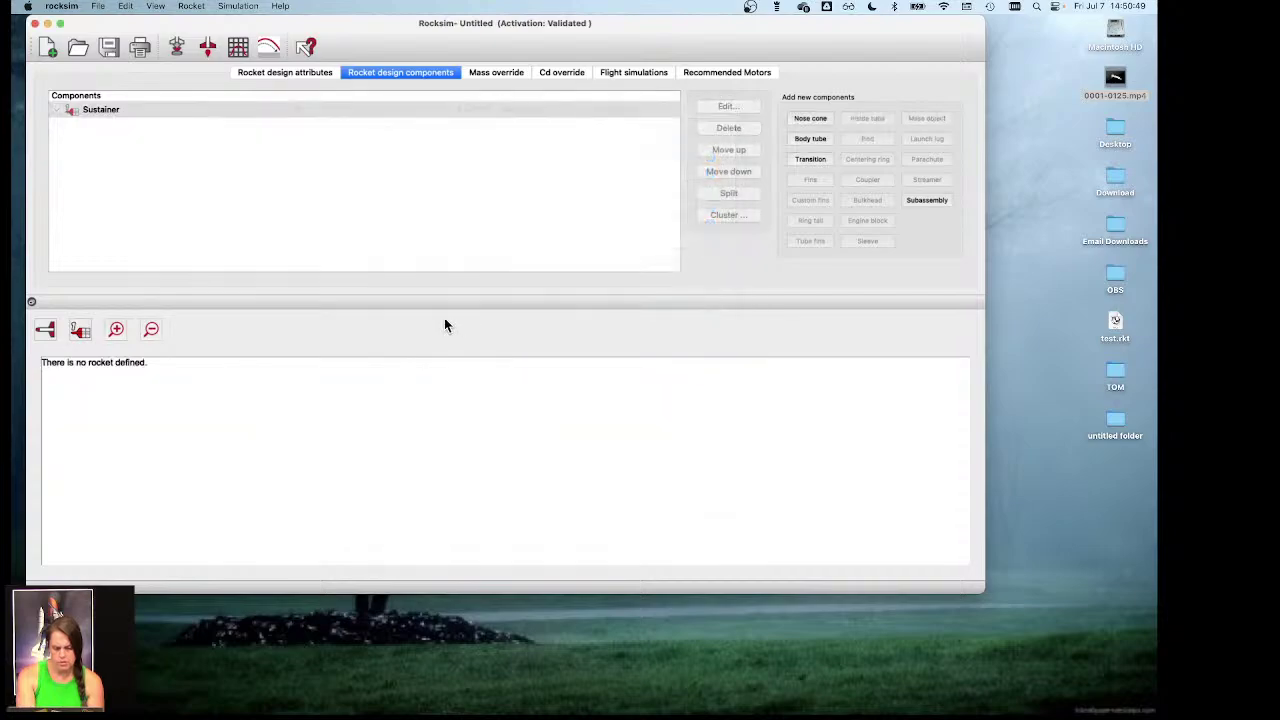
Step: Open the design aerotech_arreaux.rkt from the AeroTech folder
{"action": "left_click", "coordinate": [100, 6]}
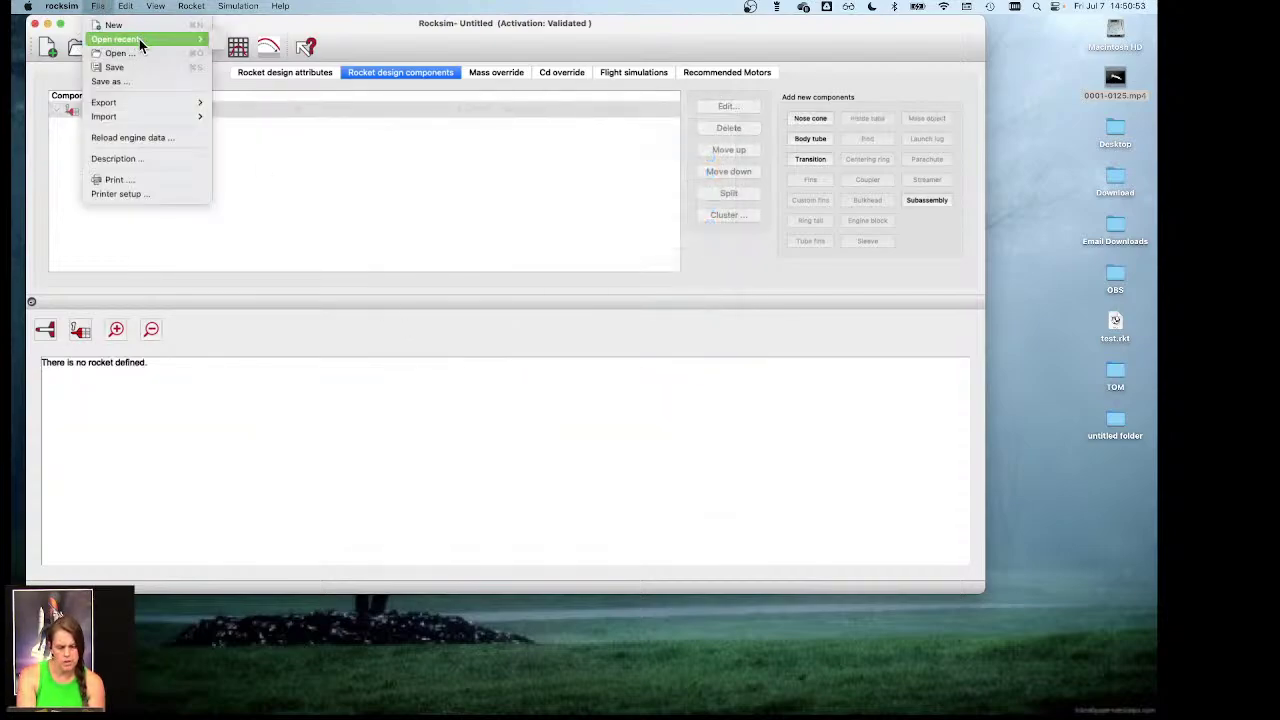
{"action": "left_click", "coordinate": [129, 53]}
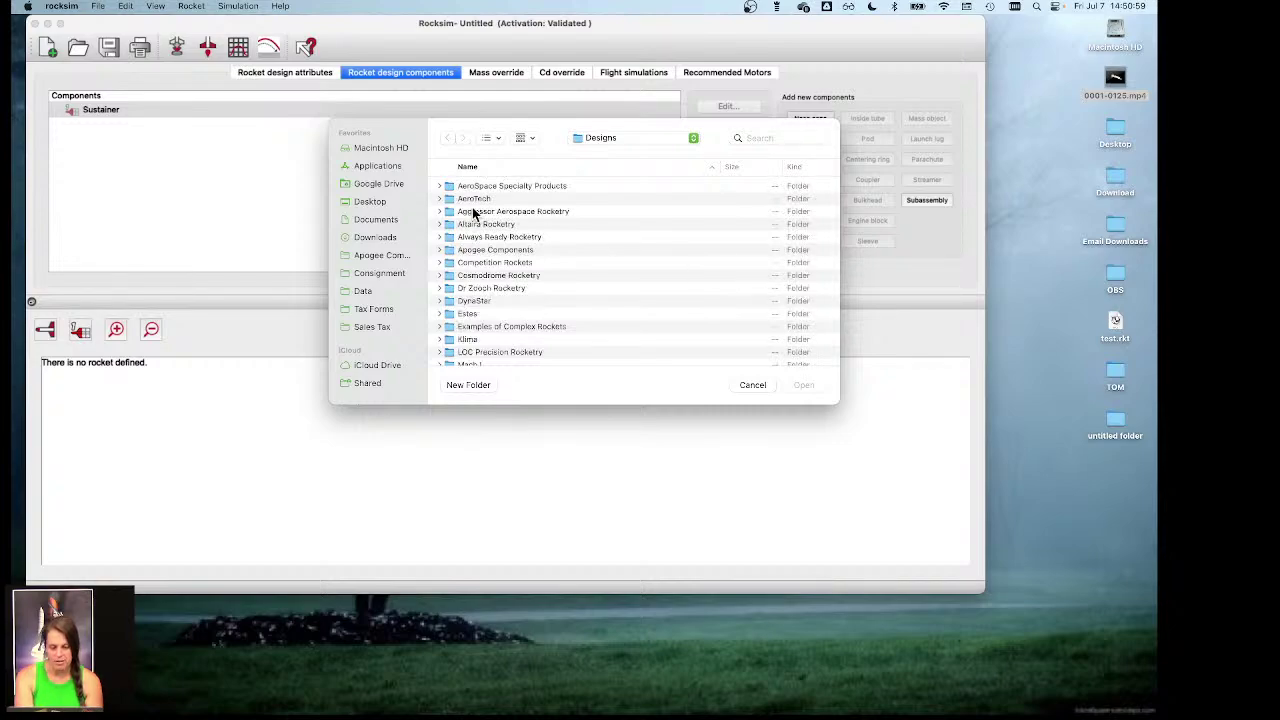
{"action": "left_click", "coordinate": [506, 198]}
{"action": "double_click", "coordinate": [506, 198]}
{"action": "left_click", "coordinate": [540, 185]}
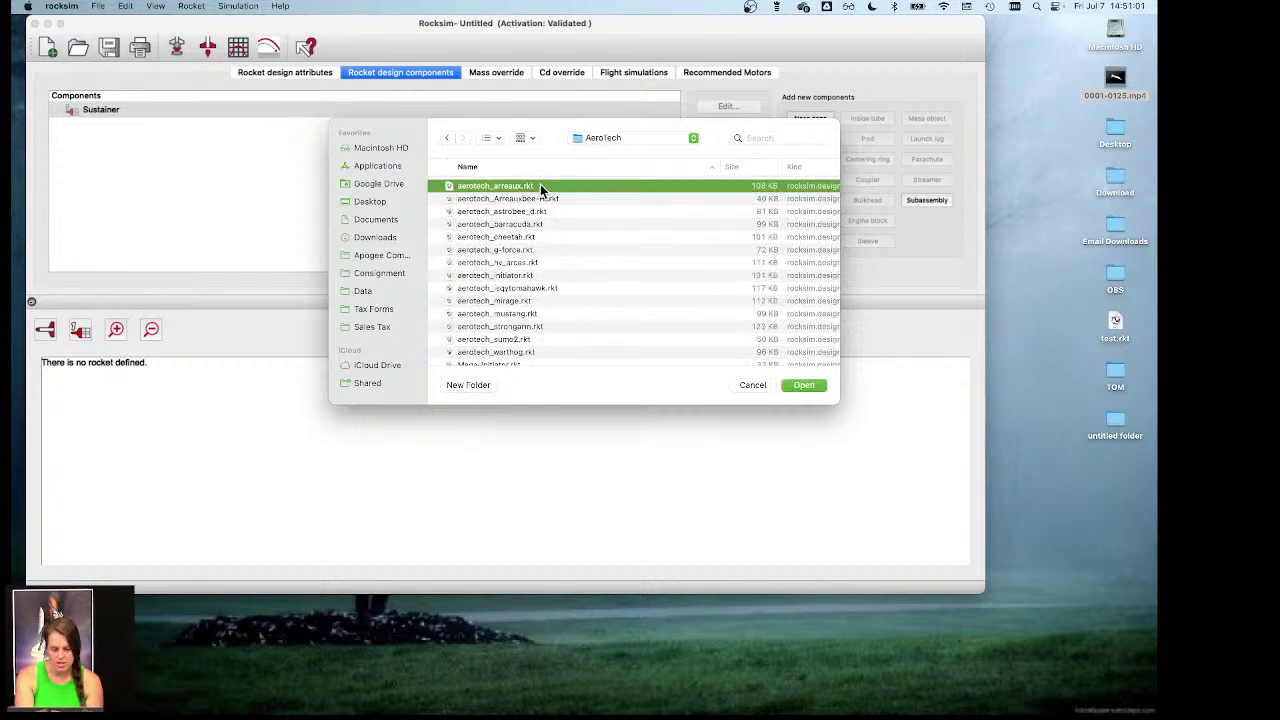
{"action": "left_click", "coordinate": [803, 385]}
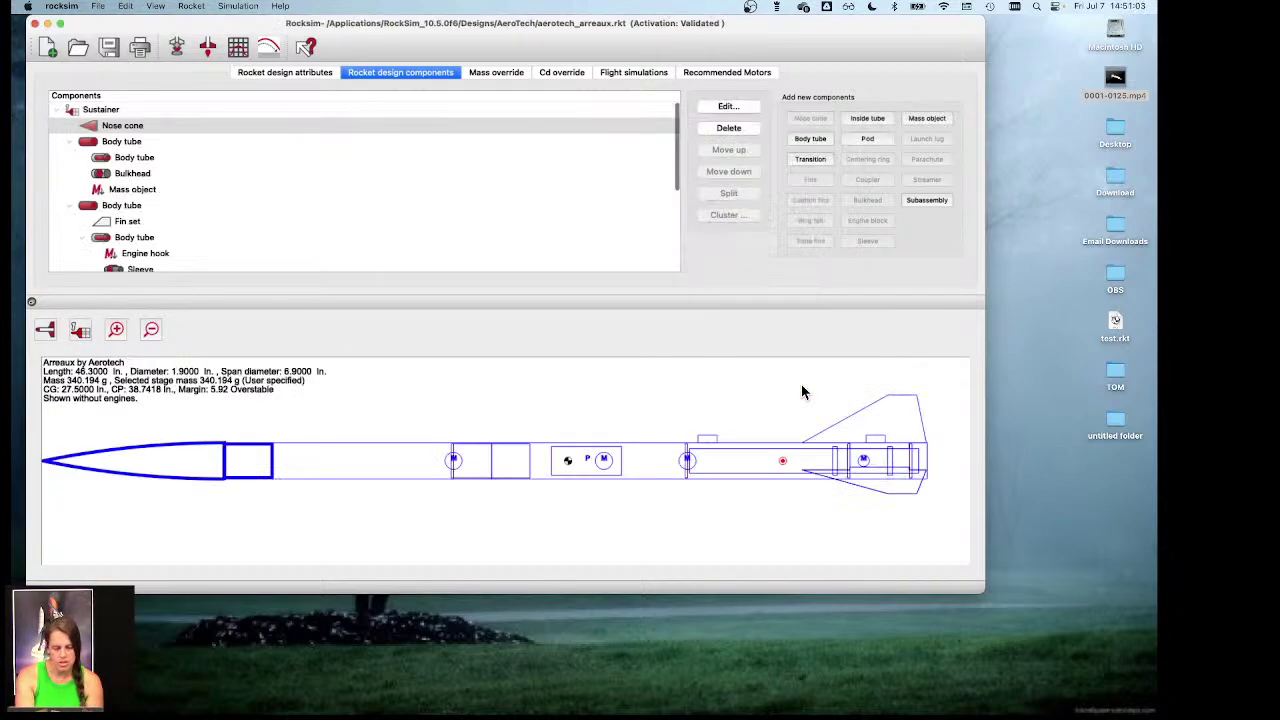
Step: Browse engines for the 29 mm motor mount, then filter them to manufacturer Quest and show all engines regardless of diameter
{"action": "left_click", "coordinate": [177, 48]}
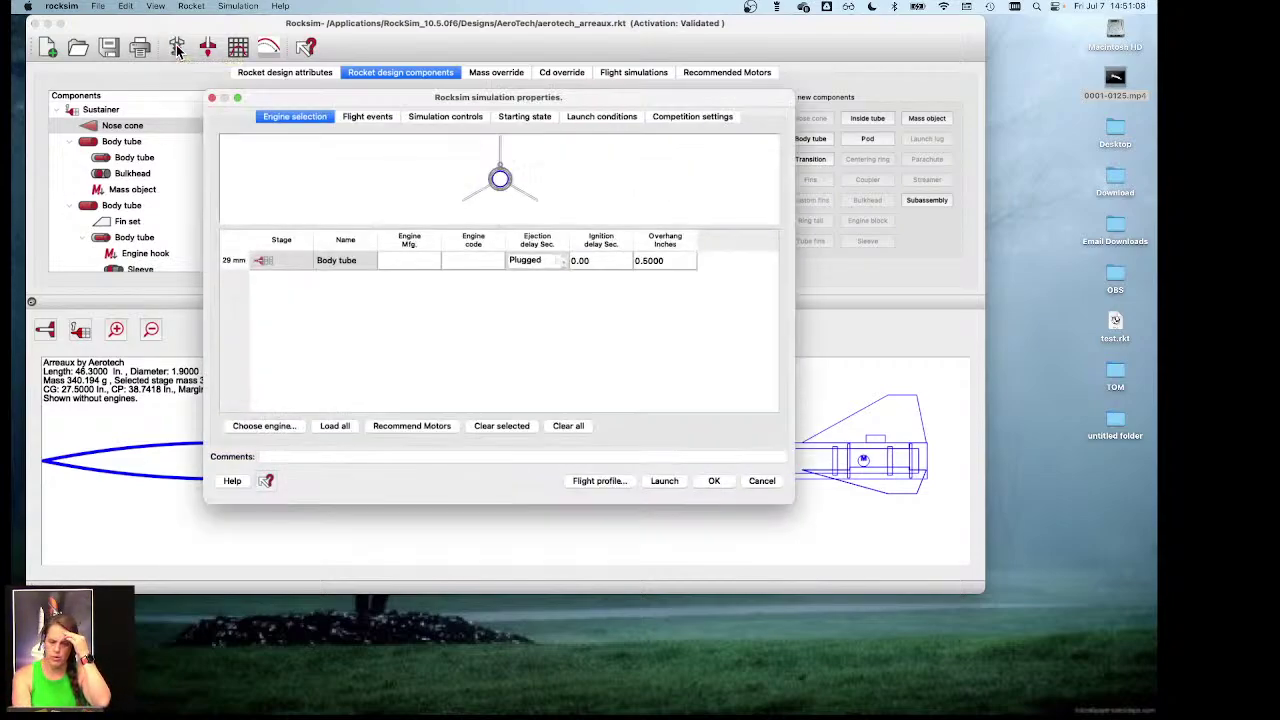
{"action": "left_click", "coordinate": [266, 427]}
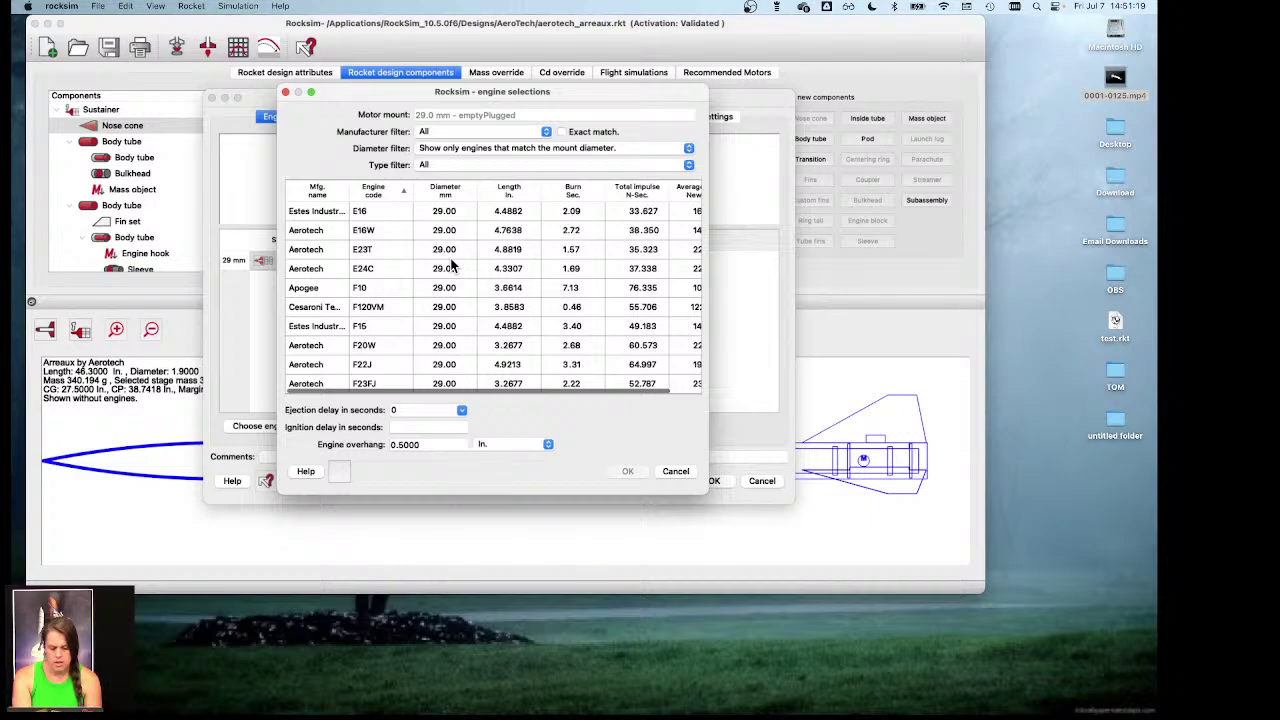
{"action": "scroll", "coordinate": [452, 265], "scroll_direction": "down", "scroll_amount": 10}
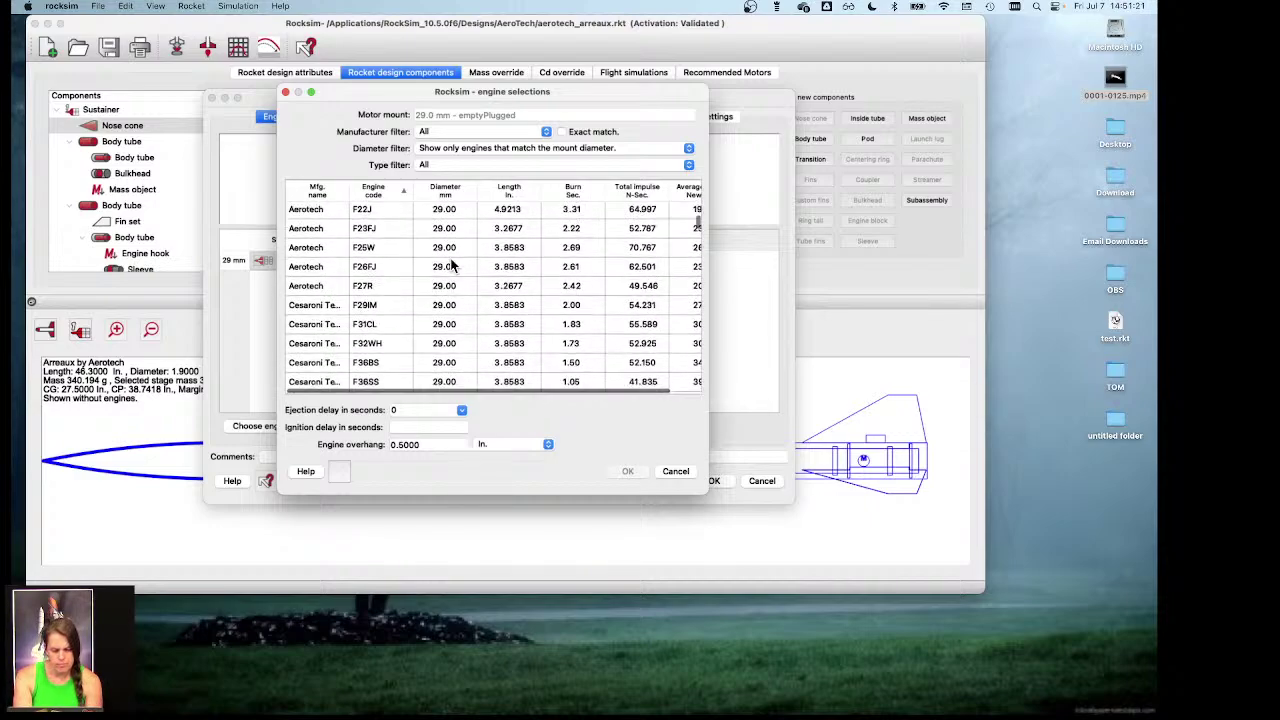
{"action": "scroll", "coordinate": [452, 265], "scroll_direction": "down", "scroll_amount": 10}
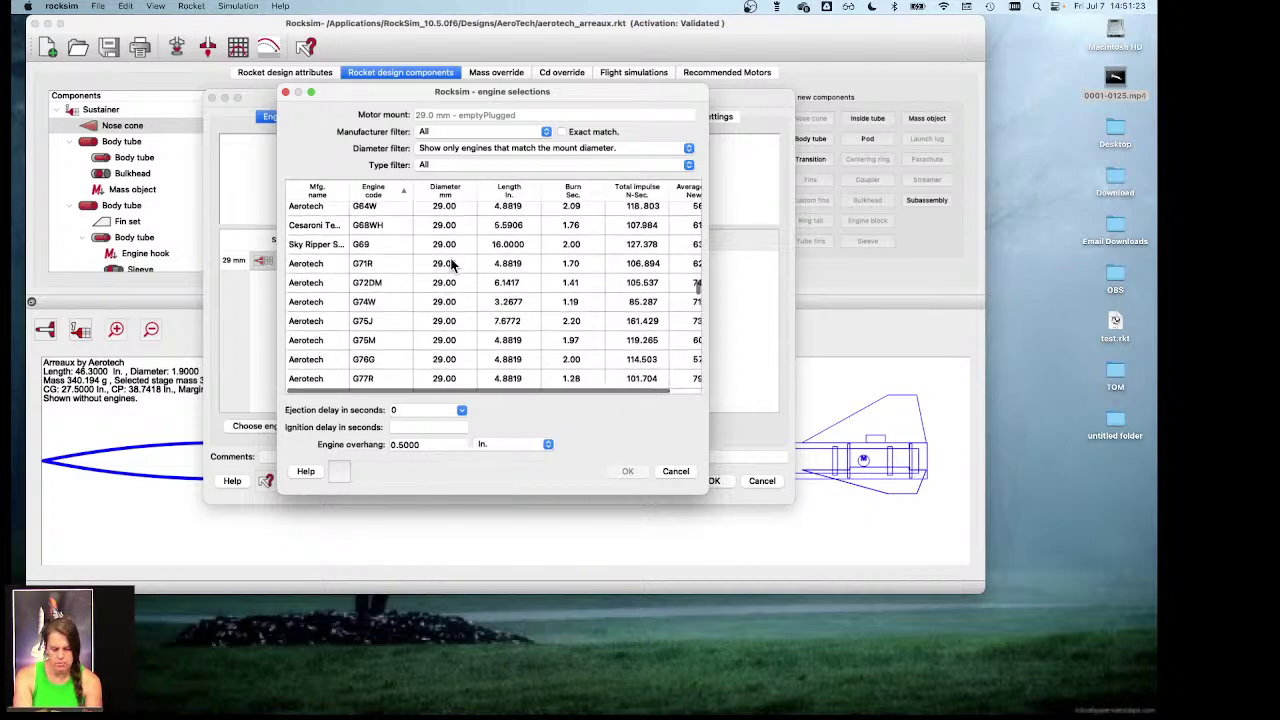
{"action": "scroll", "coordinate": [452, 265], "scroll_direction": "down", "scroll_amount": 10}
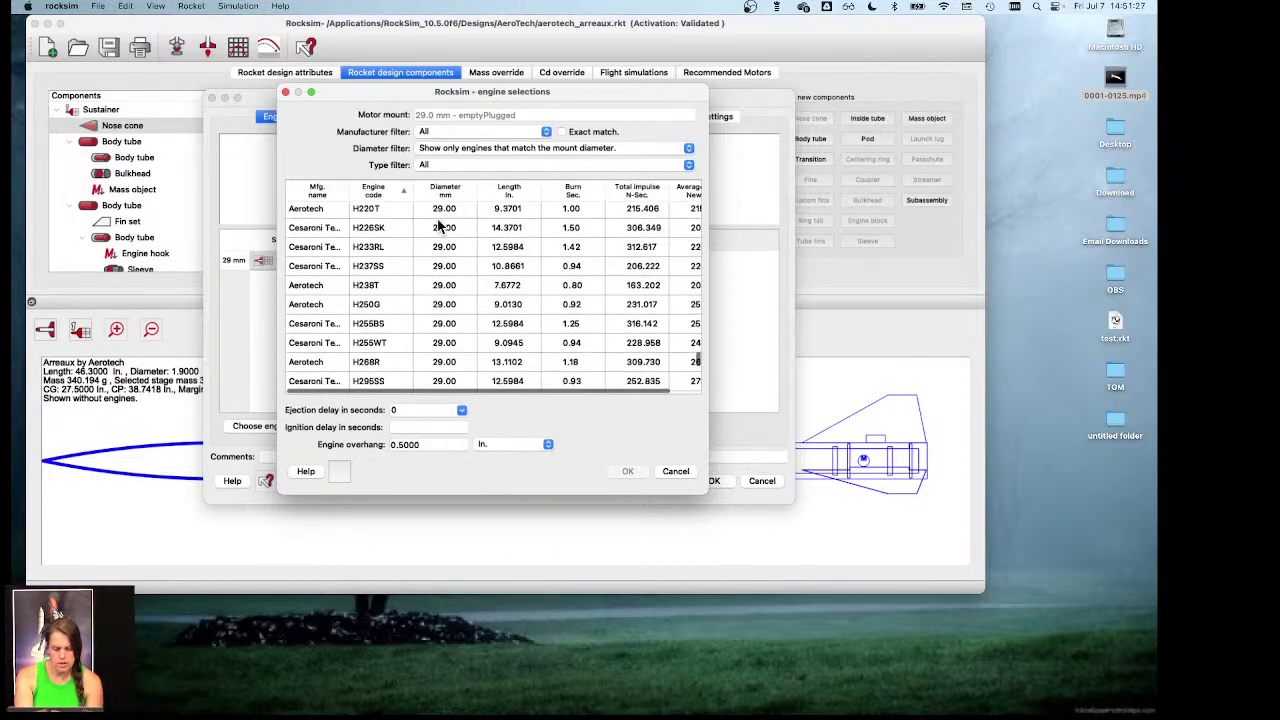
{"action": "scroll", "coordinate": [424, 333], "scroll_direction": "up", "scroll_amount": 20}
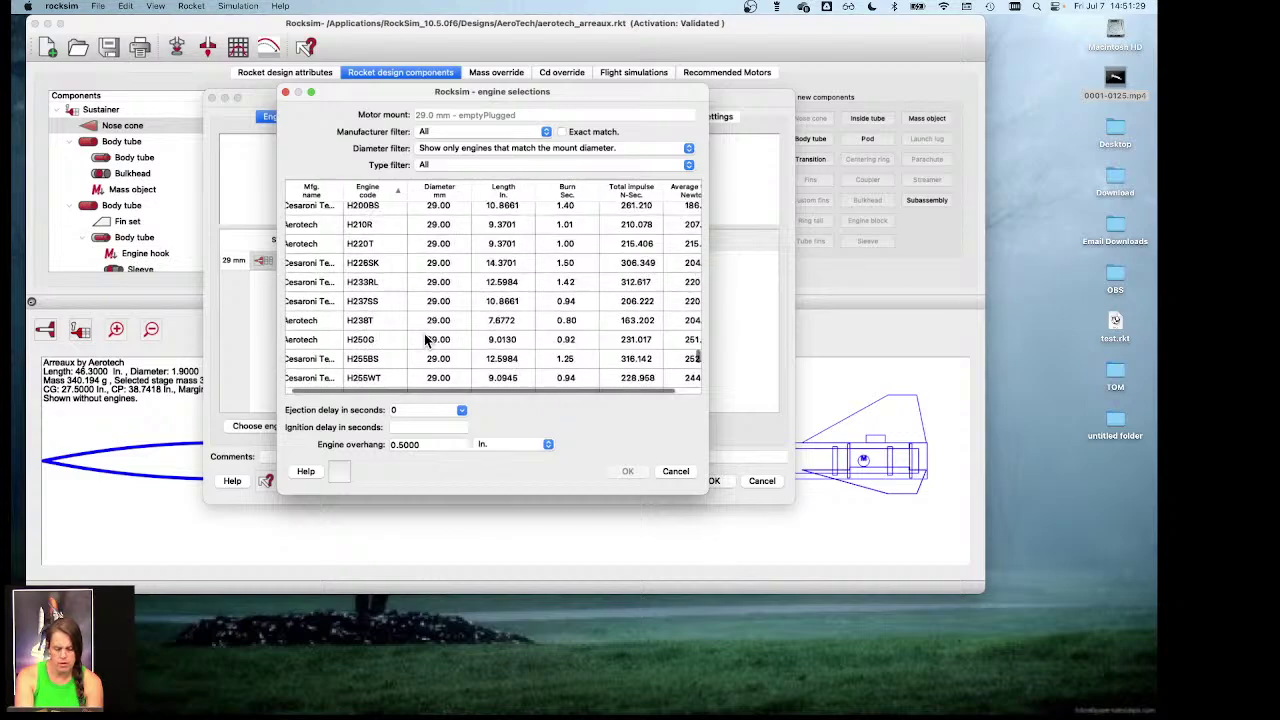
{"action": "scroll", "coordinate": [424, 333], "scroll_direction": "up", "scroll_amount": 4}
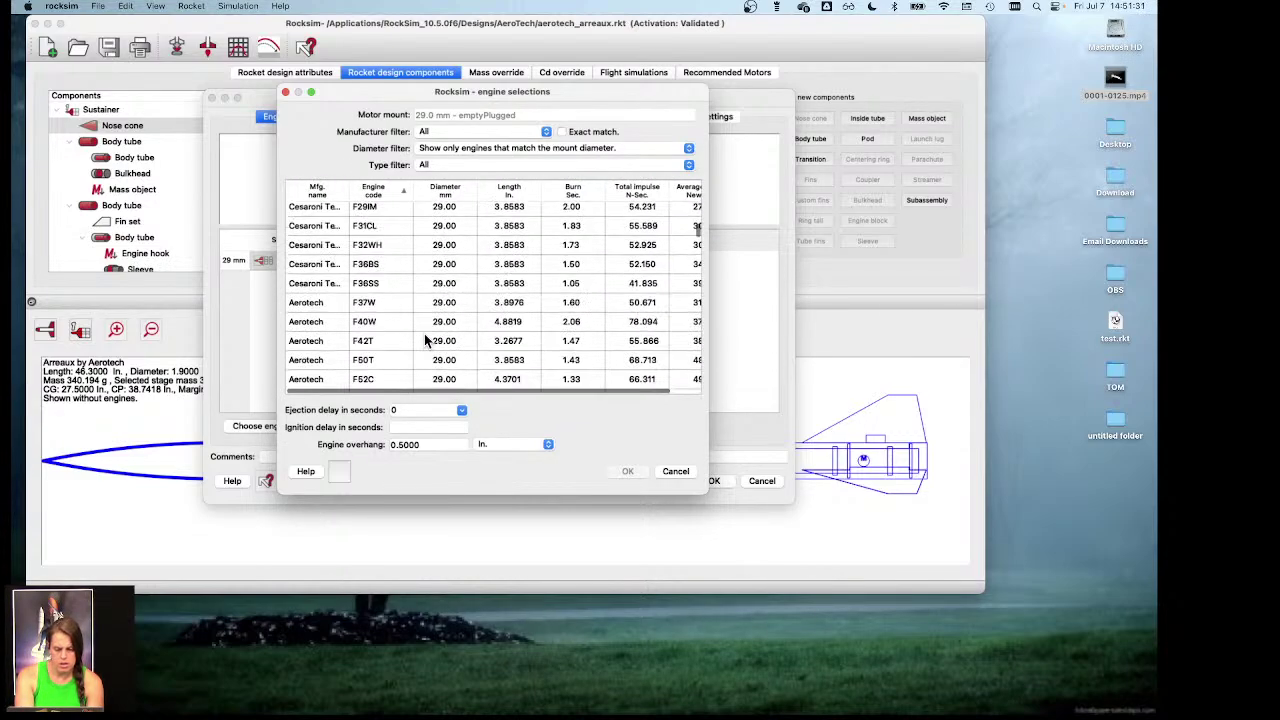
{"action": "left_click", "coordinate": [499, 133]}
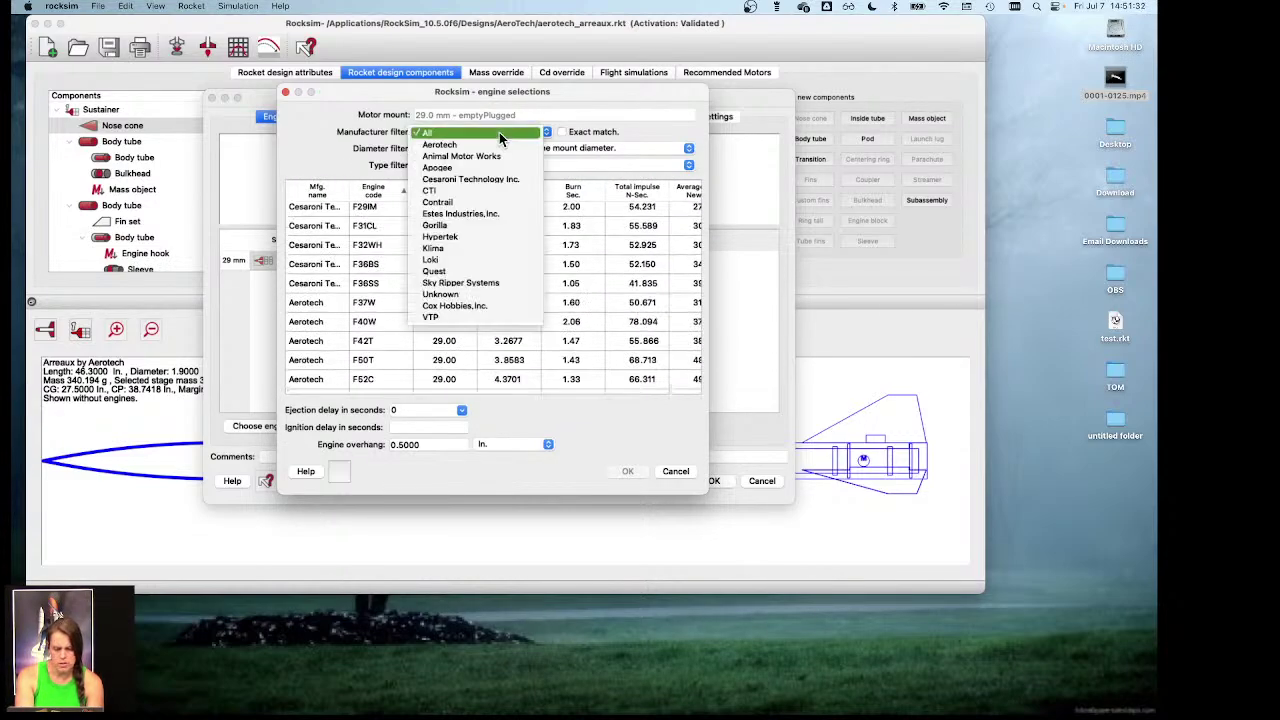
{"action": "left_click", "coordinate": [495, 272]}
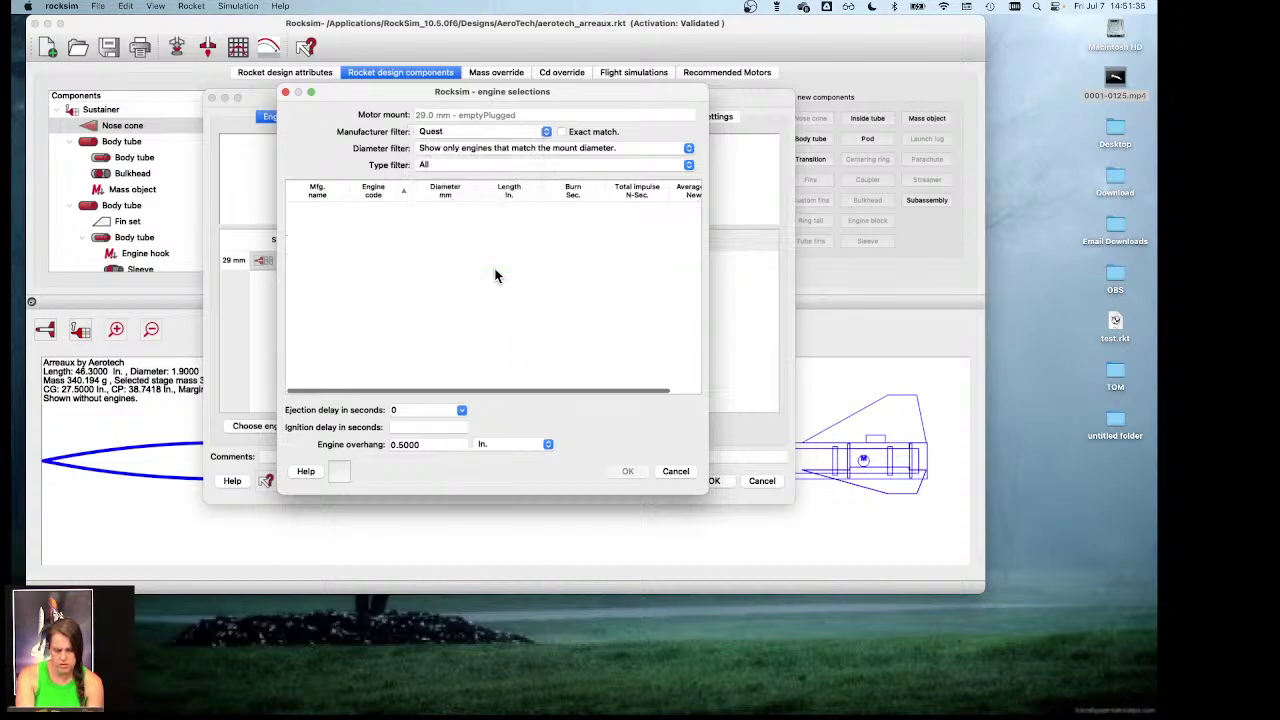
{"action": "left_click", "coordinate": [492, 148]}
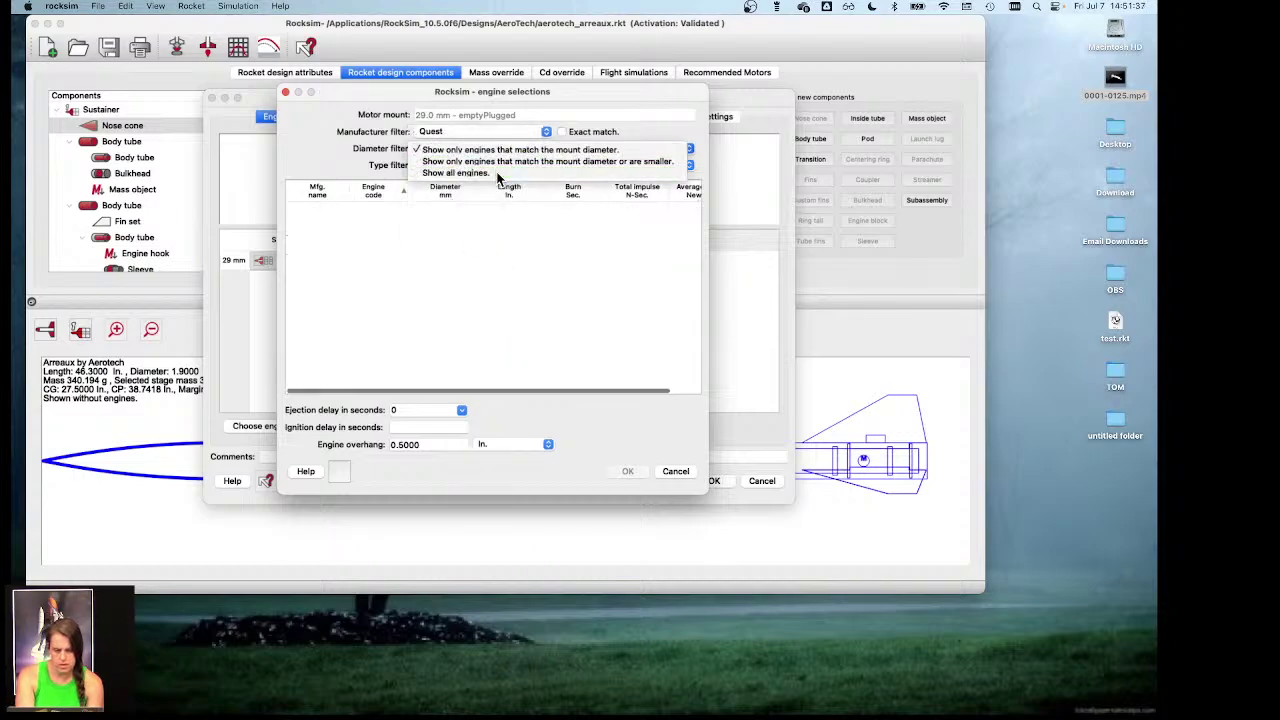
{"action": "left_click", "coordinate": [497, 174]}
Step: Load the Quest F41W engine into the 29 mm motor mount and accept the simulation properties
{"action": "scroll", "coordinate": [391, 290], "scroll_direction": "down", "scroll_amount": 2}
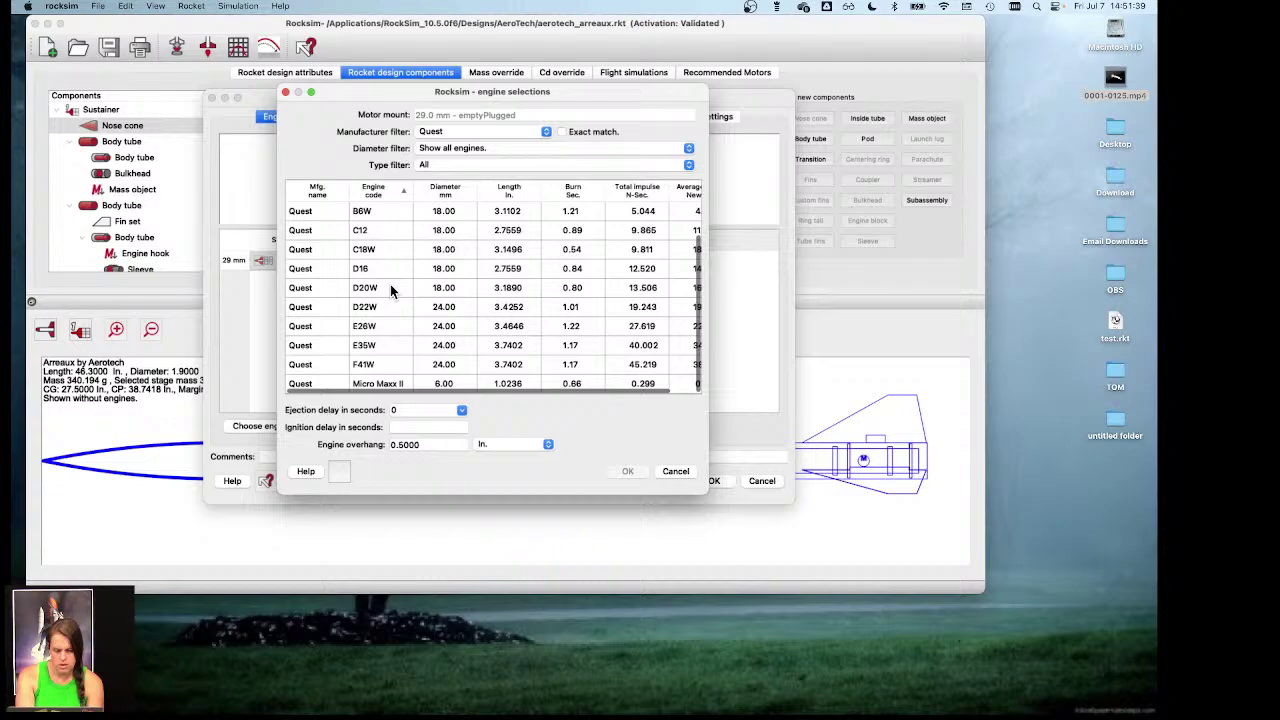
{"action": "left_click", "coordinate": [391, 366]}
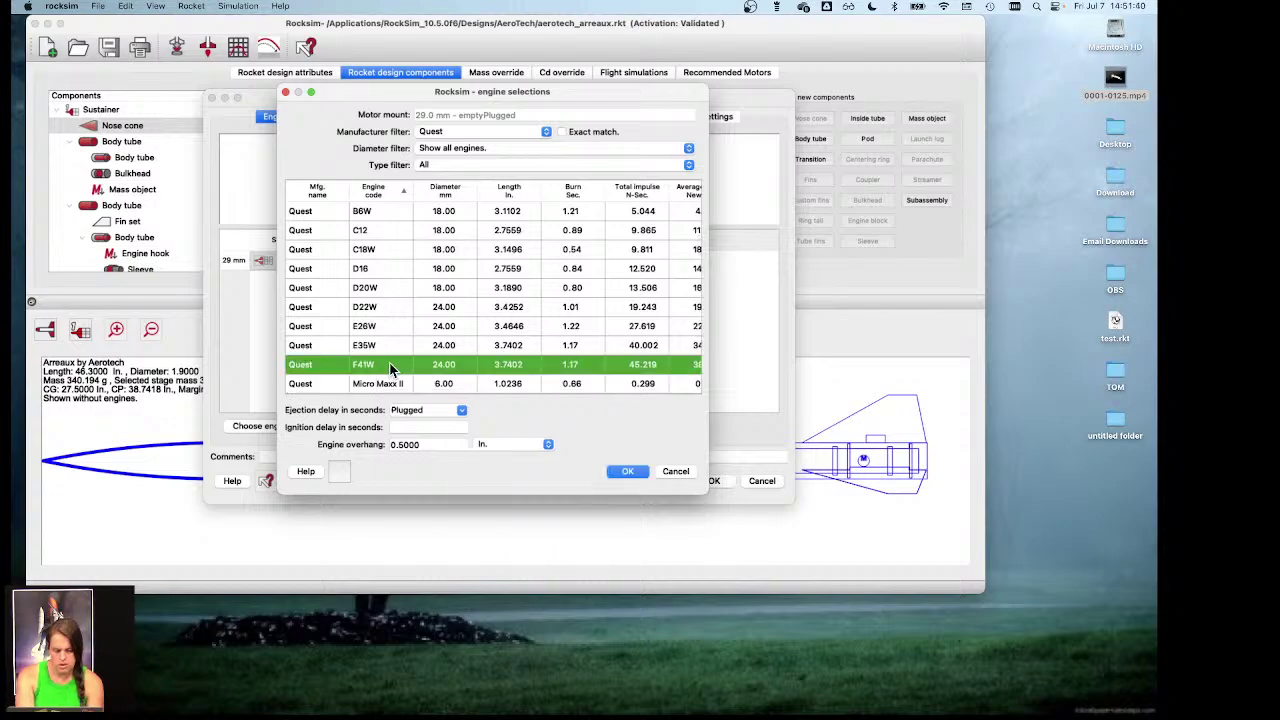
{"action": "left_click", "coordinate": [628, 474]}
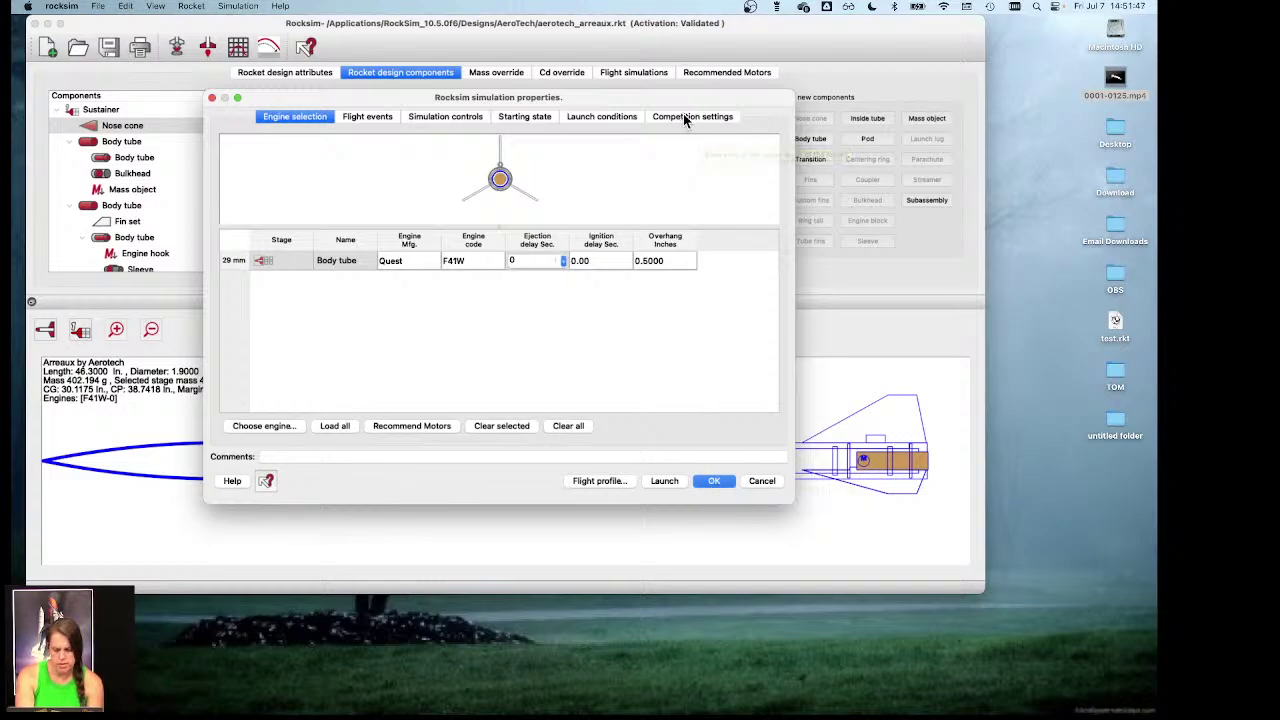
{"action": "left_click", "coordinate": [712, 481]}
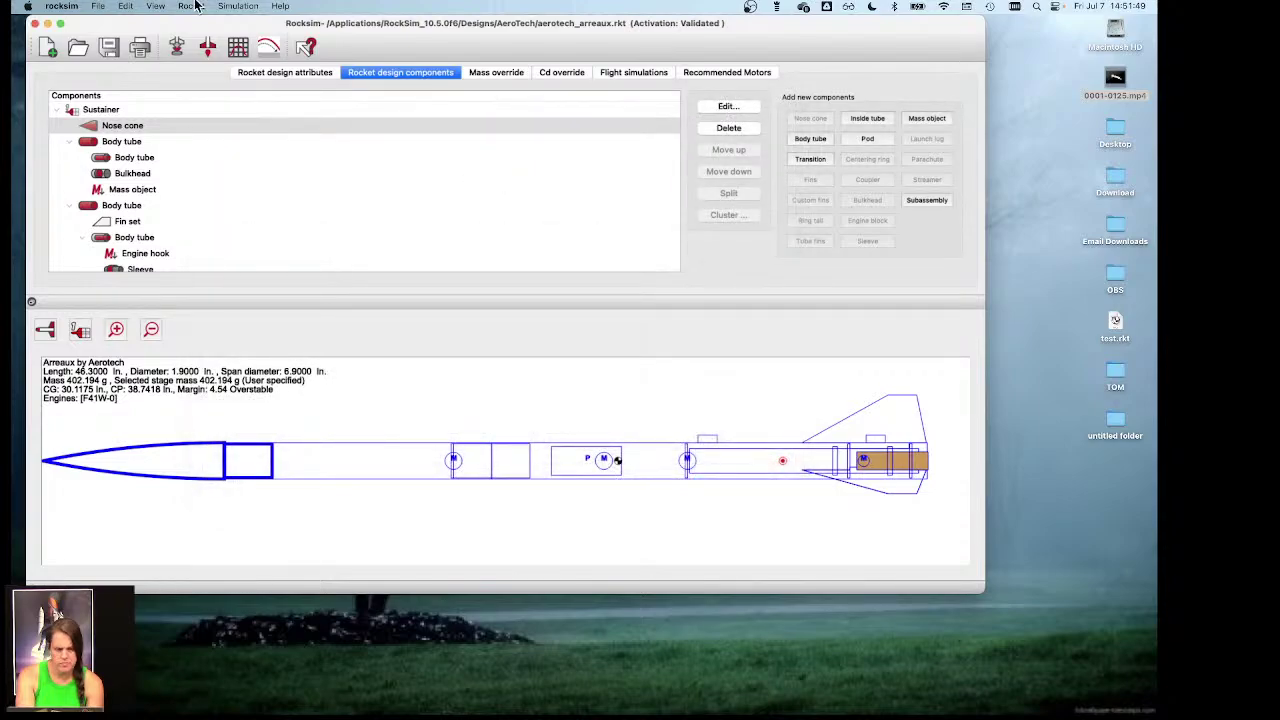
Step: Show the miscellaneous application preferences containing the factory reset option, and accept the preferences without edits
{"action": "left_click", "coordinate": [61, 6]}
{"action": "left_click", "coordinate": [70, 46]}
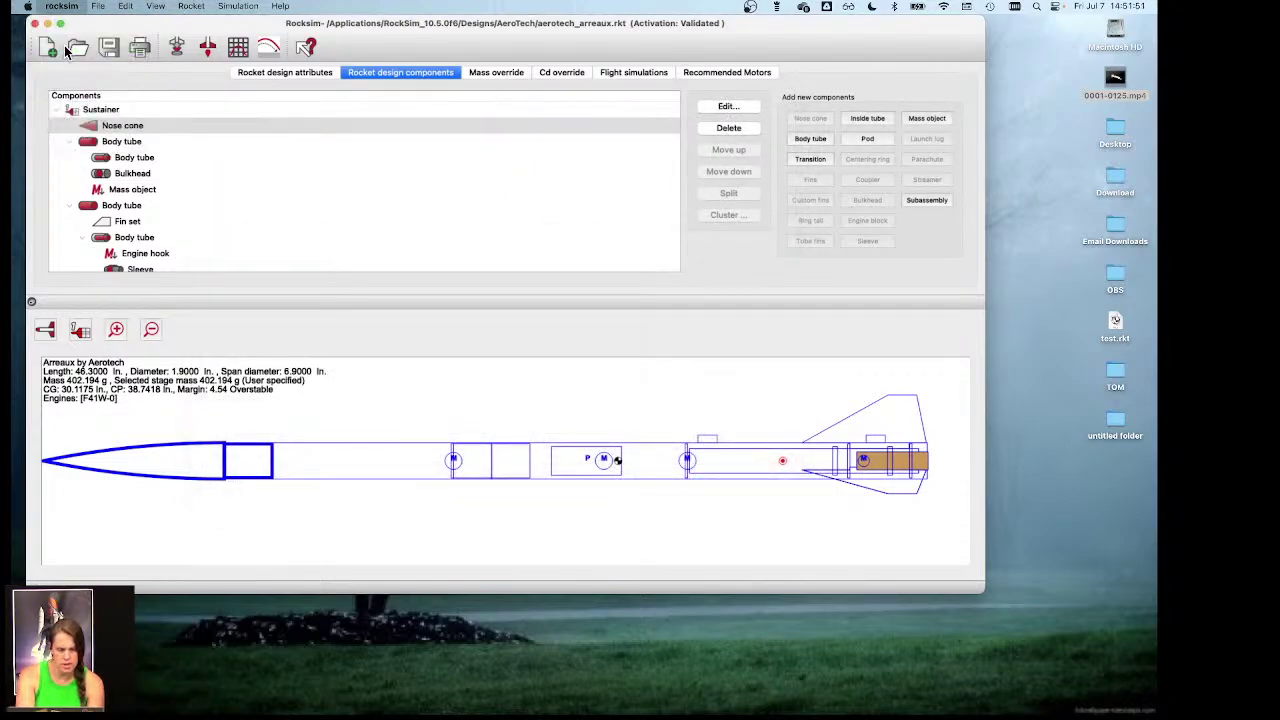
{"action": "left_click", "coordinate": [684, 88]}
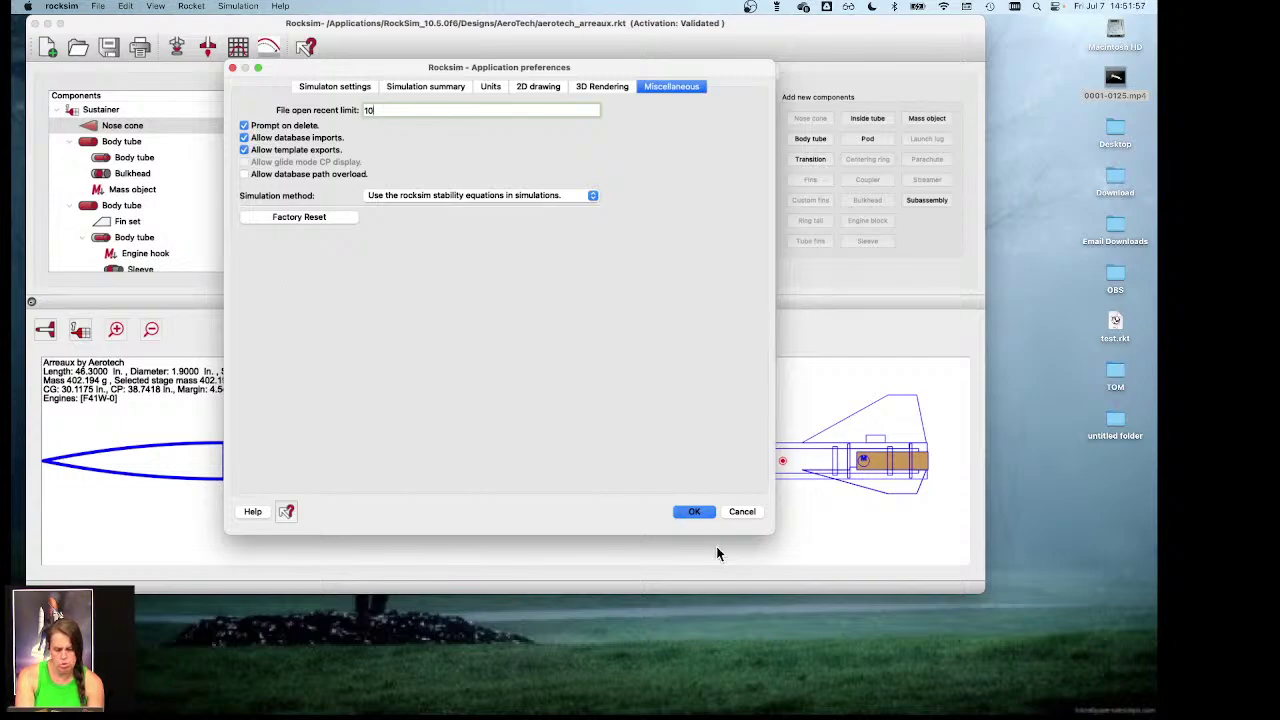
{"action": "left_click", "coordinate": [692, 512]}
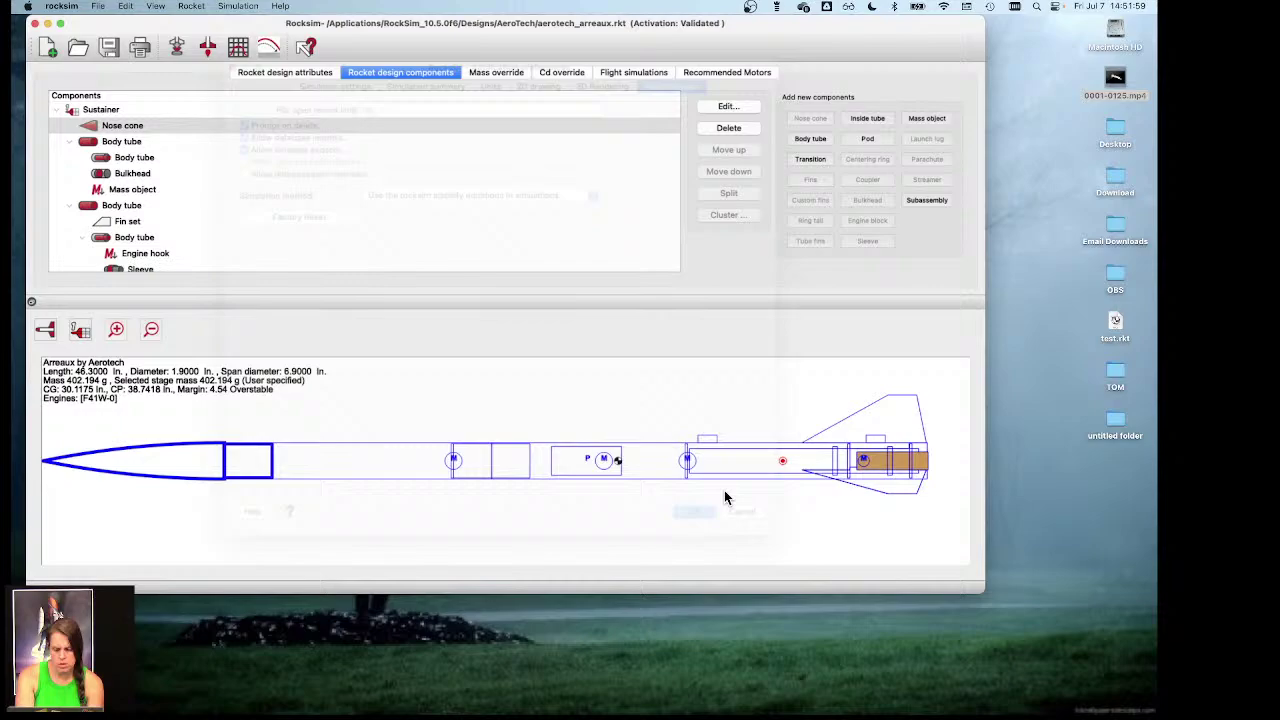
Step: Switch to Finder and open the user Library's Application Support/ApogeeComponents/Rocksim_1/Data folder
{"action": "left_click", "coordinate": [1025, 228]}
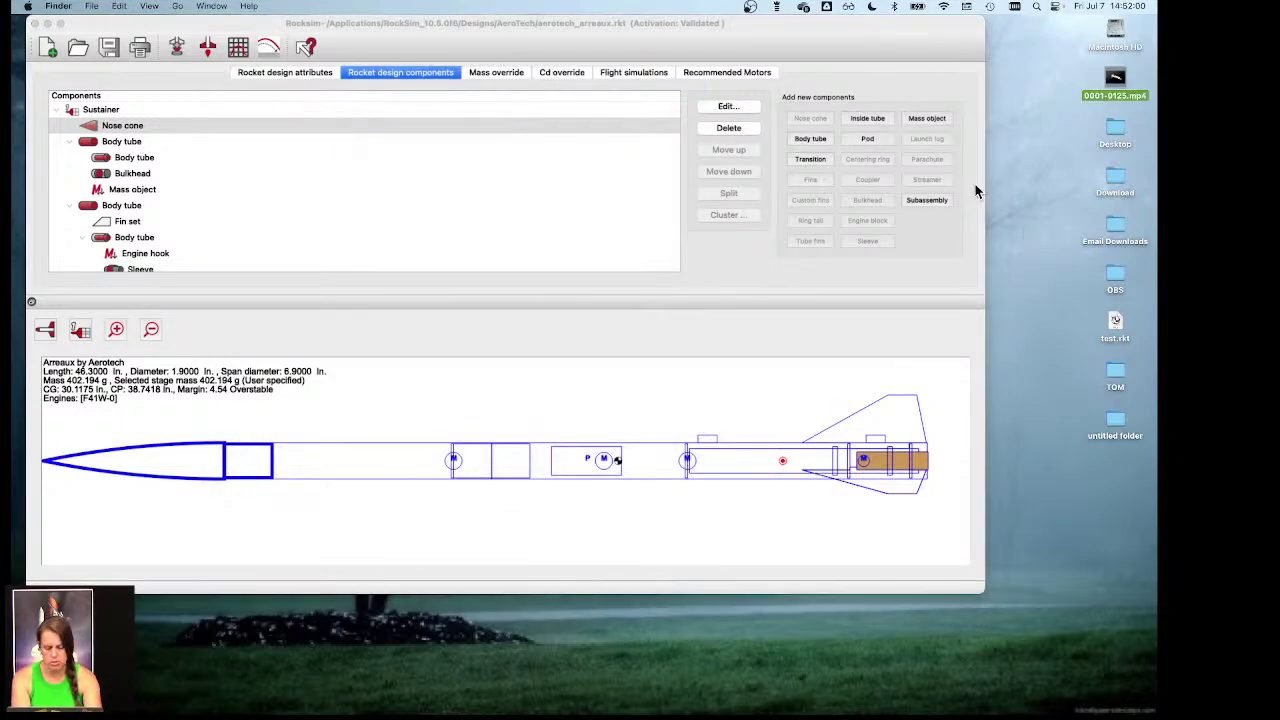
{"action": "left_click", "coordinate": [178, 6]}
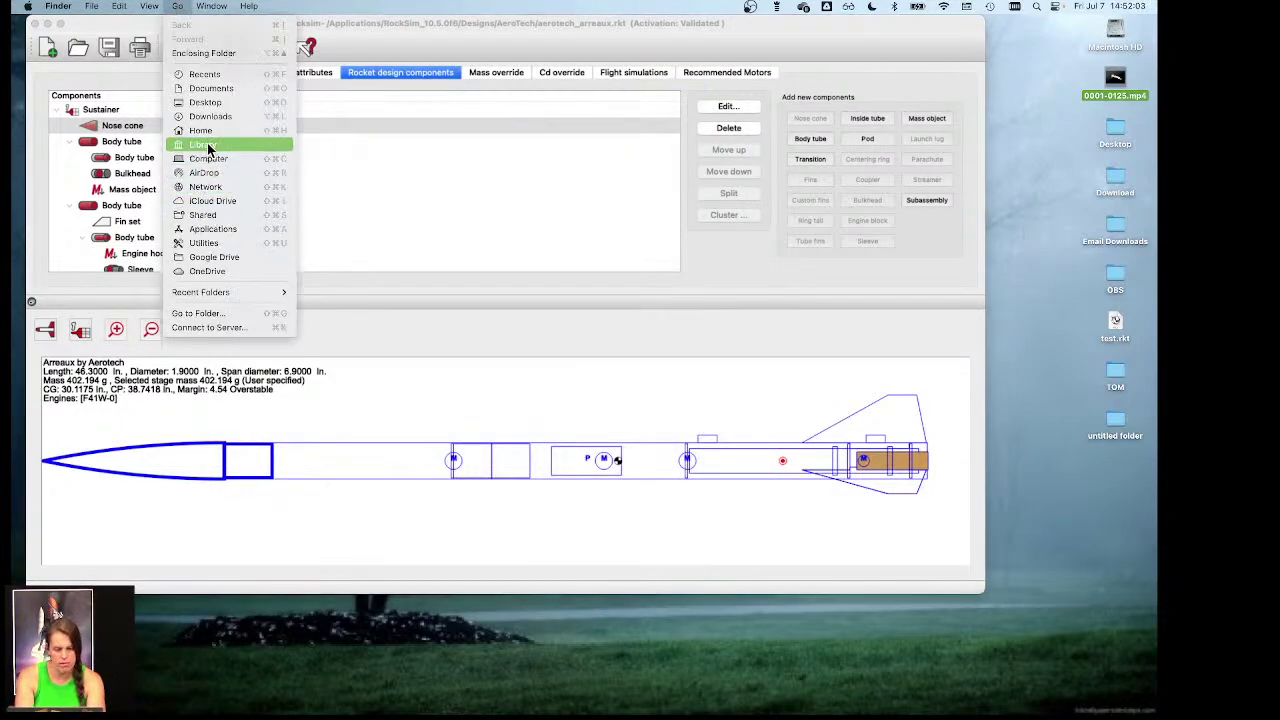
{"action": "left_click", "coordinate": [207, 144]}
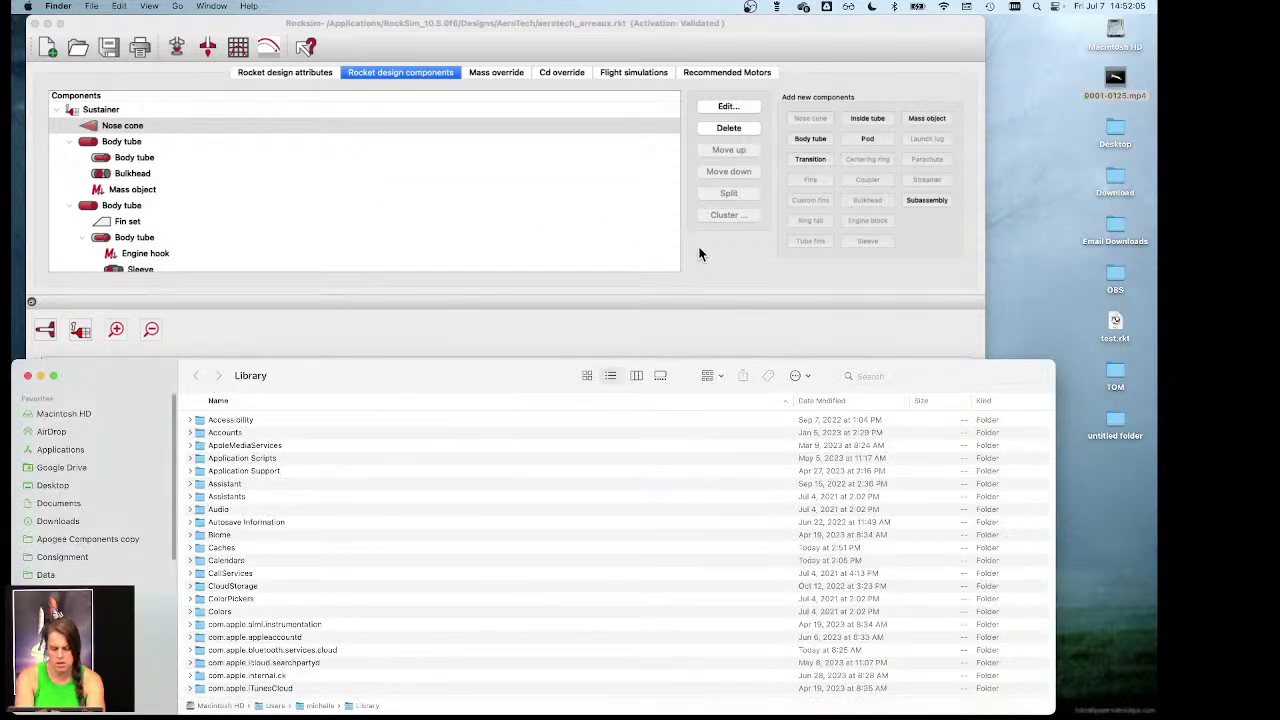
{"action": "double_click", "coordinate": [300, 471]}
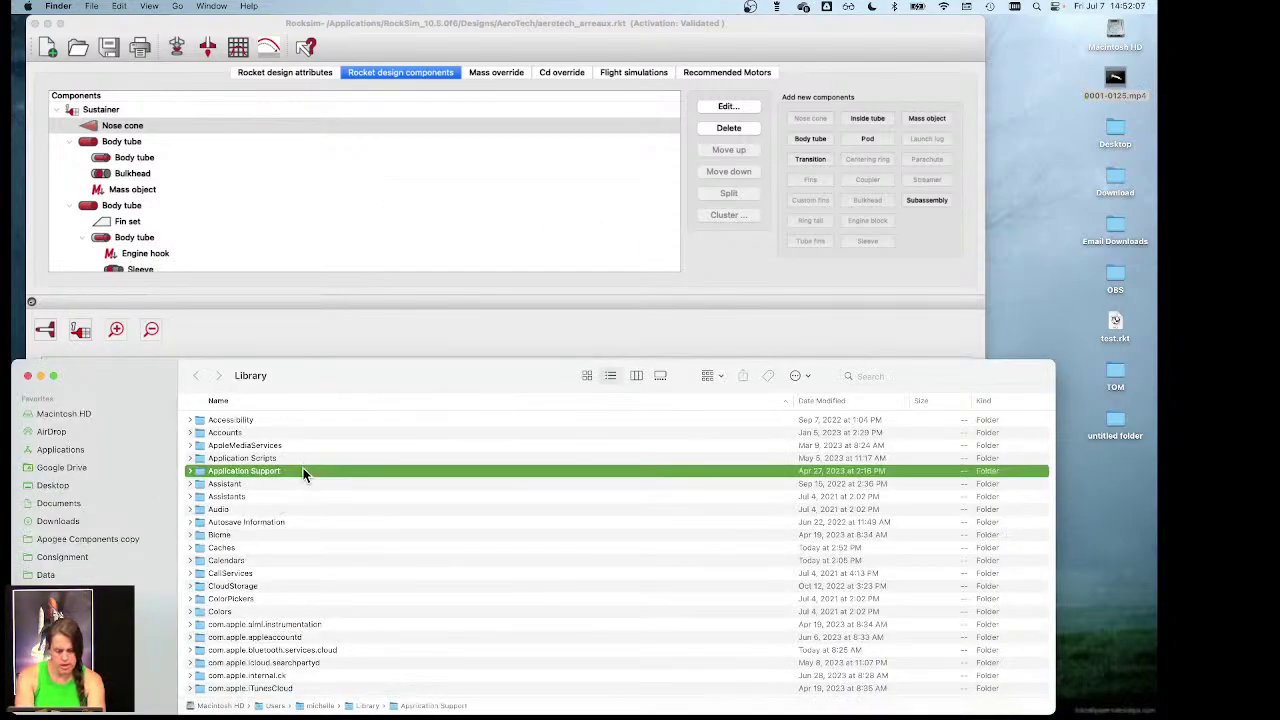
{"action": "double_click", "coordinate": [287, 472]}
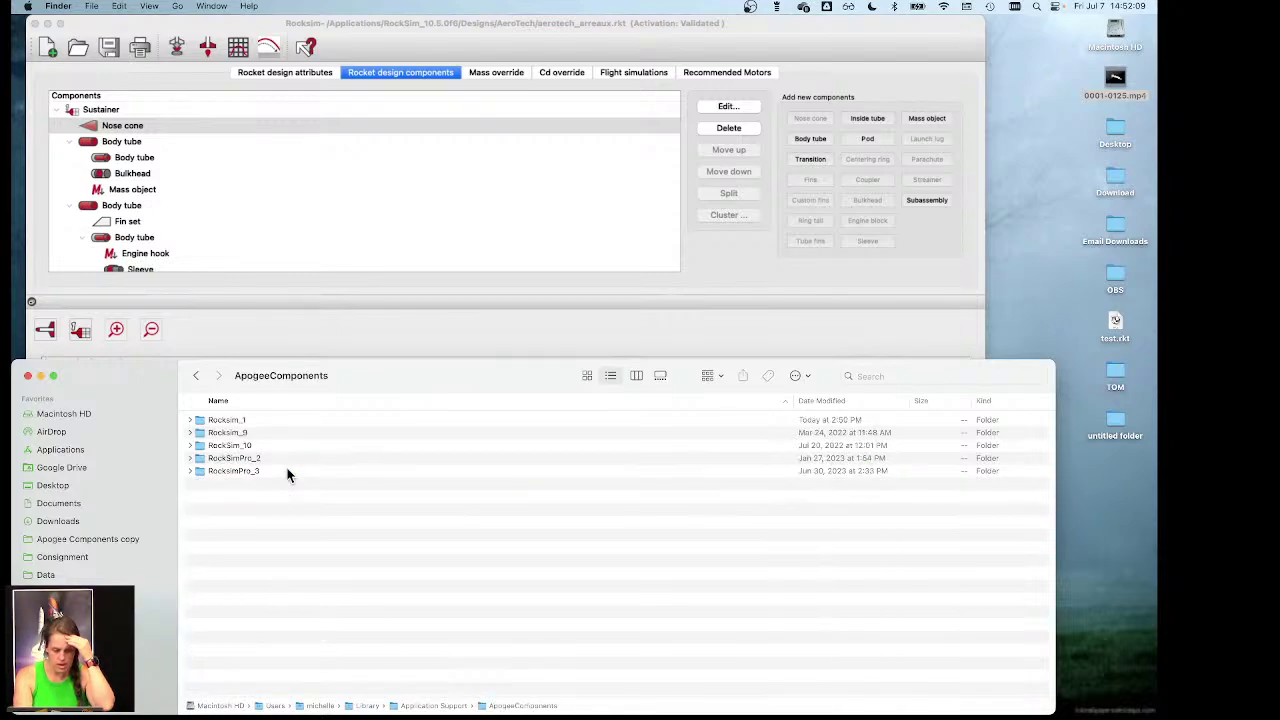
{"action": "double_click", "coordinate": [260, 422]}
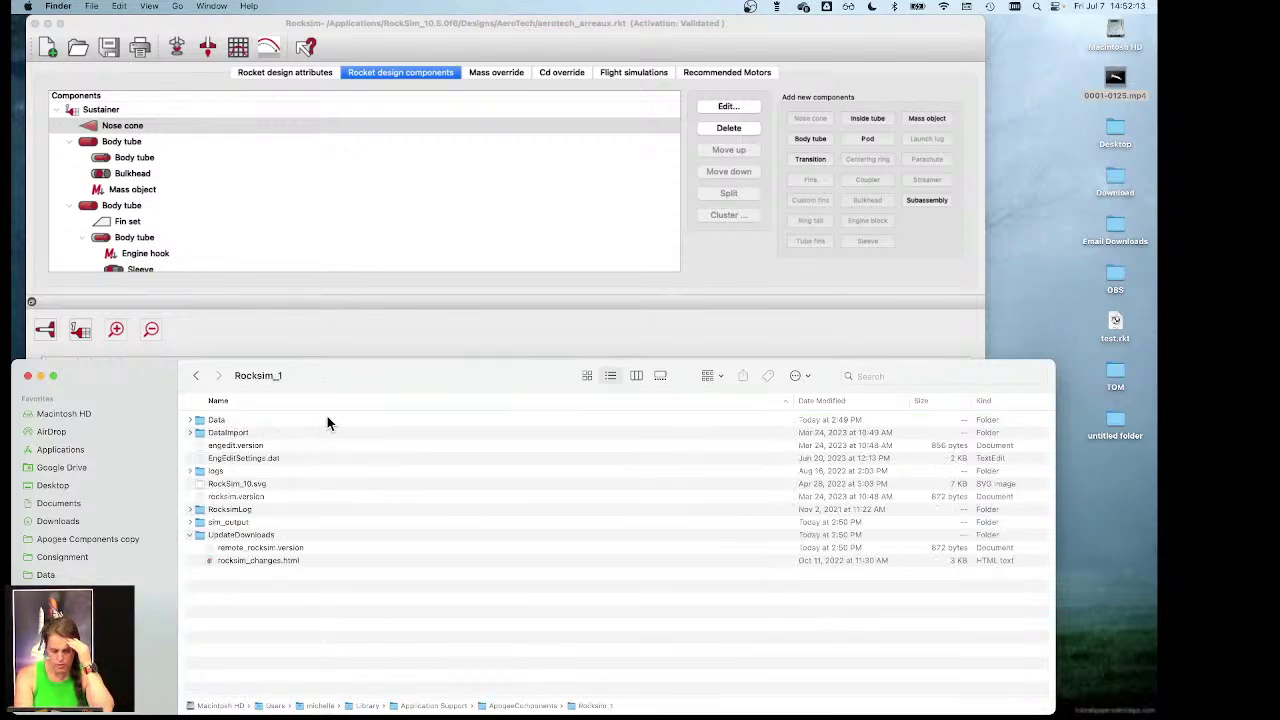
{"action": "double_click", "coordinate": [327, 419]}
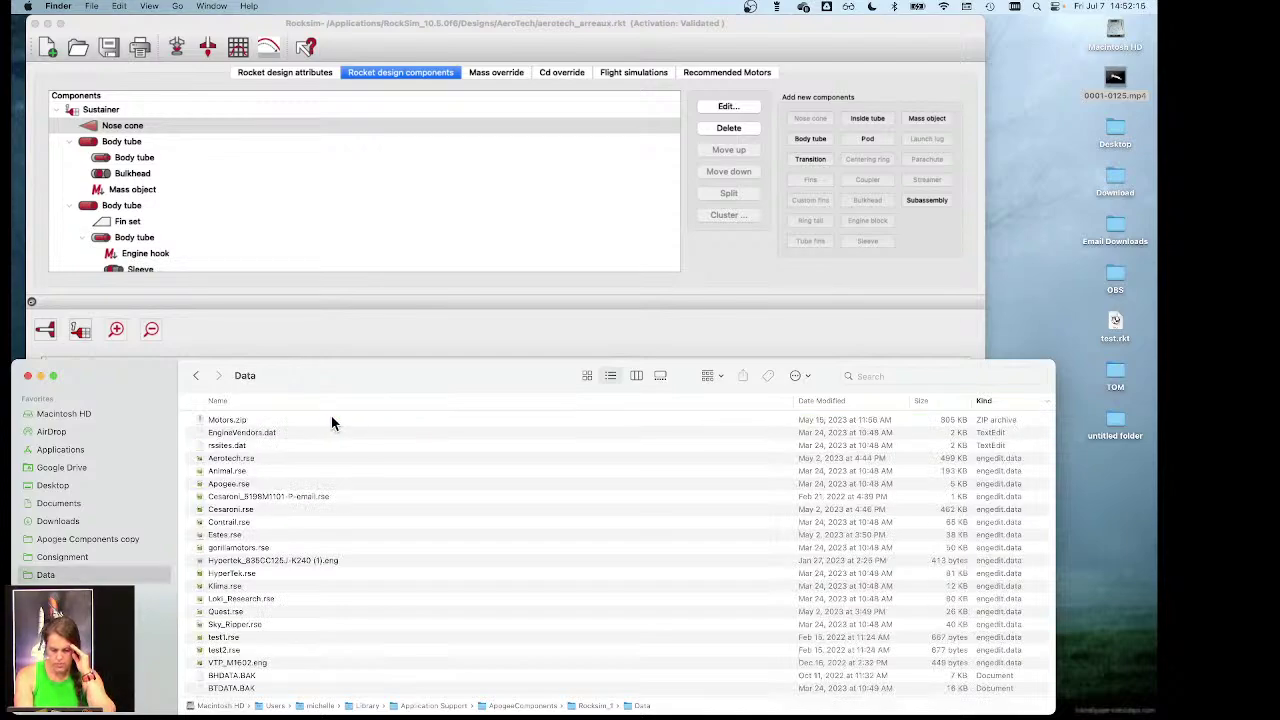
Step: Sort the Data folder by date modified, examine its material, component and engine files, and close the folder window to return to RockSim
{"action": "left_click", "coordinate": [823, 400]}
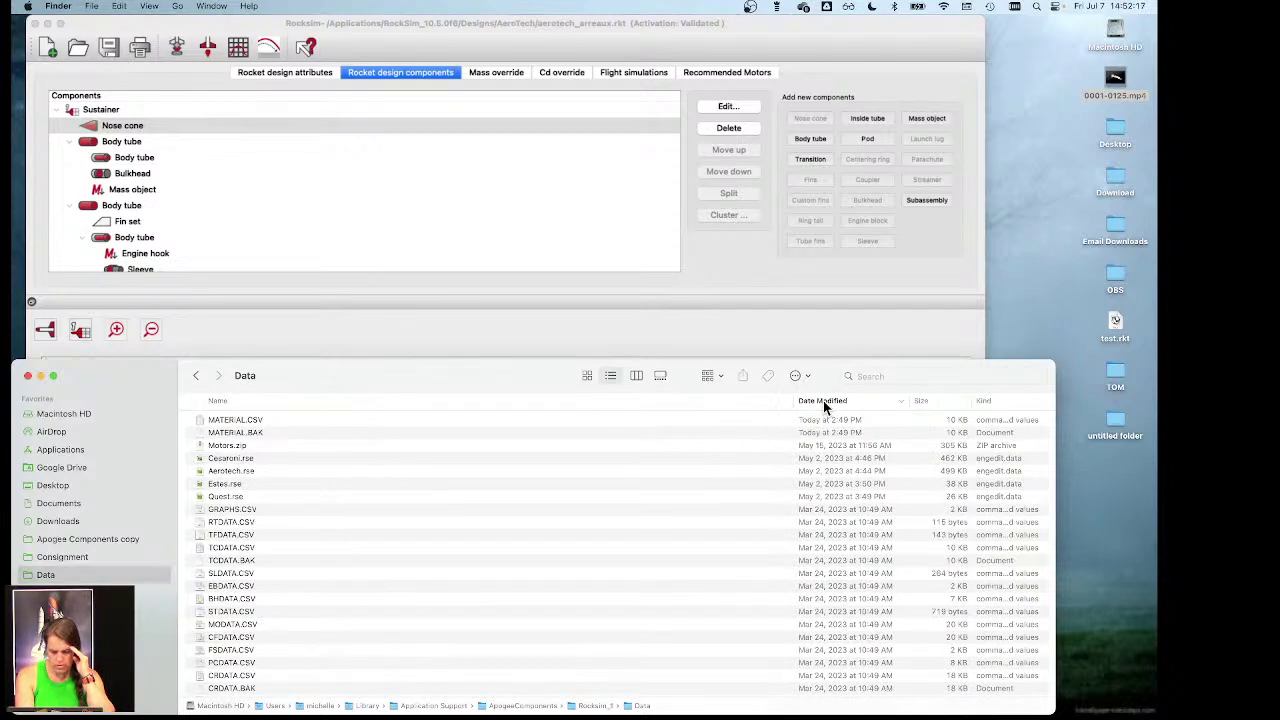
{"action": "left_click", "coordinate": [289, 420]}
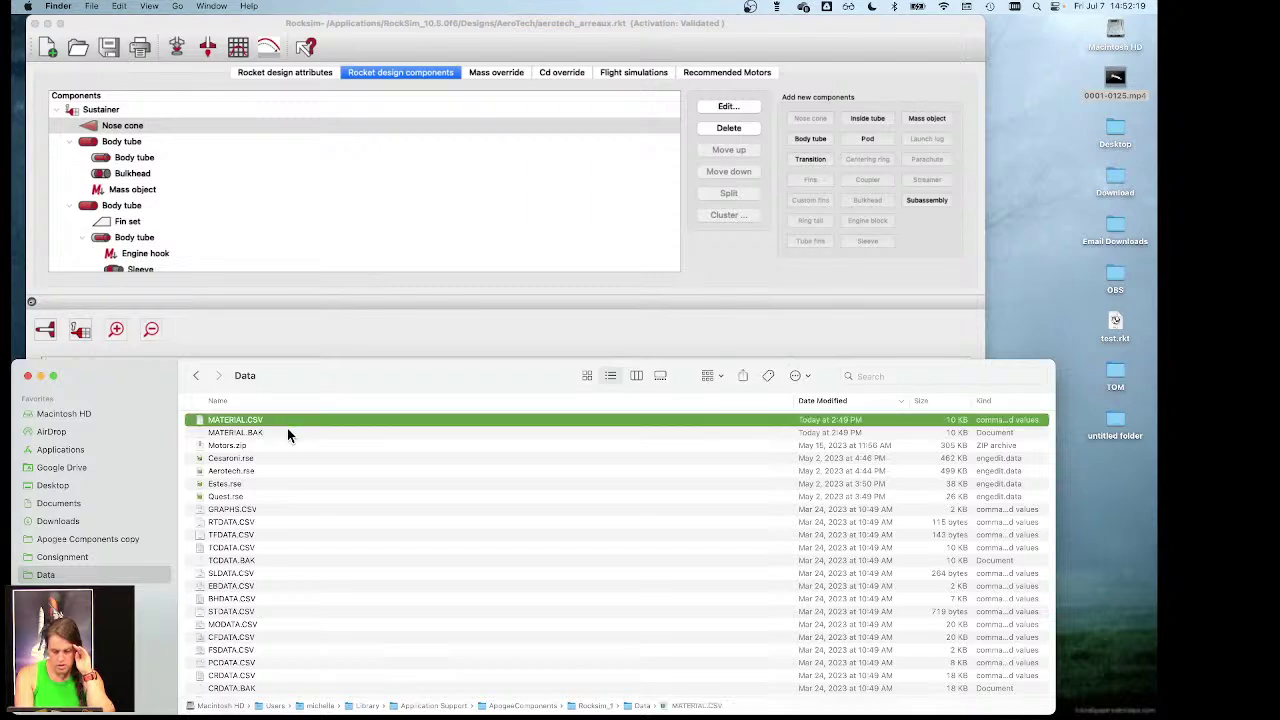
{"action": "left_click", "coordinate": [287, 433]}
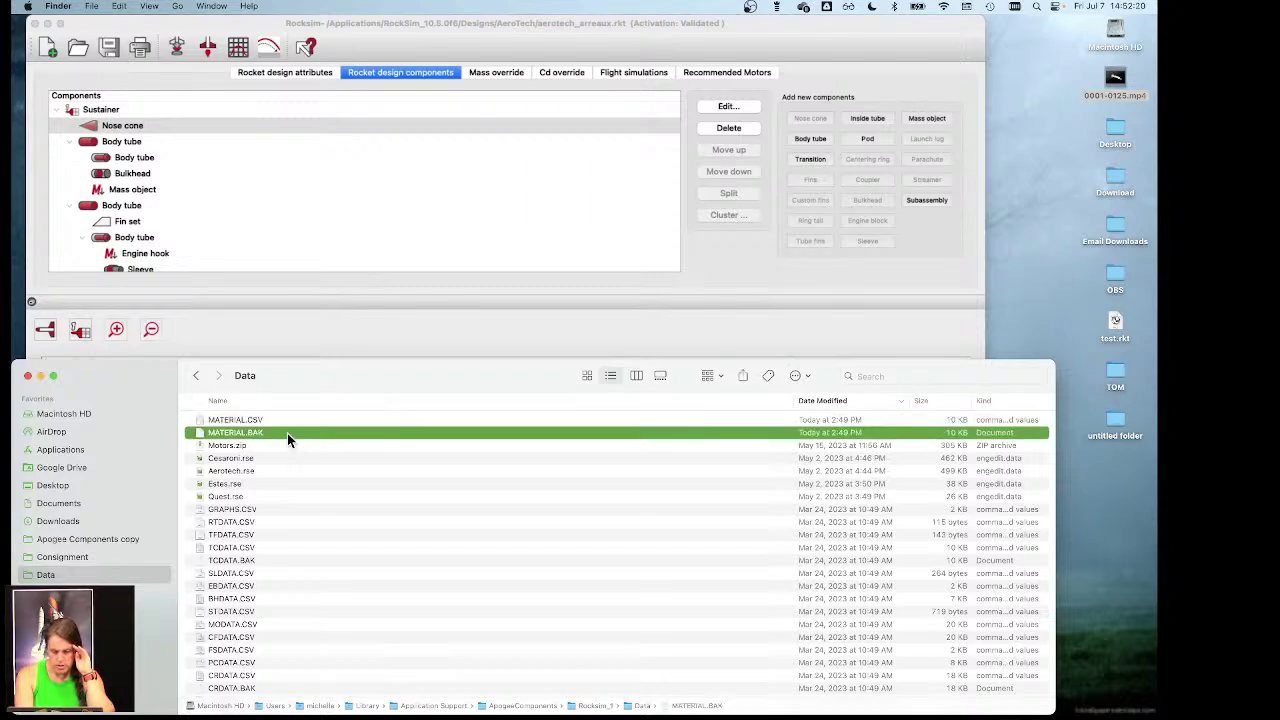
{"action": "left_click", "coordinate": [279, 588]}
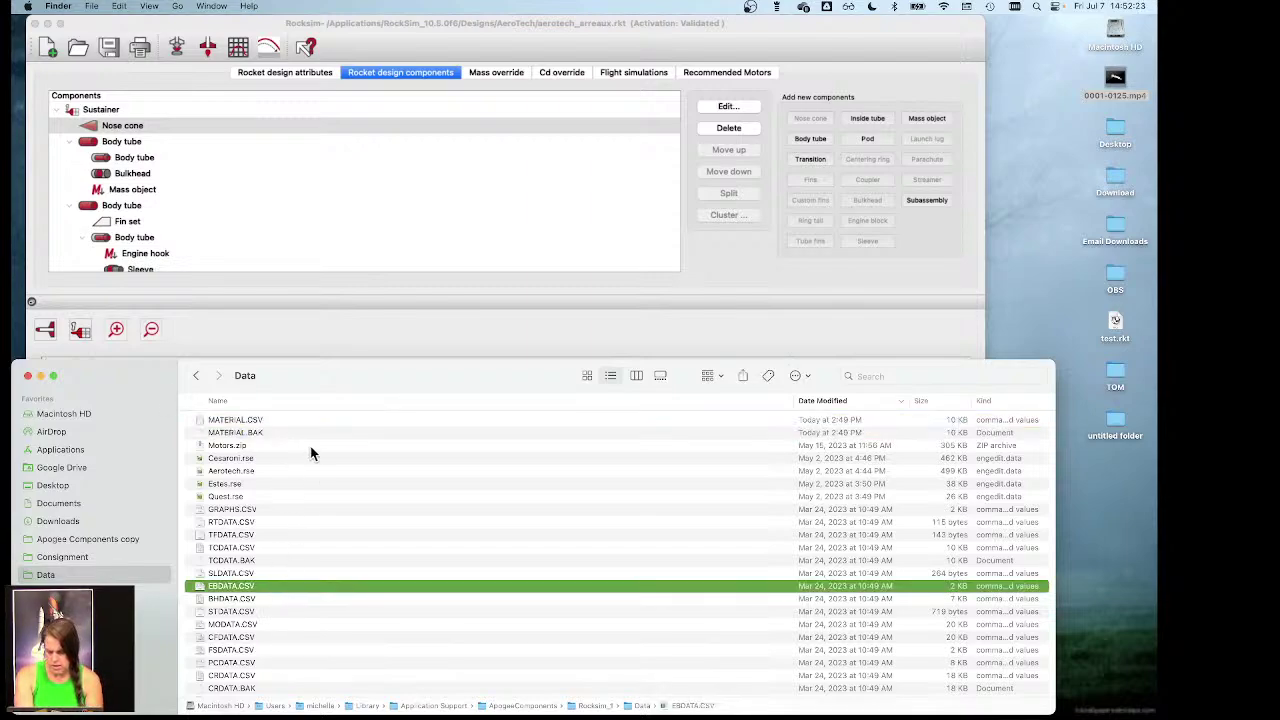
{"action": "scroll", "coordinate": [268, 624], "scroll_direction": "down", "scroll_amount": 10}
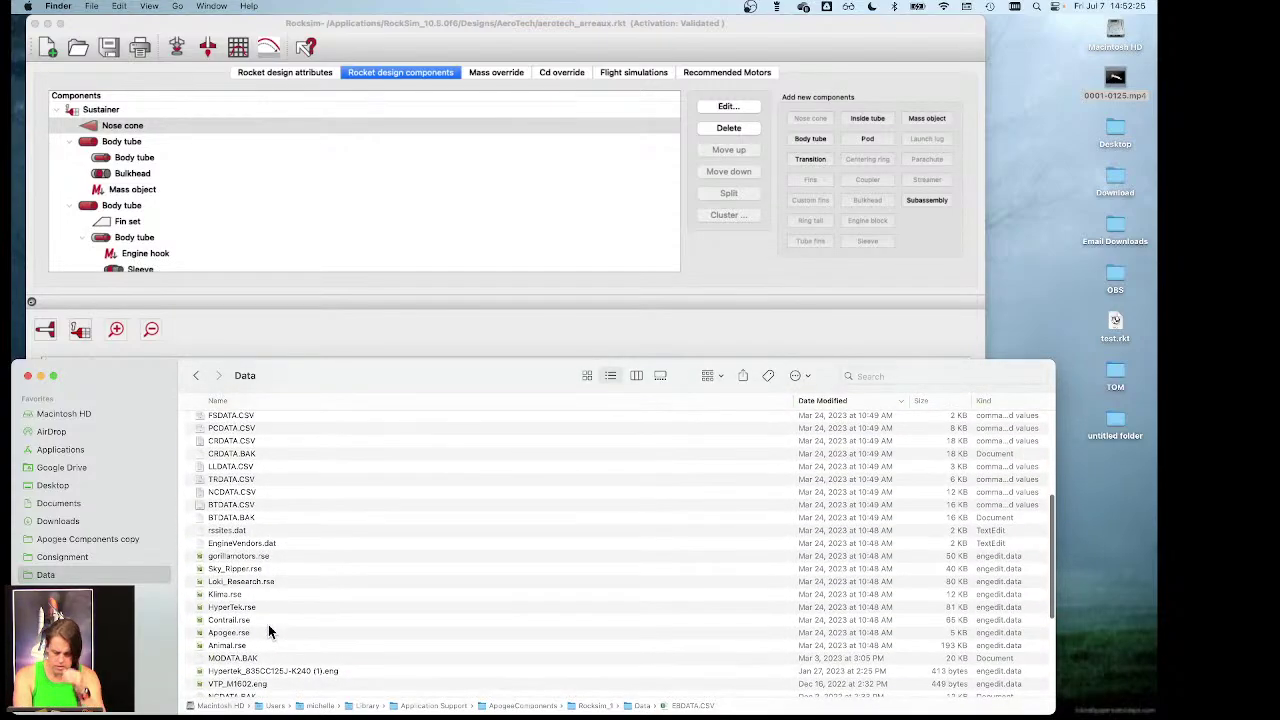
{"action": "scroll", "coordinate": [268, 624], "scroll_direction": "down", "scroll_amount": 9}
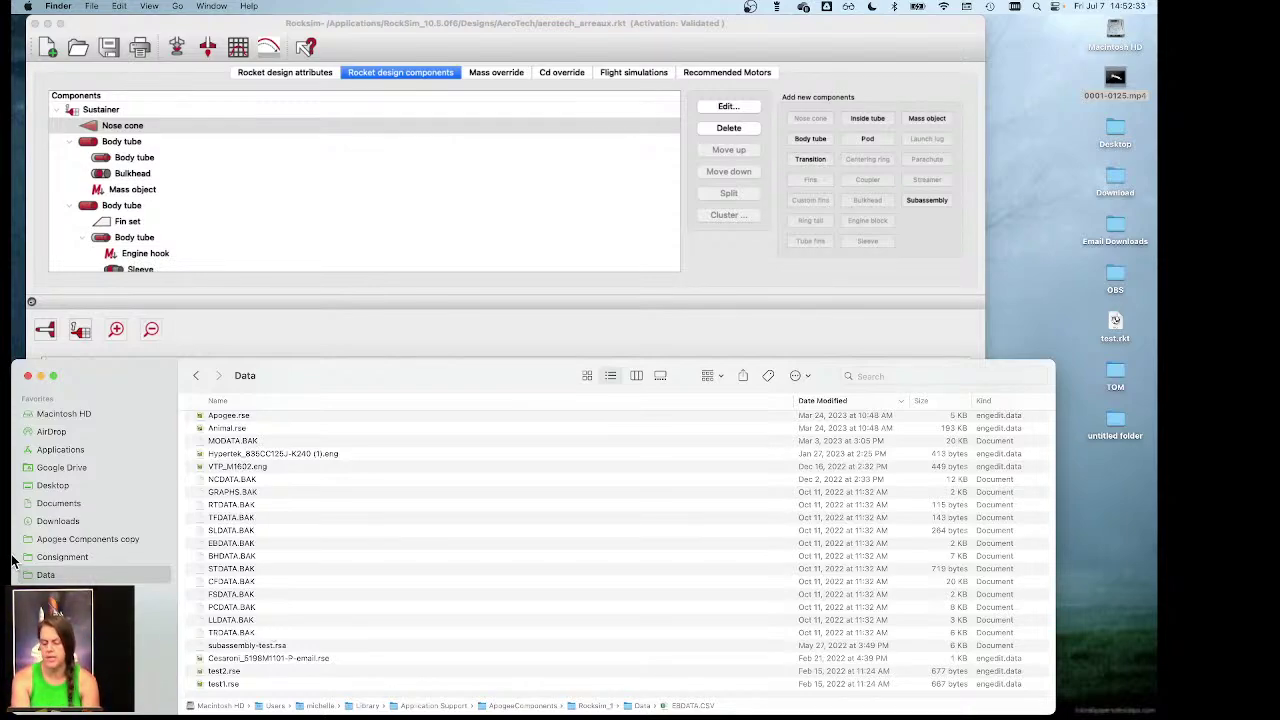
{"action": "left_click", "coordinate": [29, 377]}
{"action": "left_click", "coordinate": [399, 336]}
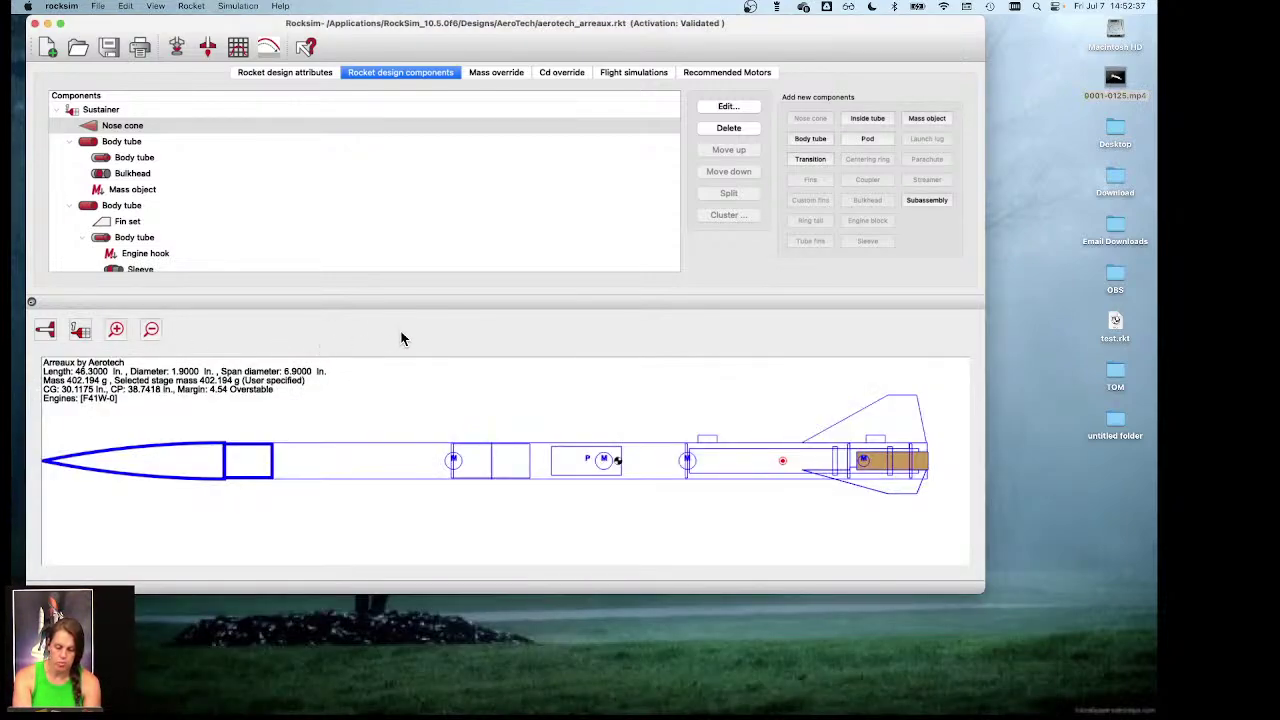
Step: Switch to Finder, reveal the hidden Library entry among the Go destinations, and open the Library folder
{"action": "left_click", "coordinate": [543, 636]}
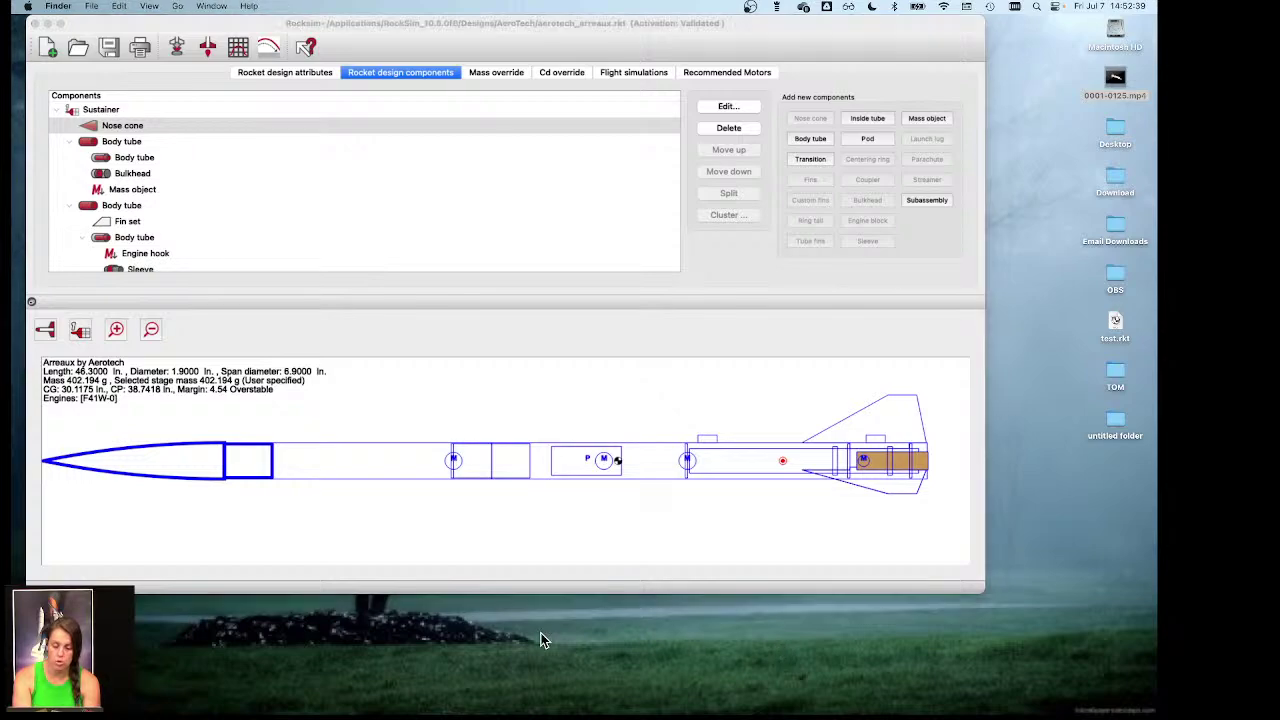
{"action": "left_click", "coordinate": [169, 6]}
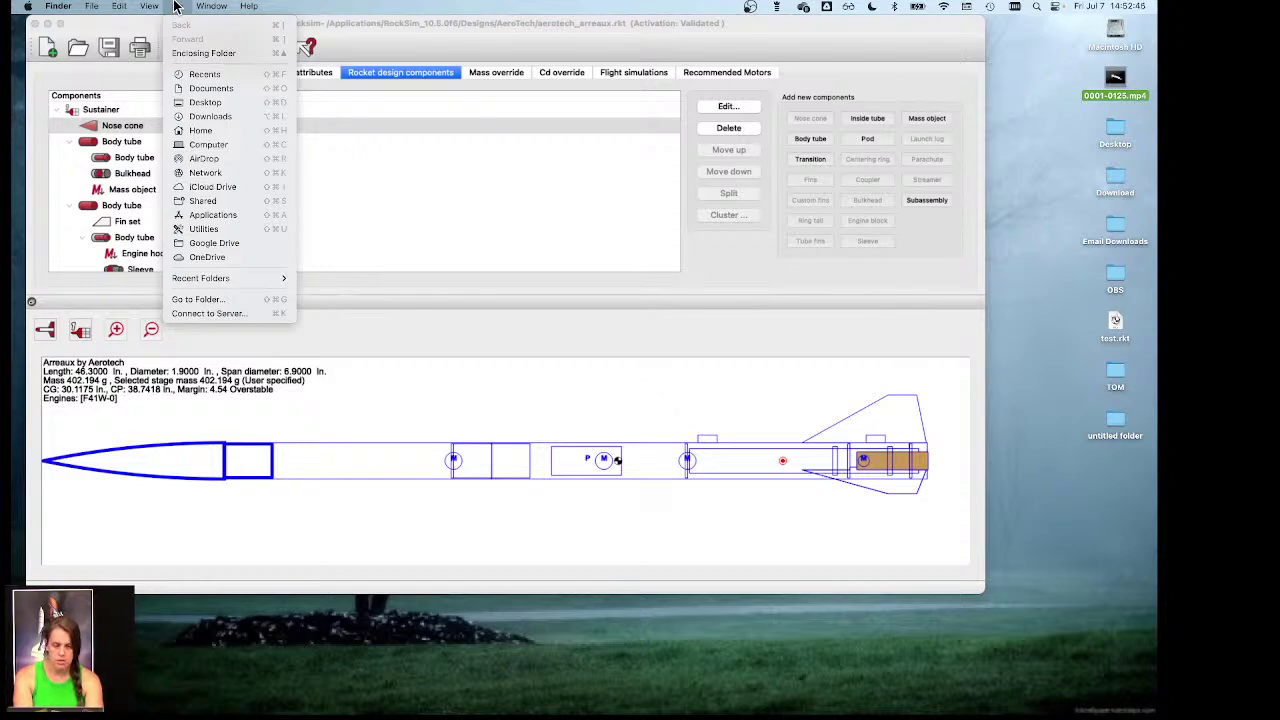
{"action": "key", "text": "ctrl"}
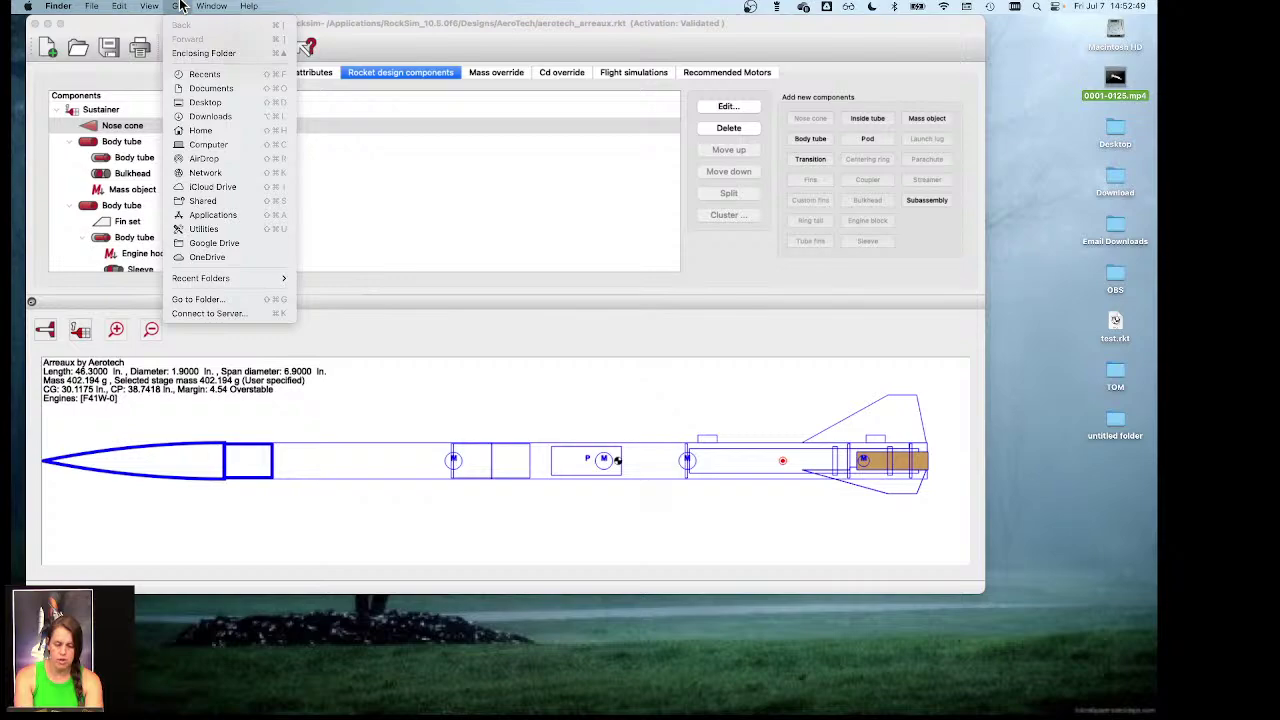
{"action": "key", "text": "ctrl"}
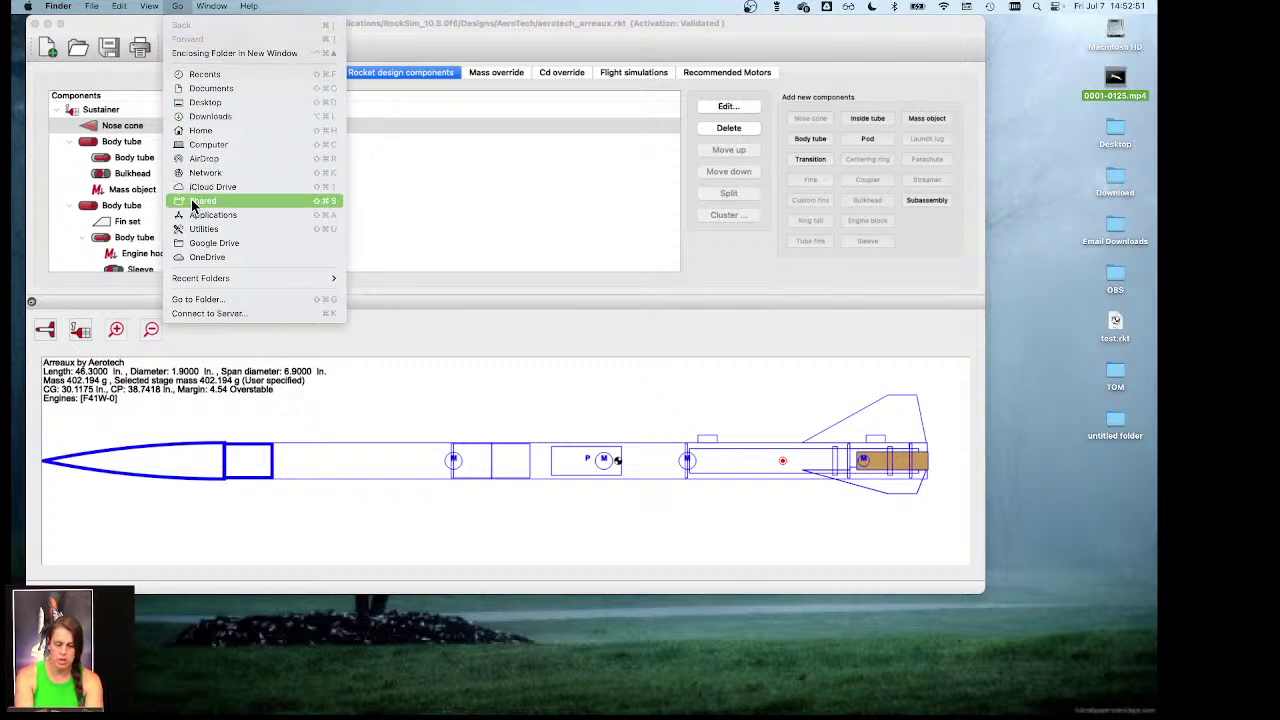
{"action": "key", "text": "alt"}
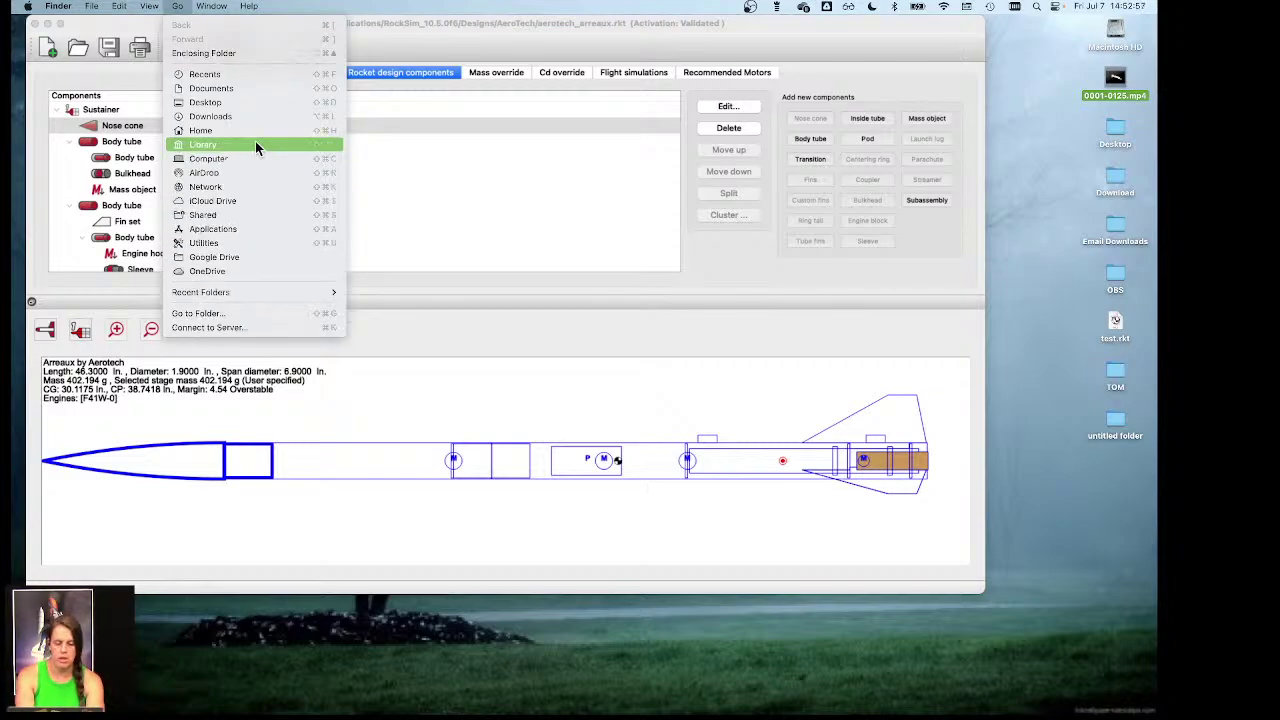
{"action": "left_click", "coordinate": [256, 145]}
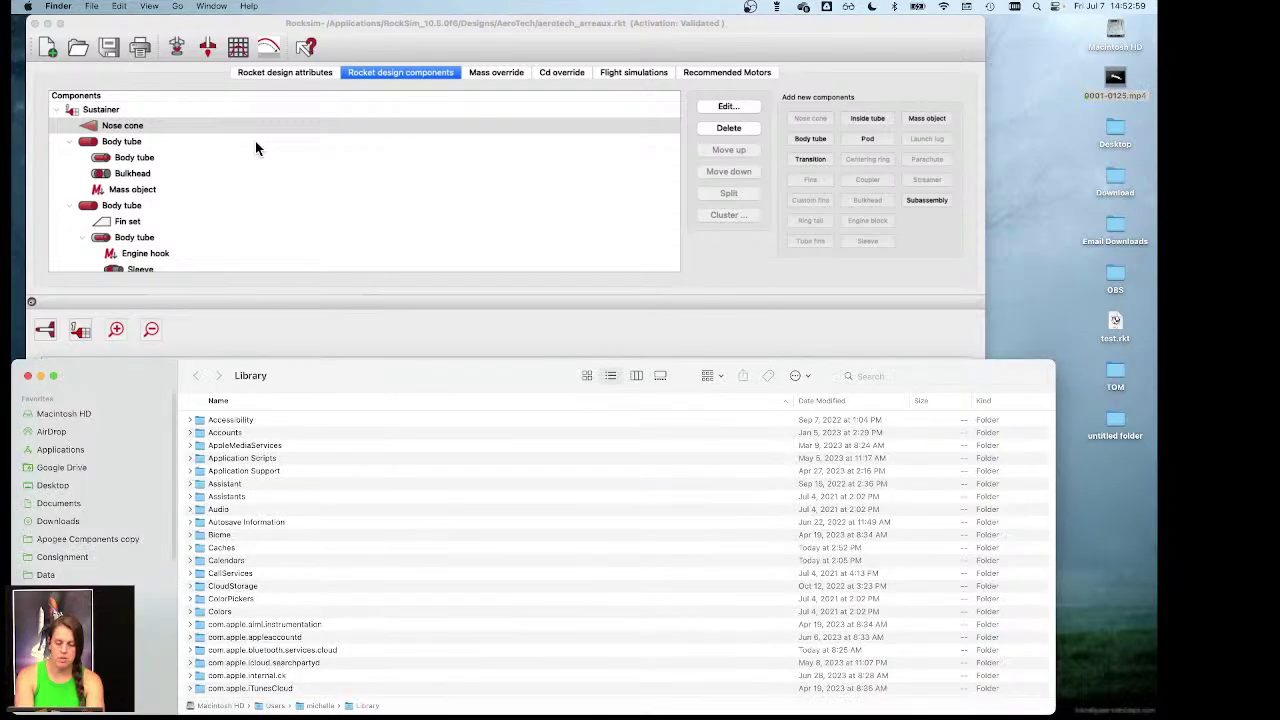
Step: Open the Data folder inside Application Support/ApogeeComponents/Rocksim_1
{"action": "double_click", "coordinate": [285, 470]}
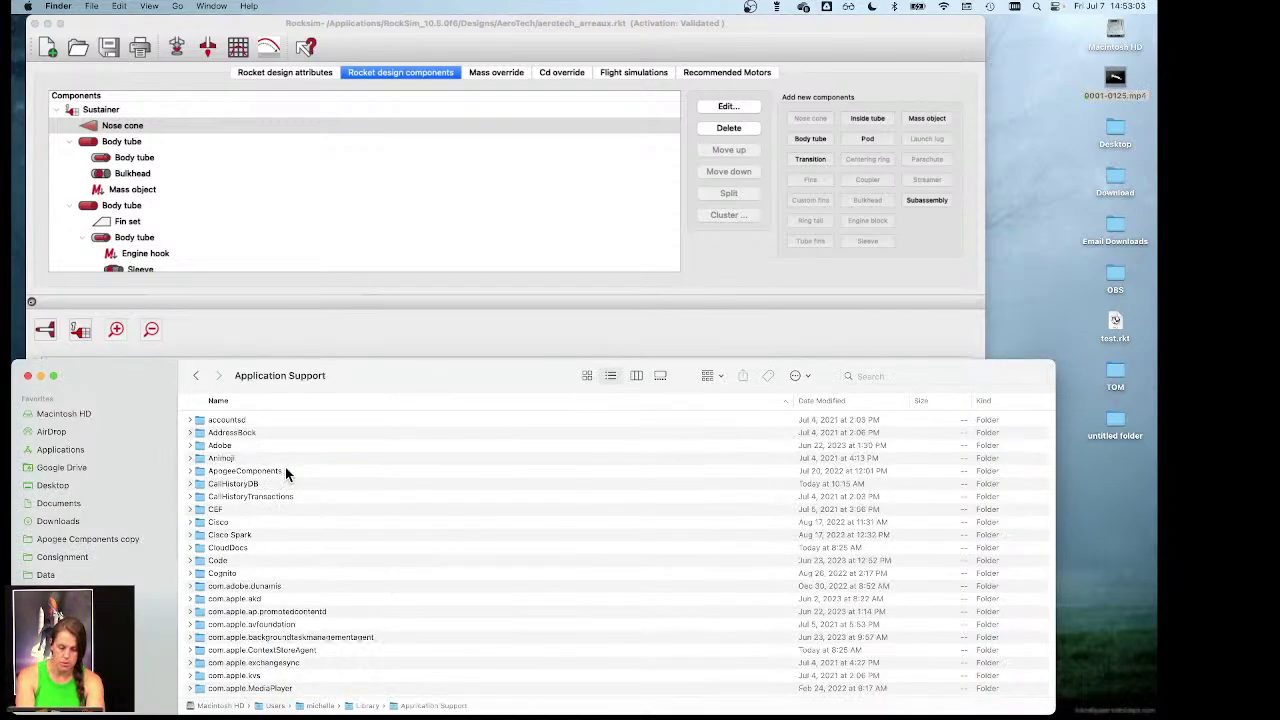
{"action": "double_click", "coordinate": [282, 474]}
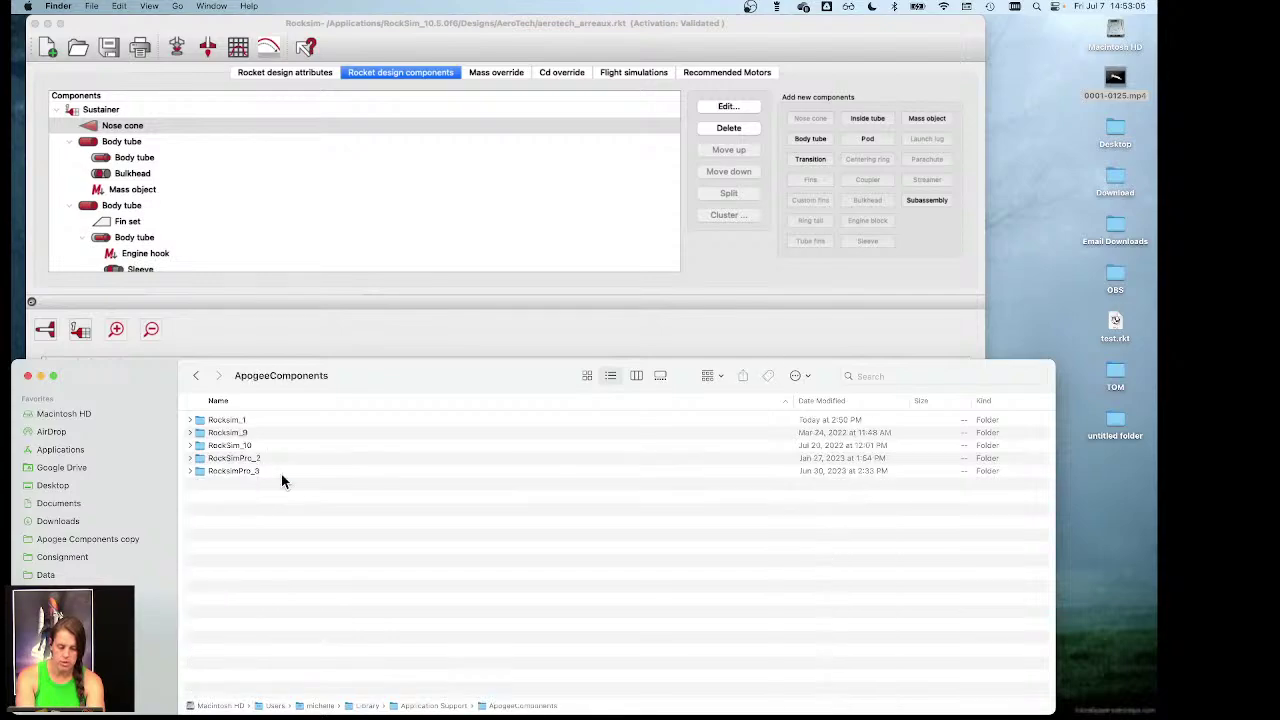
{"action": "double_click", "coordinate": [283, 420]}
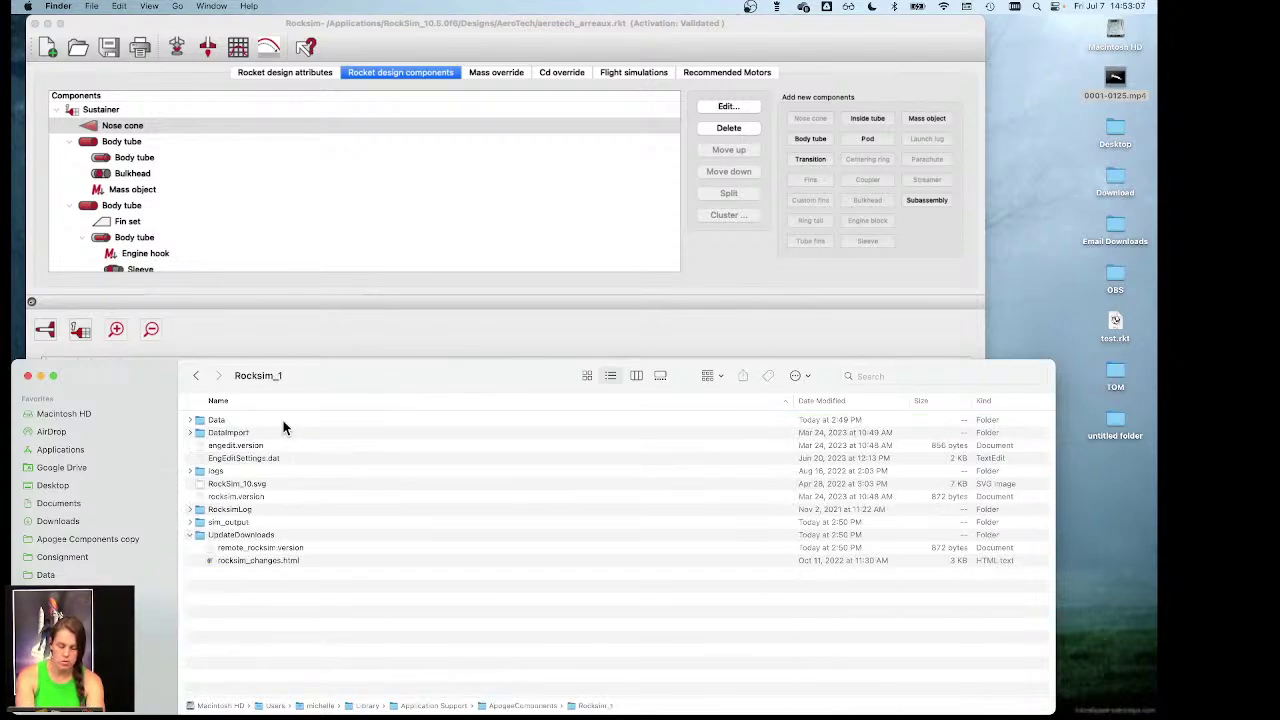
{"action": "double_click", "coordinate": [268, 421]}
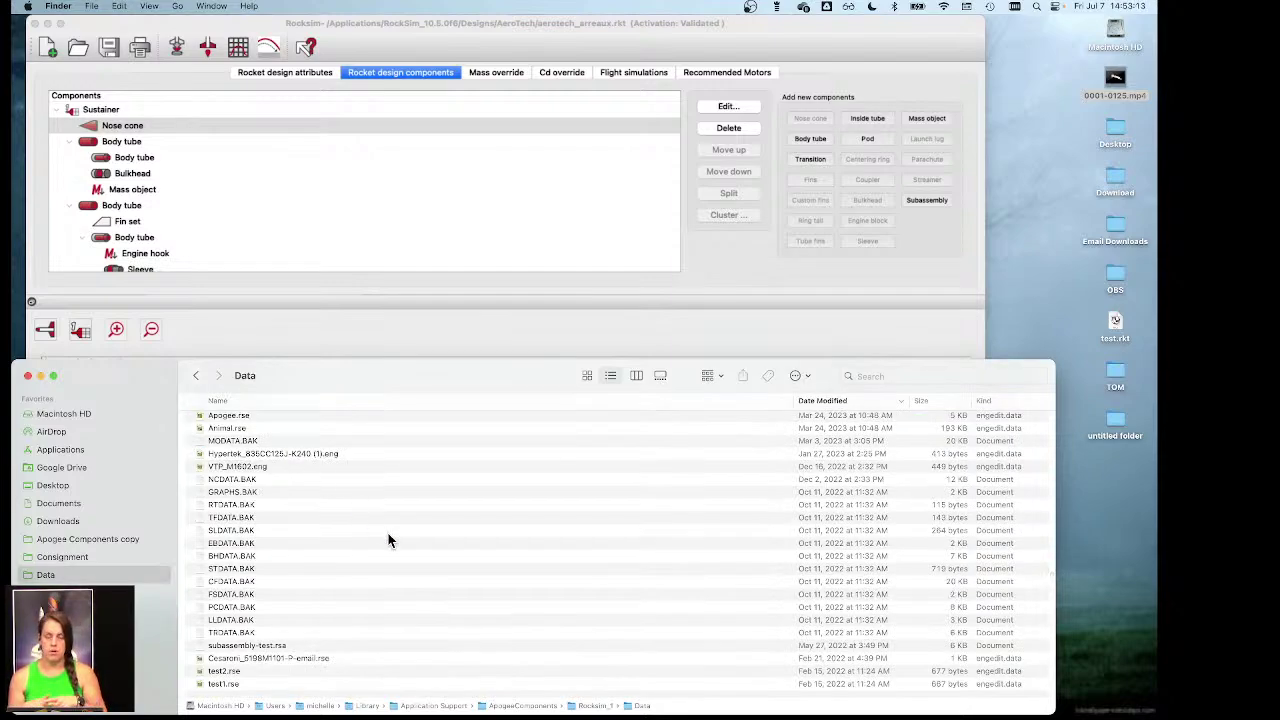
Step: Start a new email in Thunderbird, read the inserted template "RockSim 9 - Loading Engines" for its data folder paths, and discard the draft
{"action": "mouse_move", "coordinate": [289, 695]}
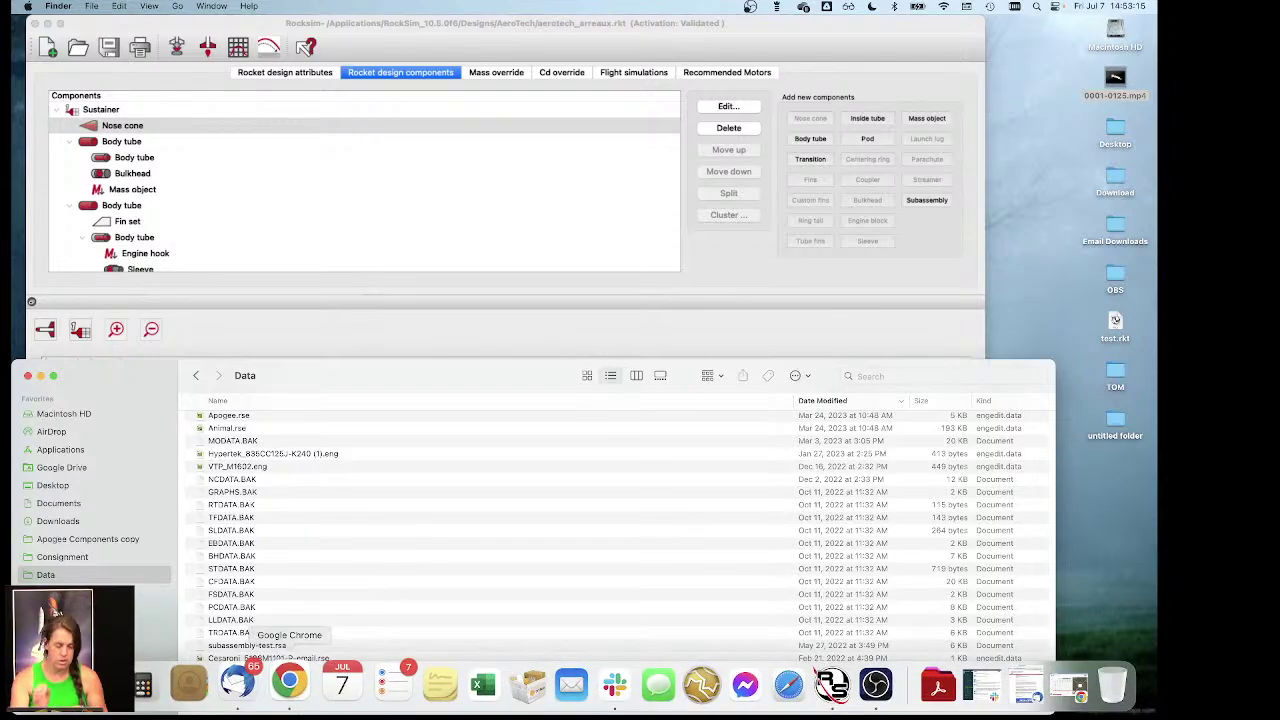
{"action": "left_click", "coordinate": [258, 683]}
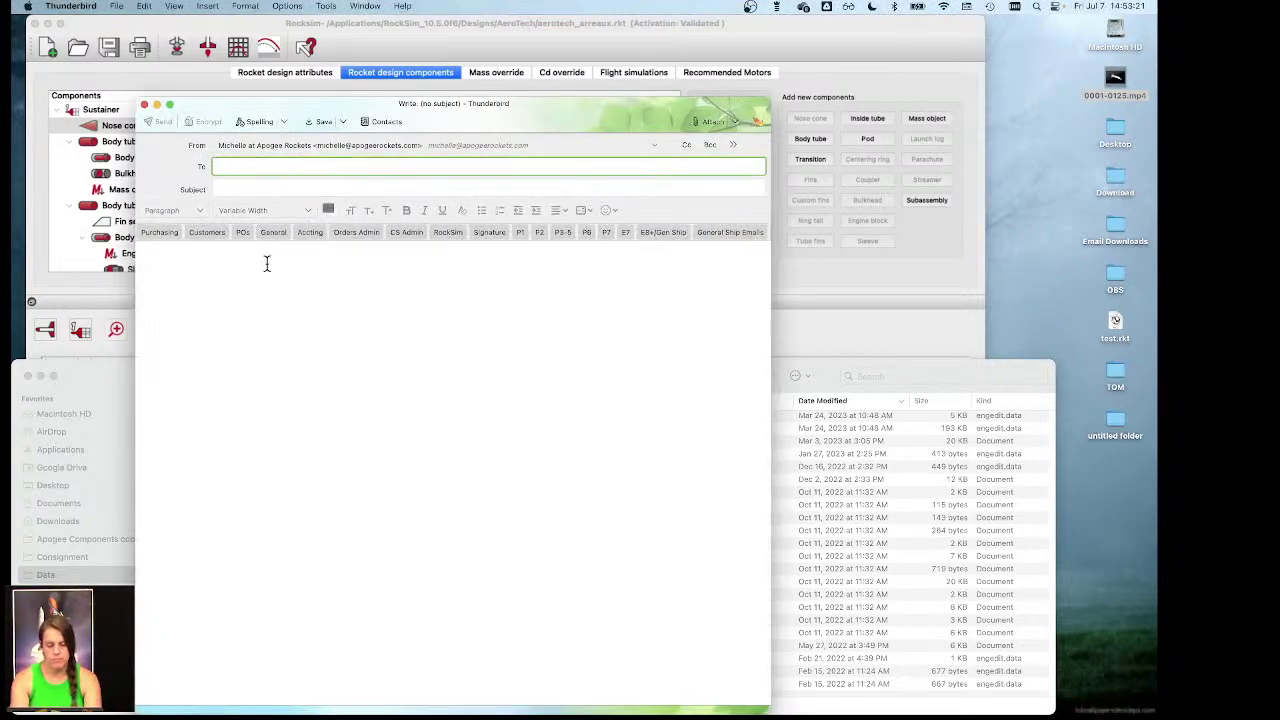
{"action": "left_click", "coordinate": [440, 232]}
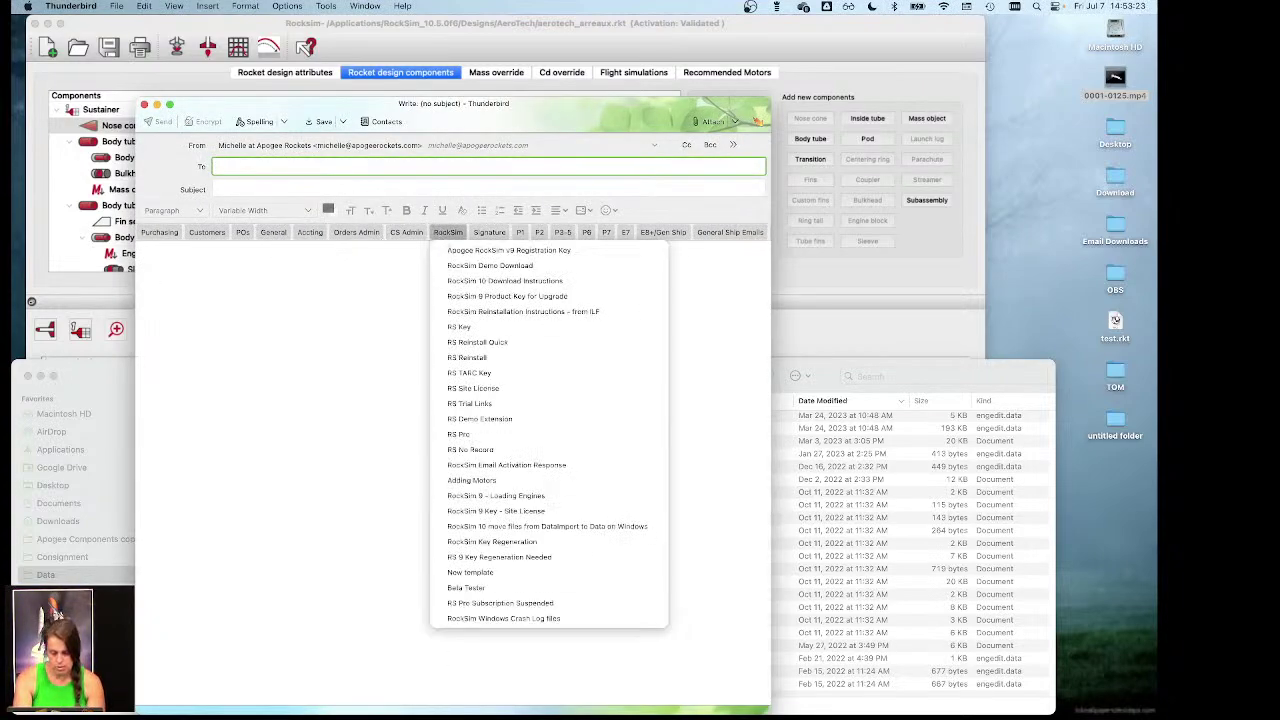
{"action": "left_click", "coordinate": [563, 495]}
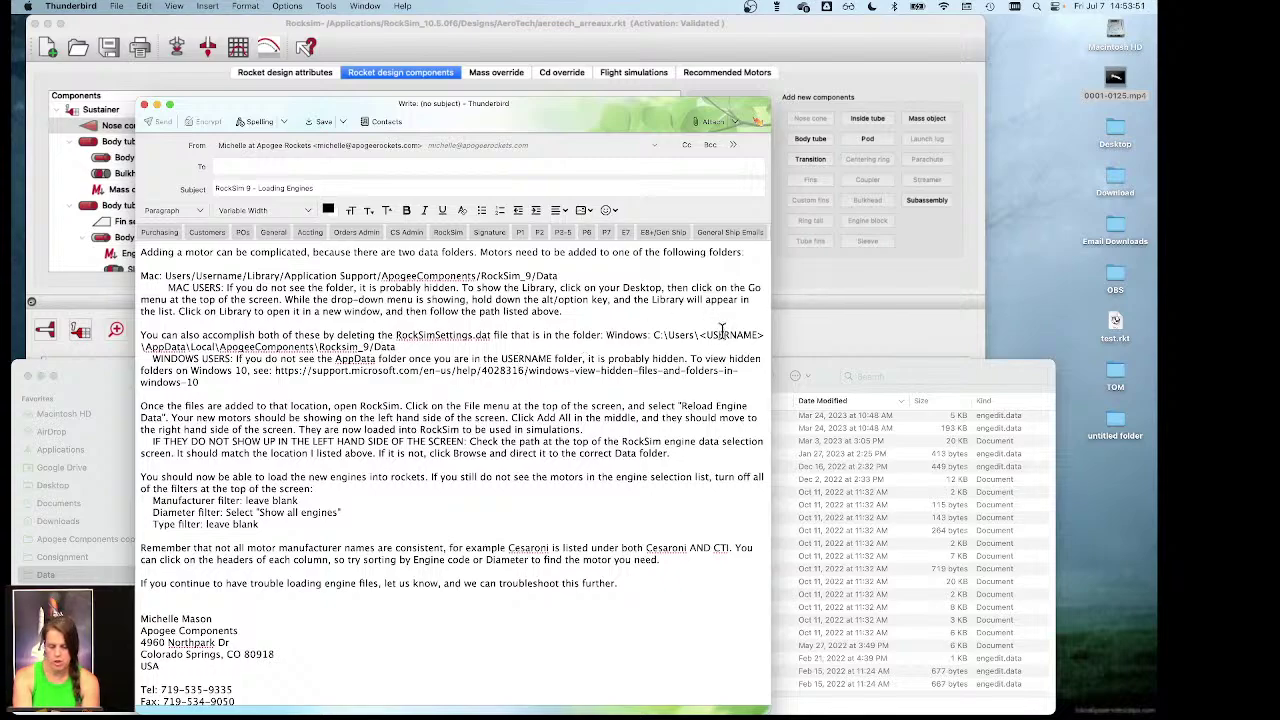
{"action": "left_click", "coordinate": [145, 108]}
{"action": "left_click", "coordinate": [377, 428]}
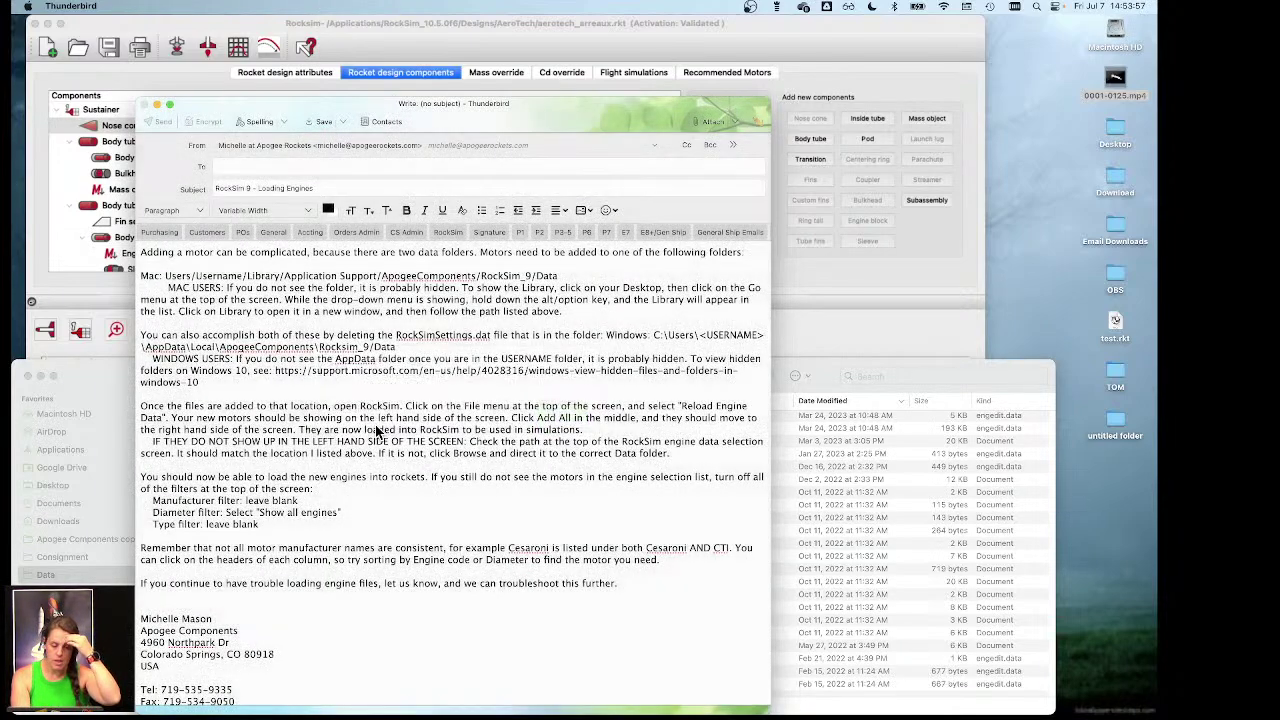
{"action": "left_click", "coordinate": [517, 380]}
Step: Switch to Finder, go up to the Rocksim_1 folder, and duplicate the Data folder
{"action": "left_click", "coordinate": [437, 531]}
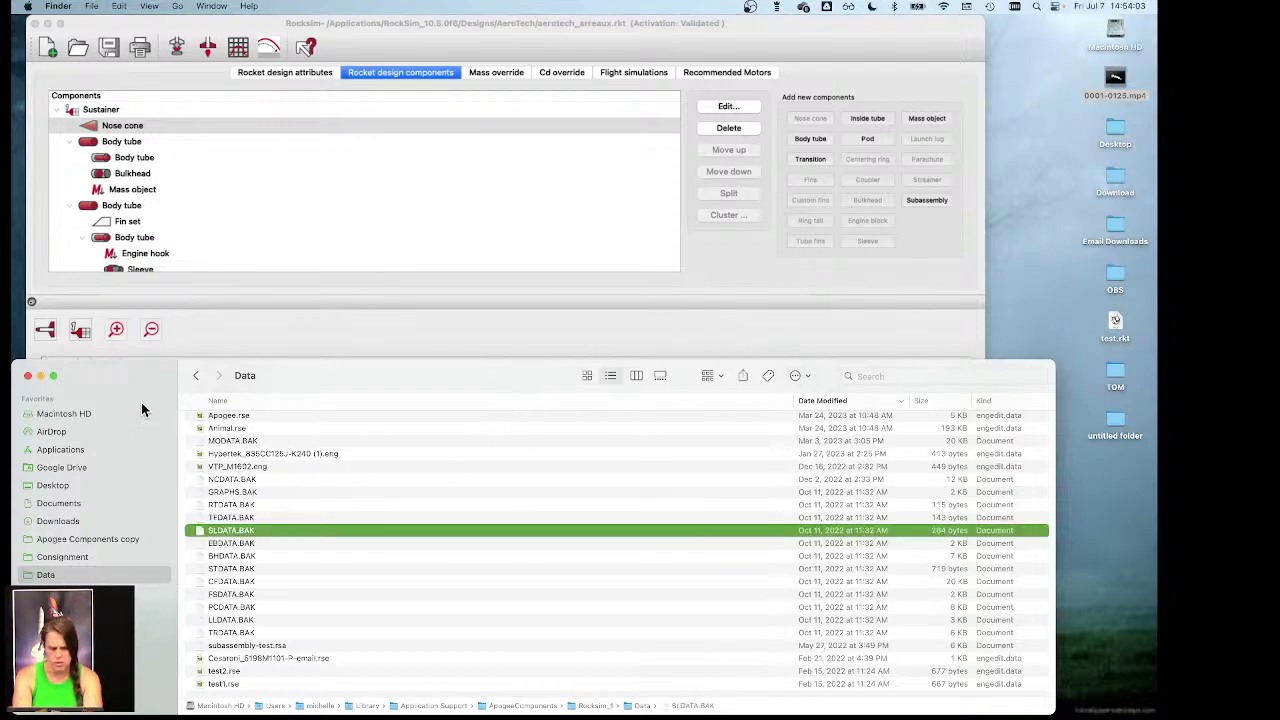
{"action": "left_click", "coordinate": [196, 376]}
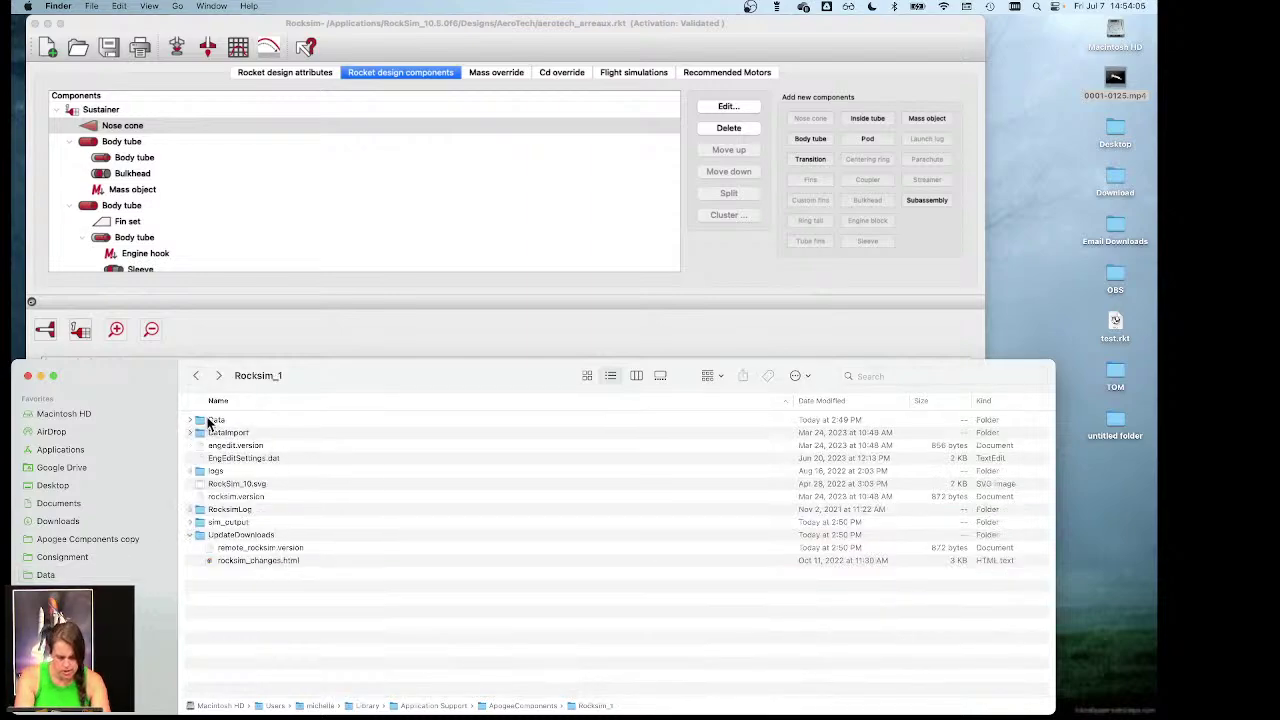
{"action": "right_click", "coordinate": [203, 425]}
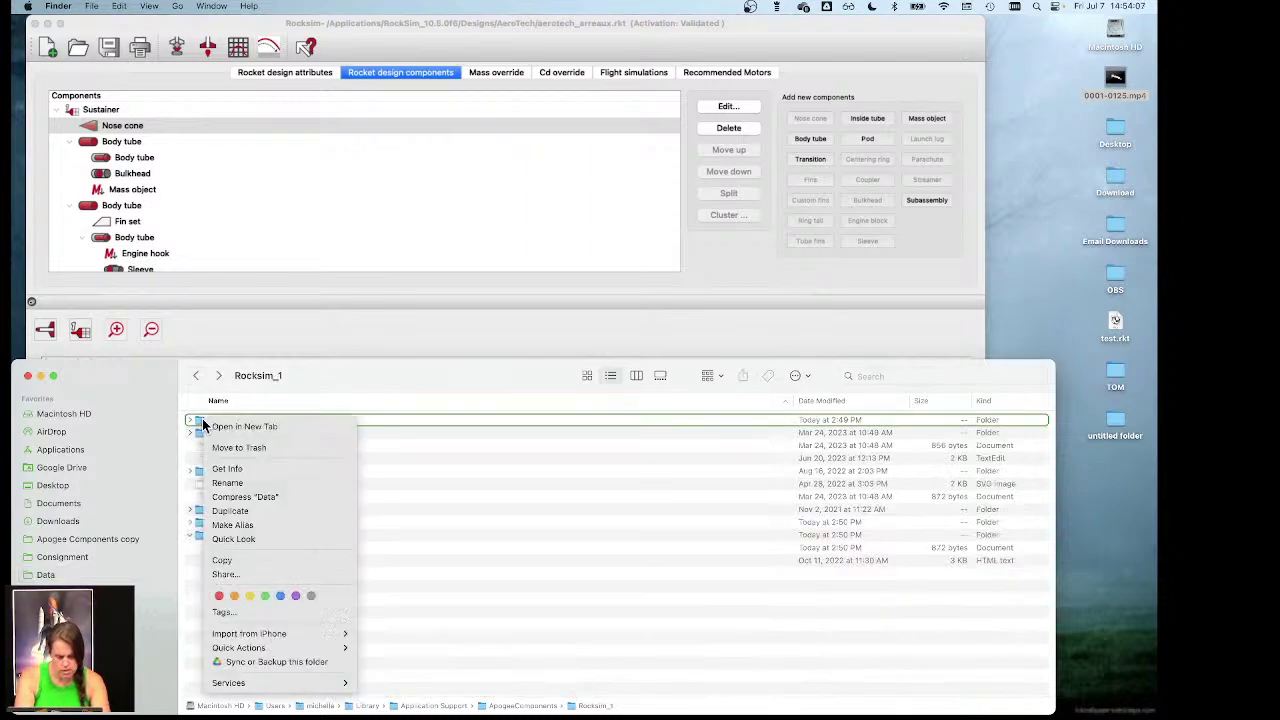
{"action": "left_click", "coordinate": [228, 513]}
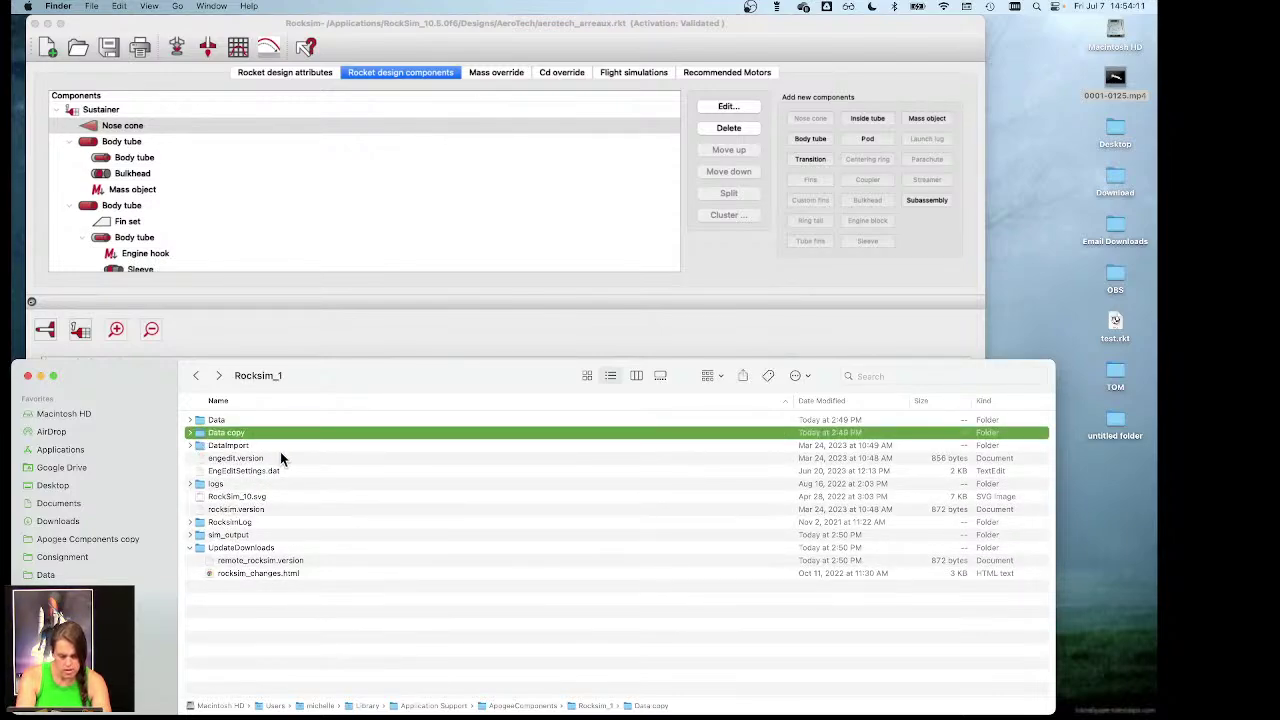
Step: Preview the Data copy folder and move it out of Rocksim_1 onto the desktop
{"action": "key", "text": "space"}
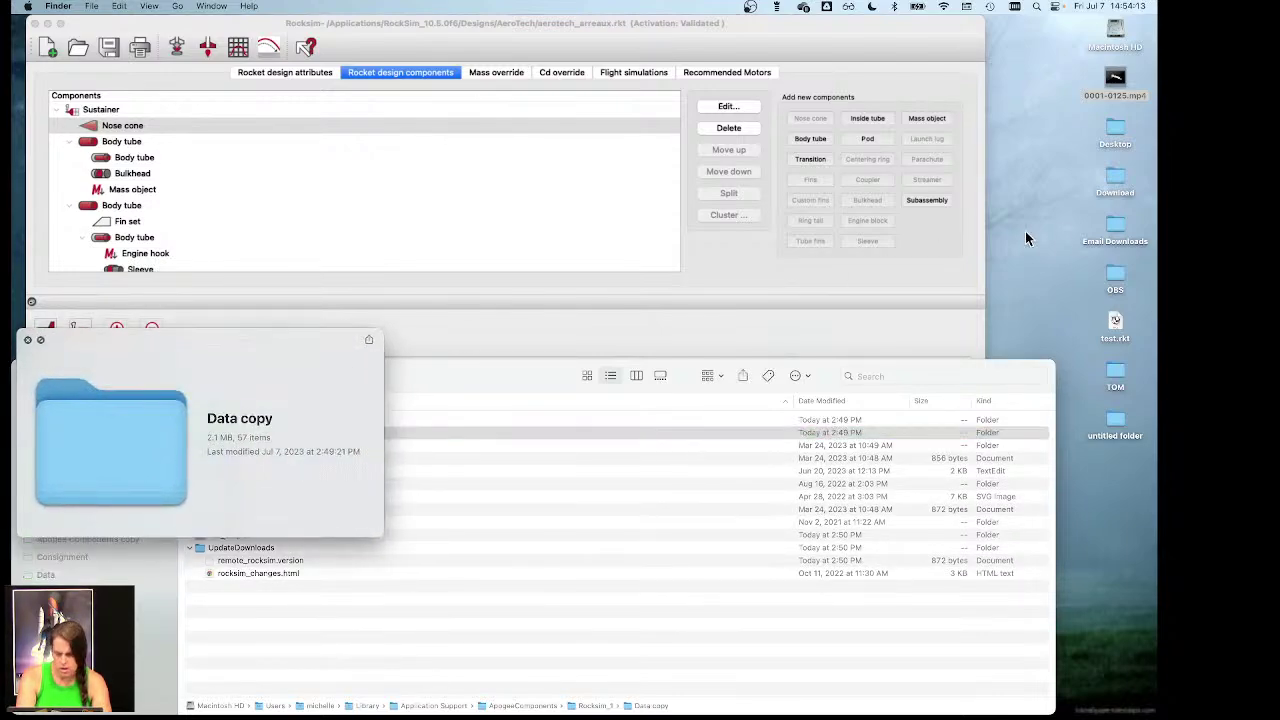
{"action": "key", "text": "space"}
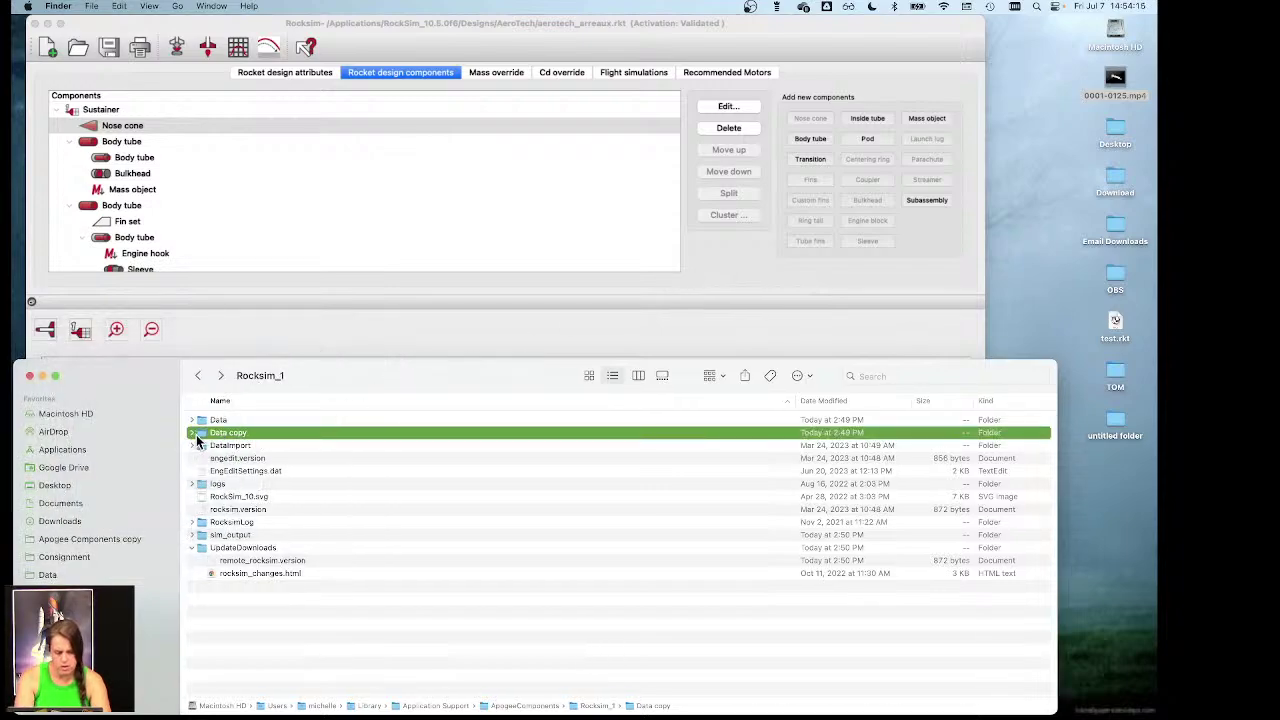
{"action": "key", "text": "space"}
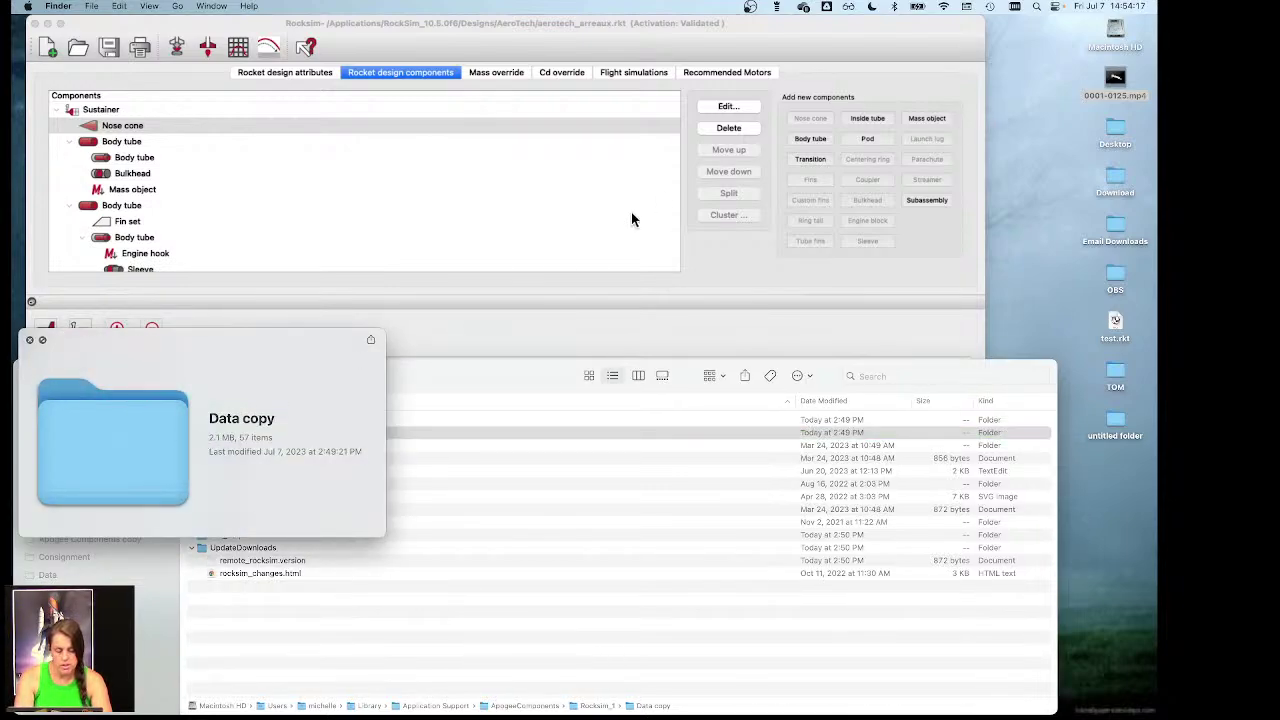
{"action": "key", "text": "space"}
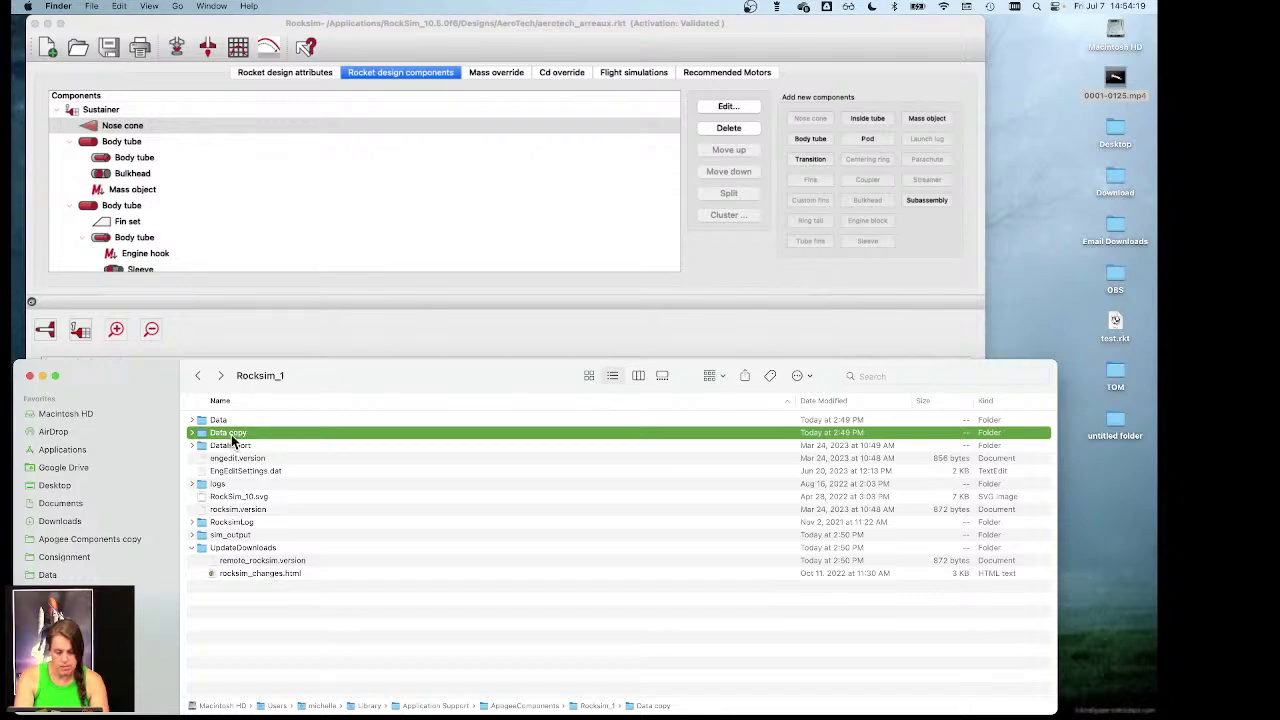
{"action": "left_click", "coordinate": [232, 436]}
{"action": "key", "text": "space"}
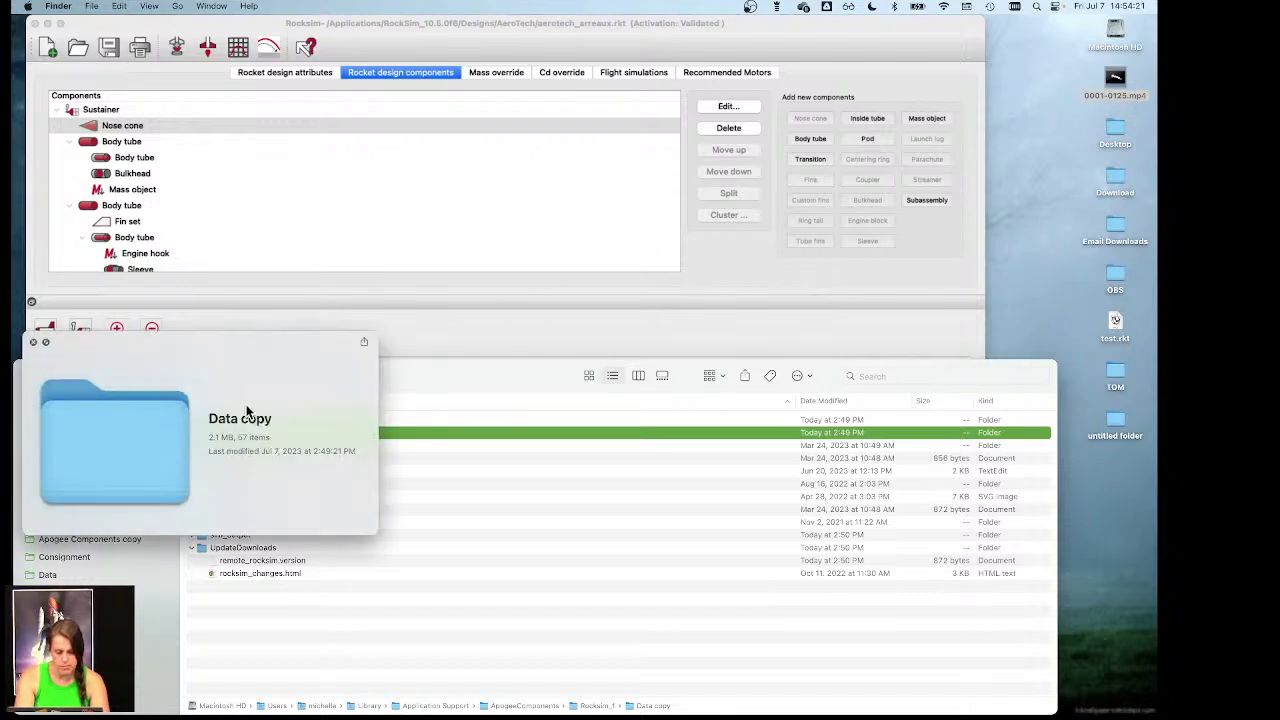
{"action": "key", "text": "space"}
{"action": "left_click", "coordinate": [211, 437]}
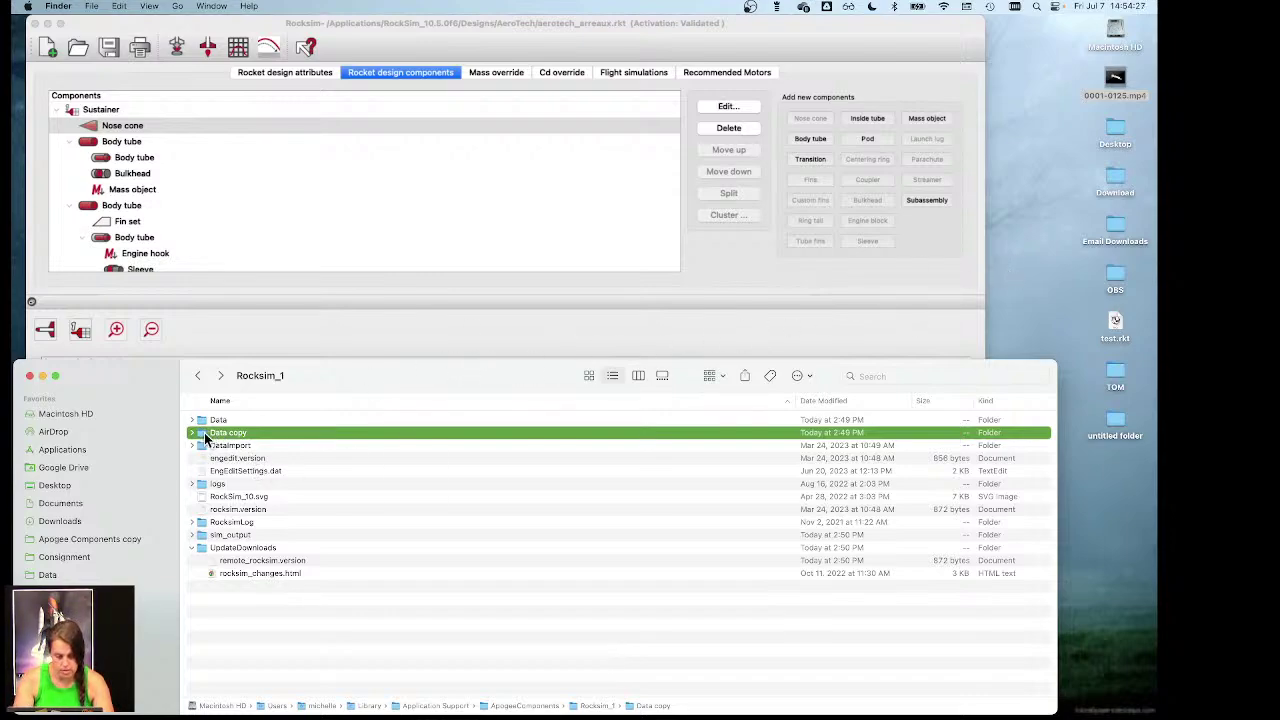
{"action": "left_click_drag", "start_coordinate": [205, 437], "coordinate": [1032, 205]}
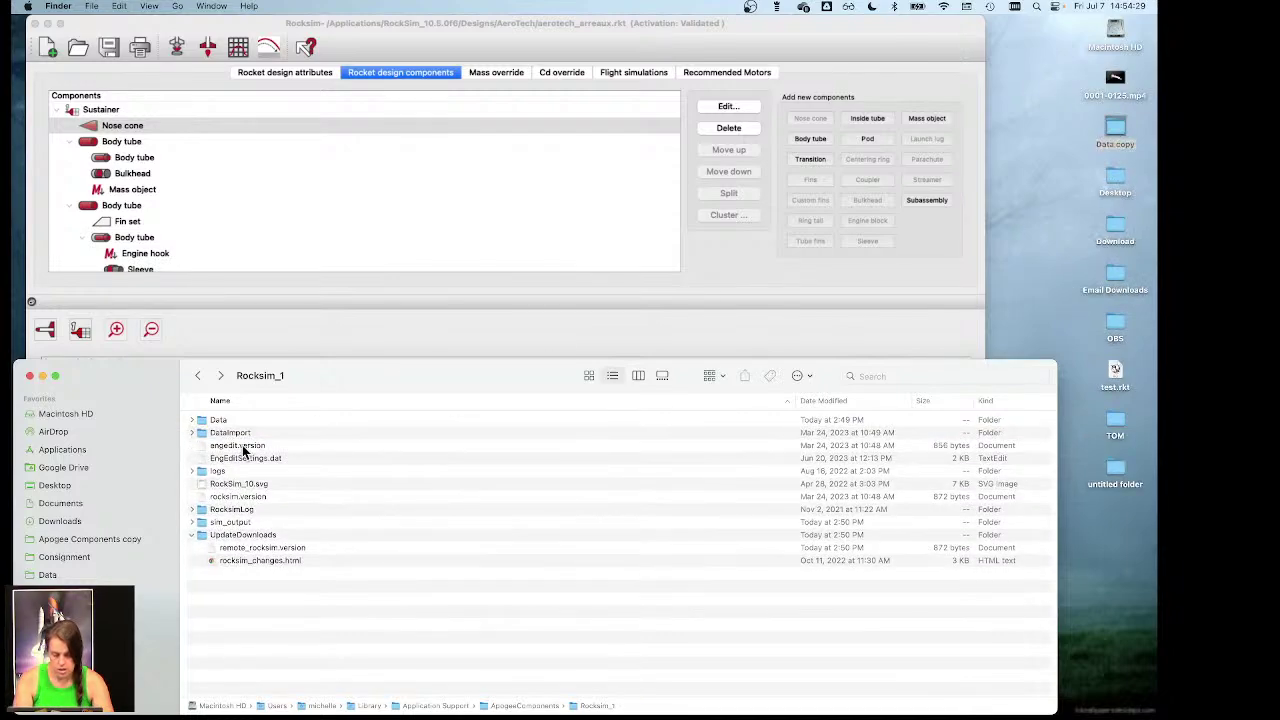
Step: Open the original Data folder, select all of its files, and move them to the Trash
{"action": "double_click", "coordinate": [233, 420]}
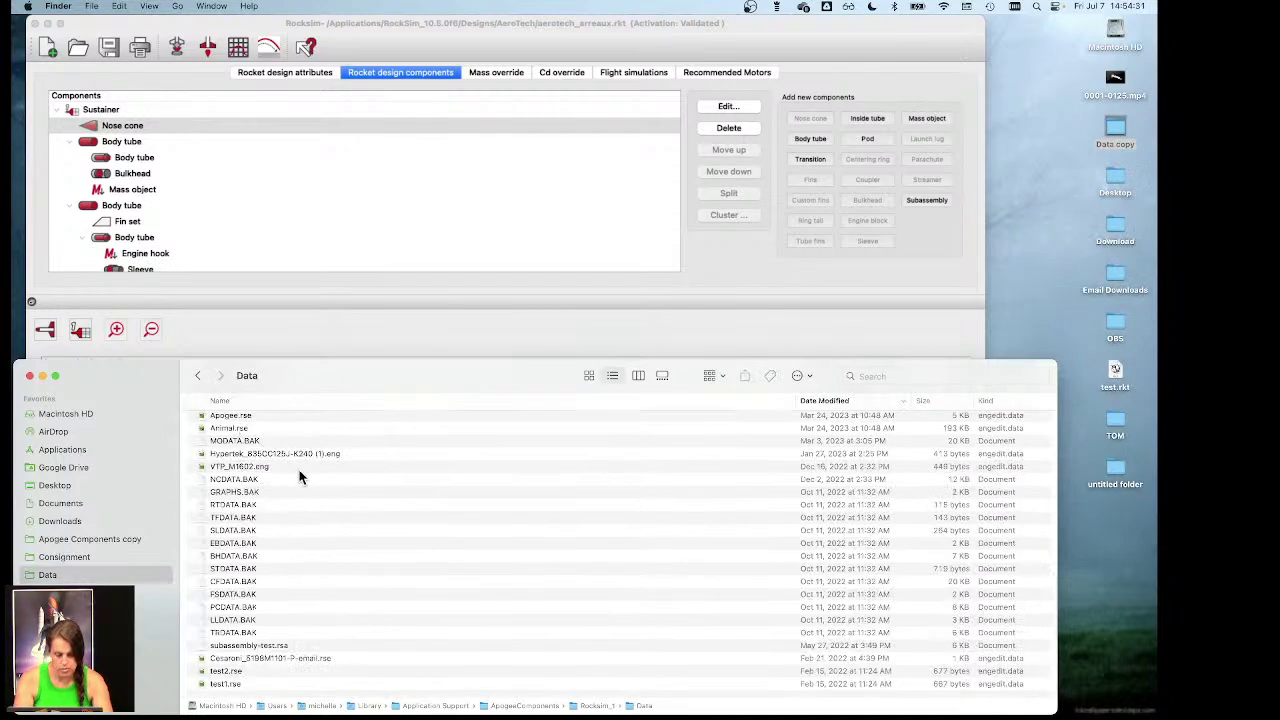
{"action": "left_click", "coordinate": [299, 470]}
{"action": "key", "text": "super+a"}
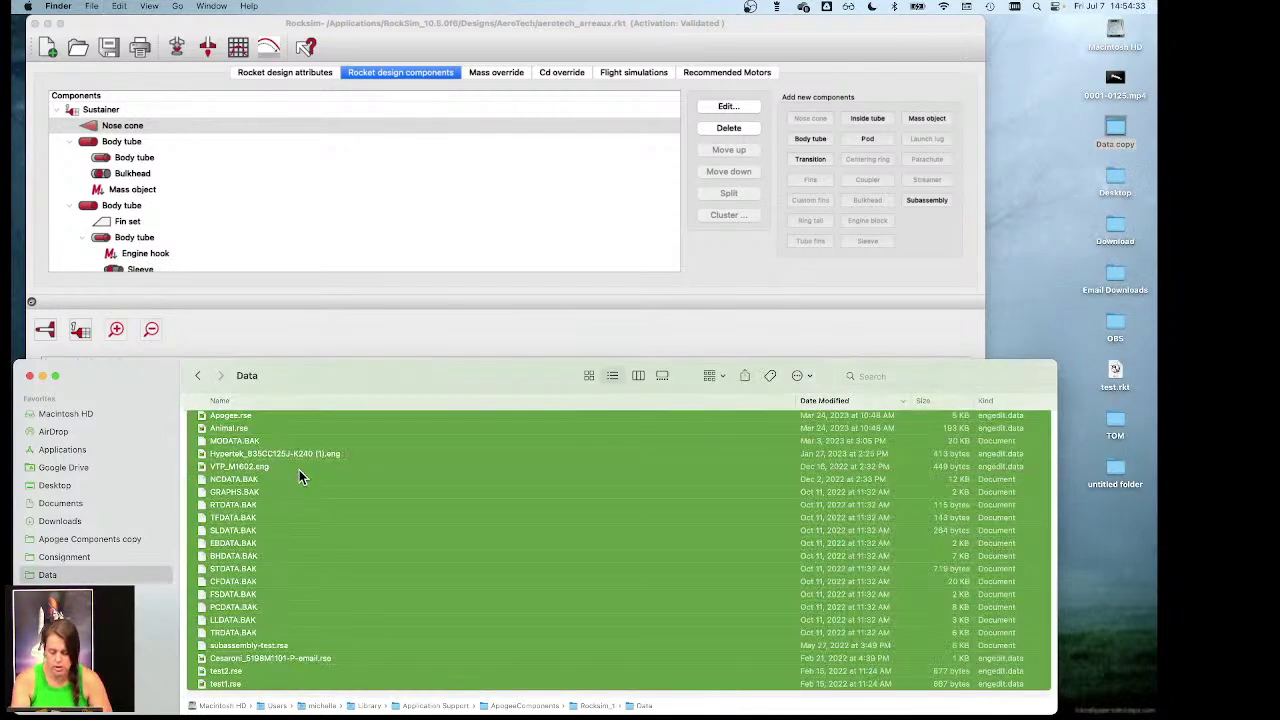
{"action": "right_click", "coordinate": [299, 470]}
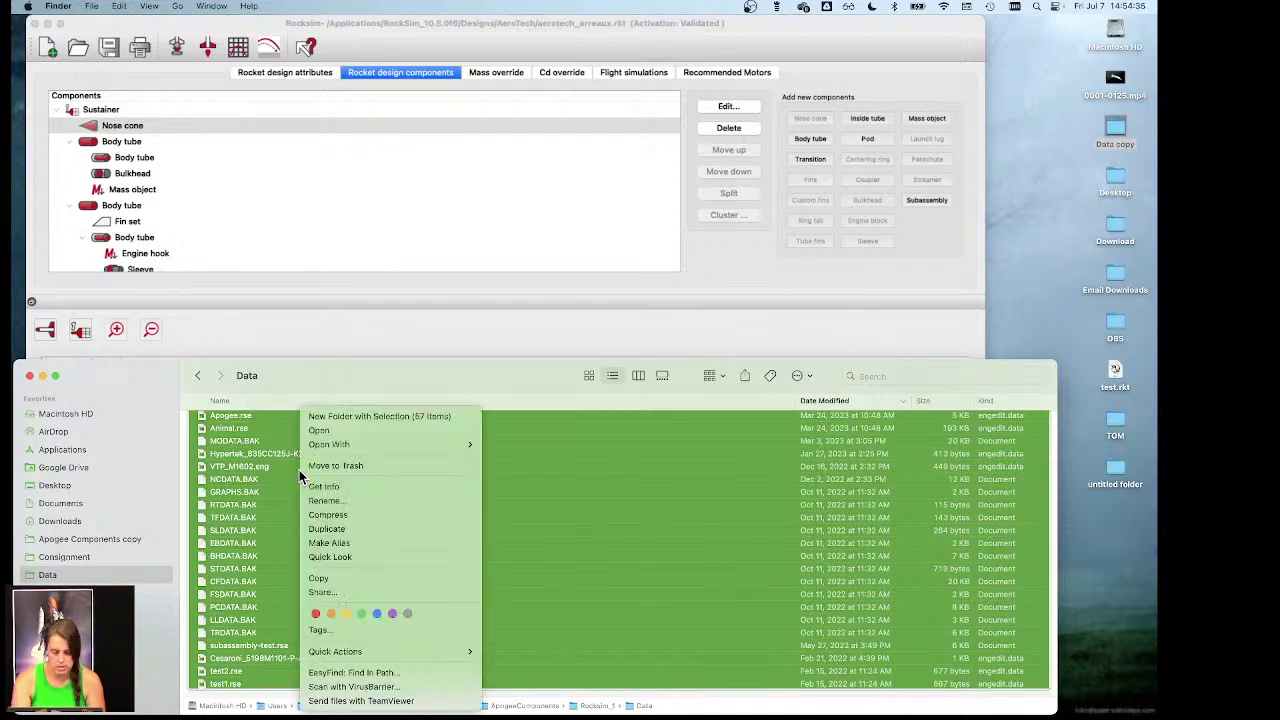
{"action": "left_click", "coordinate": [343, 476]}
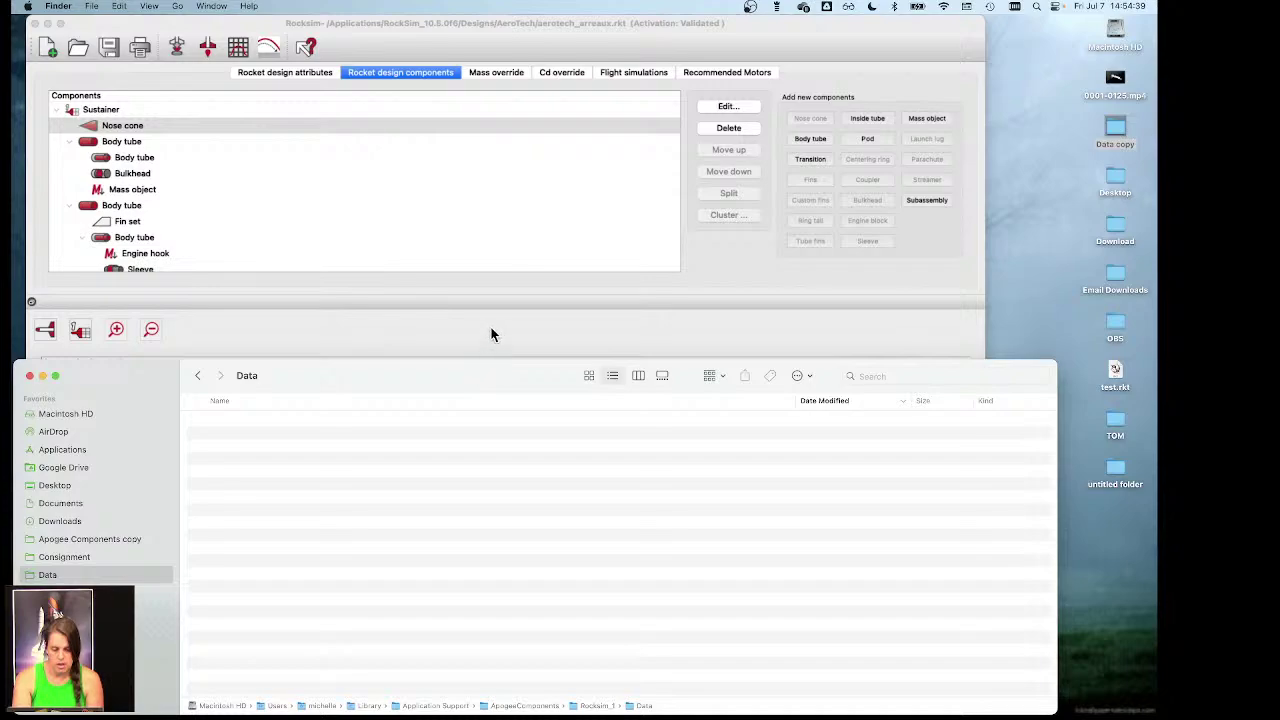
Step: Quit RockSim and launch it again
{"action": "left_click", "coordinate": [492, 334]}
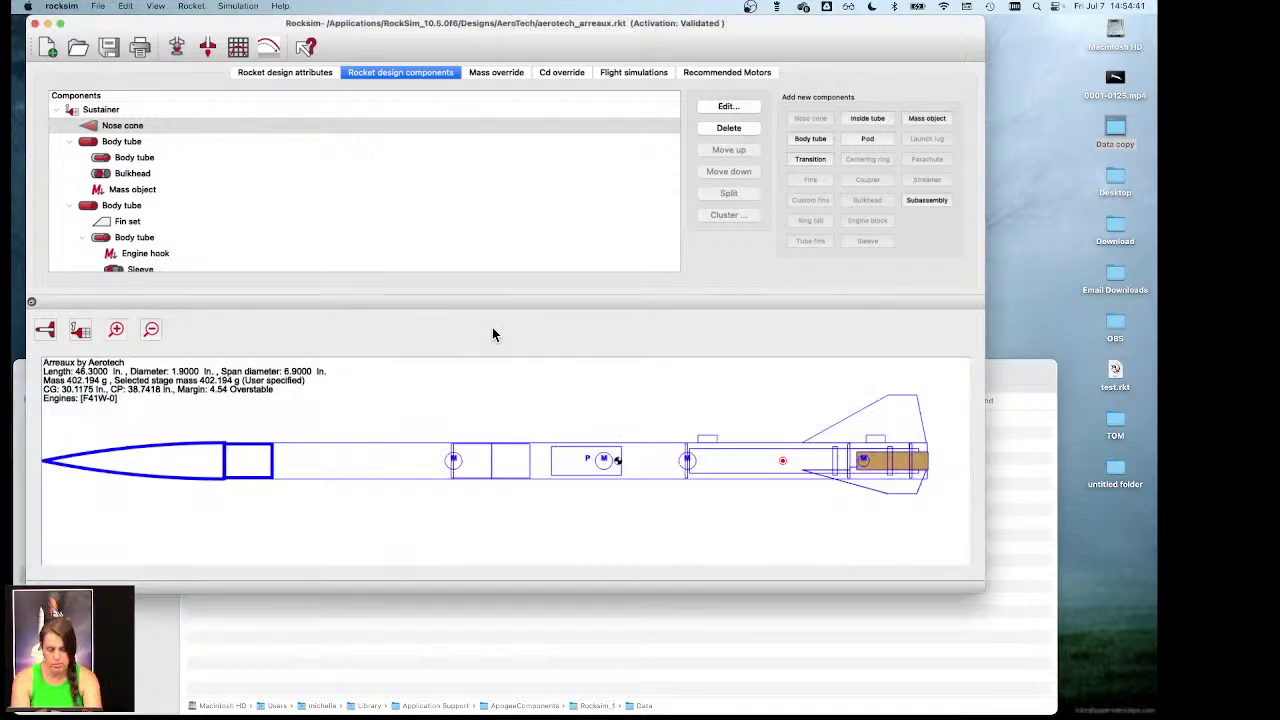
{"action": "key", "text": "super+q"}
{"action": "left_click", "coordinate": [635, 376]}
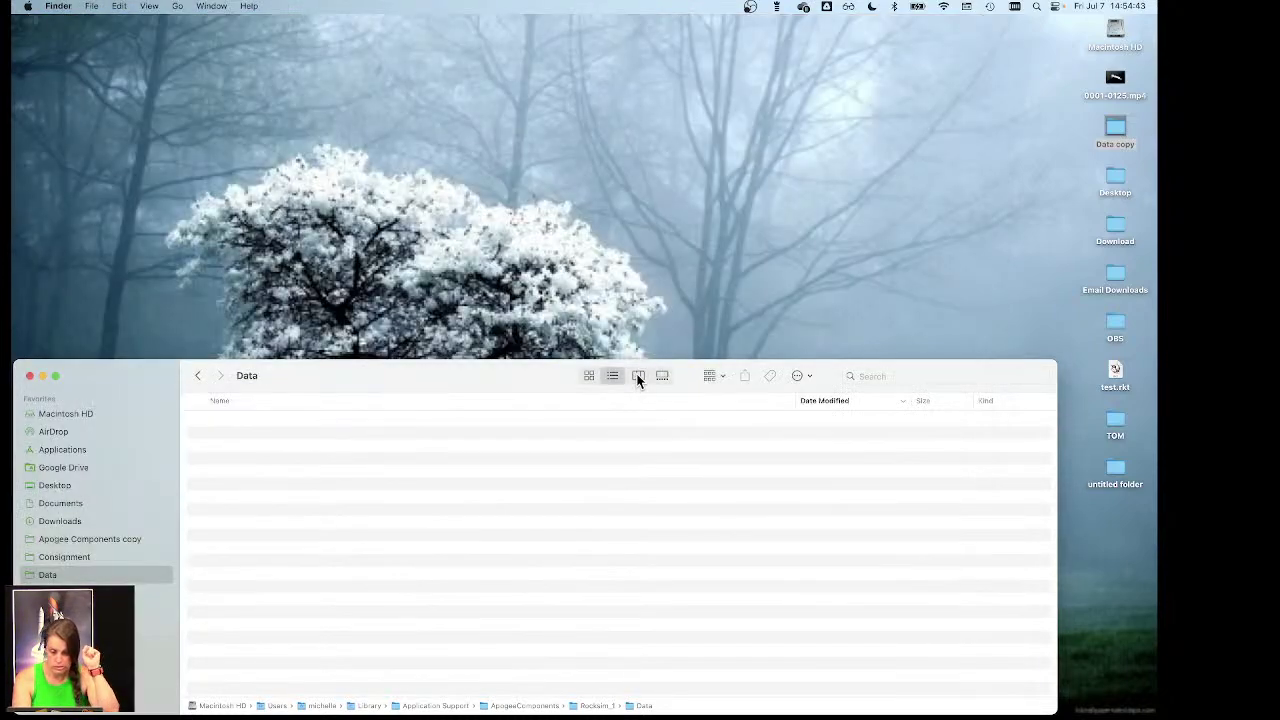
{"action": "mouse_move", "coordinate": [729, 703]}
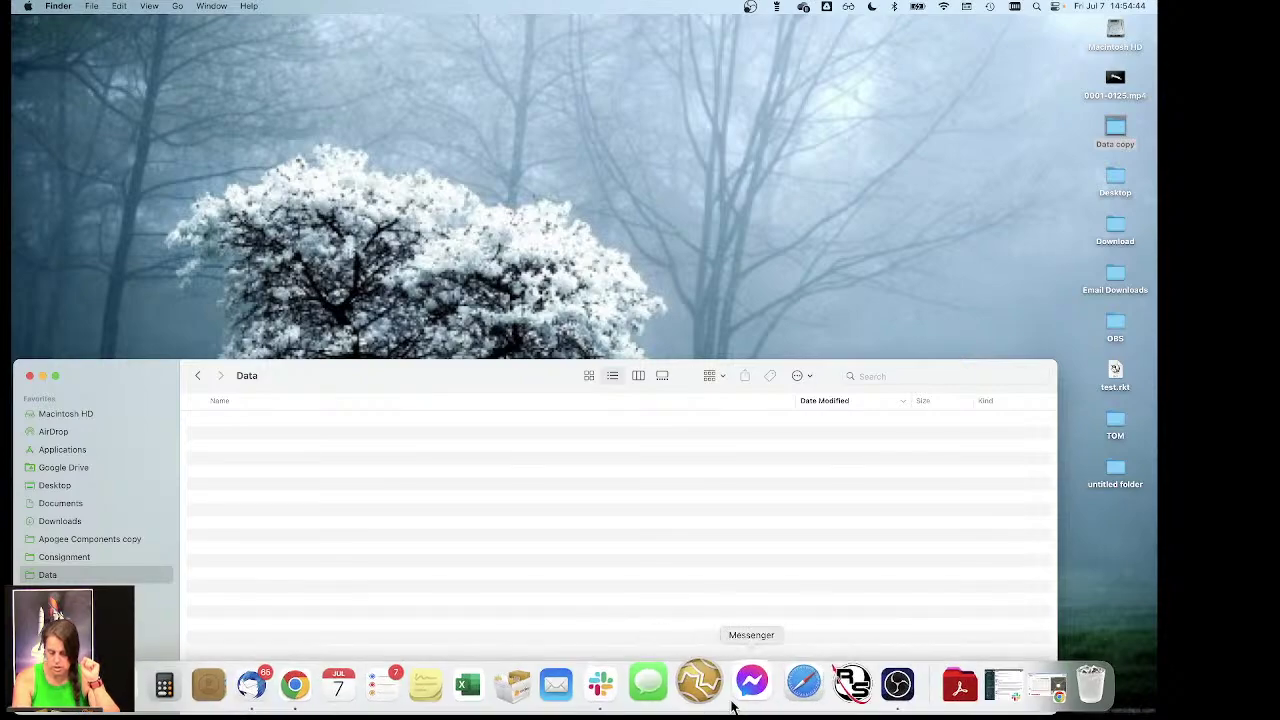
{"action": "left_click", "coordinate": [832, 682]}
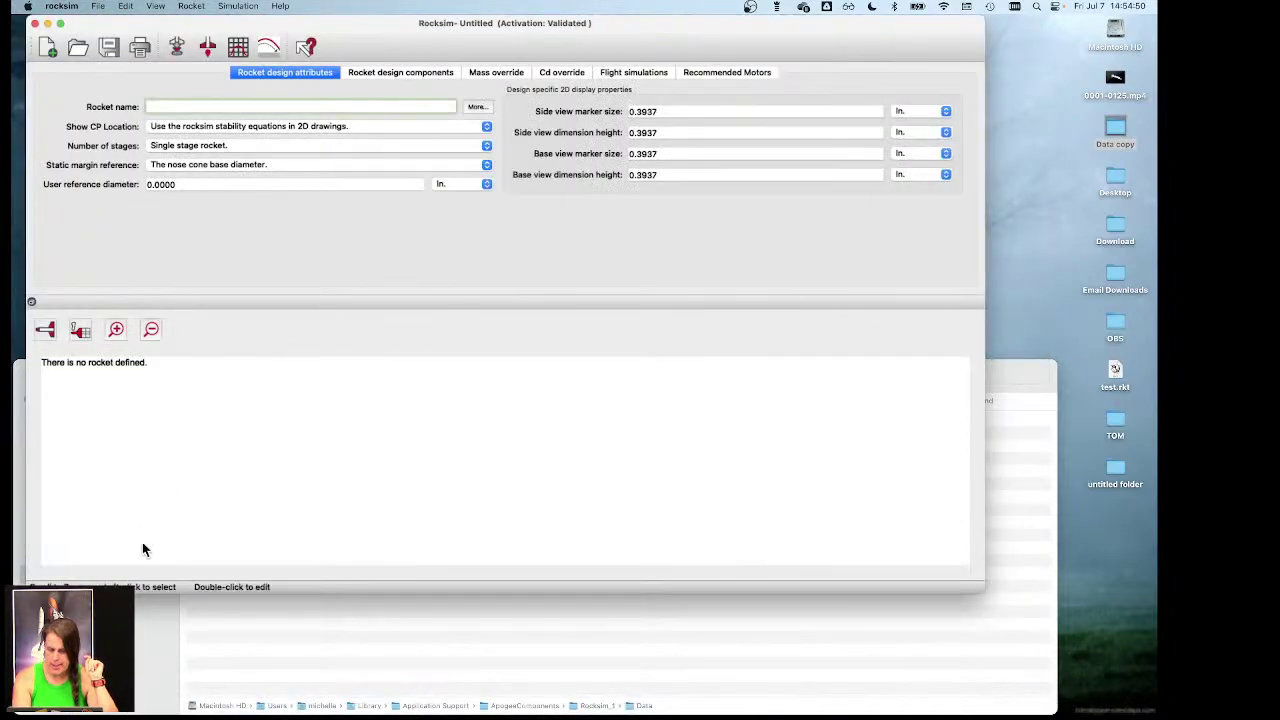
Step: Check in Finder whether the Rocksim_1 and Data folders contain new files after the relaunch
{"action": "left_click", "coordinate": [222, 642]}
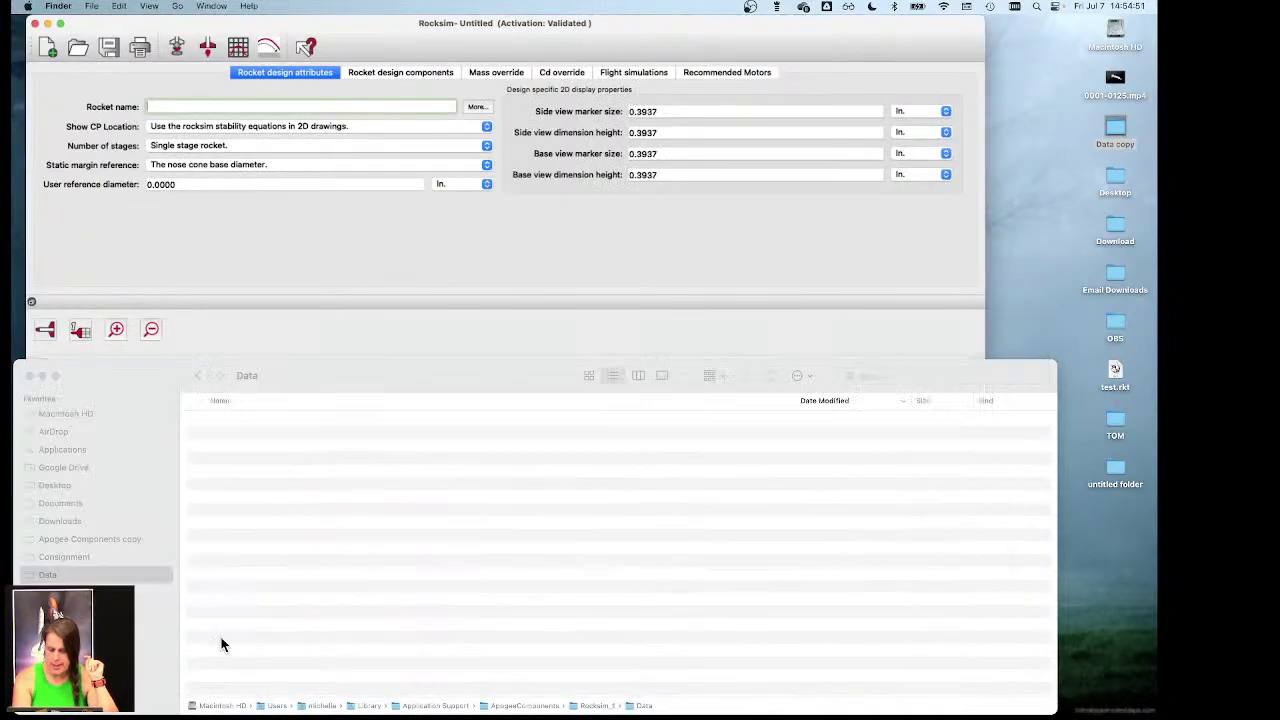
{"action": "left_click", "coordinate": [200, 376]}
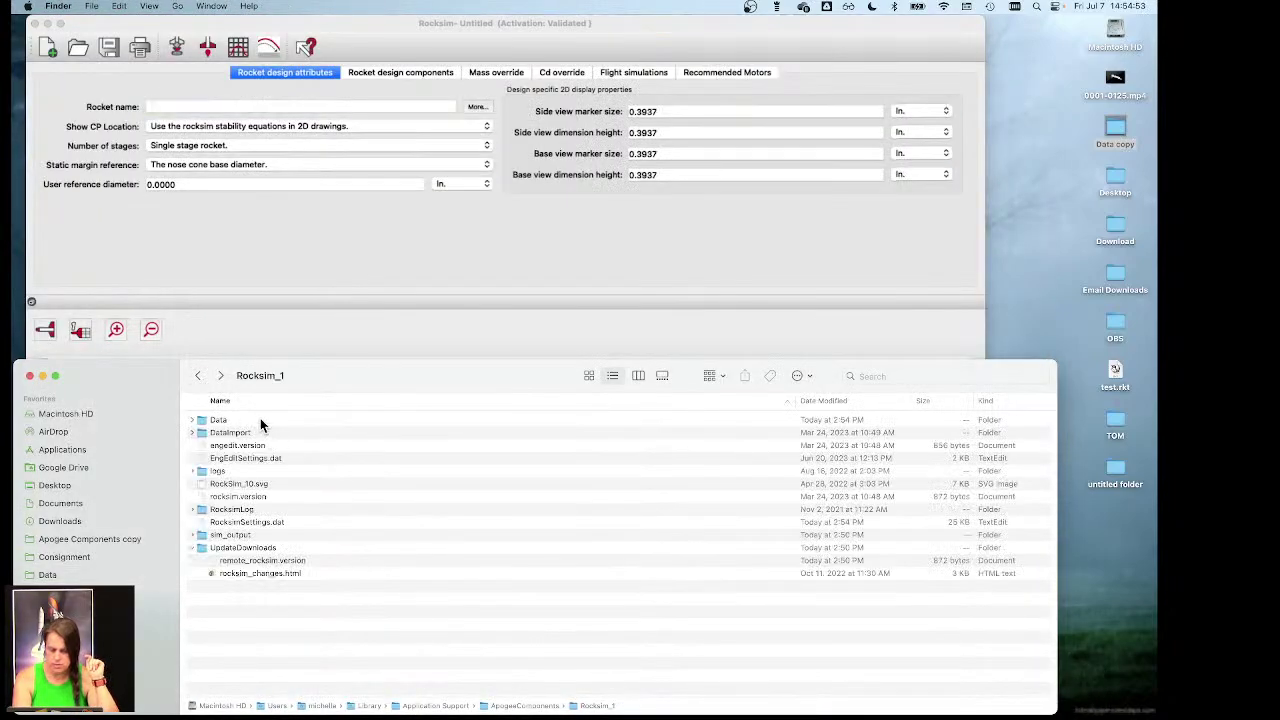
{"action": "double_click", "coordinate": [260, 420]}
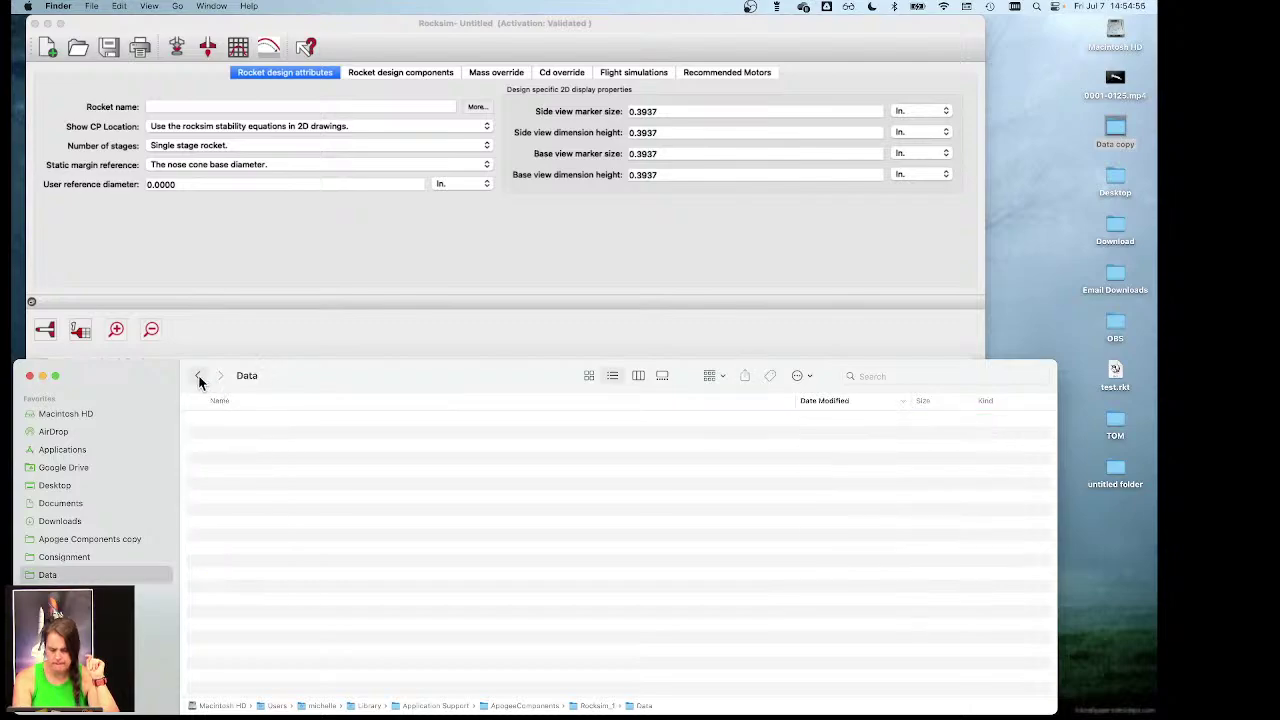
Step: In RockSim, add a nose cone to the Sustainer of the untitled design and dismiss the component database list
{"action": "left_click", "coordinate": [249, 229]}
{"action": "left_click", "coordinate": [382, 72]}
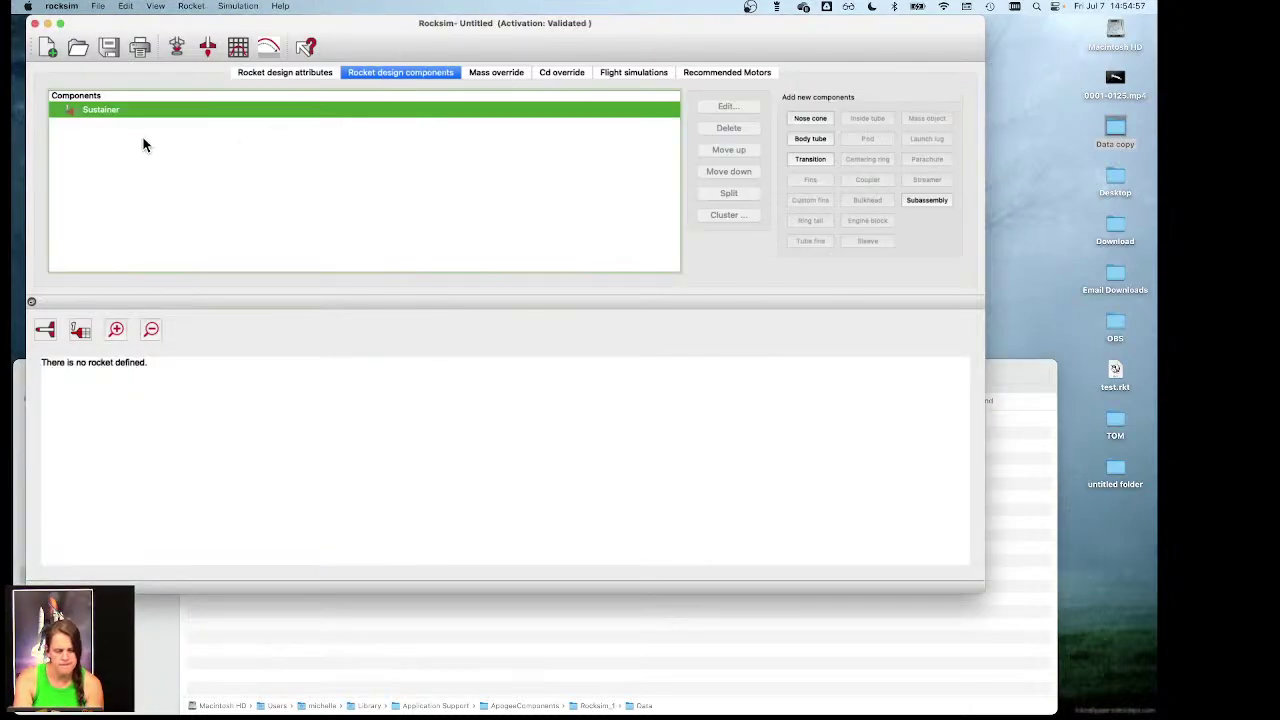
{"action": "left_click", "coordinate": [811, 120]}
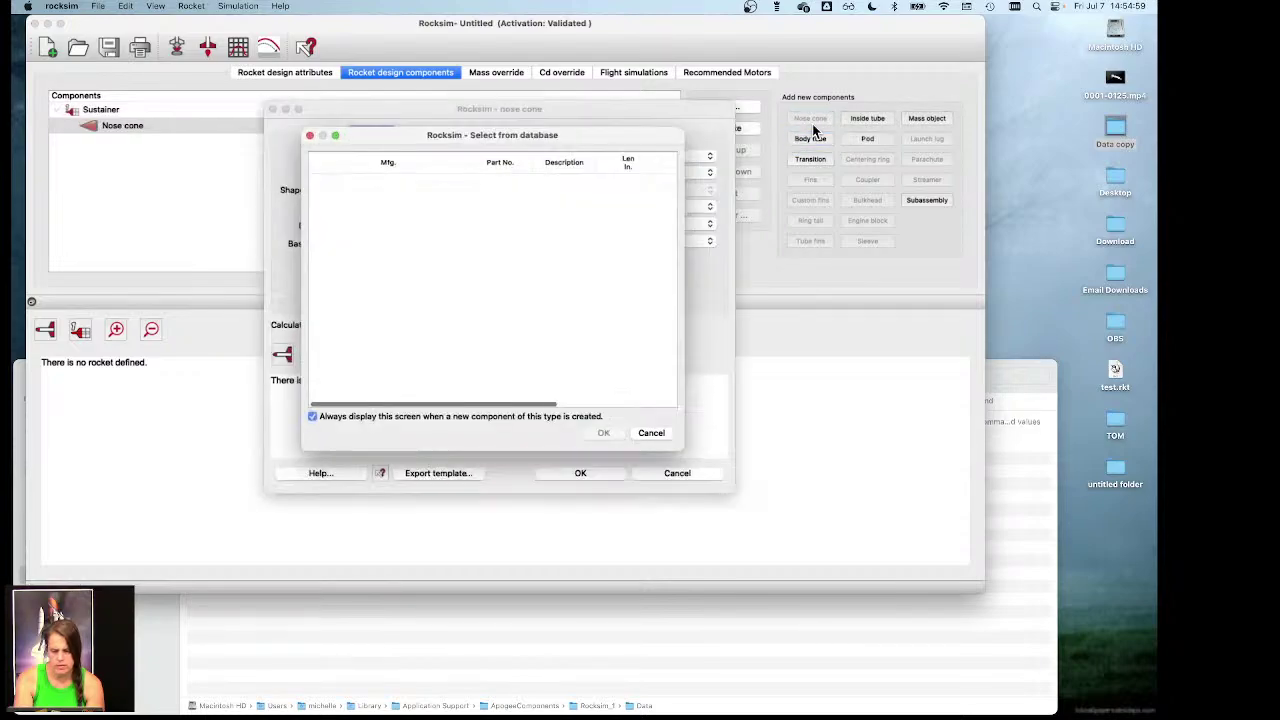
{"action": "left_click", "coordinate": [672, 475]}
Step: Check the Data folder's files in Finder, close its window, and return to the nose cone editor
{"action": "left_click", "coordinate": [596, 615]}
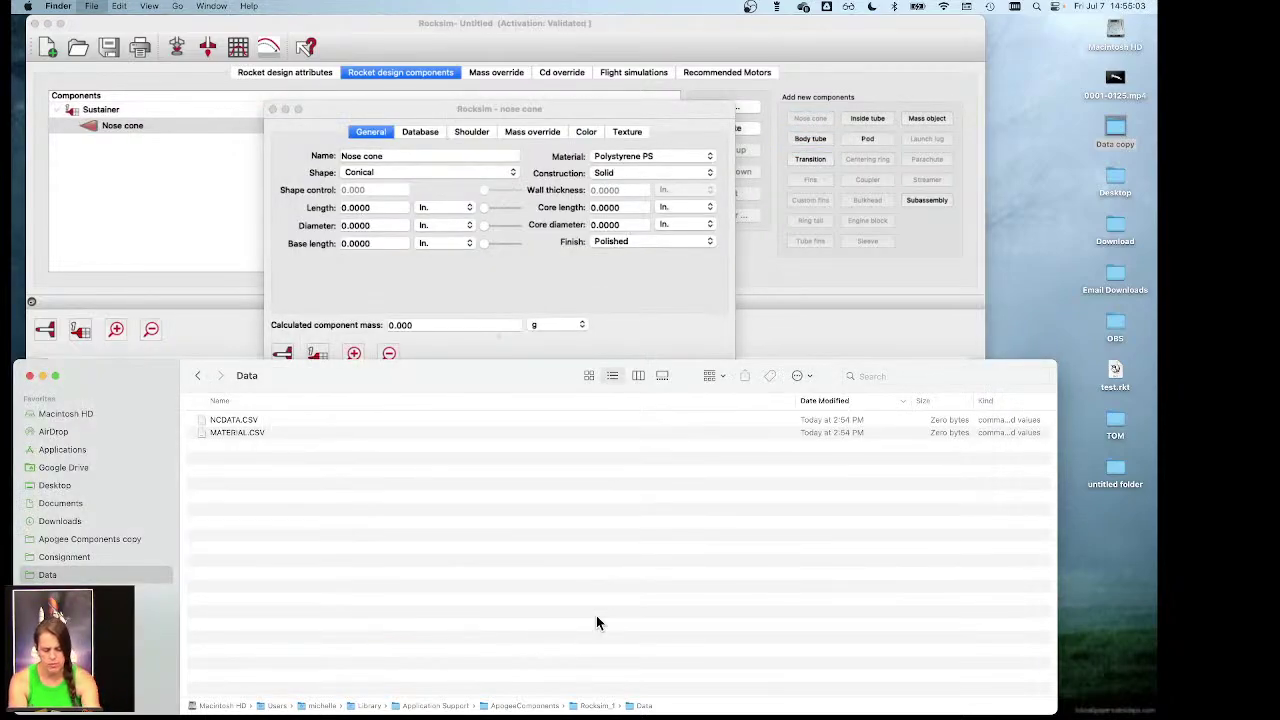
{"action": "key", "text": "super+w"}
{"action": "left_click", "coordinate": [656, 474]}
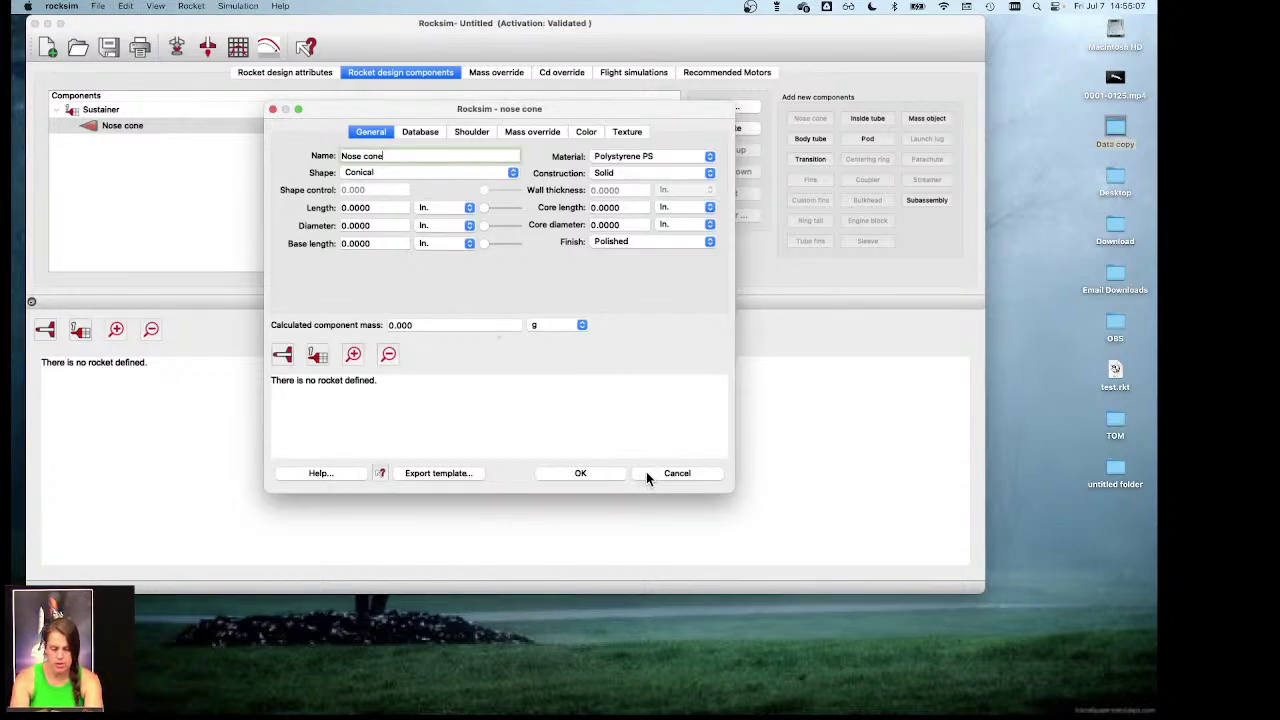
Step: In Finder, open the hidden Library and browse to Application Support/ApogeeComponents/Rocksim_1
{"action": "left_click", "coordinate": [1087, 480]}
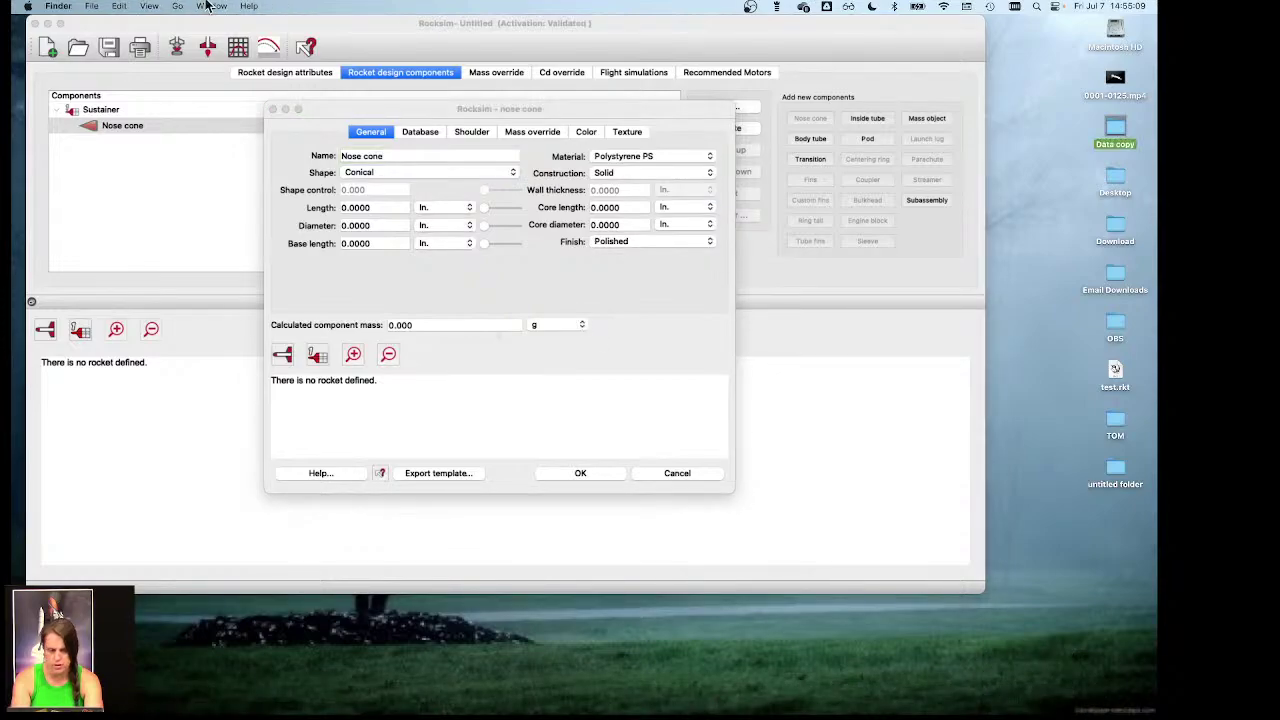
{"action": "left_click", "coordinate": [184, 6]}
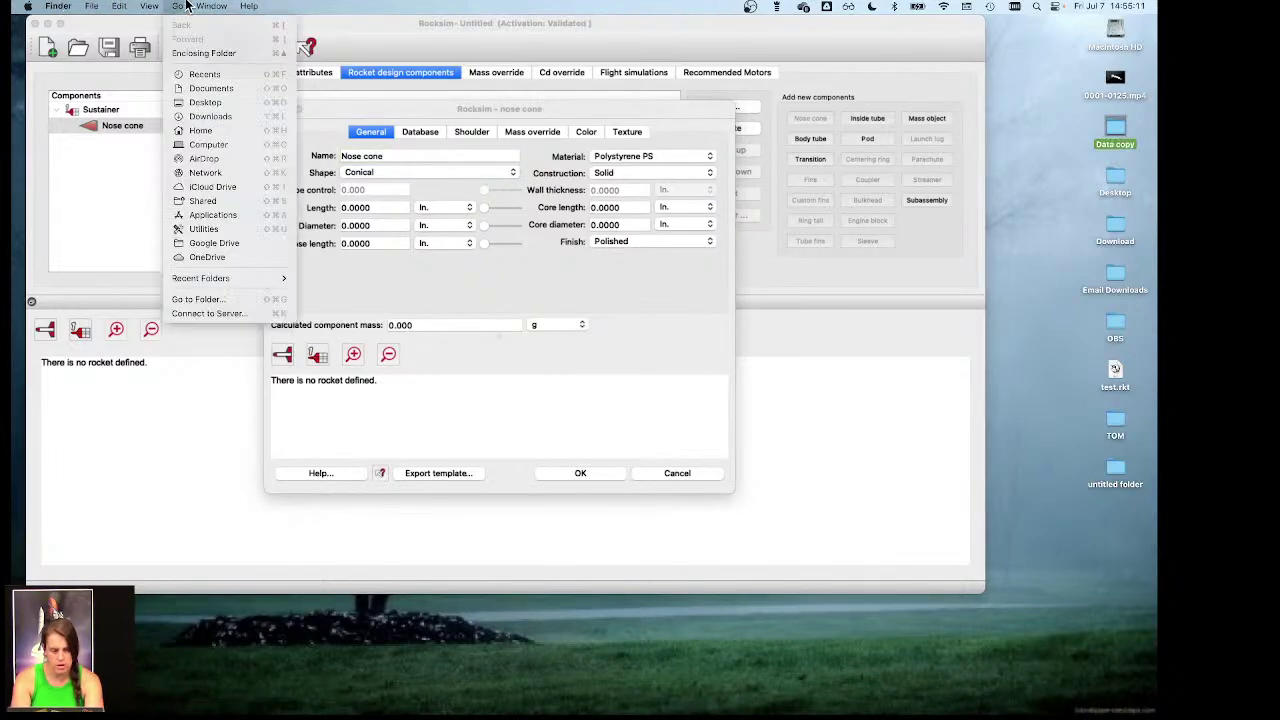
{"action": "left_click", "coordinate": [202, 142]}
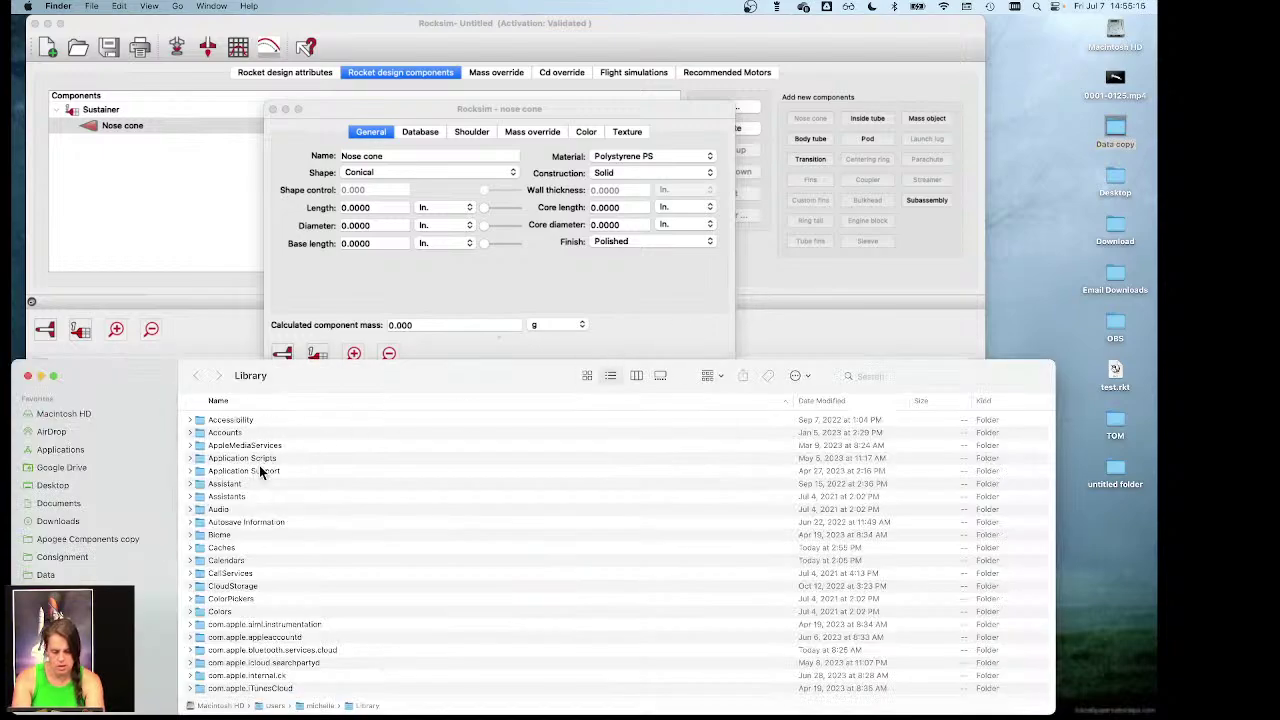
{"action": "double_click", "coordinate": [278, 473]}
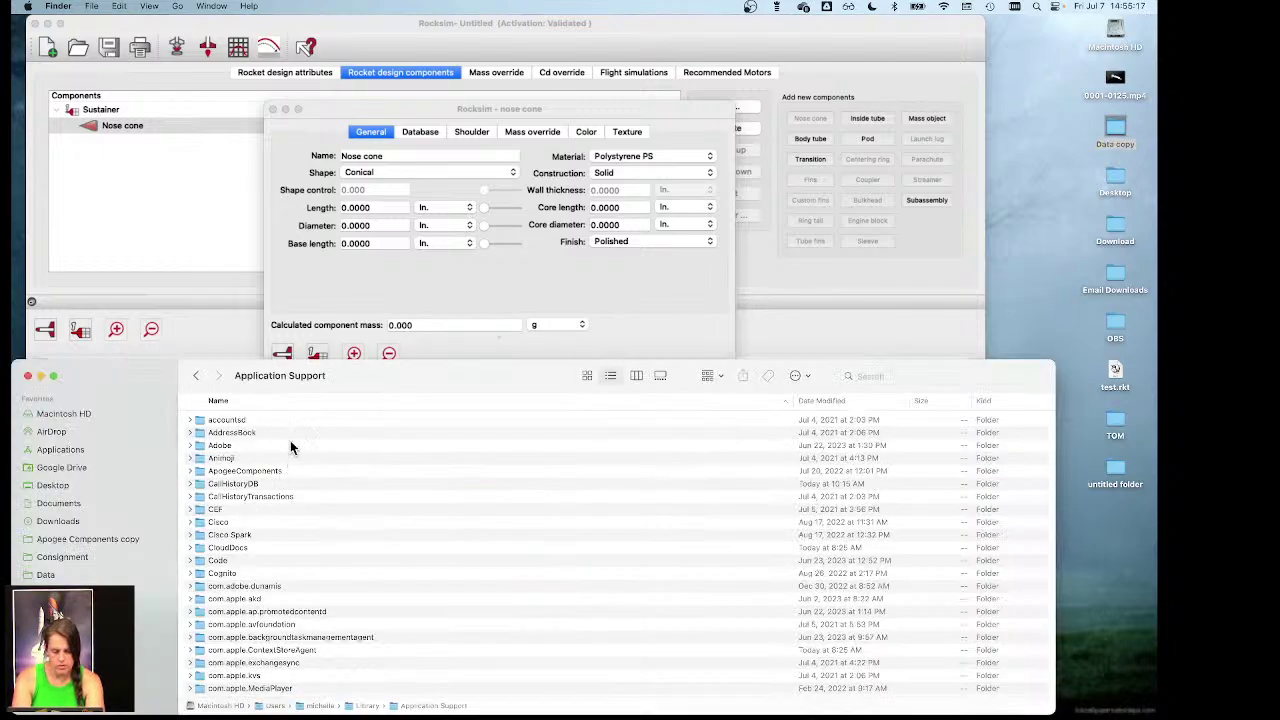
{"action": "double_click", "coordinate": [305, 470]}
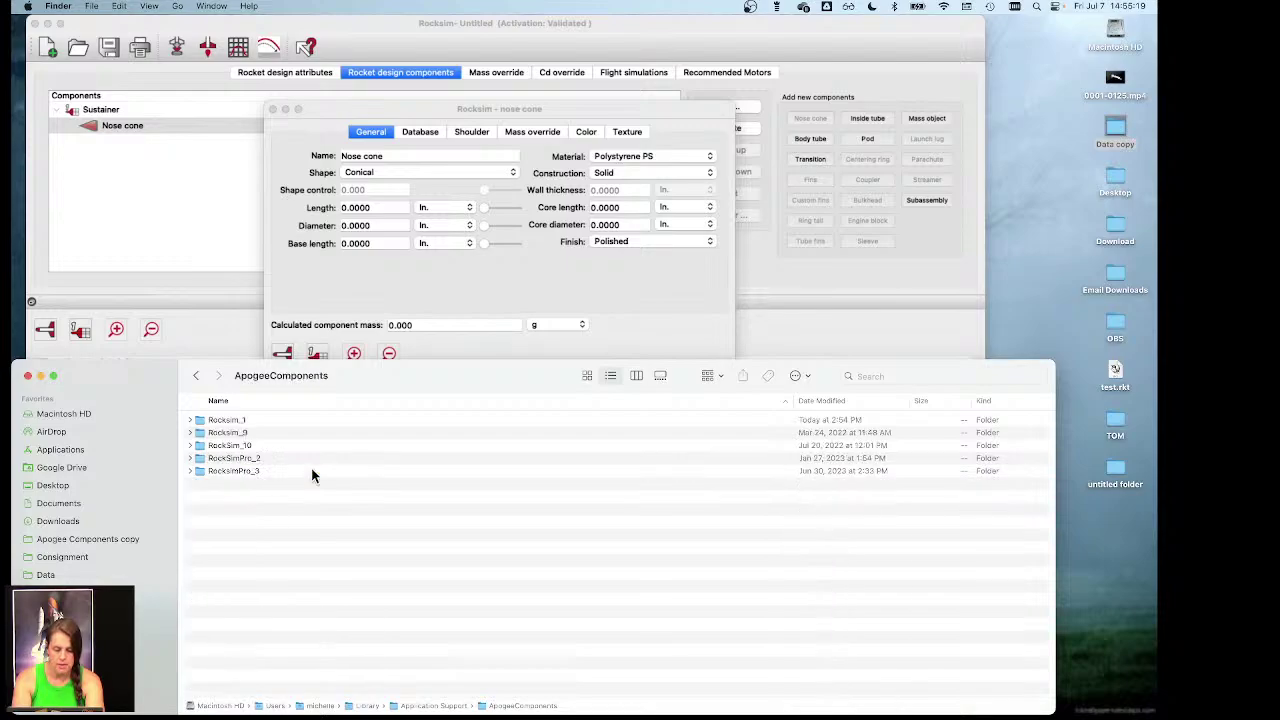
{"action": "double_click", "coordinate": [262, 421]}
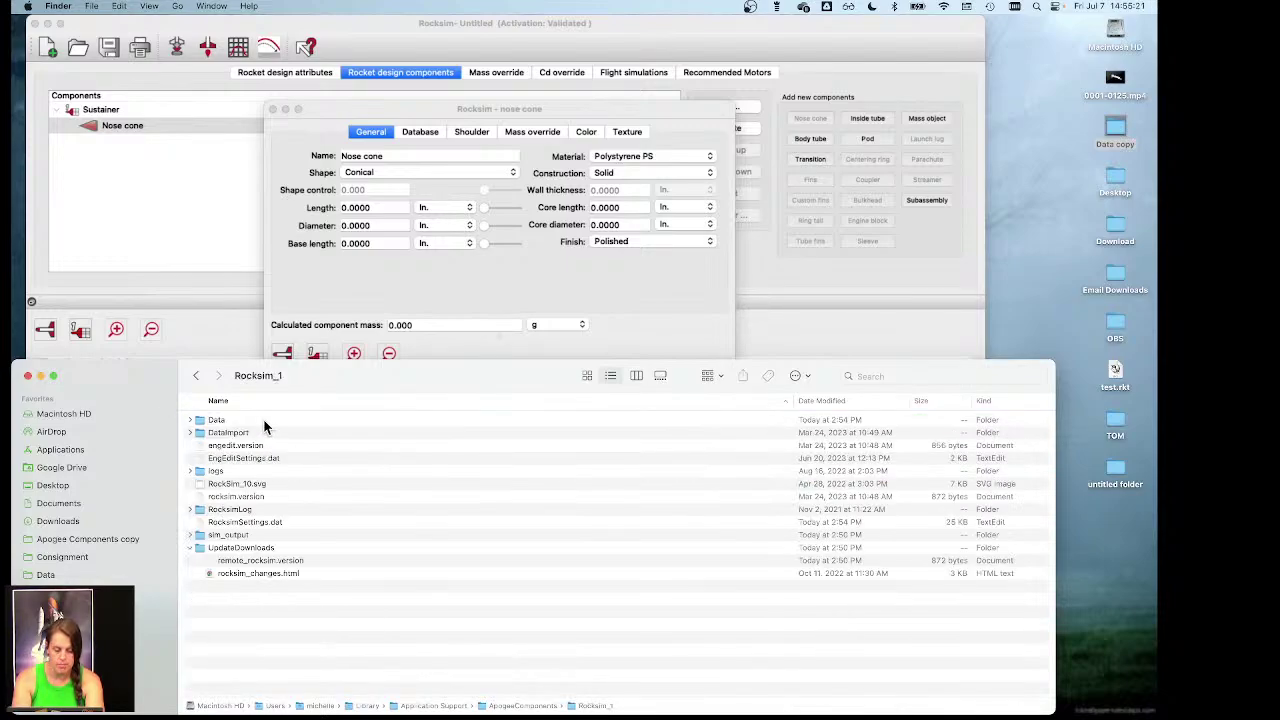
Step: Move the entire Data folder in Rocksim_1 to the Trash and return to RockSim's nose cone editor
{"action": "left_click", "coordinate": [260, 420]}
{"action": "right_click", "coordinate": [260, 420]}
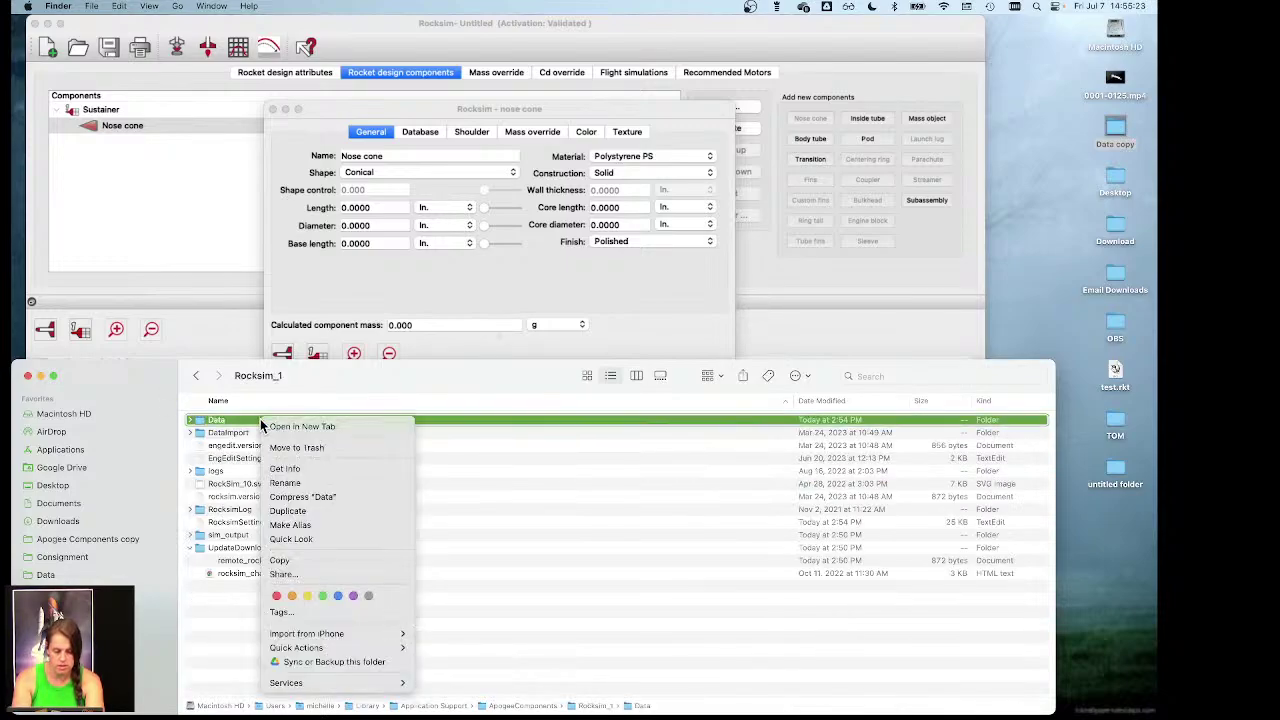
{"action": "left_click", "coordinate": [305, 446]}
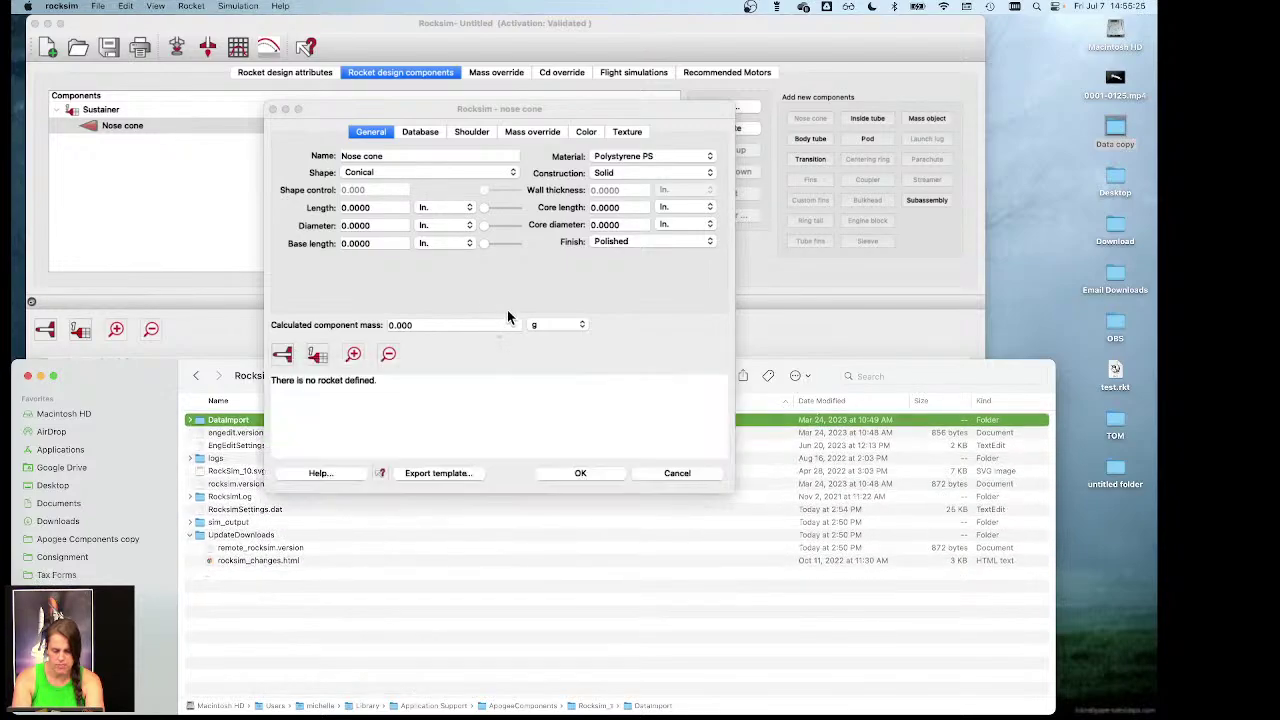
{"action": "left_click", "coordinate": [507, 309]}
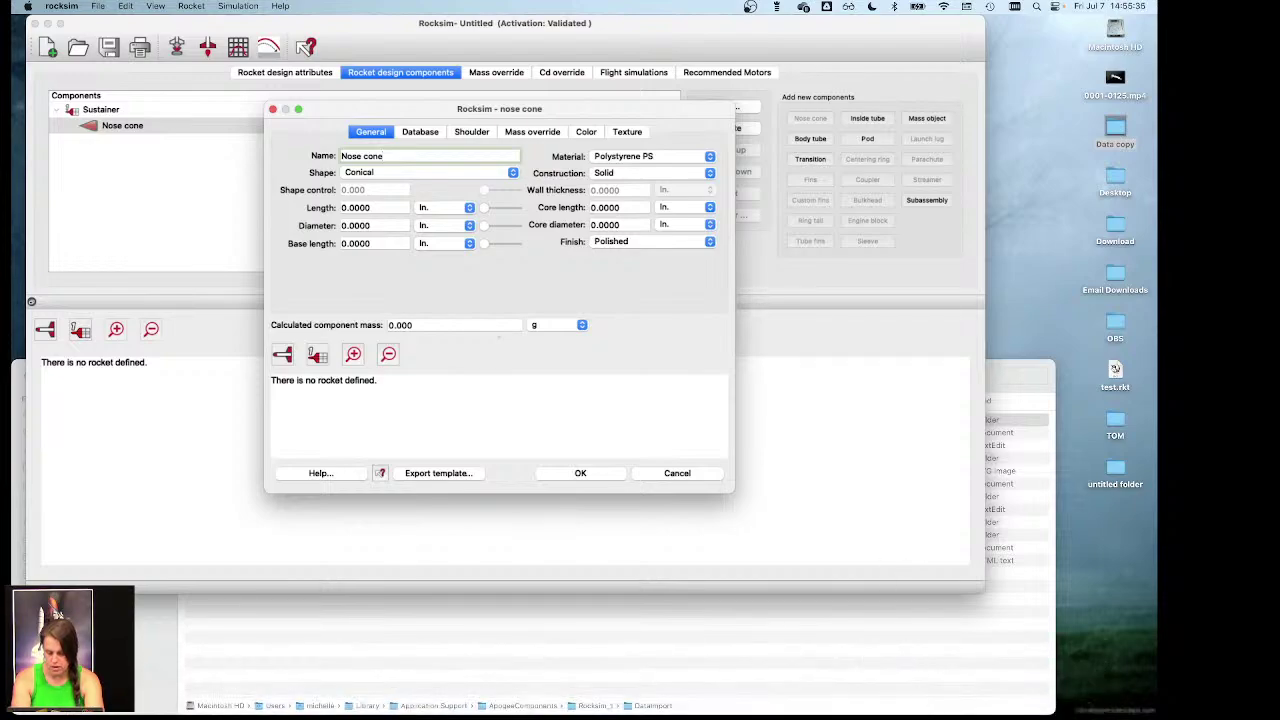
Step: Force quit RockSim, discarding the unsaved design, and relaunch it
{"action": "right_click", "coordinate": [836, 682]}
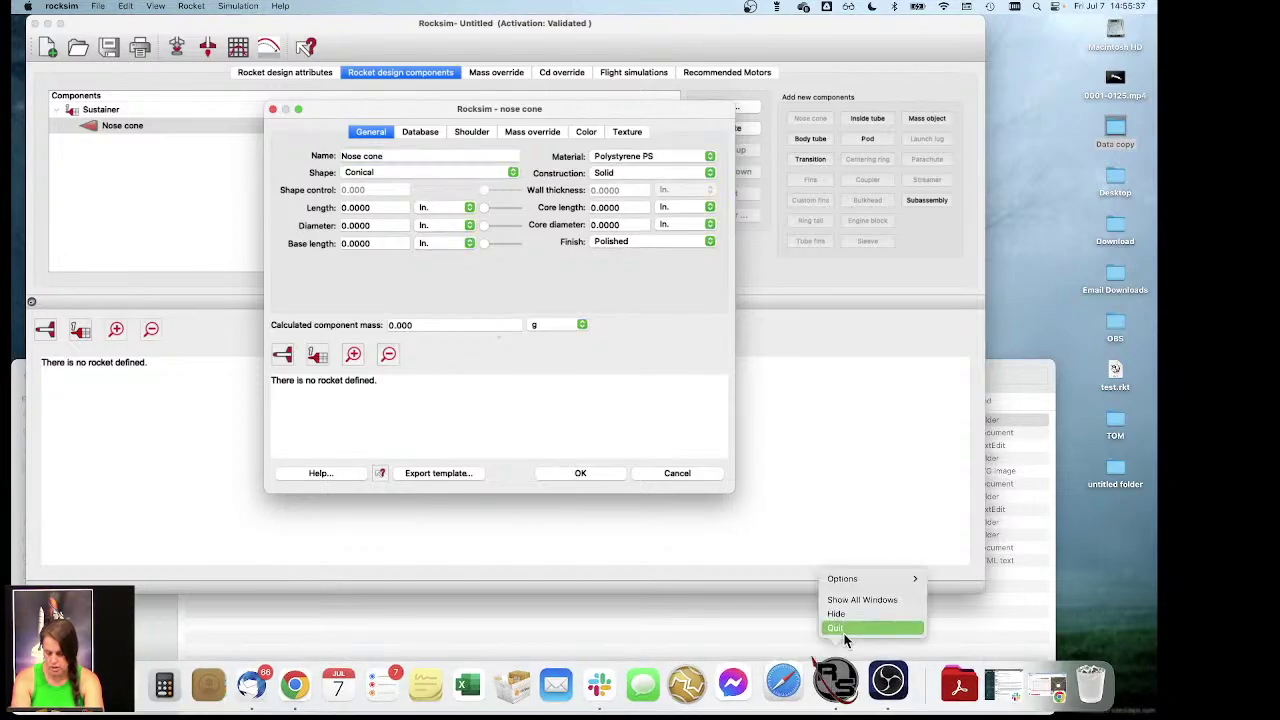
{"action": "left_click", "coordinate": [845, 630]}
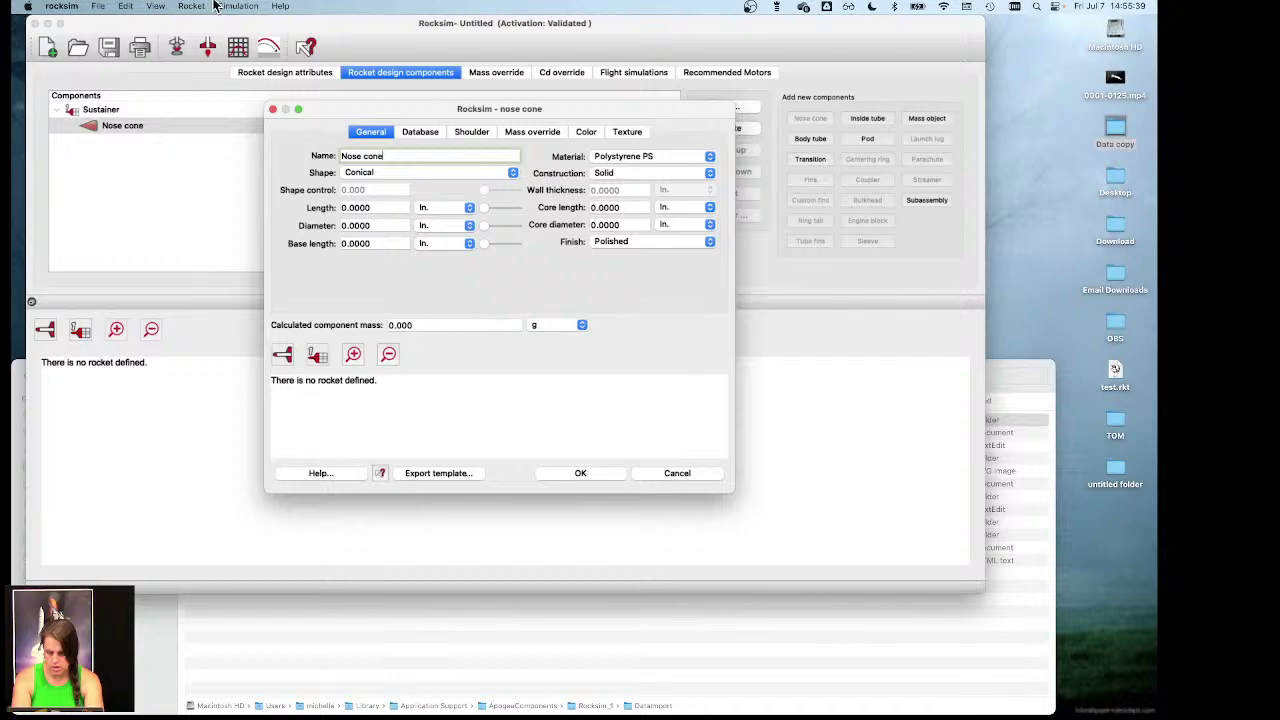
{"action": "left_click", "coordinate": [28, 6]}
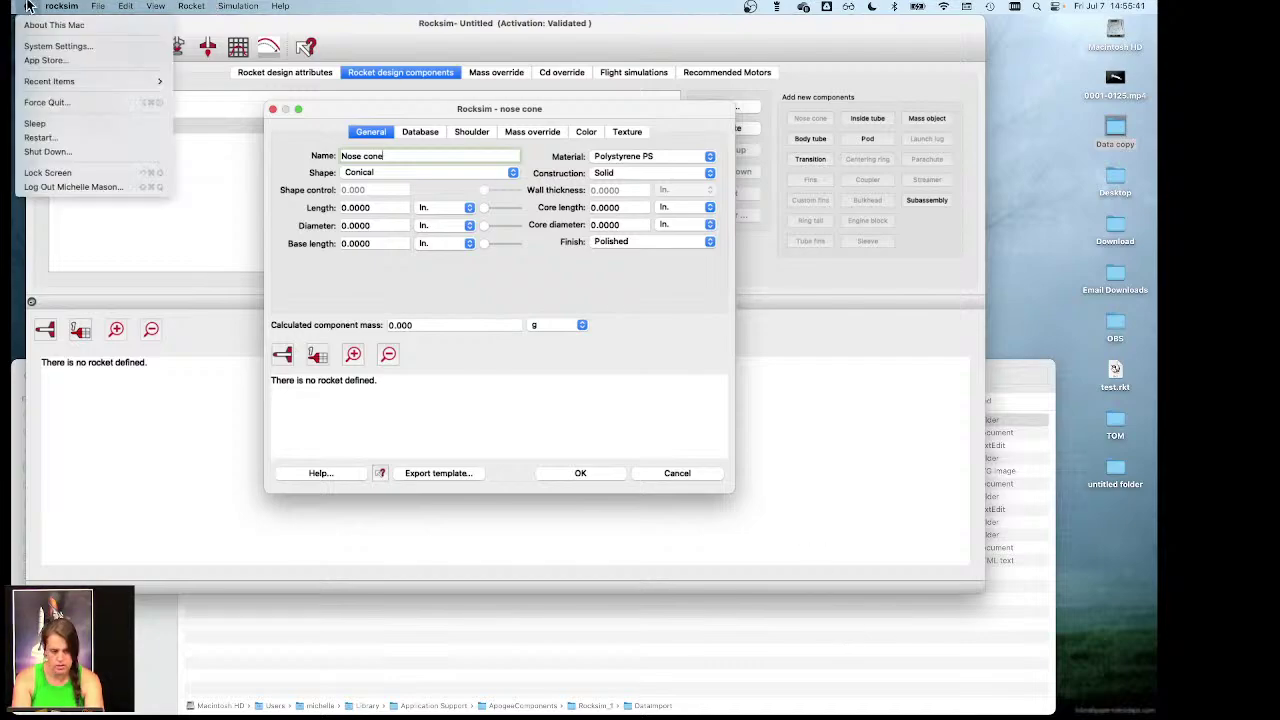
{"action": "left_click", "coordinate": [48, 102]}
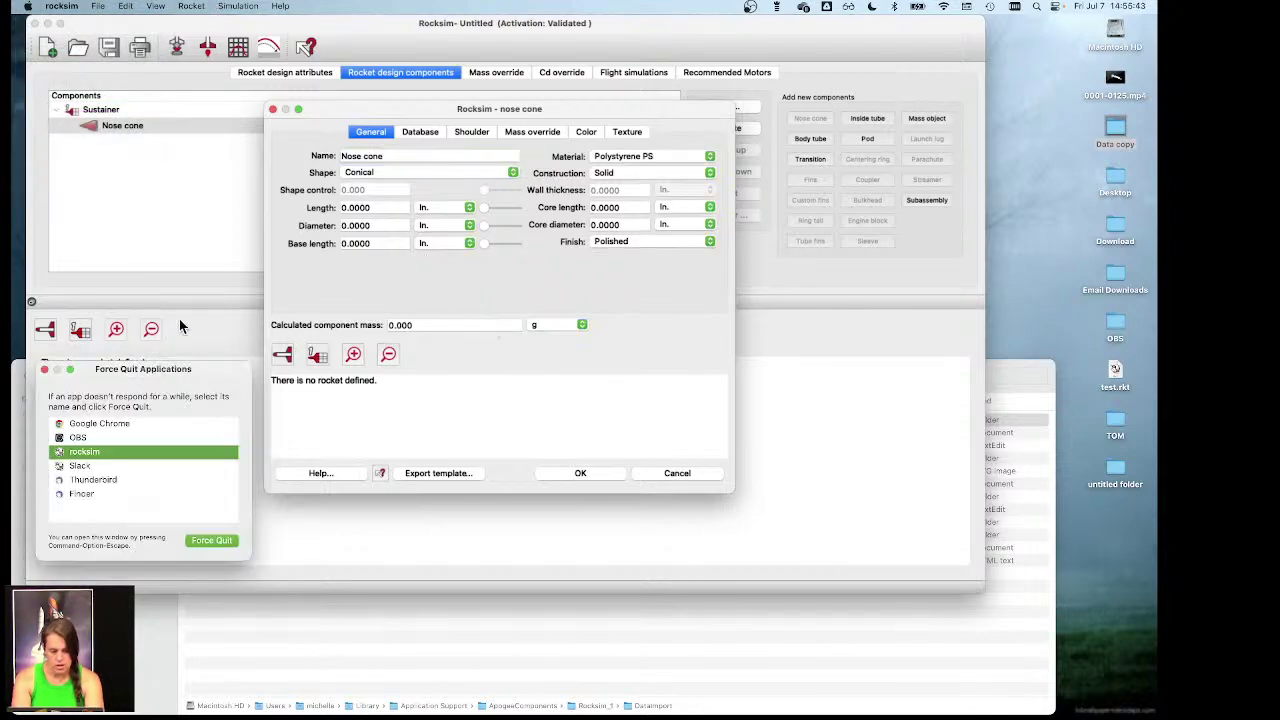
{"action": "left_click", "coordinate": [209, 540]}
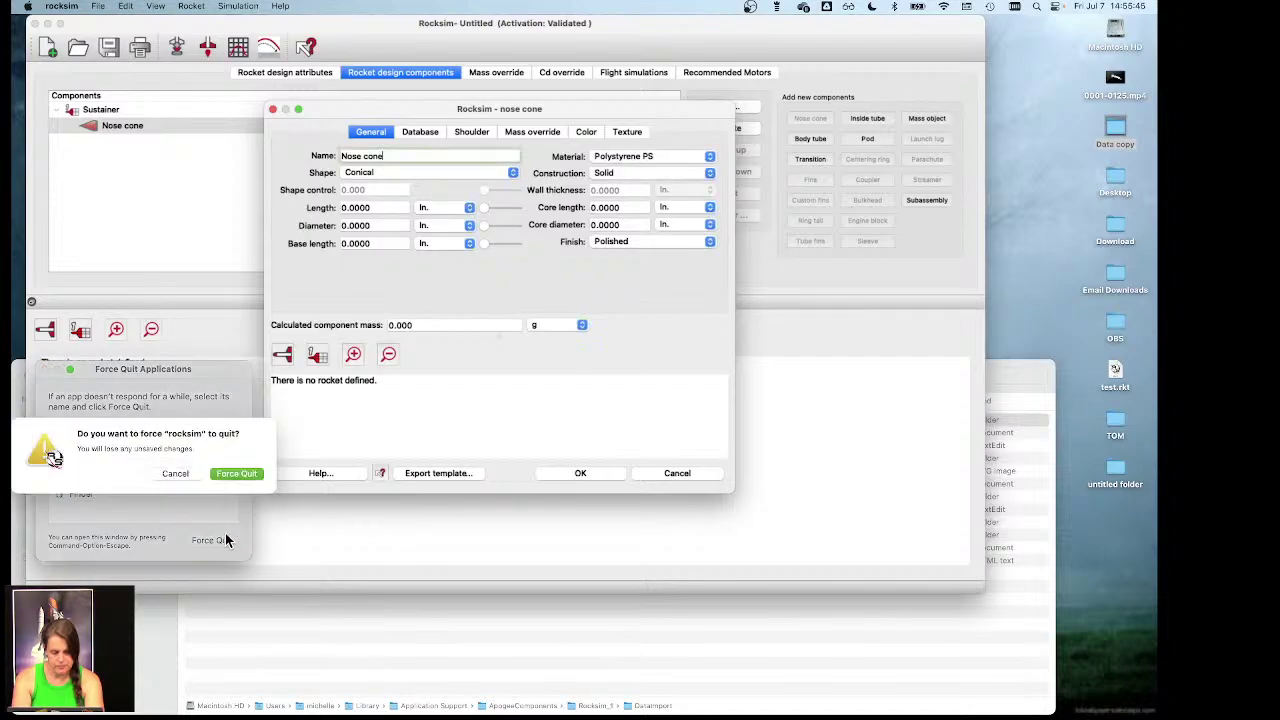
{"action": "left_click", "coordinate": [236, 479]}
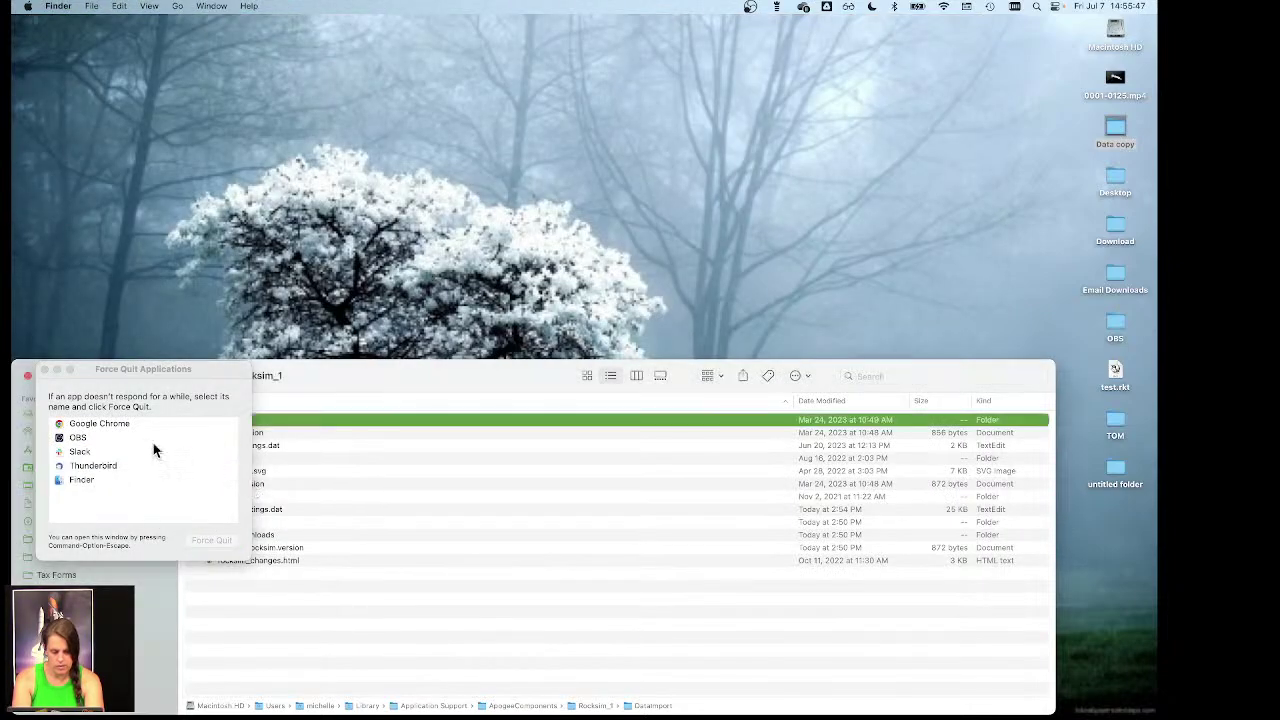
{"action": "left_click", "coordinate": [45, 373]}
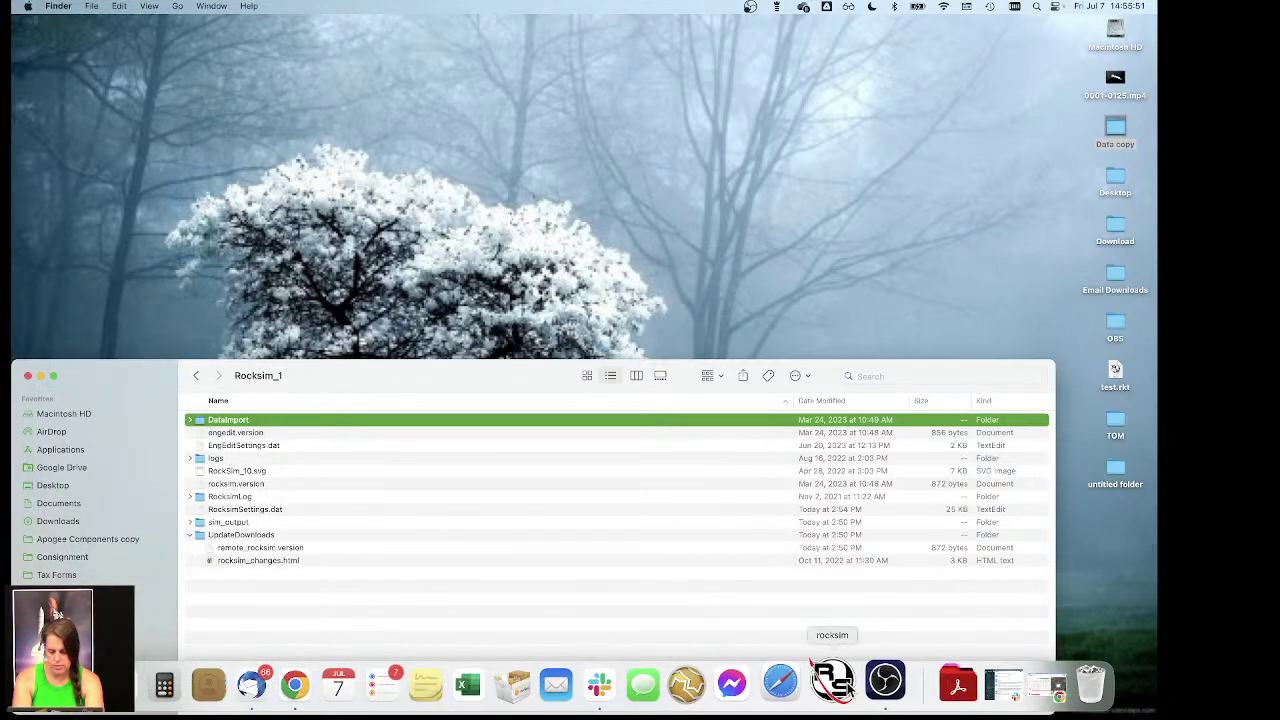
{"action": "left_click", "coordinate": [840, 680]}
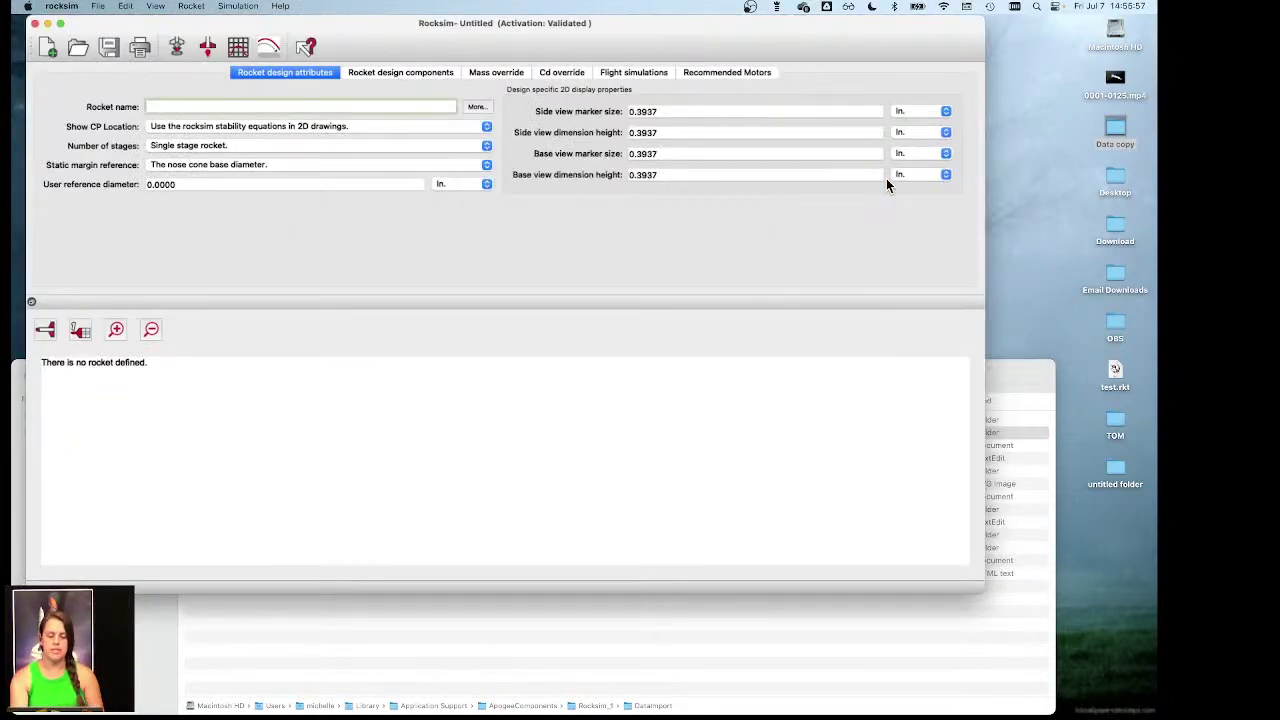
Step: In Finder, check the contents of the Data folder in Rocksim_1 and go back to Rocksim_1
{"action": "left_click", "coordinate": [519, 643]}
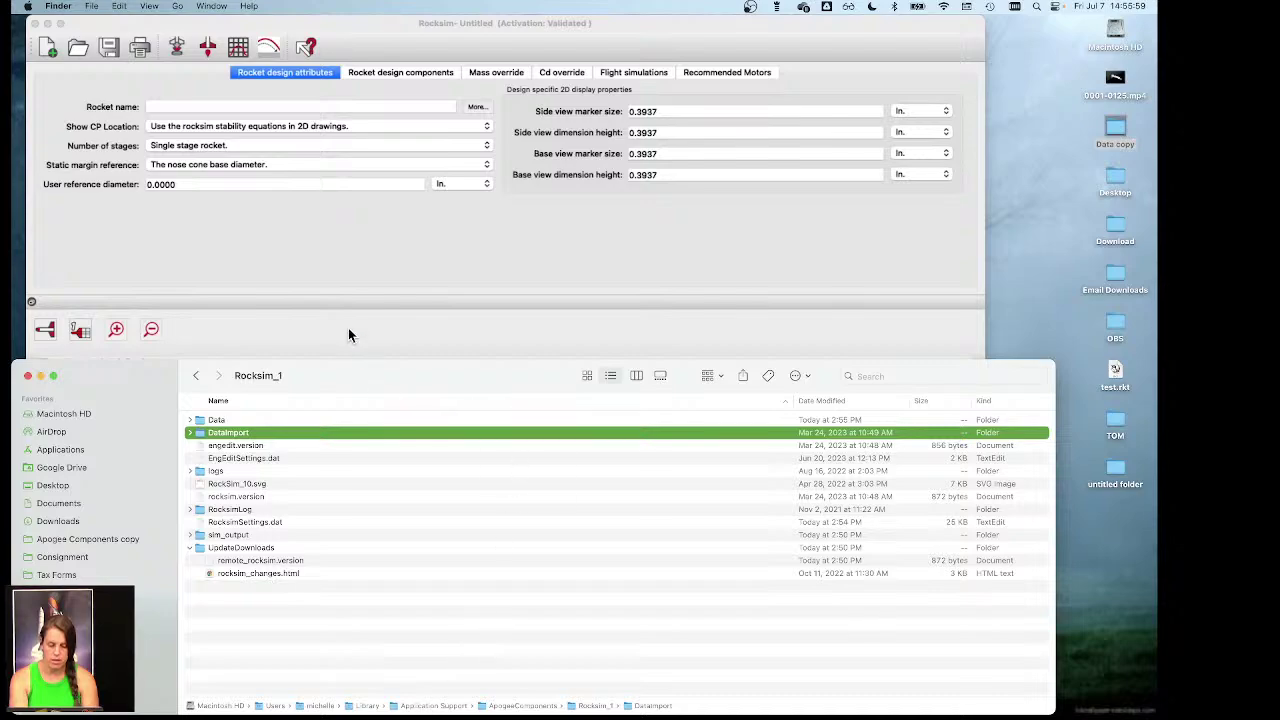
{"action": "double_click", "coordinate": [234, 421]}
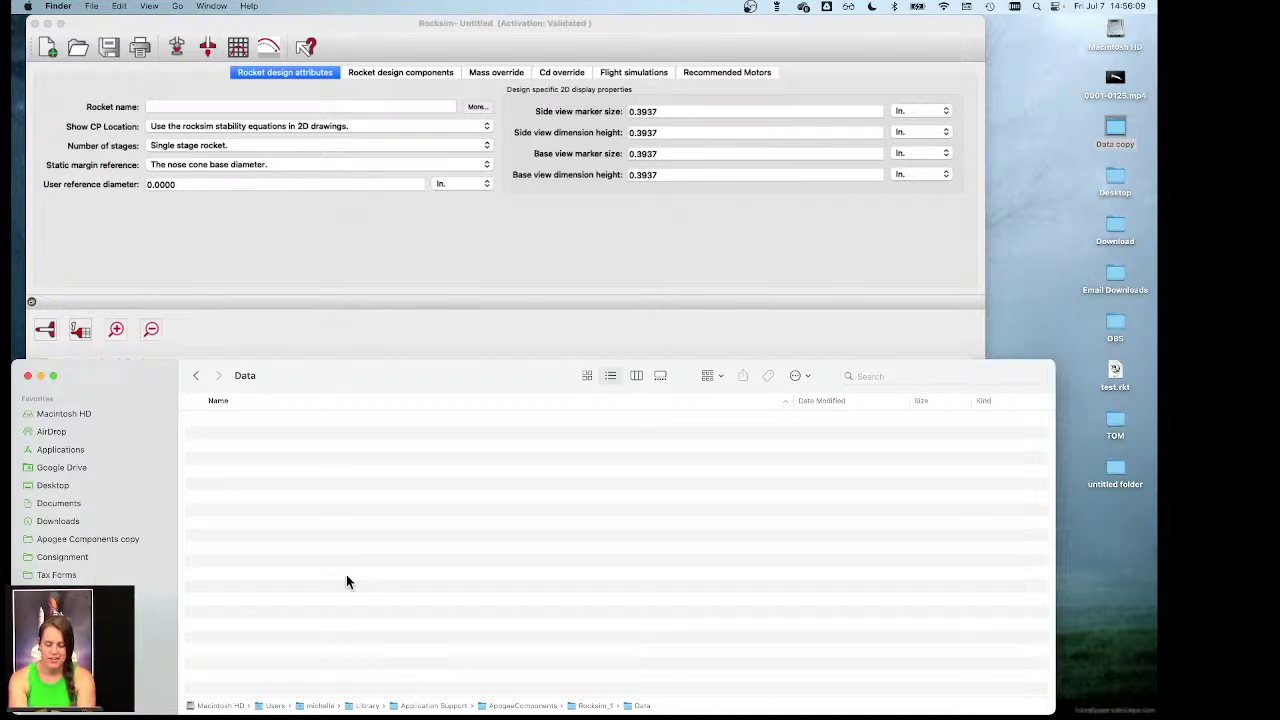
{"action": "left_click", "coordinate": [196, 378]}
Step: In Chrome, open the Loading Missing Motors Back Into RockSim guide on the Apogee site and view its data file downloads
{"action": "mouse_move", "coordinate": [312, 700]}
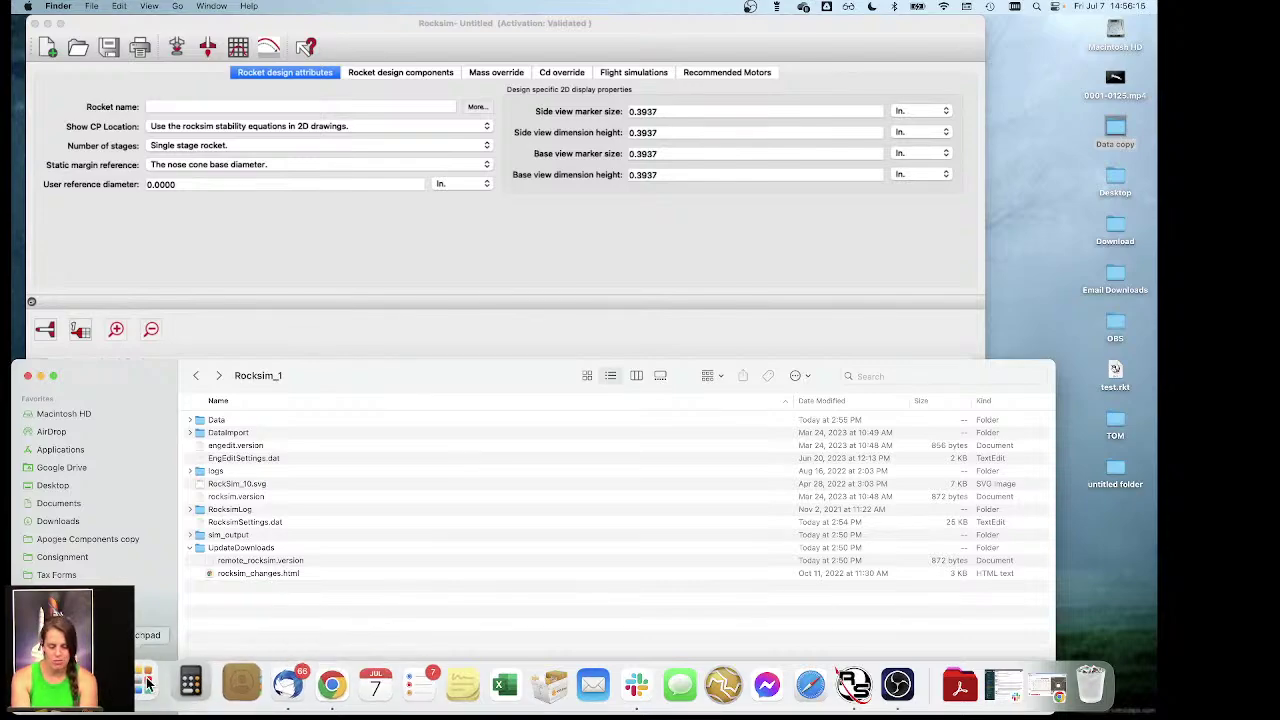
{"action": "left_click", "coordinate": [320, 684]}
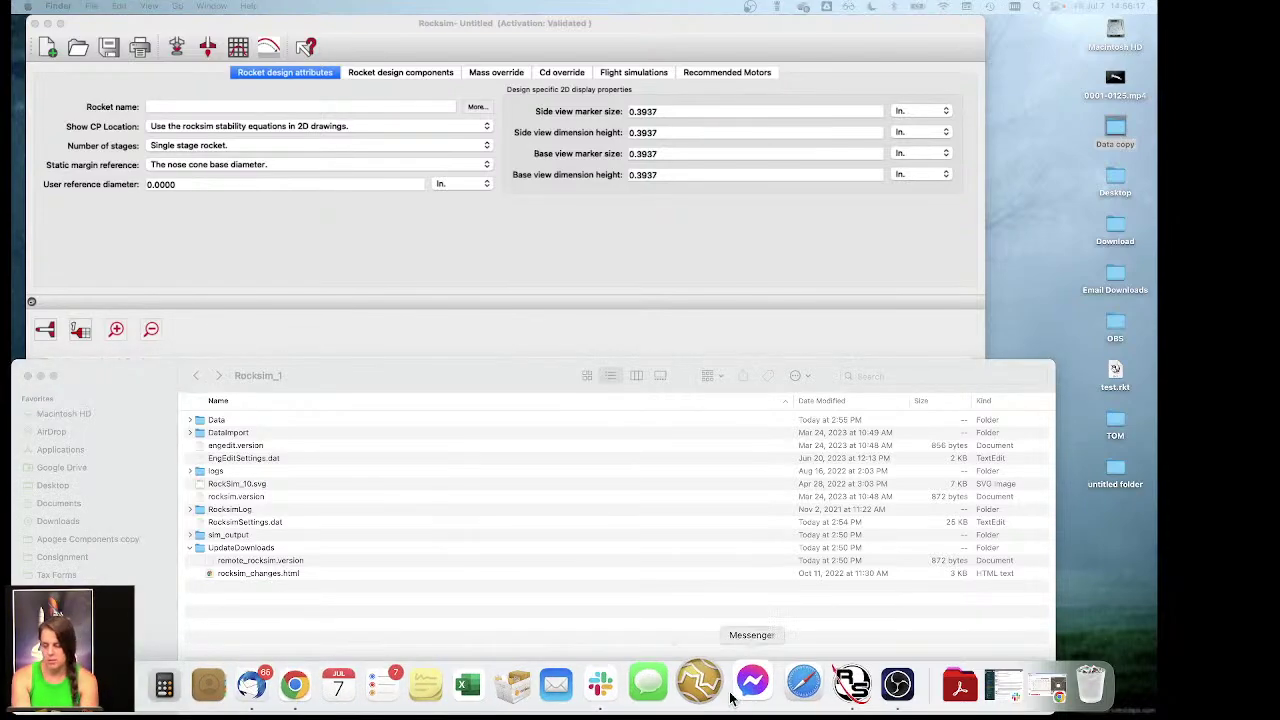
{"action": "left_click", "coordinate": [1030, 686]}
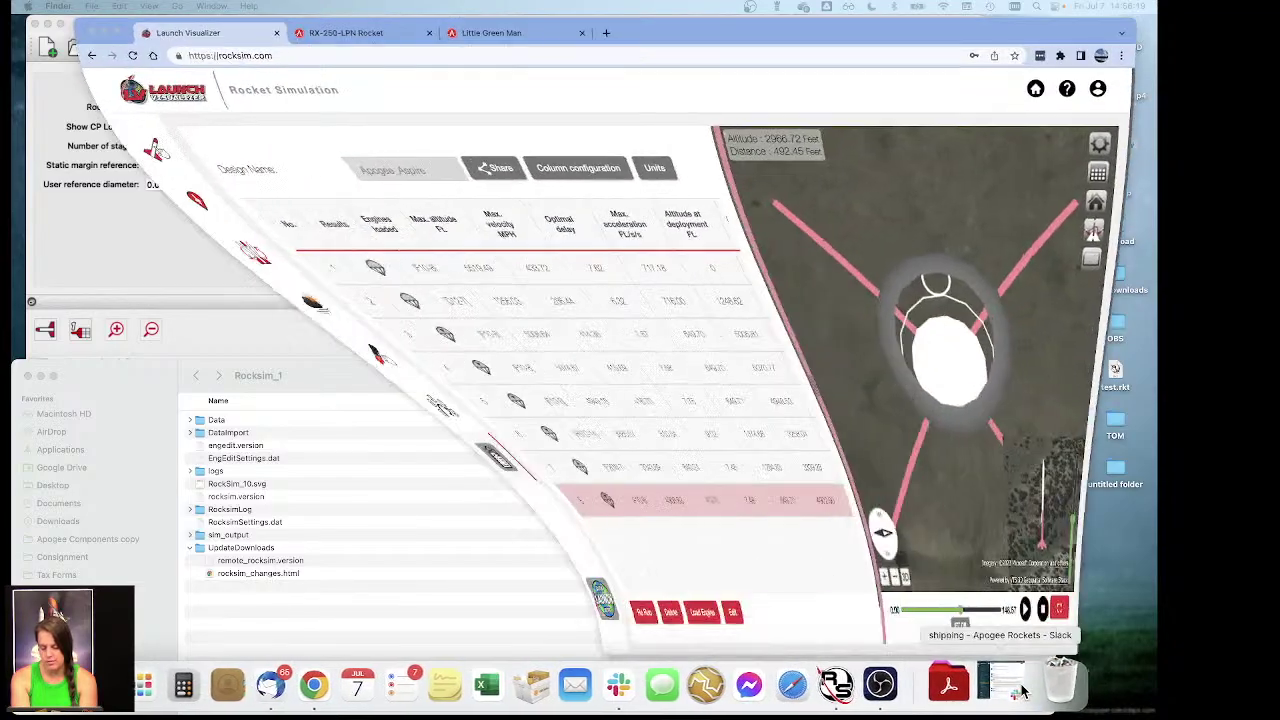
{"action": "left_click", "coordinate": [514, 37]}
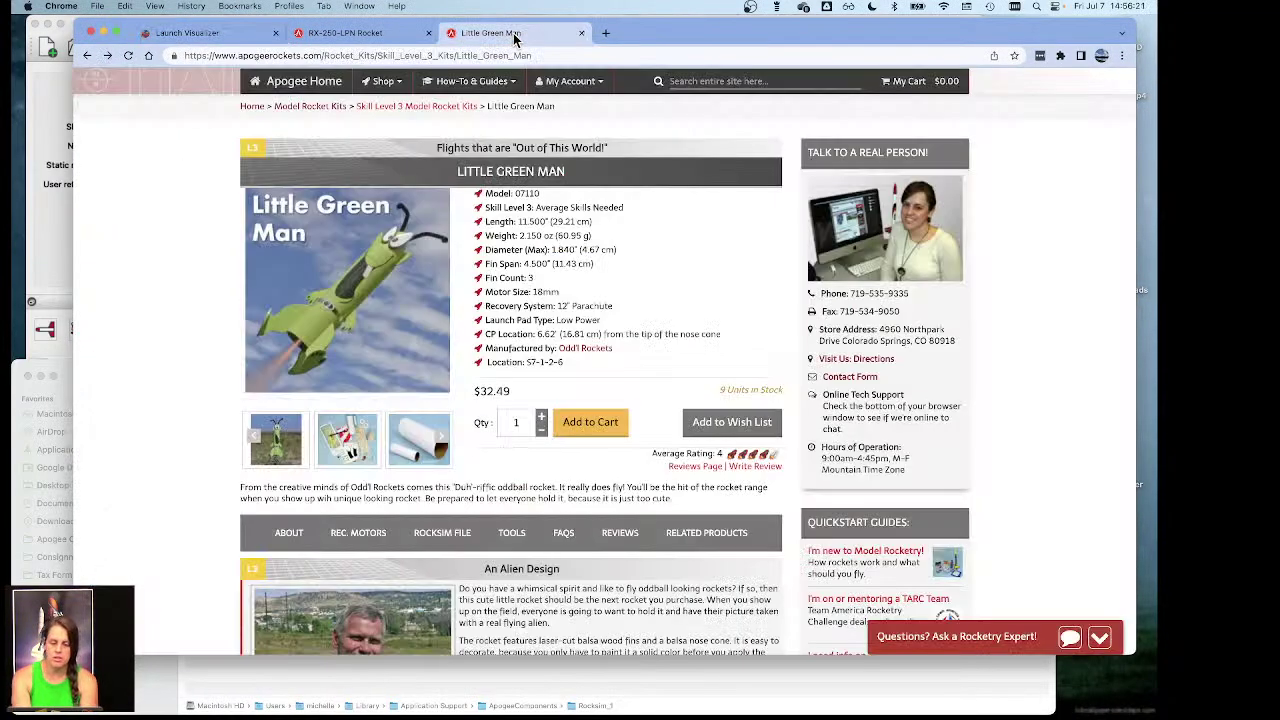
{"action": "scroll", "coordinate": [476, 191], "scroll_direction": "up", "scroll_amount": 2}
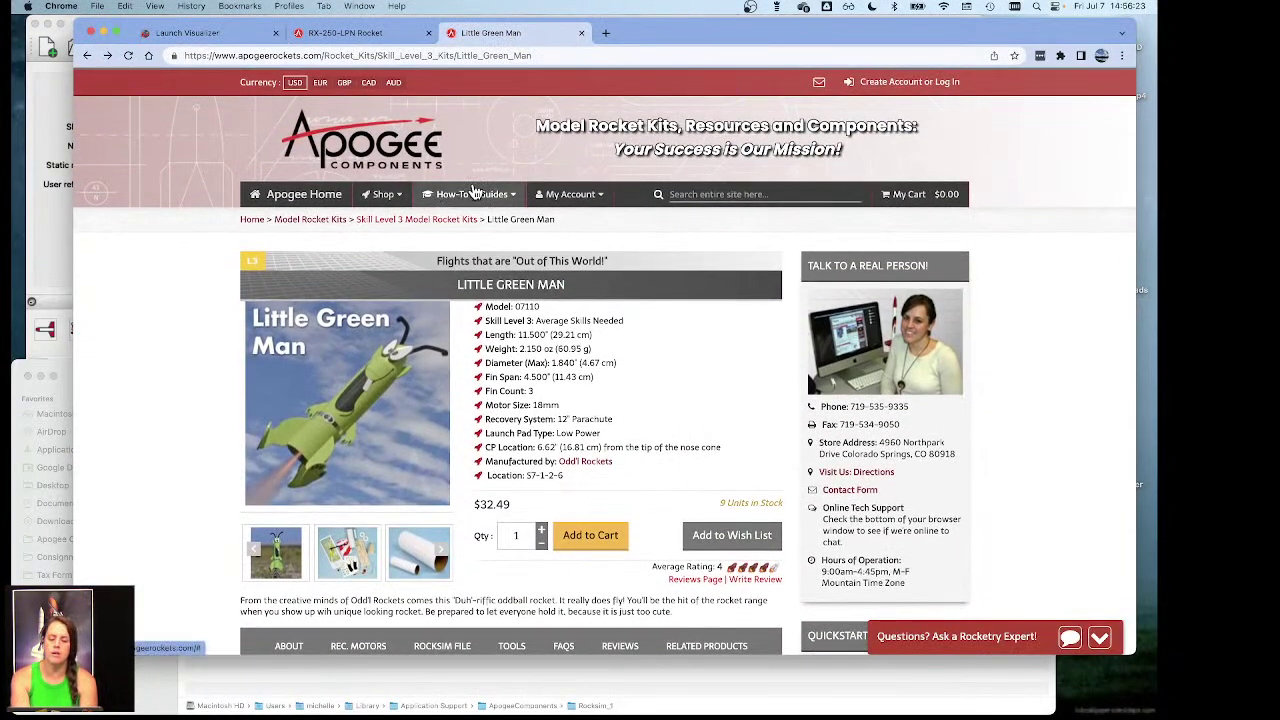
{"action": "left_click", "coordinate": [476, 193]}
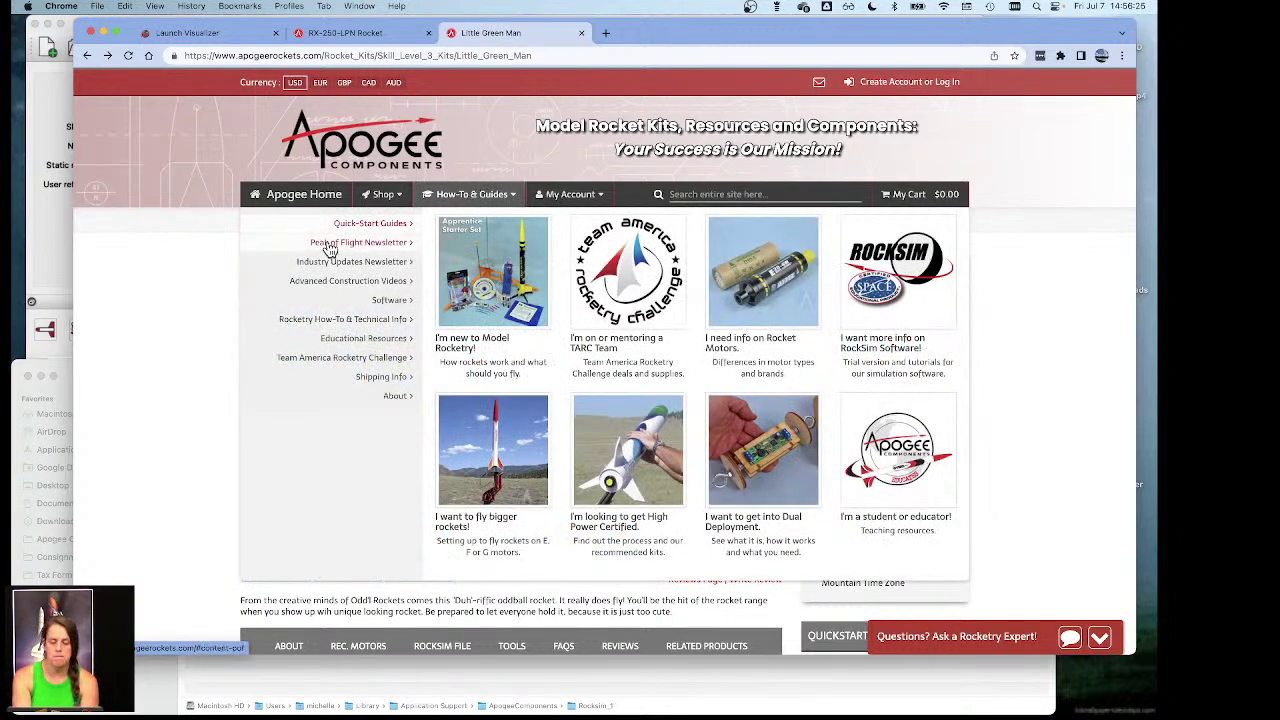
{"action": "mouse_move", "coordinate": [398, 302]}
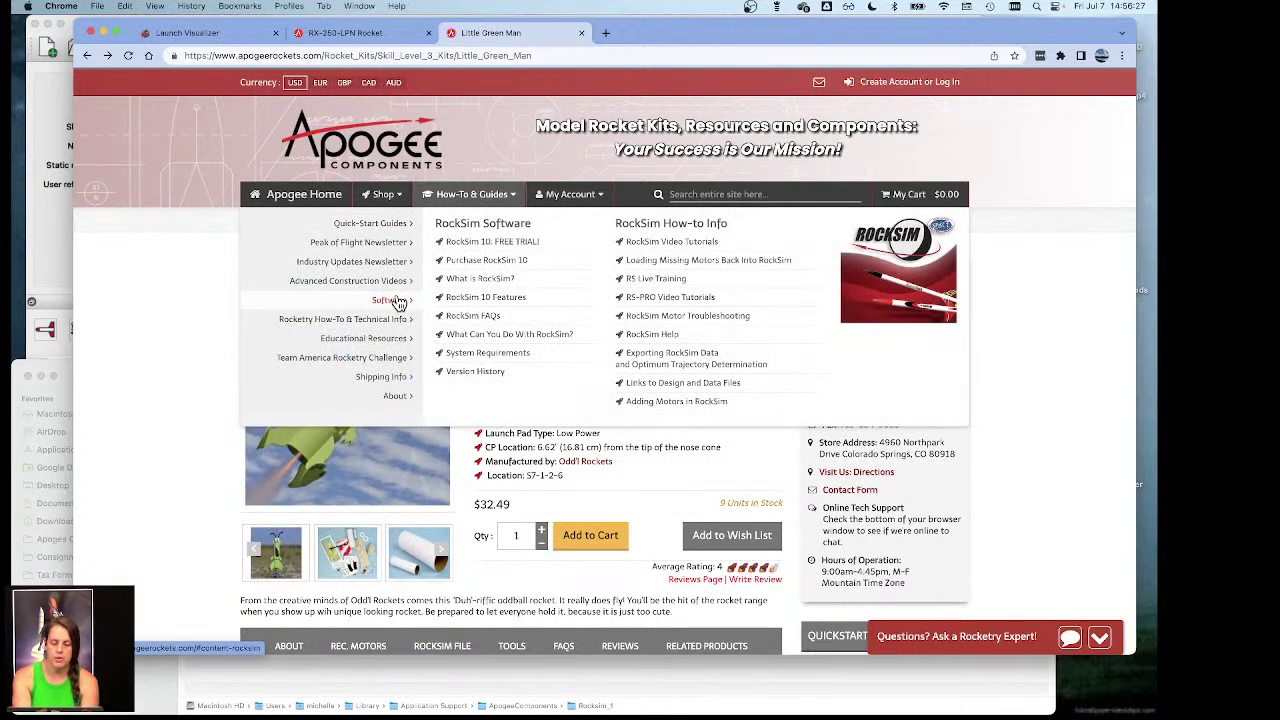
{"action": "left_click", "coordinate": [732, 262]}
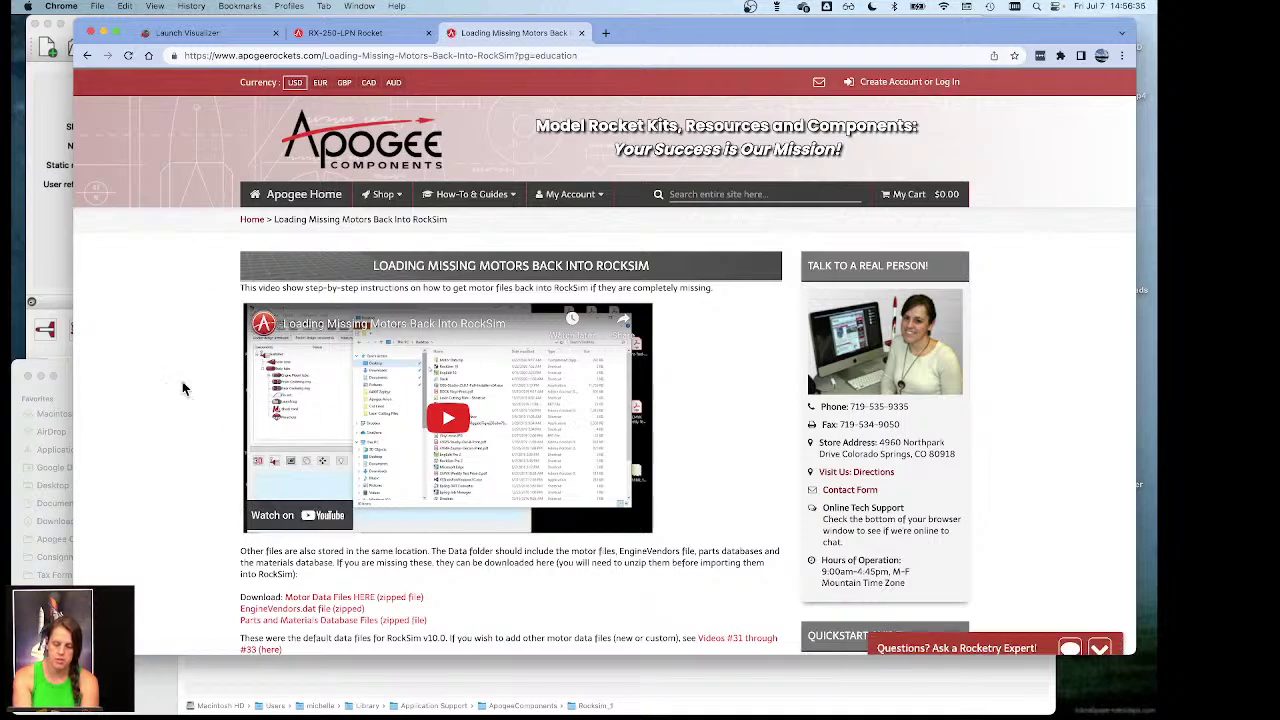
{"action": "scroll", "coordinate": [182, 381], "scroll_direction": "down", "scroll_amount": 5}
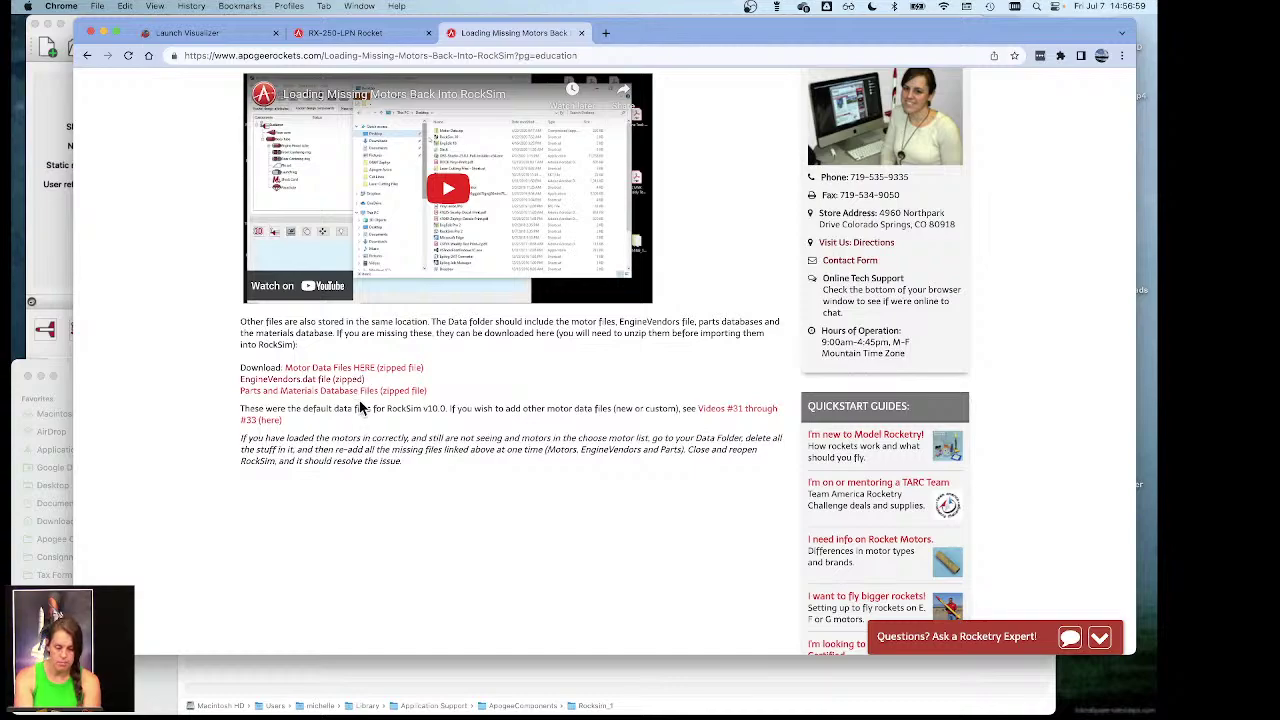
Step: Open the Data folder from Rocksim_1 in Finder and return to the download page in Chrome
{"action": "left_click", "coordinate": [311, 671]}
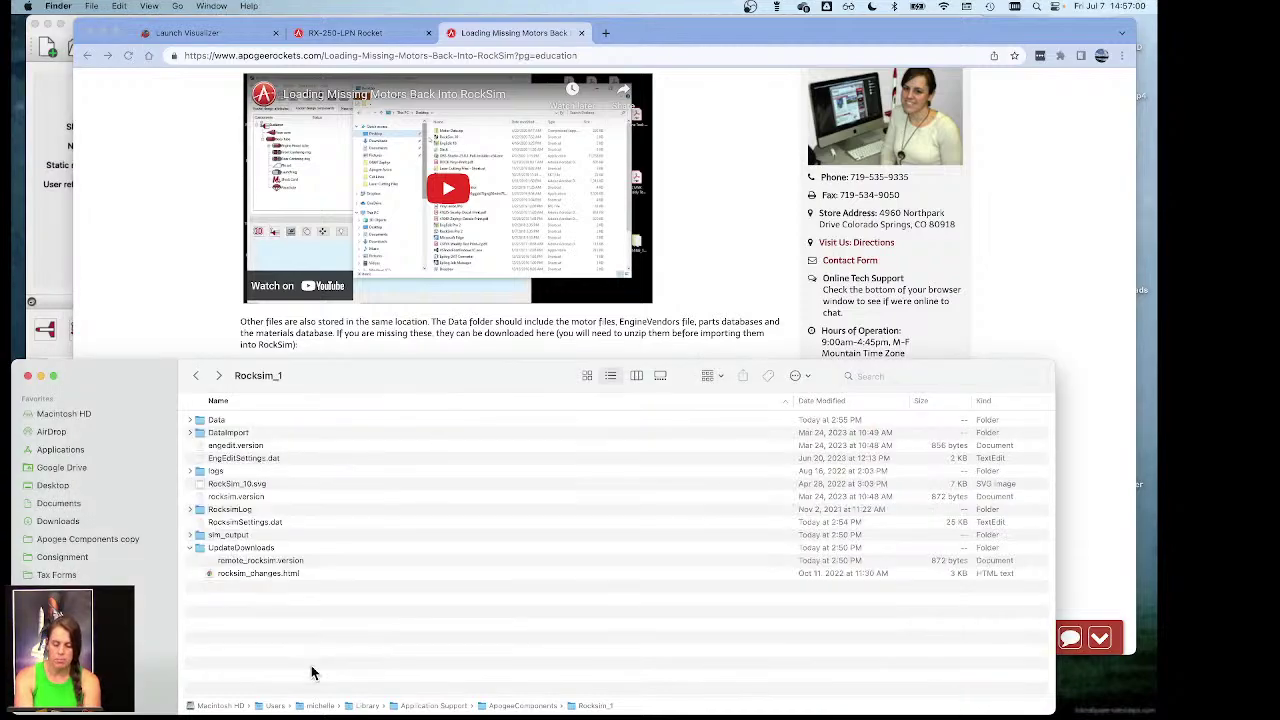
{"action": "double_click", "coordinate": [241, 421]}
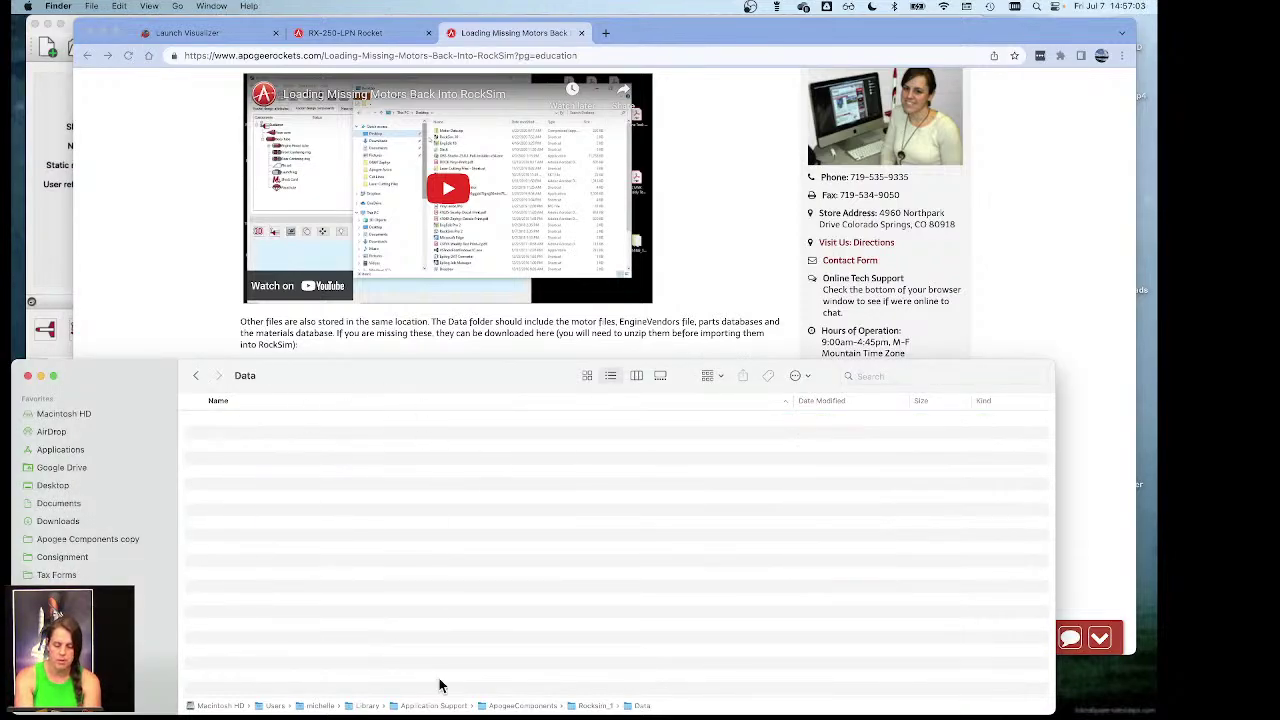
{"action": "left_click", "coordinate": [146, 256]}
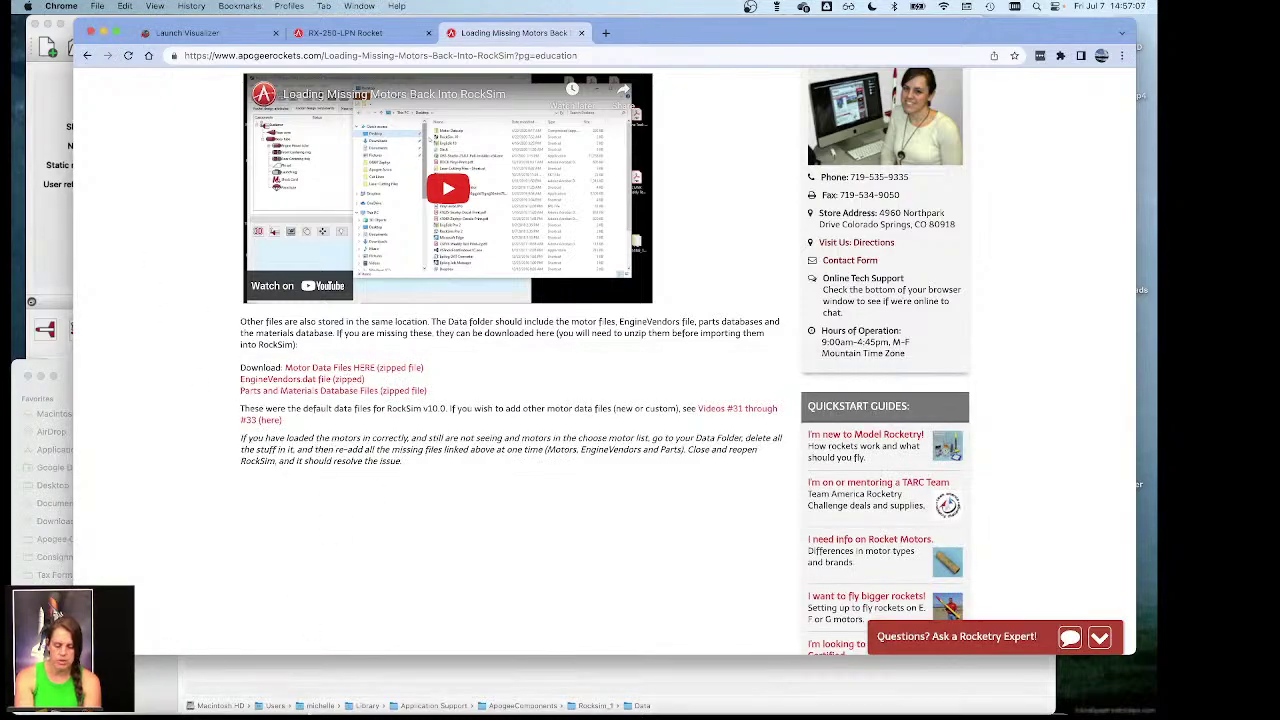
Step: In Finder, return to Rocksim_1, inspect the DataImport folder, and expand the Data folder in the list
{"action": "left_click", "coordinate": [350, 685]}
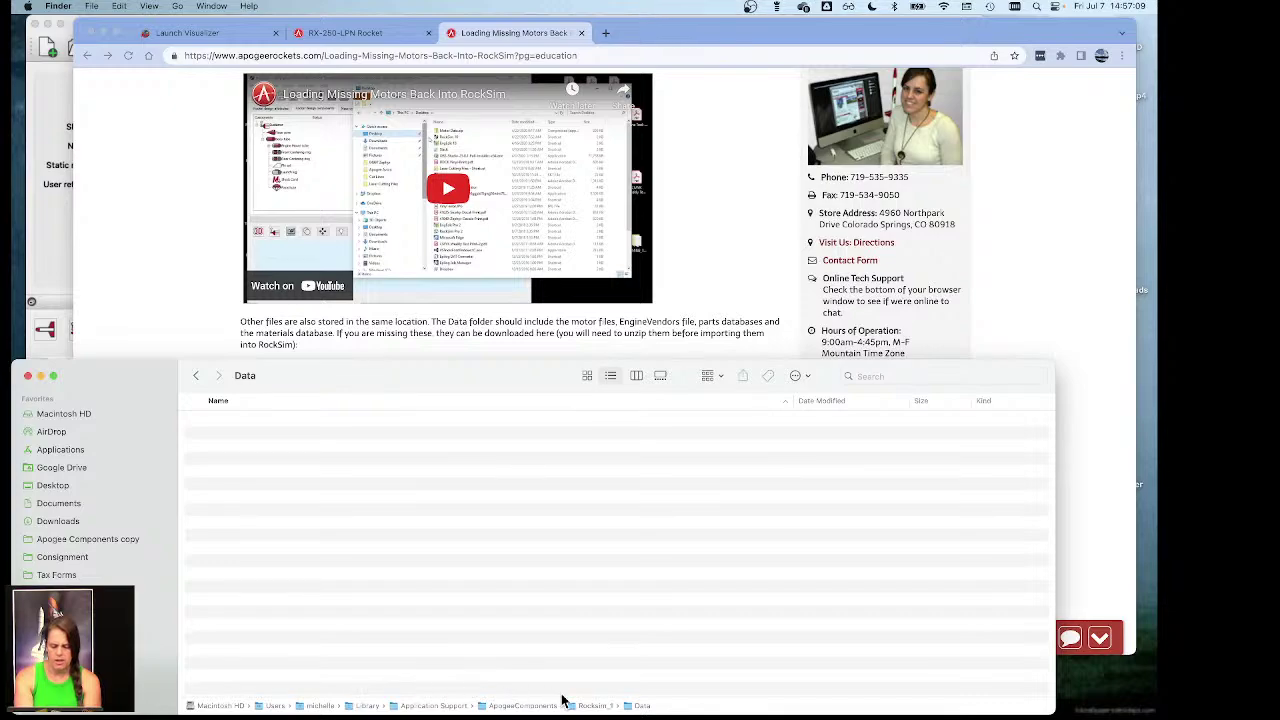
{"action": "left_click", "coordinate": [592, 706]}
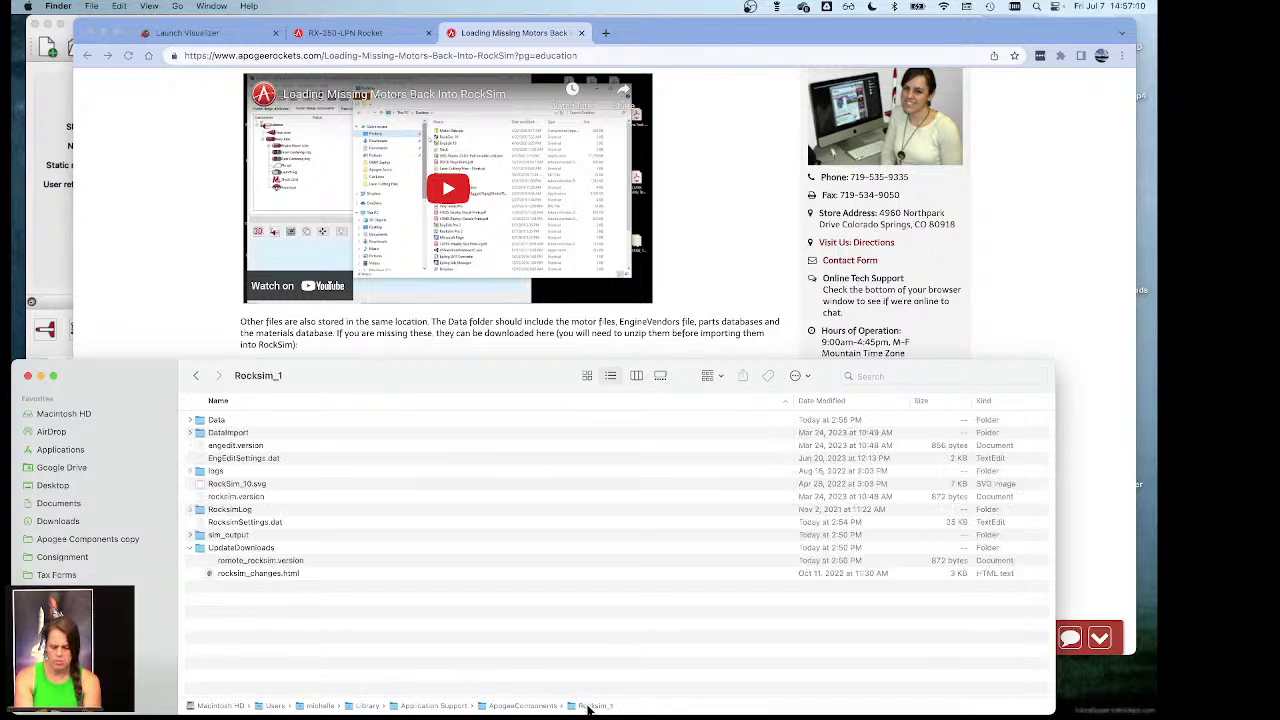
{"action": "double_click", "coordinate": [244, 433]}
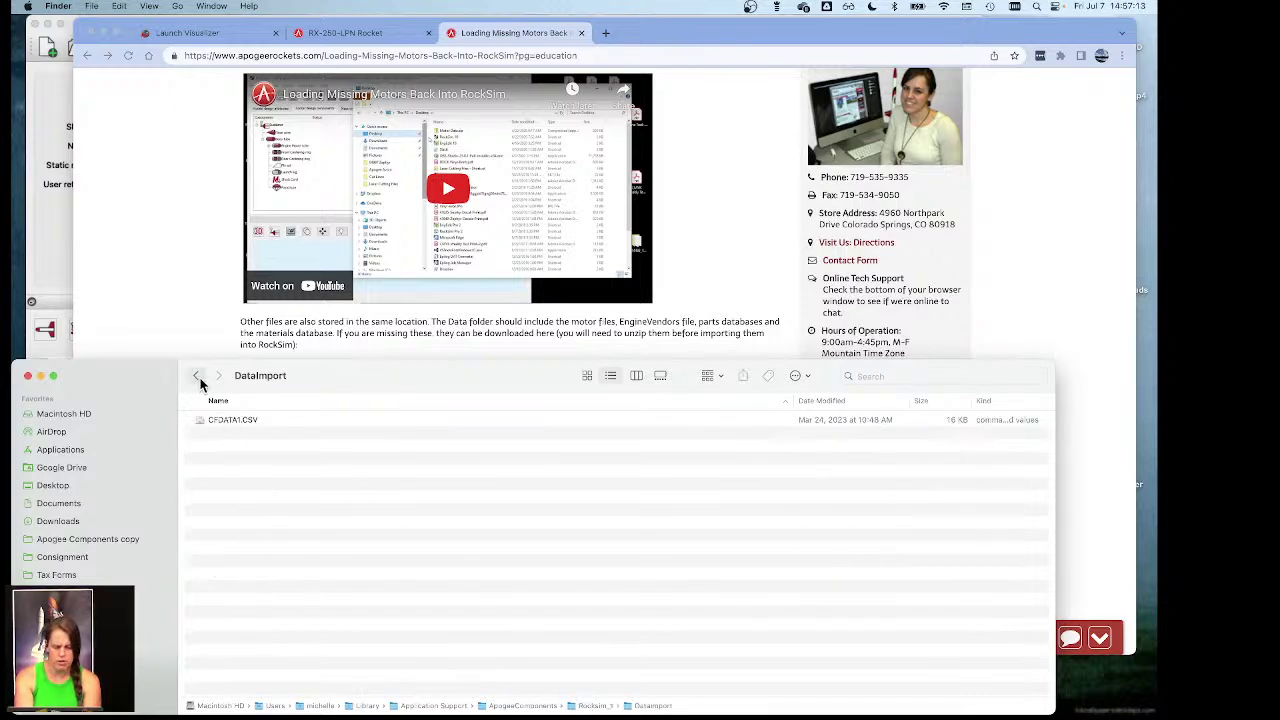
{"action": "left_click", "coordinate": [196, 375]}
{"action": "left_click", "coordinate": [278, 420]}
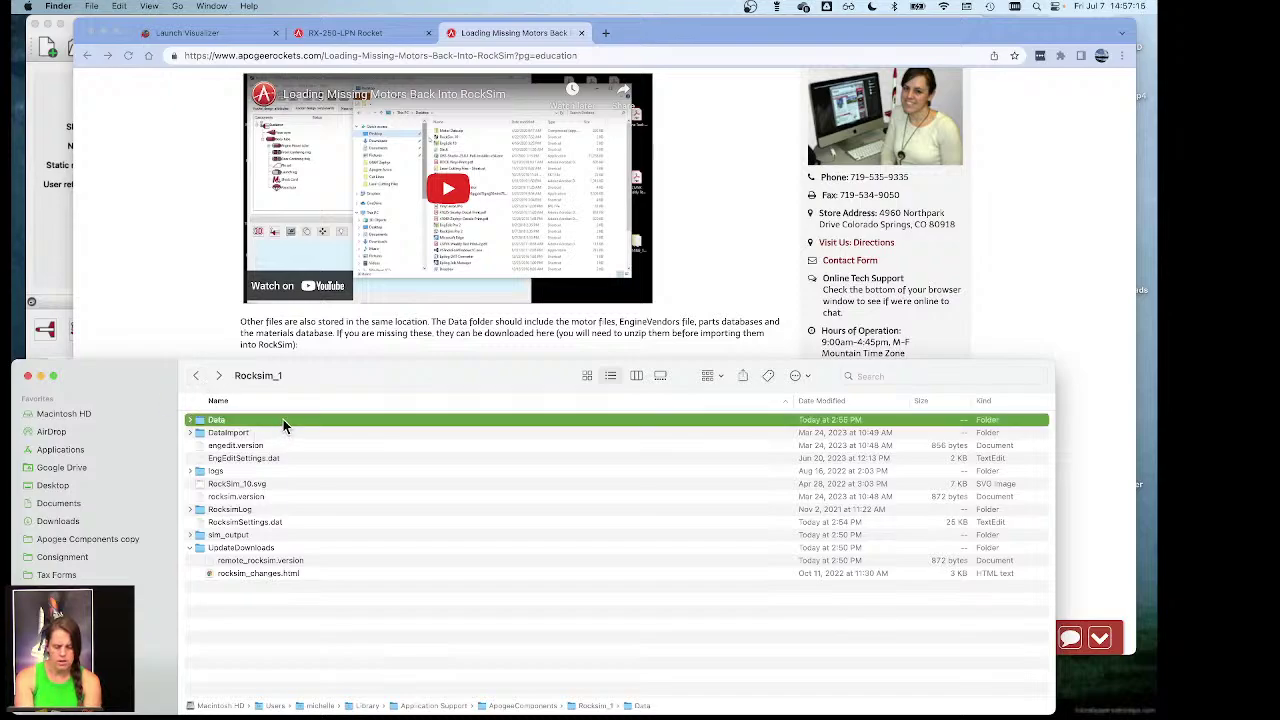
{"action": "left_click", "coordinate": [189, 421]}
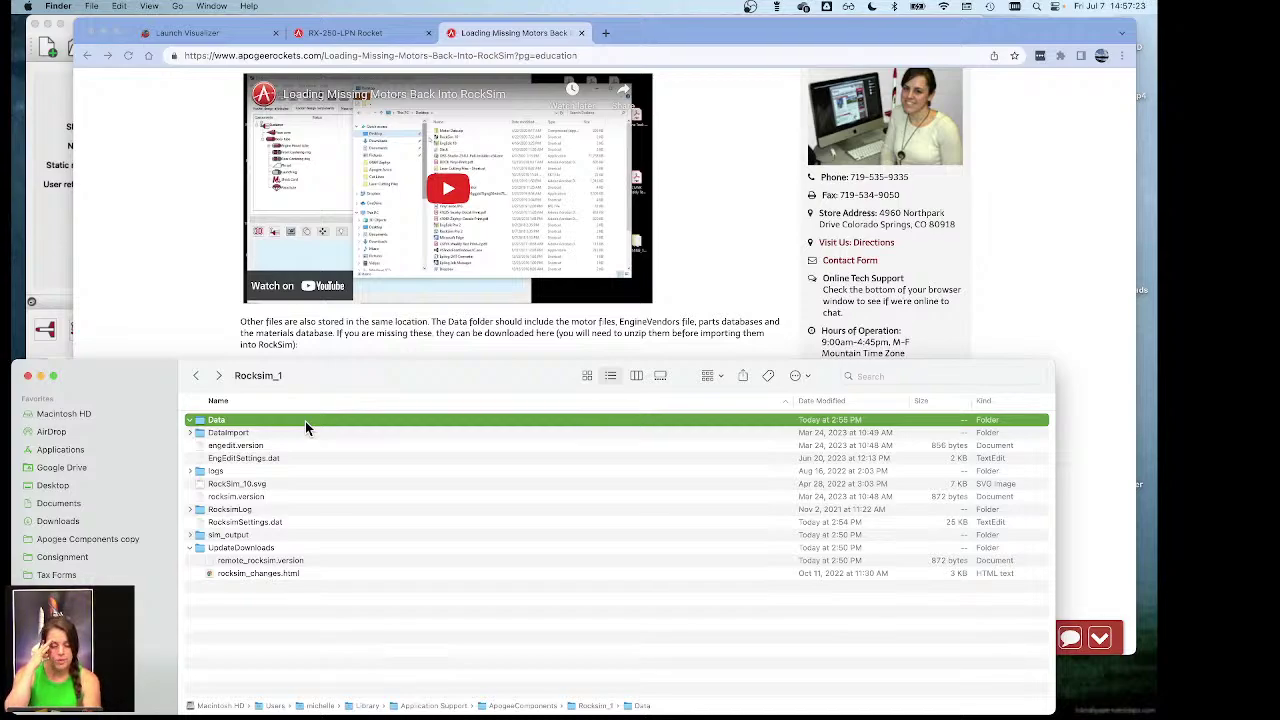
Step: In Chrome, reopen the Loading Missing Motors Back Into RockSim guide, review its download links, and switch back to RockSim
{"action": "left_click", "coordinate": [181, 207]}
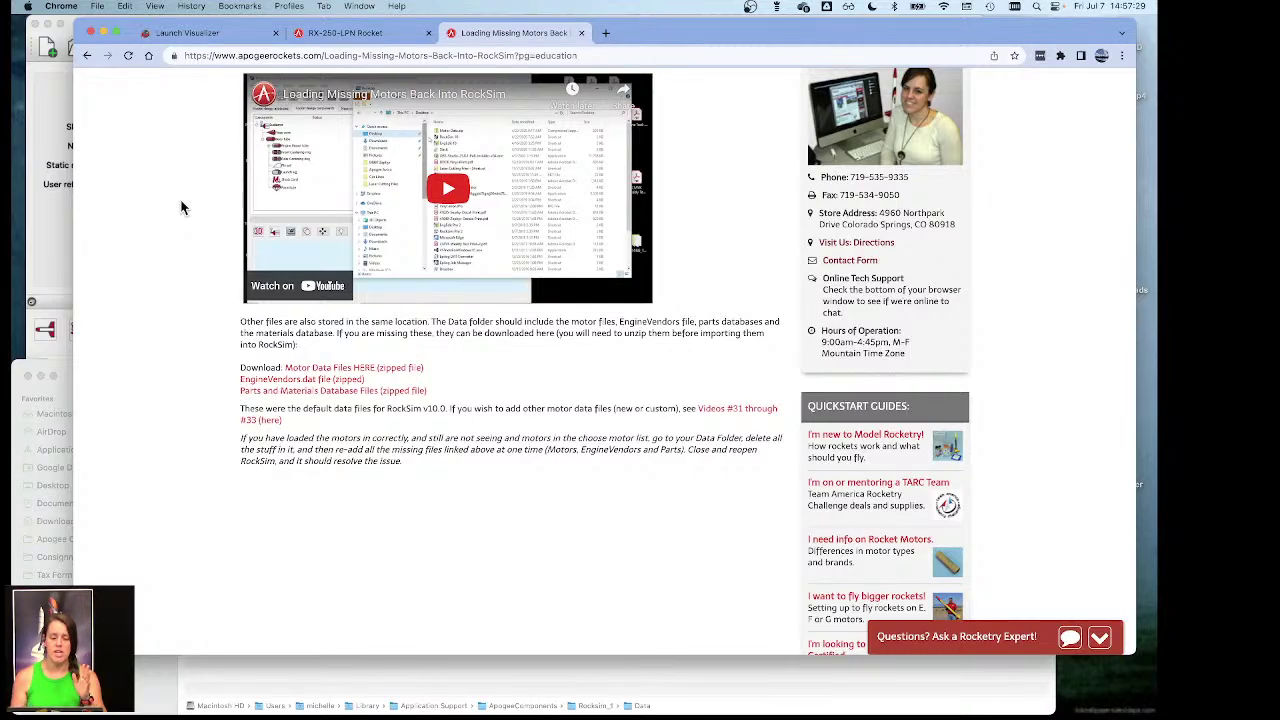
{"action": "scroll", "coordinate": [181, 207], "scroll_direction": "up", "scroll_amount": 5}
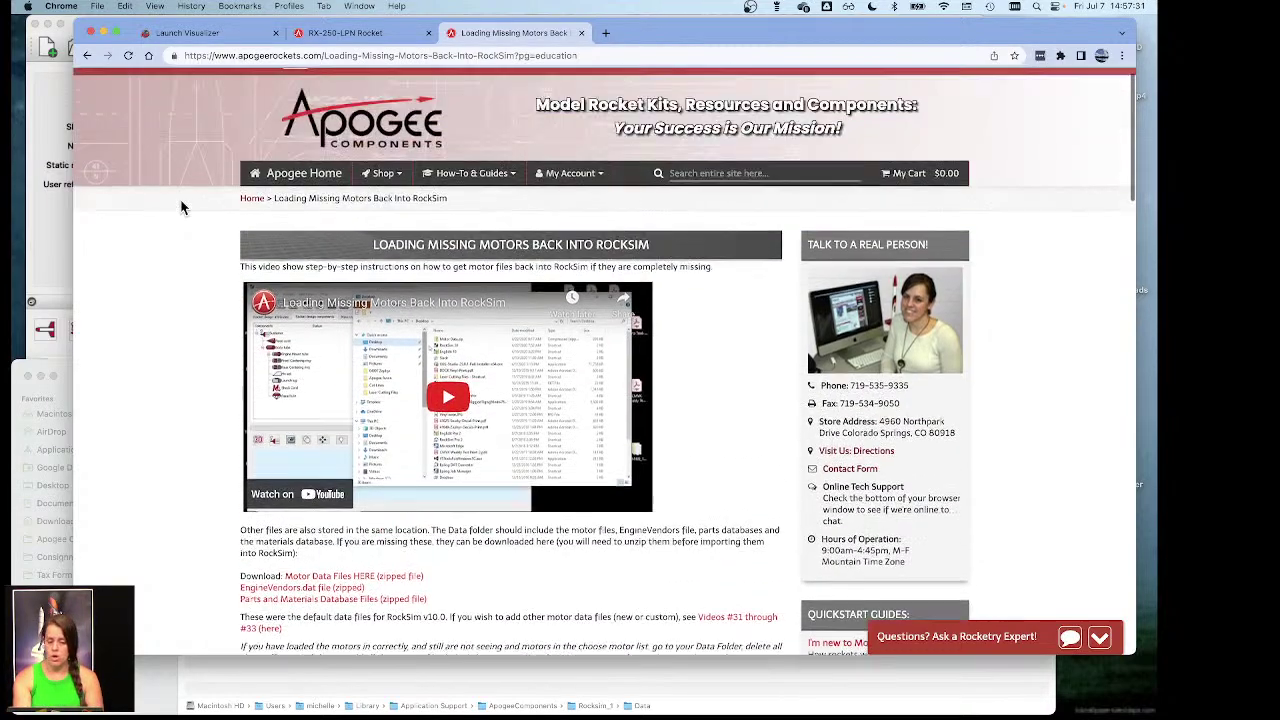
{"action": "left_click", "coordinate": [478, 198]}
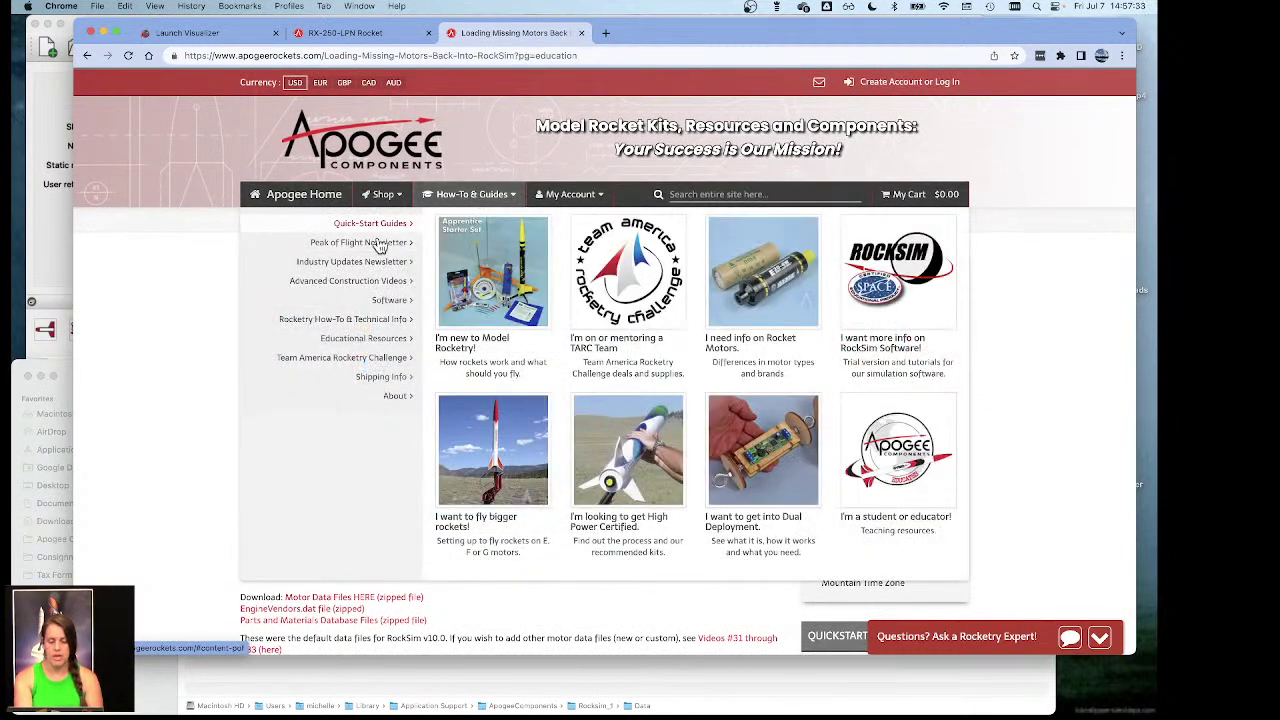
{"action": "mouse_move", "coordinate": [392, 307]}
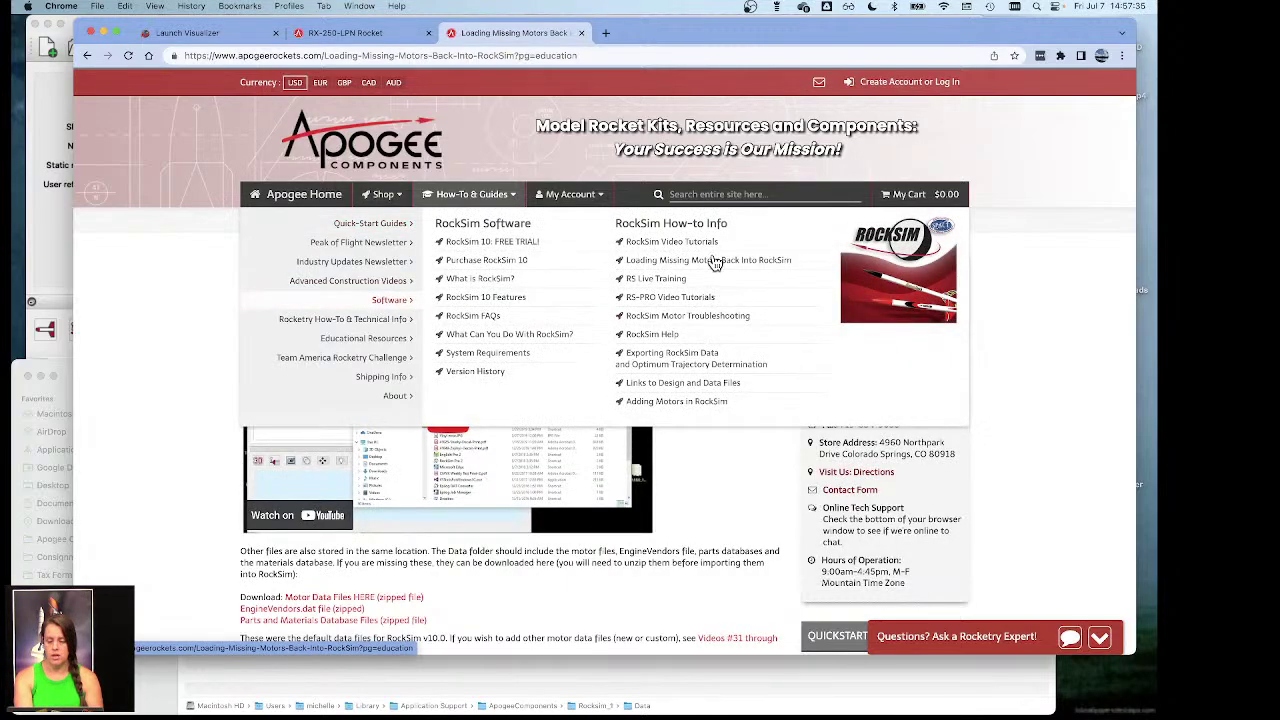
{"action": "left_click", "coordinate": [720, 265]}
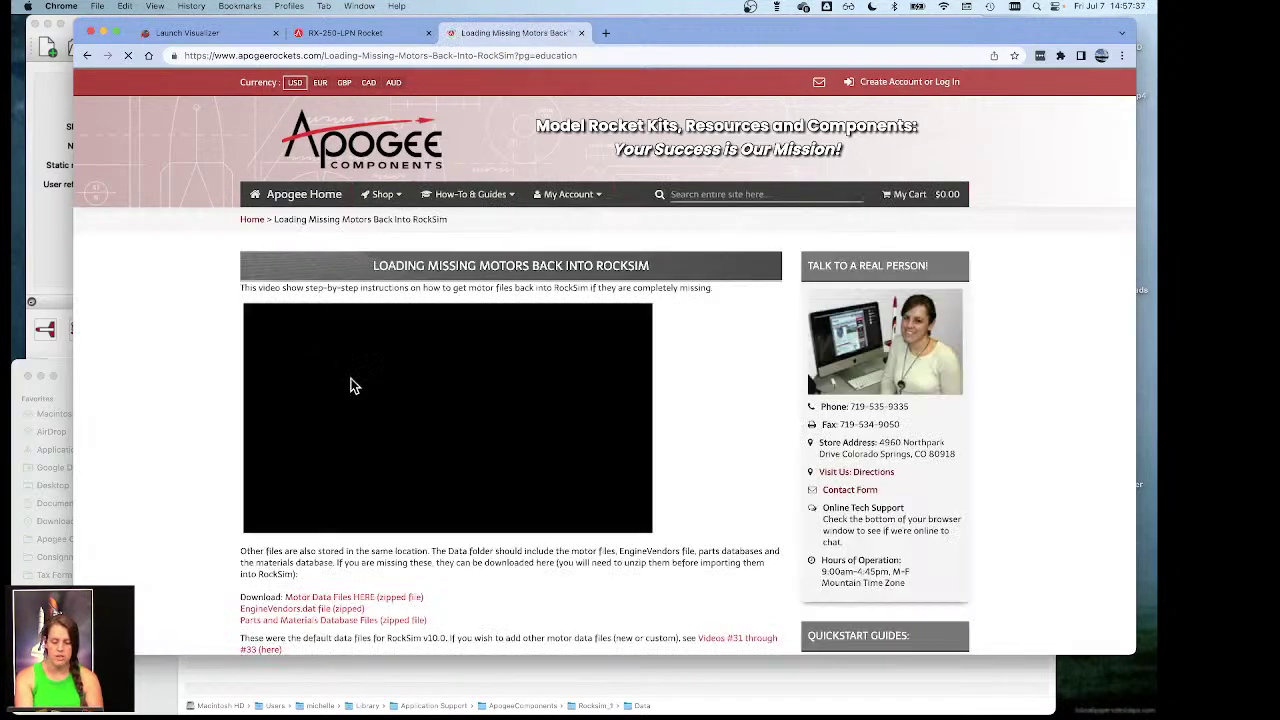
{"action": "scroll", "coordinate": [350, 400], "scroll_direction": "down", "scroll_amount": 3}
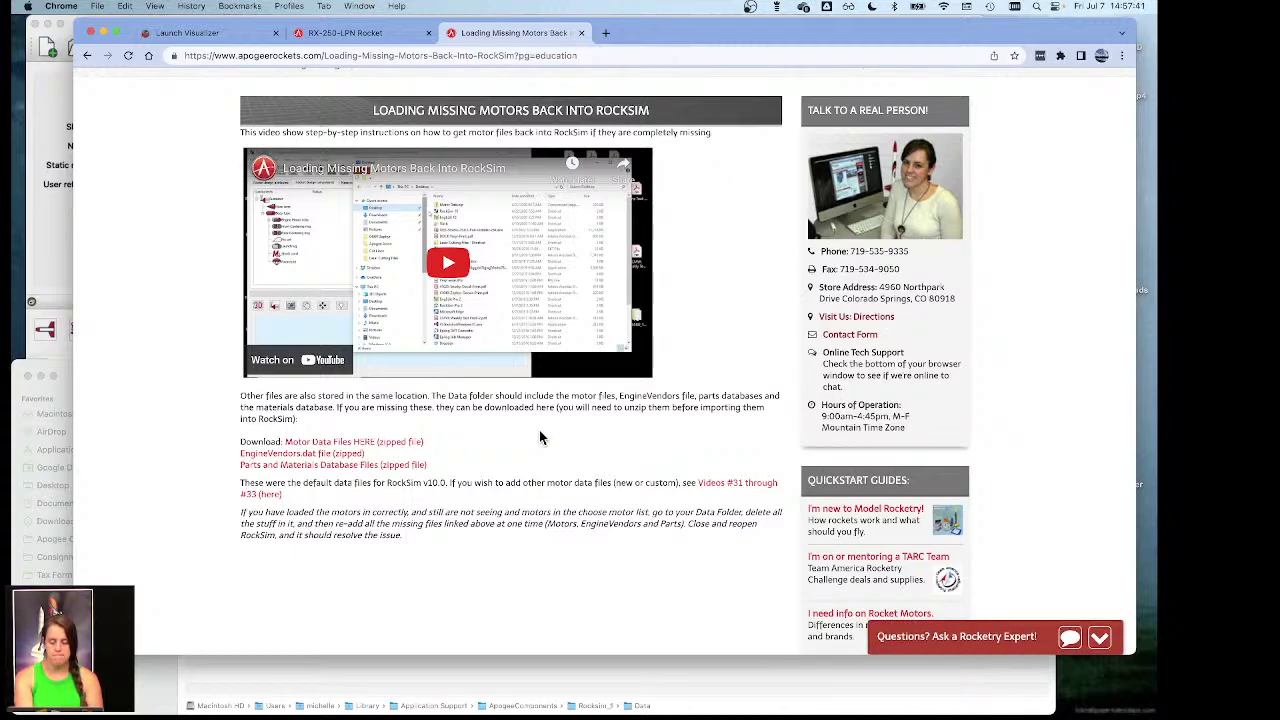
{"action": "scroll", "coordinate": [534, 483], "scroll_direction": "up", "scroll_amount": 3}
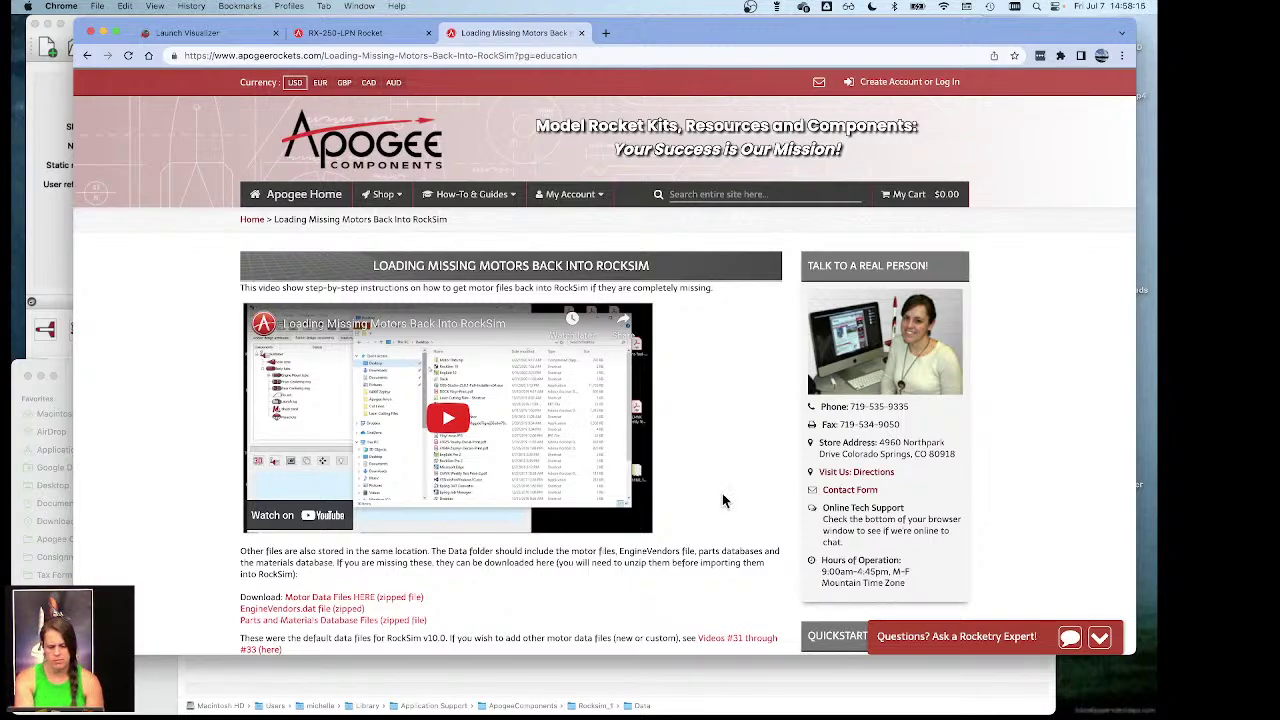
{"action": "left_click", "coordinate": [46, 176]}
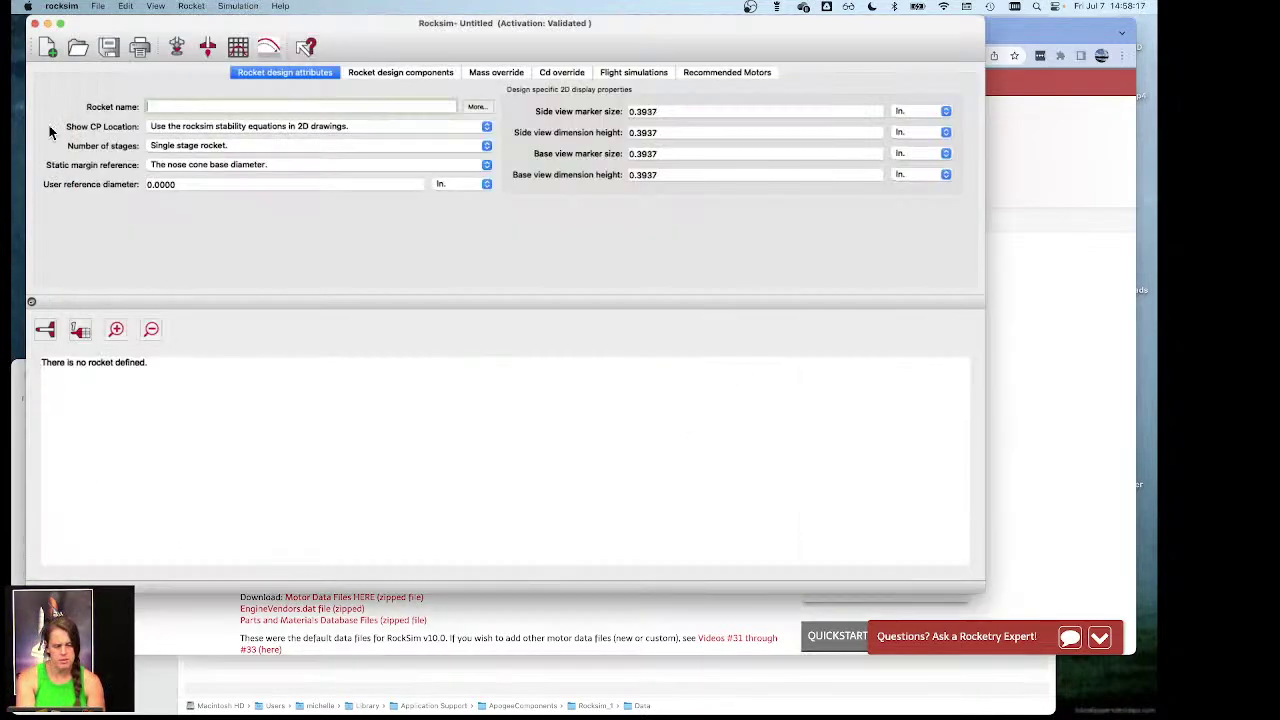
Step: Reset RockSim to its factory default settings from the miscellaneous application preferences and confirm the reset
{"action": "left_click", "coordinate": [61, 6]}
{"action": "left_click", "coordinate": [72, 46]}
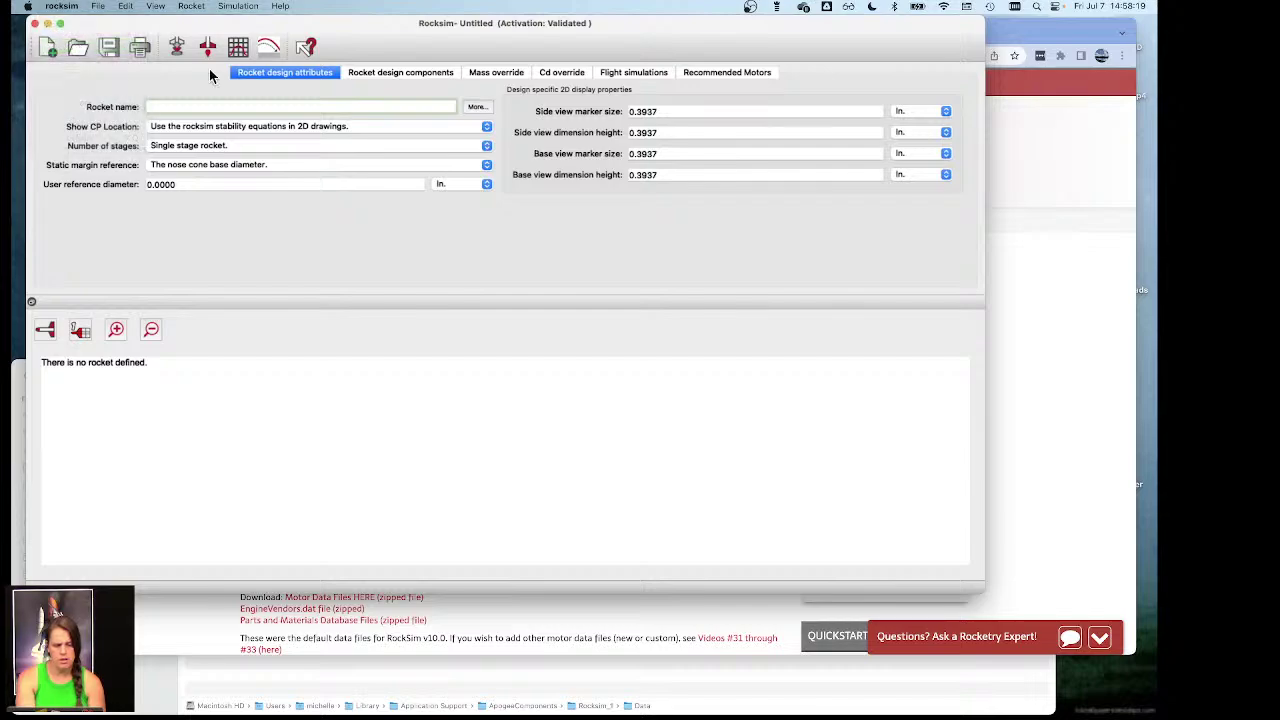
{"action": "left_click", "coordinate": [684, 88]}
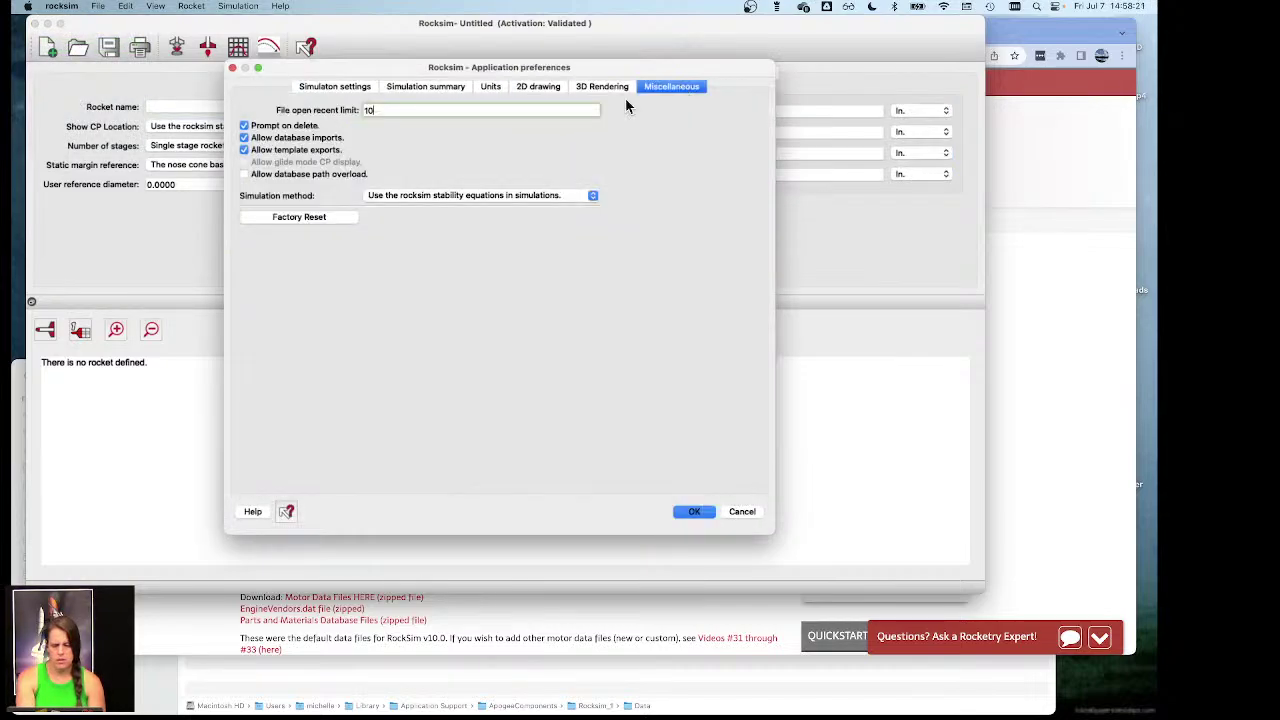
{"action": "left_click", "coordinate": [288, 217]}
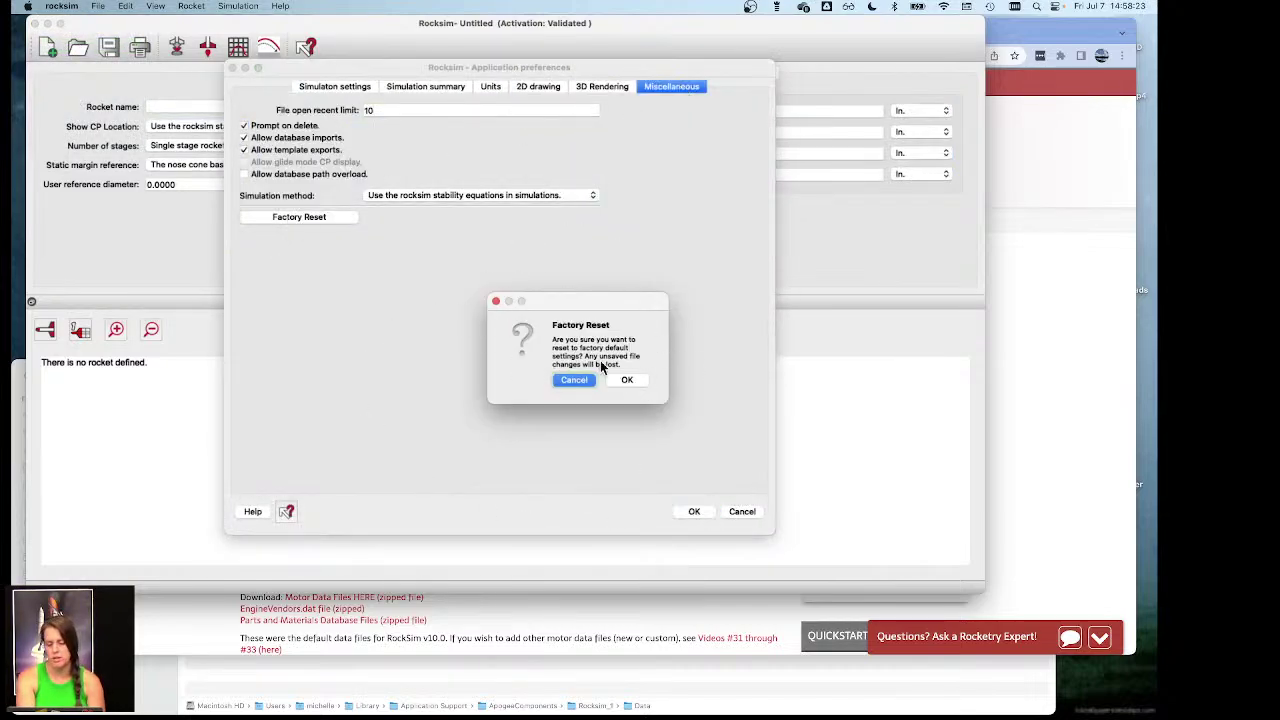
{"action": "left_click", "coordinate": [627, 380]}
{"action": "left_click", "coordinate": [627, 382]}
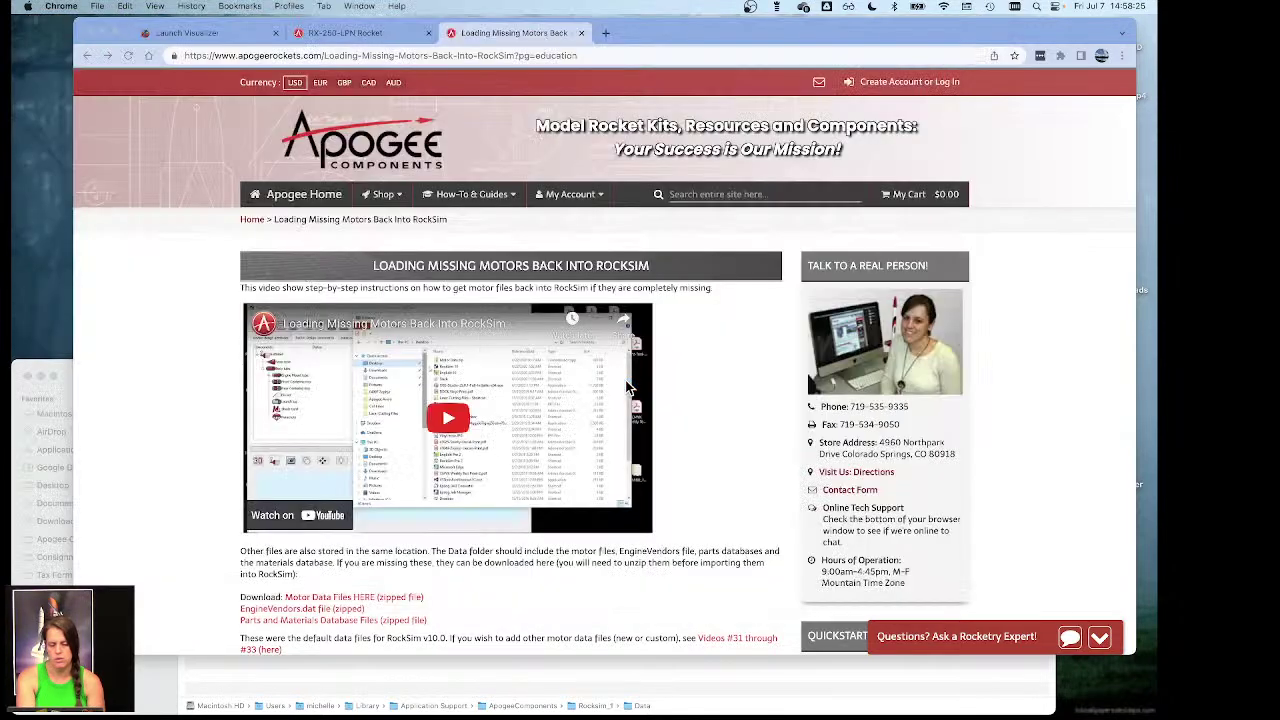
Step: Relaunch RockSim, minimise the Chrome window behind it, and dismiss the RockSim problem report without reopening the application
{"action": "double_click", "coordinate": [521, 683]}
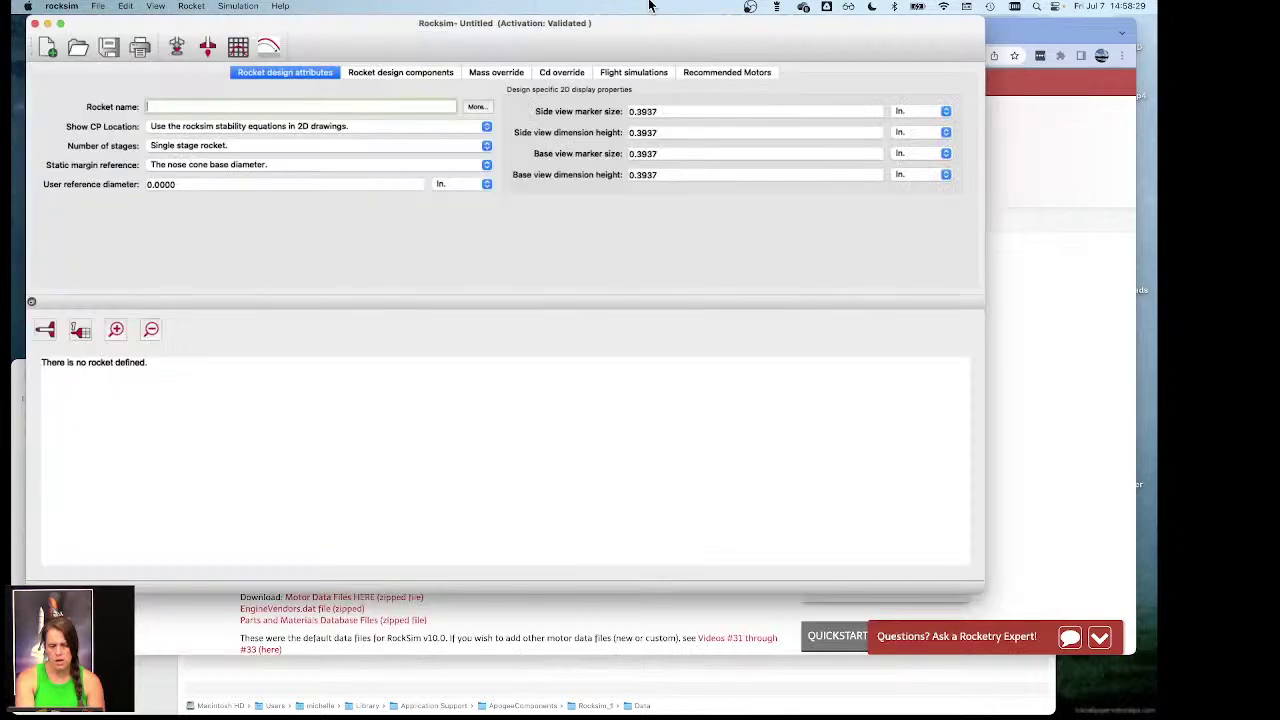
{"action": "left_click_drag", "start_coordinate": [640, 29], "coordinate": [625, 41]}
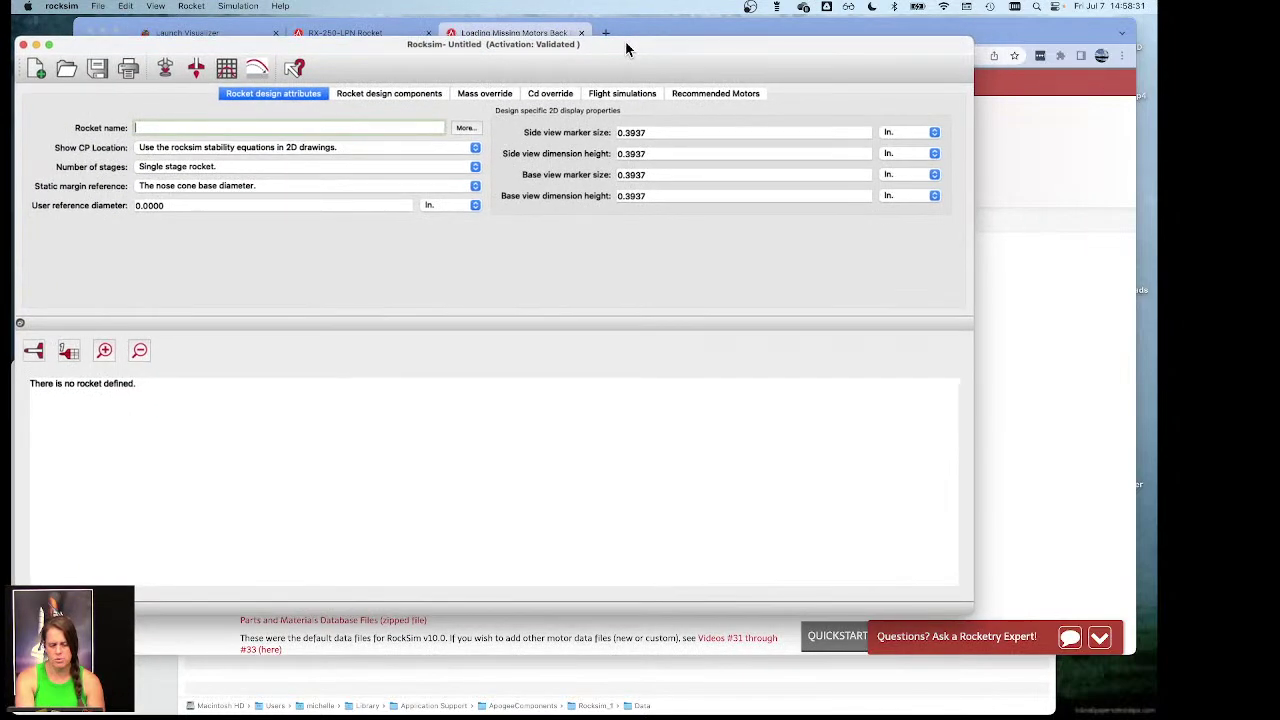
{"action": "left_click", "coordinate": [658, 33]}
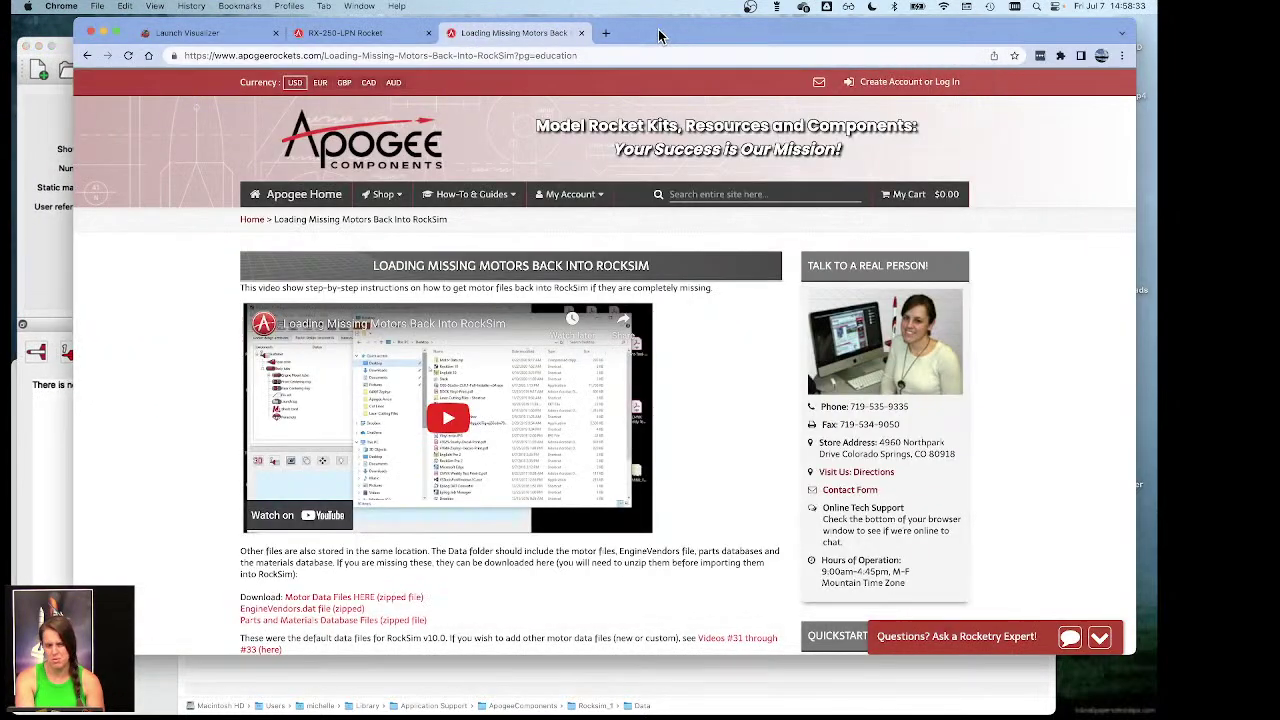
{"action": "left_click", "coordinate": [102, 33]}
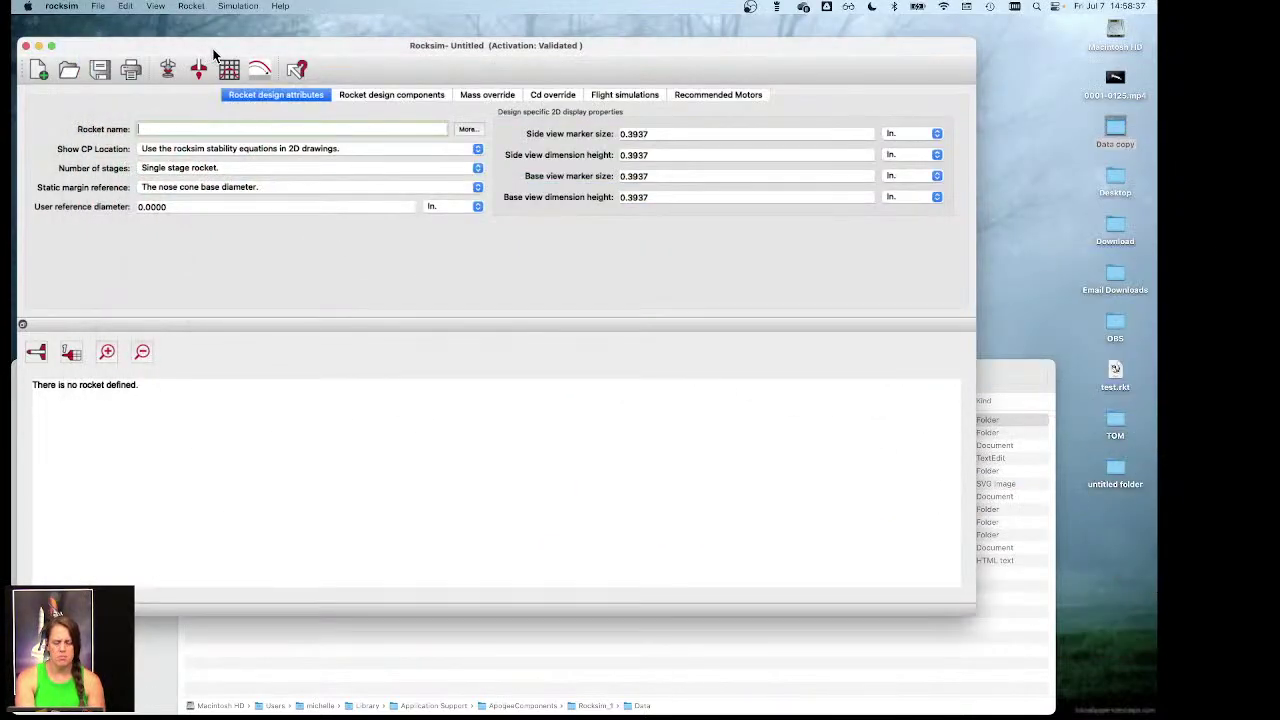
{"action": "left_click_drag", "start_coordinate": [221, 48], "coordinate": [228, 35]}
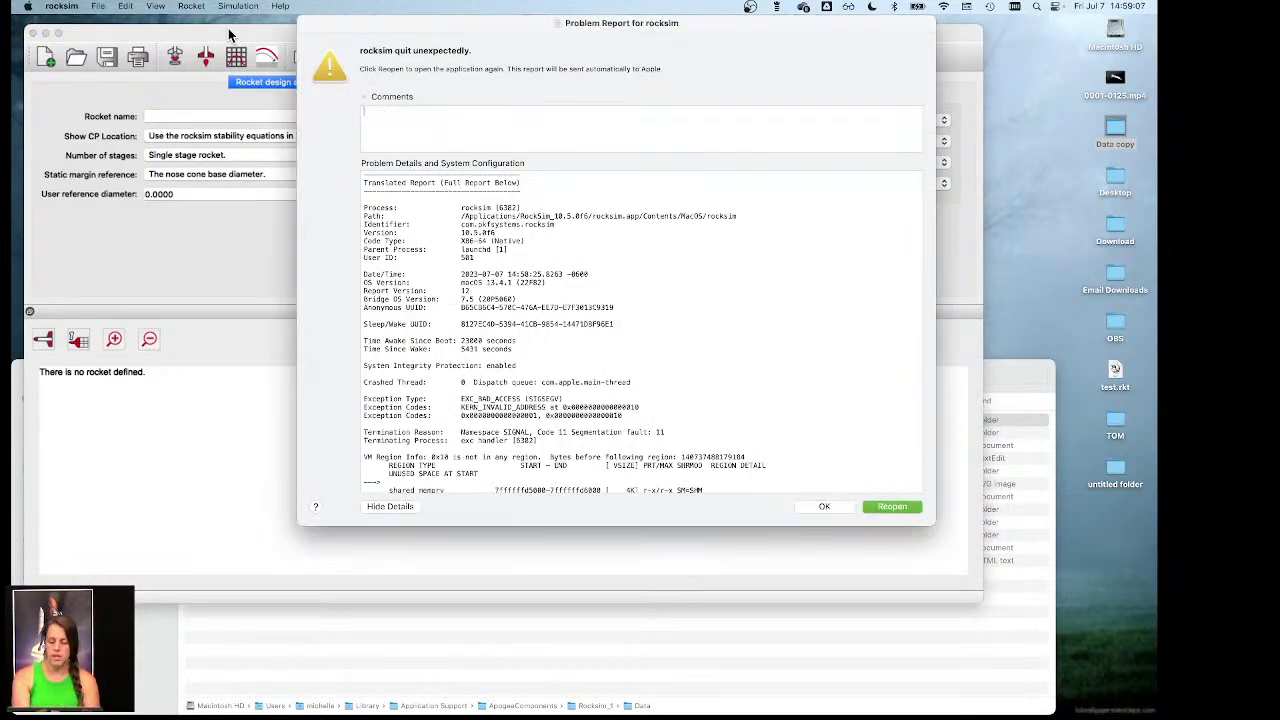
{"action": "left_click", "coordinate": [824, 507]}
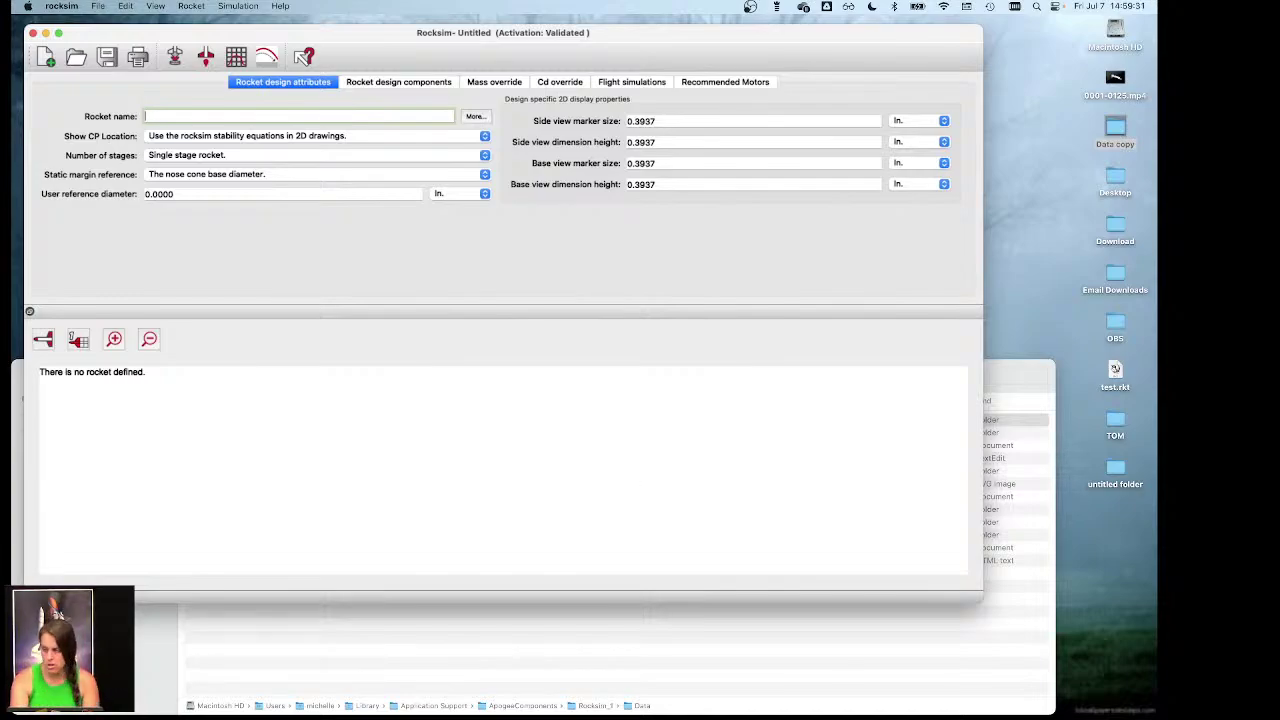
Step: Return to the Apogee site in Chrome and open How Rocket Engines Work from the rocketry technical information pages
{"action": "left_click", "coordinate": [1022, 692]}
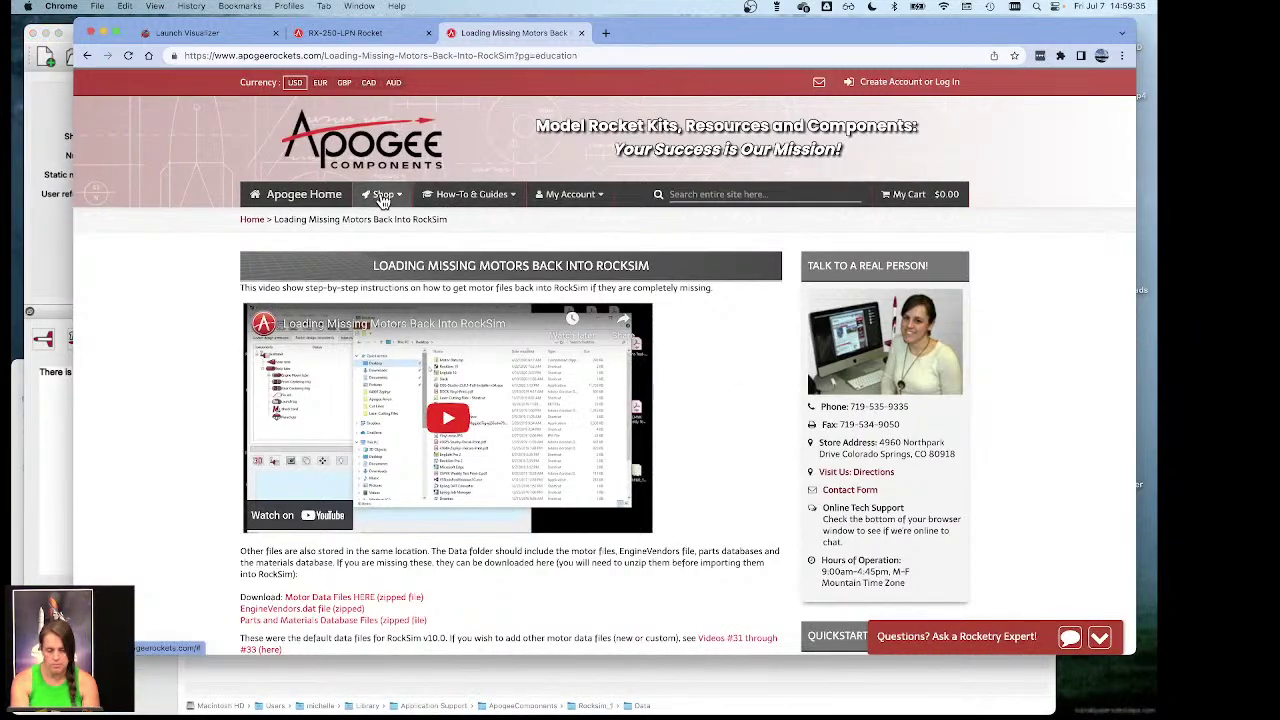
{"action": "left_click", "coordinate": [445, 194]}
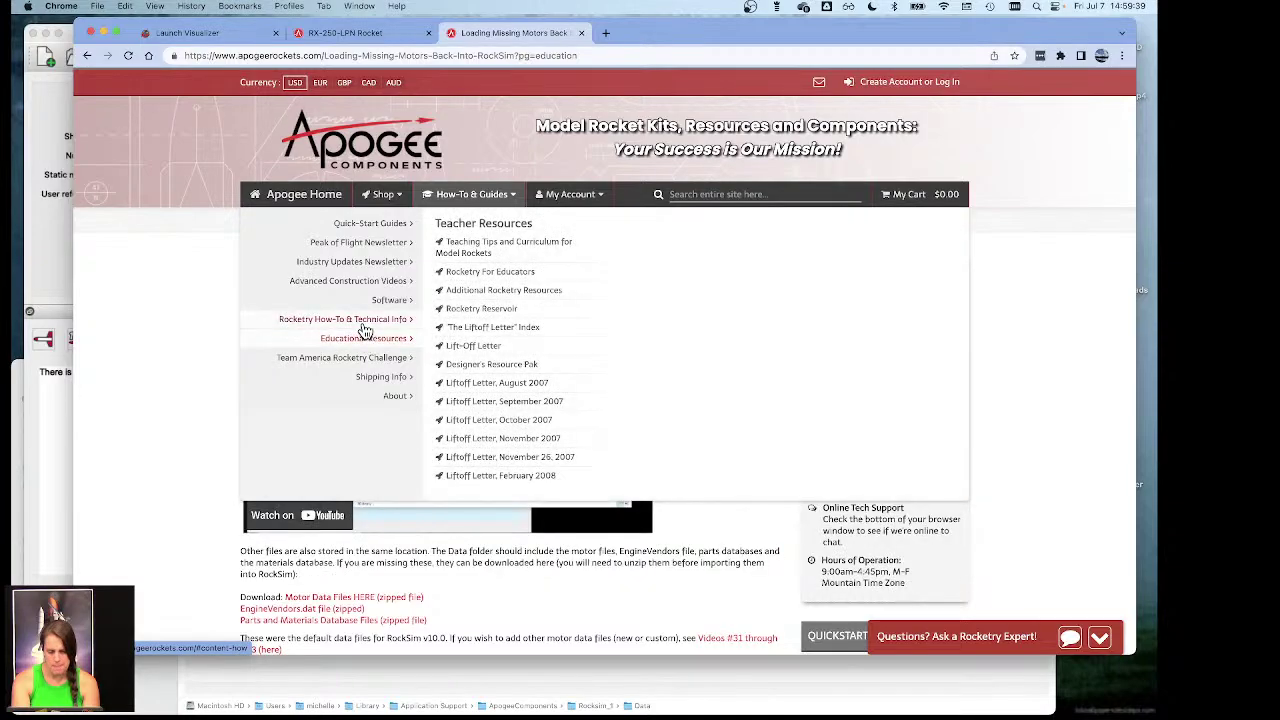
{"action": "mouse_move", "coordinate": [365, 330]}
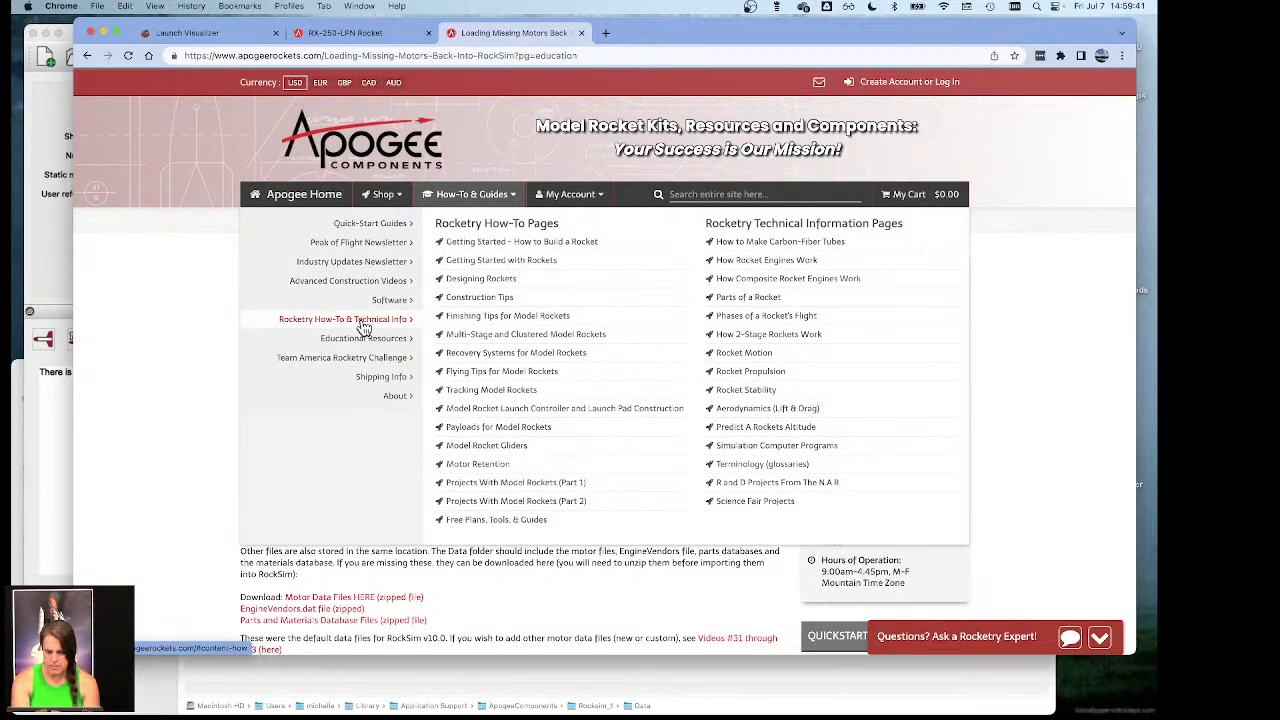
{"action": "left_click", "coordinate": [784, 262]}
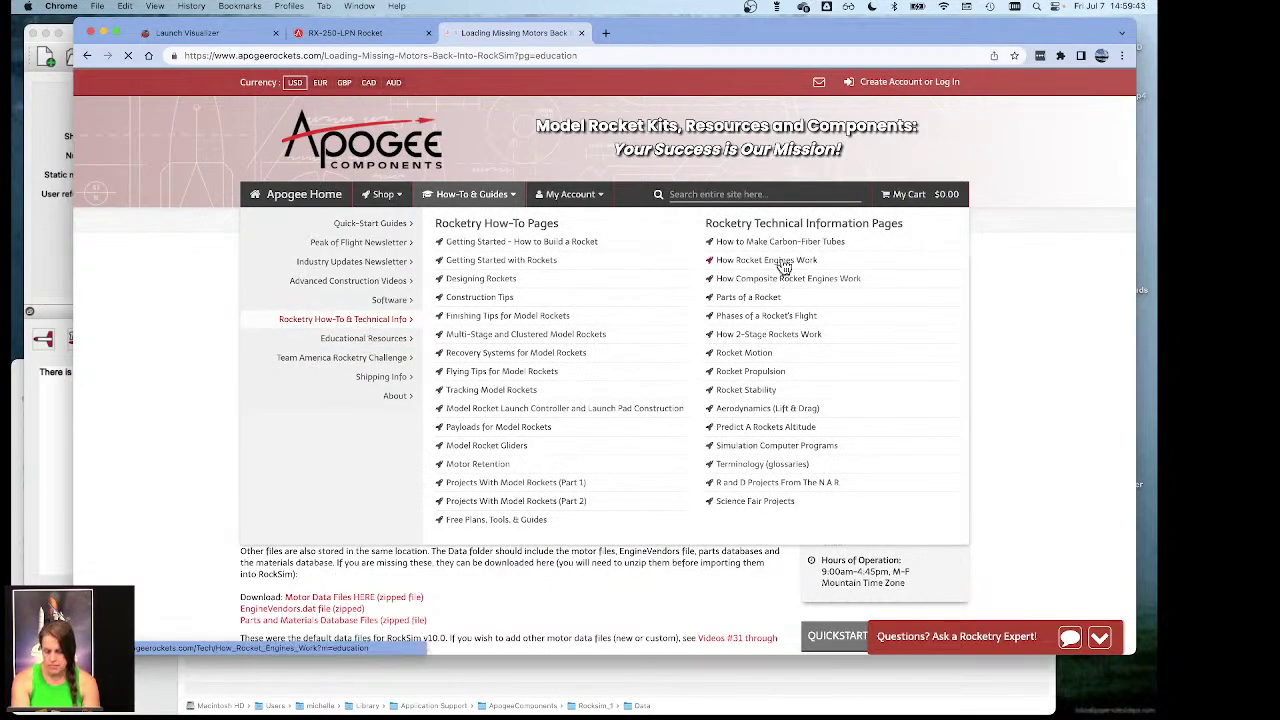
{"action": "scroll", "coordinate": [483, 519], "scroll_direction": "down", "scroll_amount": 1}
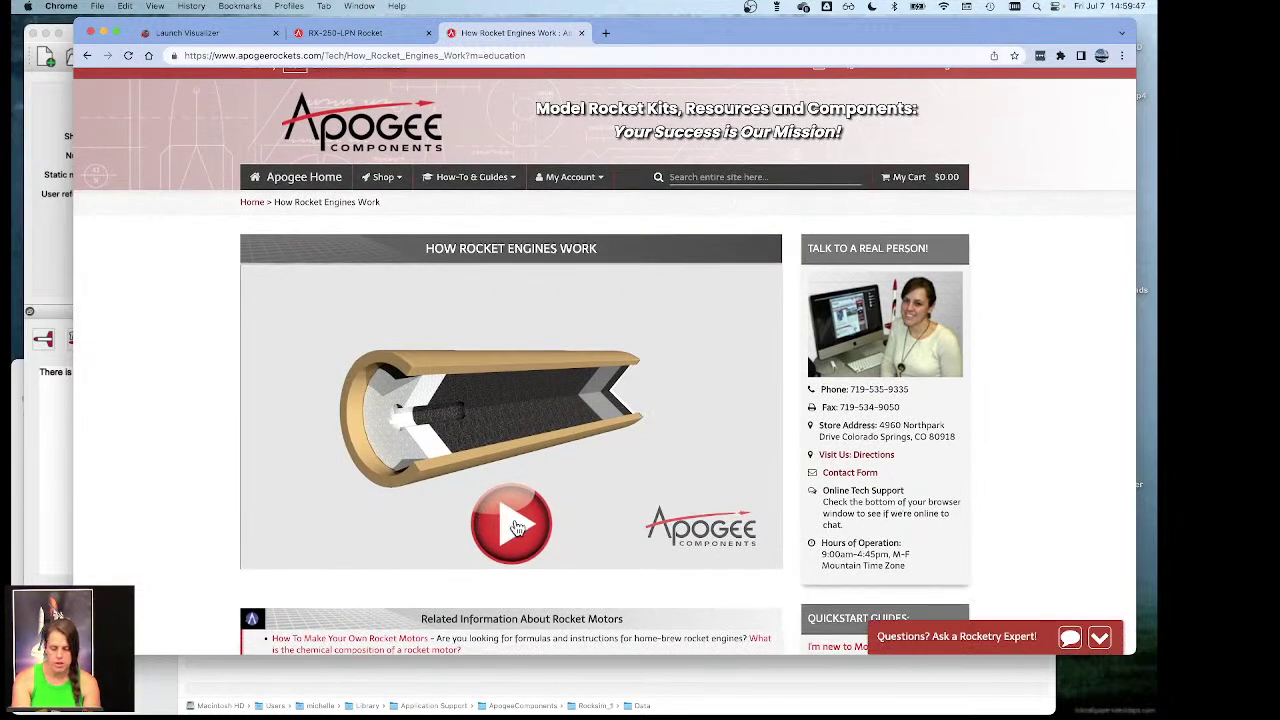
Step: Play the How Rocket Engines Work animation through its ignition, propellant burn, delay and ejection charge stages
{"action": "left_click", "coordinate": [515, 523]}
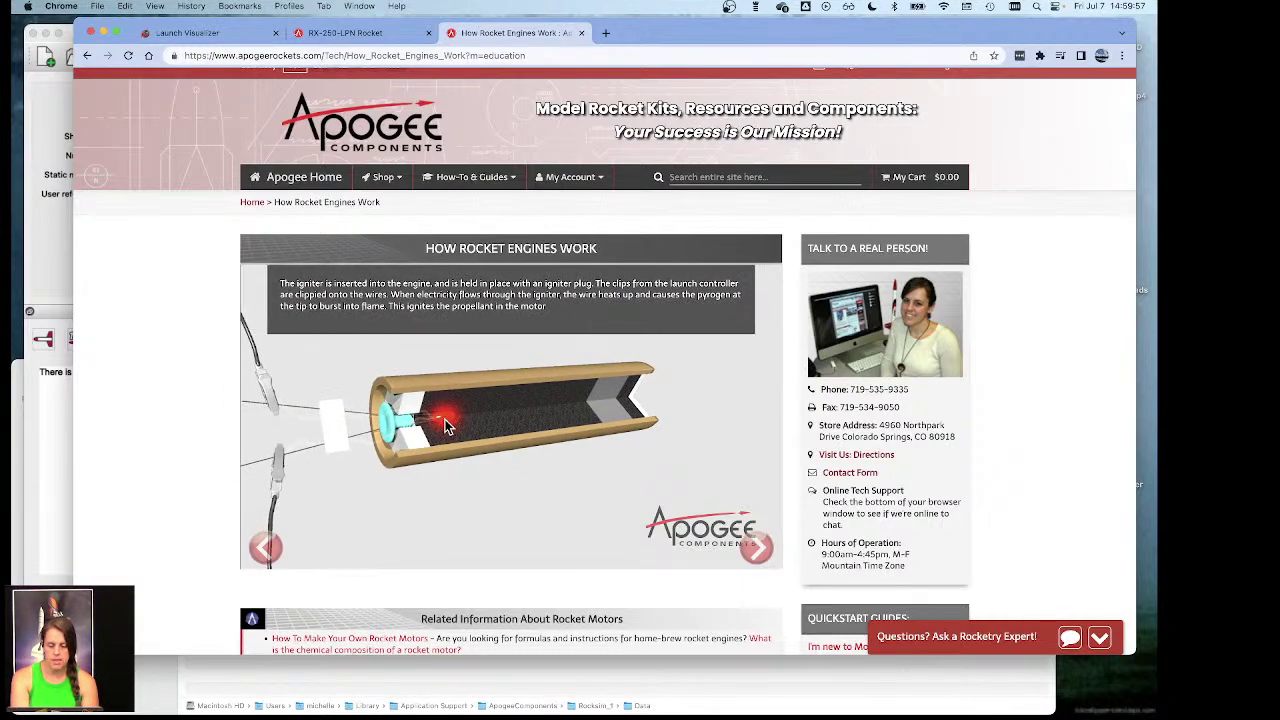
{"action": "left_click", "coordinate": [758, 550]}
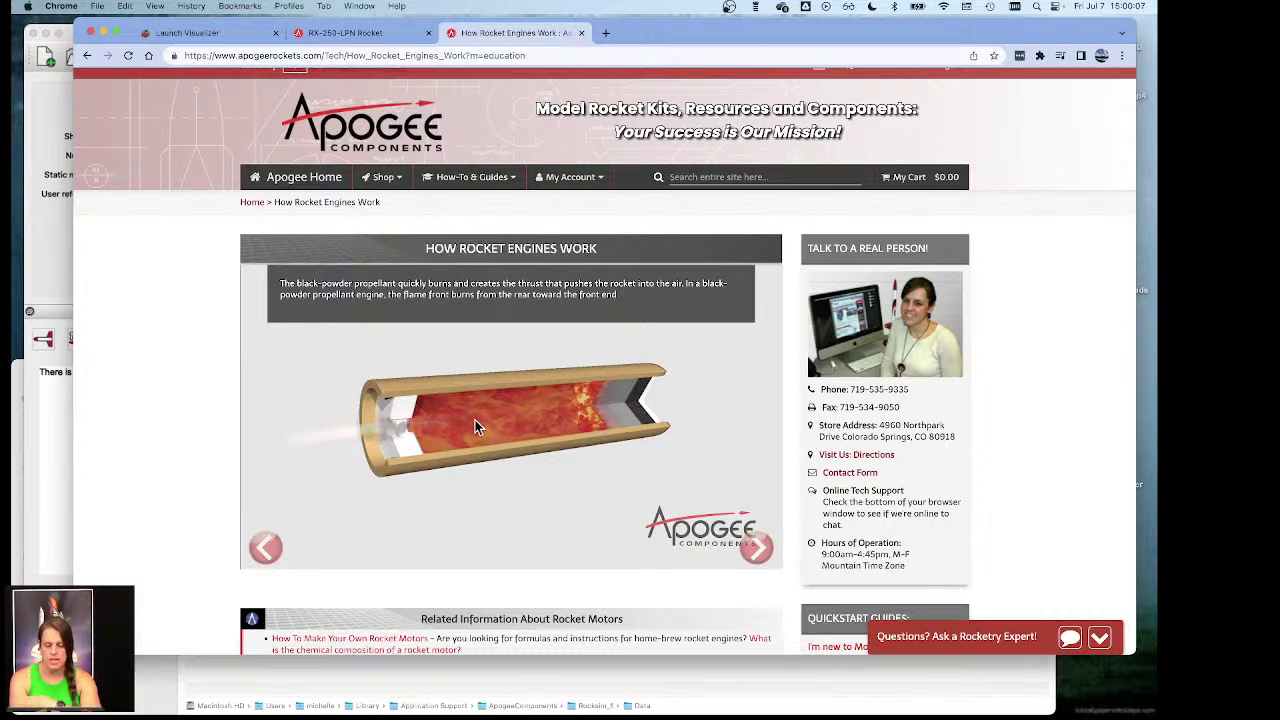
{"action": "left_click", "coordinate": [757, 549]}
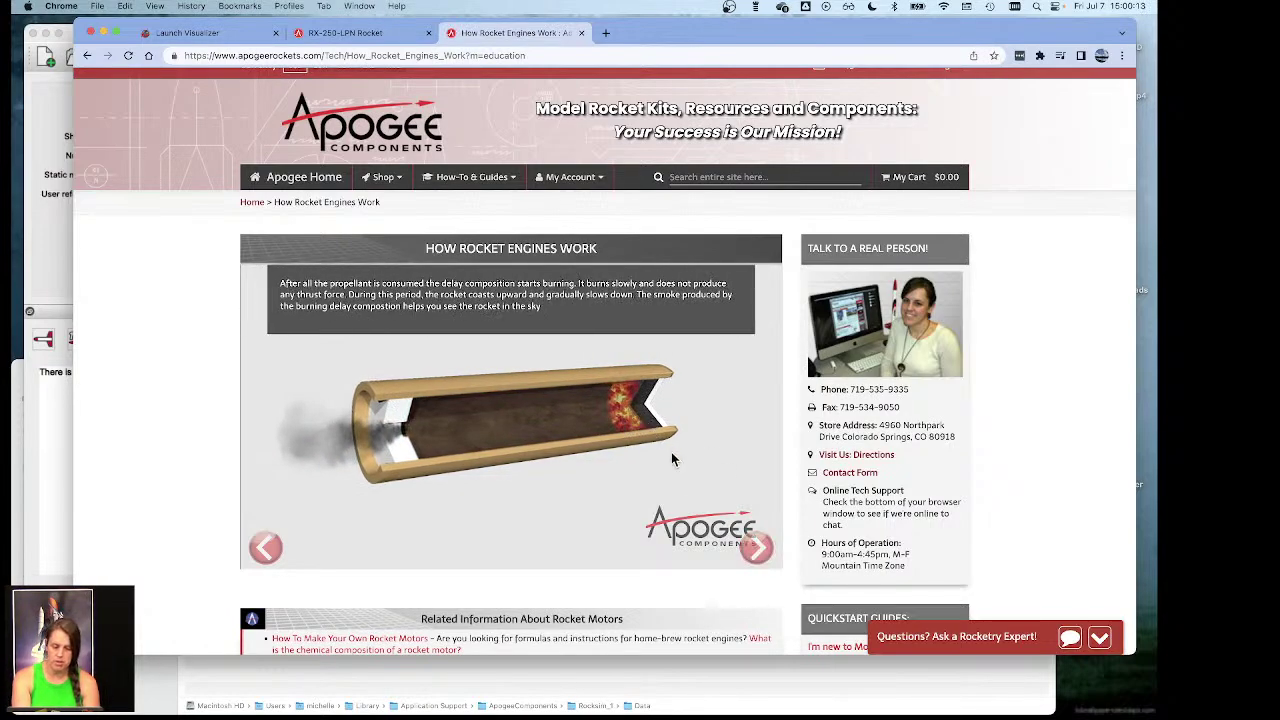
{"action": "left_click", "coordinate": [760, 556]}
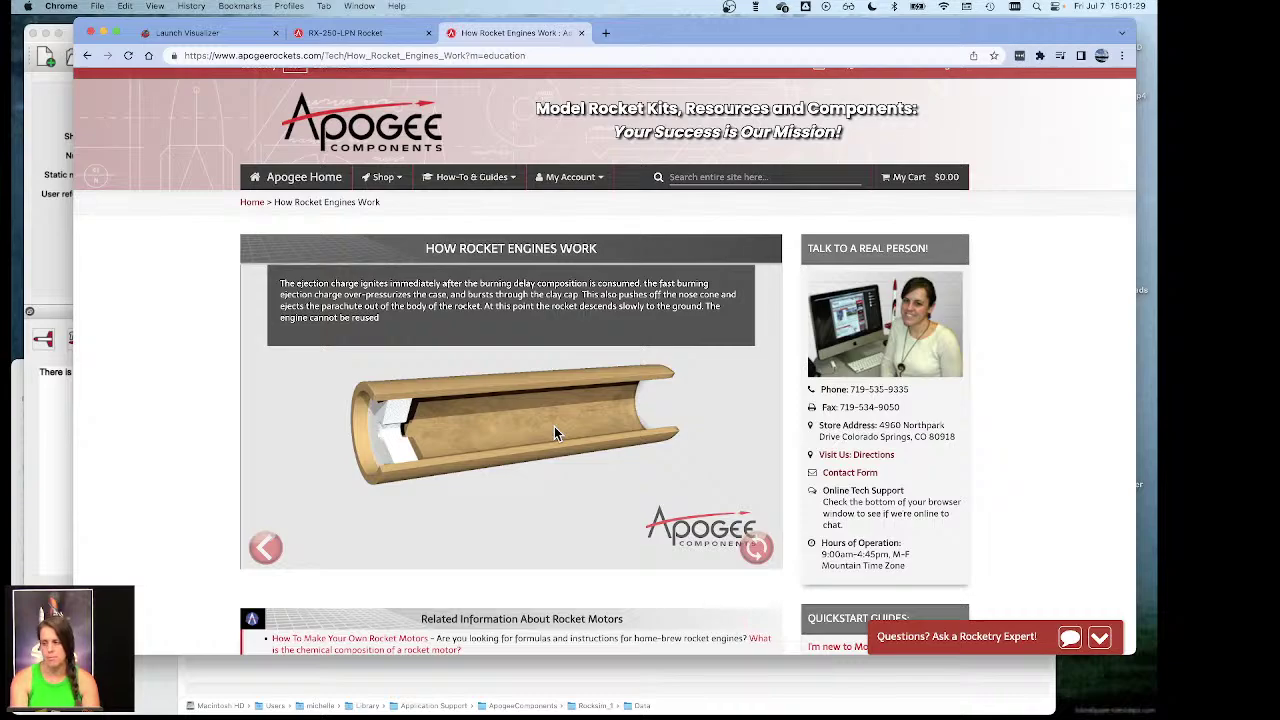
Step: Clear the Chrome and RockSim windows off the desktop so the Rocksim_1 folder in Finder is in view
{"action": "mouse_move", "coordinate": [250, 700]}
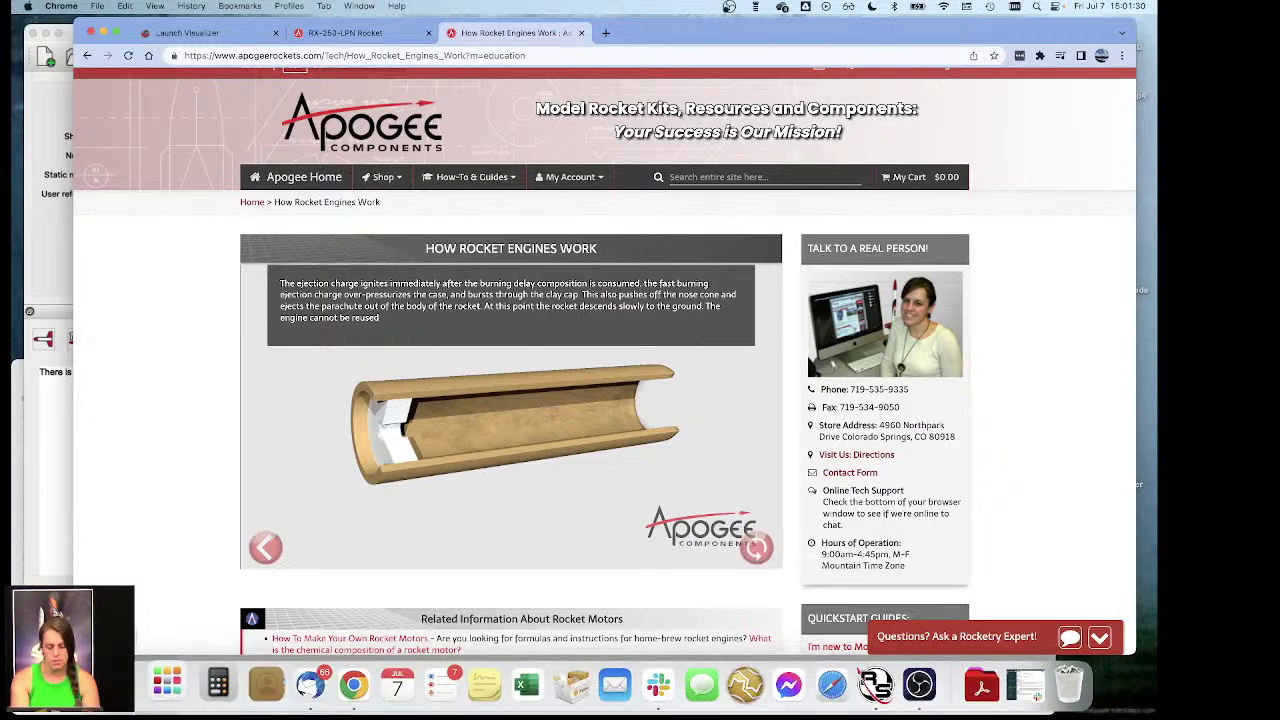
{"action": "right_click", "coordinate": [292, 688]}
{"action": "left_click", "coordinate": [300, 626]}
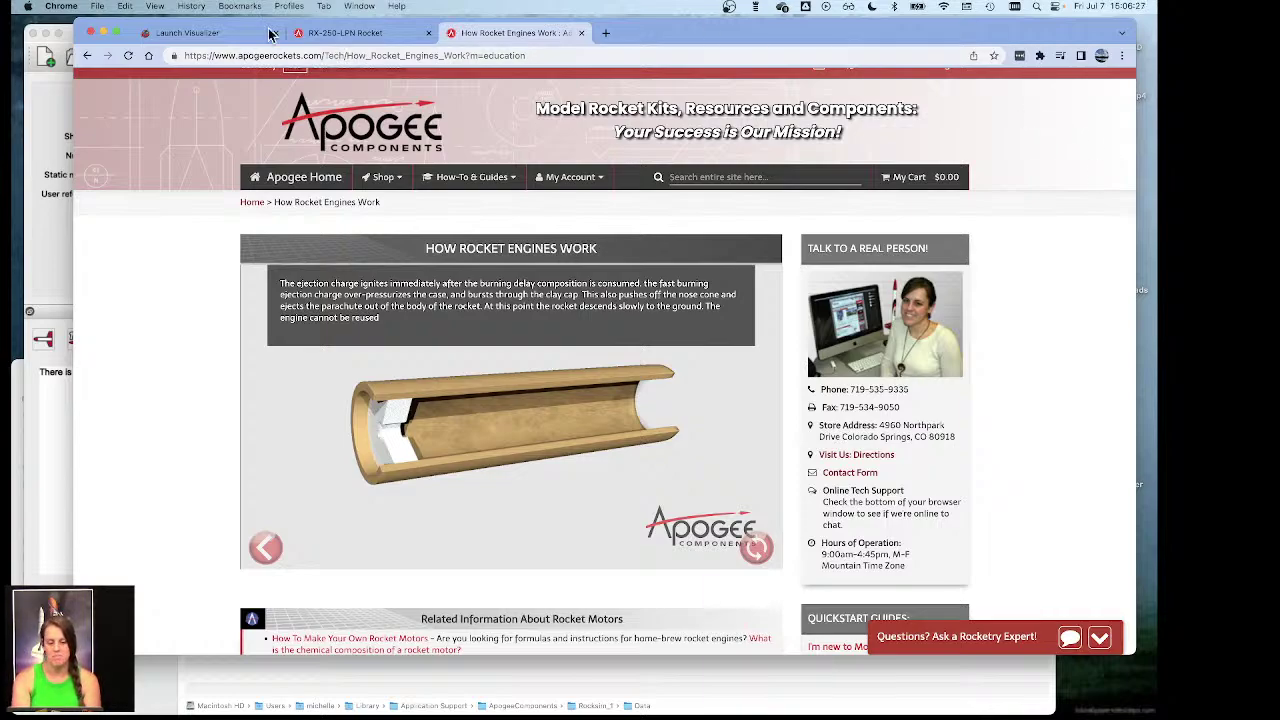
{"action": "left_click", "coordinate": [91, 34]}
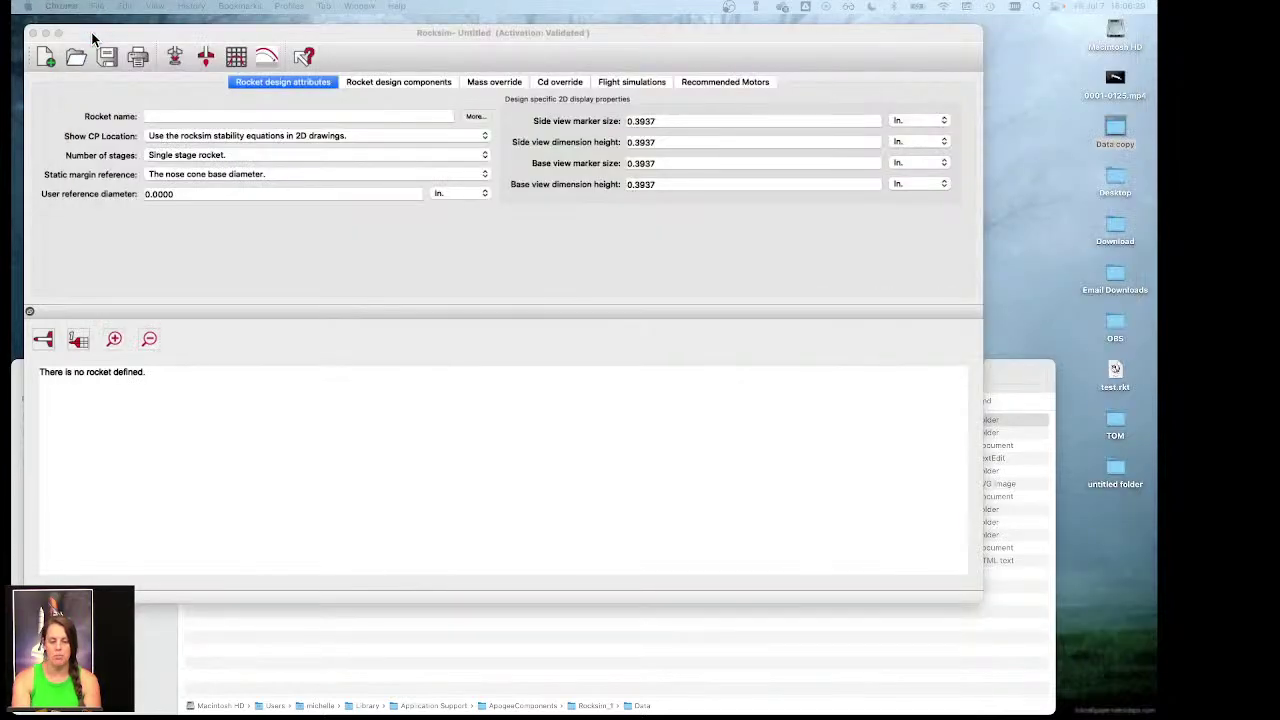
{"action": "left_click", "coordinate": [54, 38]}
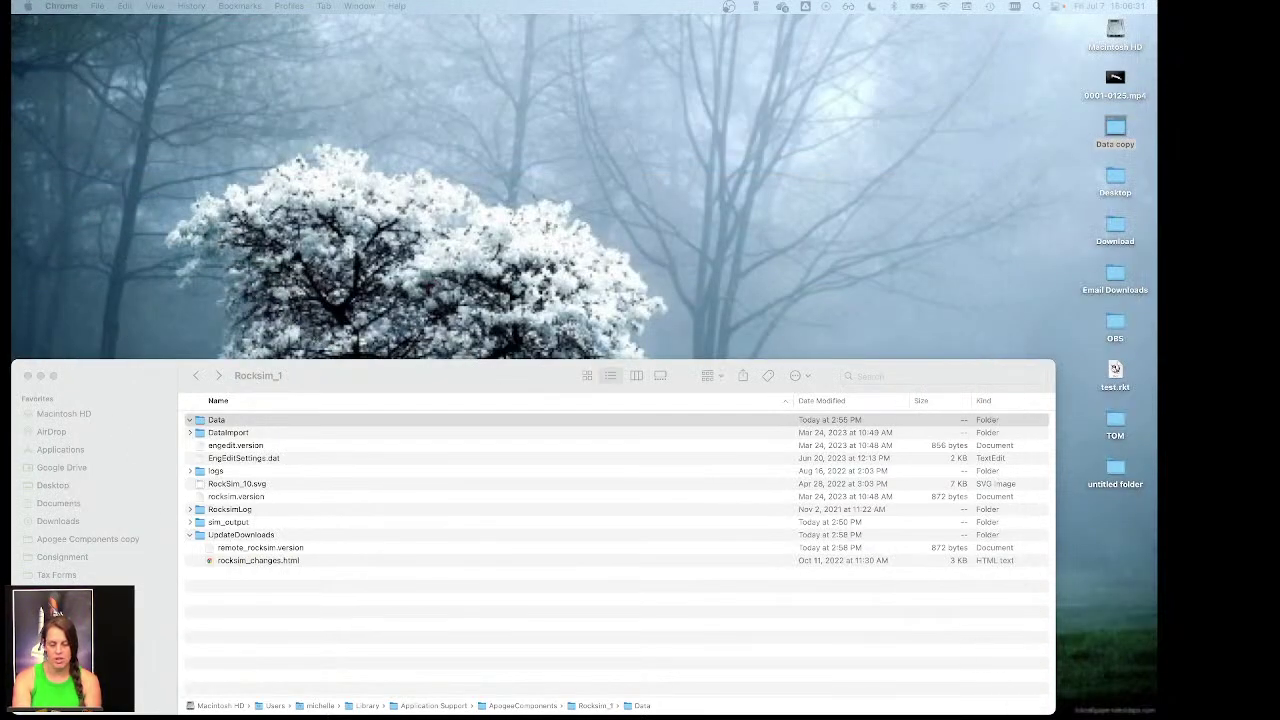